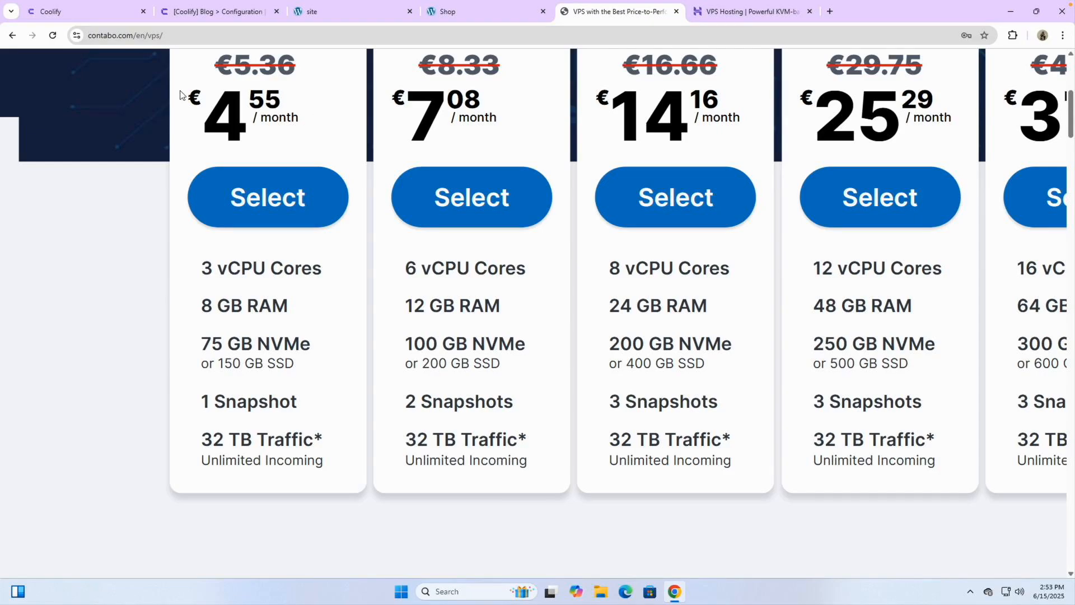
Step: Highlight the Contabo Cloud VPS 10 specs: monthly price, 3 vCPU, 8 GB RAM, 75 GB NVMe
scroll(244, 143, "up", 5)
scroll(245, 143, "up", 1)
scroll(245, 143, "right", 1)
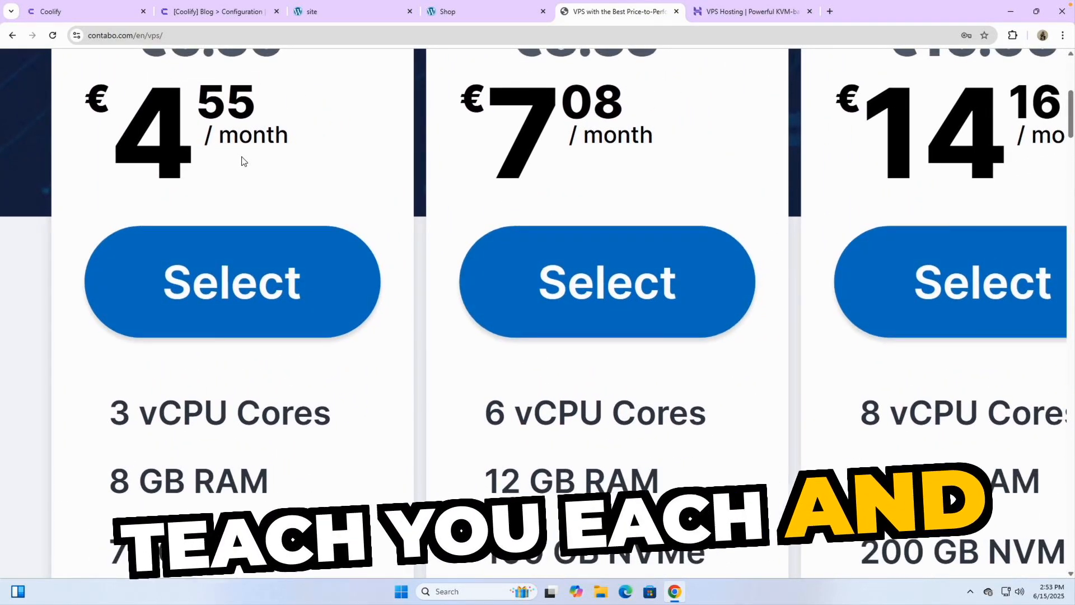
scroll(241, 162, "up", 1)
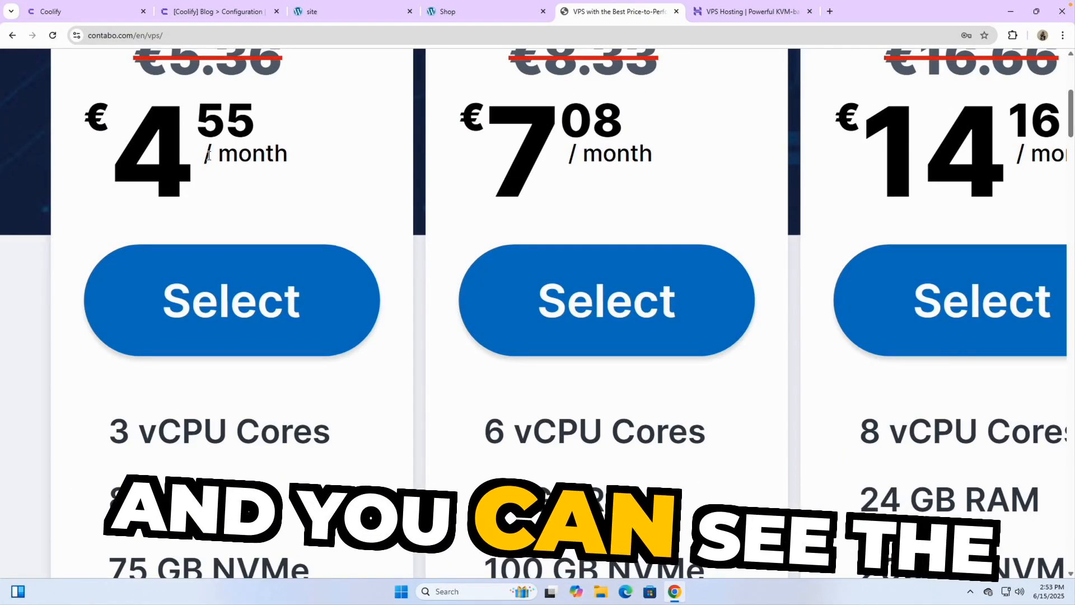
scroll(144, 140, "down", 6)
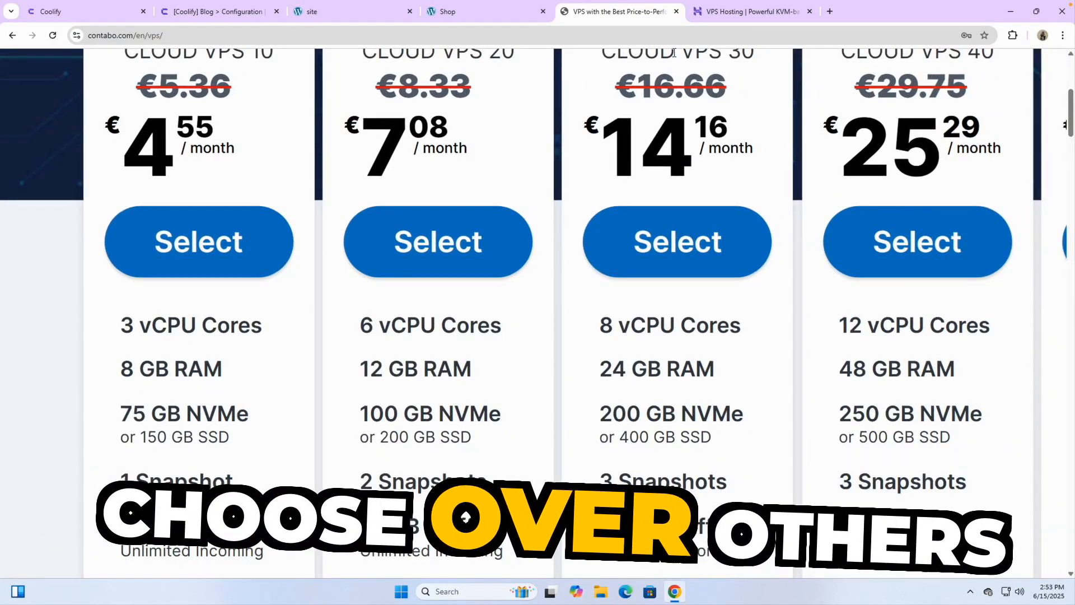
left_click(718, 20)
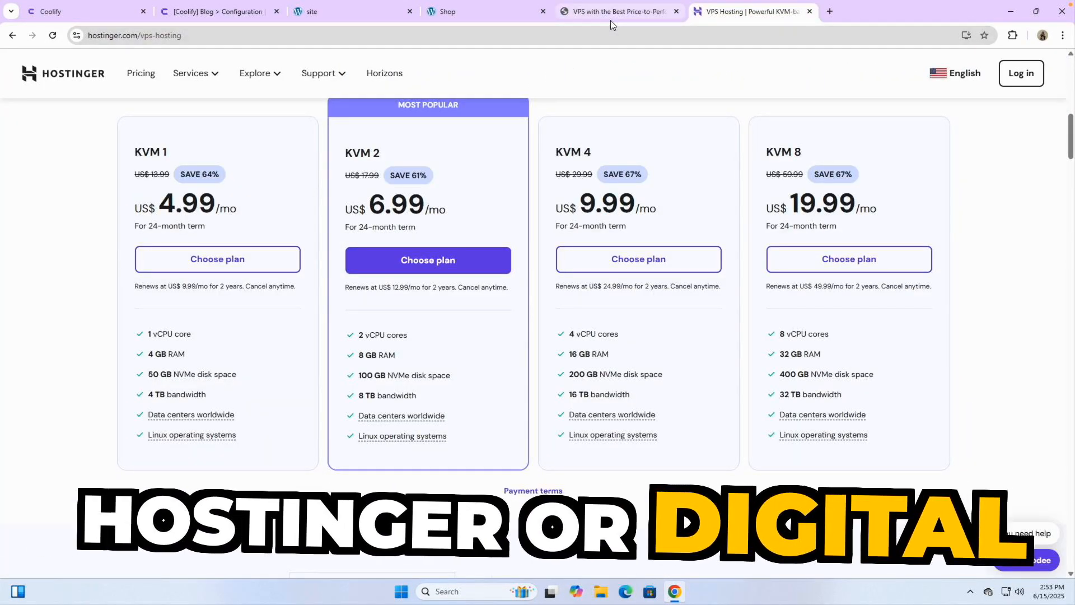
left_click(609, 16)
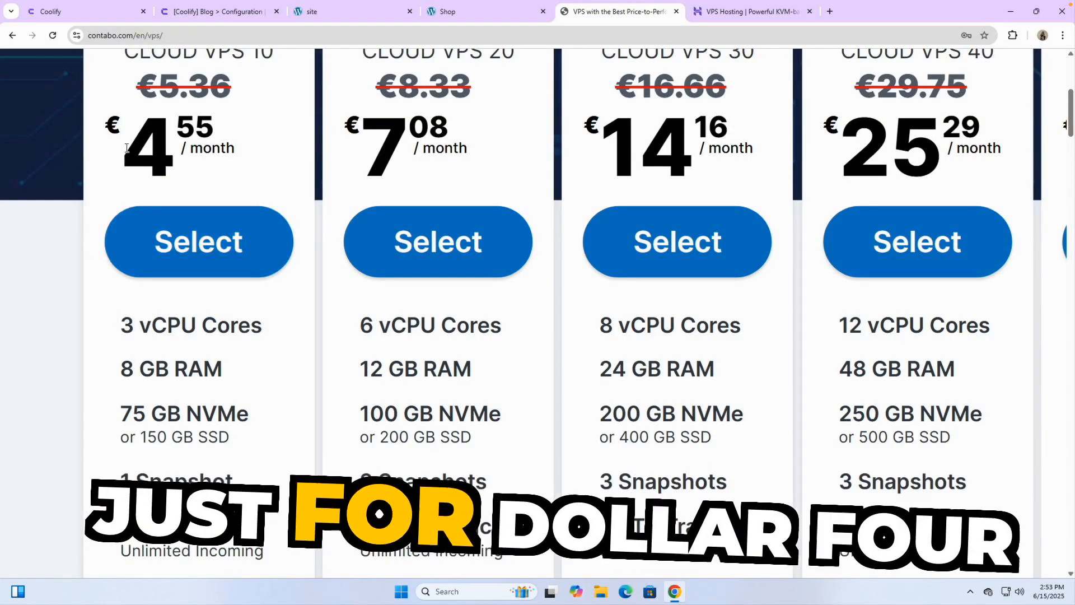
double_click(205, 146)
left_click_drag(205, 147, 200, 306)
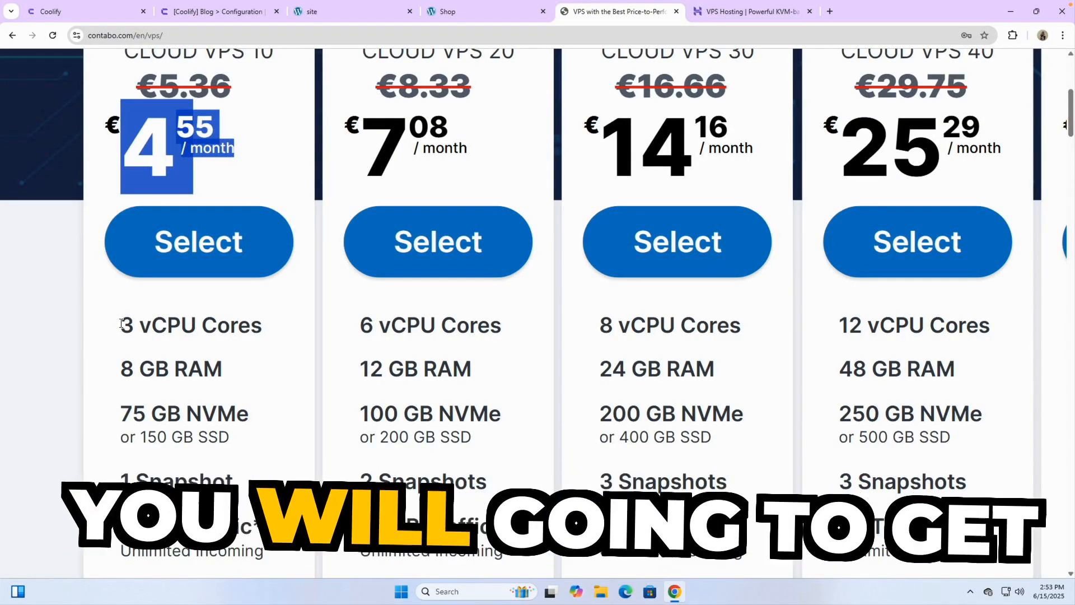
left_click_drag(120, 368, 188, 370)
left_click_drag(114, 320, 257, 320)
left_click_drag(122, 415, 264, 415)
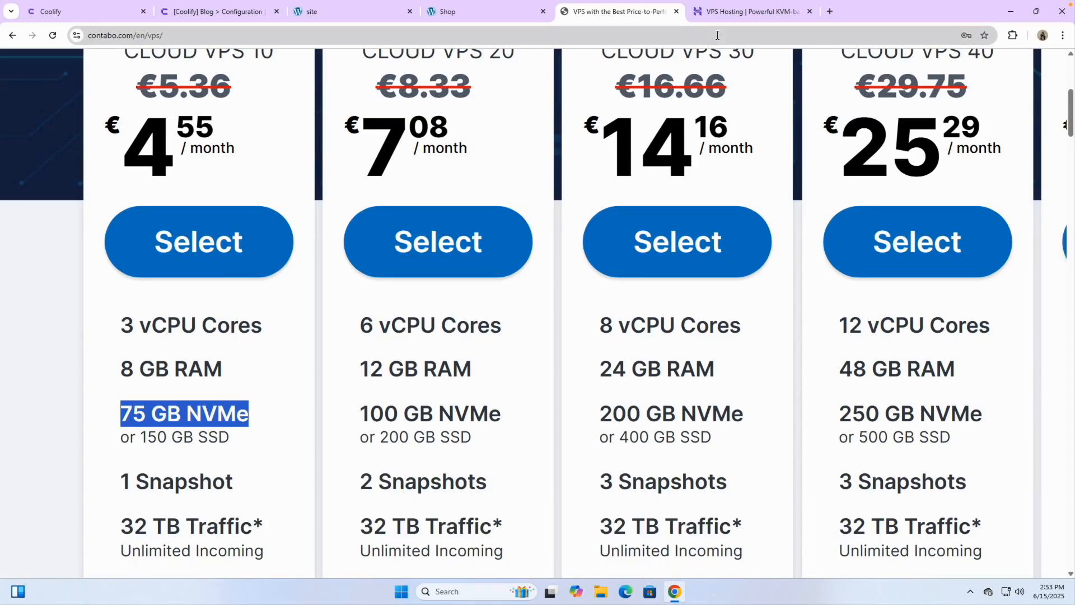
Step: Compare with Hostinger KVM 1 by highlighting its 4.99 price, vCPU count, 4 GB RAM and 50 GB NVMe
left_click(730, 21)
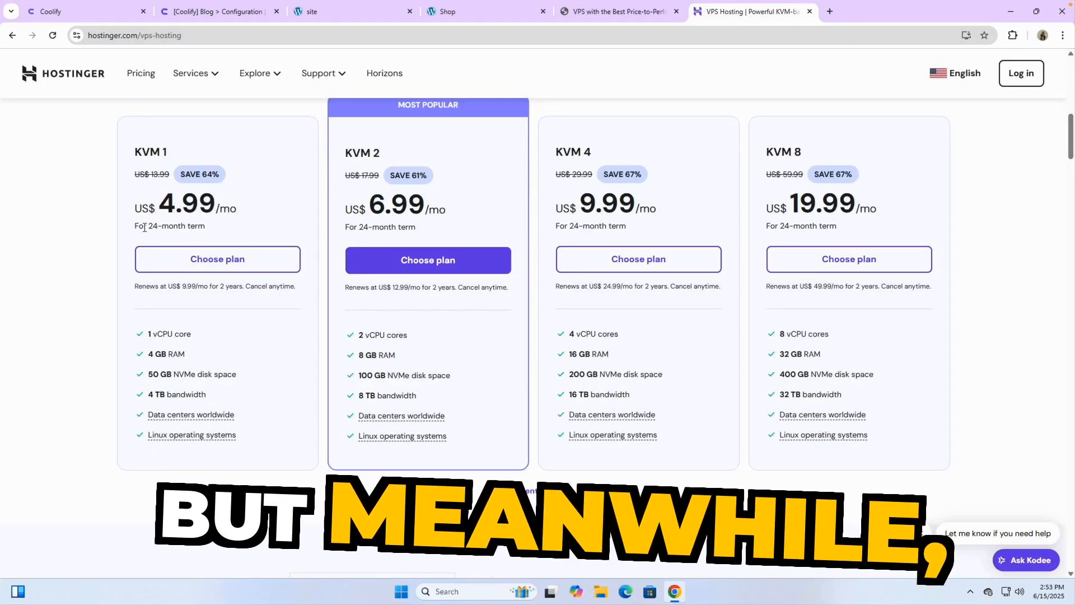
scroll(144, 227, "up", 5)
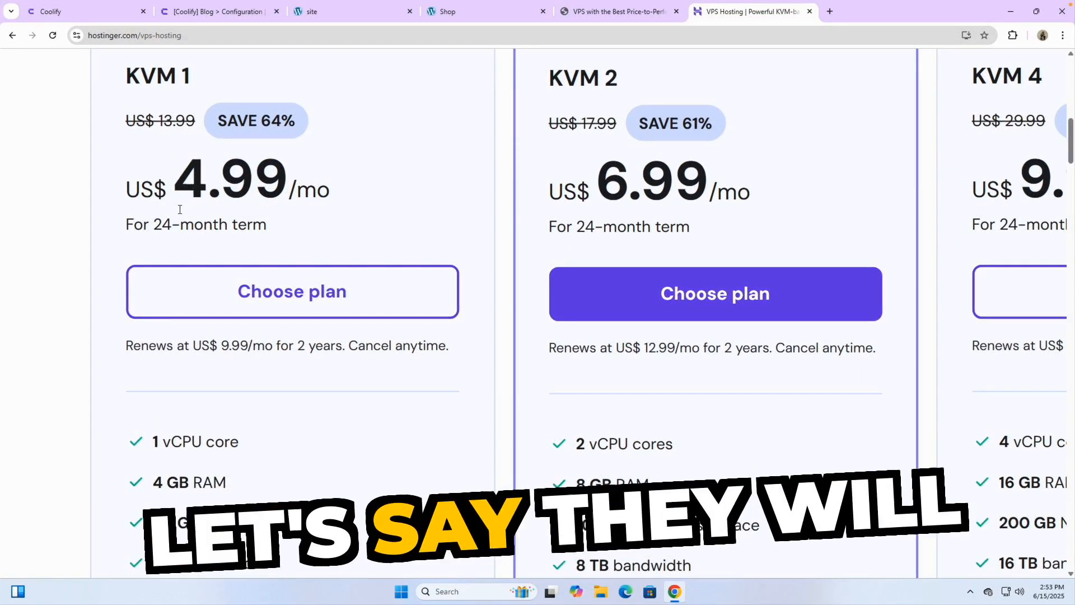
left_click_drag(174, 185, 325, 183)
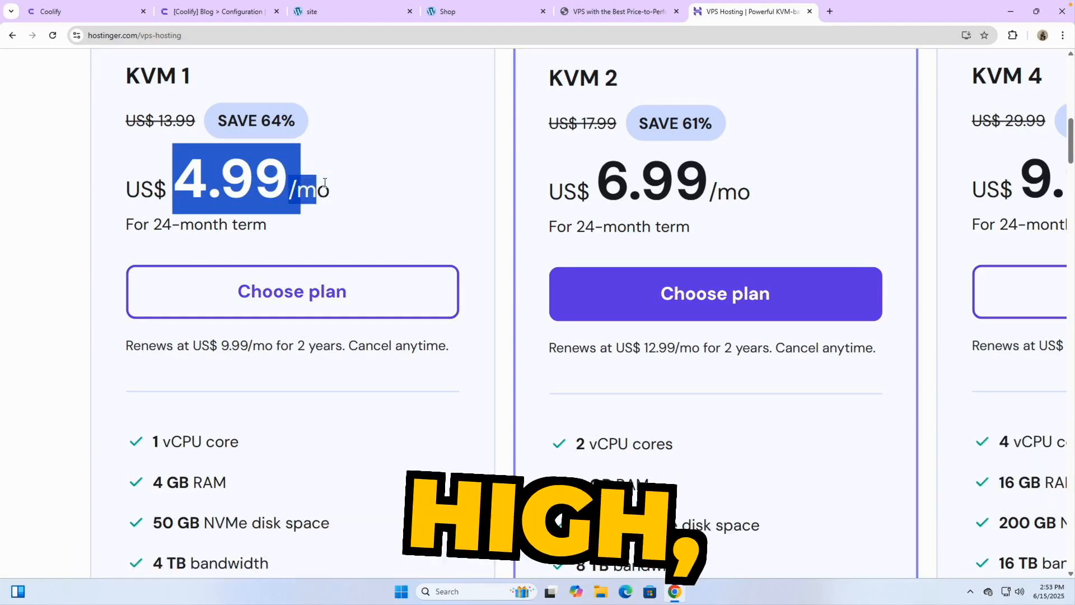
left_click(231, 185)
scroll(228, 185, "down", 1)
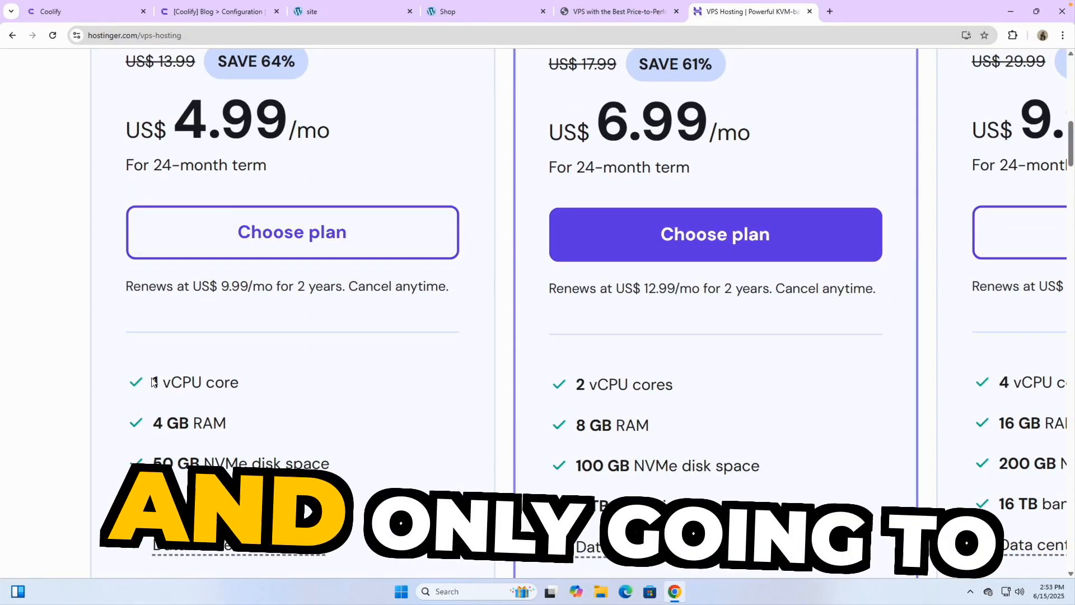
left_click_drag(152, 382, 238, 382)
left_click_drag(150, 423, 228, 423)
left_click(144, 468)
left_click_drag(145, 468, 239, 463)
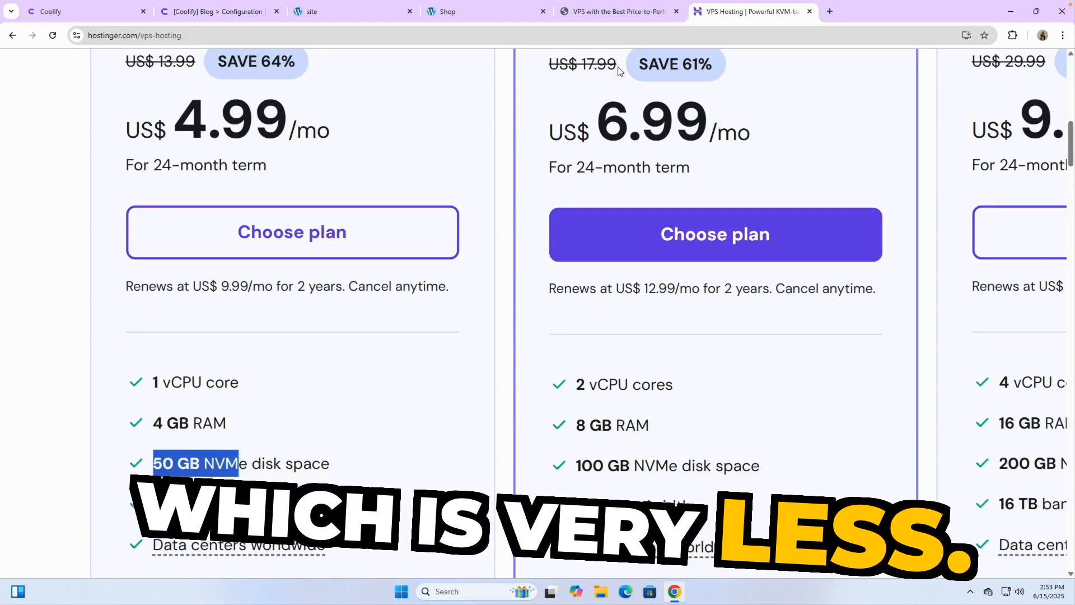
Step: Return to the Contabo plans, then view the Coolify Blog configuration and its WordPress site
left_click(608, 15)
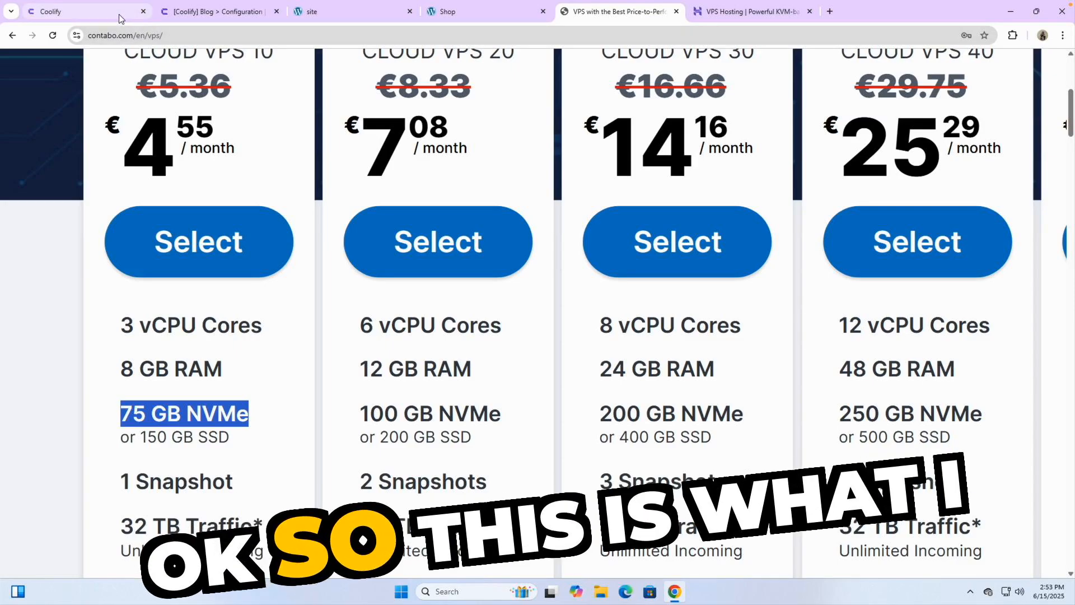
left_click(217, 11)
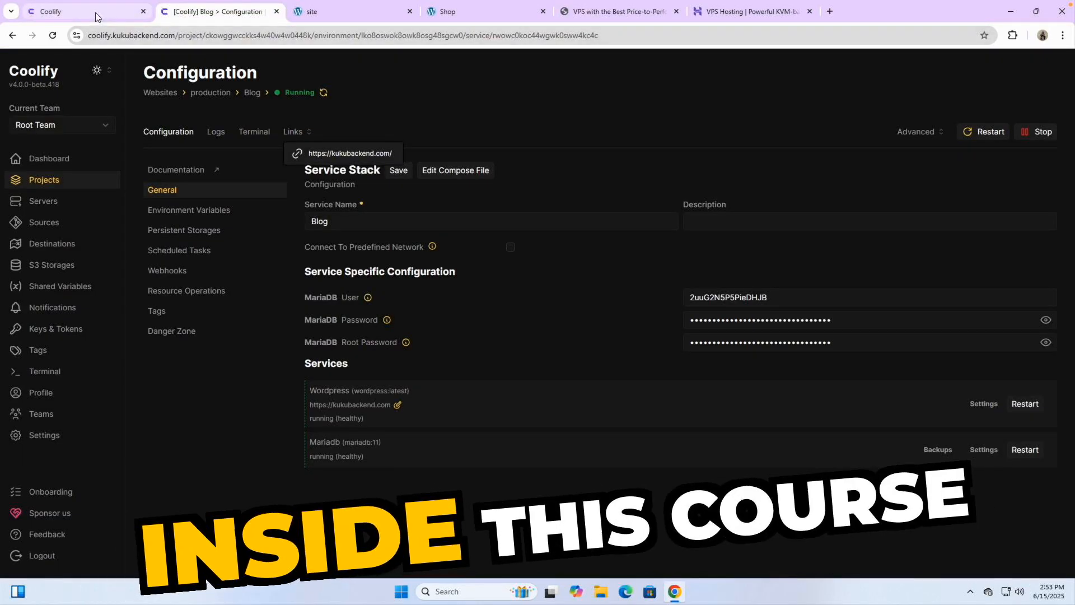
left_click(335, 12)
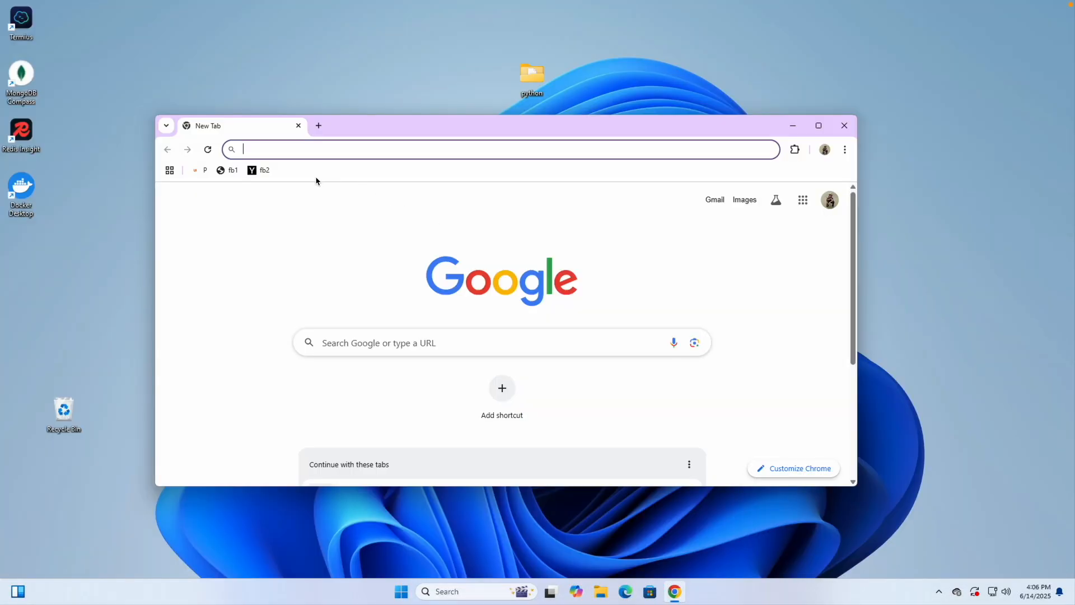
Step: Search Google for 'what is coolify', open the coolify.io result and maximize the window
type("what is ")
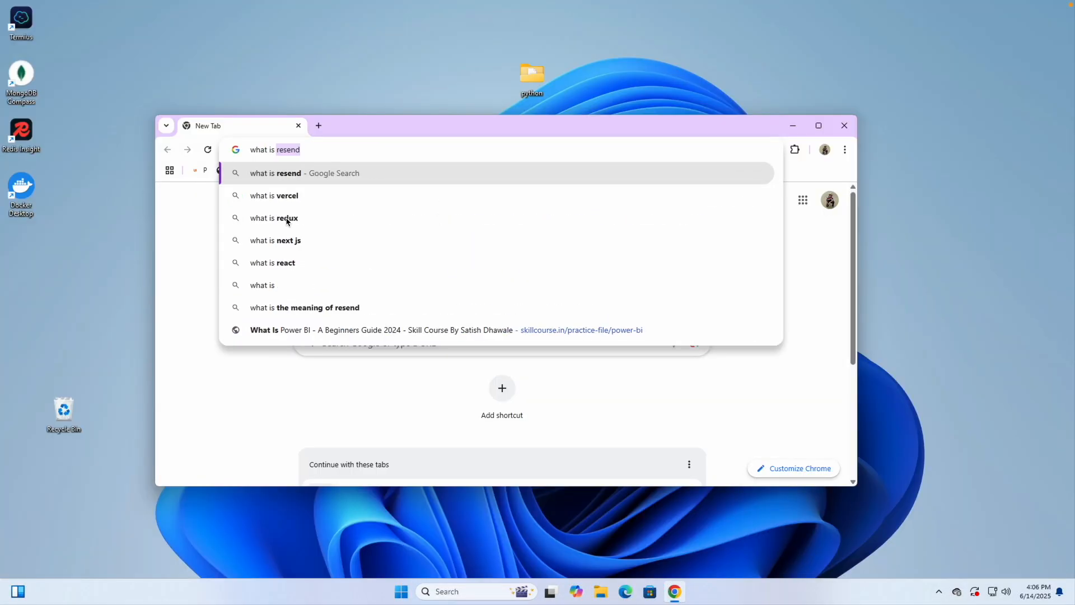
type("coolify")
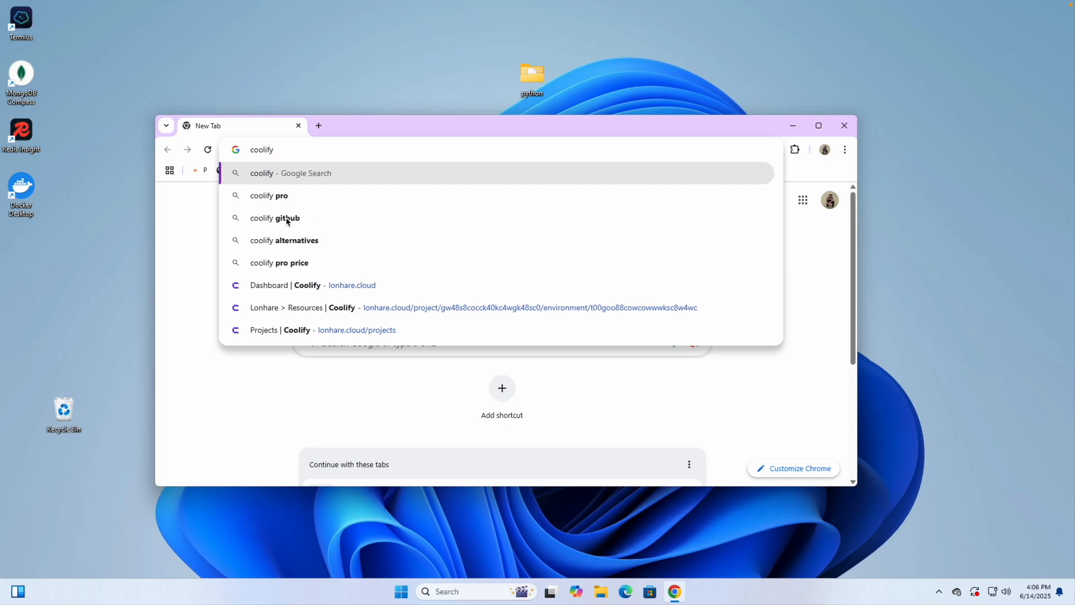
key("Return")
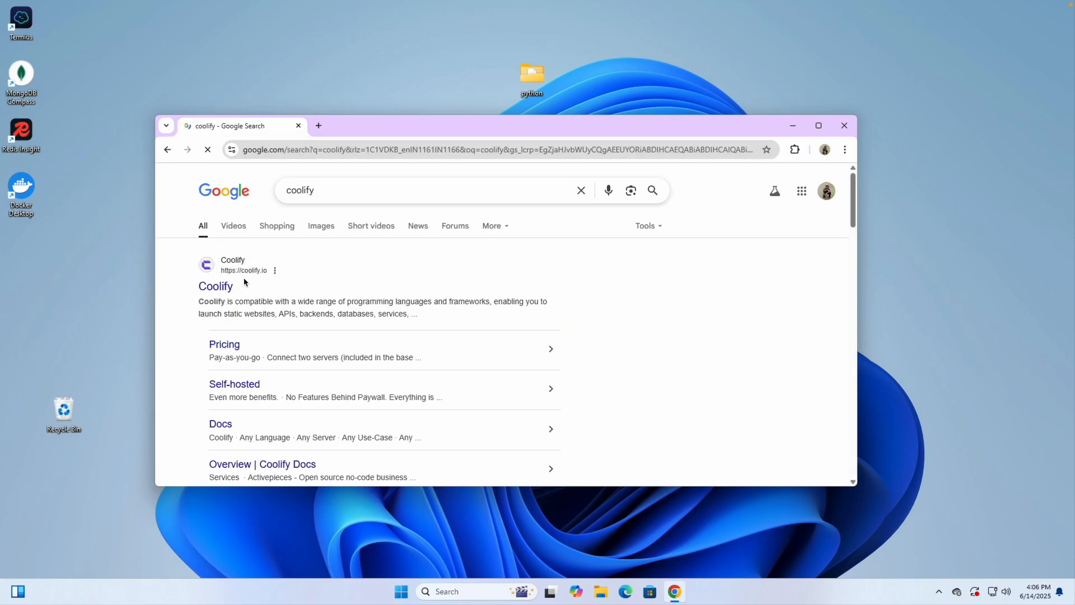
scroll(247, 278, "up", 5)
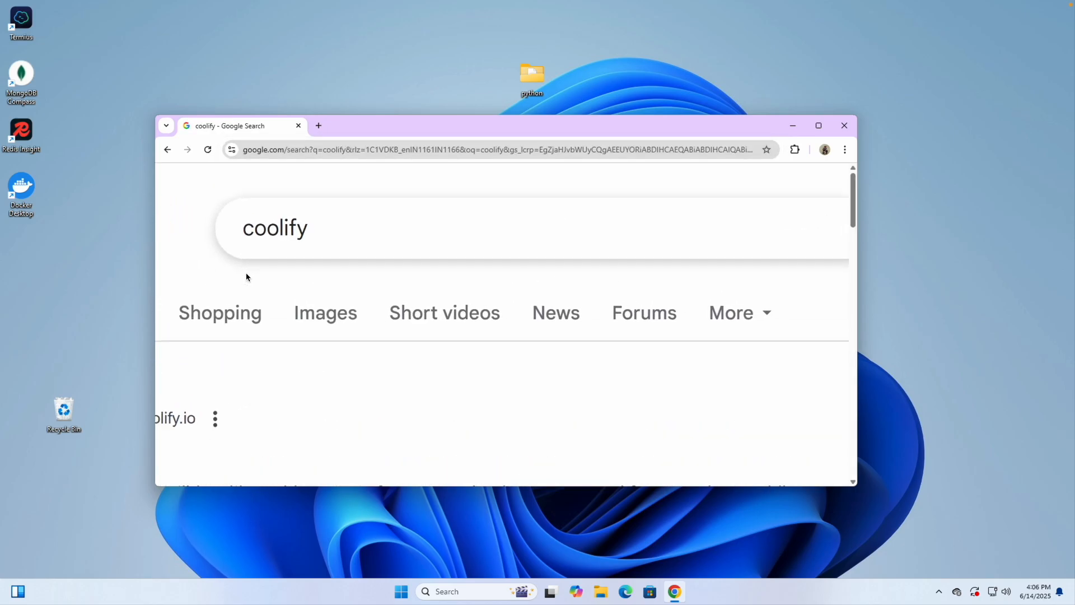
scroll(249, 280, "left", 4)
scroll(261, 286, "down", 1)
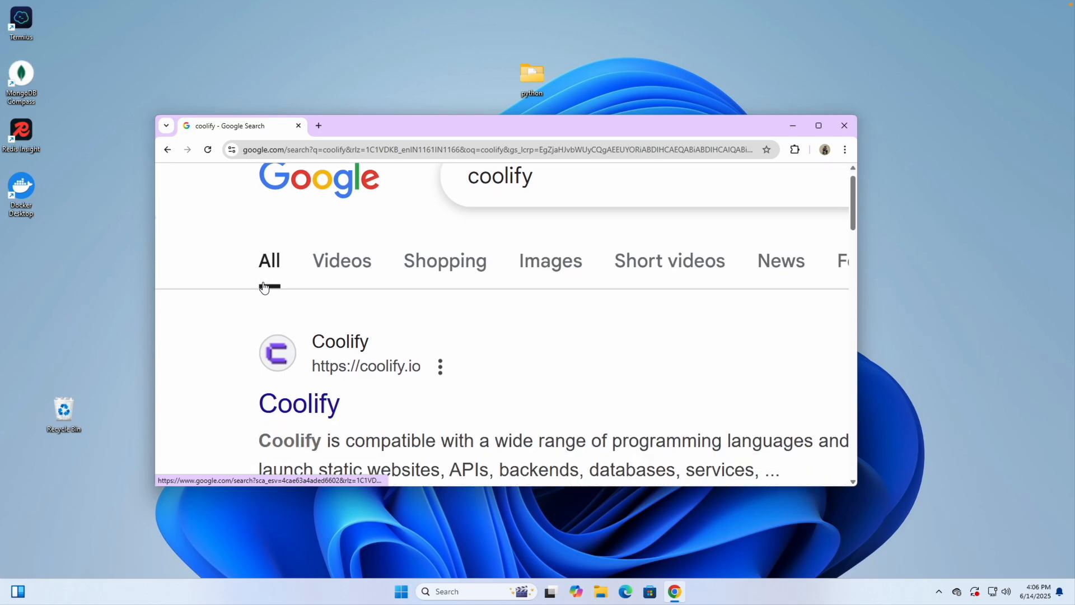
left_click(307, 414)
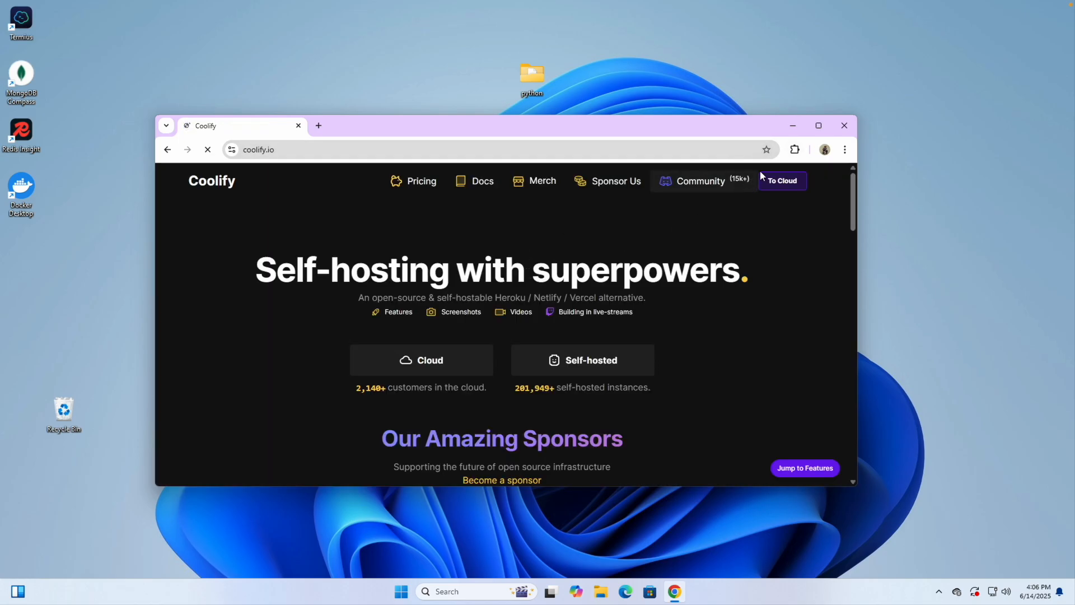
left_click(826, 123)
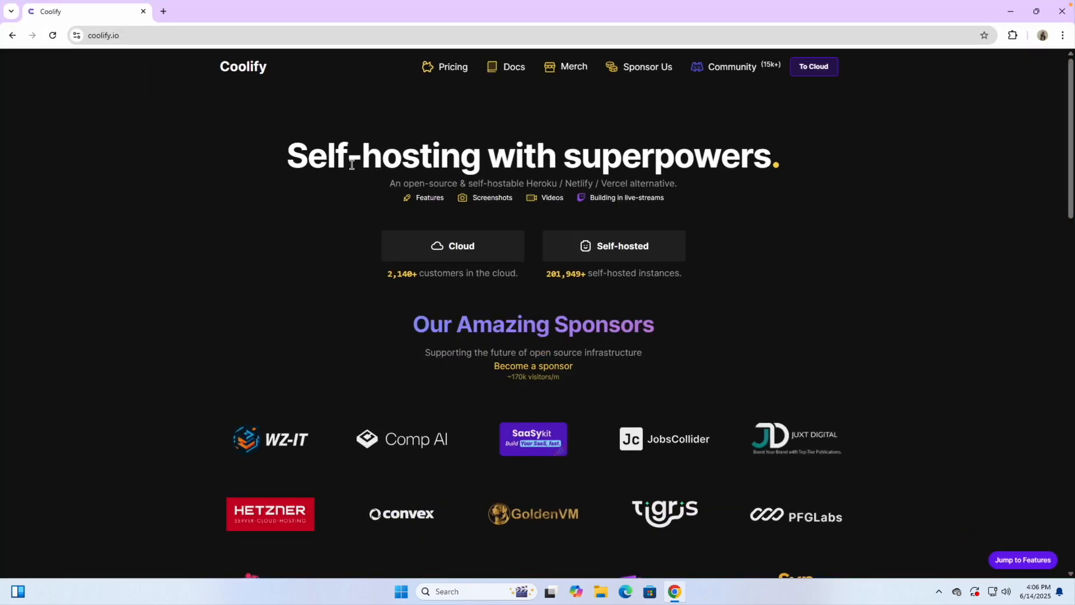
Step: Scroll through the coolify.io sponsors grid and Features list, then back to the top
scroll(353, 271, "down", 1)
scroll(353, 271, "up", 1)
scroll(421, 316, "down", 3)
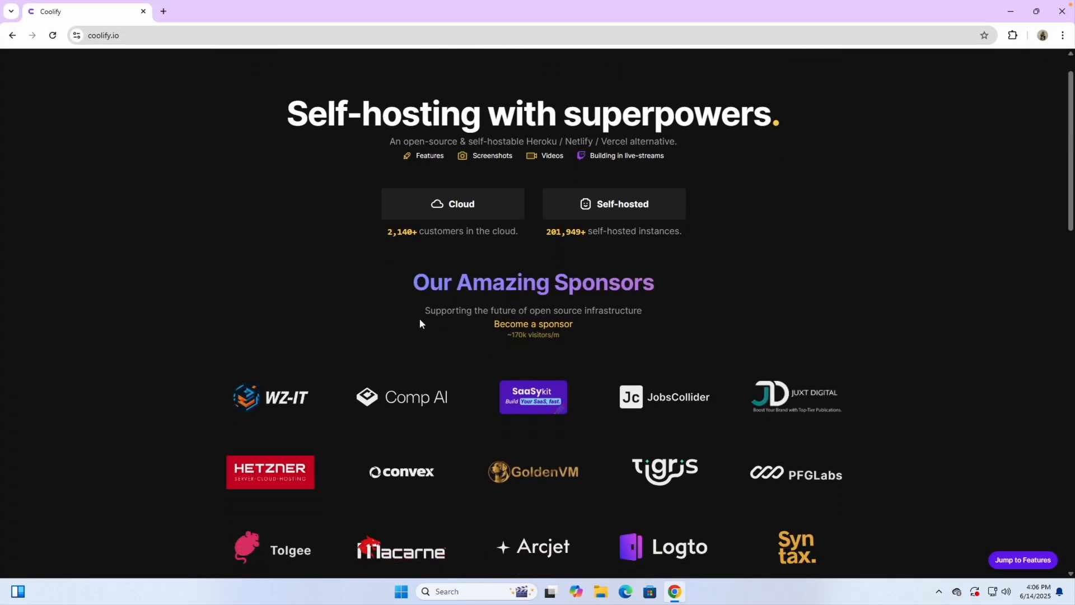
scroll(420, 320, "down", 4)
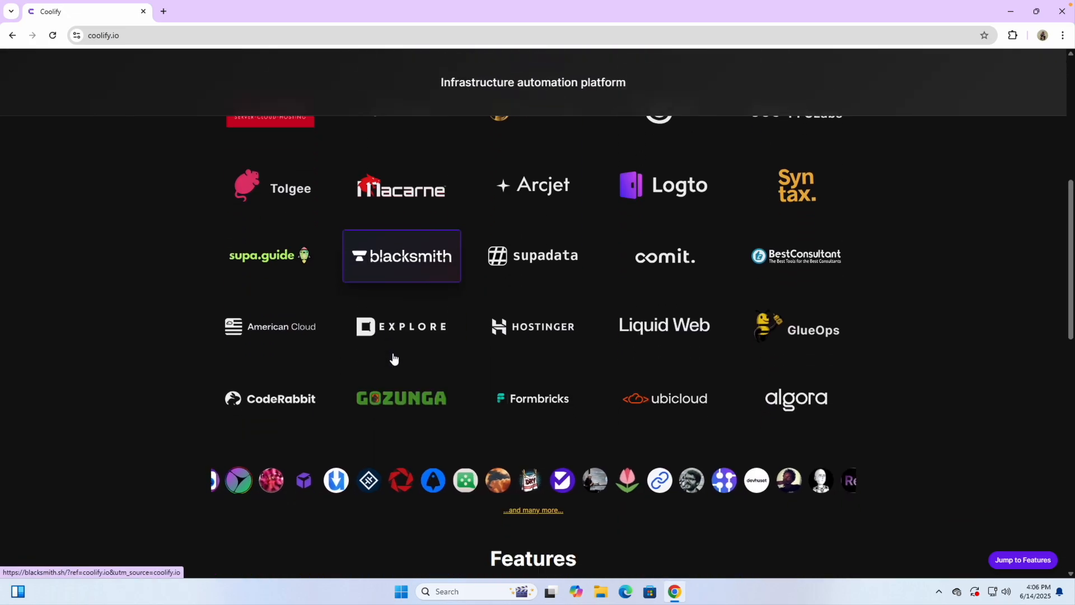
scroll(355, 424, "down", 7)
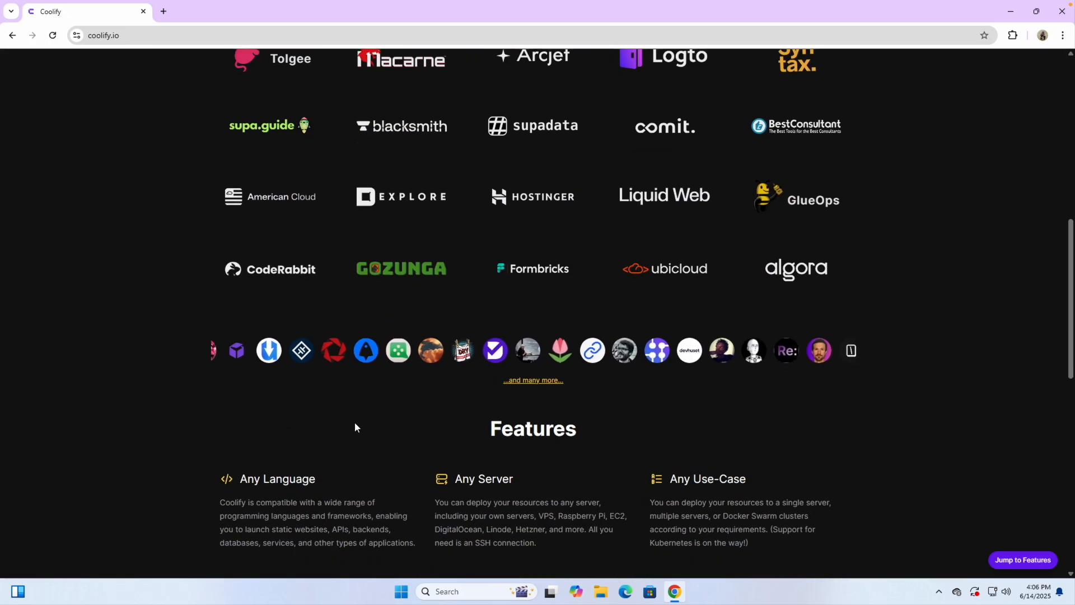
scroll(355, 427, "down", 5)
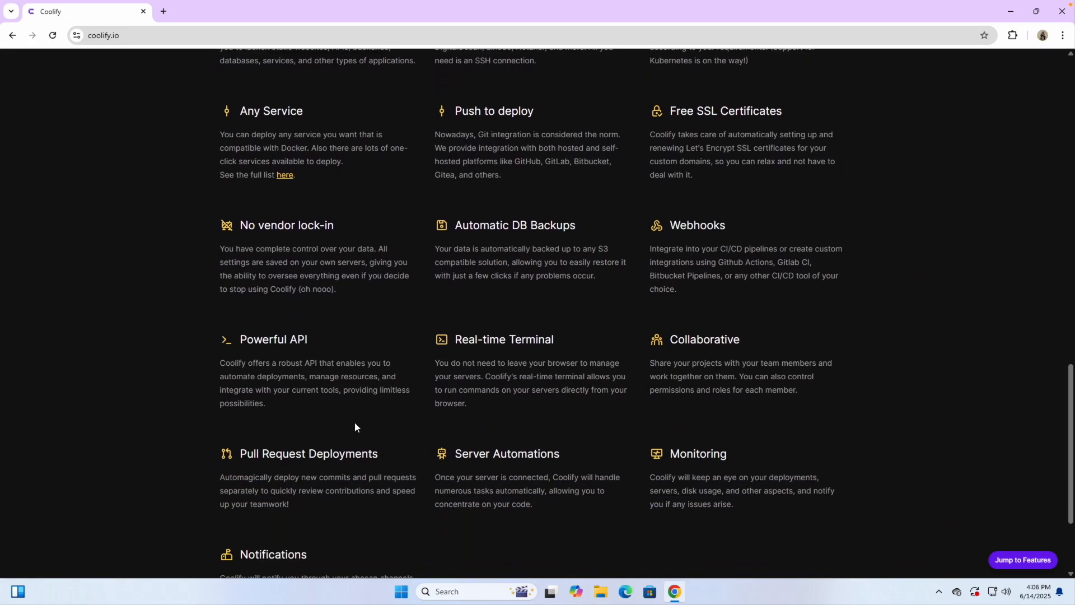
scroll(528, 444, "up", 14)
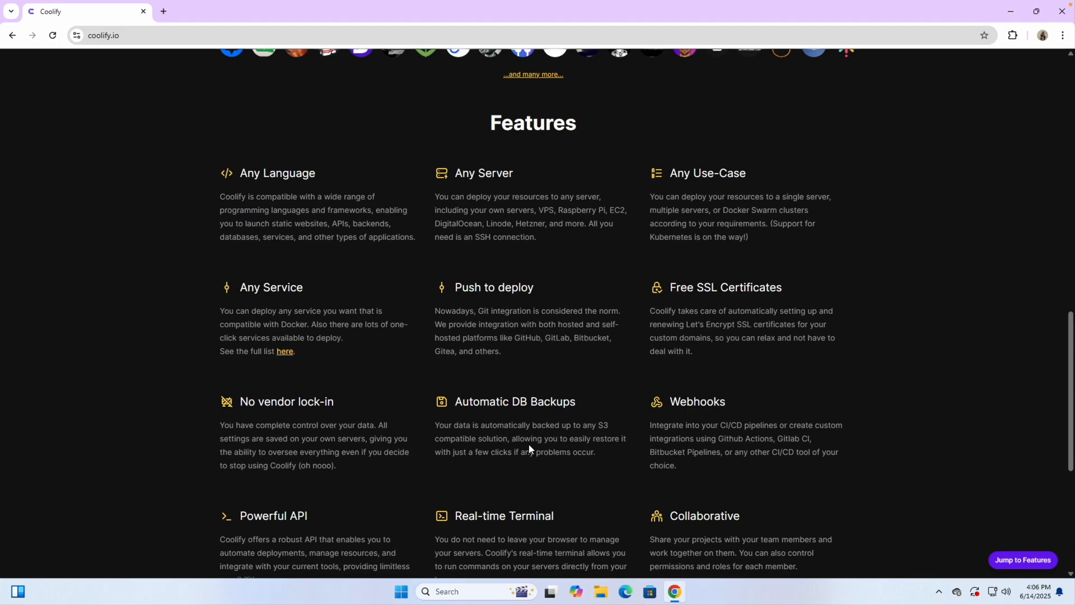
scroll(529, 446, "up", 6)
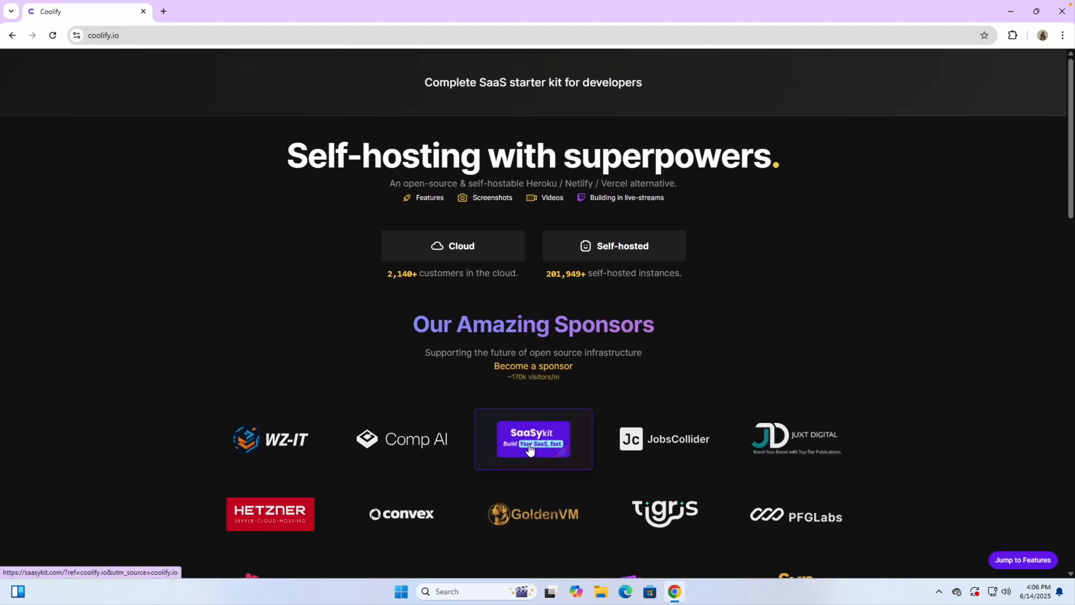
scroll(524, 321, "down", 1)
scroll(524, 322, "up", 1)
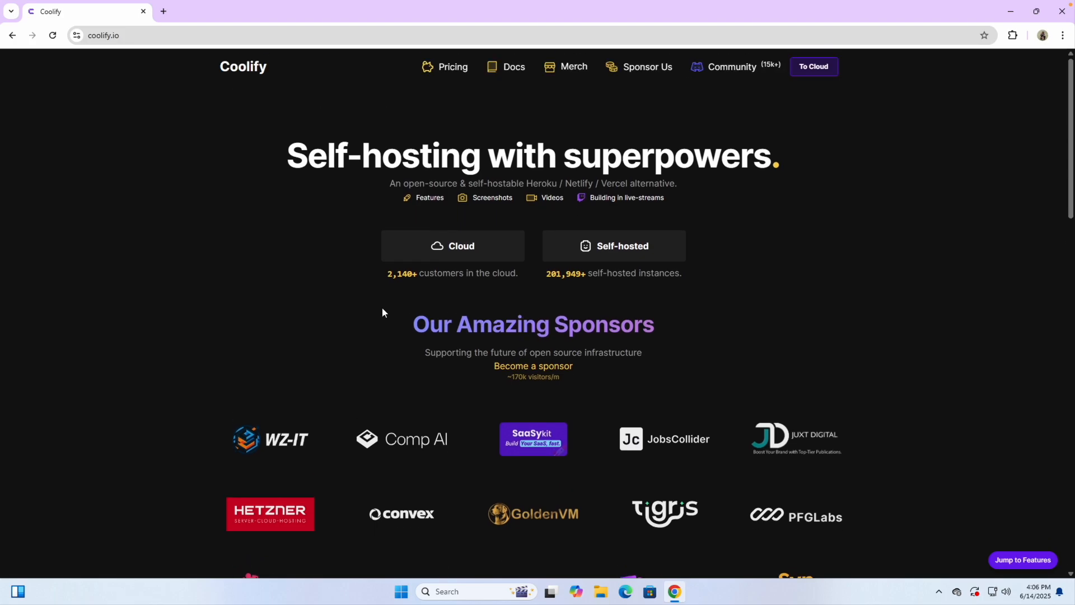
left_click(504, 67)
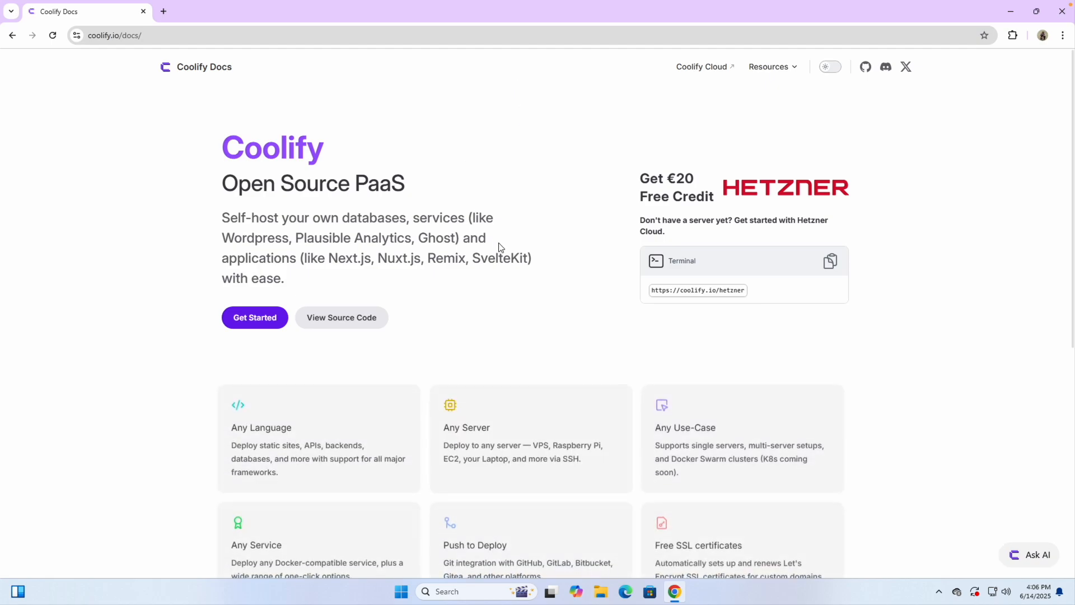
scroll(504, 251, "down", 1)
scroll(505, 252, "up", 1)
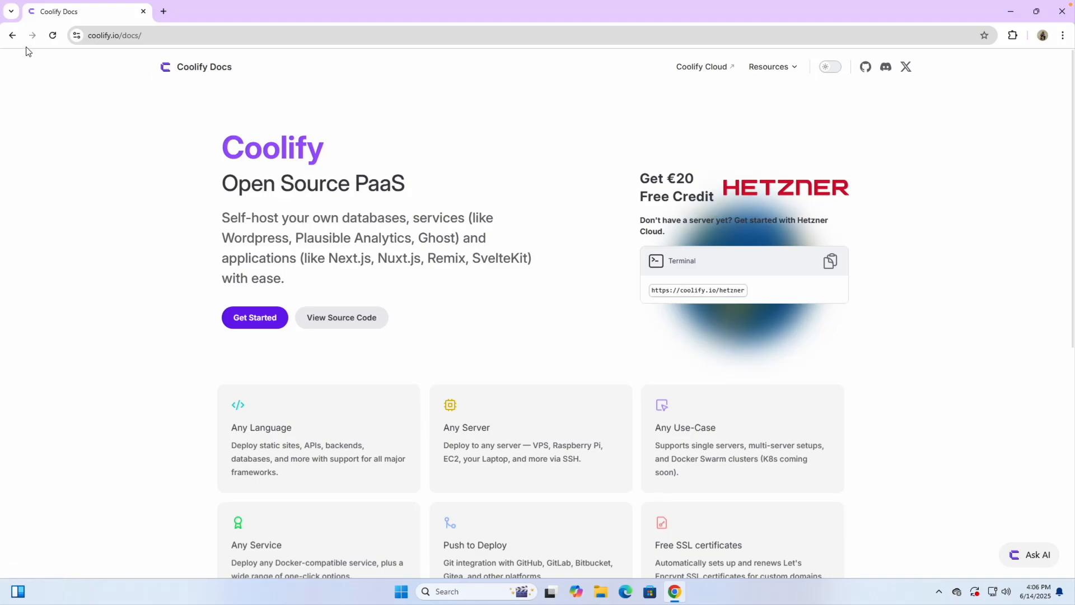
left_click(162, 35)
key("BackSpace")
key("BackSpace")
key("BackSpace")
key("BackSpace")
key("BackSpace")
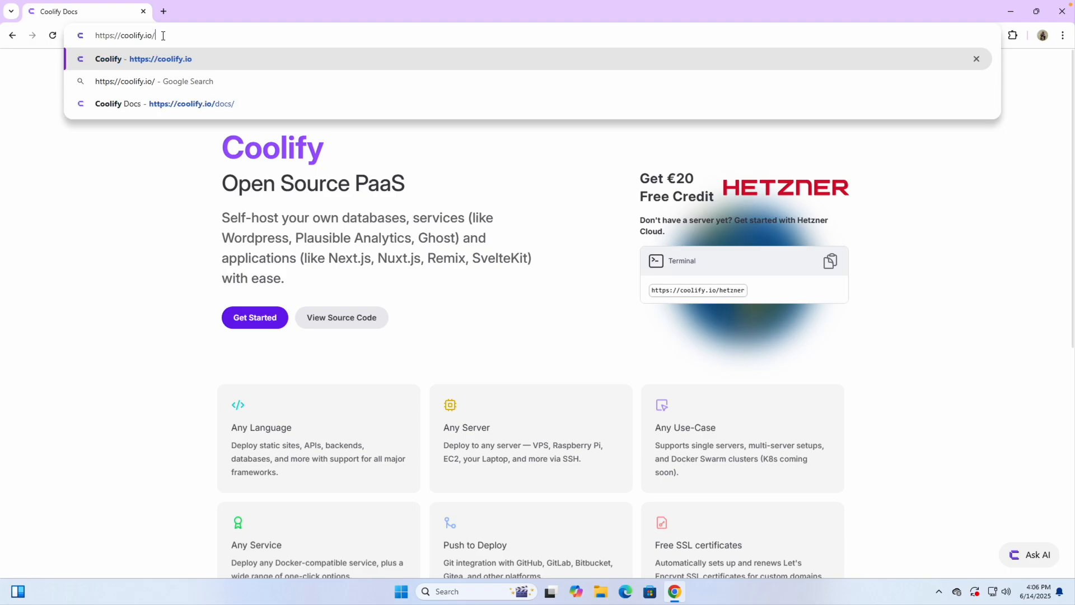
key("Return")
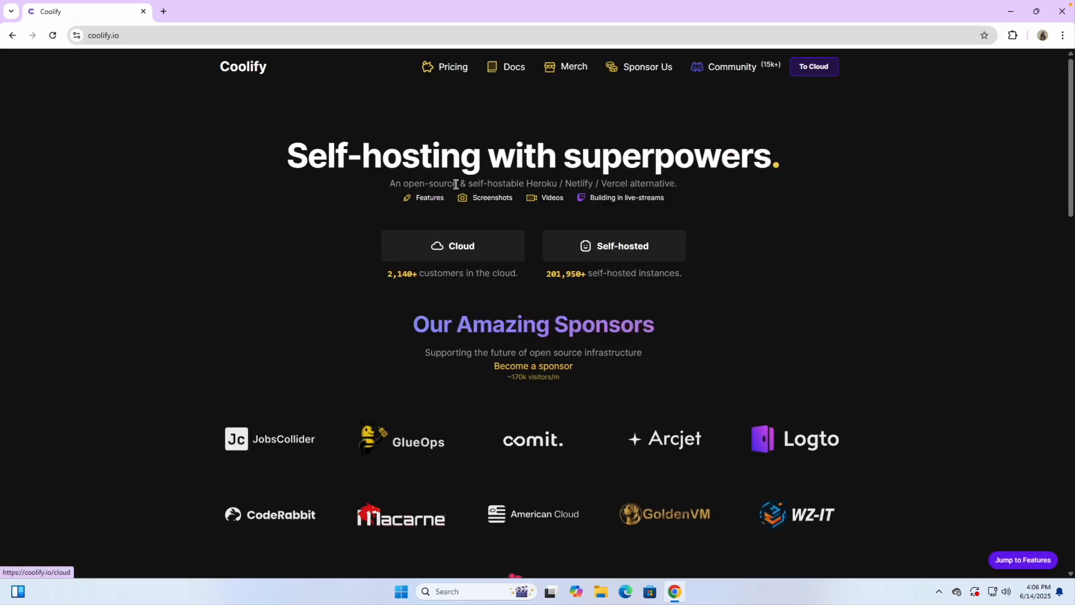
triple_click(434, 155)
double_click(434, 155)
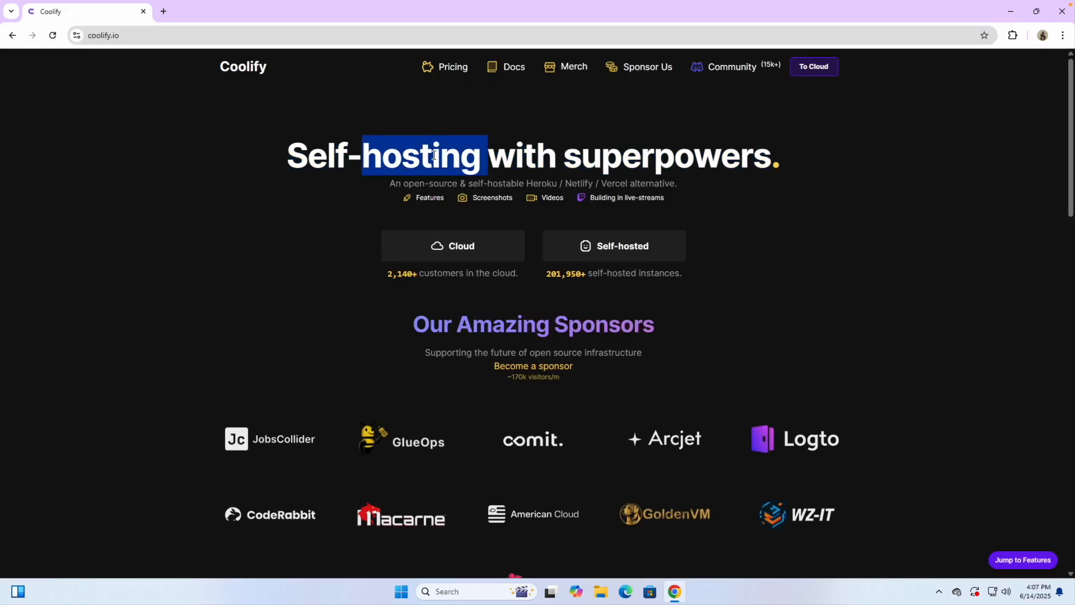
double_click(434, 155)
left_click(354, 193)
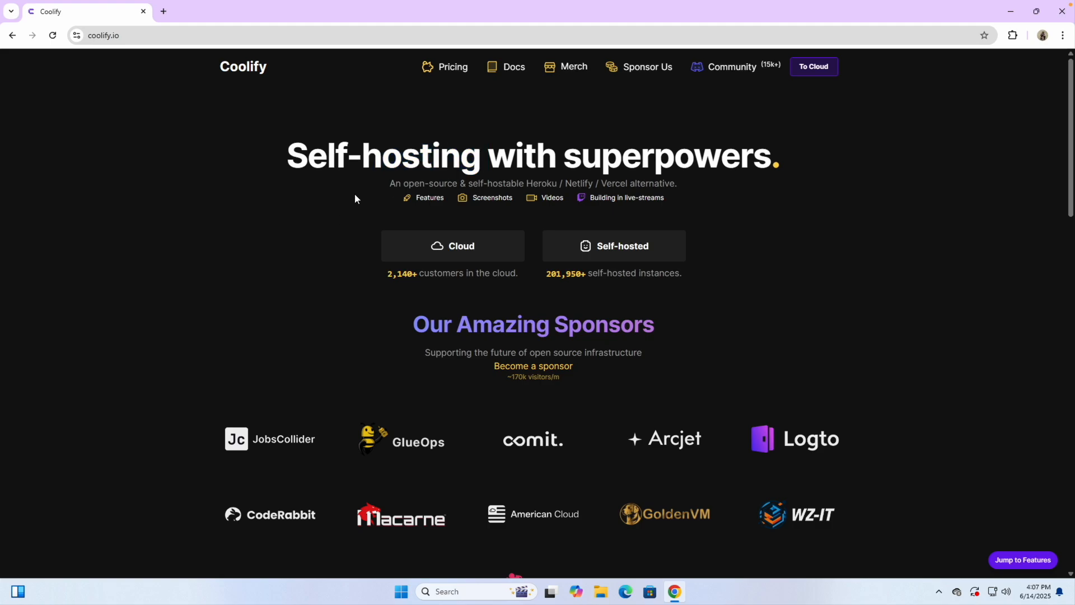
double_click(489, 158)
left_click(558, 160)
triple_click(558, 162)
left_click(524, 165)
Step: Scroll the homepage, highlight the full headline again, then open a new blank tab
scroll(348, 346, "down", 2)
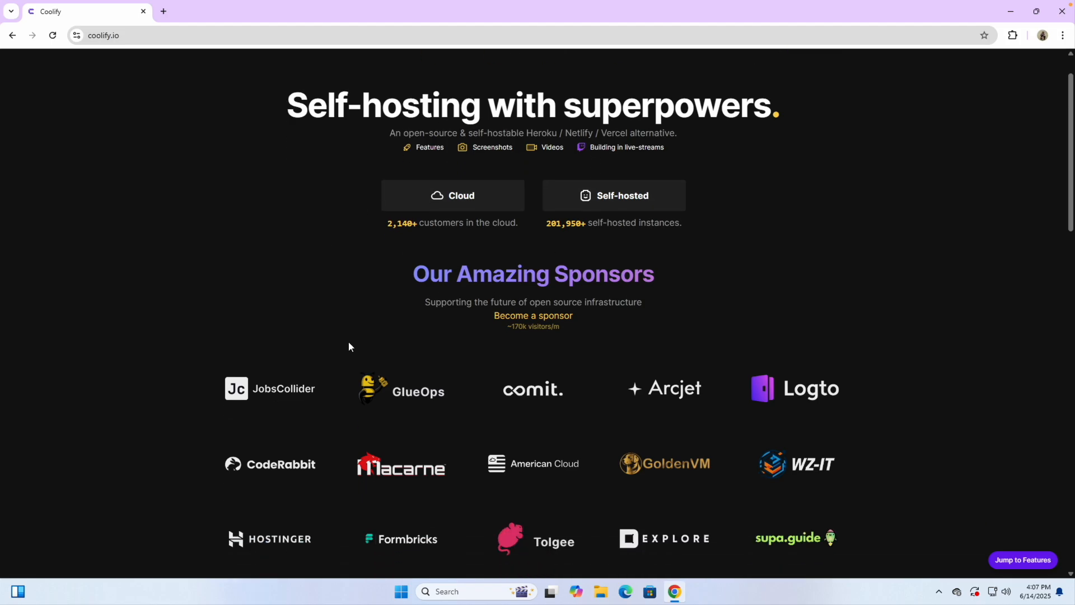
scroll(413, 260, "up", 2)
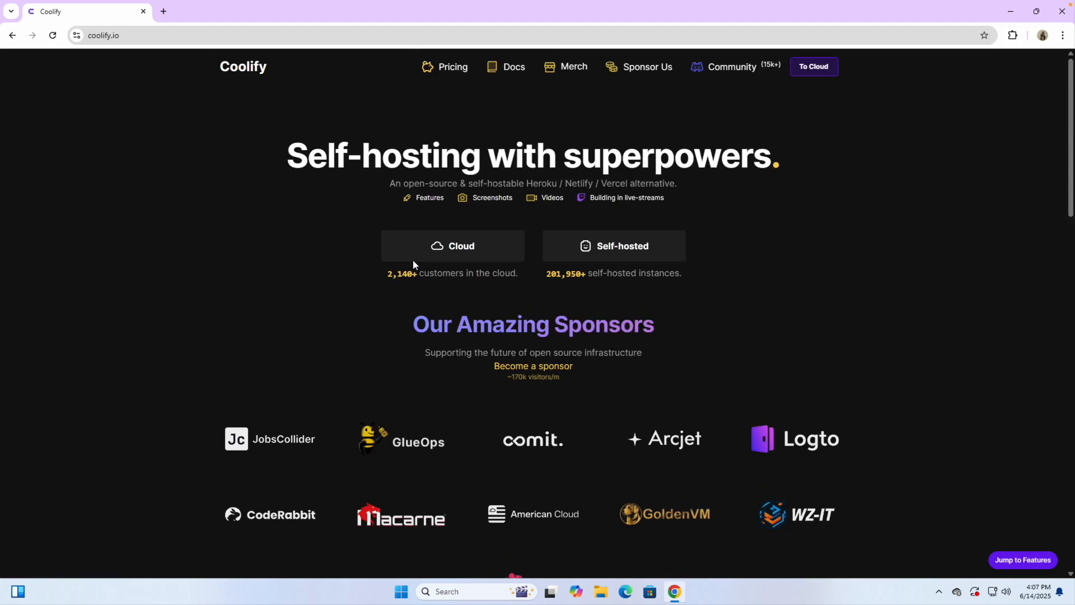
scroll(481, 312, "down", 7)
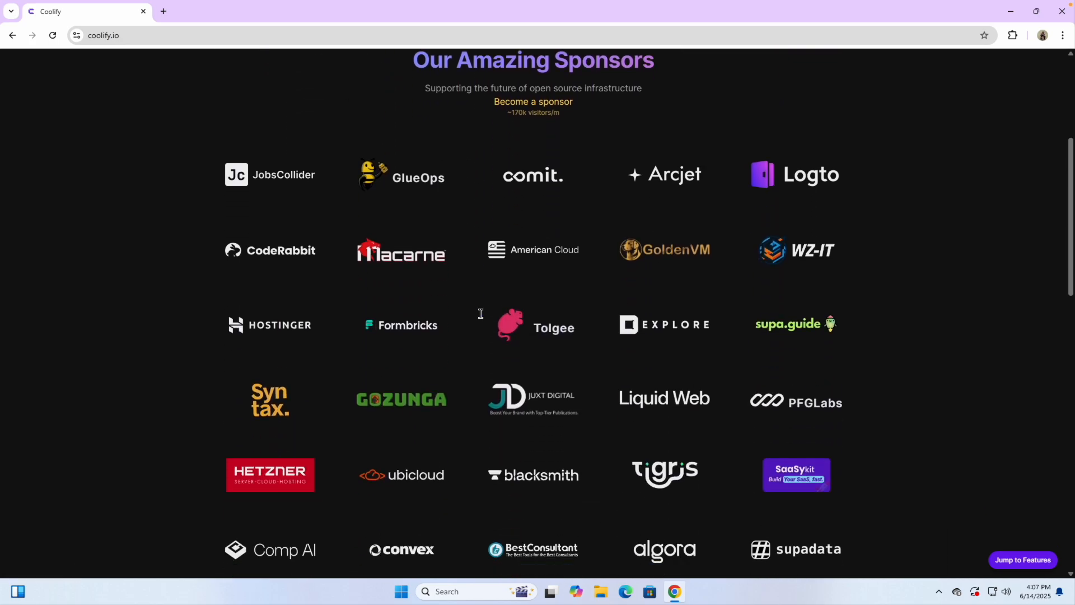
scroll(481, 313, "down", 3)
scroll(481, 313, "up", 10)
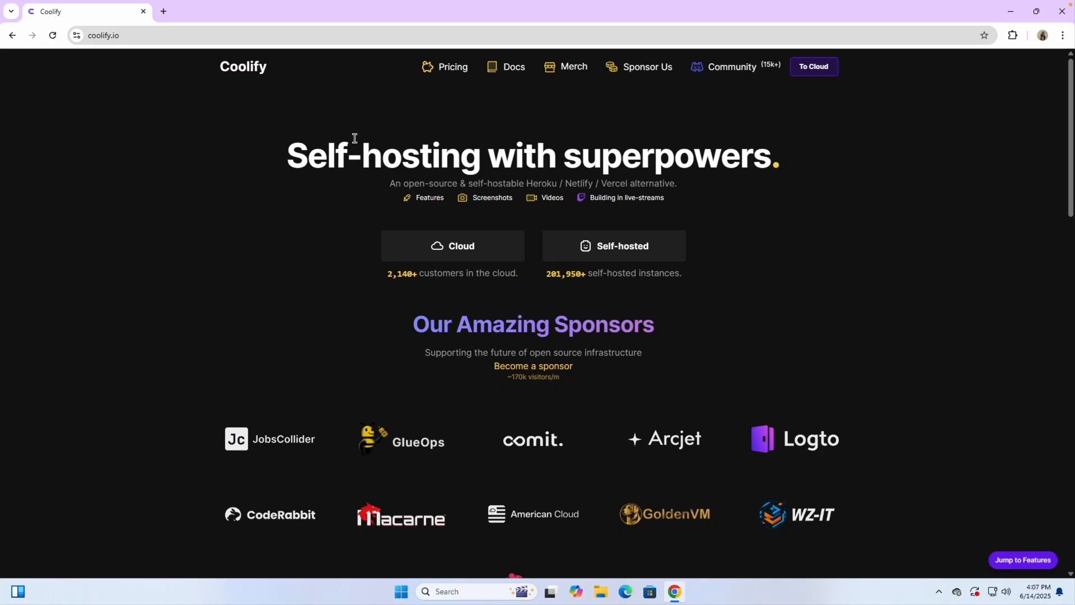
left_click_drag(287, 156, 493, 153)
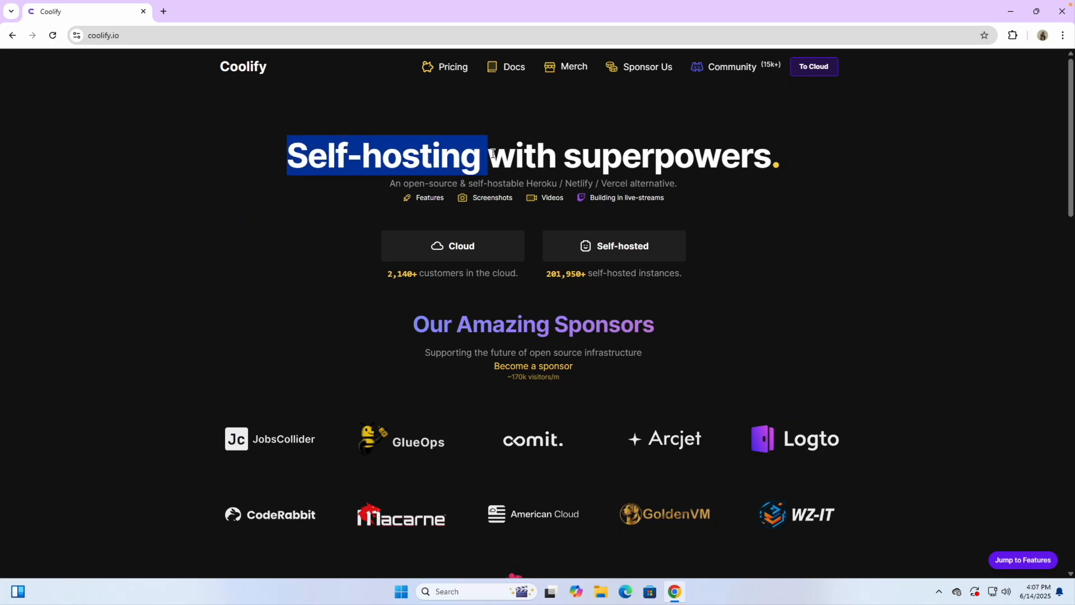
triple_click(612, 167)
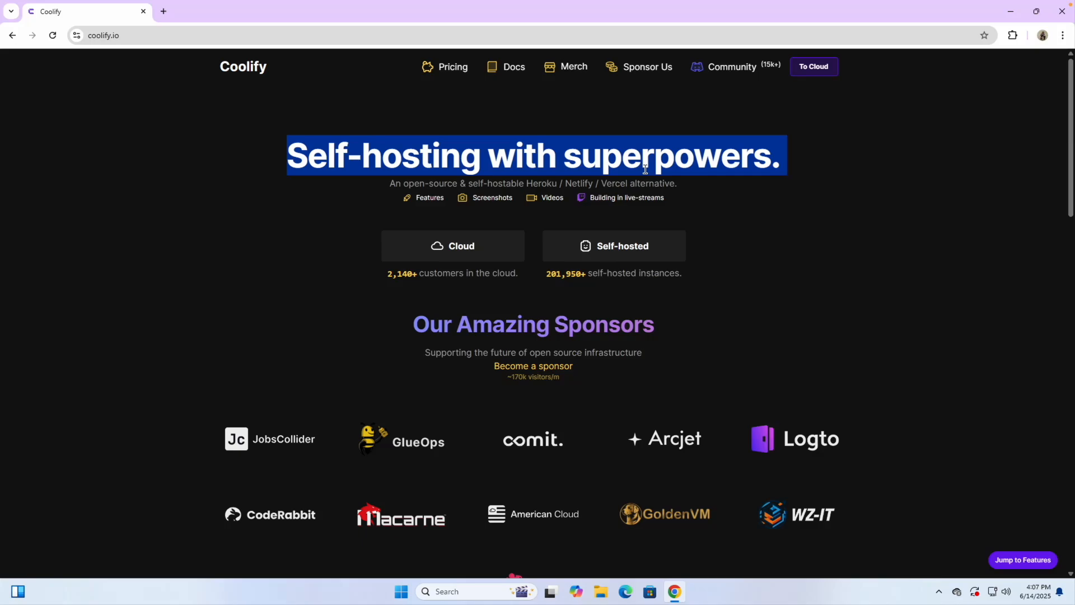
left_click(536, 162)
key("ctrl+t")
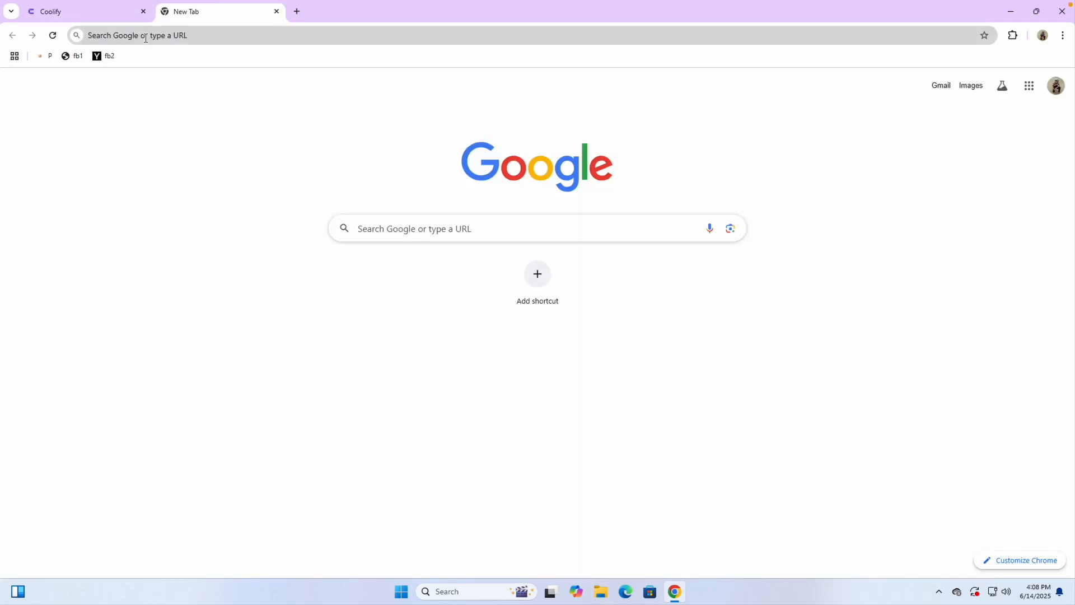
Step: Search Google for 'kuku courses' and open the 'Kuku Courses - Home' result
left_click(146, 38)
type("kuku cour")
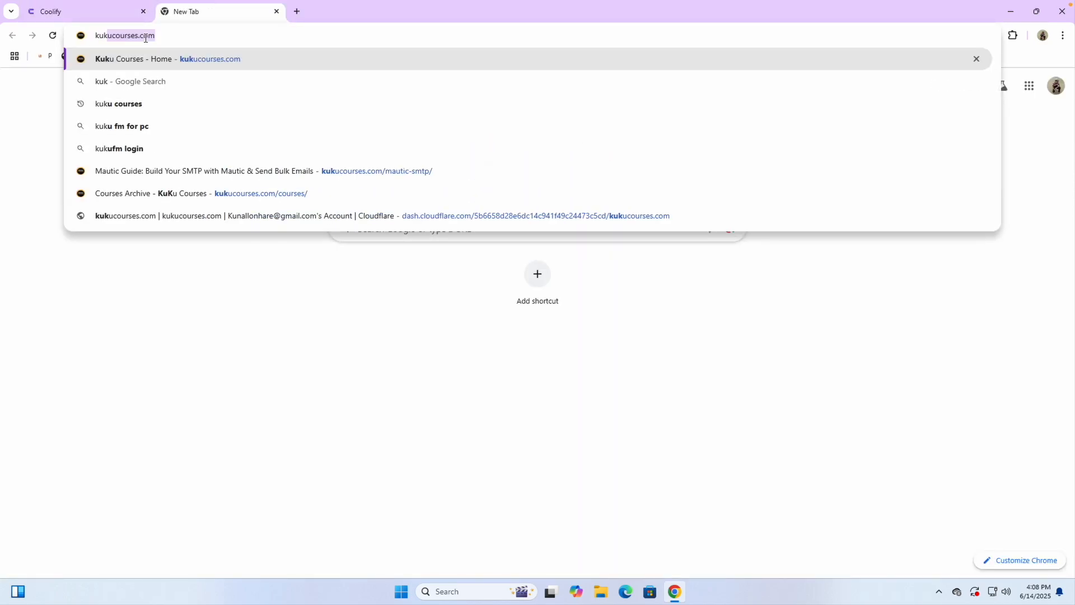
type("ses")
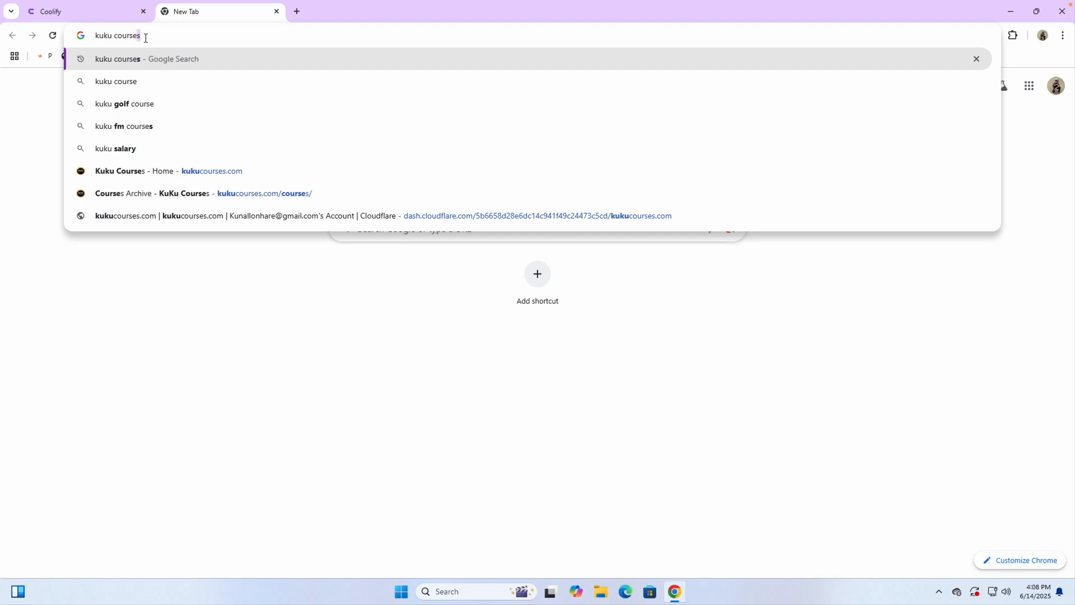
key("Return")
scroll(194, 160, "up", 5)
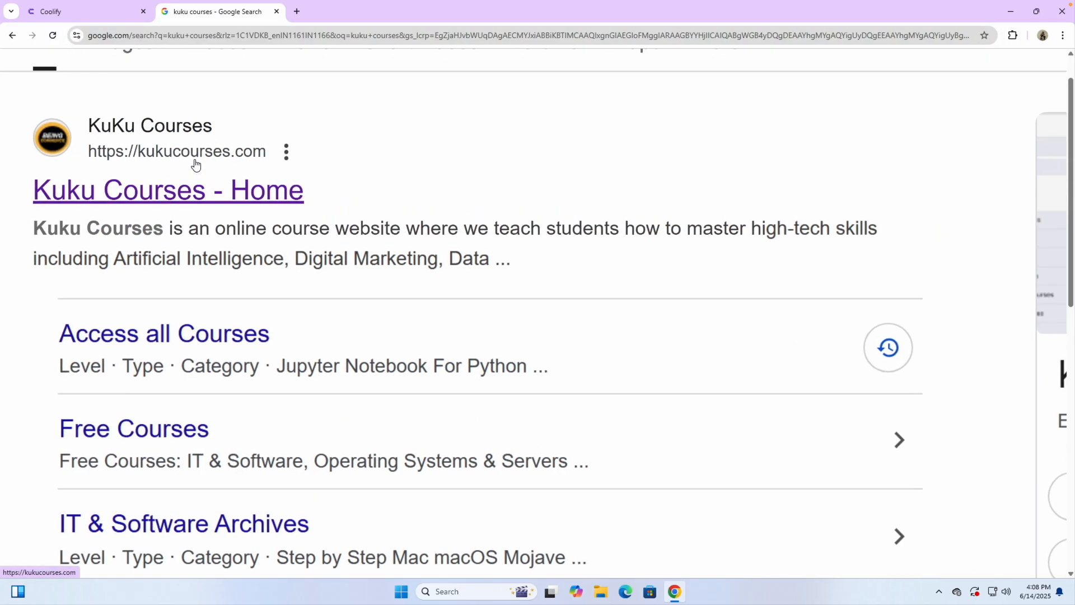
left_click(161, 193)
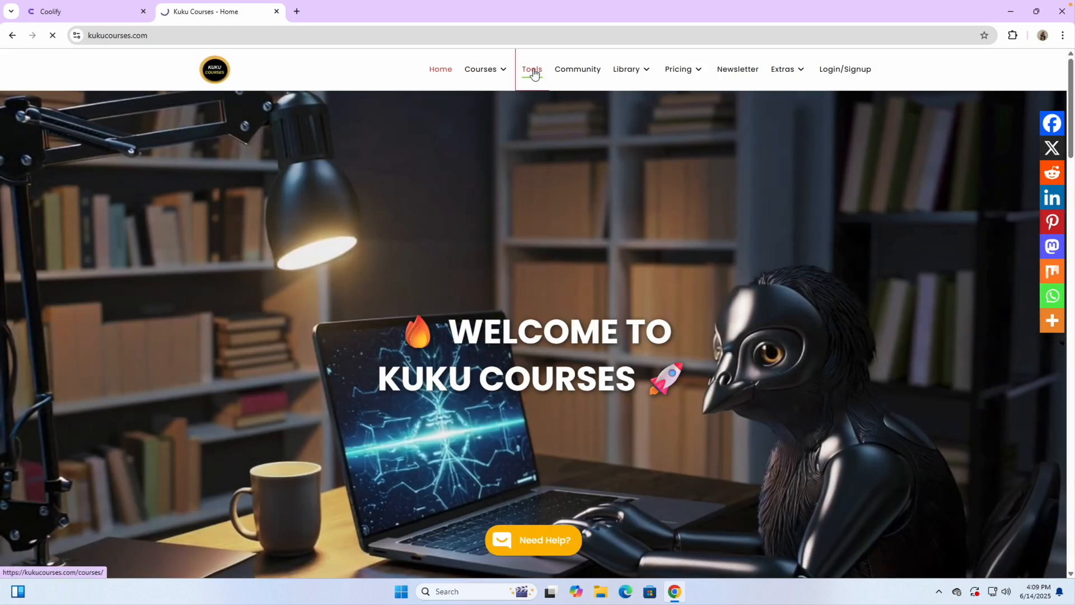
Step: Open the Tools page, dismiss the subscribe popup, and search the tools for notepad
left_click(532, 69)
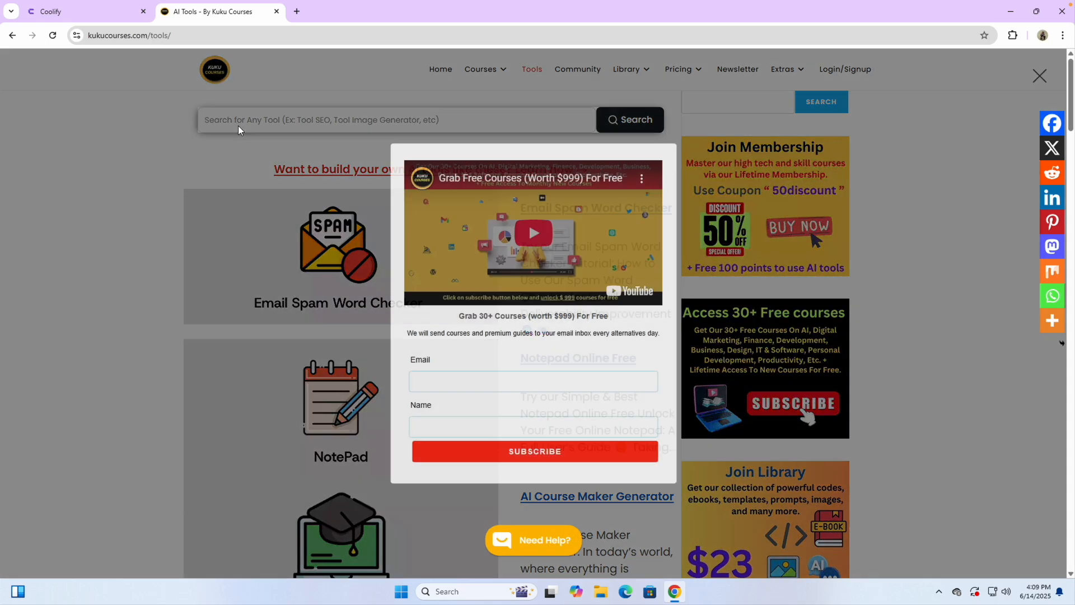
left_click(238, 130)
left_click(239, 126)
type("notepad")
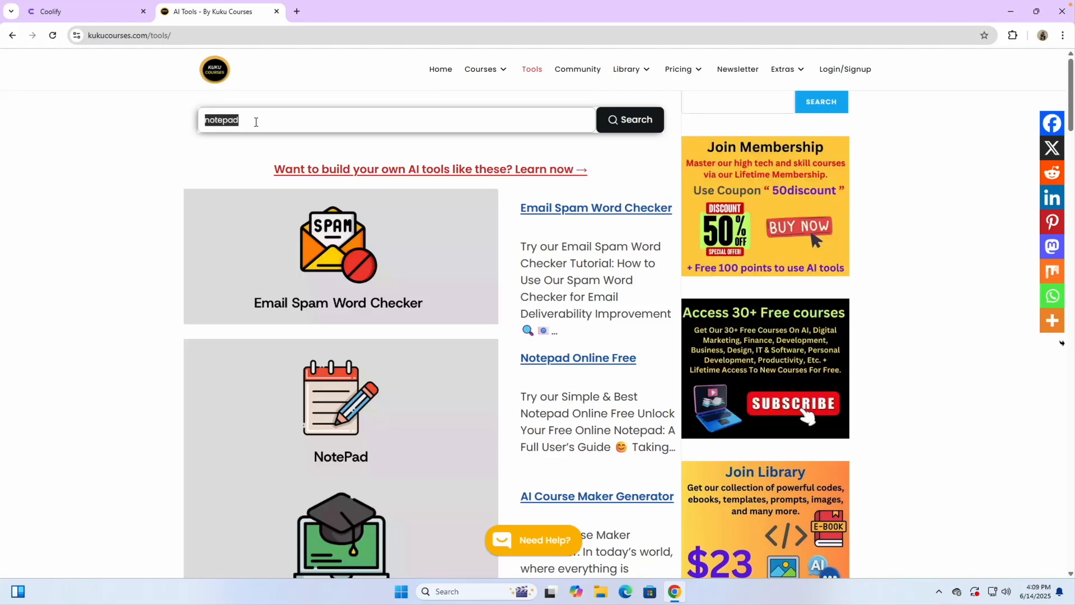
left_click(604, 131)
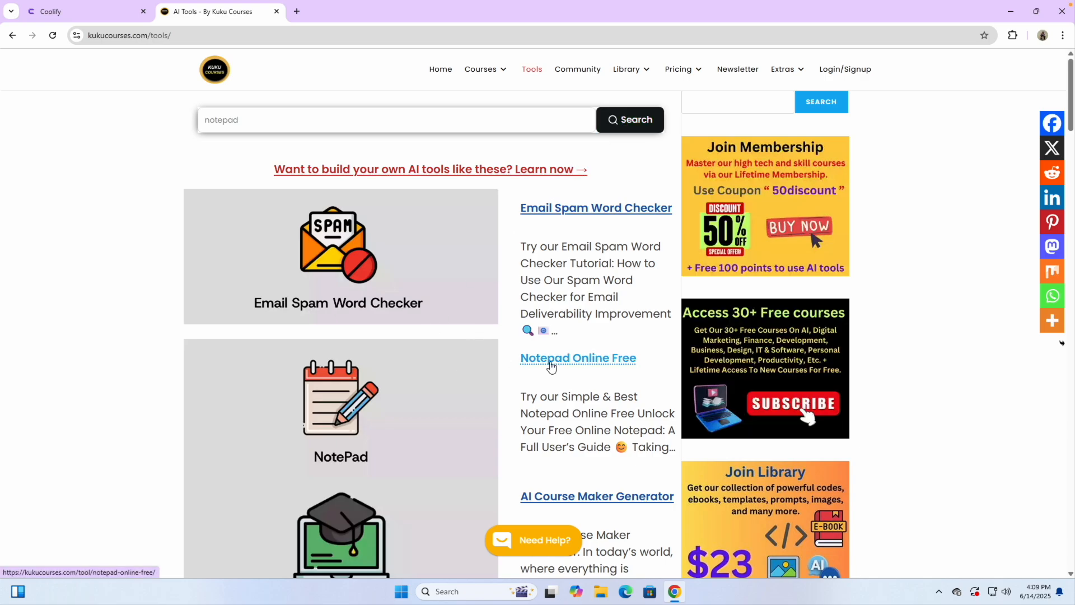
Step: Open the Notepad Online Free tool and scroll to its editor
left_click(552, 365)
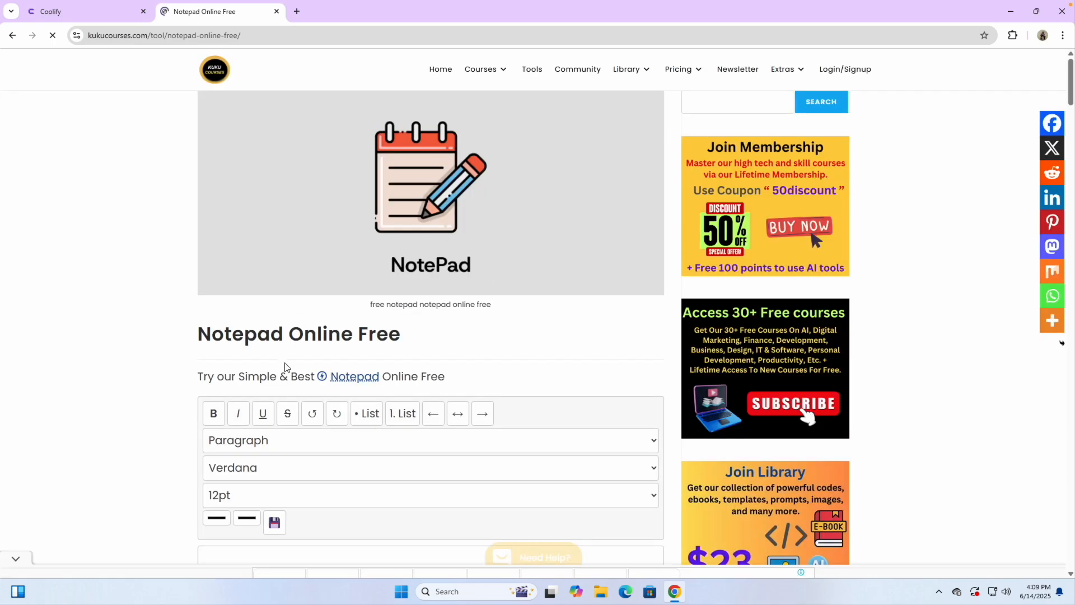
scroll(284, 369, "down", 1)
scroll(285, 367, "down", 4)
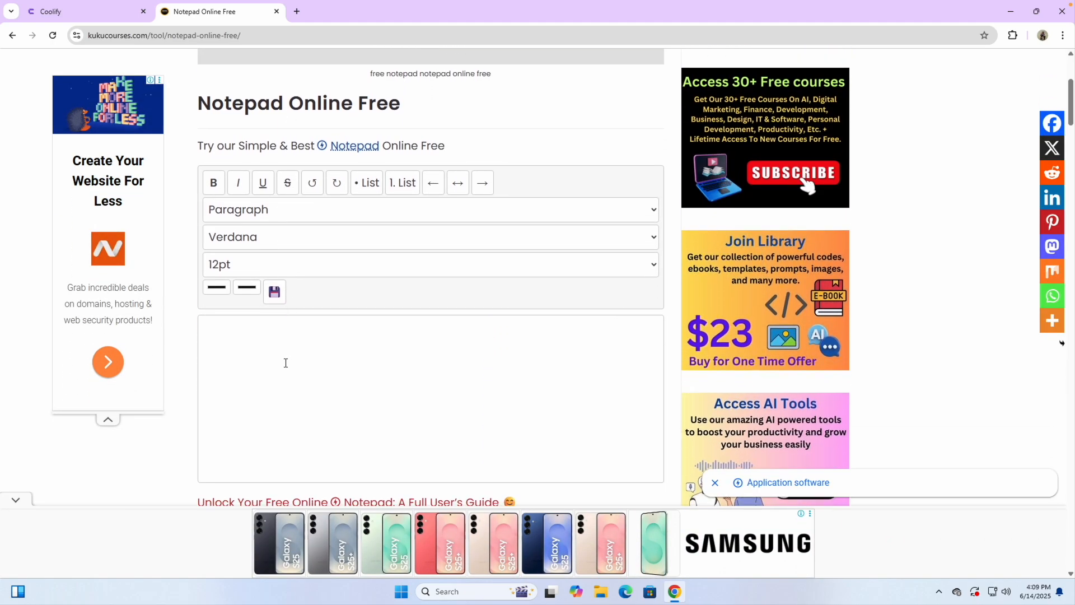
scroll(286, 363, "down", 1)
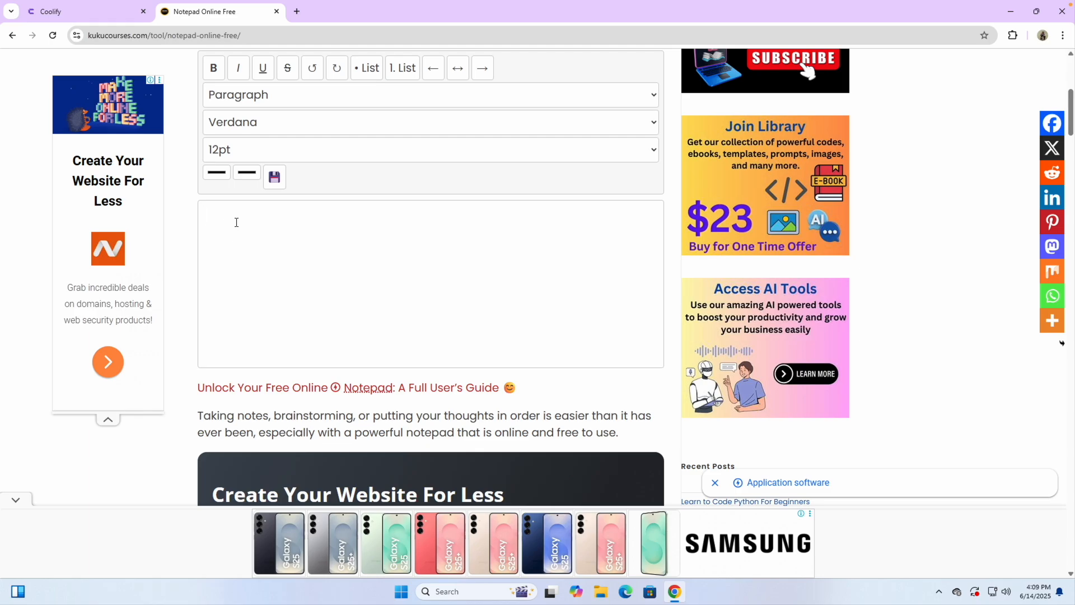
scroll(229, 234, "up", 5)
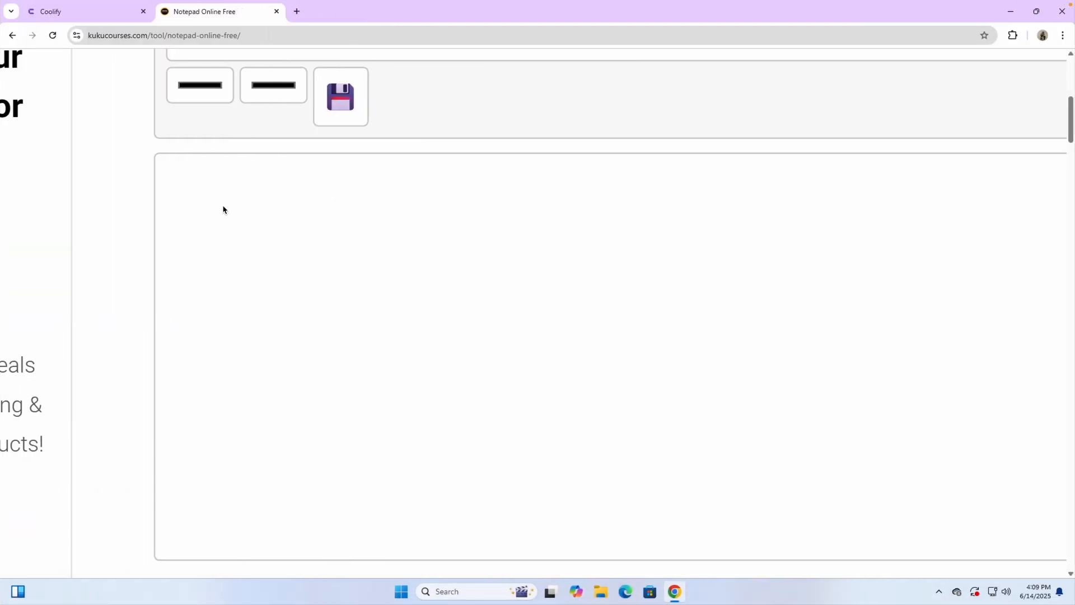
Step: Type the list '1) Custom Domain', '2) Get VPS', '3) Setup Coolify'
type("1)")
type(" Cu")
type("s5o")
key("BackSpace")
key("BackSpace")
type("tom Domain")
key("Return")
type("2) Get VPS")
key("Return")
type("3) Setup ")
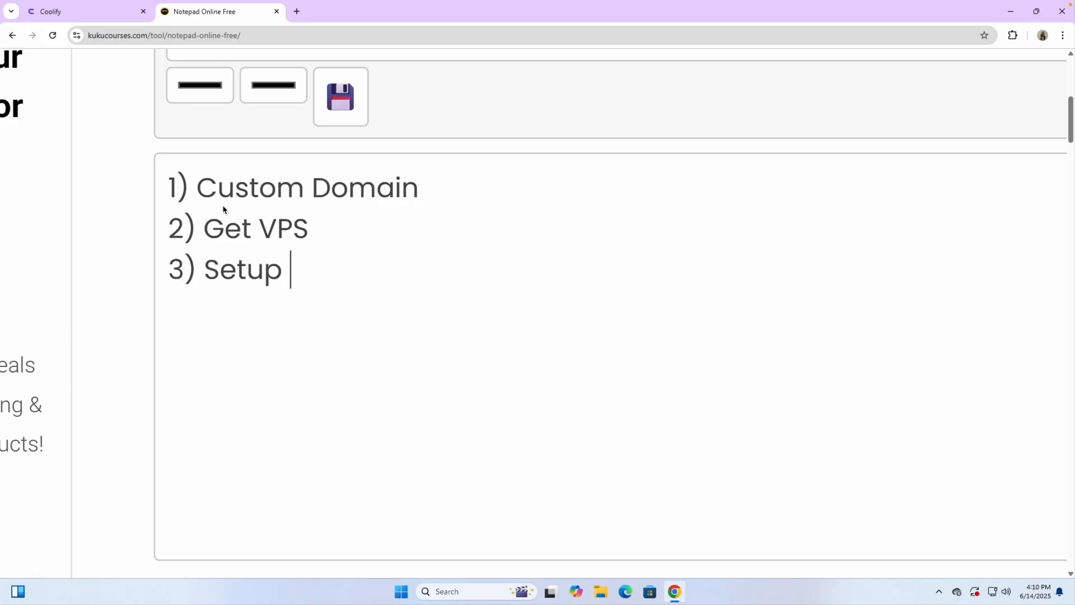
type("Coolify")
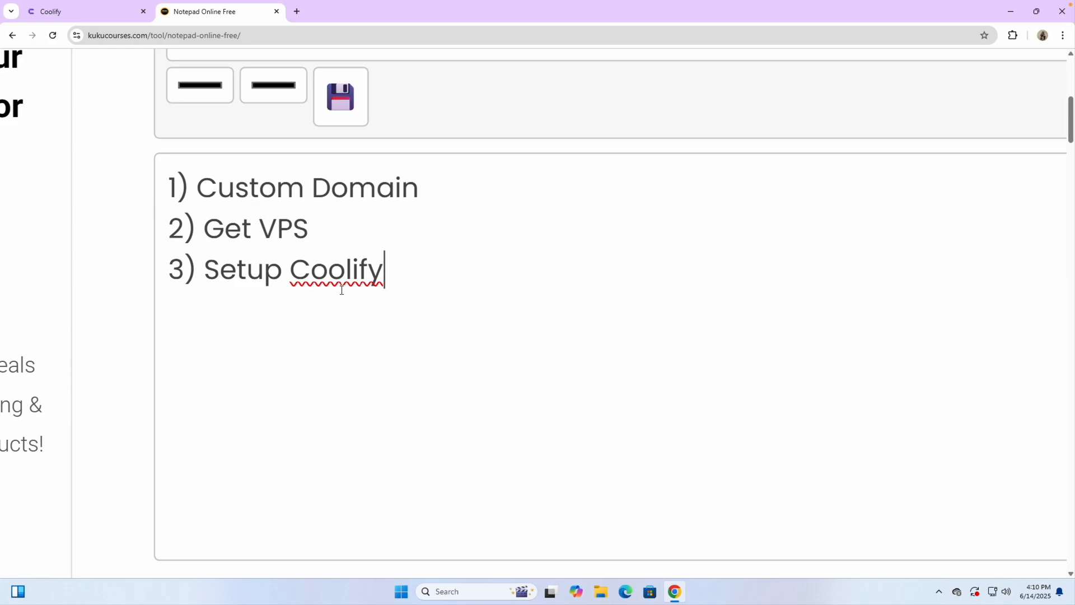
Step: Append '= address of your website' after 'Custom Domain' on the first line
left_click(339, 185)
left_click_drag(314, 188, 436, 191)
left_click(437, 191)
type("= address of")
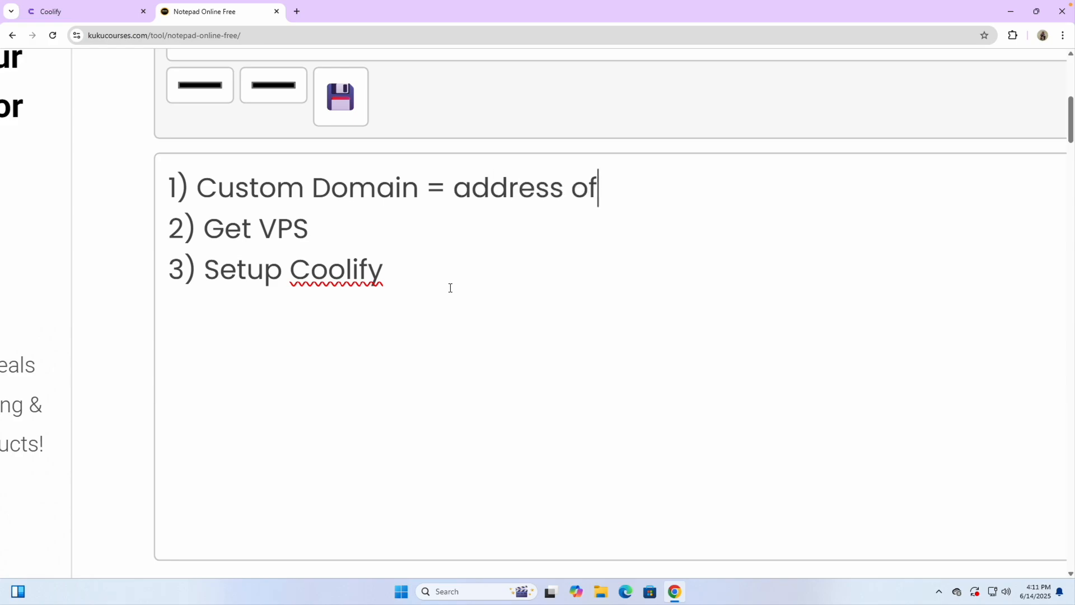
type(" your website")
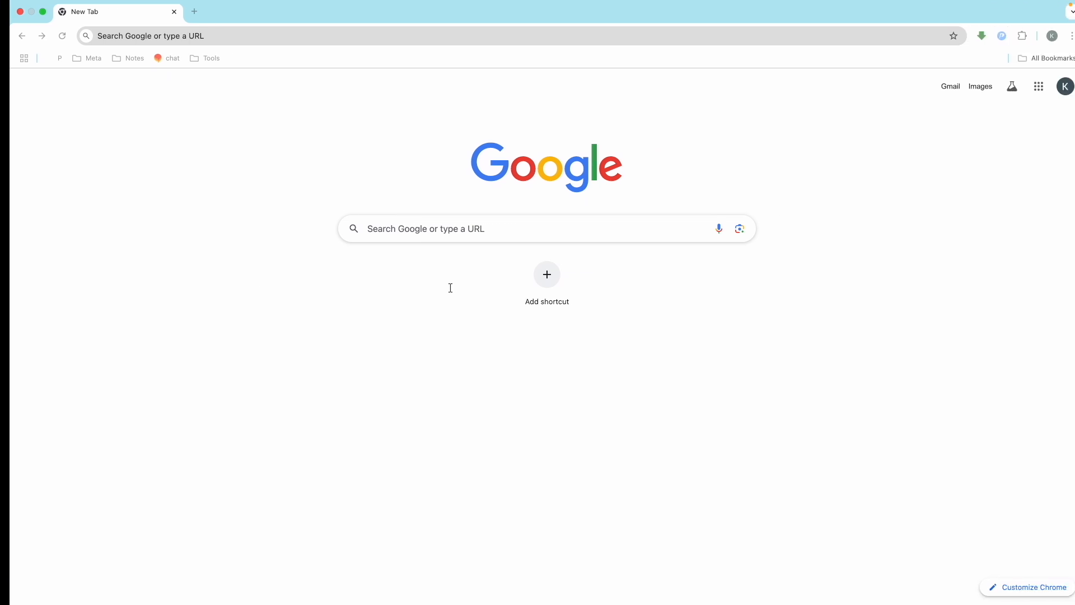
key("super+l")
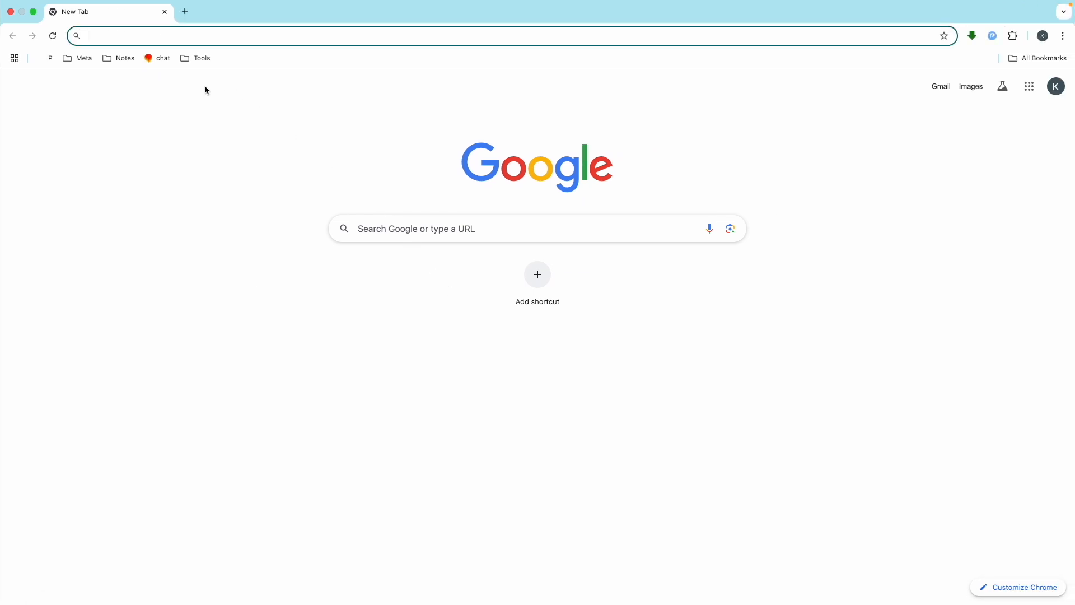
Step: Open the apple.com homepage
type("apple.com")
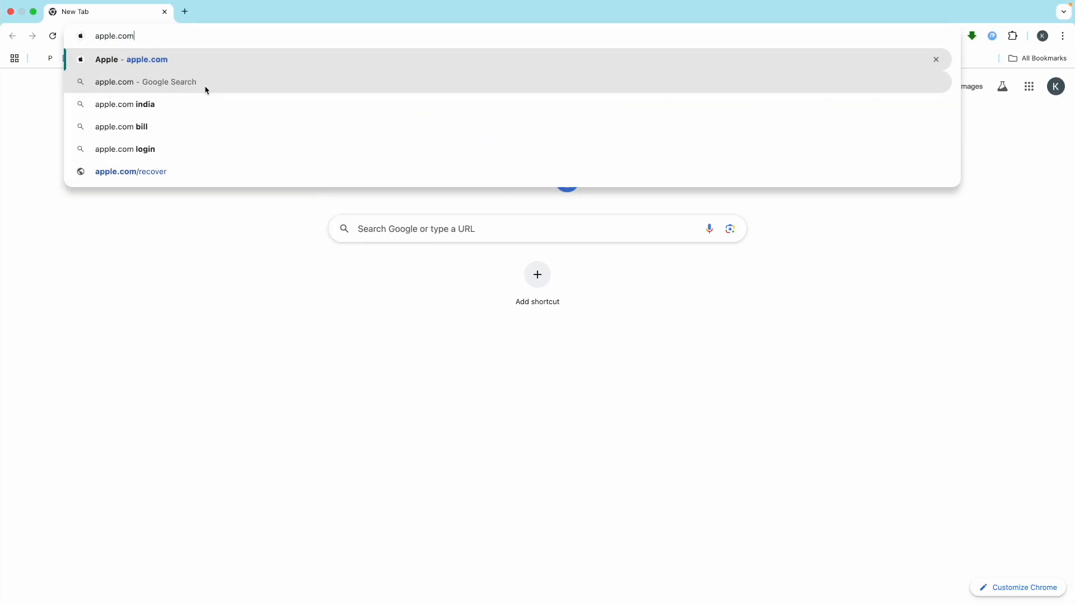
key("Return")
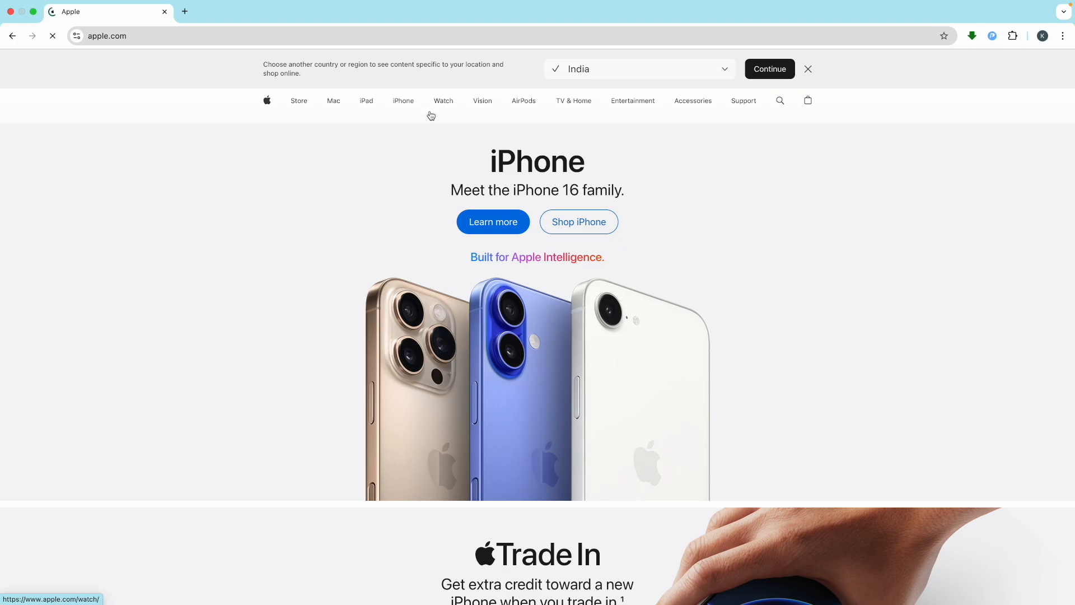
mouse_move(434, 110)
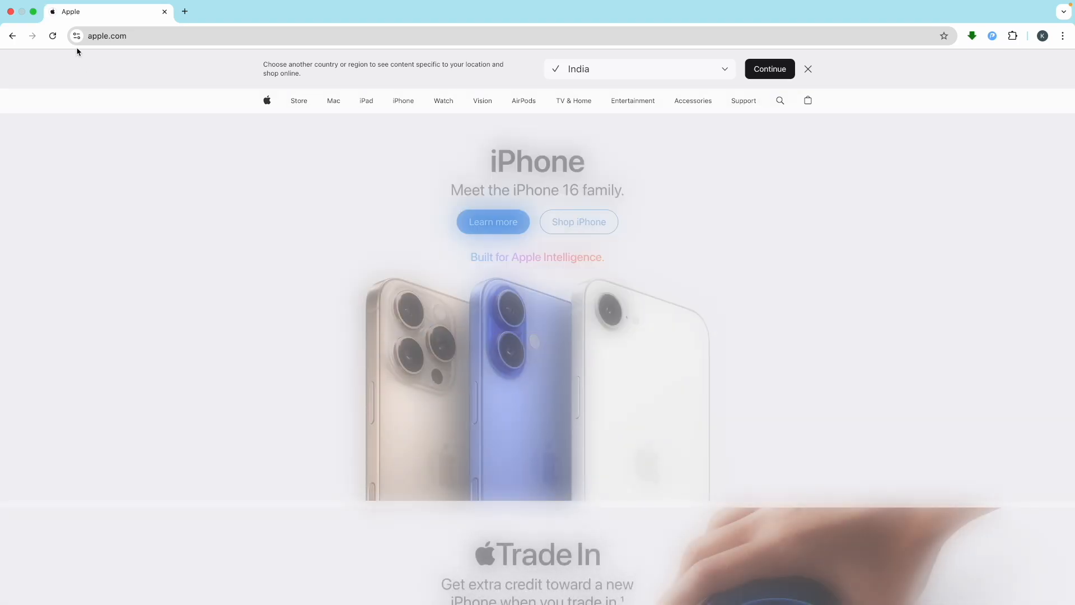
Step: Select the Apple address, open a fresh new tab and close the Apple tab
double_click(112, 37)
left_click_drag(173, 38, 120, 38)
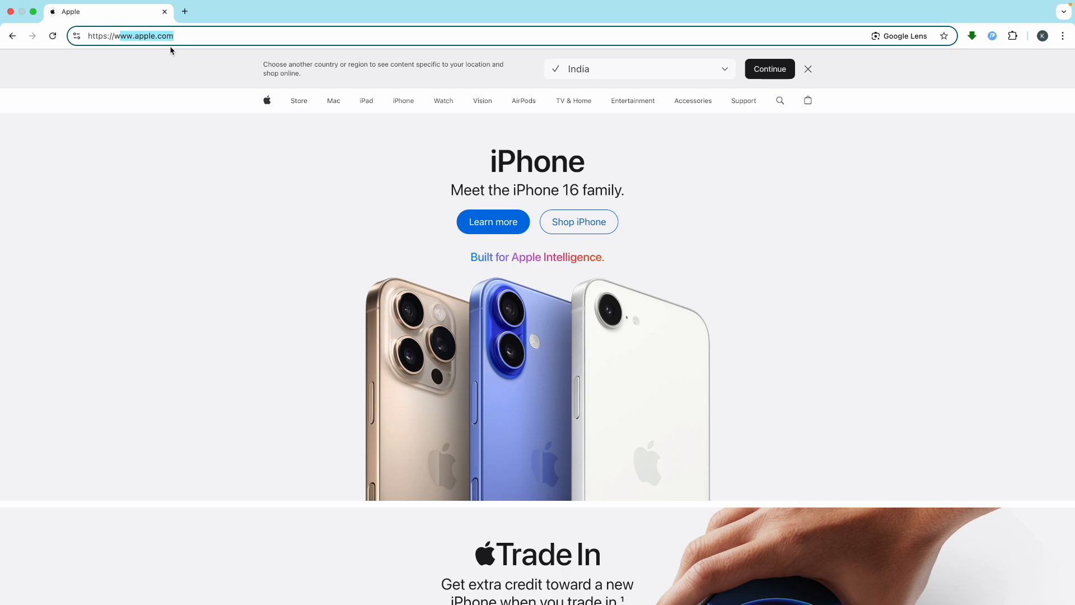
left_click(184, 12)
left_click(164, 12)
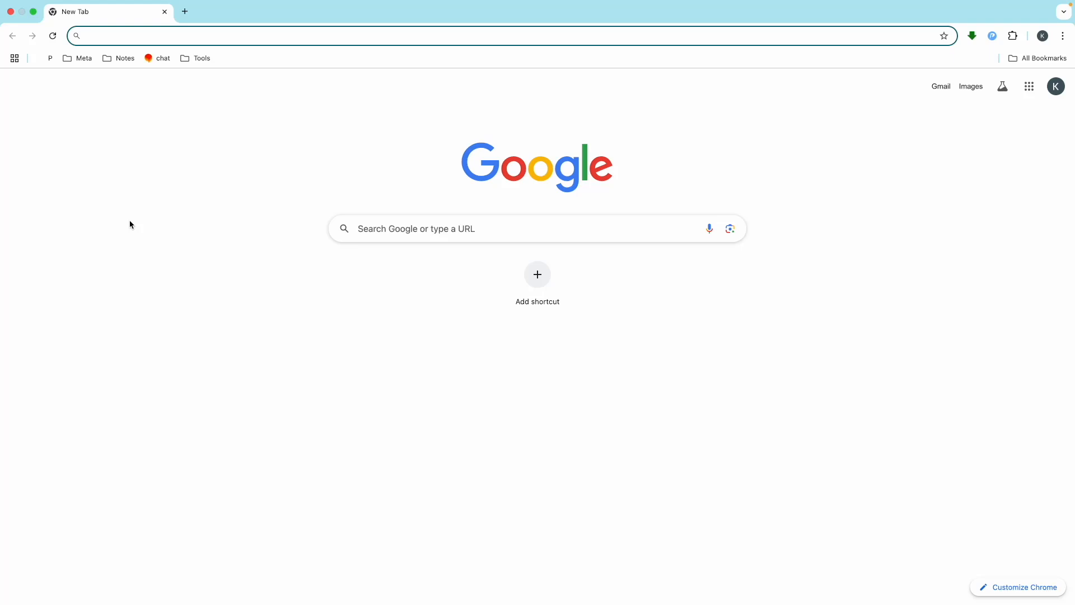
Step: Go to my-link.in/namecheap and enter lonhare.com in Namecheap's domain search box
type("my")
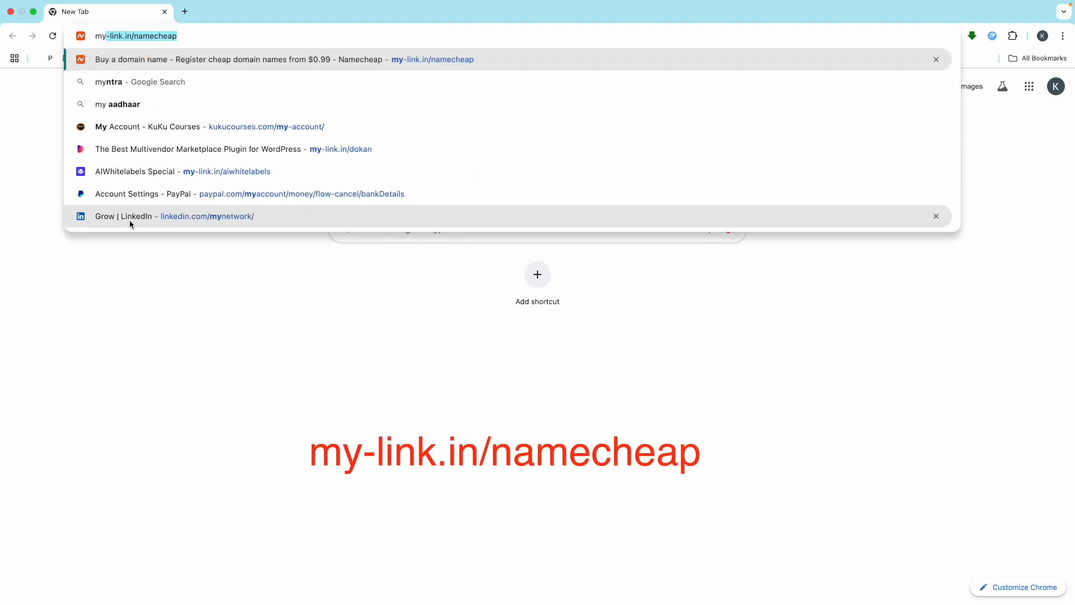
key("Right")
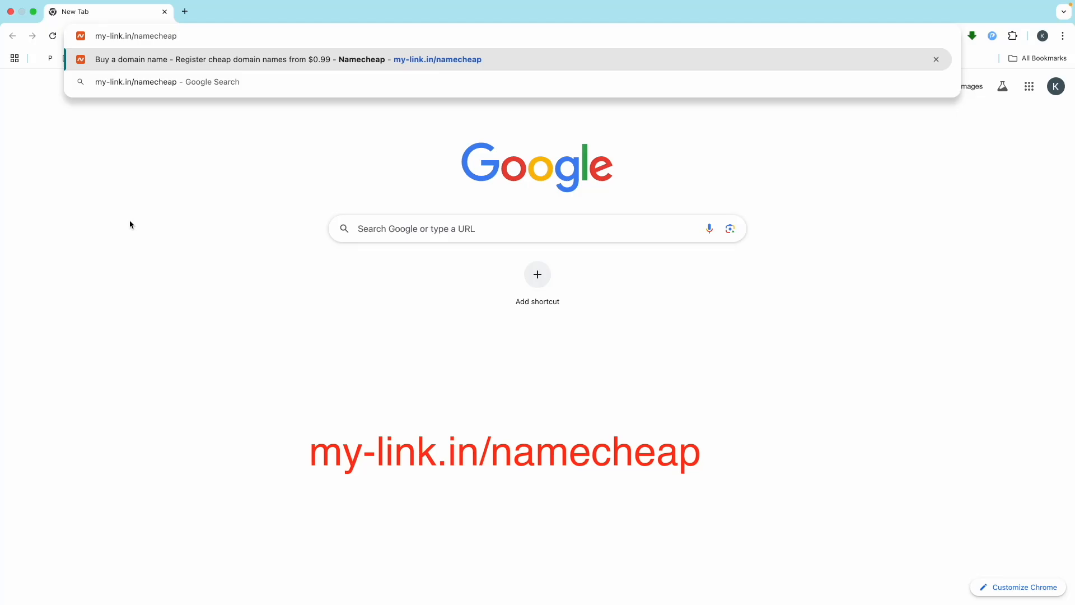
key("Return")
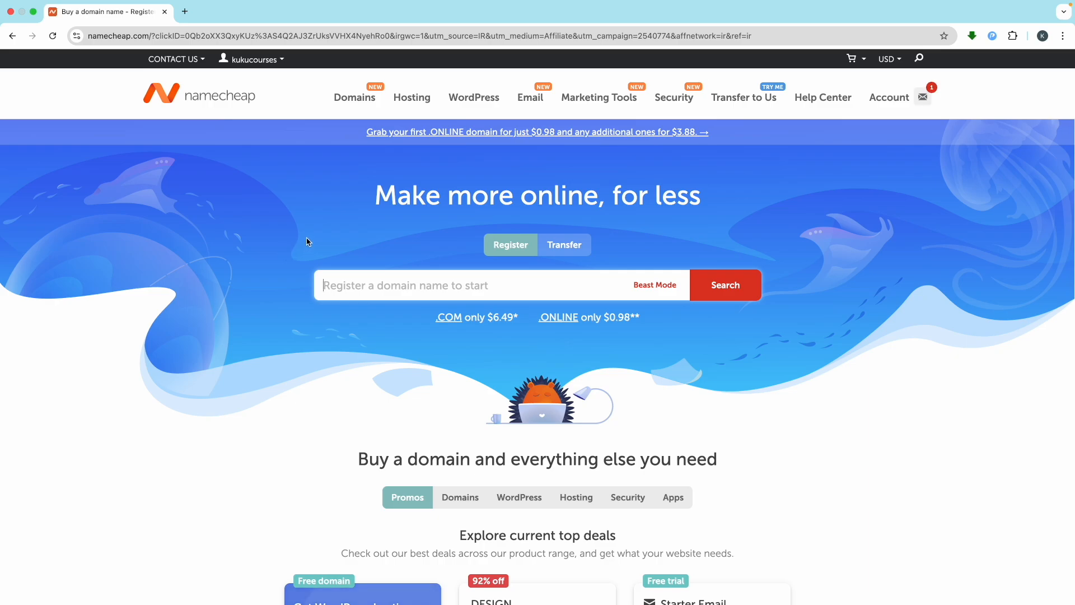
mouse_move(357, 104)
scroll(379, 279, "up", 5)
scroll(379, 279, "right", 1)
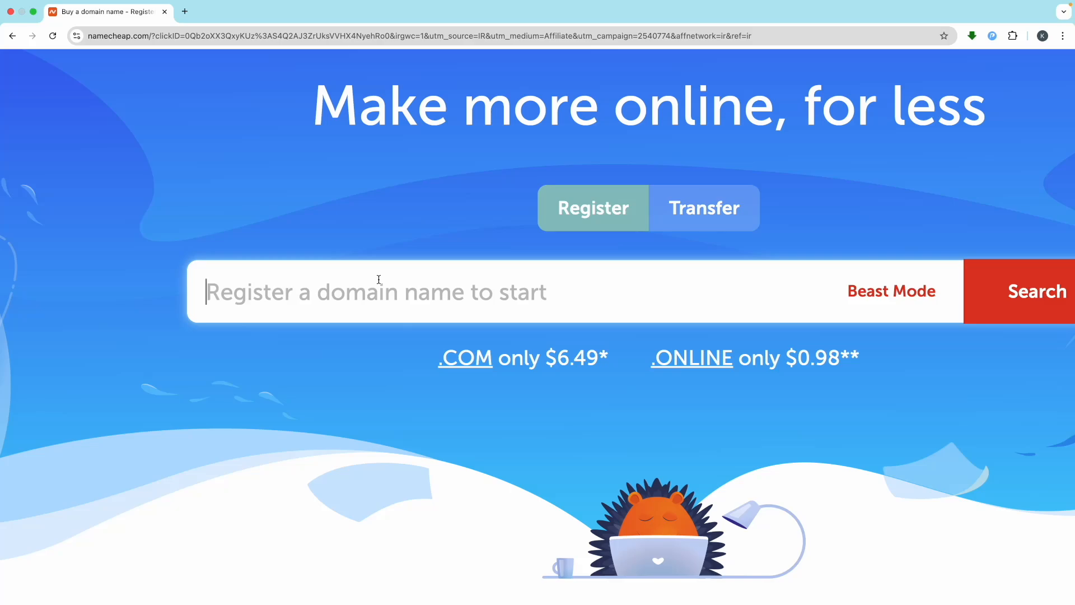
left_click(378, 278)
type("lonhar")
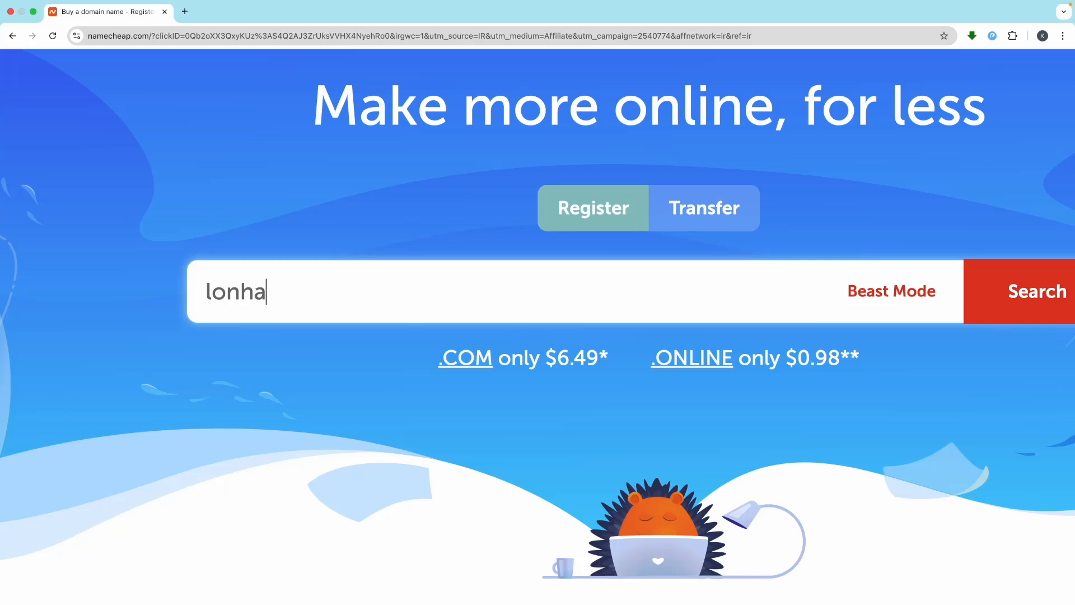
type("e.com")
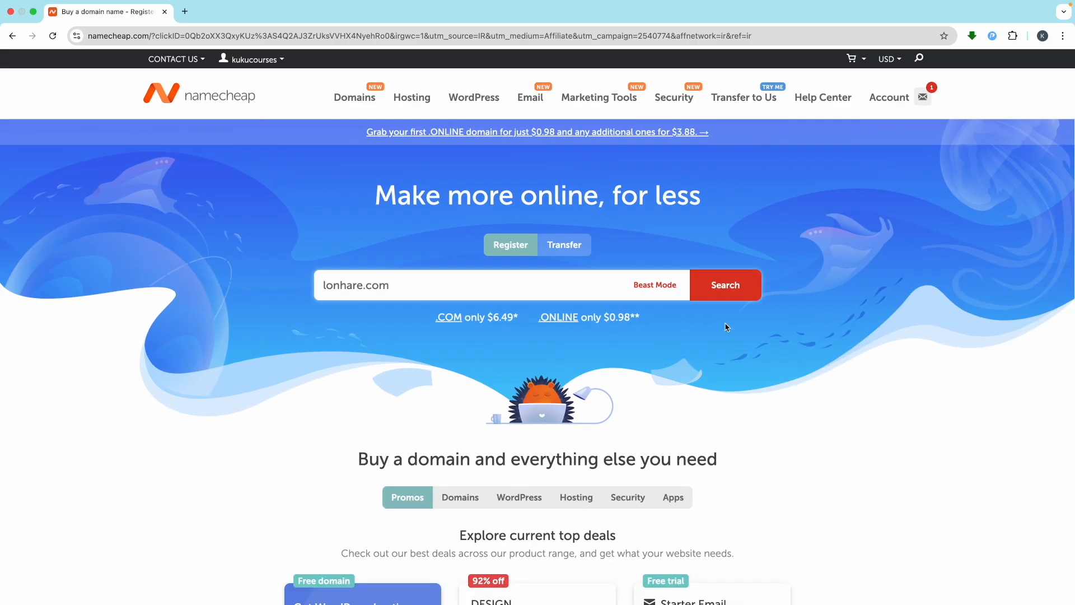
Step: Check lonhare.com, then search kukubackend to see .com taken and alternative extension prices
left_click(991, 315)
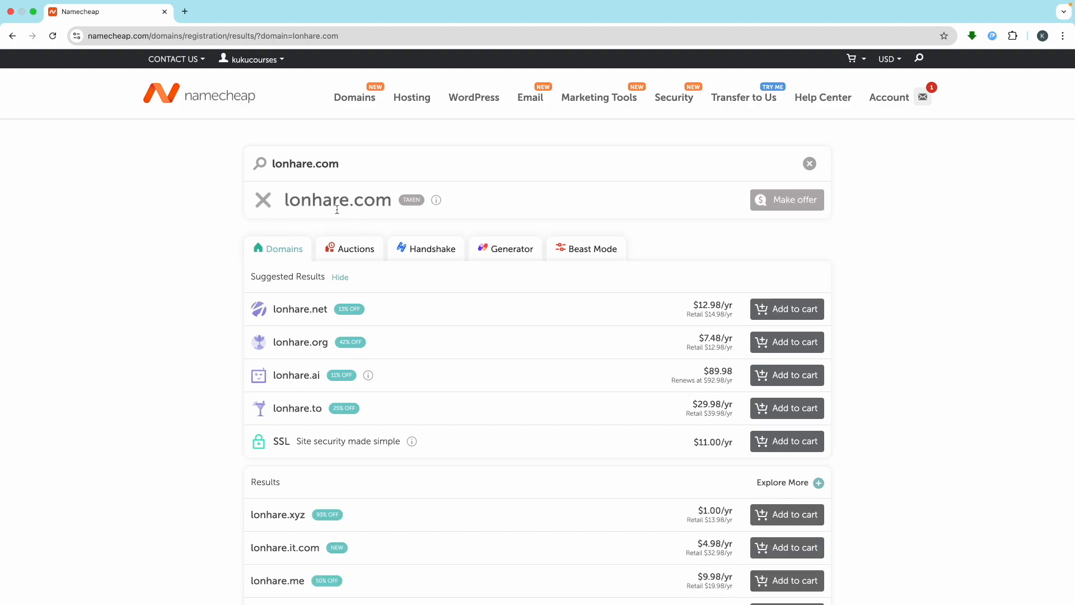
mouse_move(416, 205)
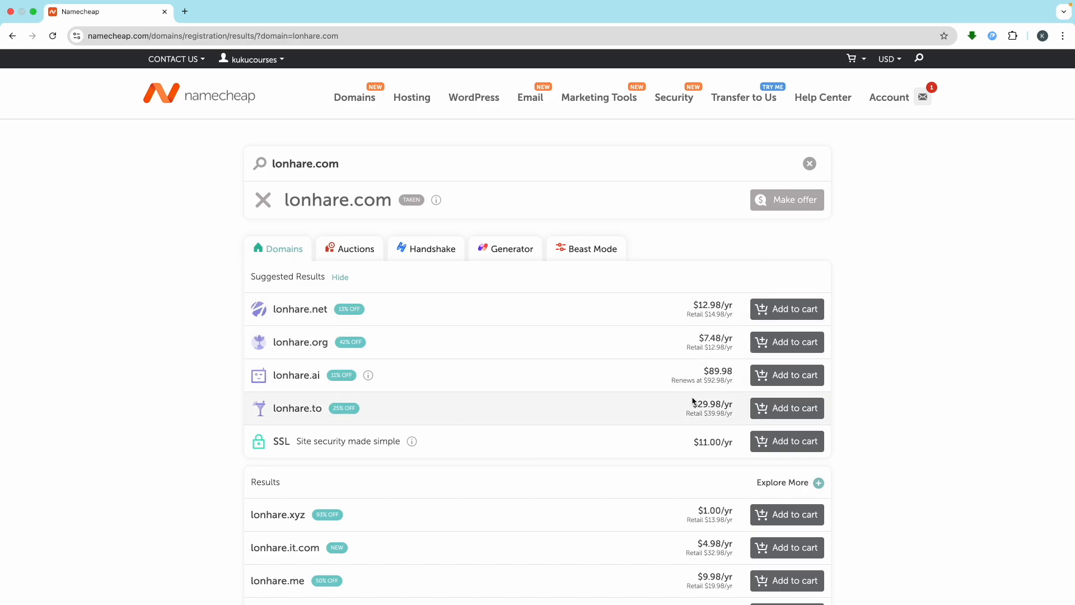
left_click(810, 164)
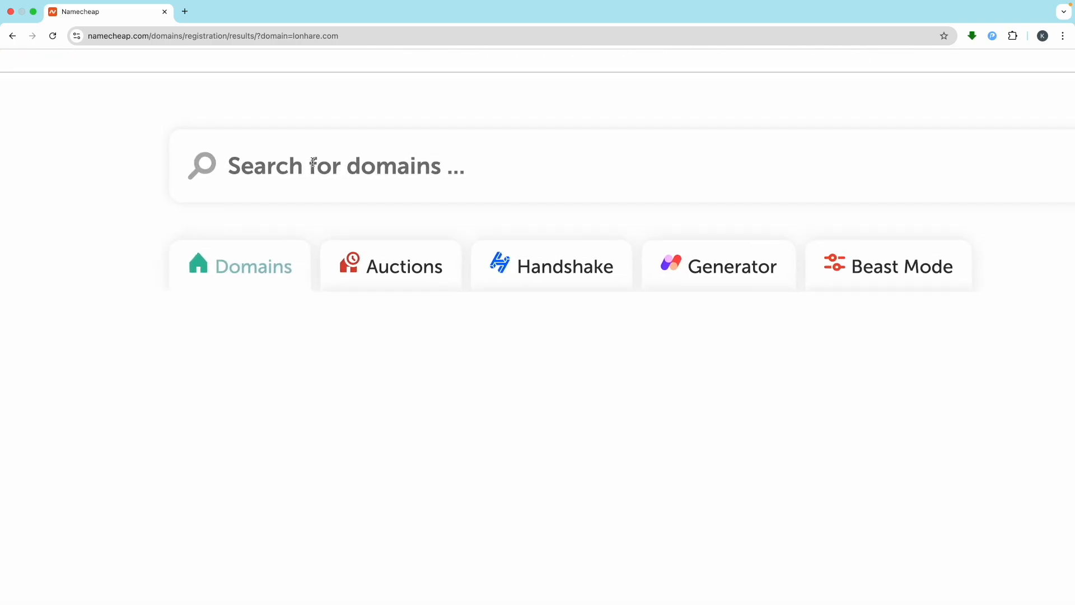
left_click(313, 162)
type("kukubackend")
key("Return")
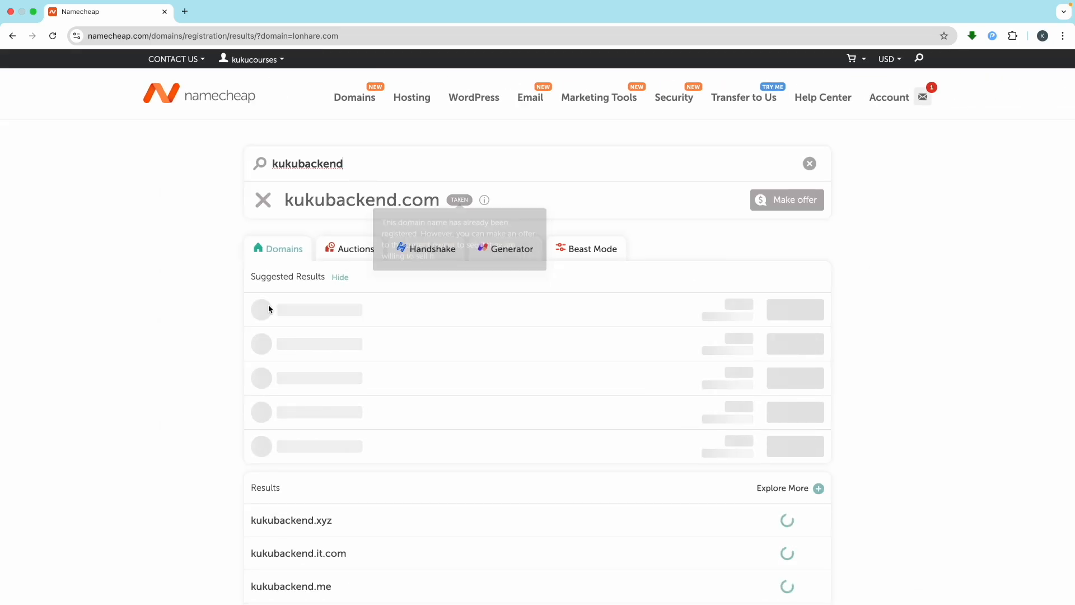
scroll(231, 327, "down", 1)
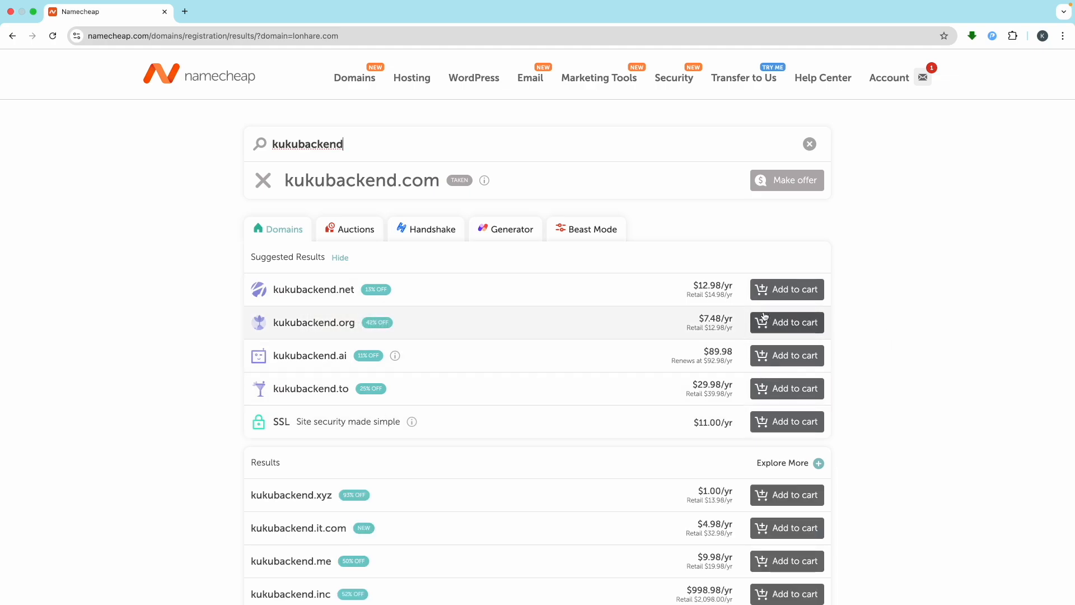
Step: Add kukubackend.org to the cart, keep the 1 Year term, and confirm the $7.66 order
left_click(779, 329)
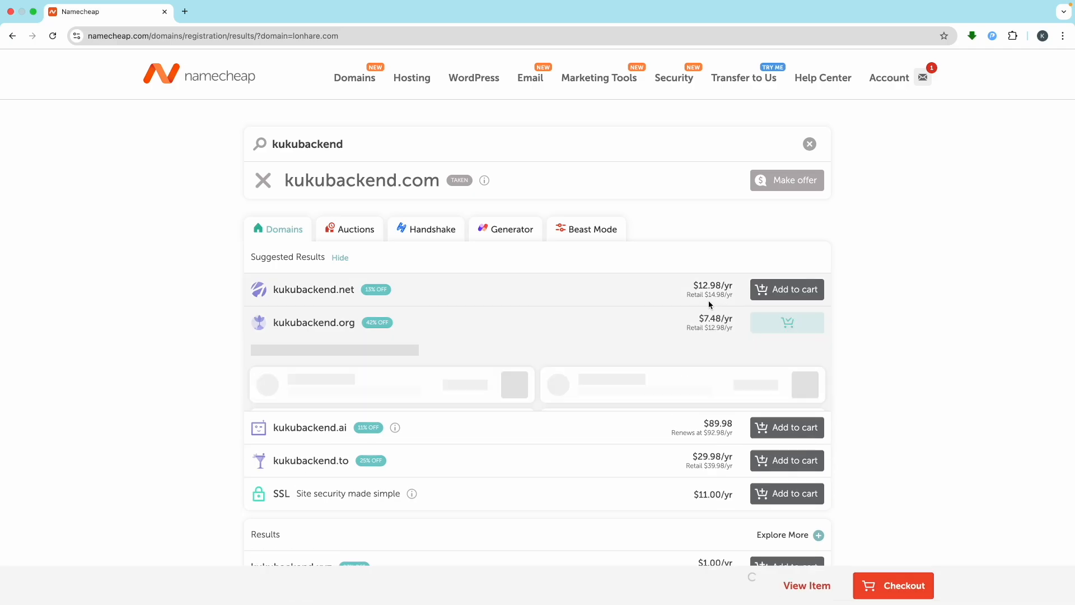
left_click(899, 583)
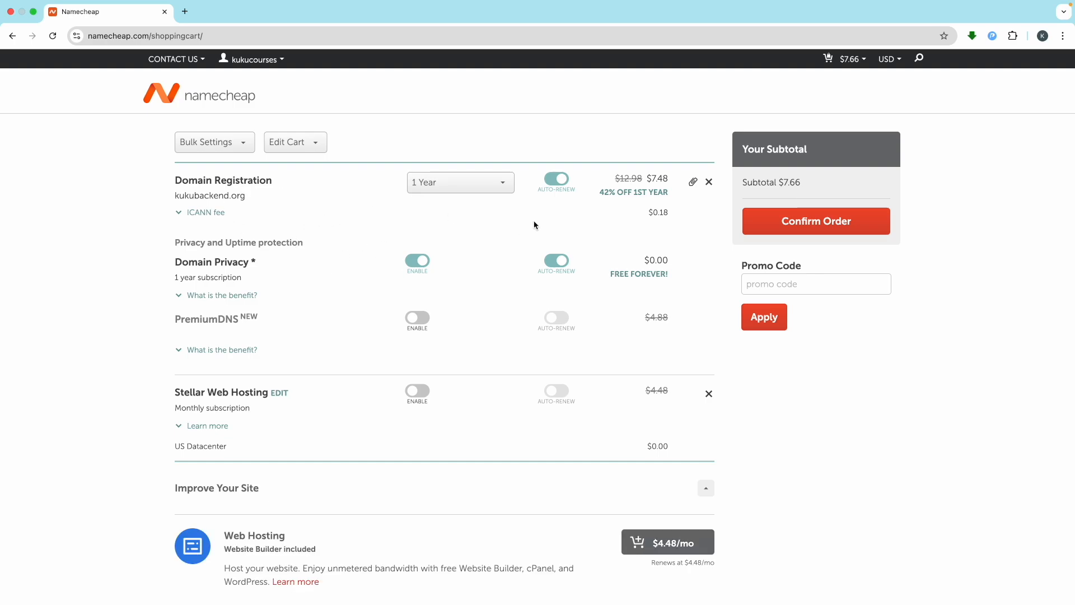
left_click(471, 187)
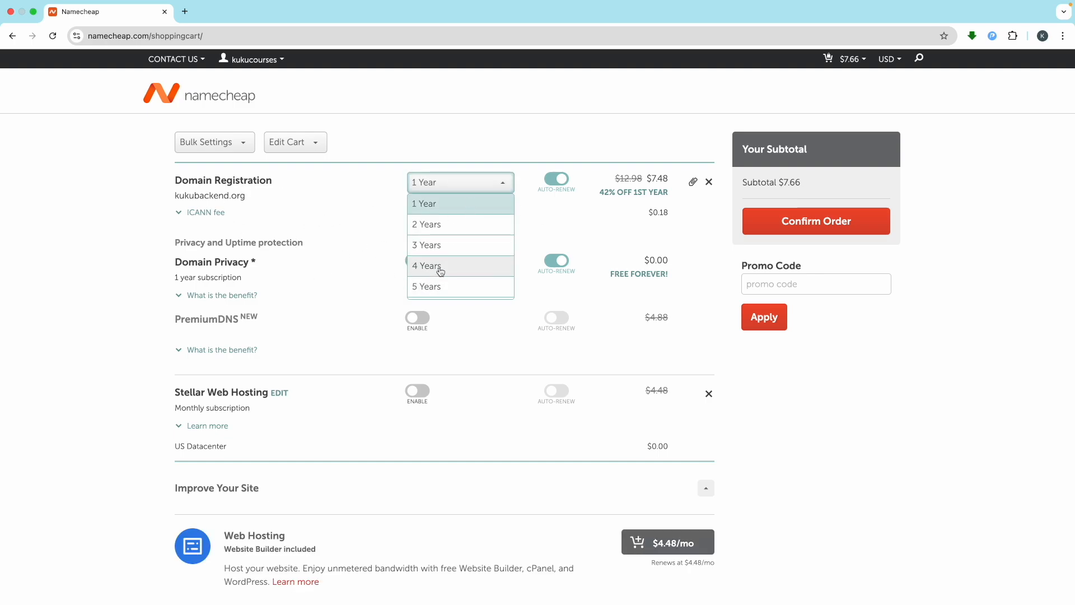
left_click(84, 318)
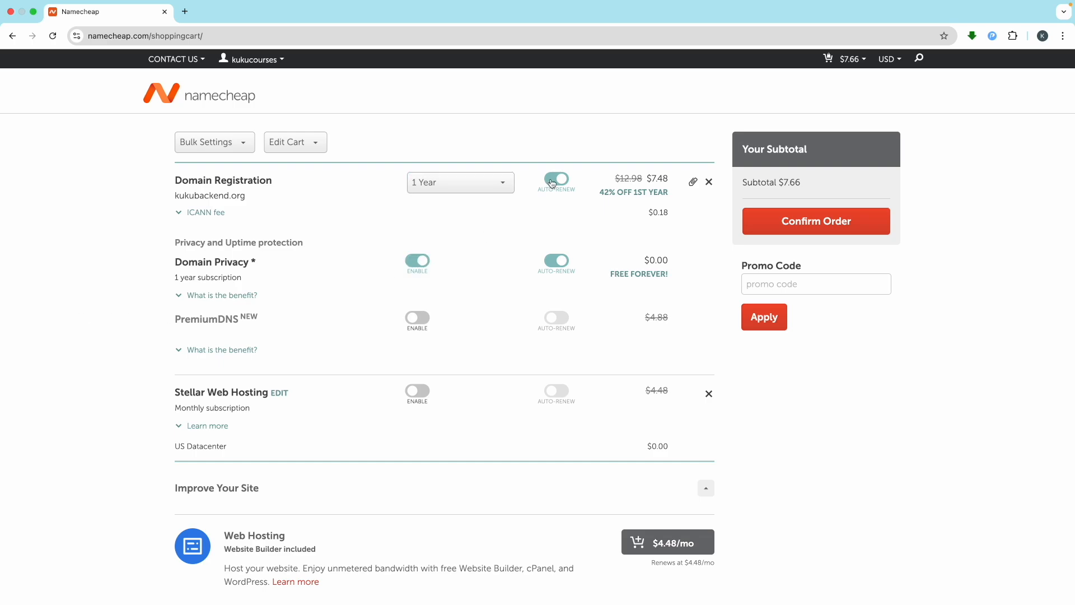
left_click(486, 182)
scroll(480, 269, "down", 3)
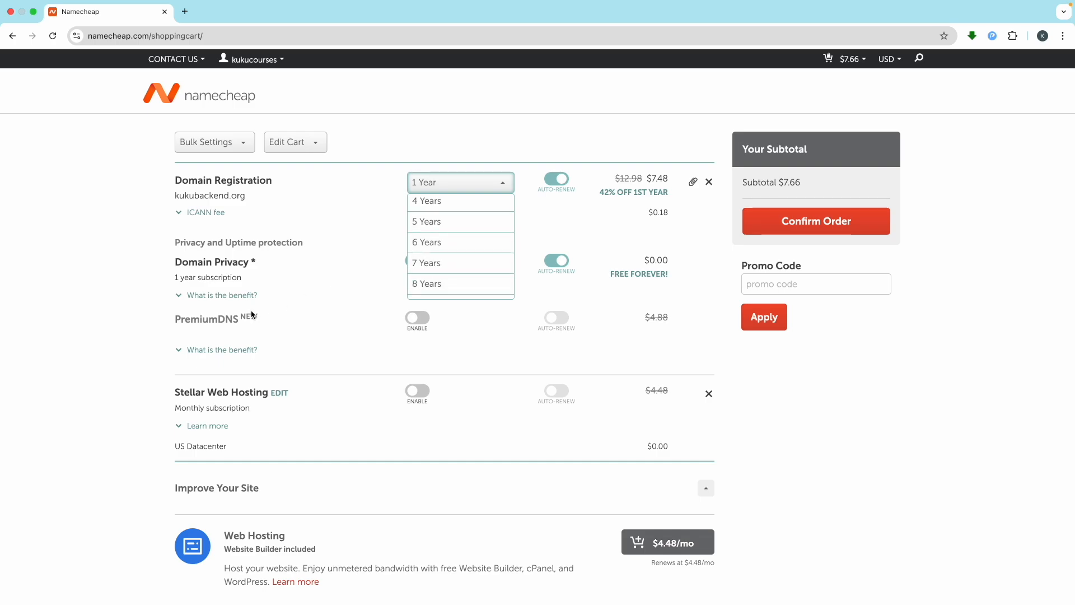
left_click(120, 348)
scroll(471, 358, "down", 4)
scroll(473, 372, "up", 4)
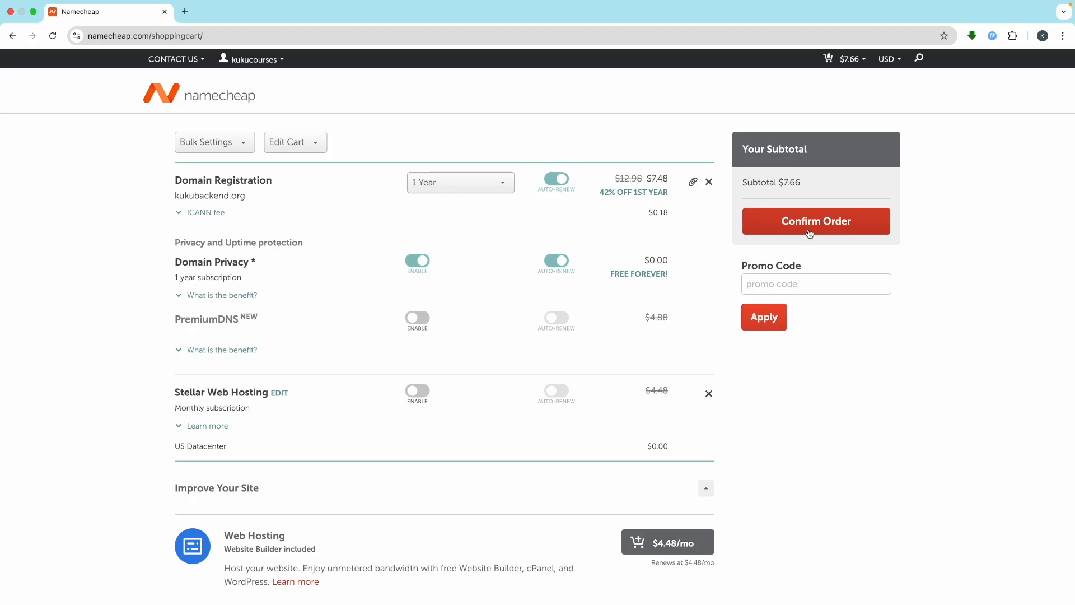
left_click(803, 227)
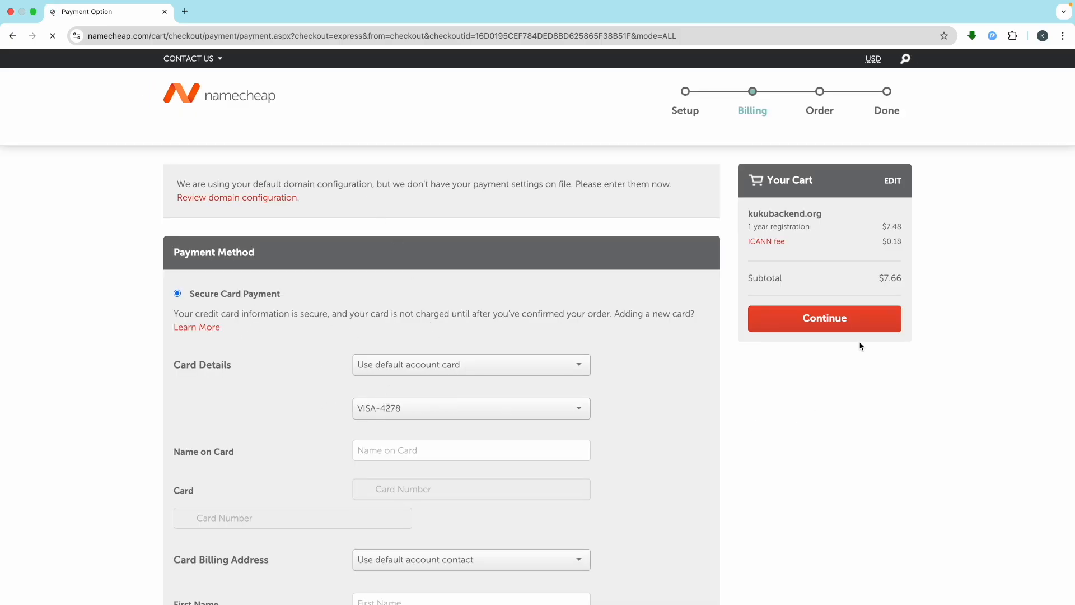
Step: Reopen Namecheap in a fresh tab via my-link.in/namecheap and close the old tab
left_click(228, 102)
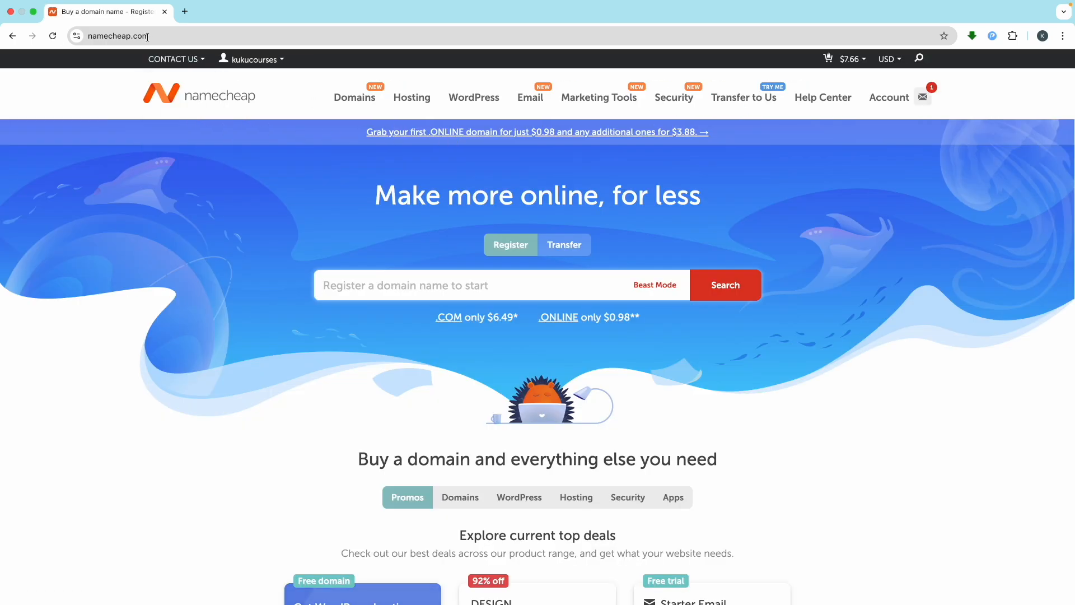
left_click(178, 15)
type("my")
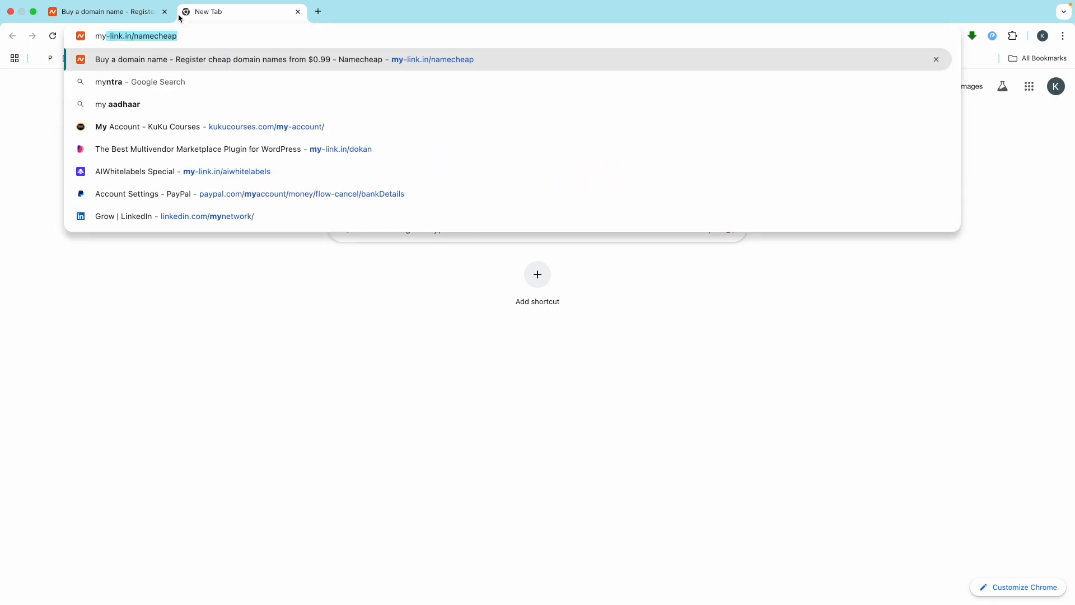
key("Return")
left_click(165, 11)
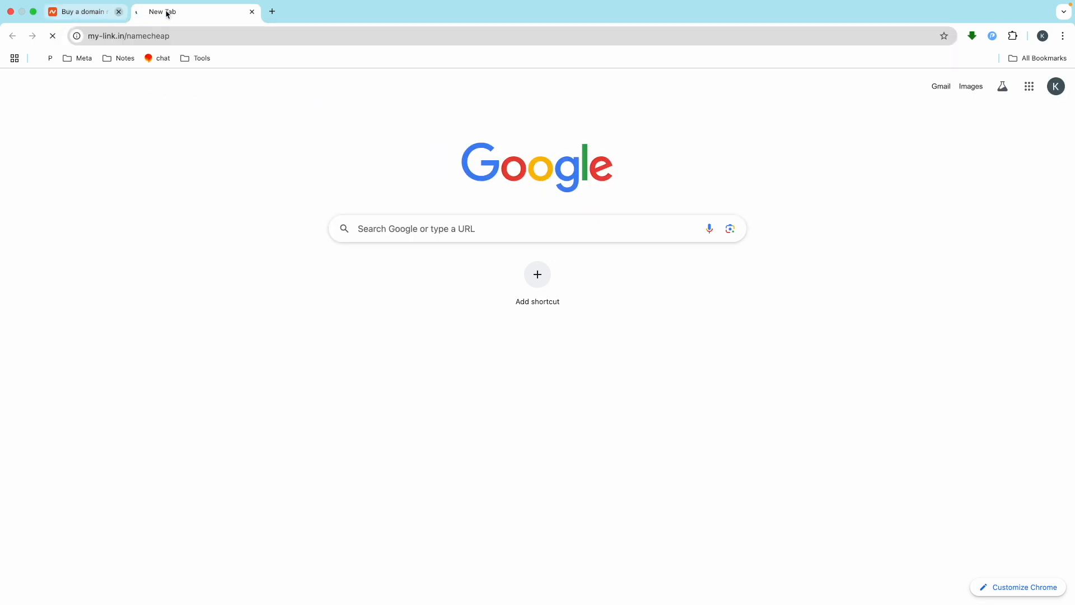
Step: Go to Account > Domain List and open MANAGE for kukubackend.com
mouse_move(895, 97)
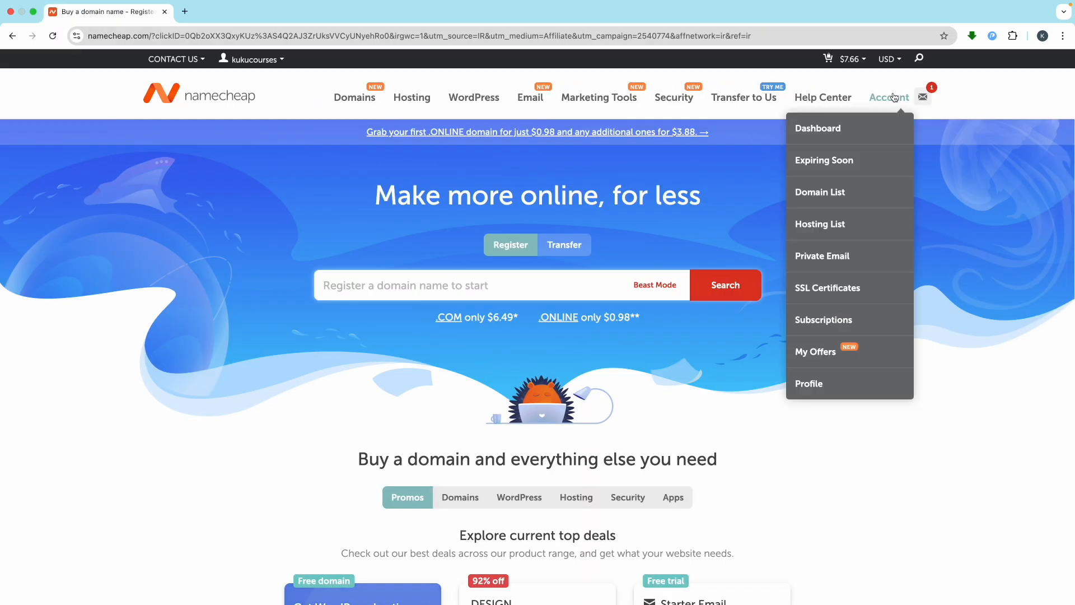
left_click(833, 189)
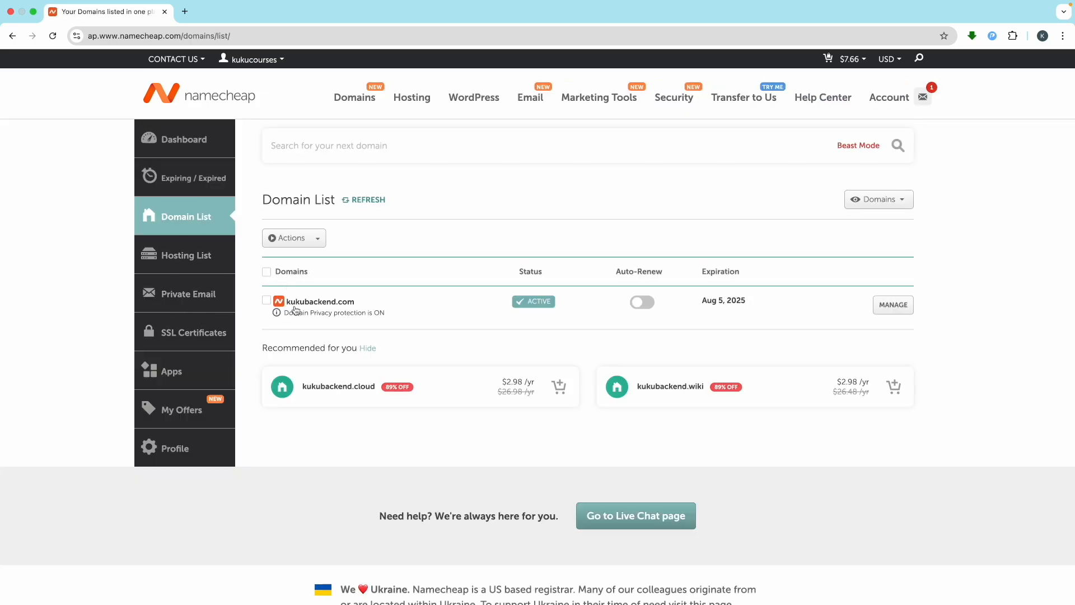
scroll(322, 307, "up", 5)
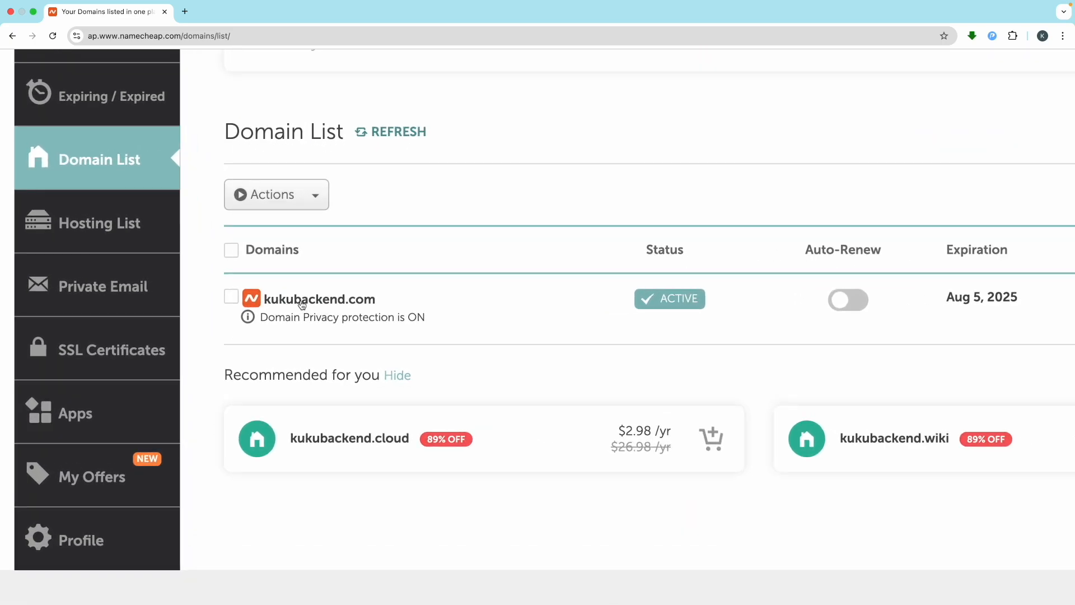
scroll(398, 298, "down", 5)
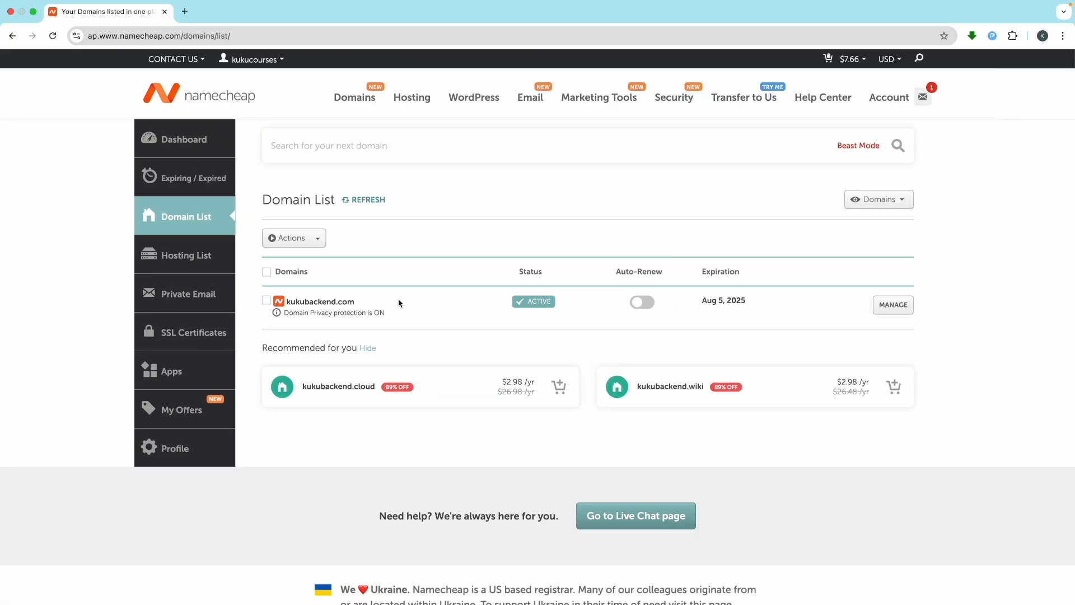
left_click(906, 306)
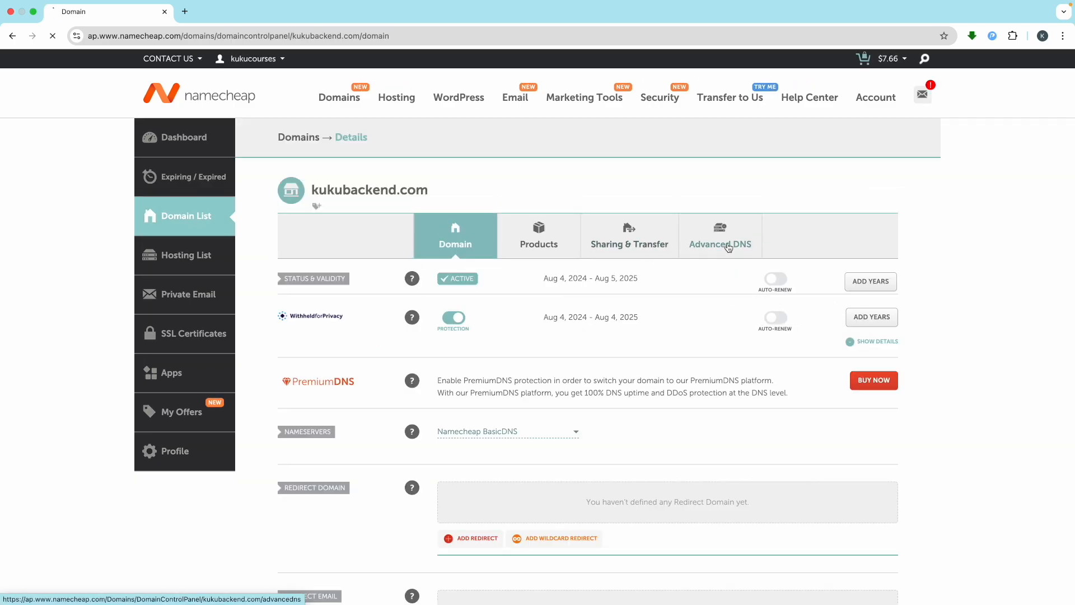
Step: On the Advanced DNS tab, delete the CNAME record for host site
left_click(721, 245)
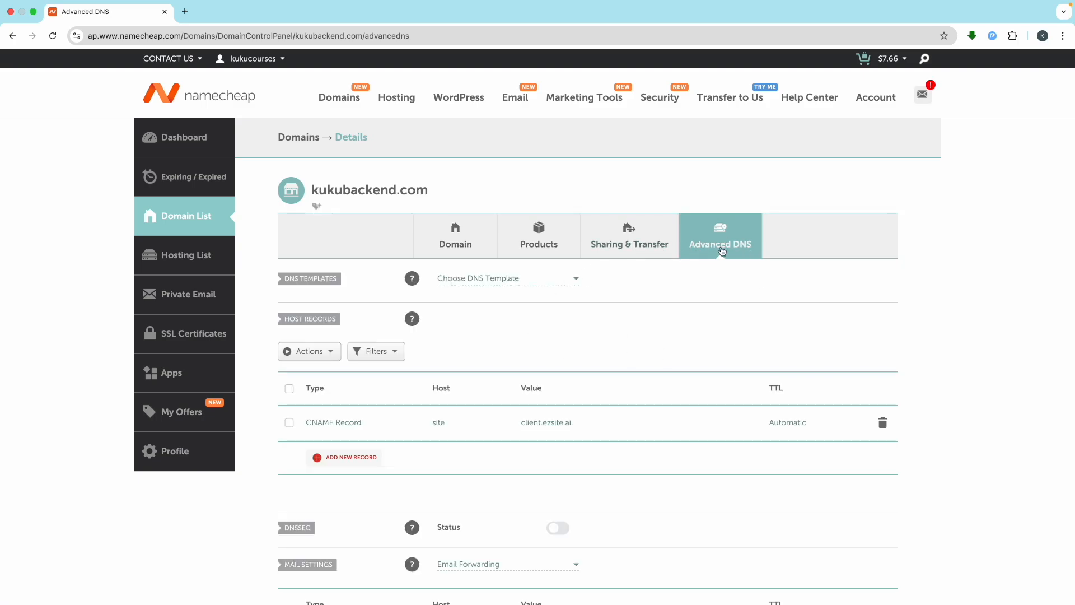
left_click(883, 424)
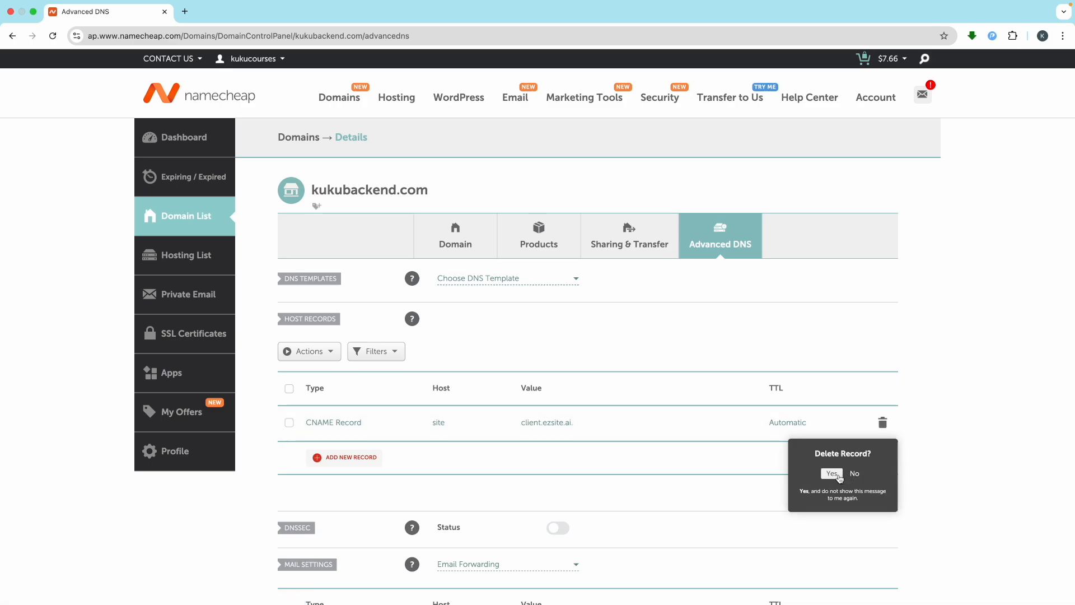
left_click(832, 473)
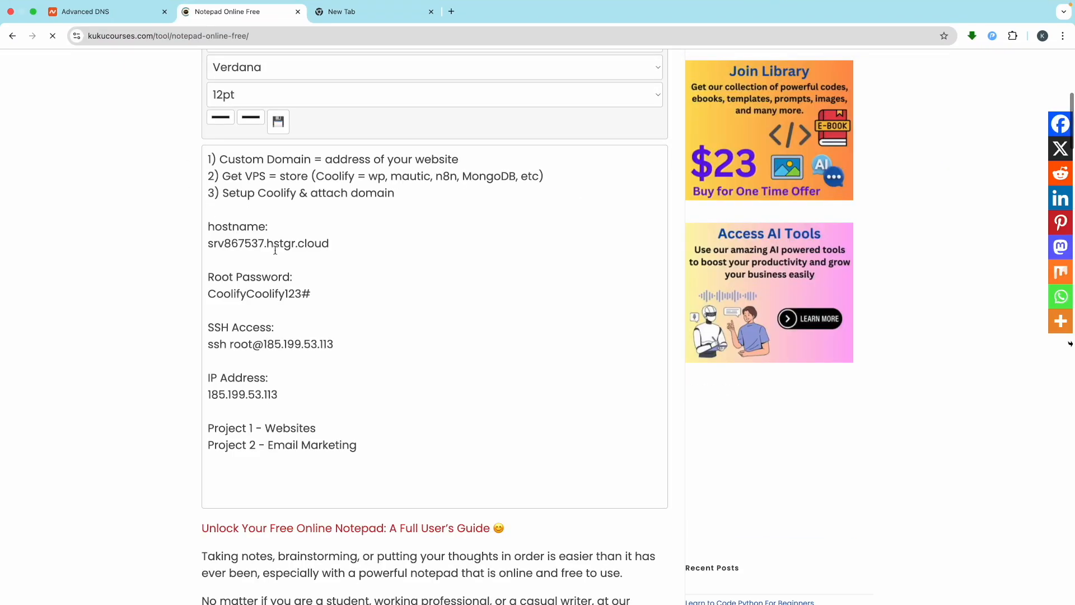
Step: Scroll back up through the saved VPS notes in the online notepad
scroll(281, 193, "up", 3)
scroll(281, 194, "up", 3)
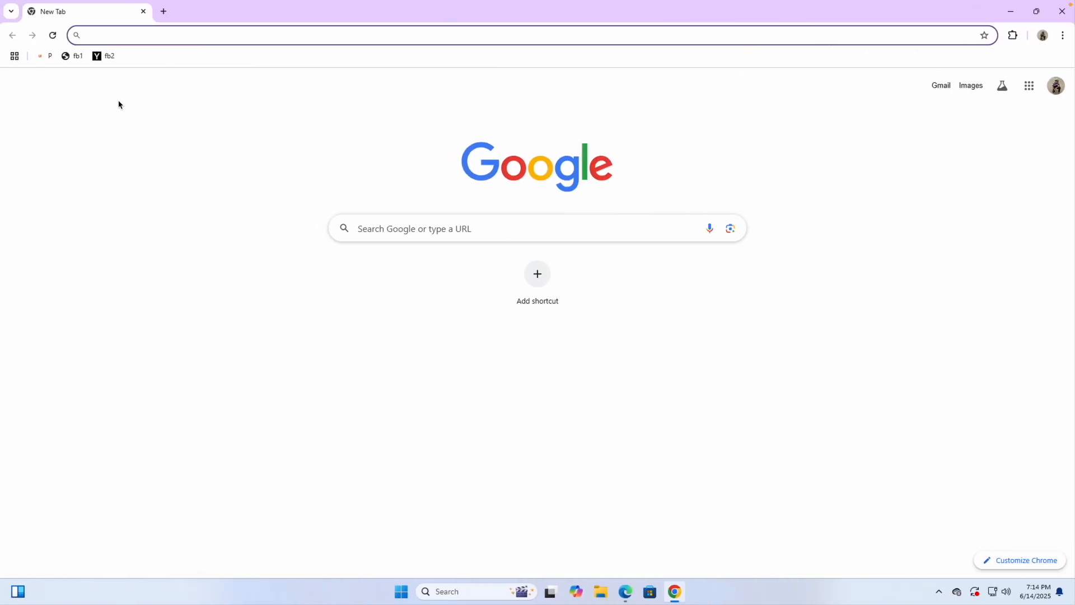
Step: Search Google for 'digital ocean' and open the DigitalOcean website
type("digital ")
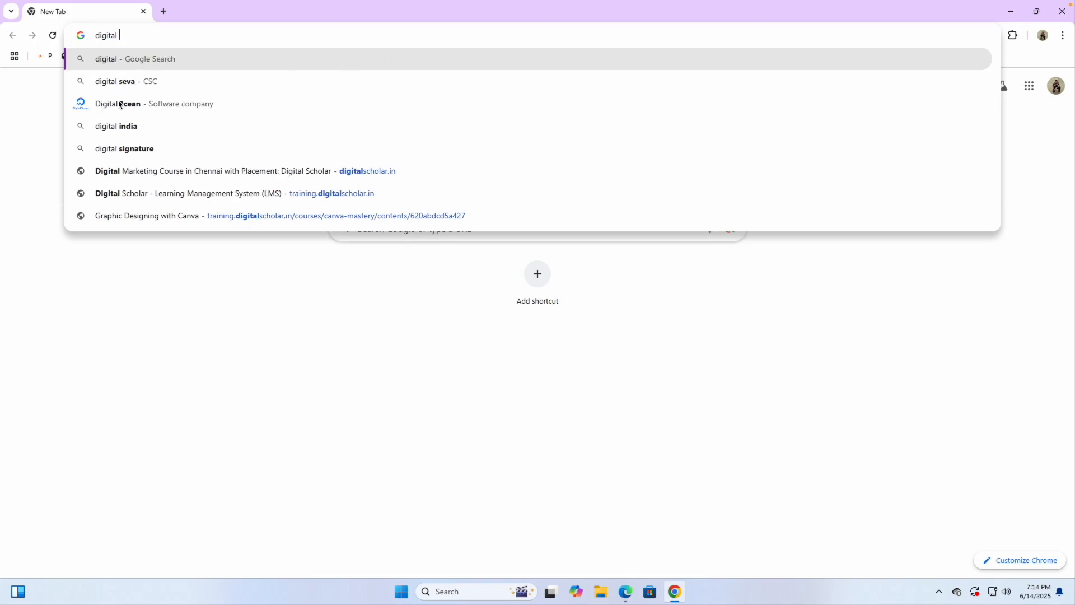
type("ocean")
key("Return")
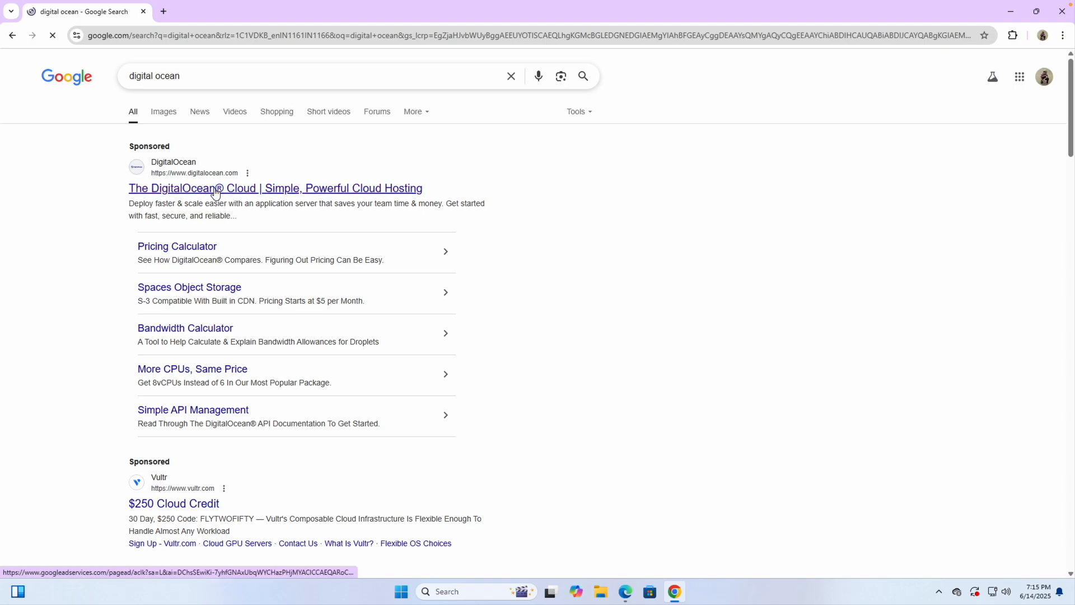
left_click(236, 196)
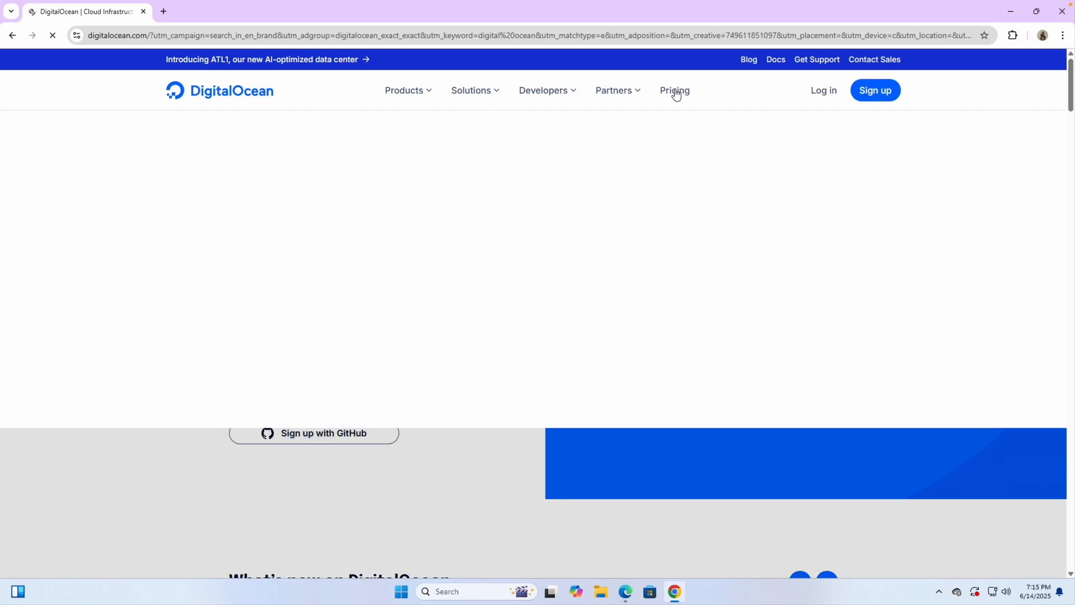
Step: Open the Droplet pricing and scroll to the Basic Droplets from $4.00/month
left_click(675, 90)
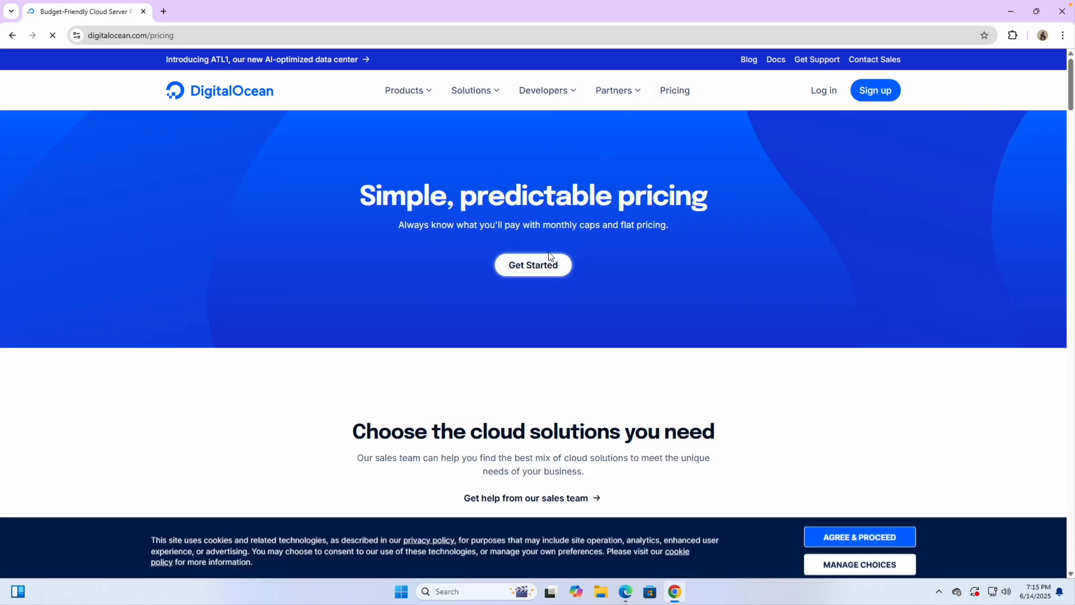
scroll(554, 292, "down", 3)
scroll(541, 388, "down", 2)
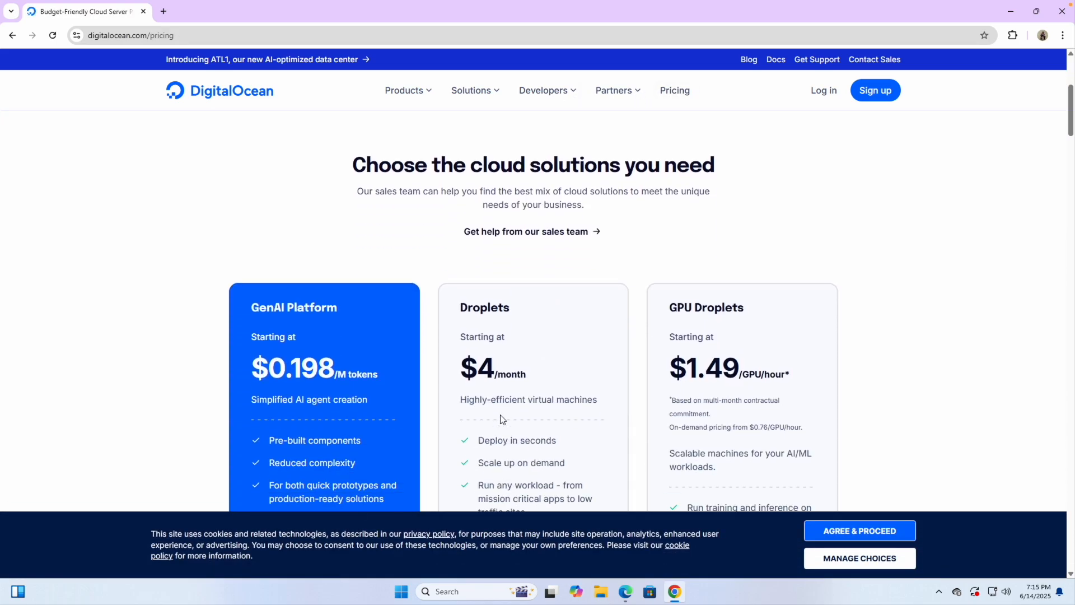
scroll(539, 397, "down", 5)
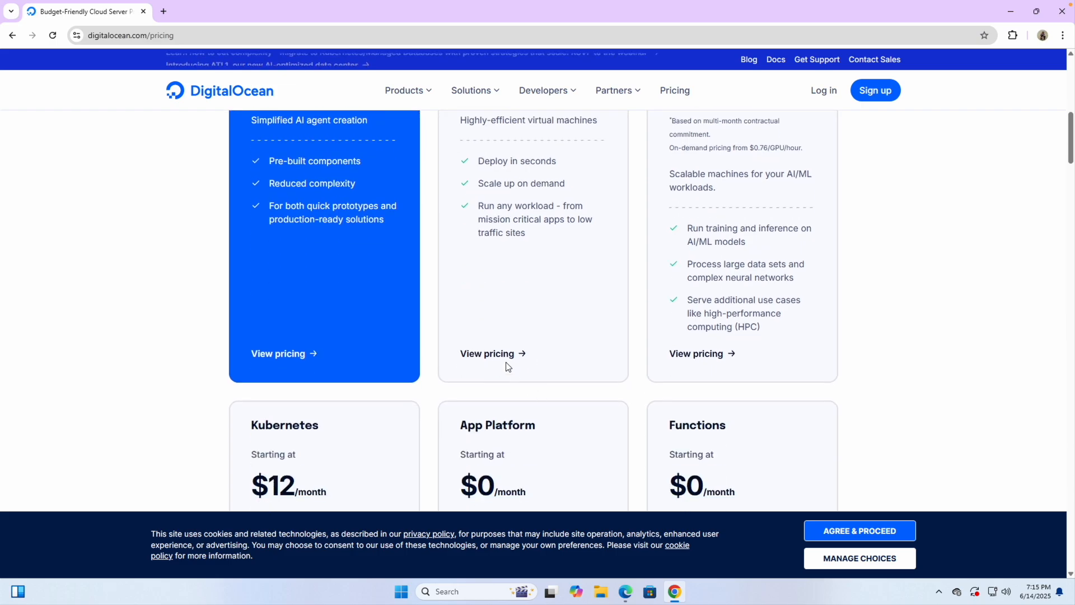
left_click(488, 354)
scroll(364, 384, "down", 5)
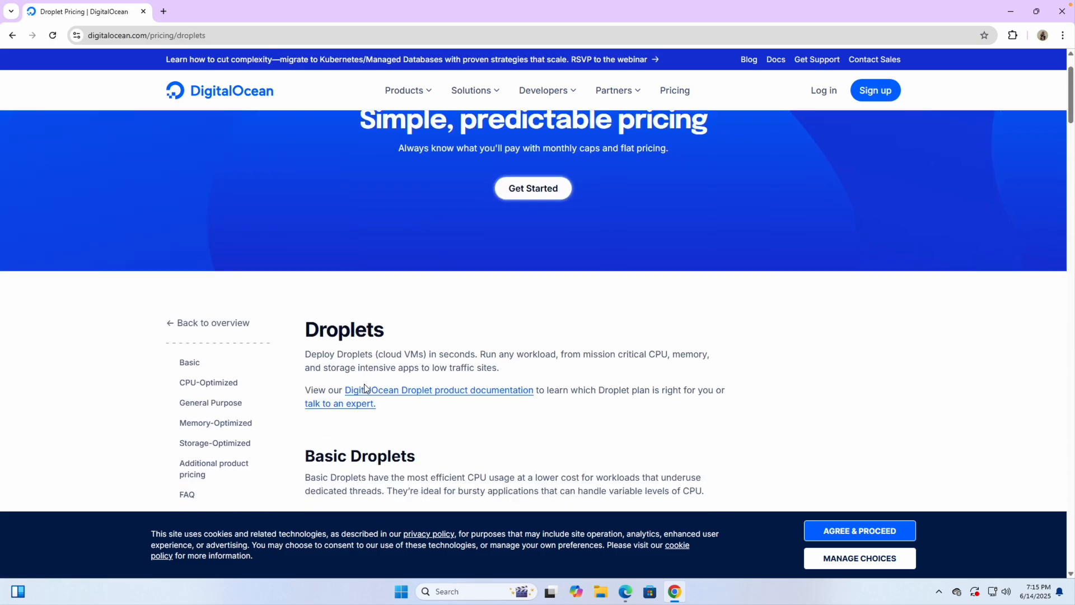
scroll(366, 384, "down", 2)
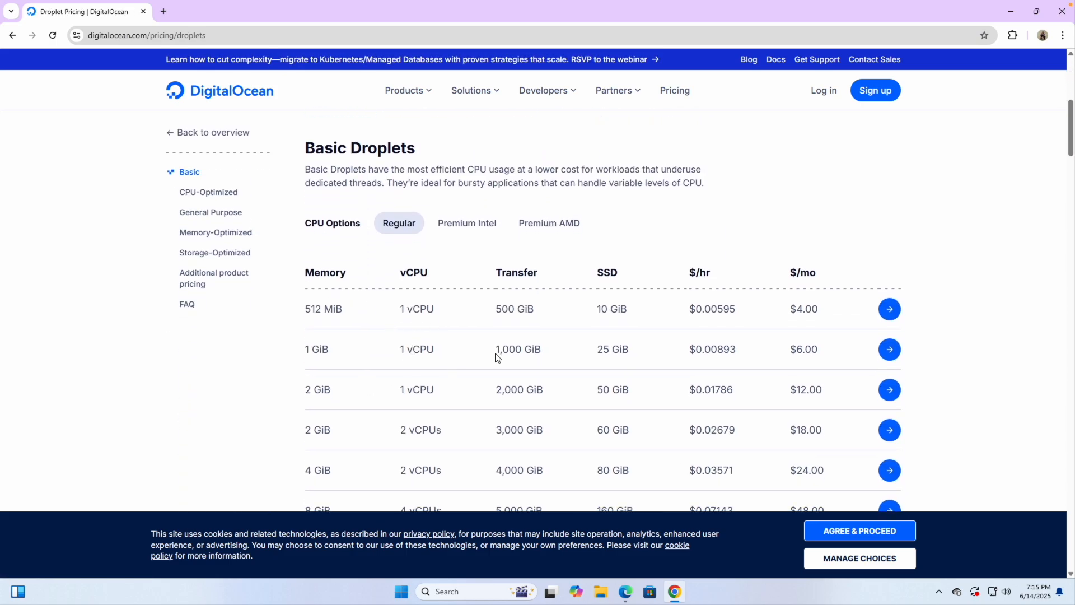
left_click(162, 11)
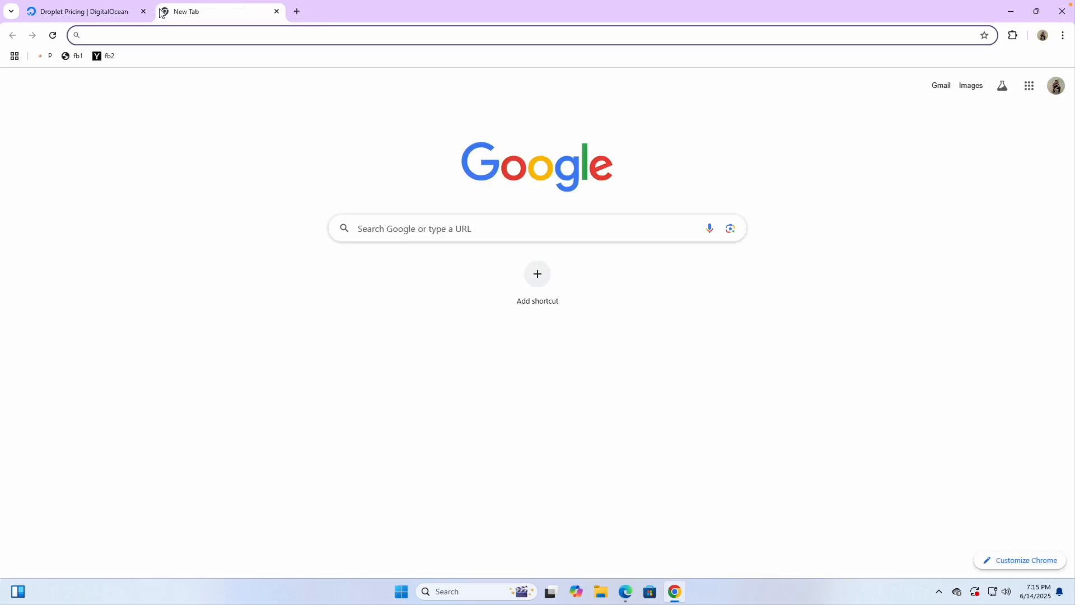
Step: Open Hostinger's VPS hosting page and highlight the KVM 1 monthly price
type("hostinger.com/beingcommerce")
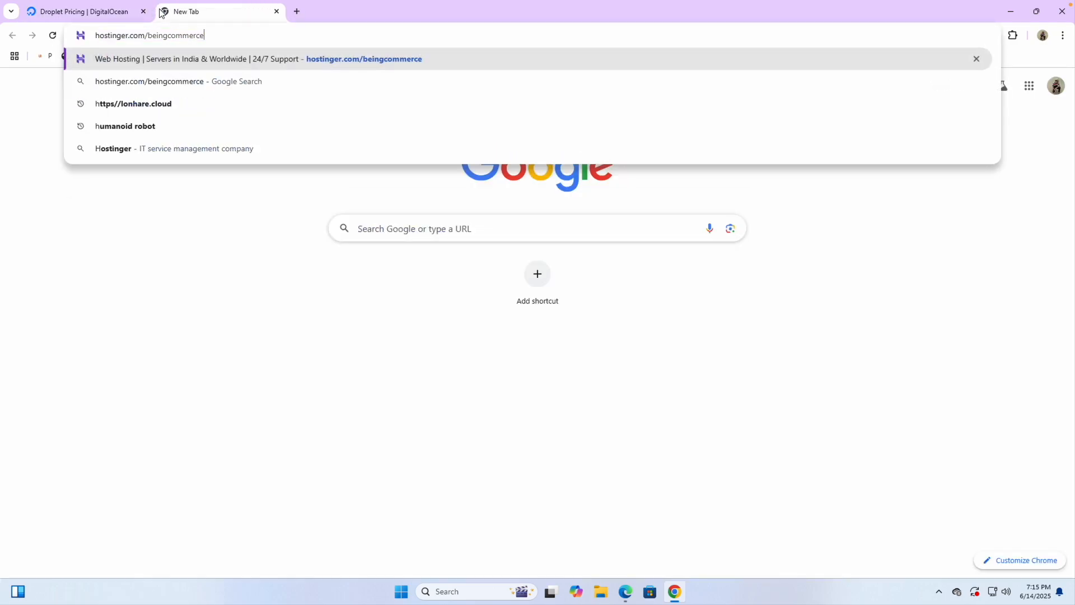
key("Return")
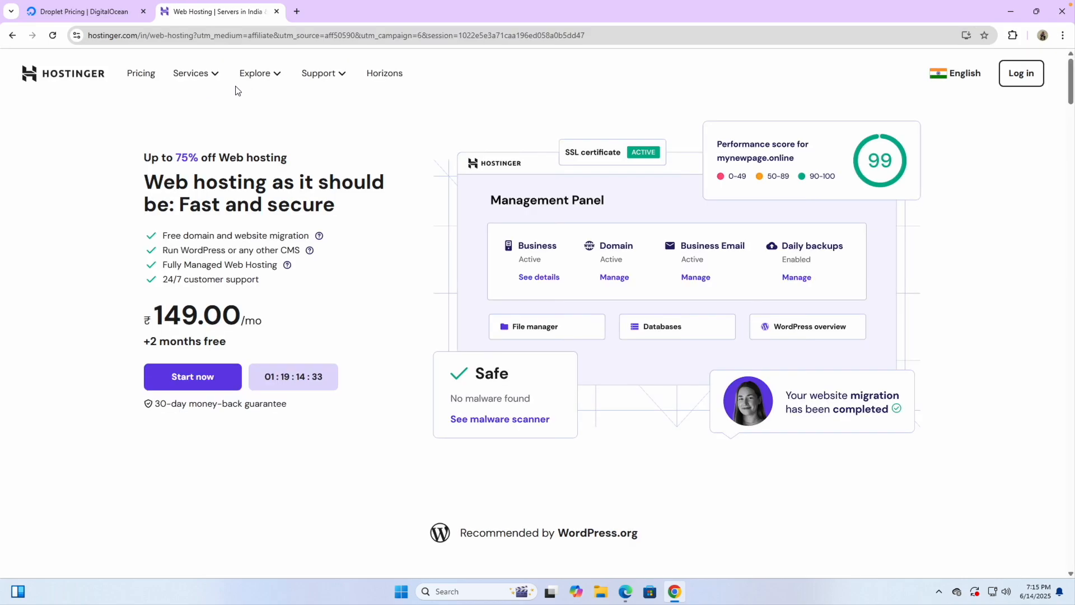
left_click(205, 80)
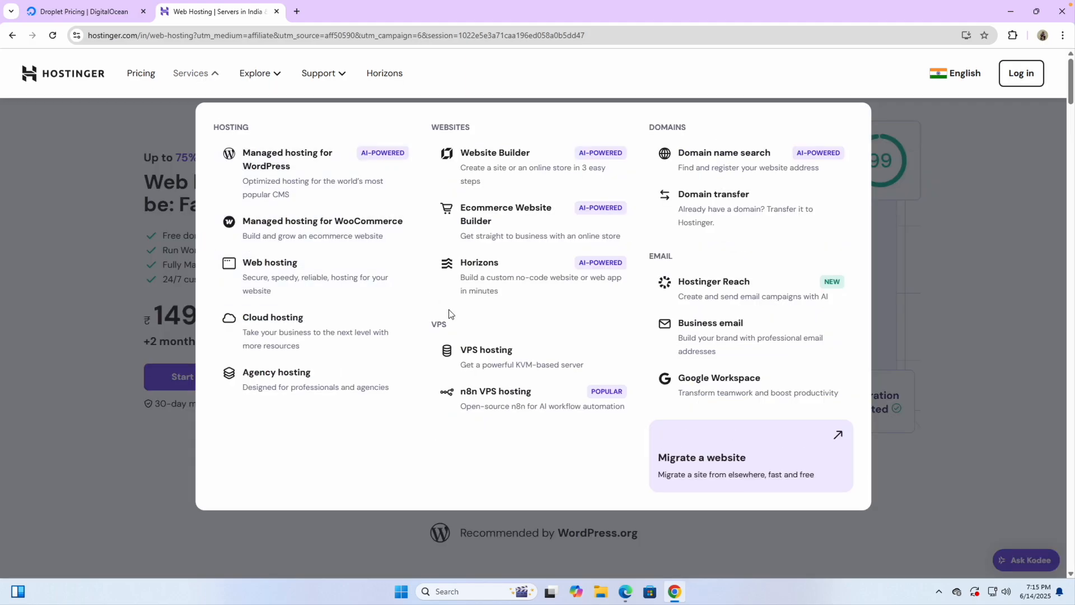
left_click(487, 357)
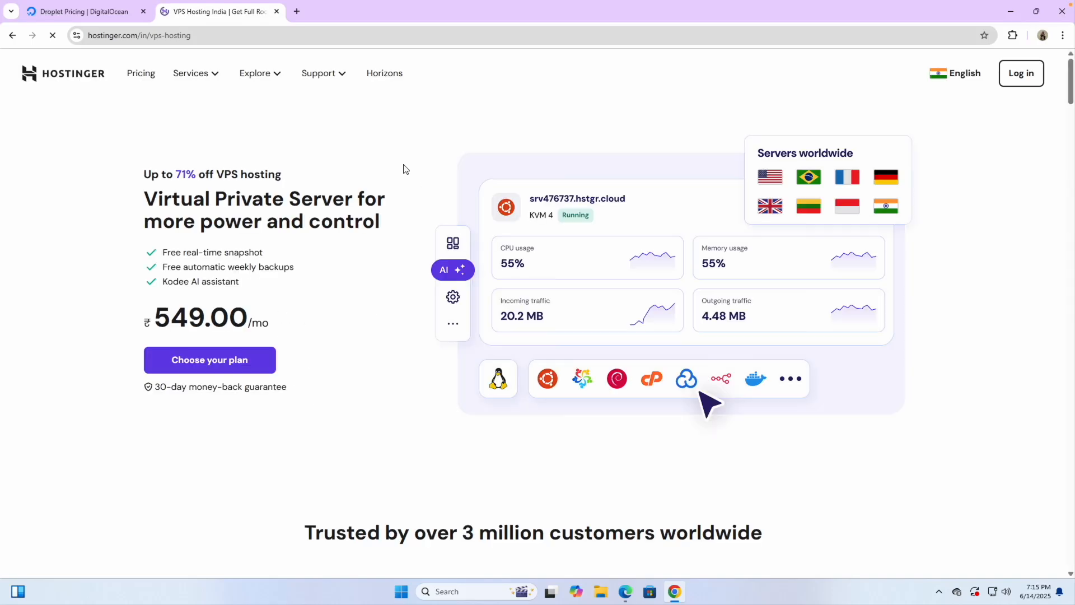
scroll(336, 360, "down", 3)
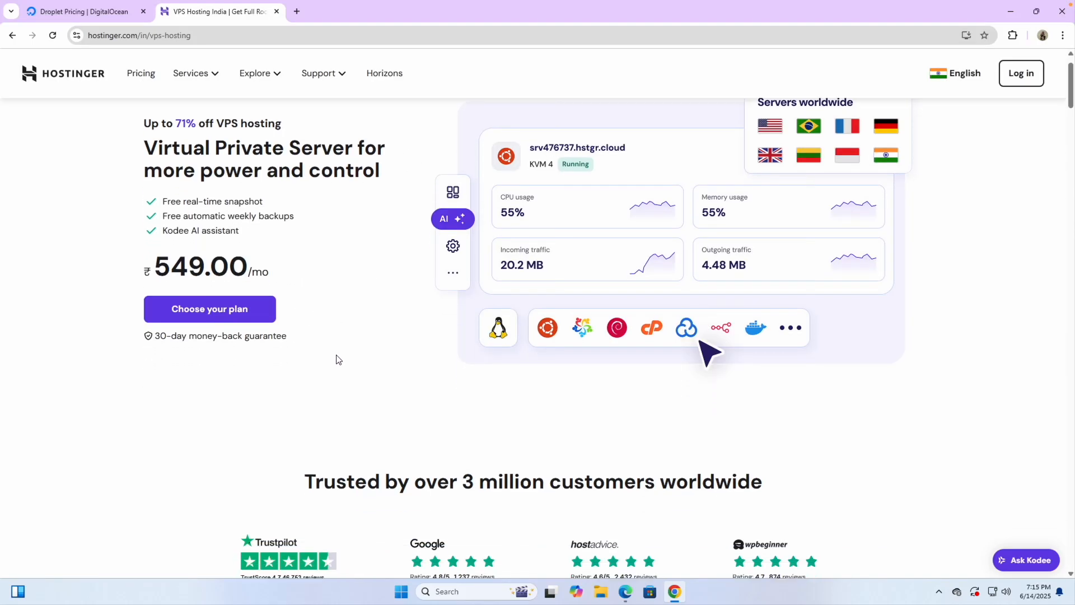
scroll(291, 410, "down", 4)
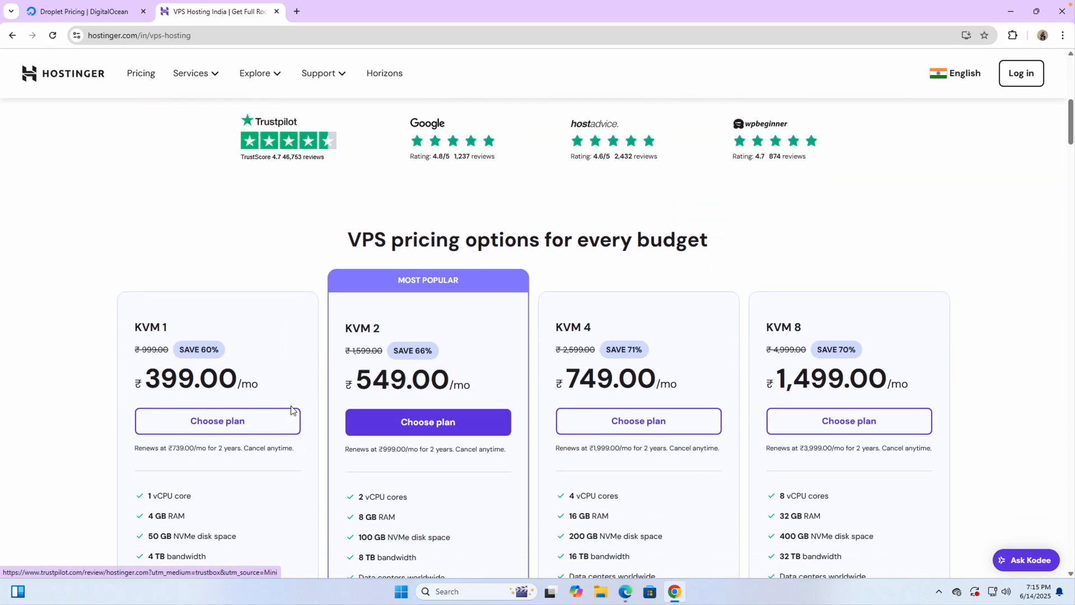
left_click_drag(138, 382, 218, 381)
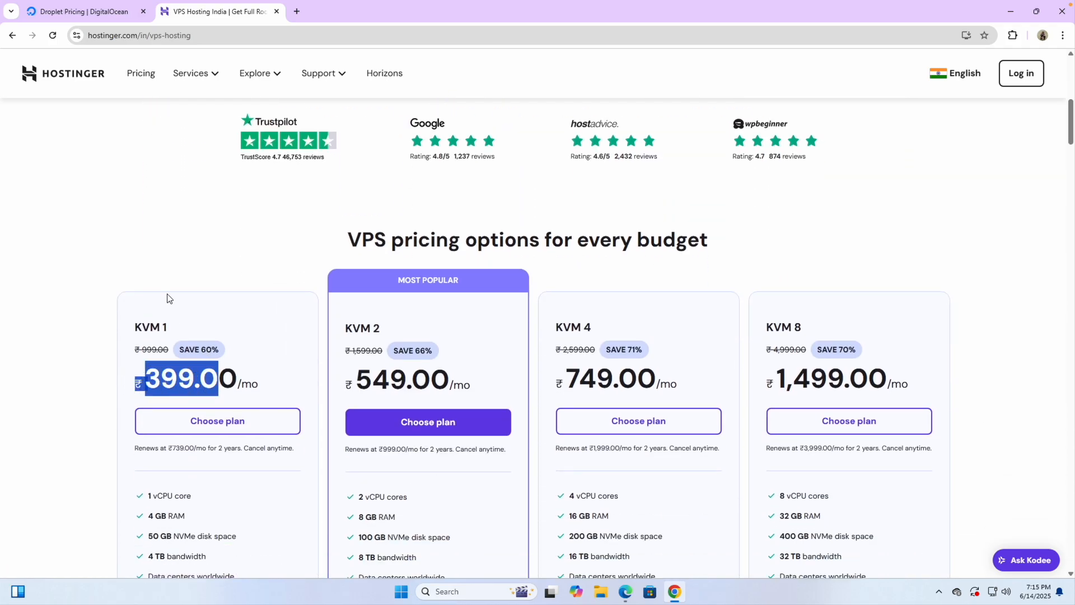
Step: Switch Hostinger to its United States version and compare against DigitalOcean's Droplet prices
left_click(935, 78)
left_click(829, 245)
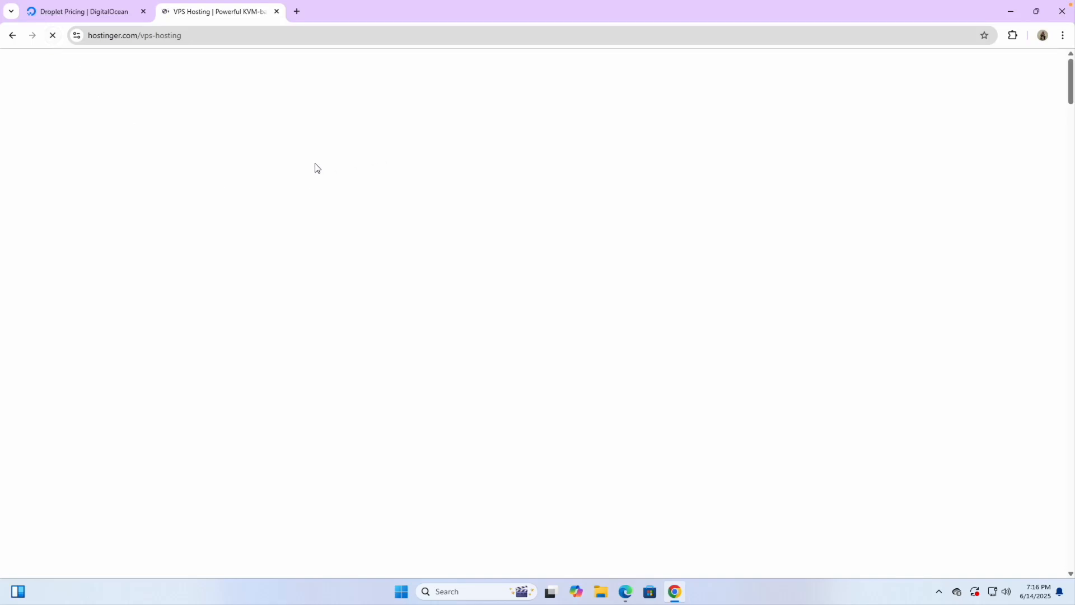
left_click(126, 16)
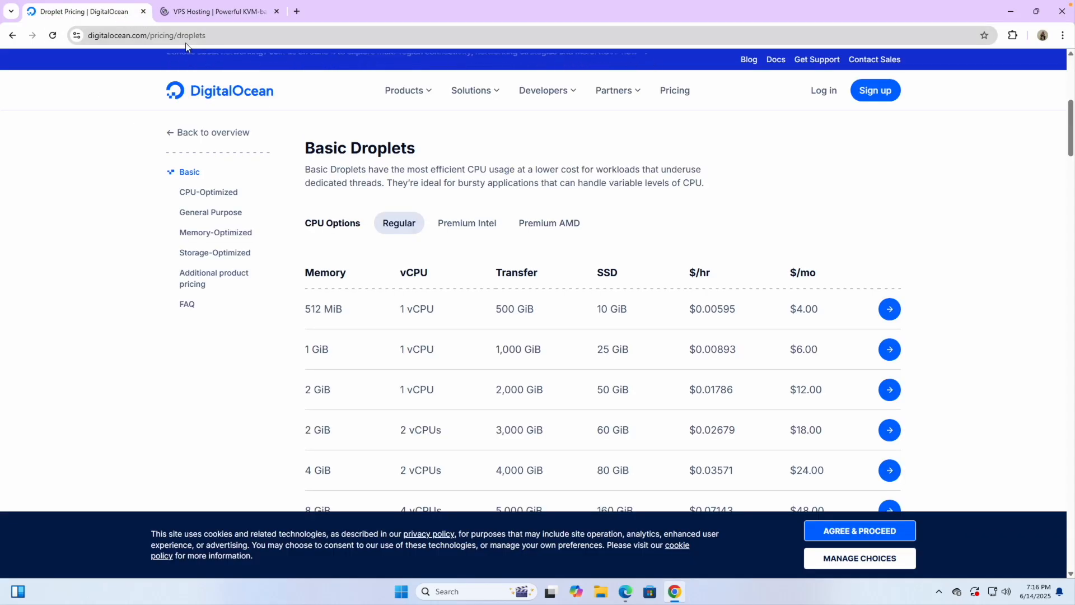
left_click(209, 11)
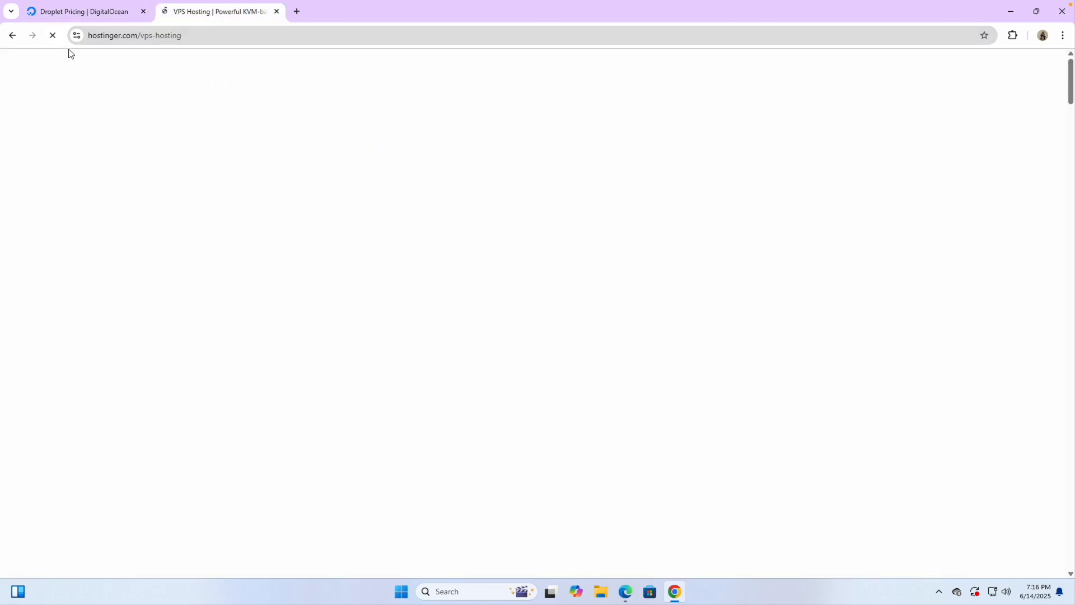
Step: Search Google for 'vultr' in a new tab
left_click(297, 11)
type("vultr")
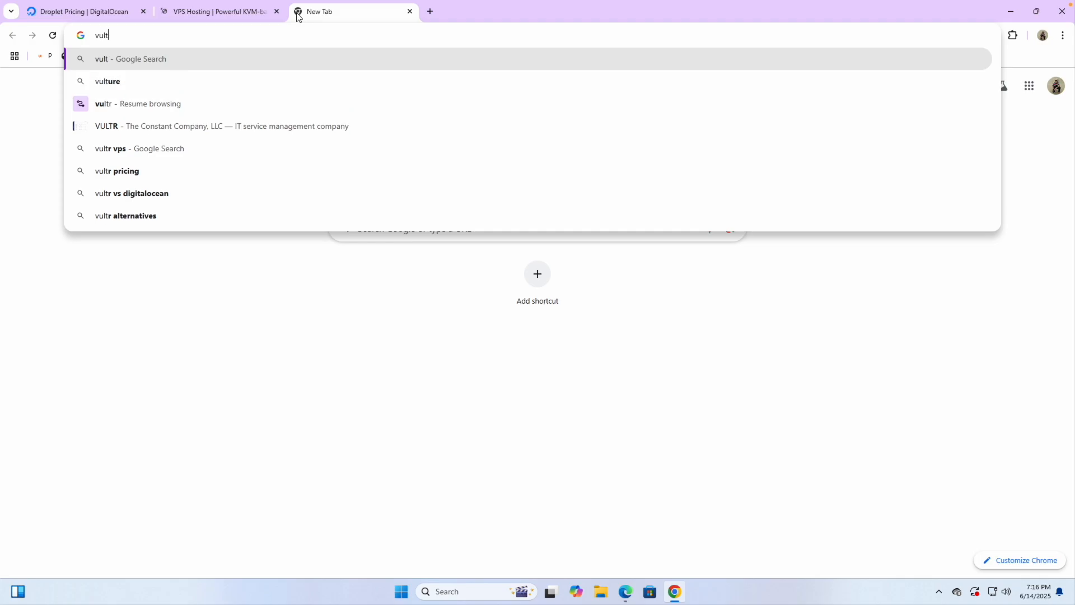
key("Return")
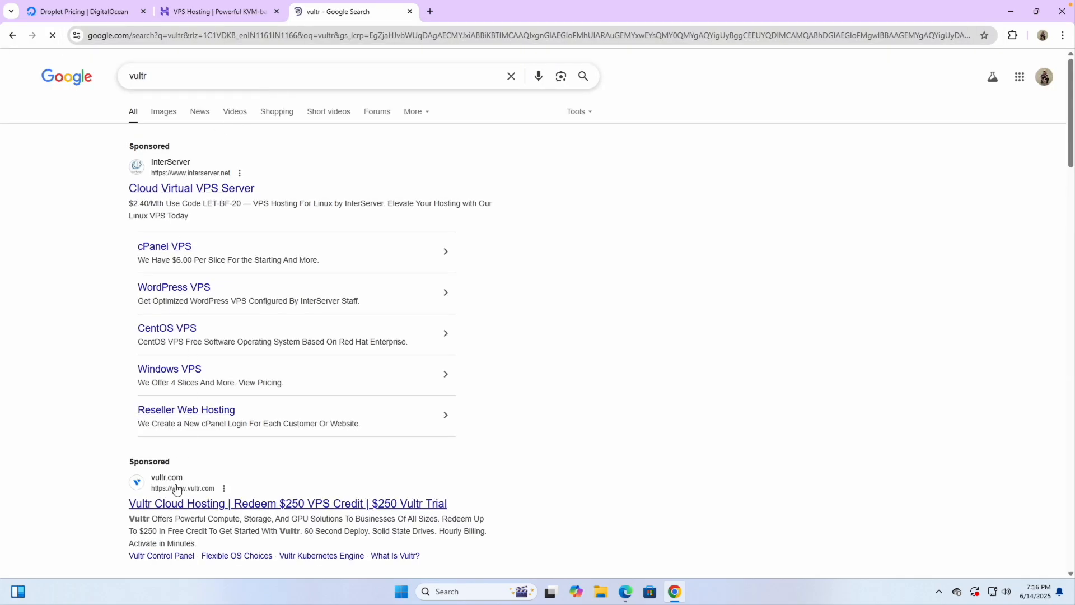
Step: Review the KVM 1 US$4.99/mo plan's NVMe disk space on Hostinger
left_click(231, 20)
scroll(322, 374, "down", 7)
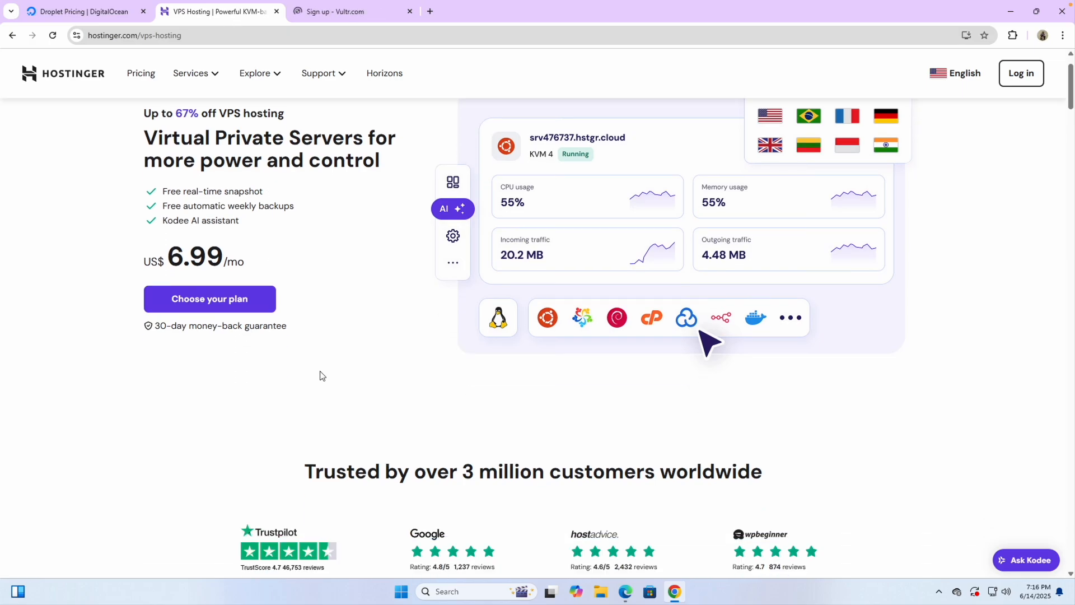
scroll(194, 479, "down", 3)
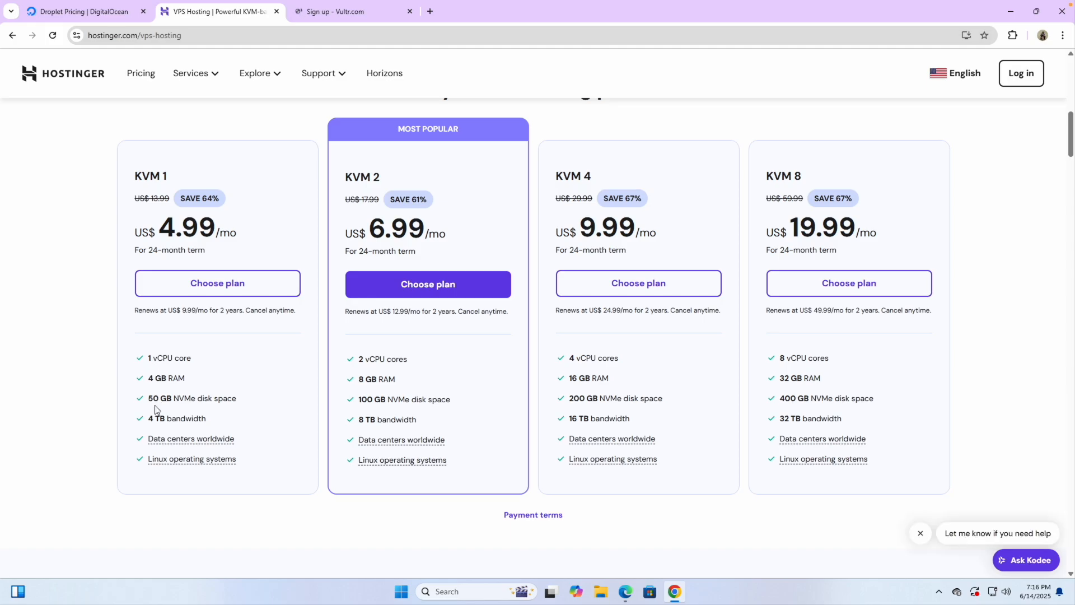
scroll(155, 412, "up", 6)
left_click_drag(141, 390, 217, 391)
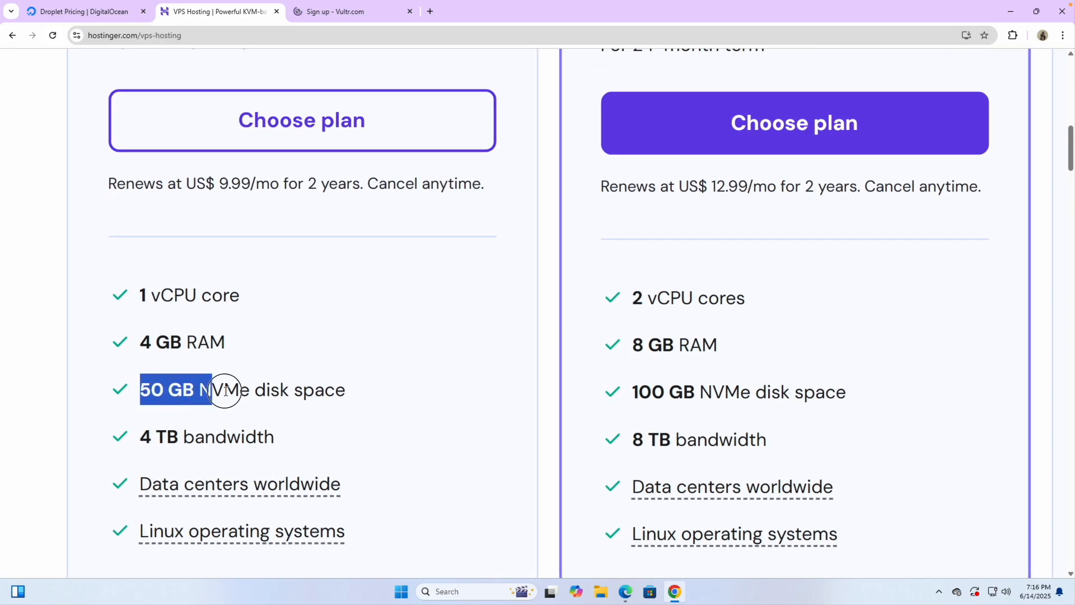
double_click(224, 390)
left_click(337, 15)
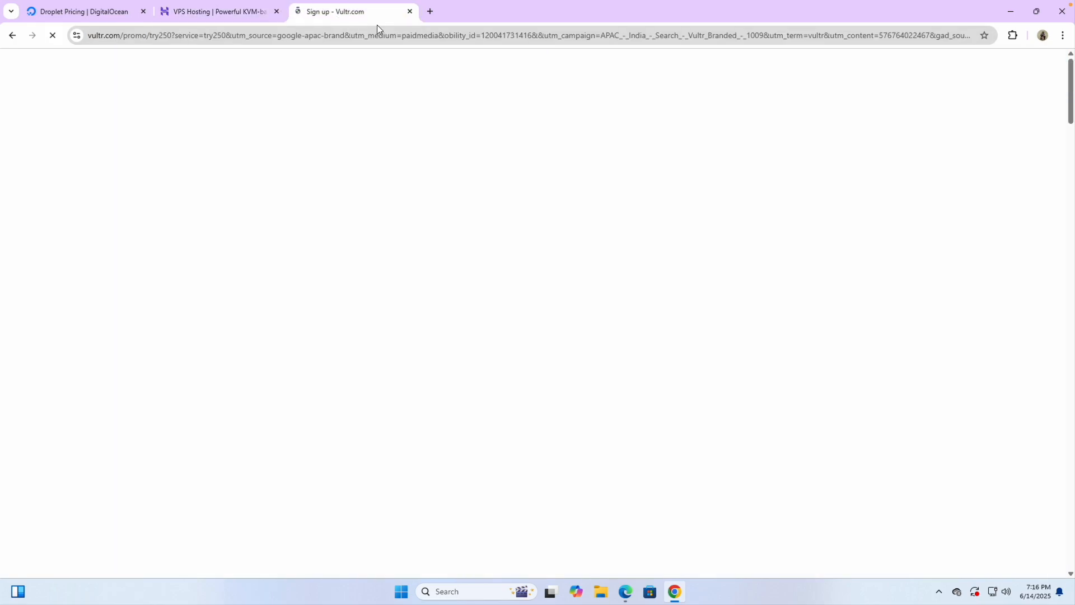
left_click(430, 10)
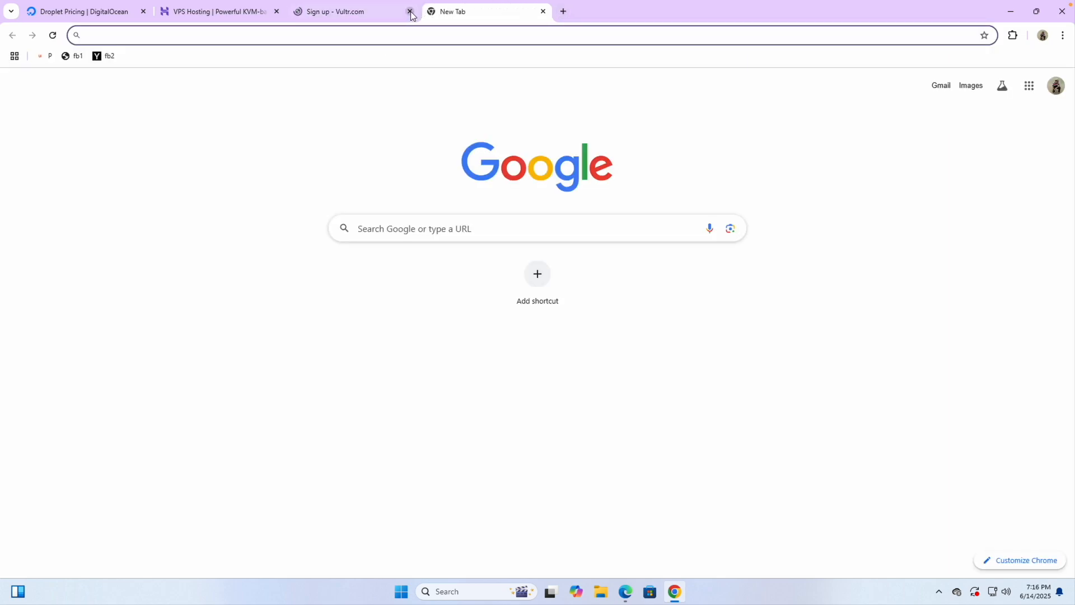
Step: Close the Vultr tab, load my-link.in/contabo, and open Contabo's Sign Up form
left_click(410, 11)
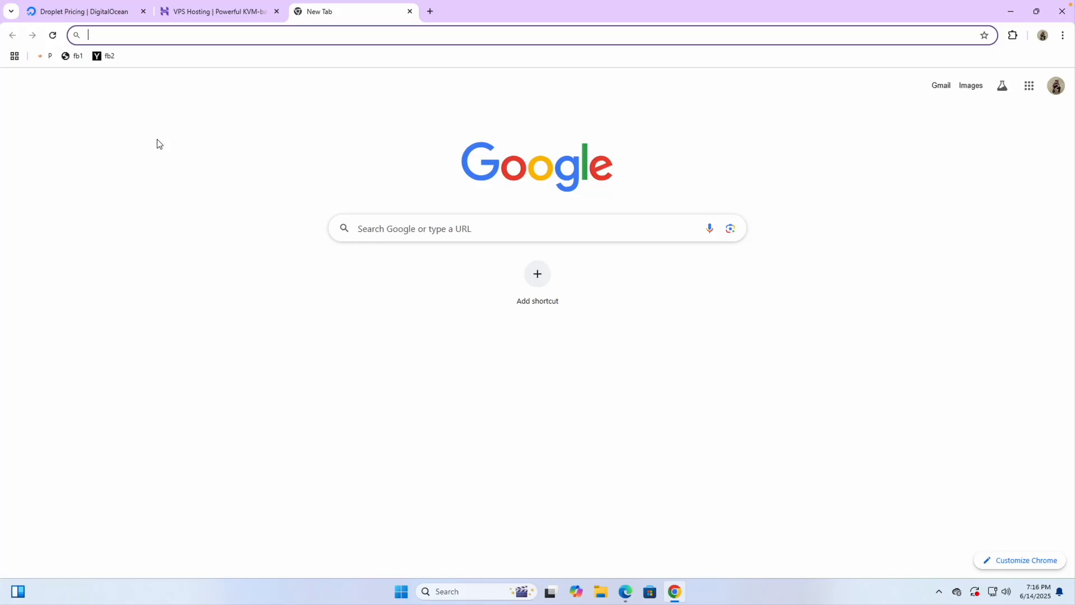
type("my")
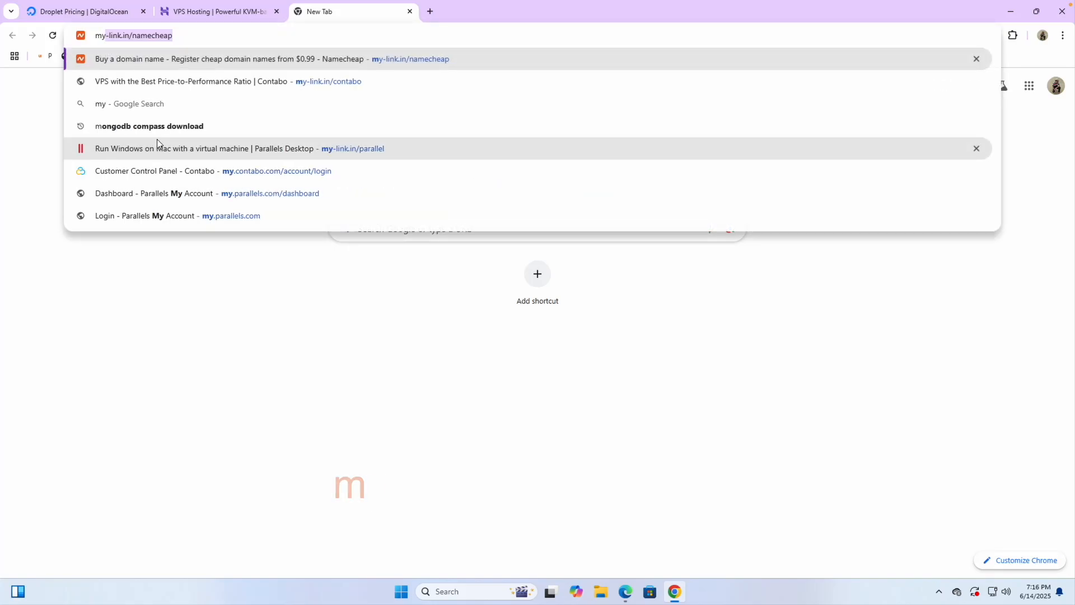
type("-lin")
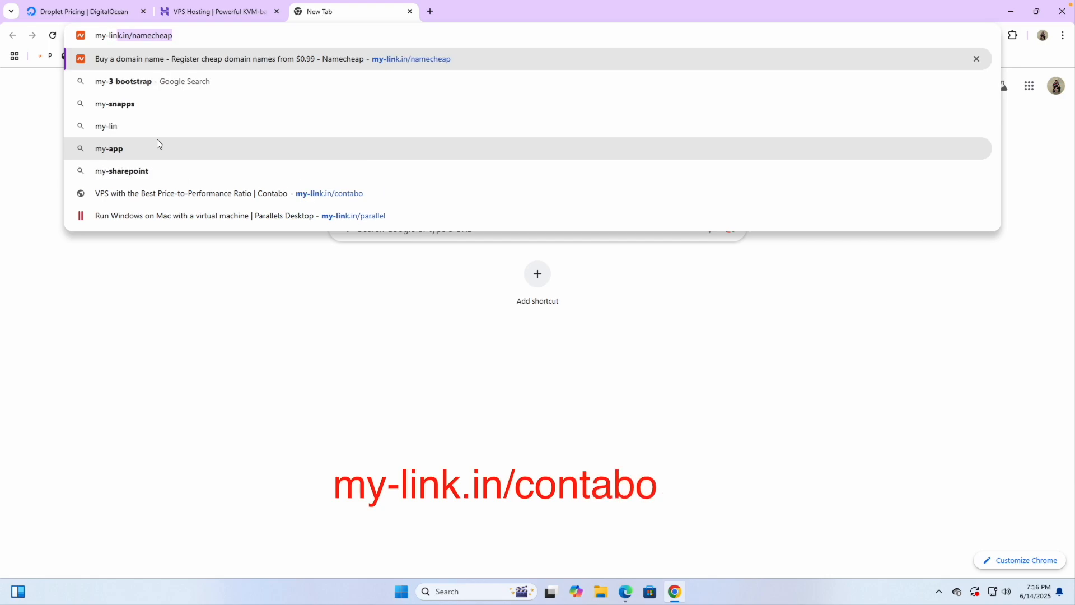
type("k.in/")
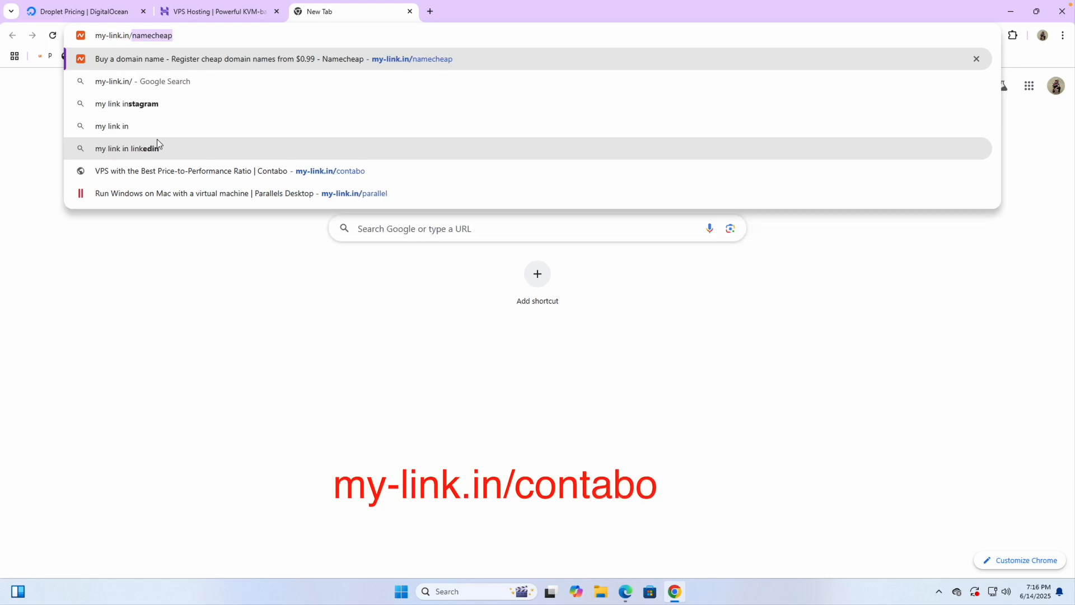
type("contabo")
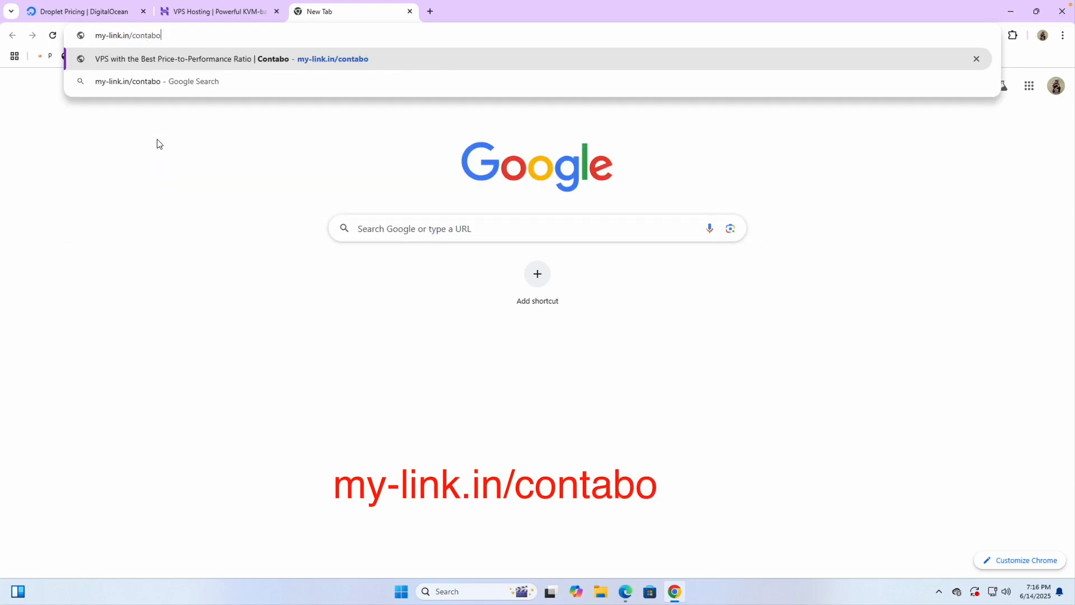
key("Return")
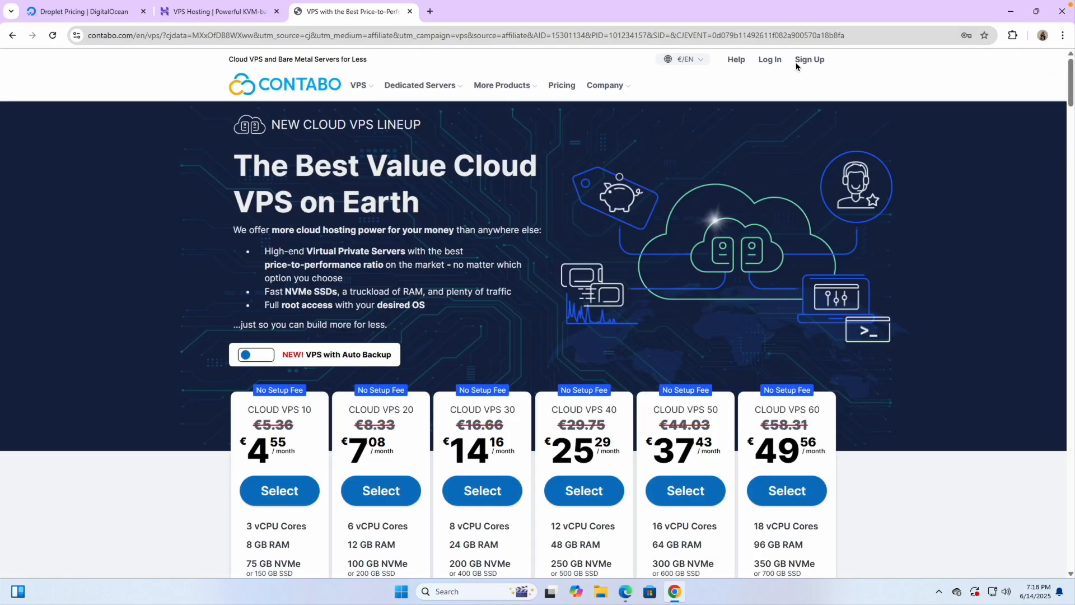
left_click(807, 74)
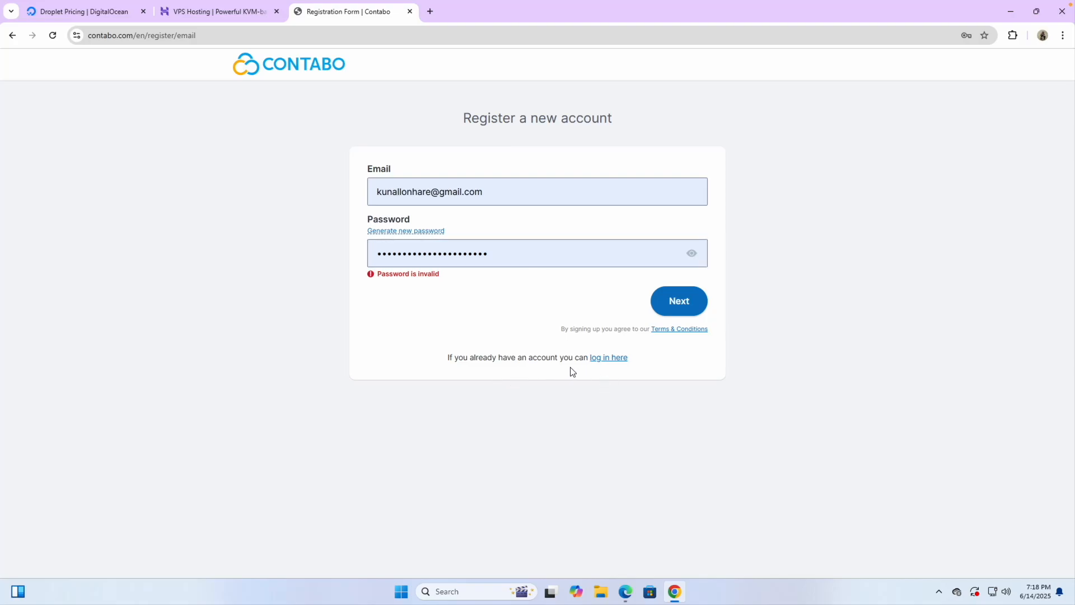
Step: Log in to the existing Contabo account and switch to the new.contabo.com customer panel
left_click(612, 359)
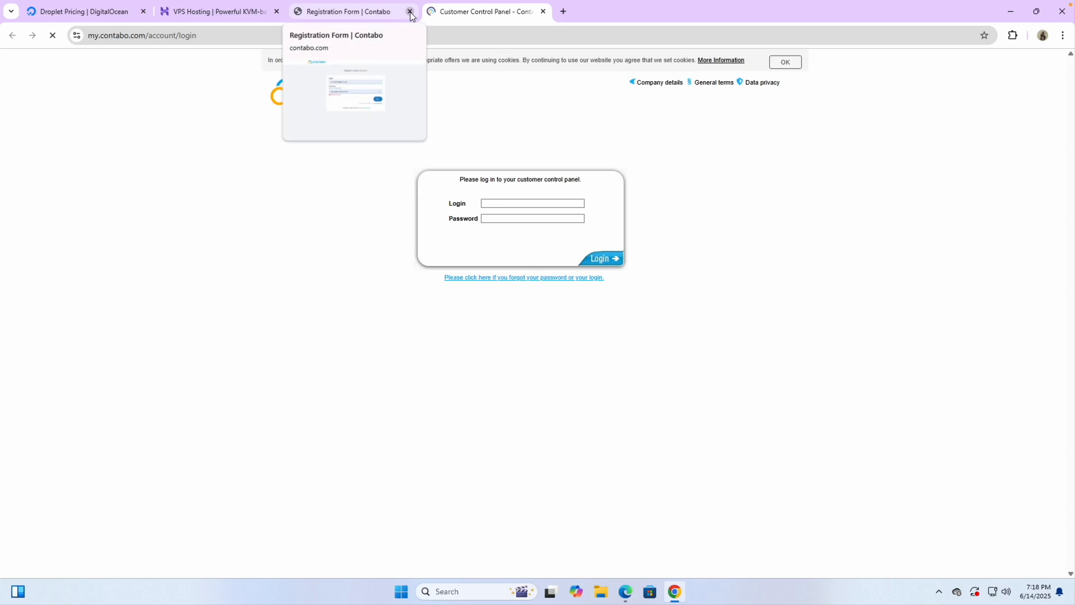
left_click(613, 260)
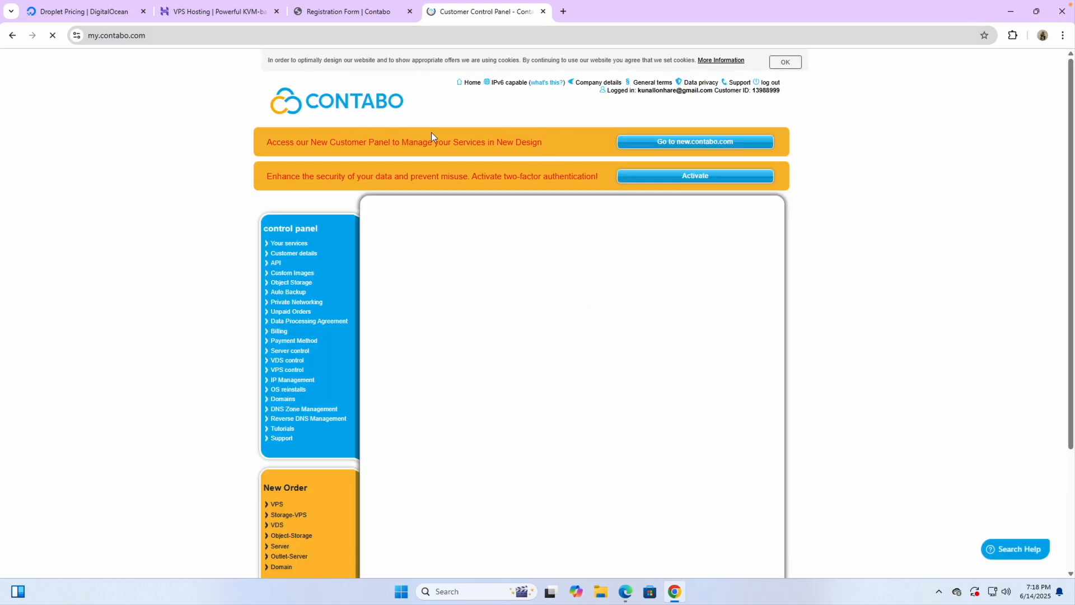
scroll(697, 152, "up", 5)
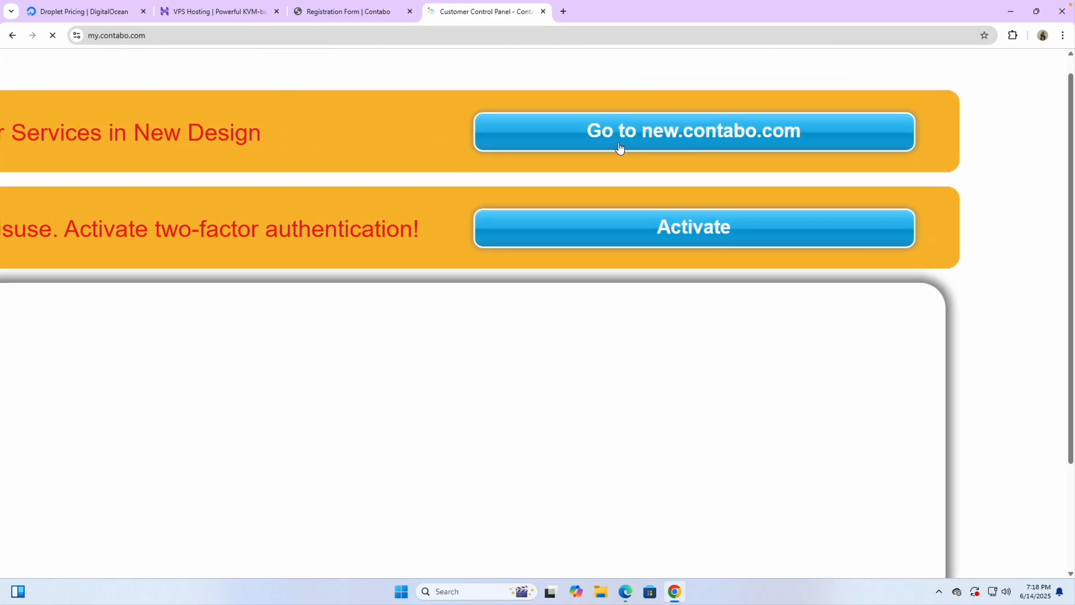
scroll(727, 144, "down", 5)
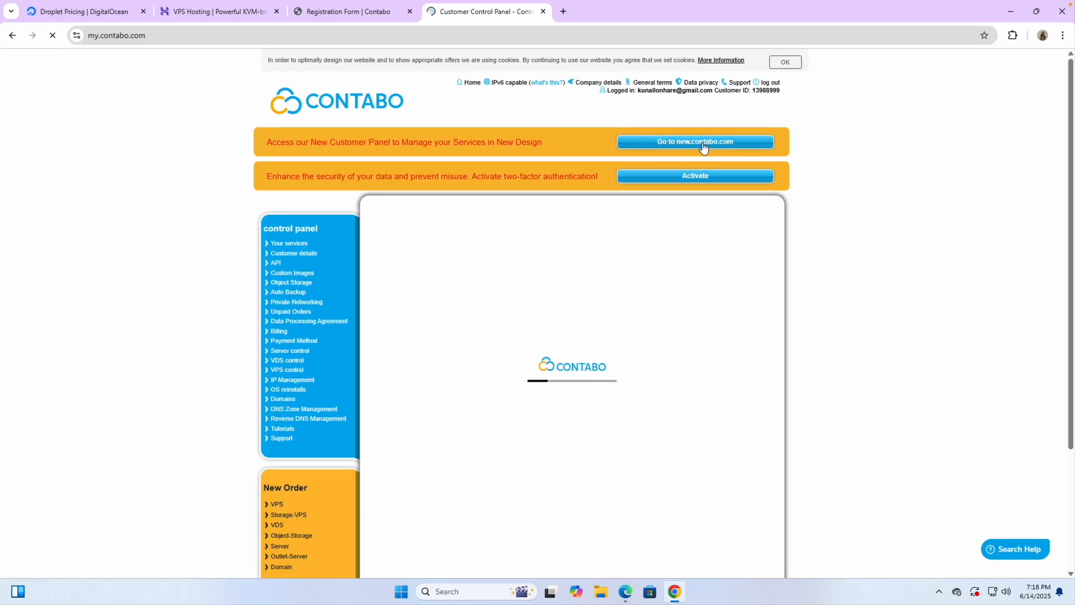
scroll(701, 146, "up", 5)
scroll(697, 147, "down", 5)
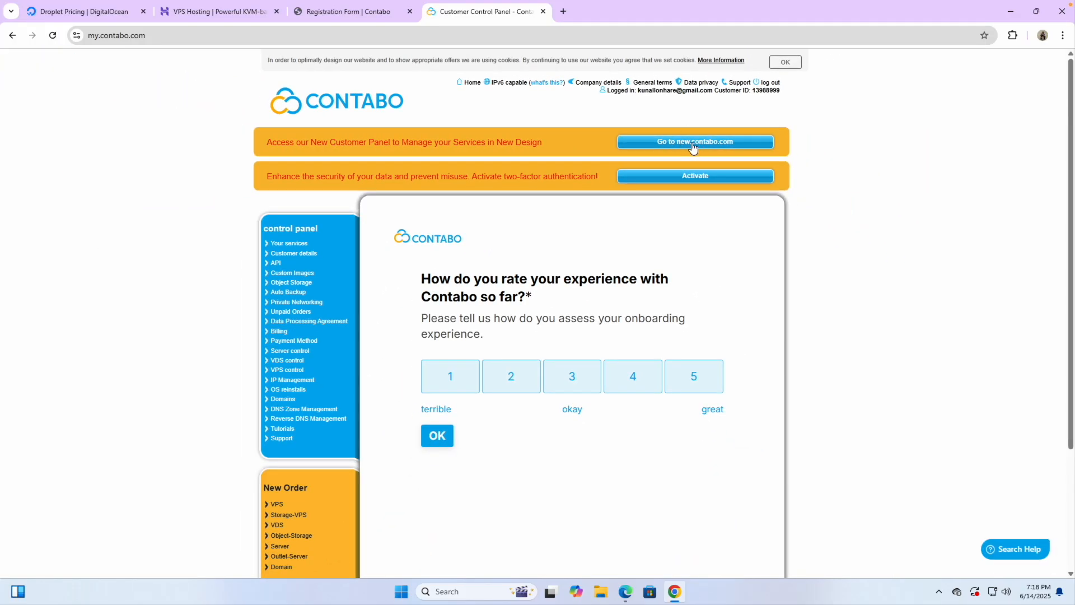
left_click(694, 143)
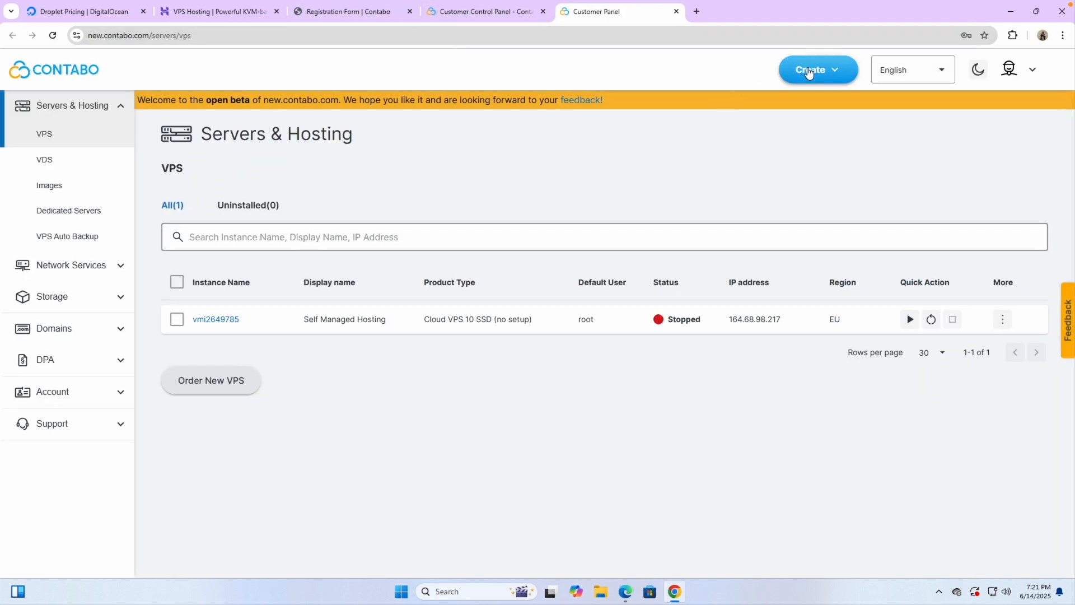
Step: Start a new VPS order via Create > VPS and select Cloud VPS 10
left_click(807, 71)
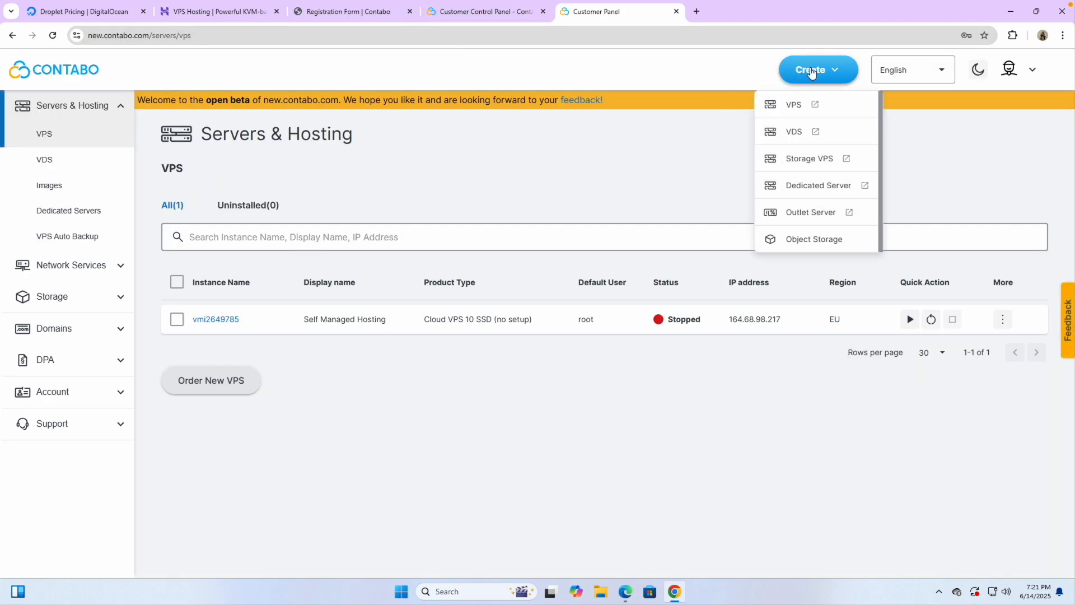
left_click(801, 107)
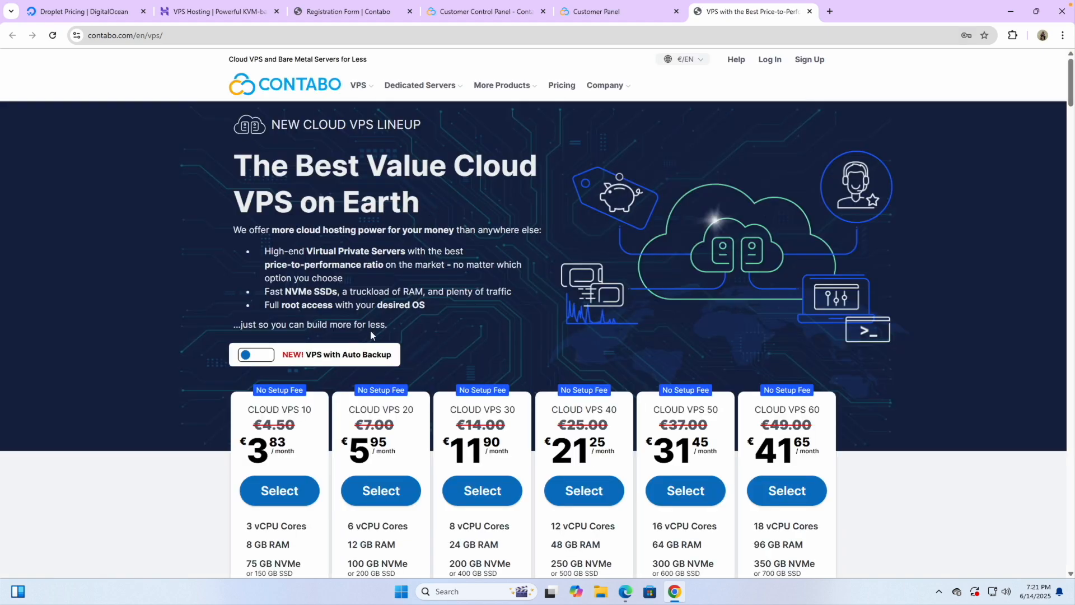
left_click(287, 489)
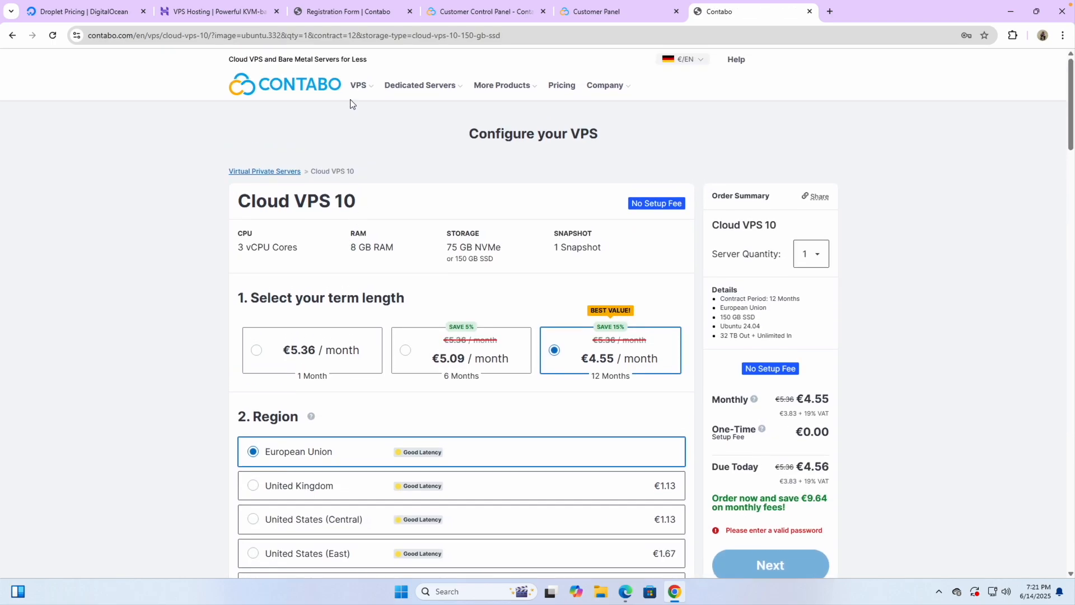
Step: Open the Cloud VPS overview and scroll to plans from €4.55 to €49.56/month
mouse_move(355, 89)
left_click(392, 117)
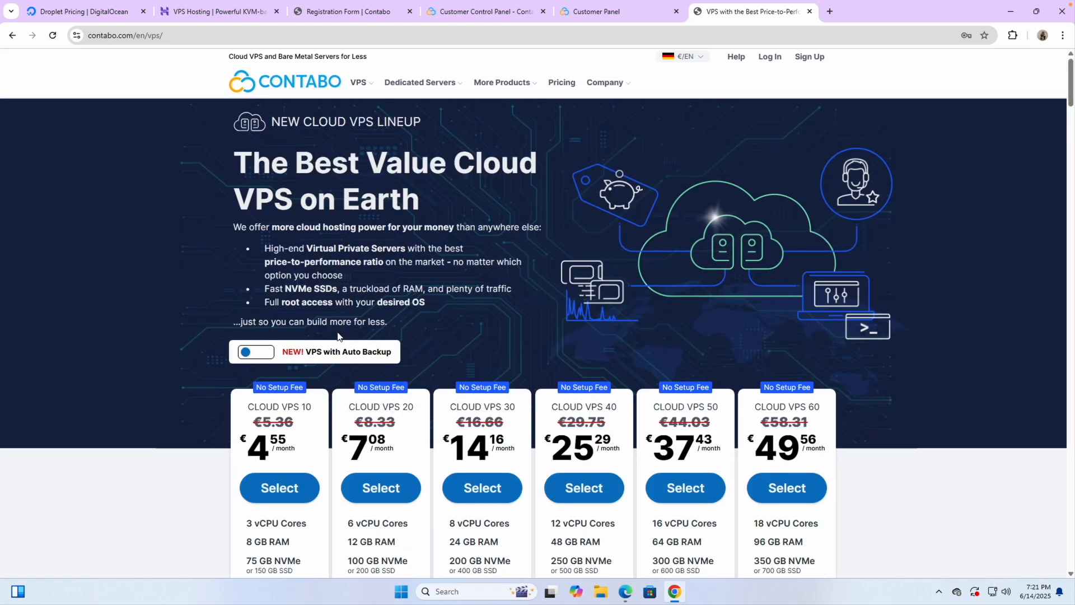
scroll(338, 336, "down", 2)
scroll(289, 451, "down", 1)
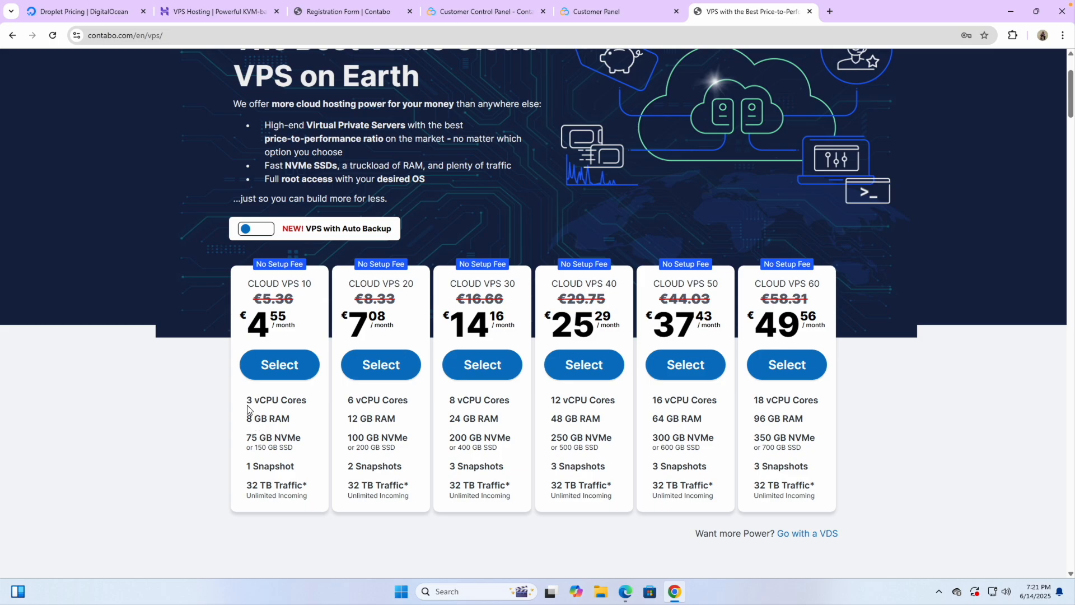
Step: Highlight Cloud VPS 10's 8 GB RAM and compare it with Hostinger's plans
scroll(286, 415, "up", 5, "ctrl")
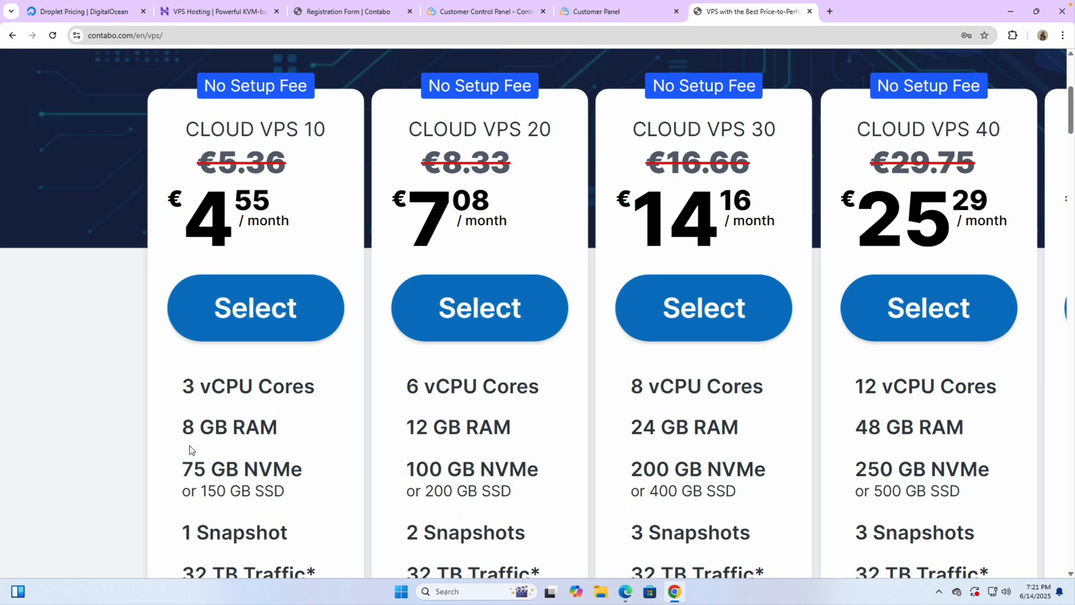
left_click_drag(180, 431, 282, 429)
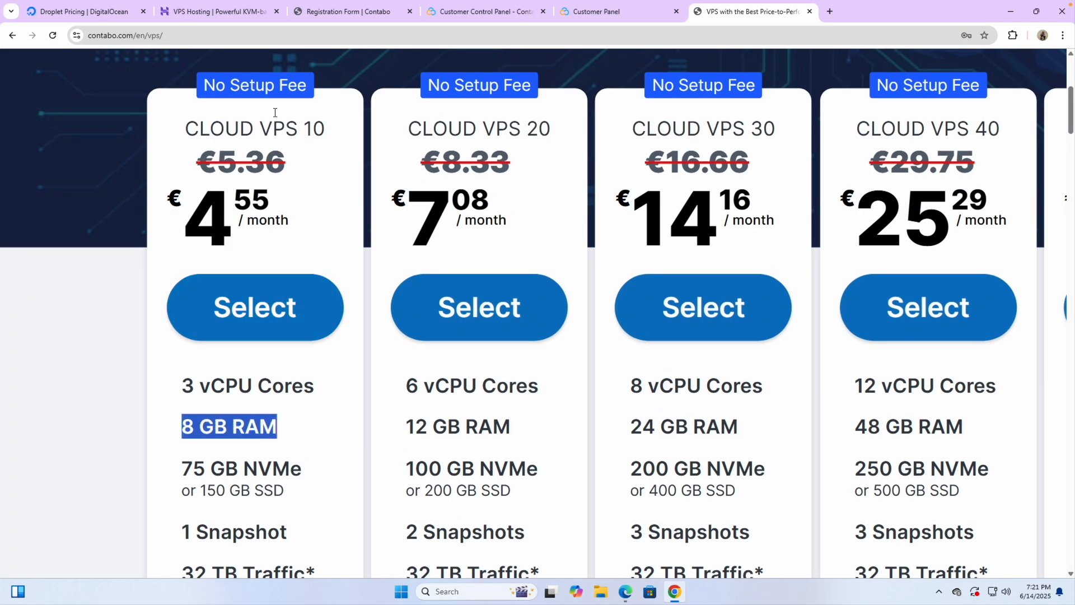
left_click(220, 12)
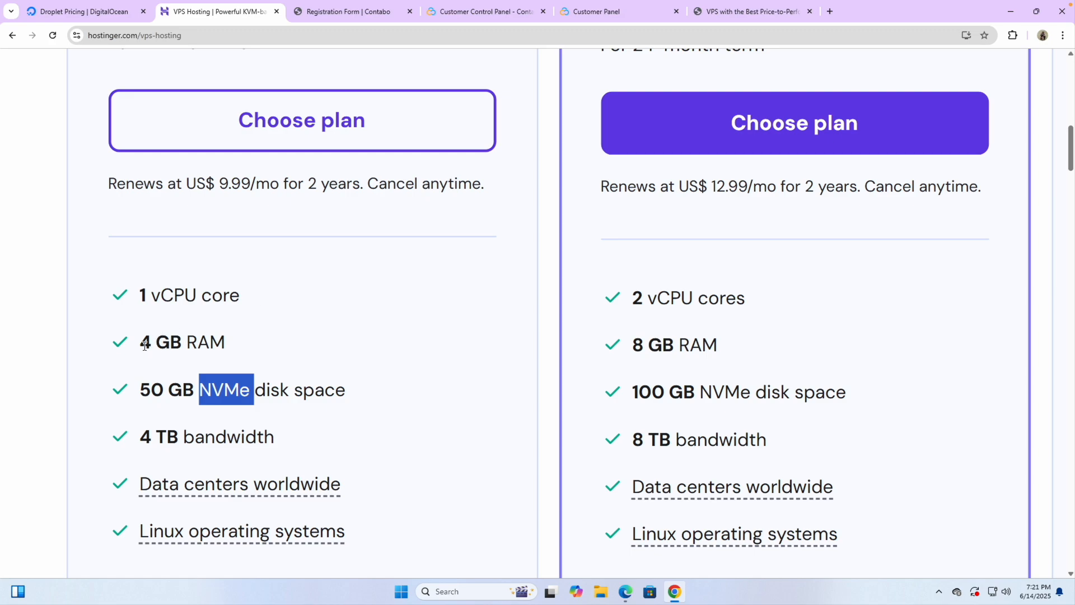
scroll(145, 346, "up", 1)
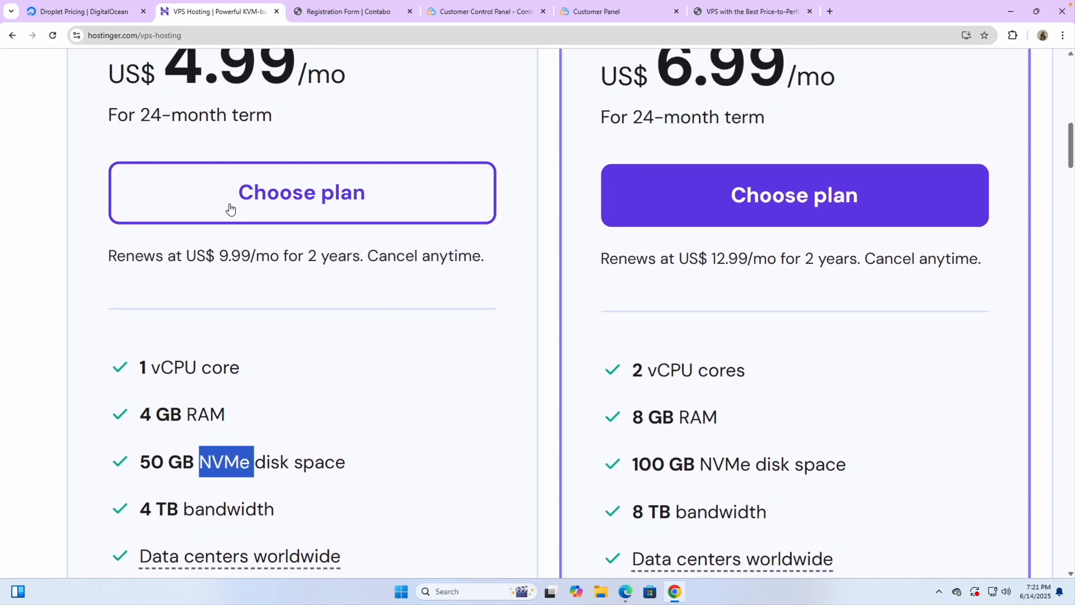
Step: Close the Hostinger, DigitalOcean and registration form tabs and return to the Contabo VPS tab
left_click(276, 11)
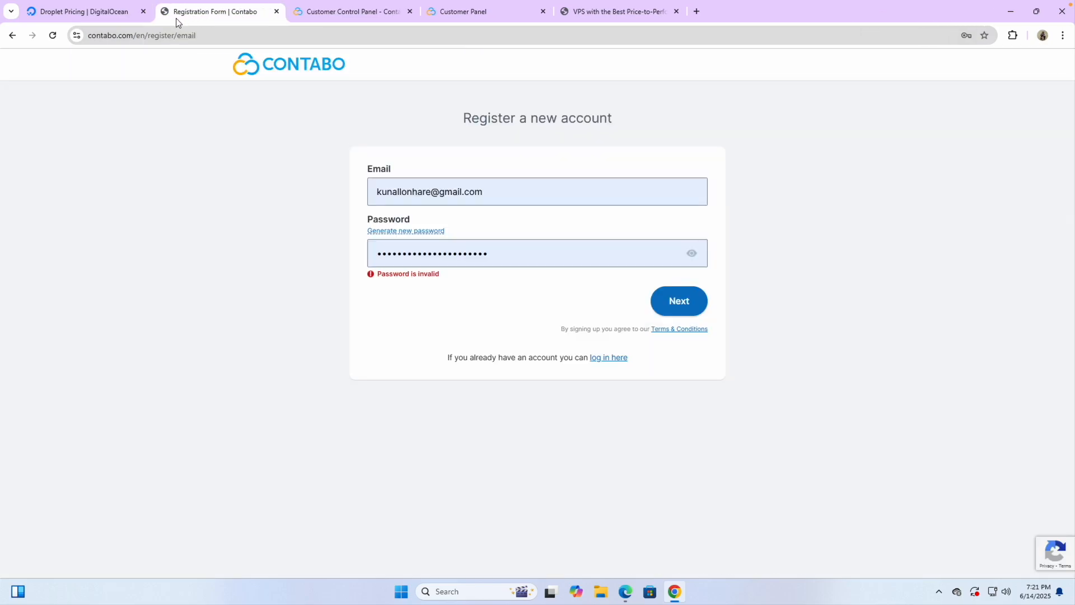
left_click(143, 13)
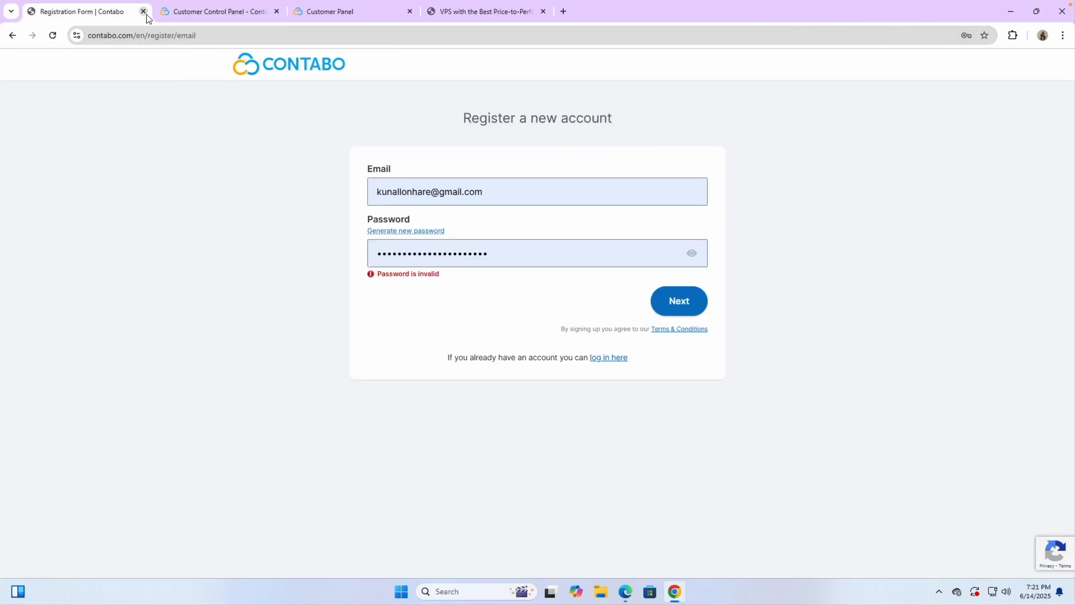
left_click(143, 11)
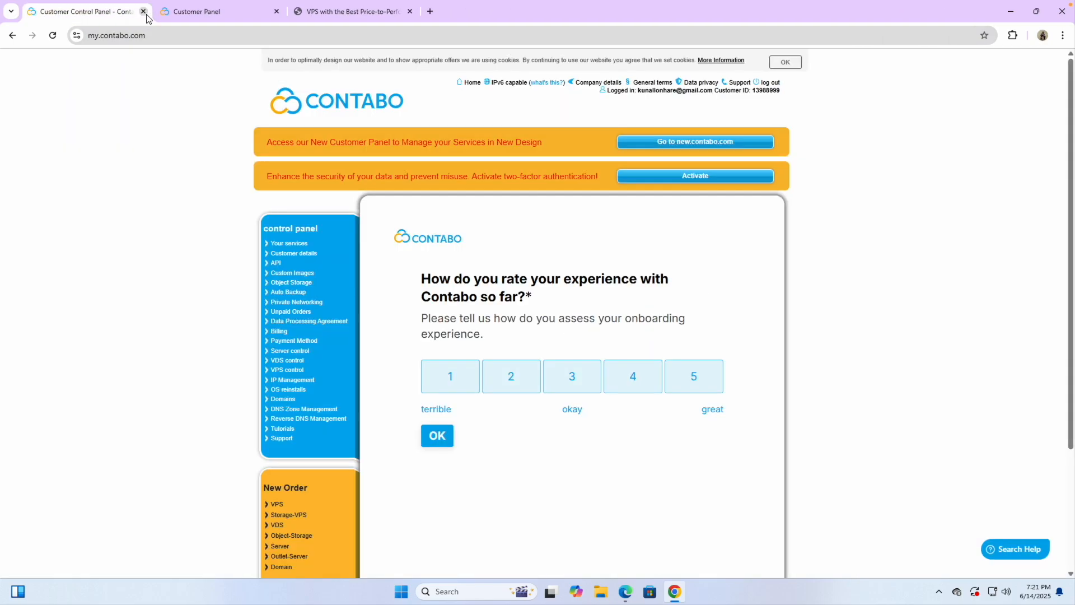
left_click(332, 20)
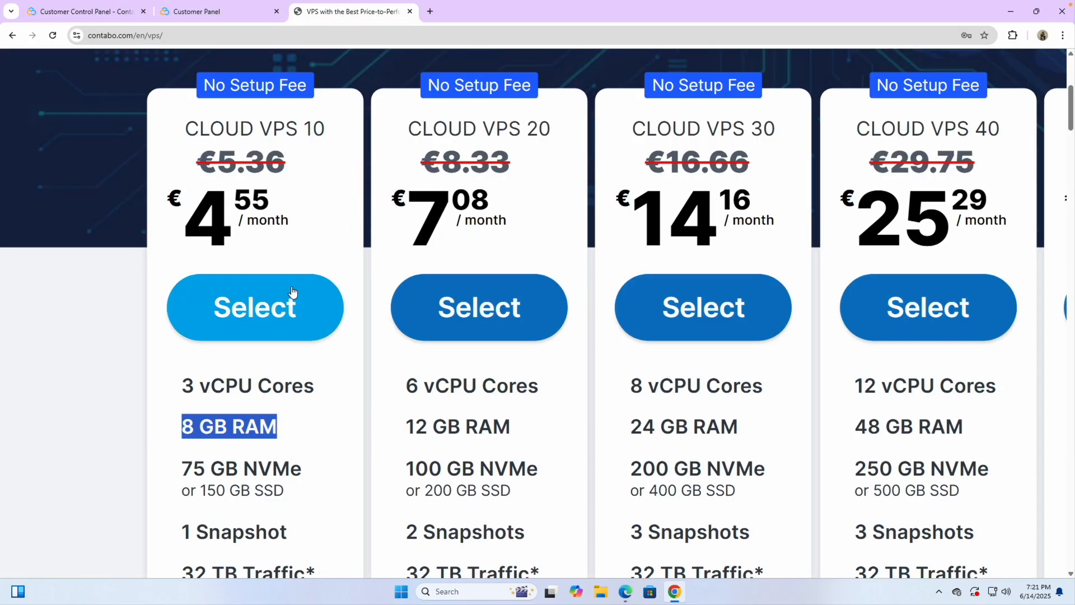
Step: Choose the Cloud VPS 10 plan and open its order configuration
left_click(268, 307)
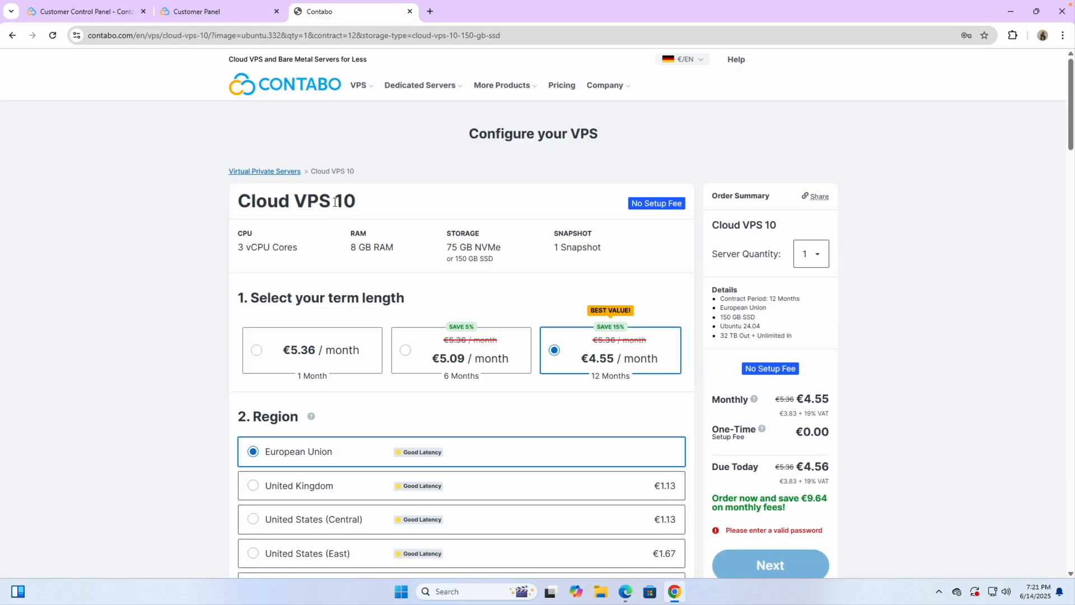
mouse_move(360, 95)
left_click(413, 124)
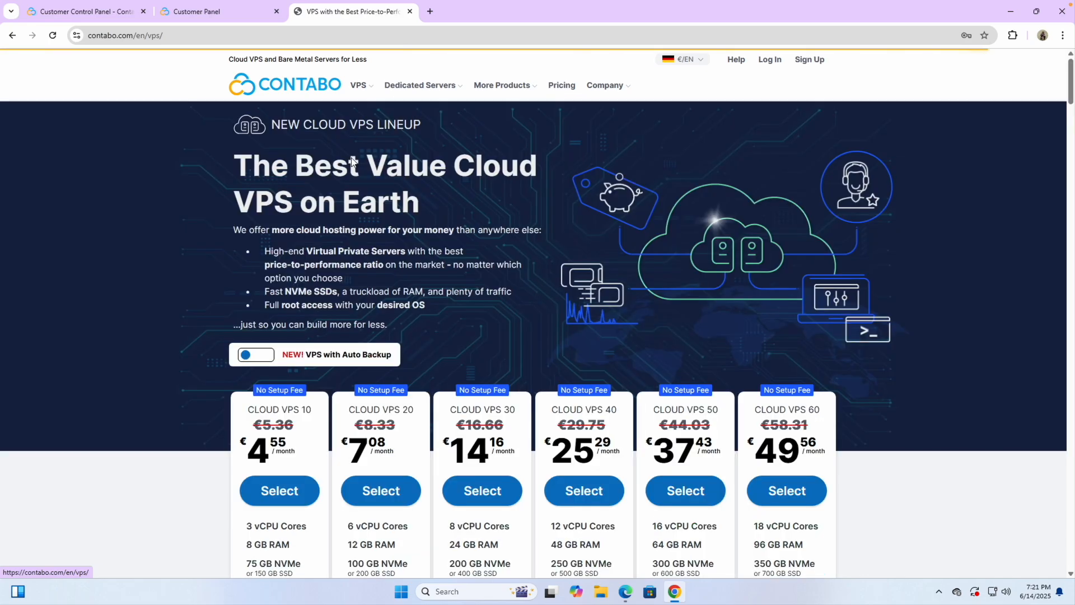
scroll(385, 368, "down", 2)
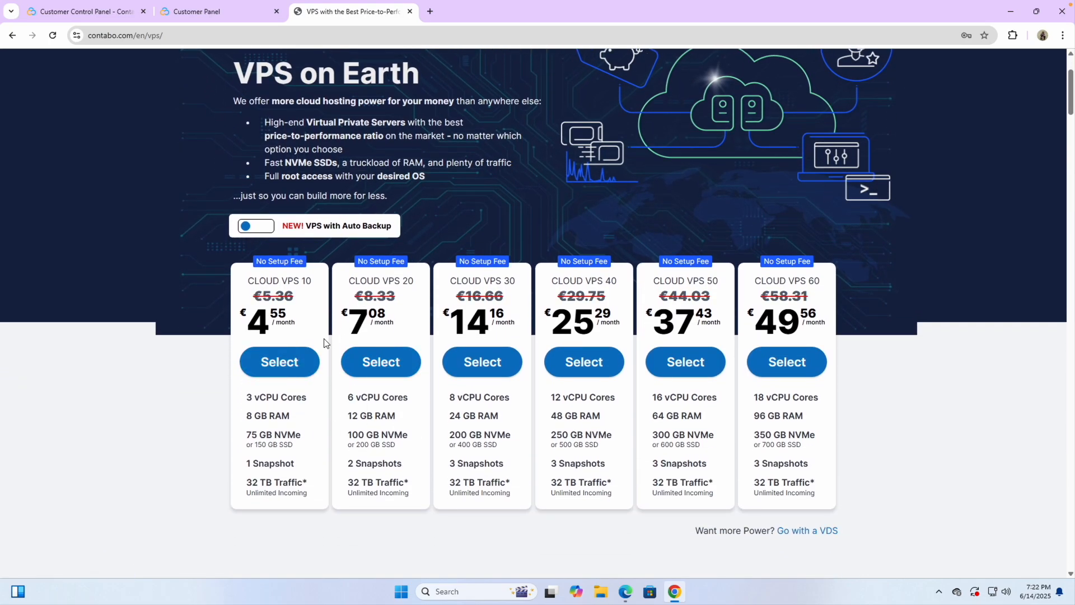
scroll(326, 344, "up", 2)
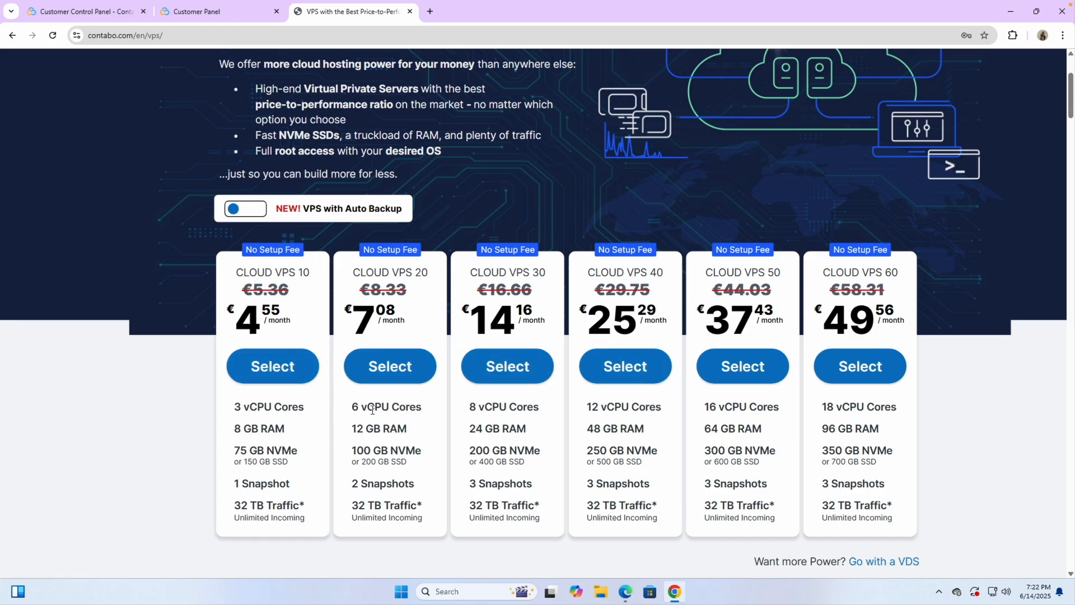
scroll(370, 409, "down", 2)
left_click(279, 352)
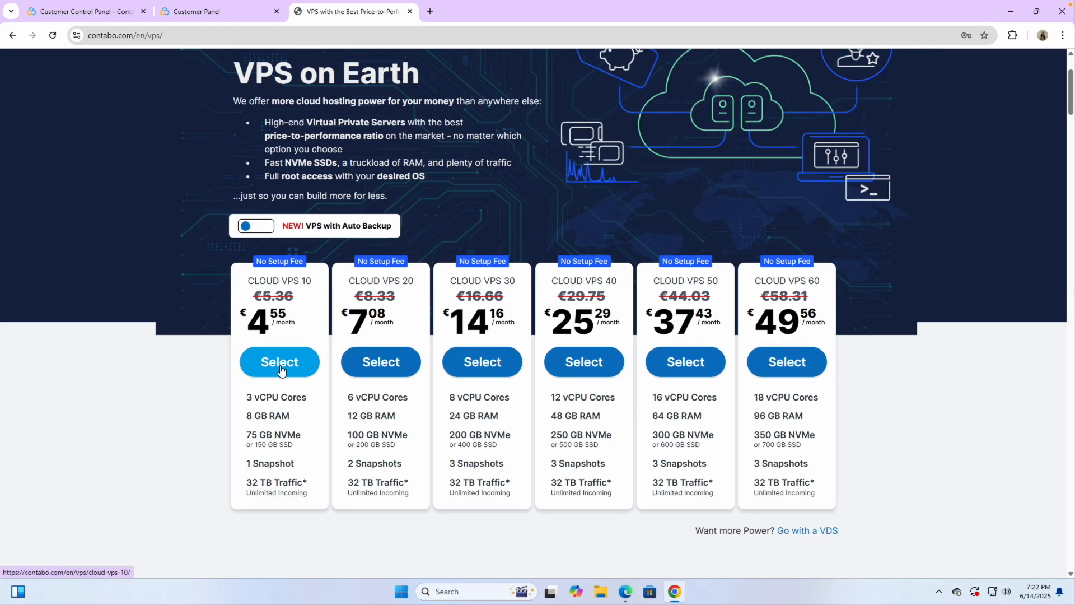
Step: Switch the Cloud VPS 10 order to the 1-month contract term
scroll(493, 386, "down", 1)
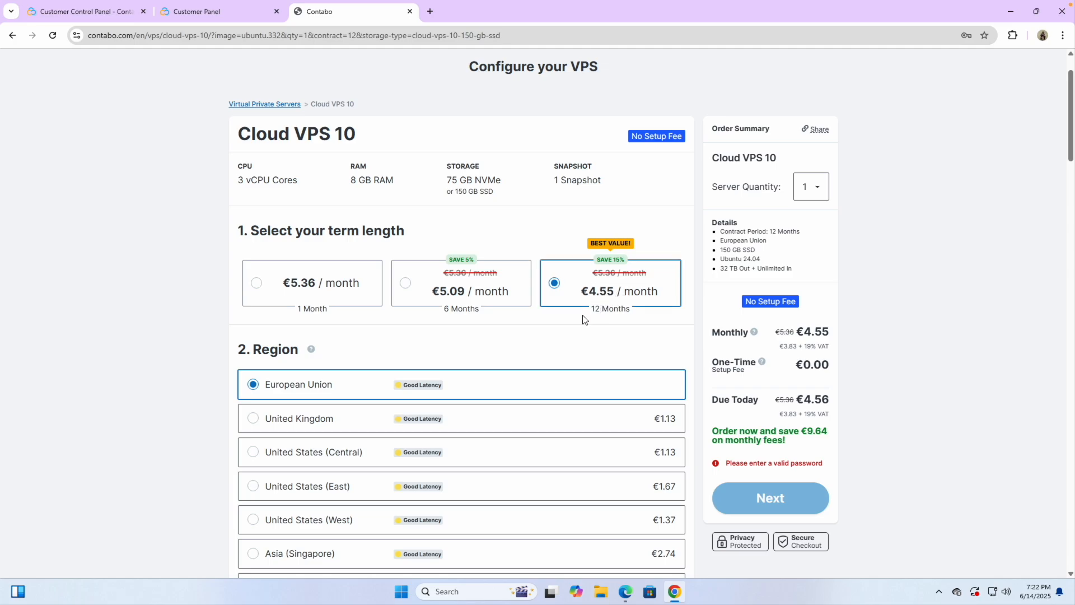
scroll(547, 365, "down", 3)
scroll(548, 365, "down", 1)
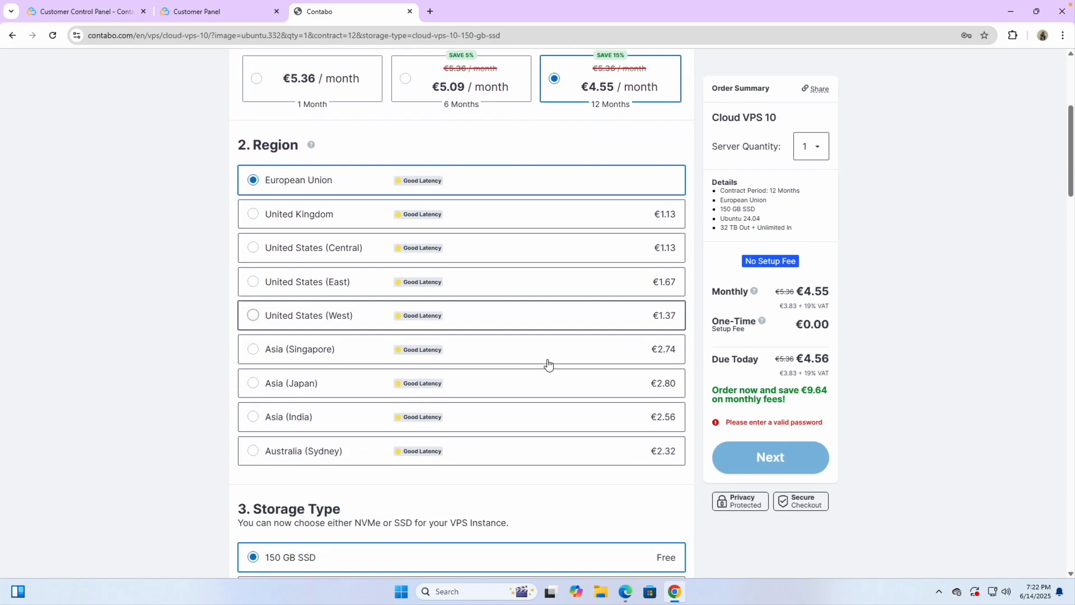
scroll(548, 365, "up", 2)
scroll(603, 220, "up", 5)
scroll(603, 220, "up", 2)
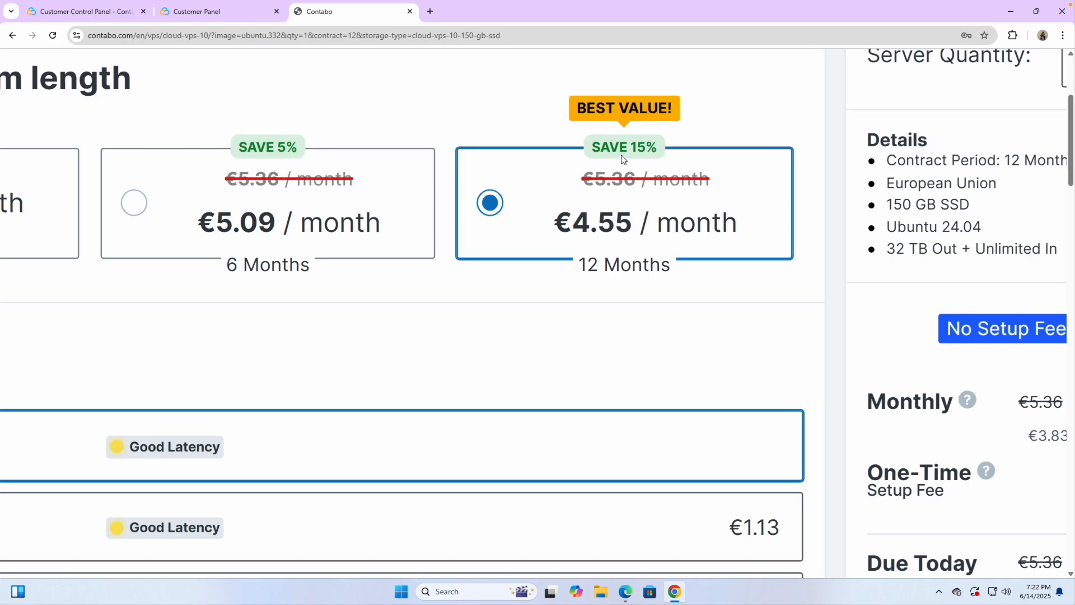
scroll(631, 161, "down", 7)
left_click(329, 211)
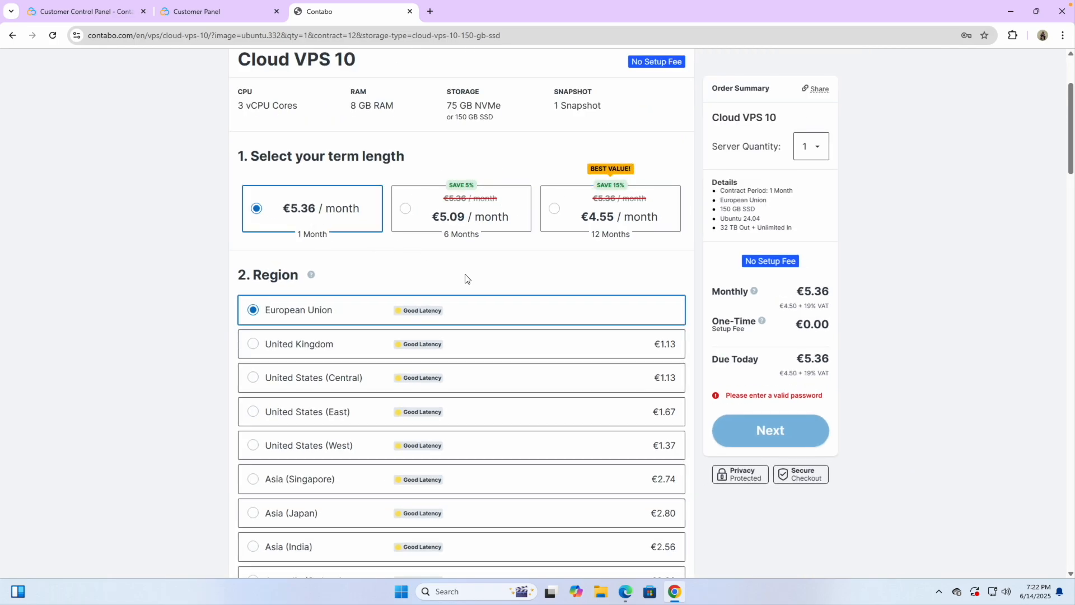
Step: Go to '8. Login & password for your server' and select the Password field
scroll(466, 279, "down", 1)
scroll(372, 238, "down", 1)
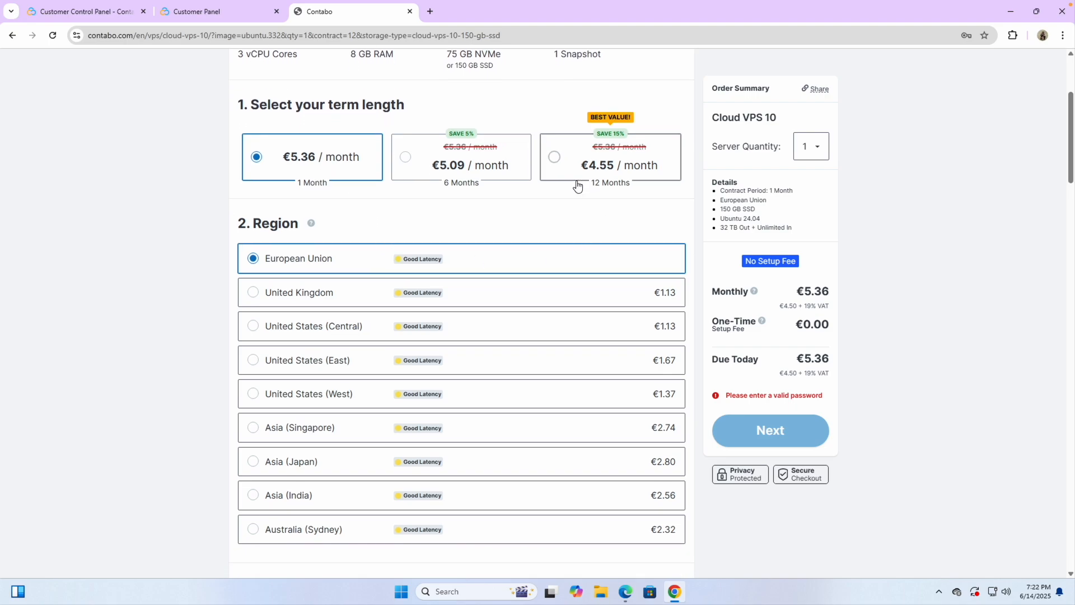
scroll(516, 331, "down", 5)
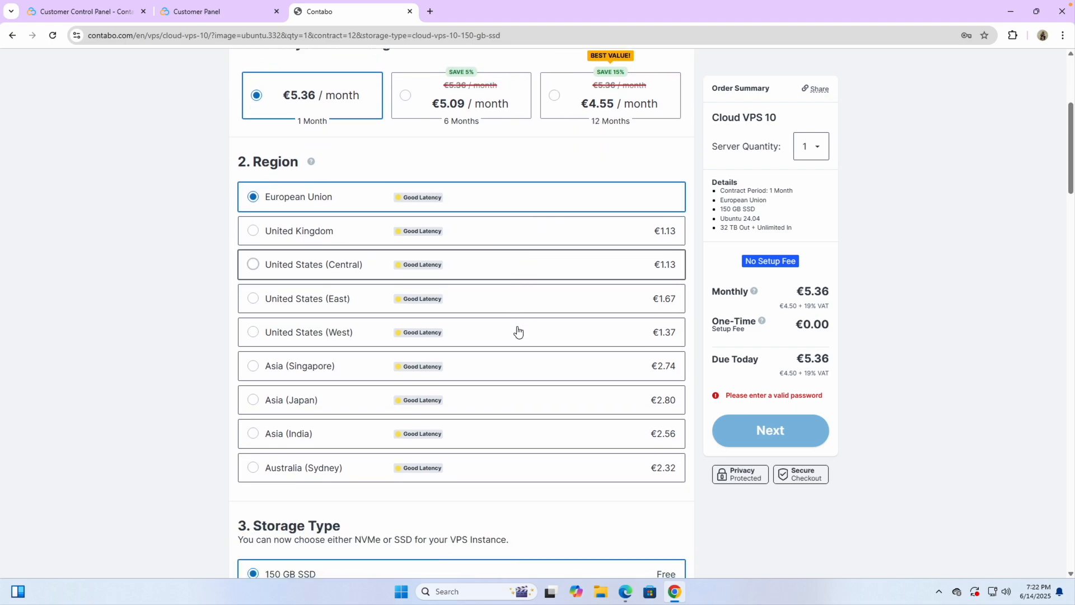
scroll(517, 331, "down", 5)
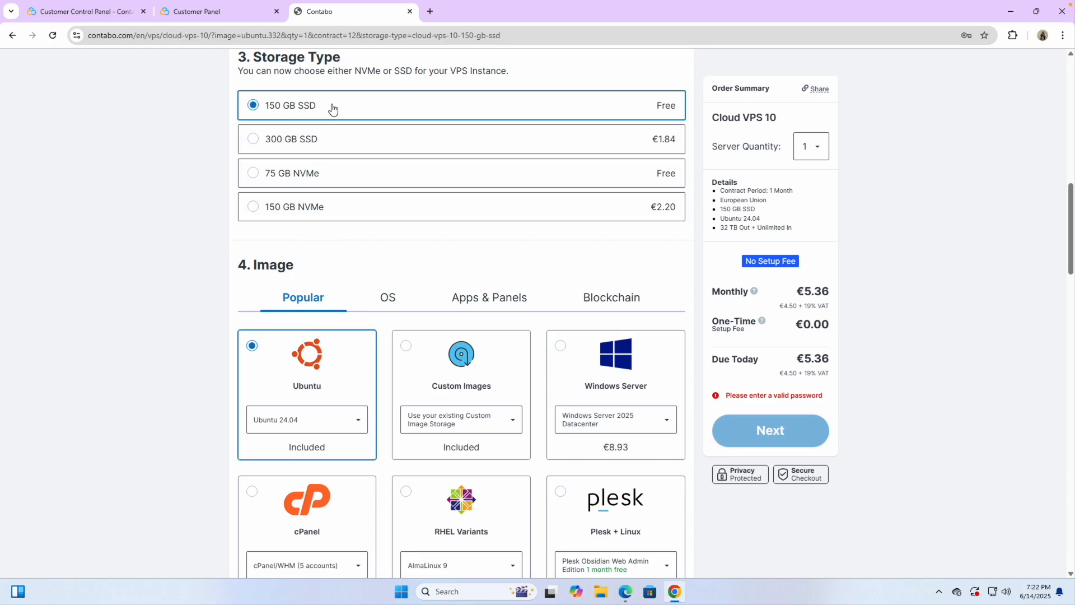
scroll(332, 106, "up", 5)
scroll(253, 380, "up", 2)
scroll(252, 386, "down", 9)
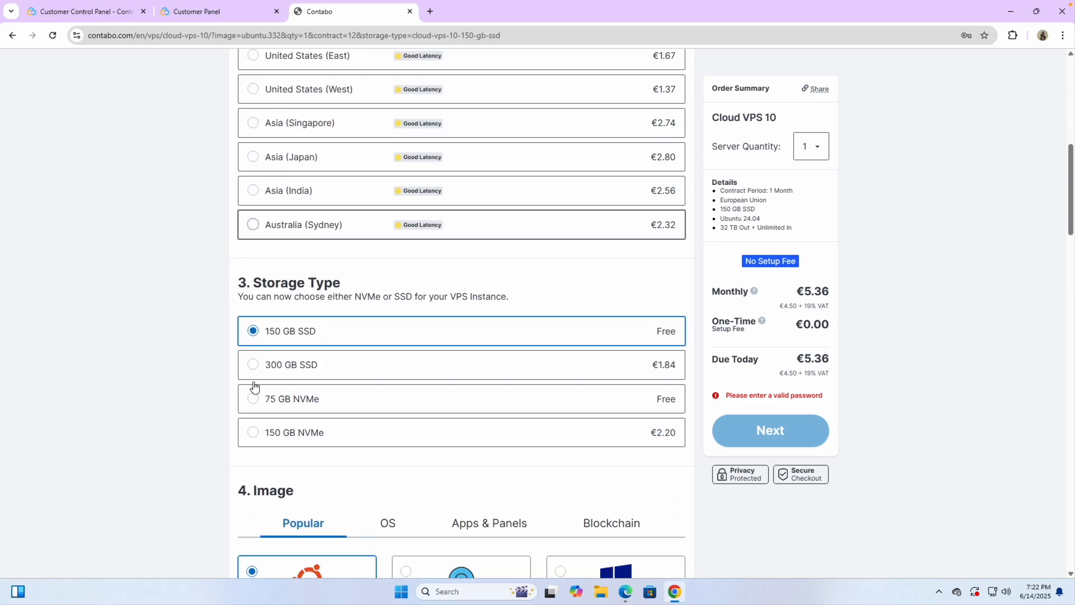
scroll(264, 401, "down", 9)
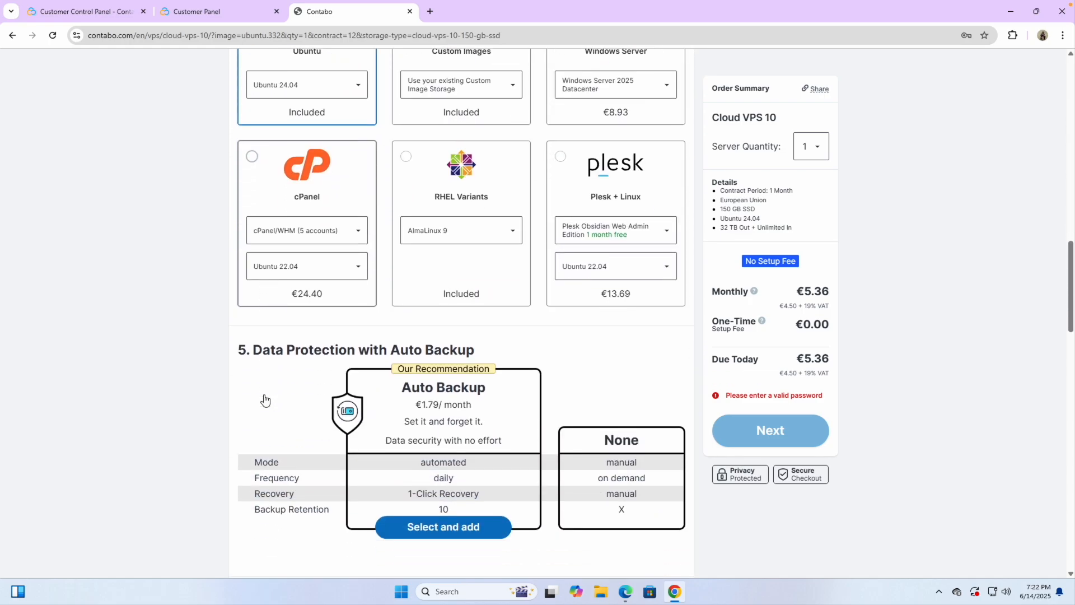
scroll(318, 426, "down", 9)
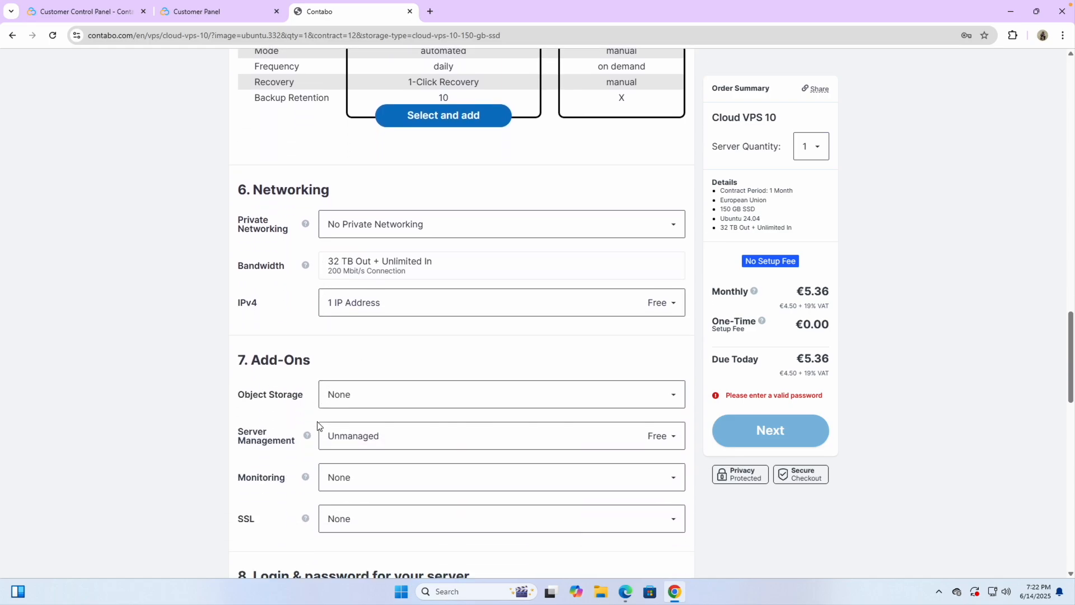
left_click(331, 295)
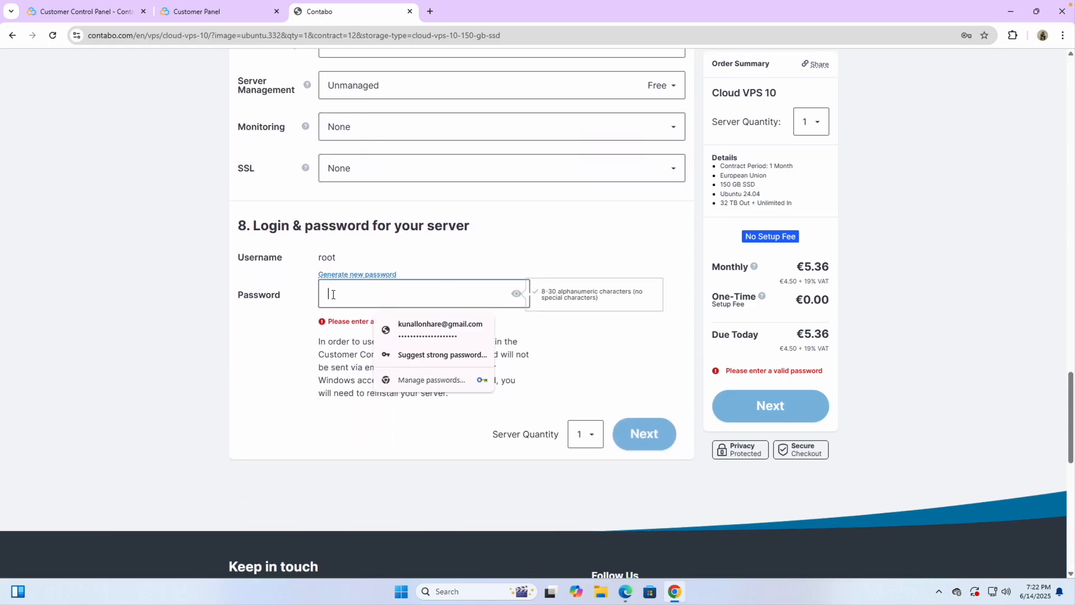
scroll(345, 291, "up", 5)
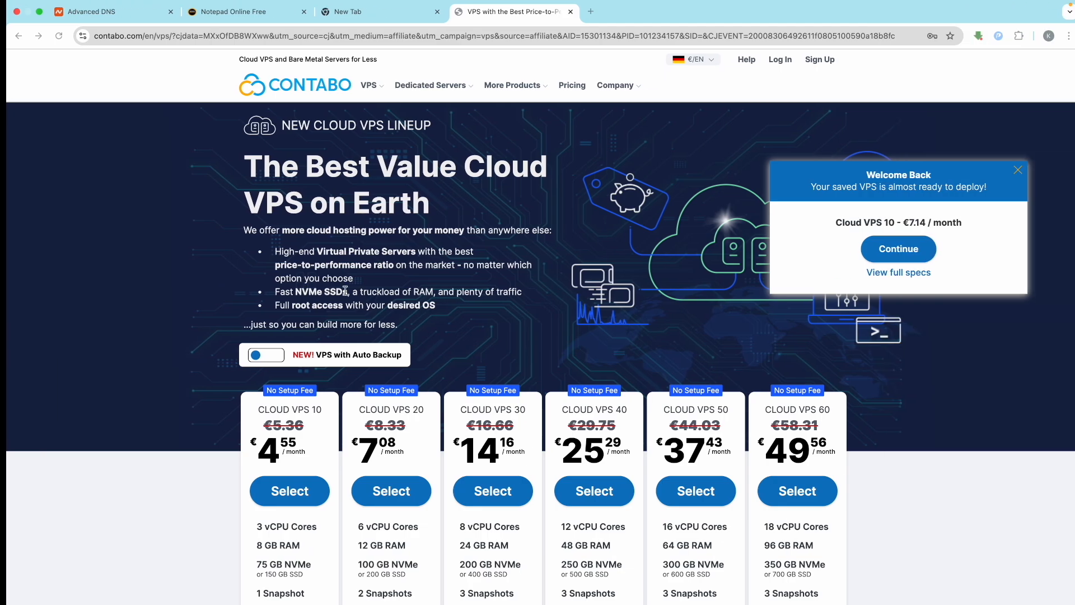
Step: In the online notepad, dismiss the ad and signup popup, then delete the old server notes
left_click(226, 11)
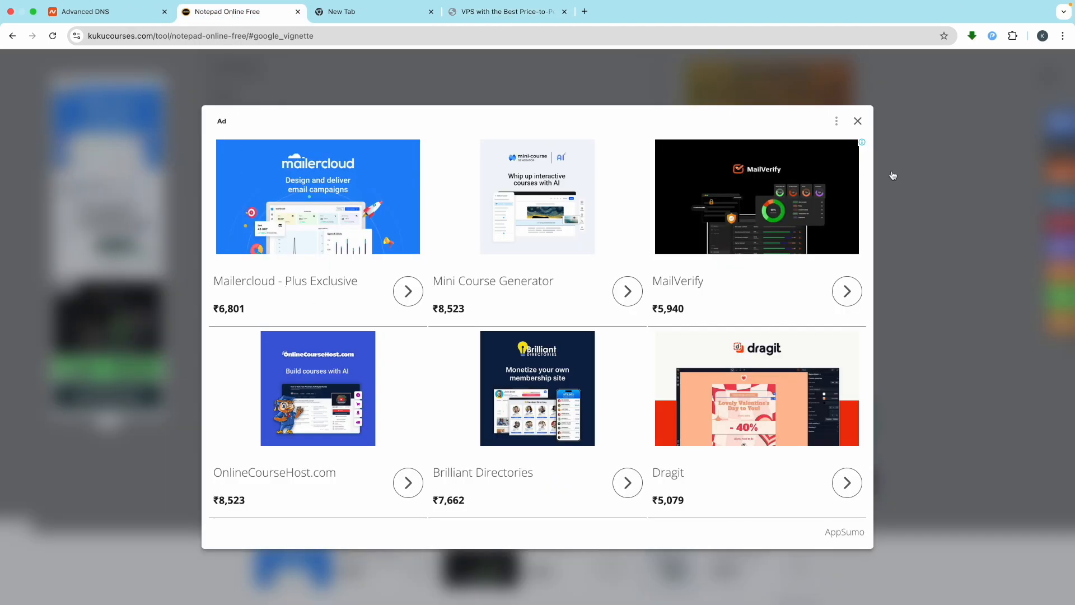
left_click(856, 123)
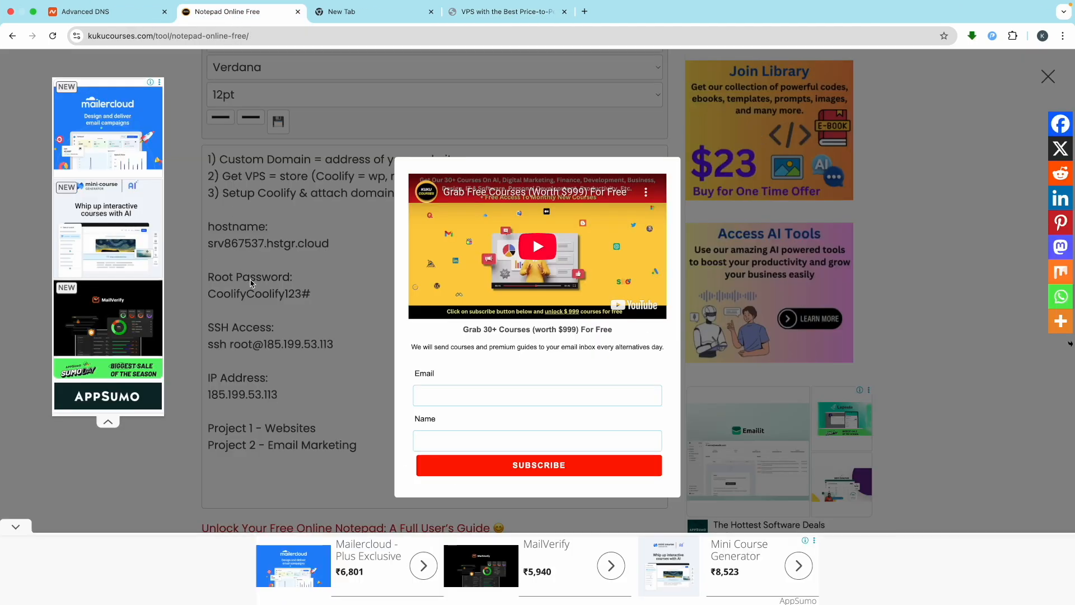
left_click(275, 301)
left_click_drag(368, 449, 195, 234)
key("BackSpace")
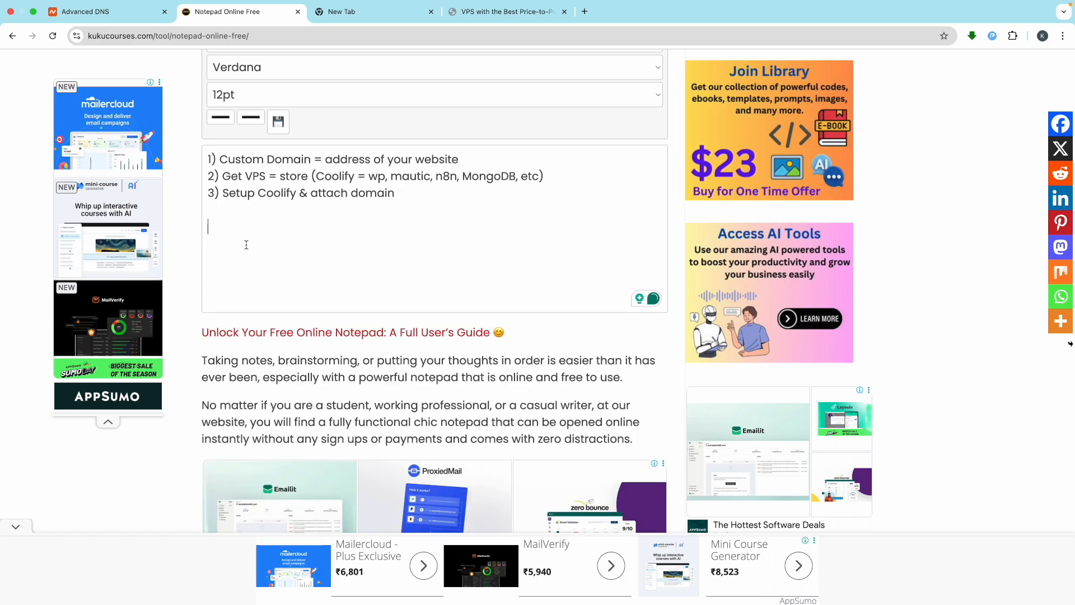
Step: Type a 'Root Password:' heading with the chosen root password, then select the password
scroll(289, 244, "up", 5)
type("R")
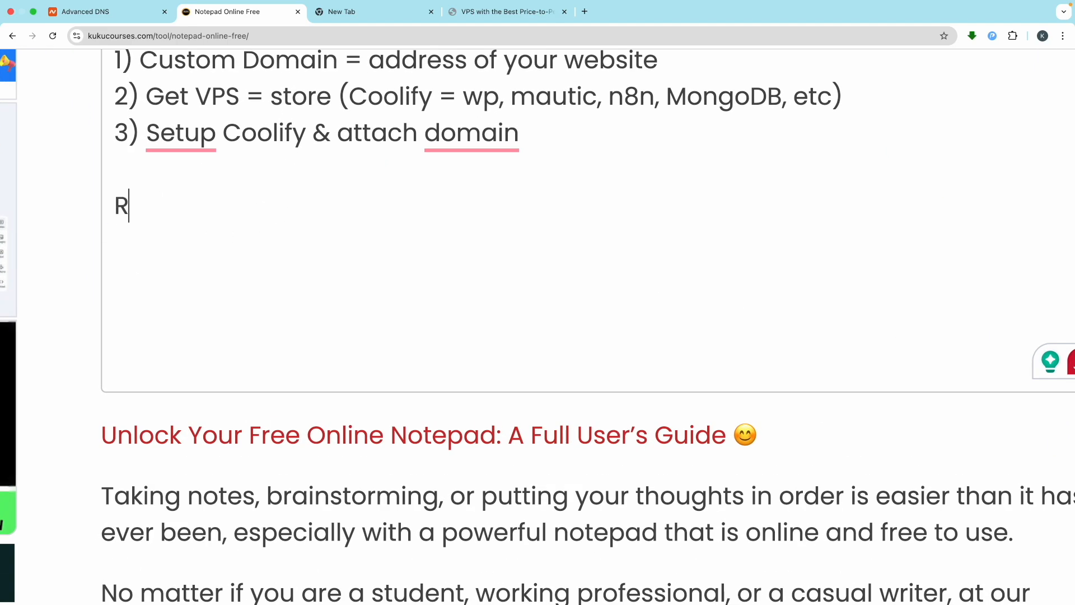
type("oot Password: ")
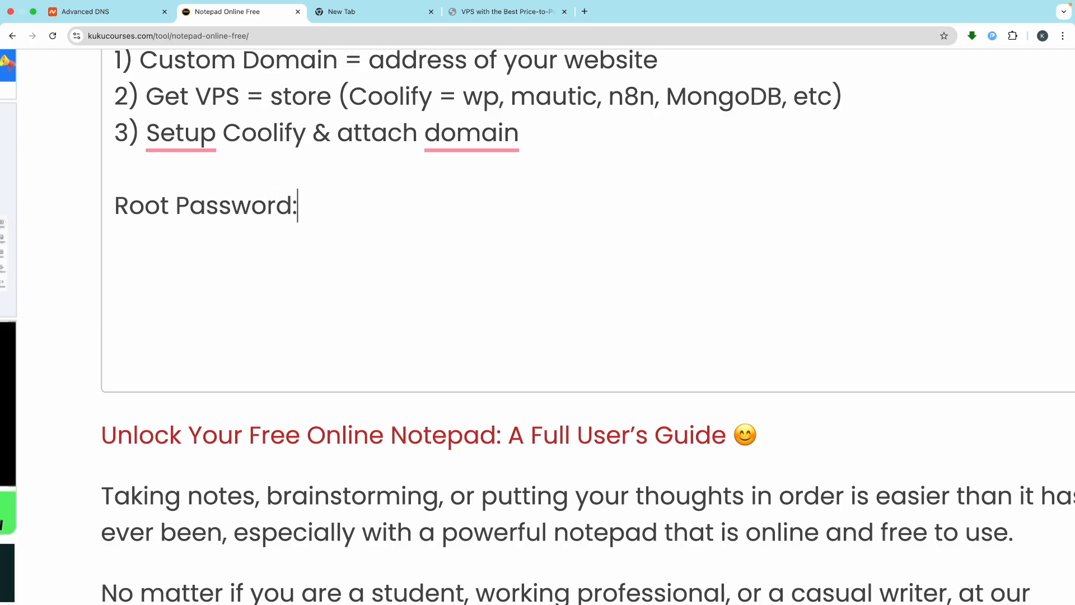
type("Coolify123")
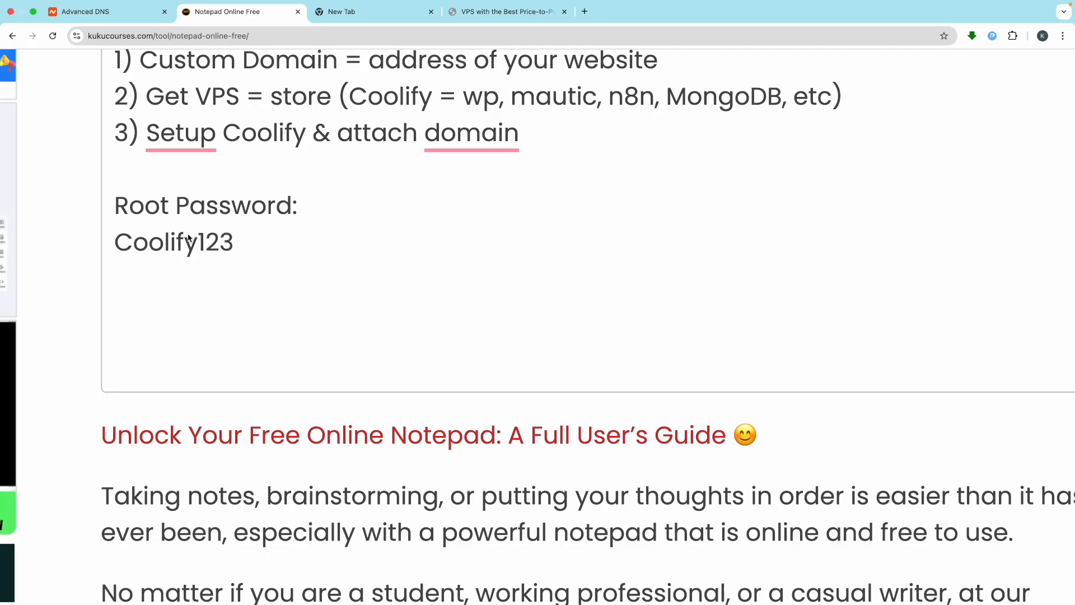
left_click_drag(241, 241, 112, 242)
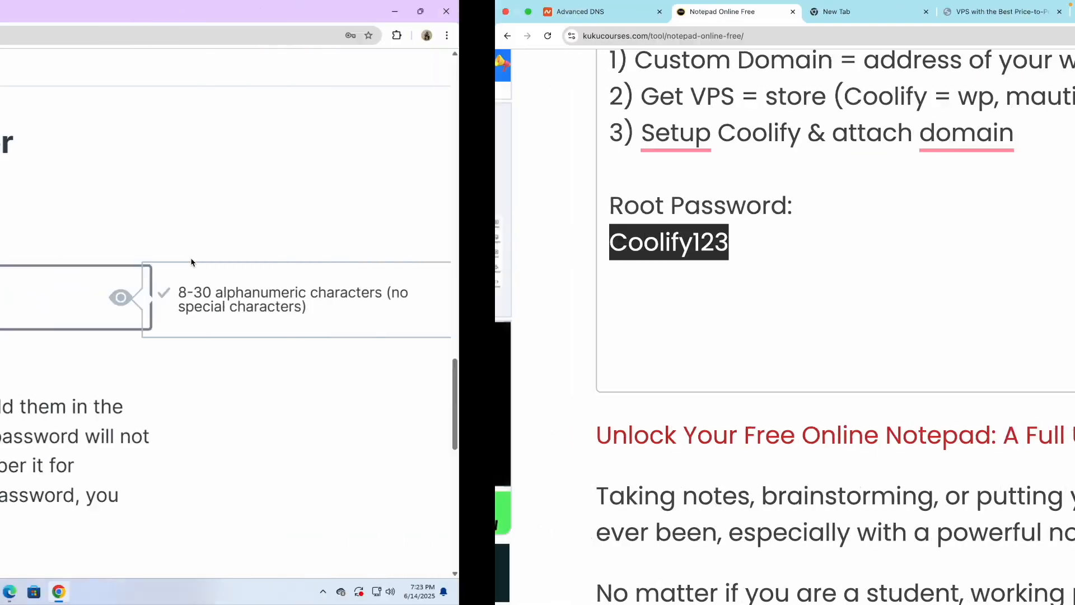
Step: Paste the root password into the server Password field and continue to customer data
key("ctrl+v")
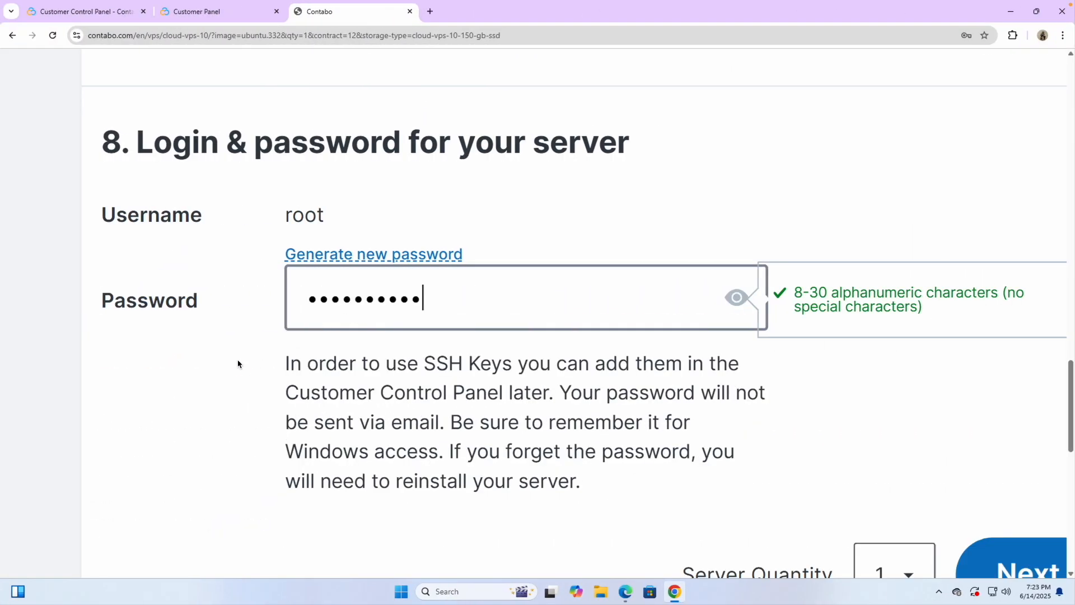
scroll(505, 368, "down", 5)
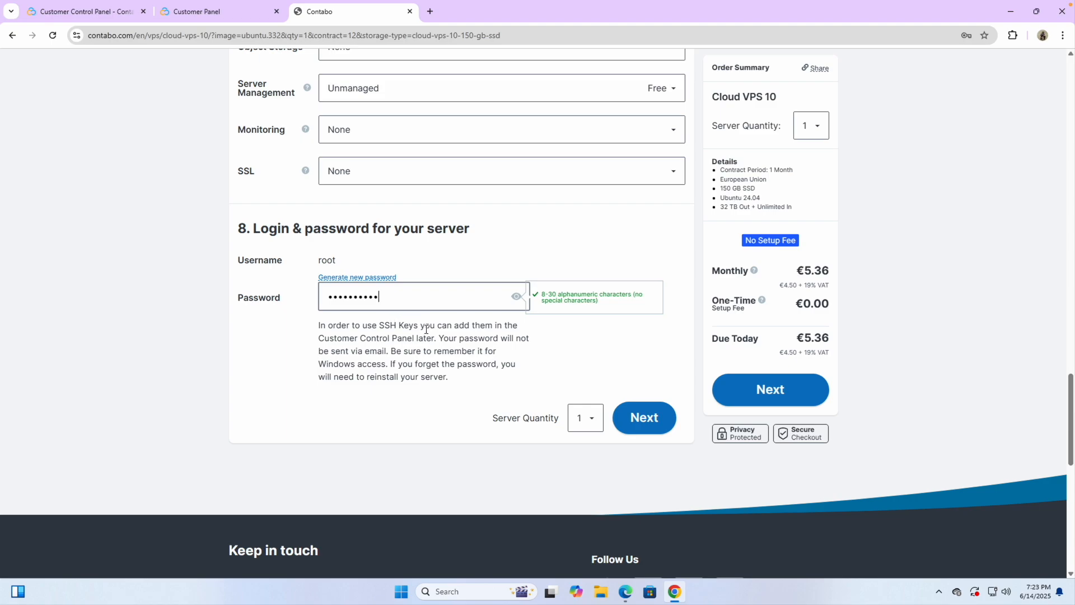
scroll(426, 330, "up", 1)
left_click(444, 395)
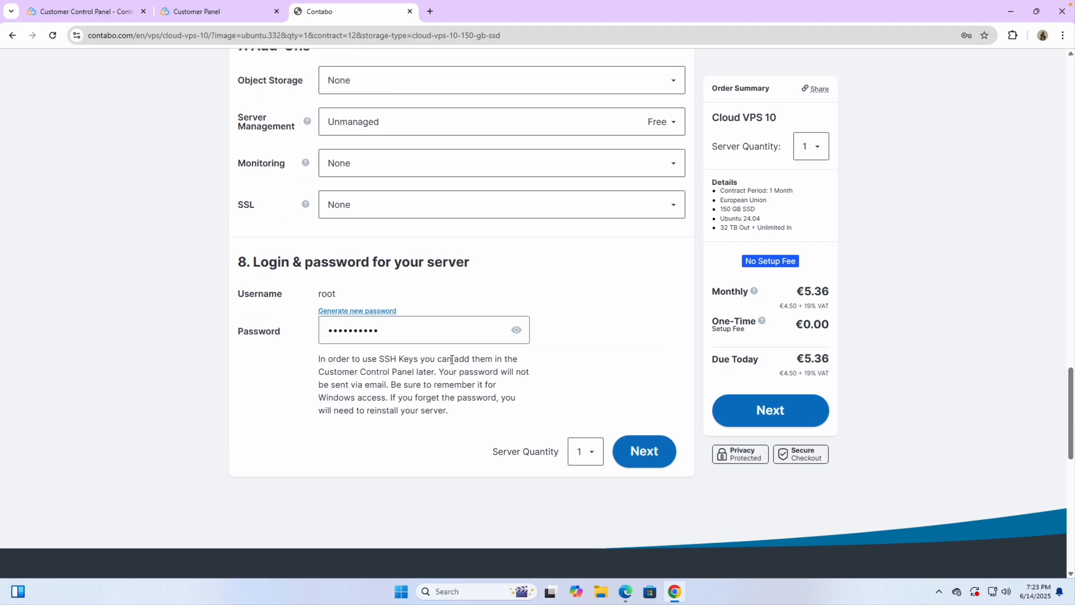
scroll(411, 407, "up", 1)
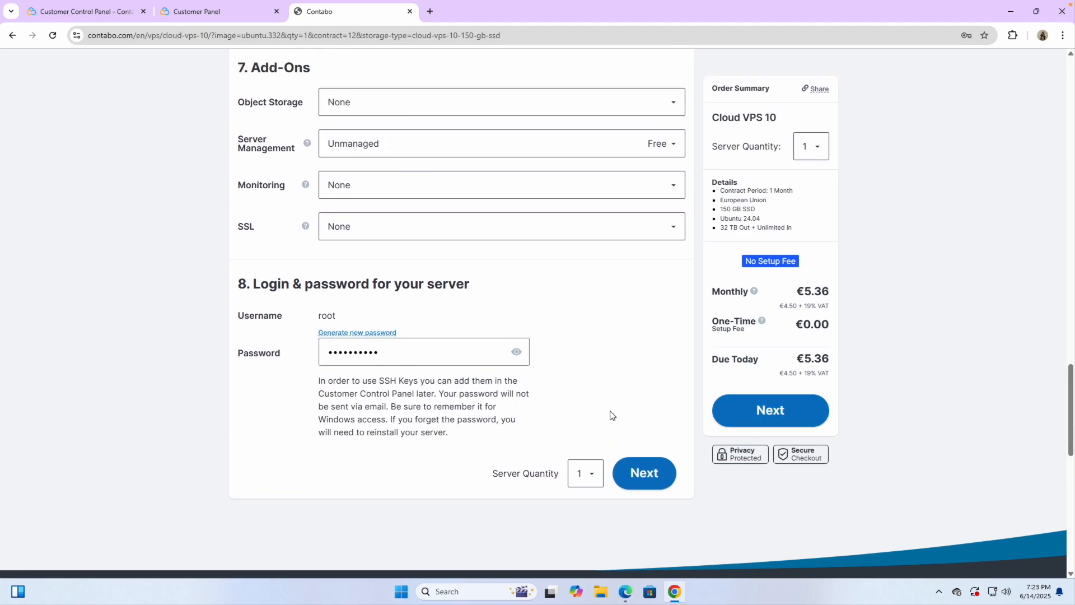
left_click(757, 406)
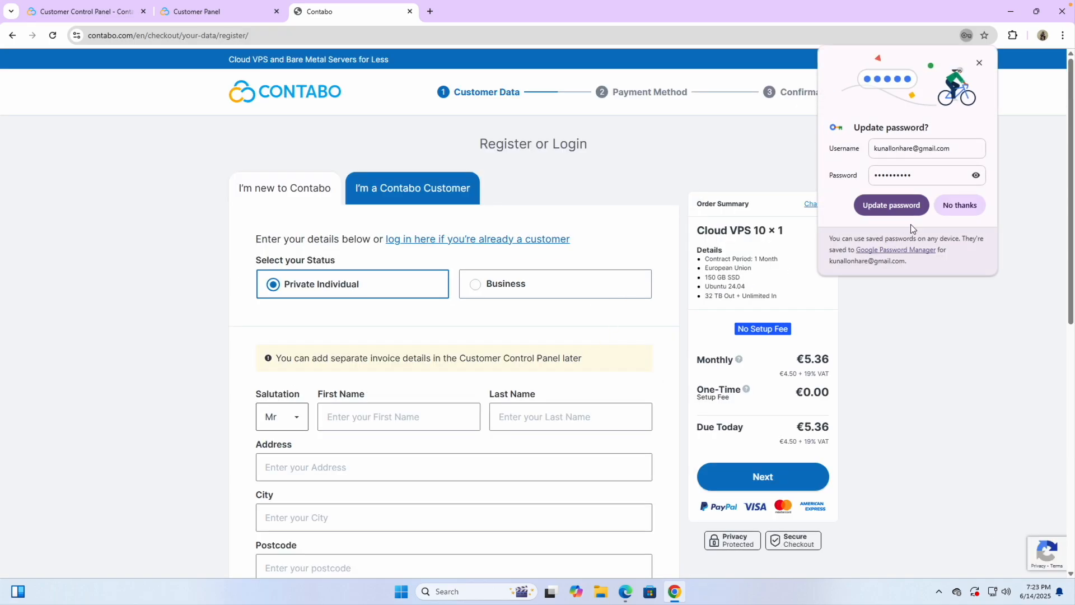
Step: Decline Chrome's save-password prompt and submit the customer details form
left_click(961, 205)
scroll(569, 376, "down", 4)
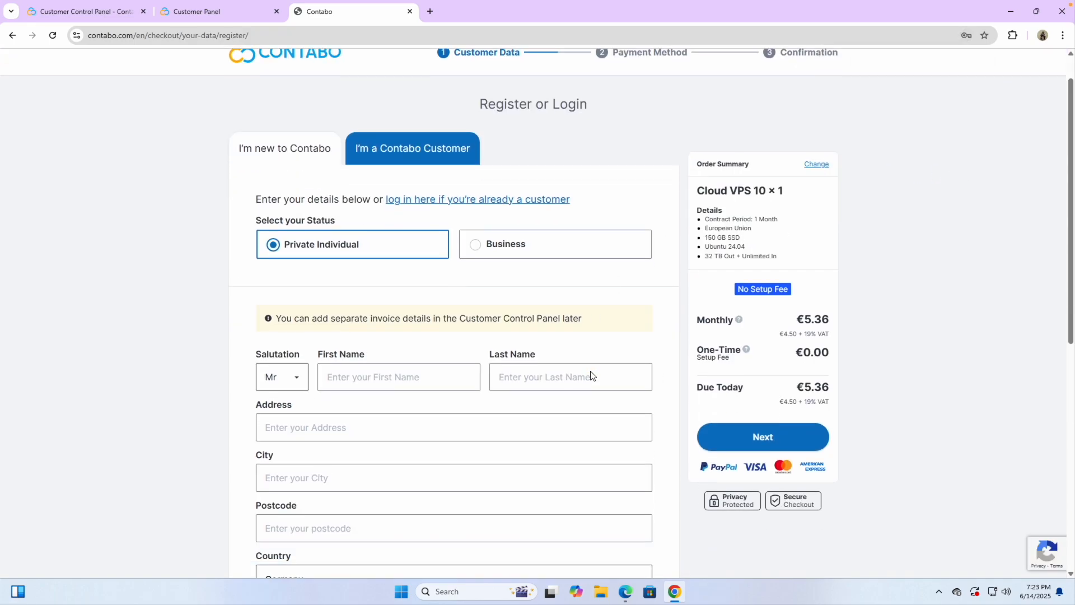
scroll(414, 428, "down", 5)
scroll(418, 308, "up", 5)
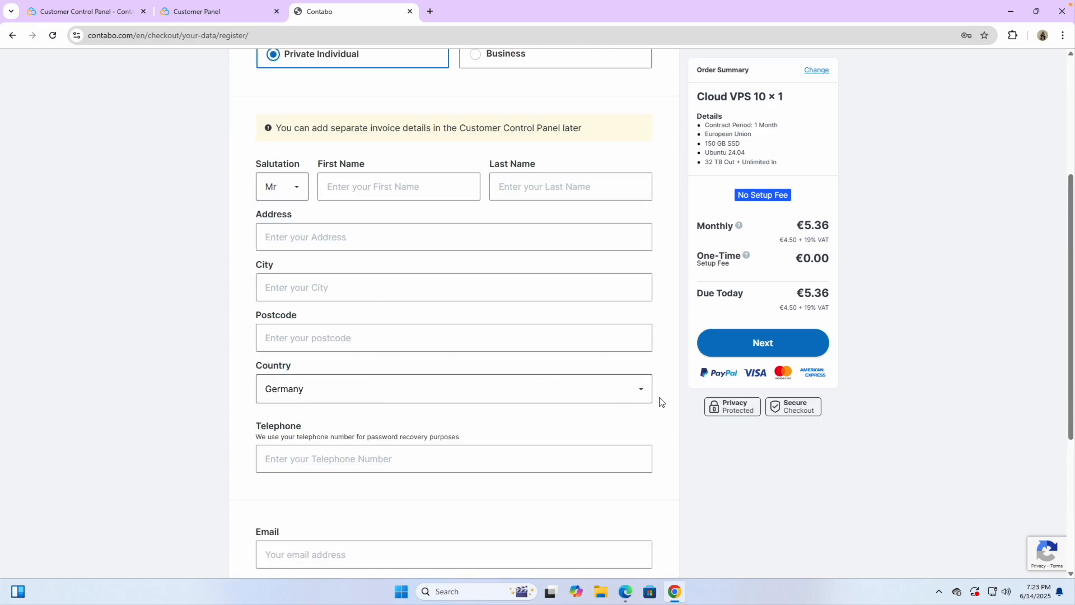
left_click(721, 353)
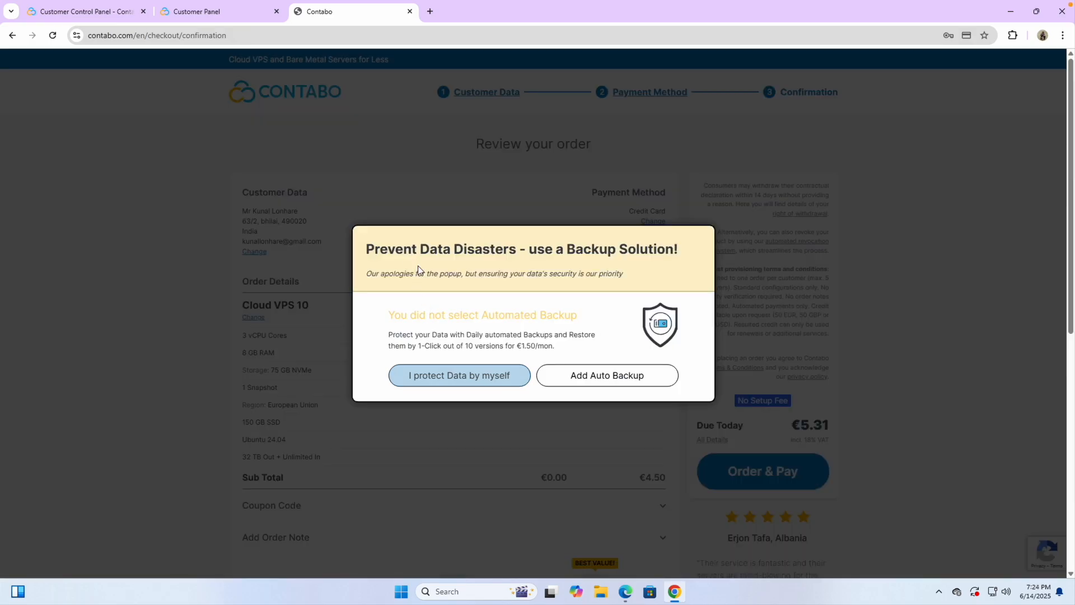
Step: Decline the automated backup add-on and place the €5.31 order
left_click(461, 381)
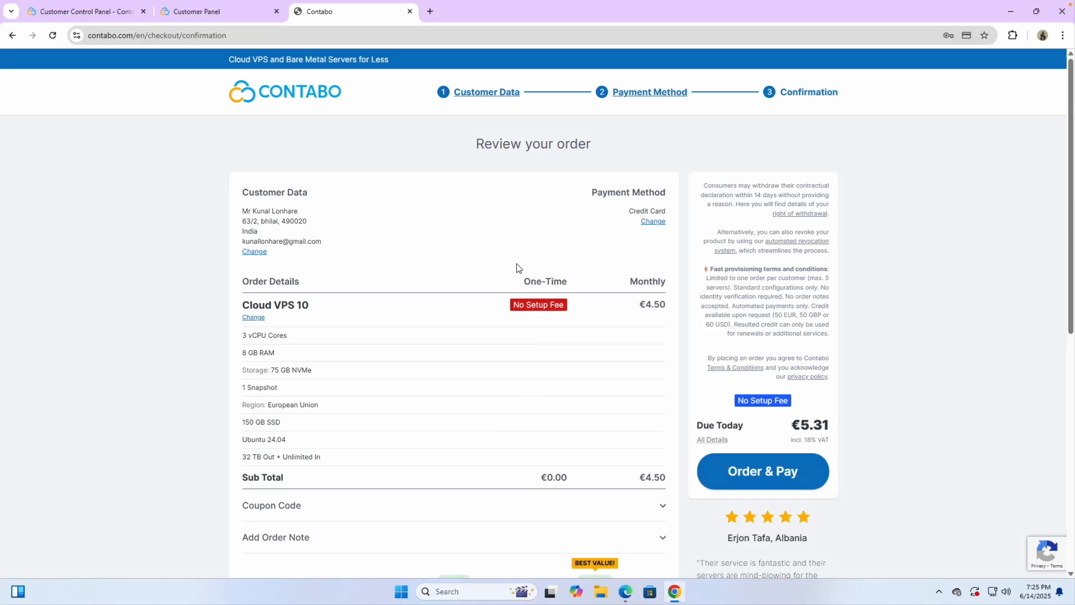
scroll(571, 344, "down", 1)
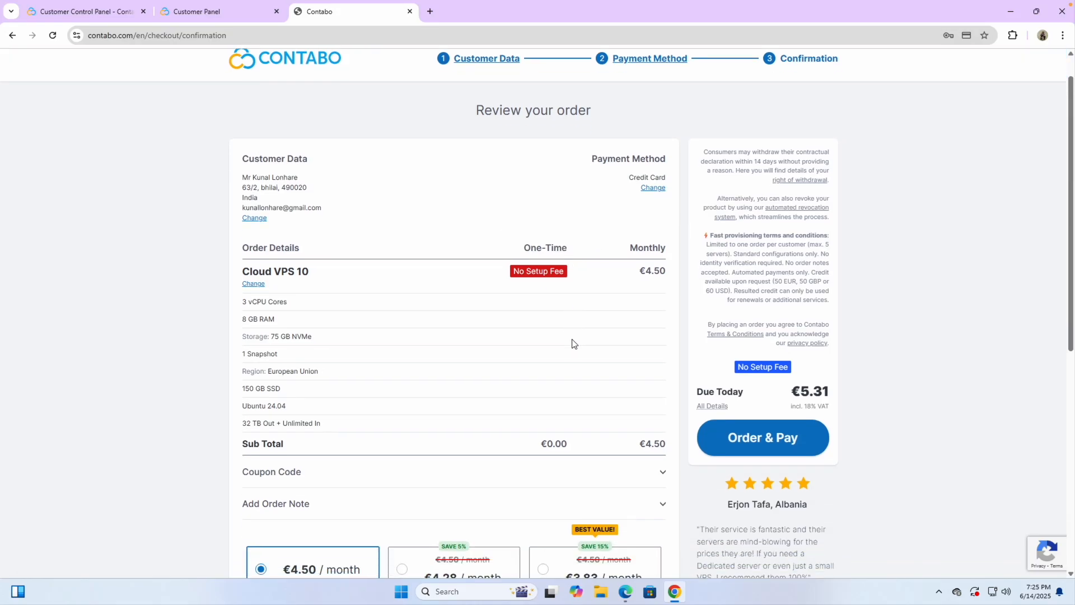
scroll(572, 344, "up", 1)
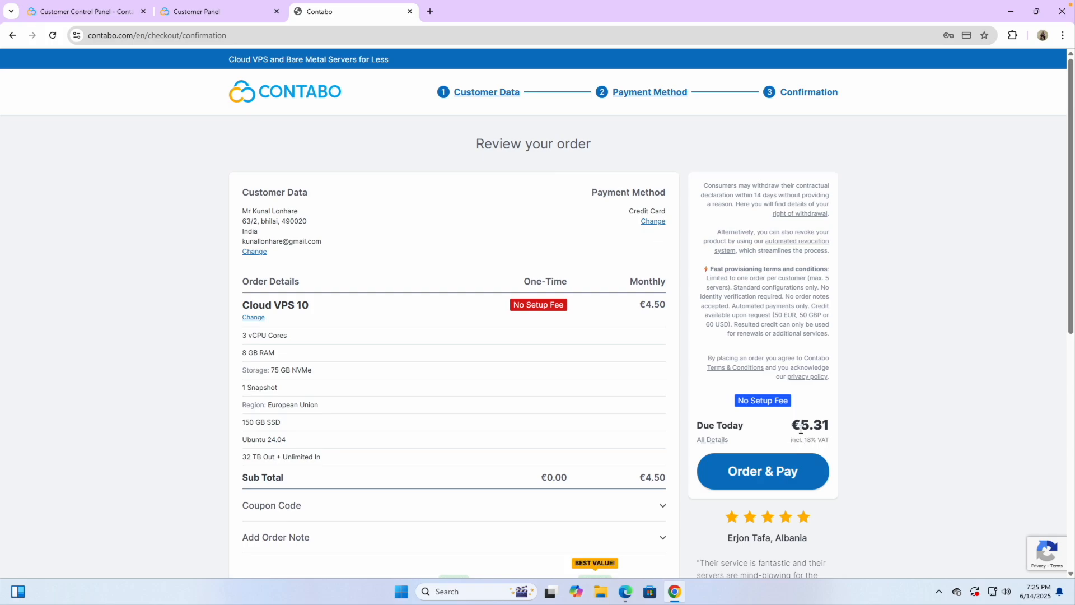
left_click(750, 473)
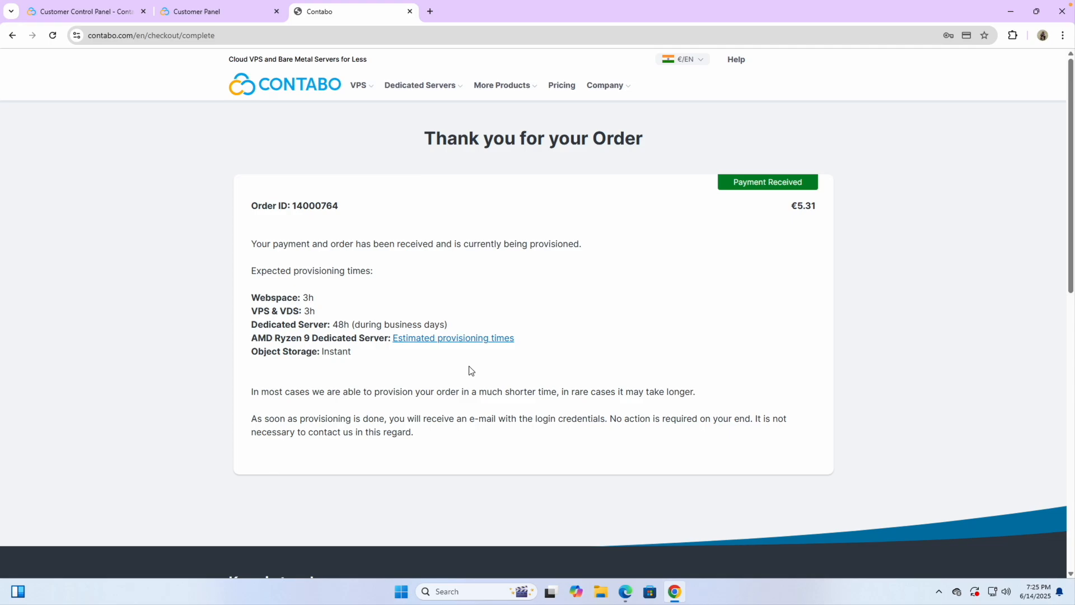
Step: Return to the Customer Panel tab's VPS list
double_click(463, 139)
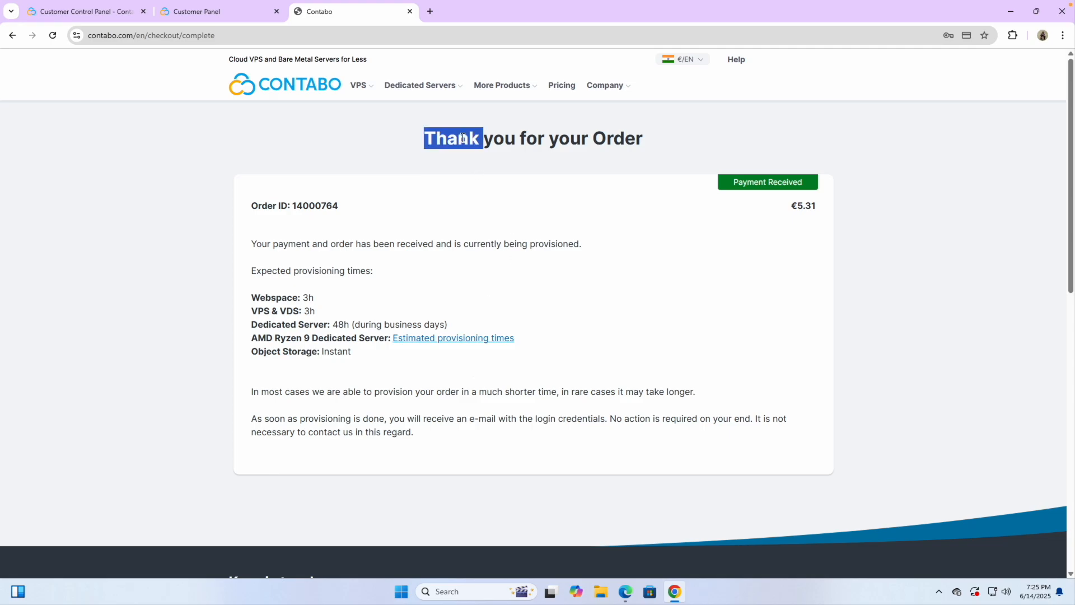
left_click(507, 211)
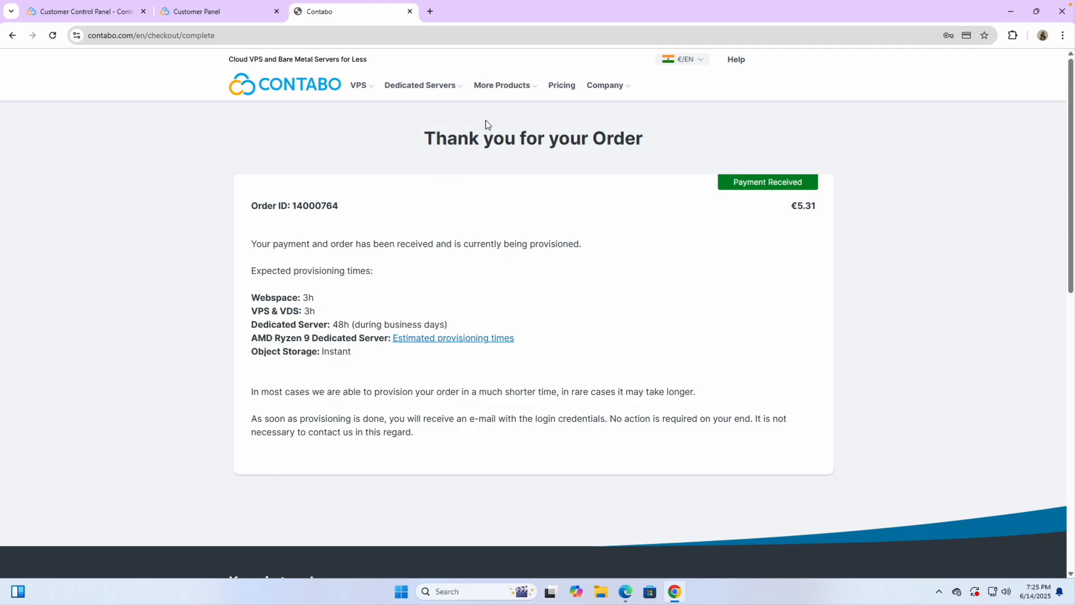
left_click(235, 14)
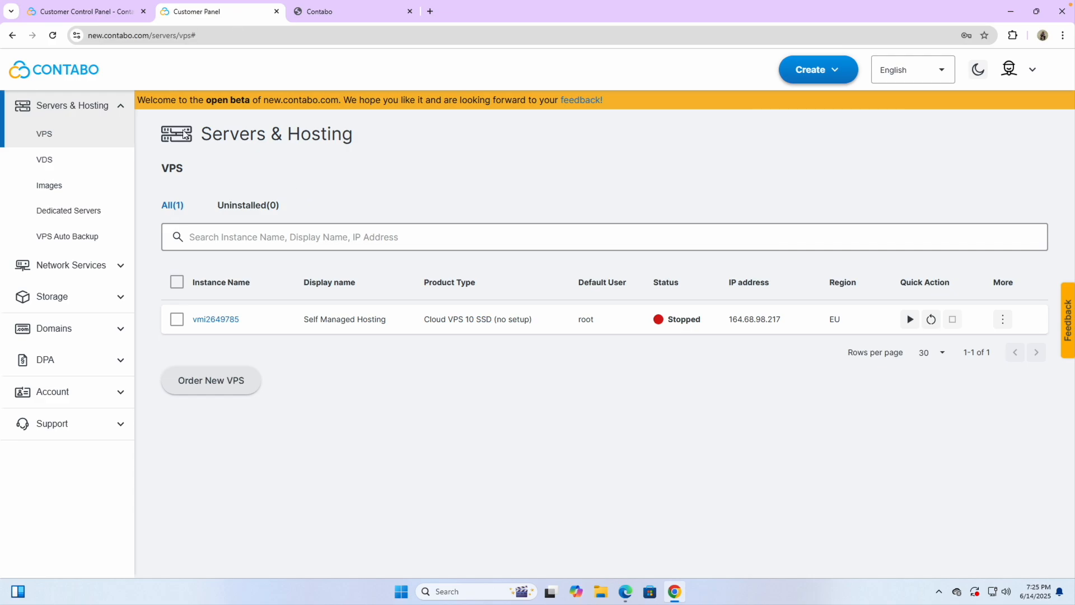
Step: Reload the VPS list and open the Gmail inbox in a new tab
left_click(52, 35)
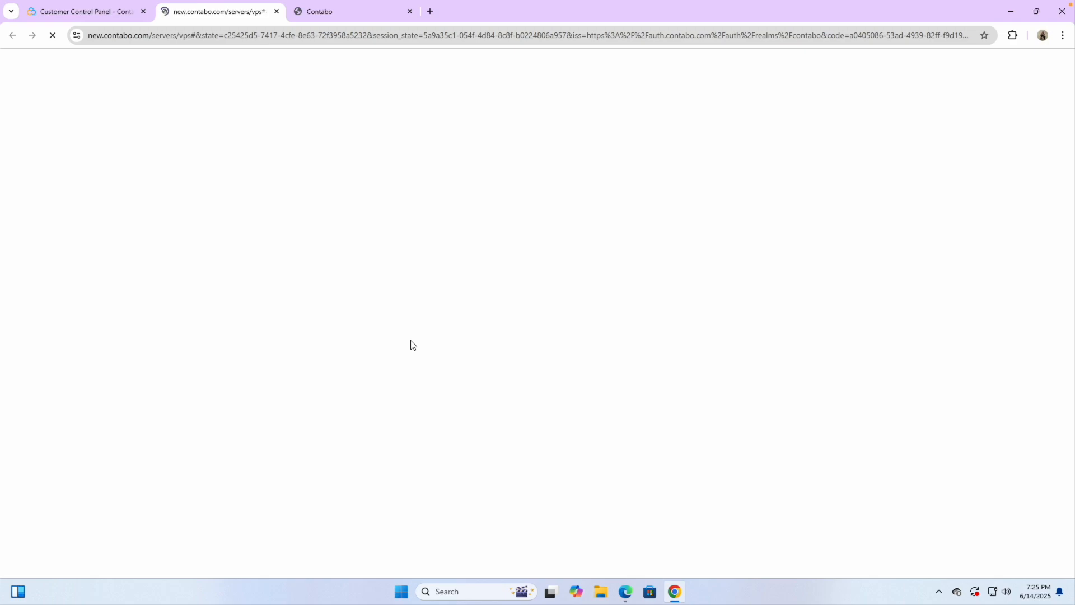
left_click(430, 12)
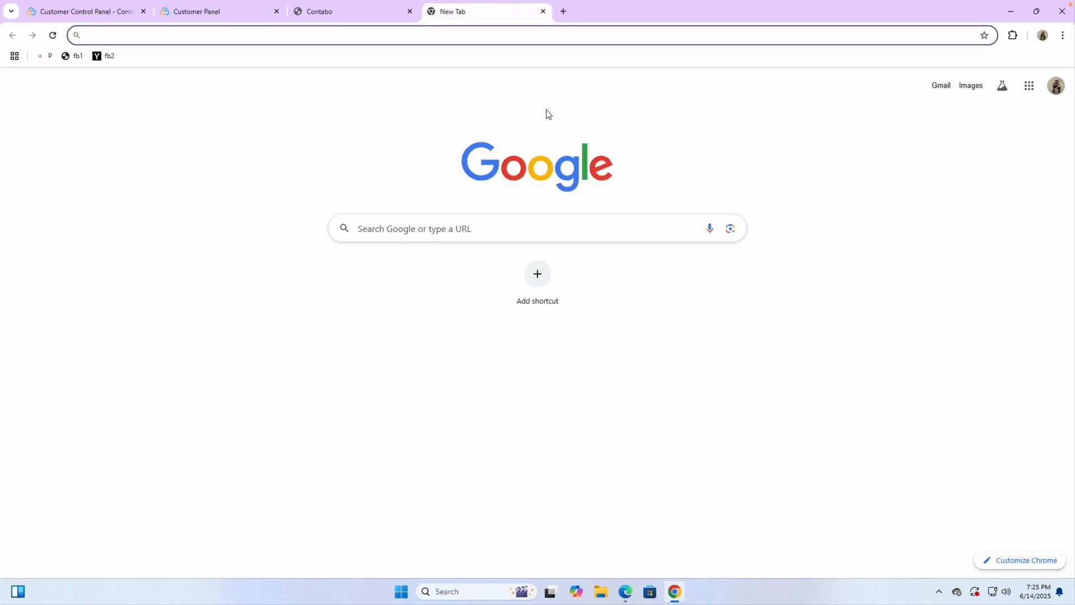
left_click(941, 87)
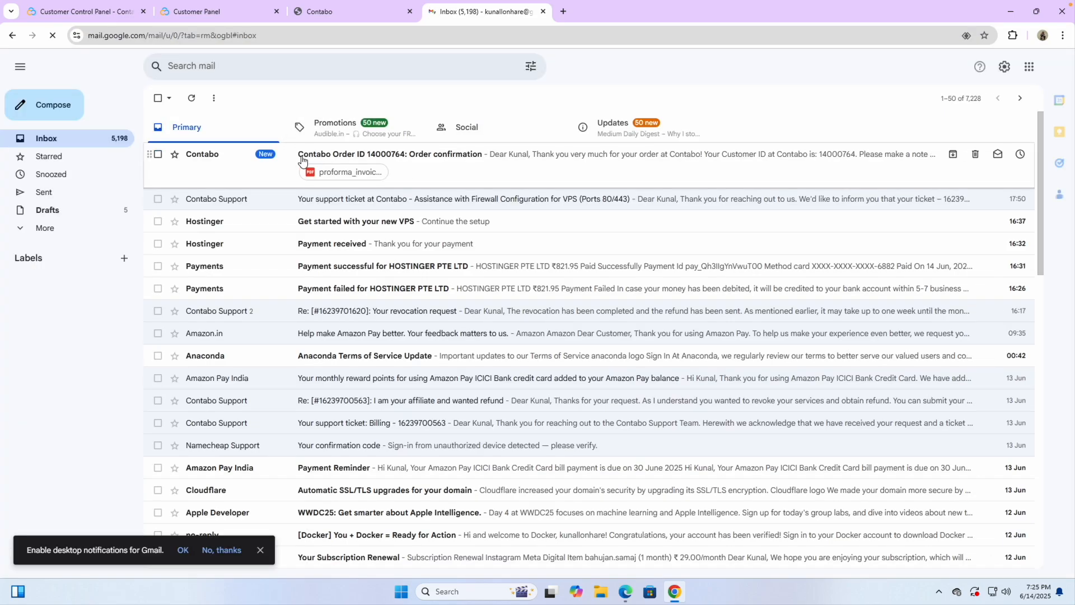
Step: Reload the VPS list, read the Contabo login data email, then open the new server's details
left_click(215, 12)
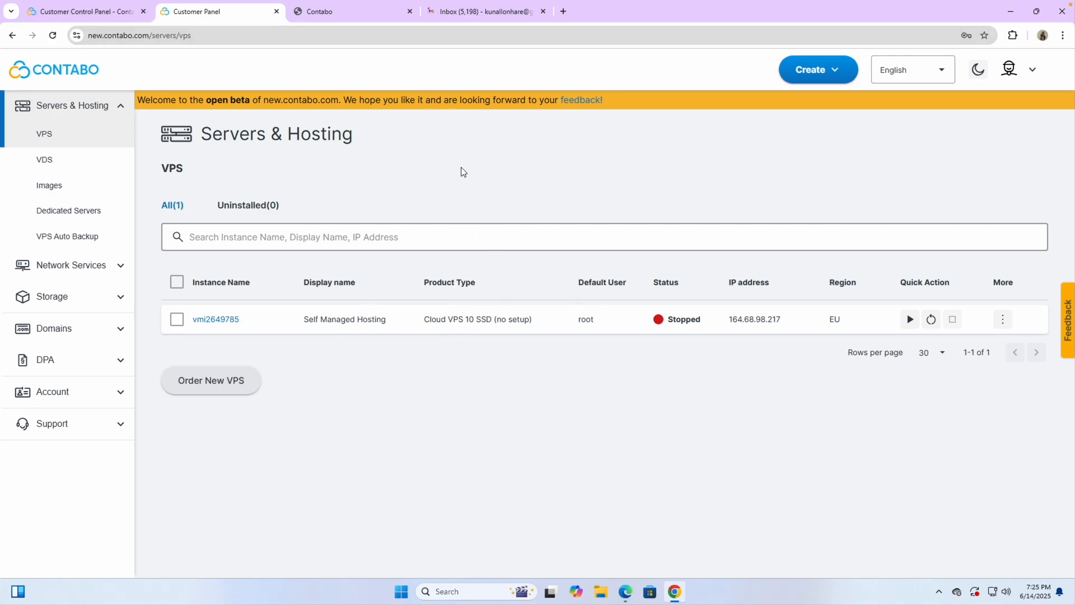
left_click(53, 36)
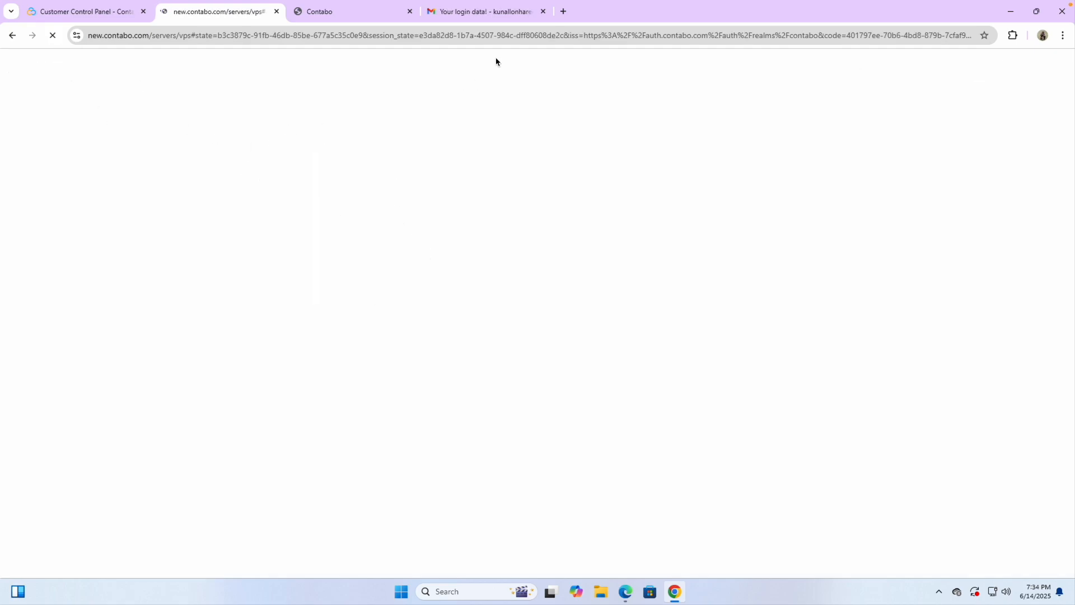
left_click(452, 19)
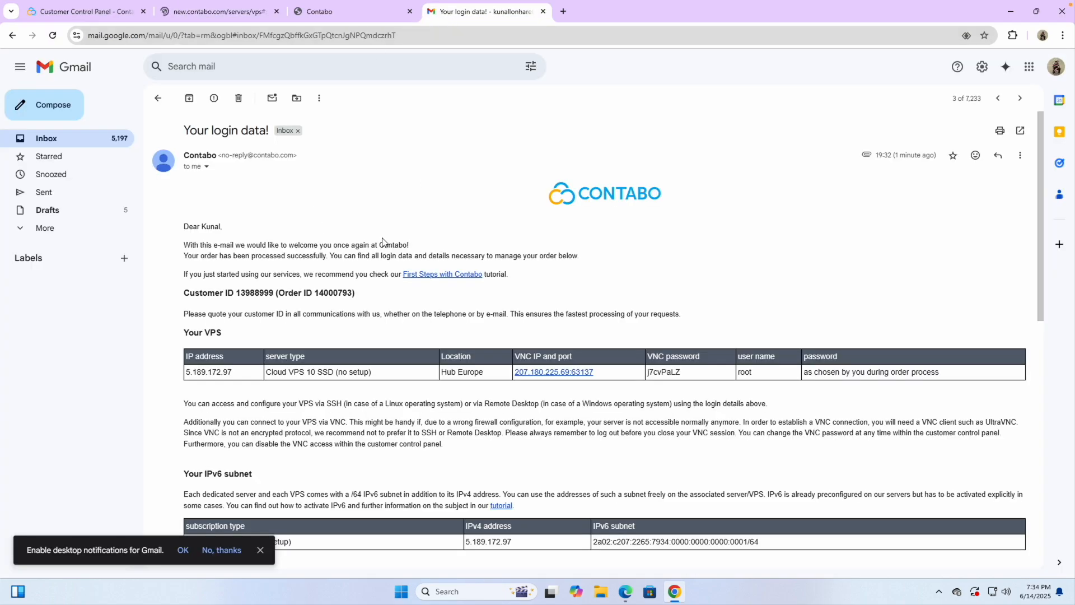
left_click(209, 16)
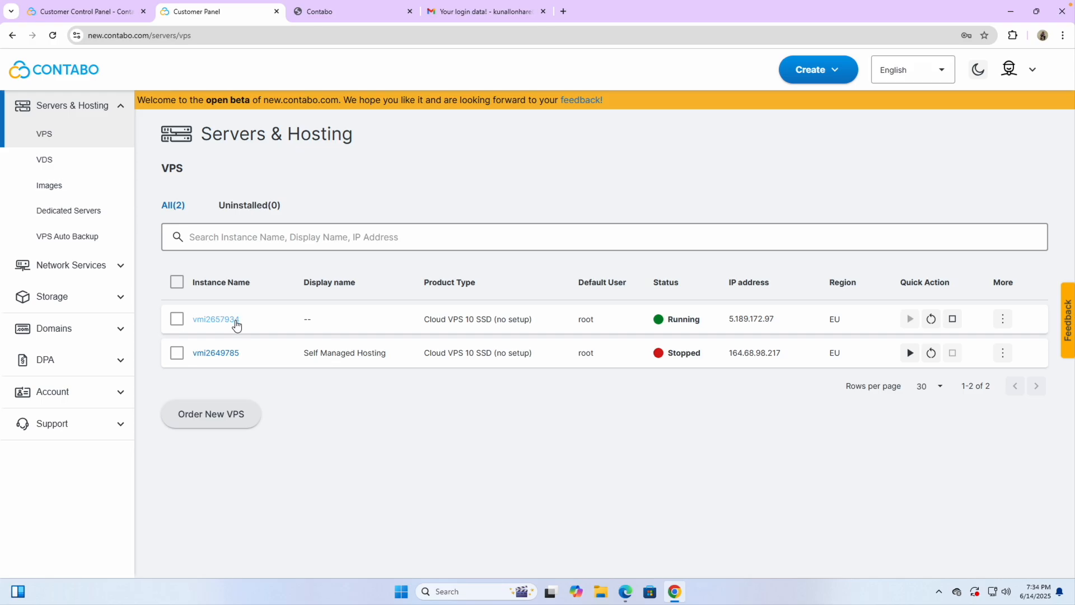
left_click(222, 321)
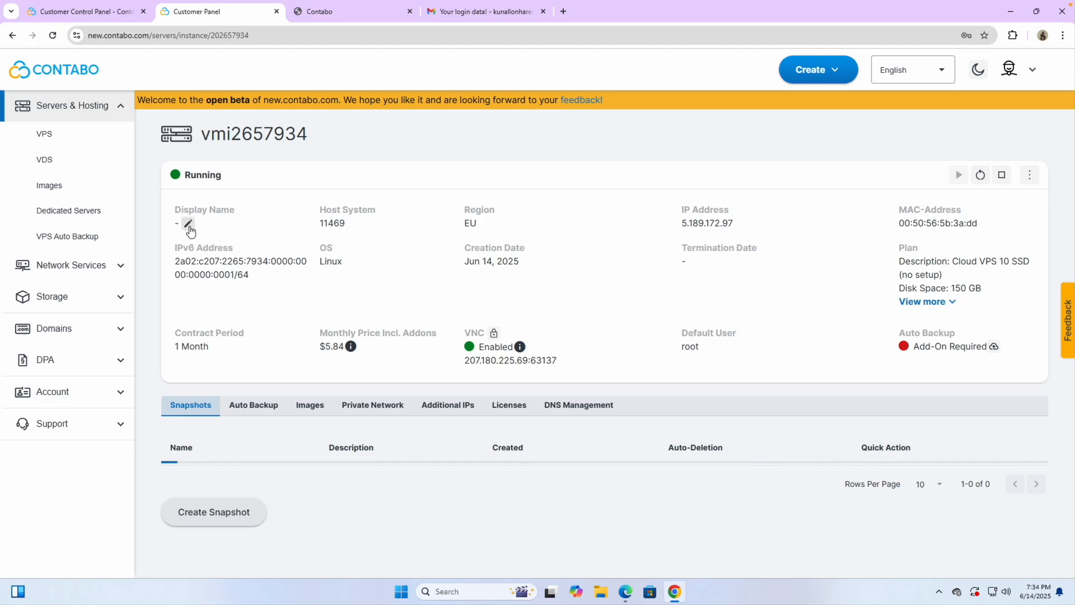
Step: Rename the new server 'Coolify VPS Hosting', return to the VPS list, then click below the notepad's root password
left_click(189, 223)
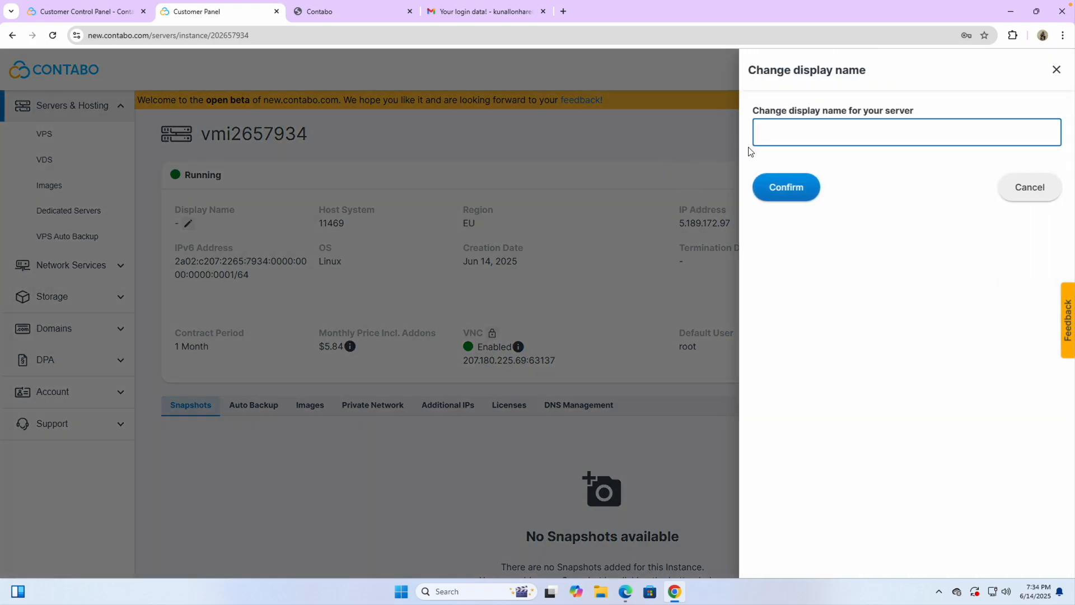
type("Coolify VPS Hosting")
left_click(783, 188)
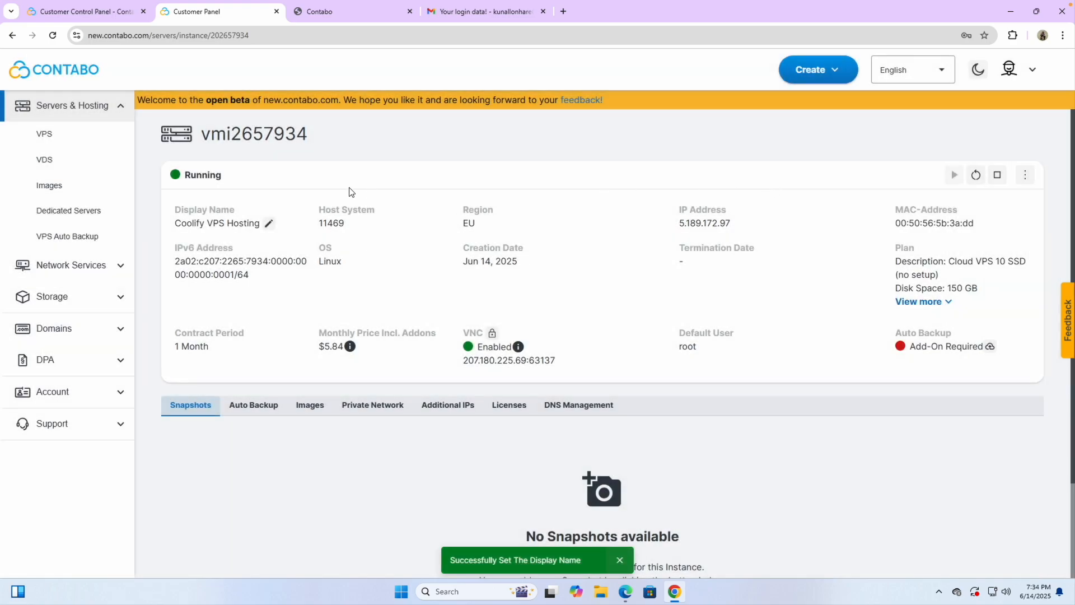
left_click(74, 136)
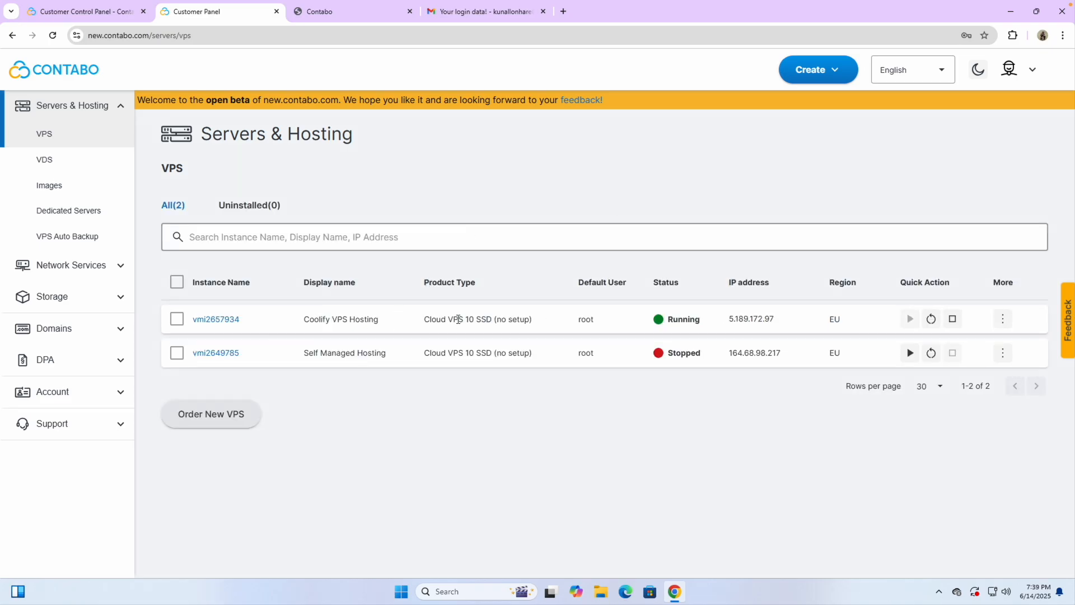
mouse_move(802, 322)
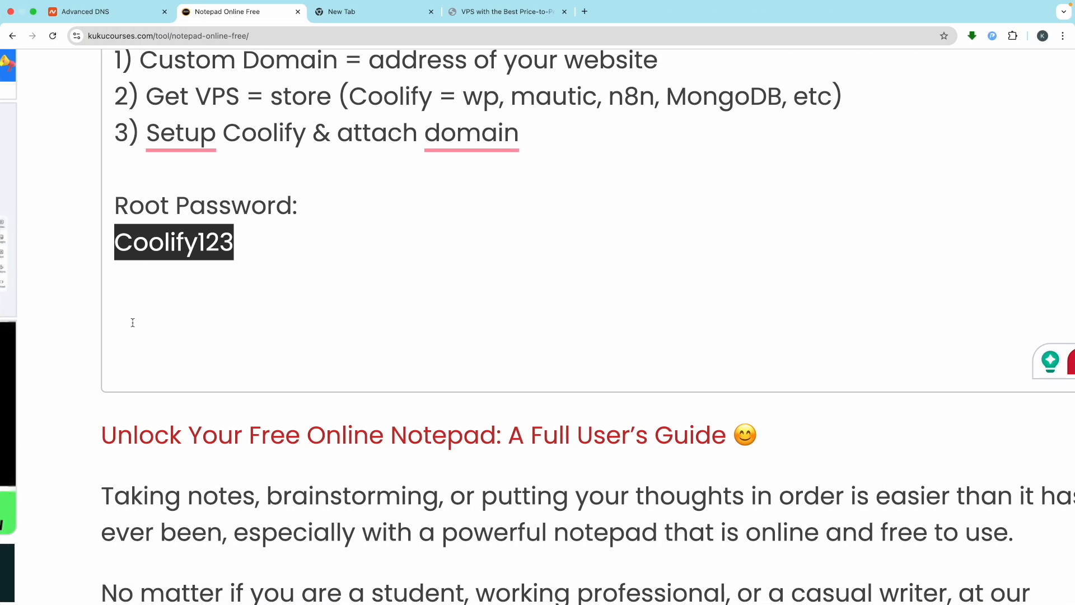
left_click(133, 323)
Step: Type 'Ip Address:' below the root password and paste 5.189.172.97 beneath it
type("Ip Address")
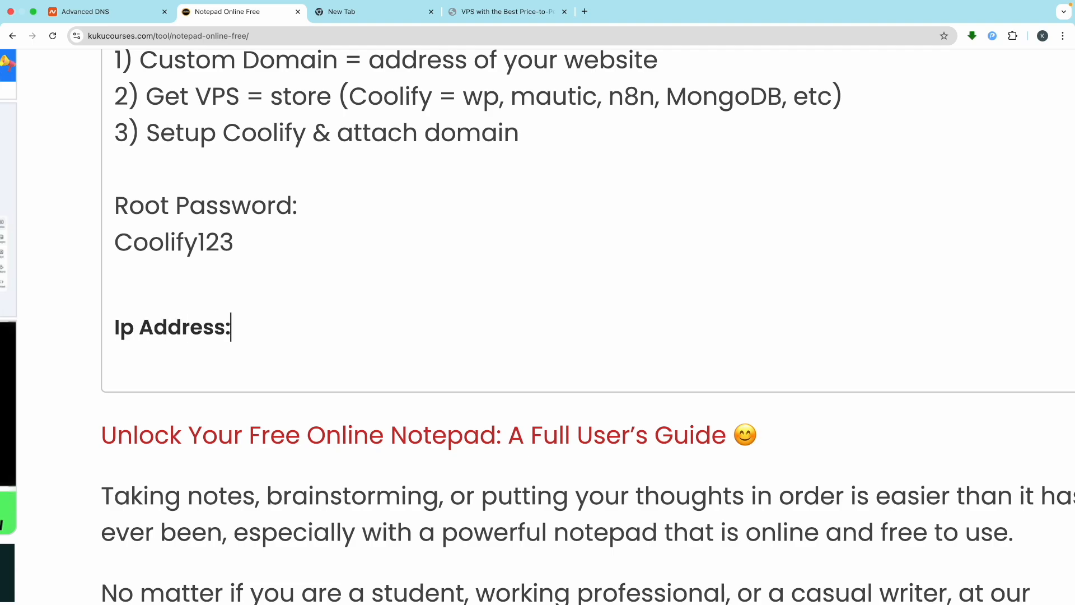
type(":")
key("Return")
key("super+v")
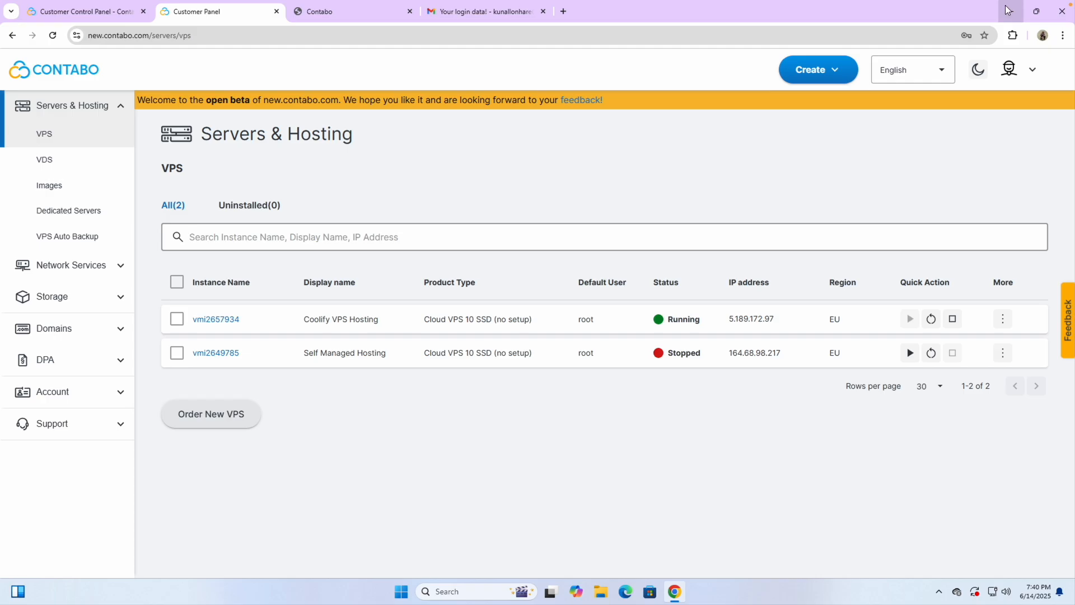
Step: Search Google for 'termius' in a new tab and open the Termius website
left_click(563, 11)
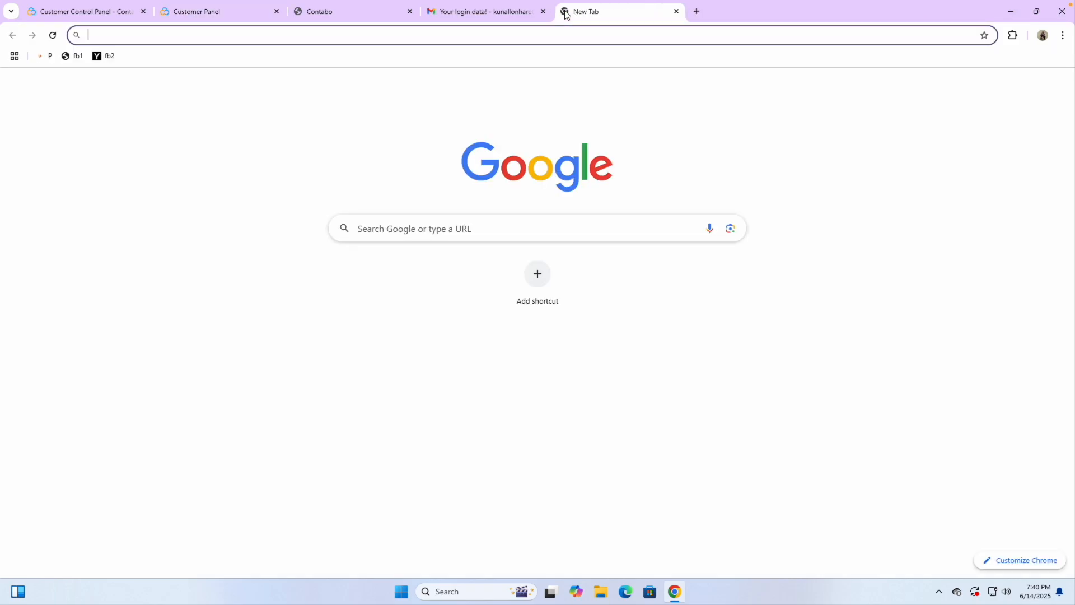
type("termi")
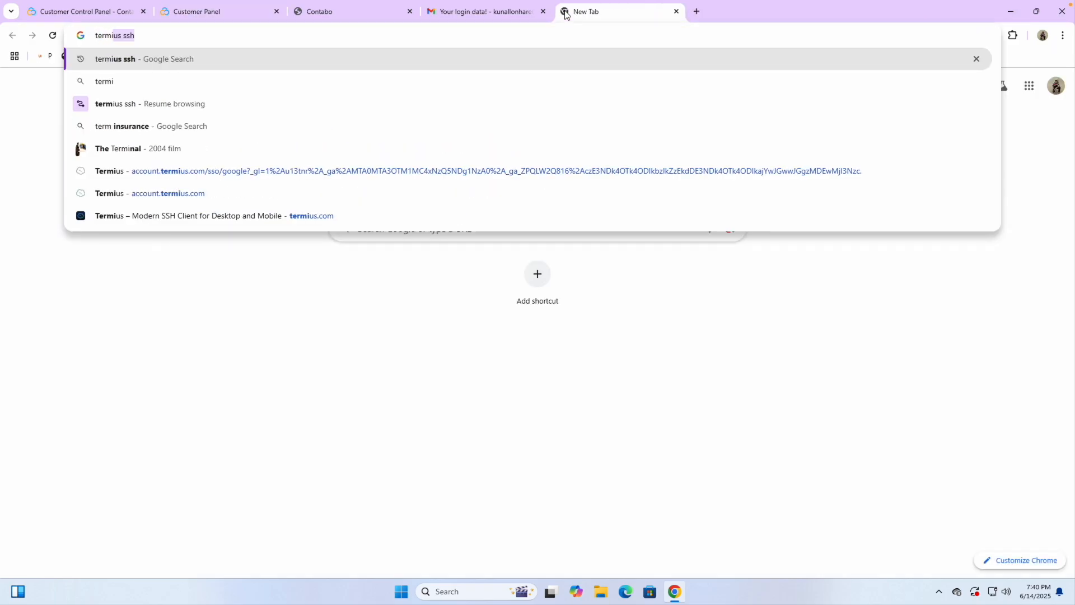
type("us")
key("Delete")
key("Return")
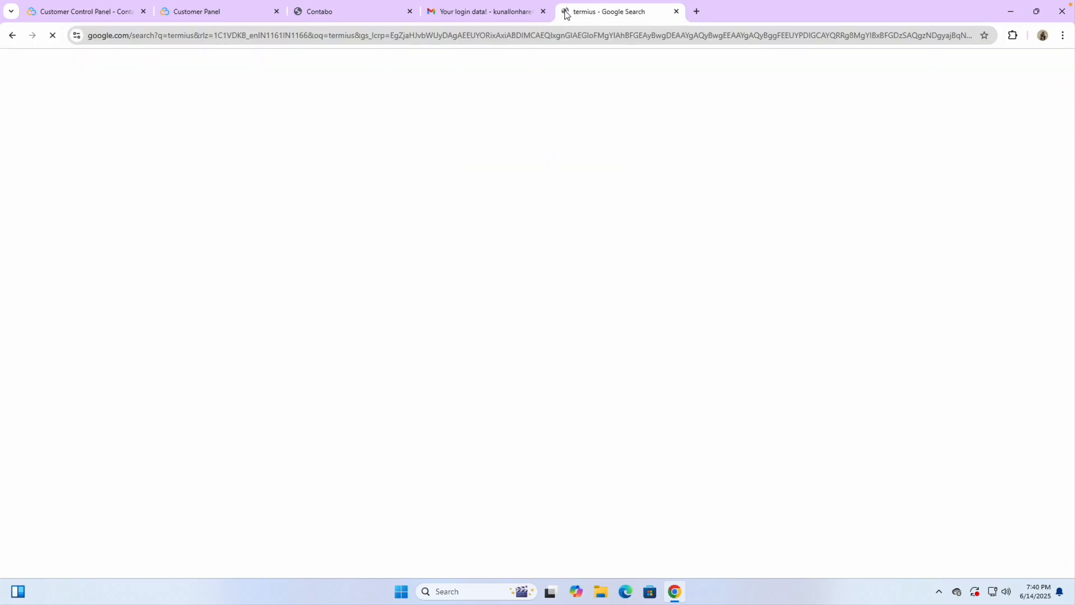
scroll(175, 167, "up", 5)
scroll(175, 167, "down", 5)
left_click(202, 169)
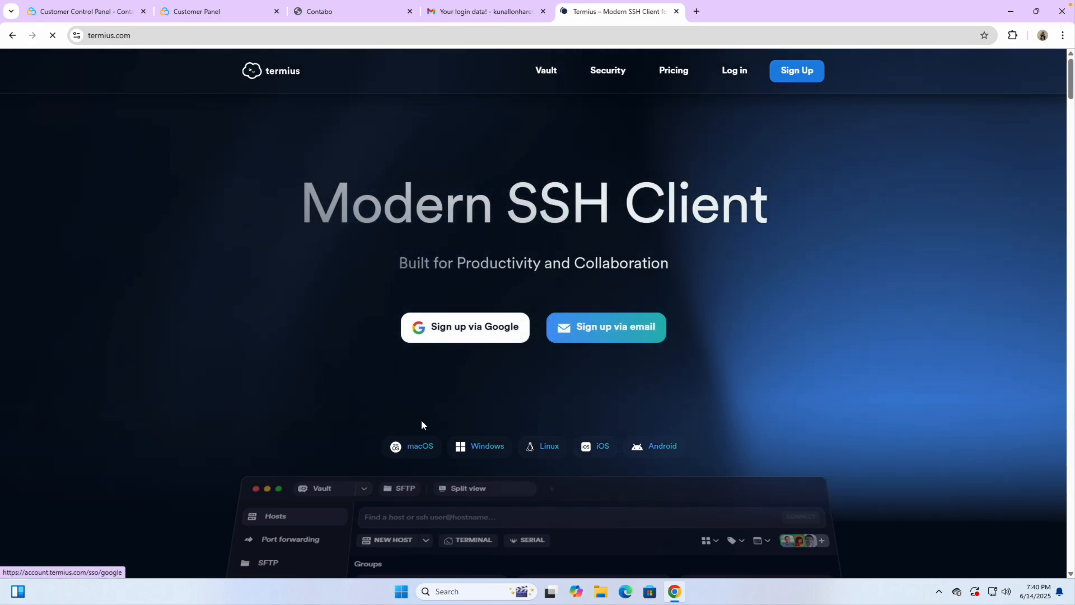
Step: Log in to the Termius account and review its Devices and download links
scroll(422, 450, "up", 5)
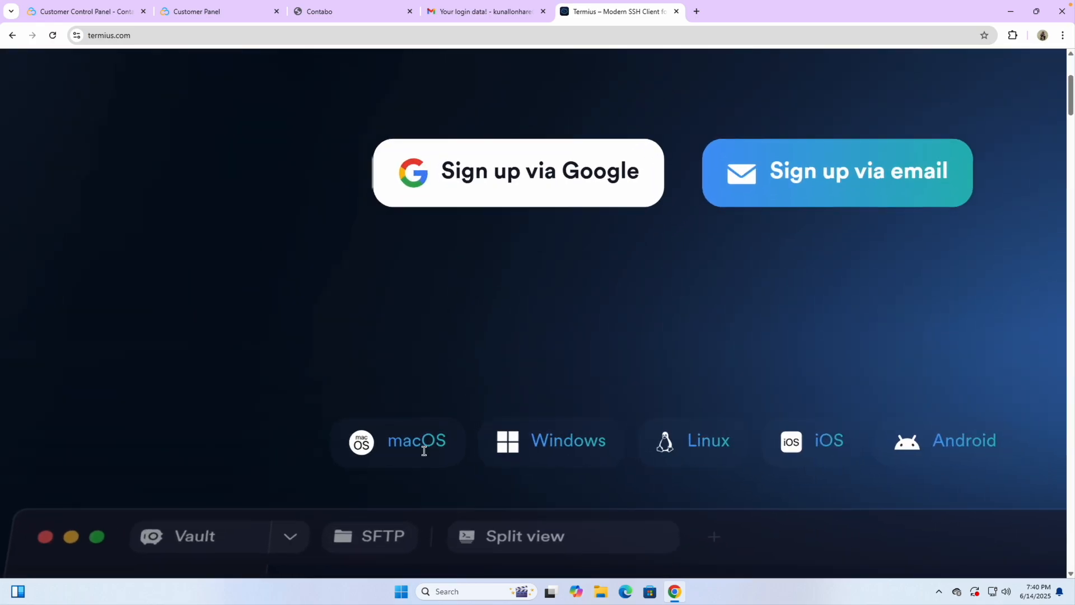
scroll(510, 448, "right", 2)
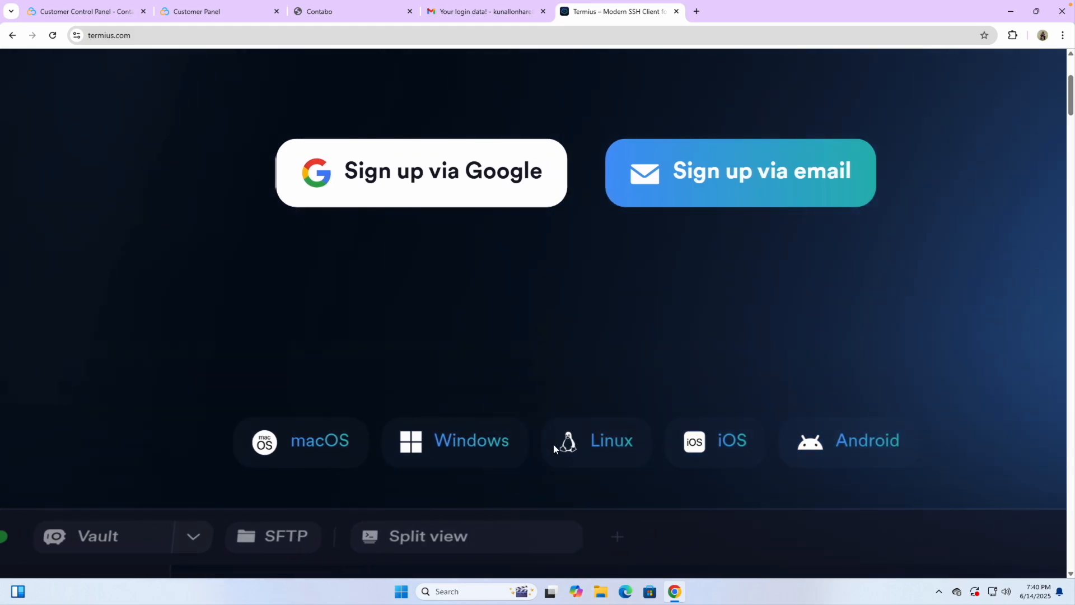
scroll(658, 352, "down", 5)
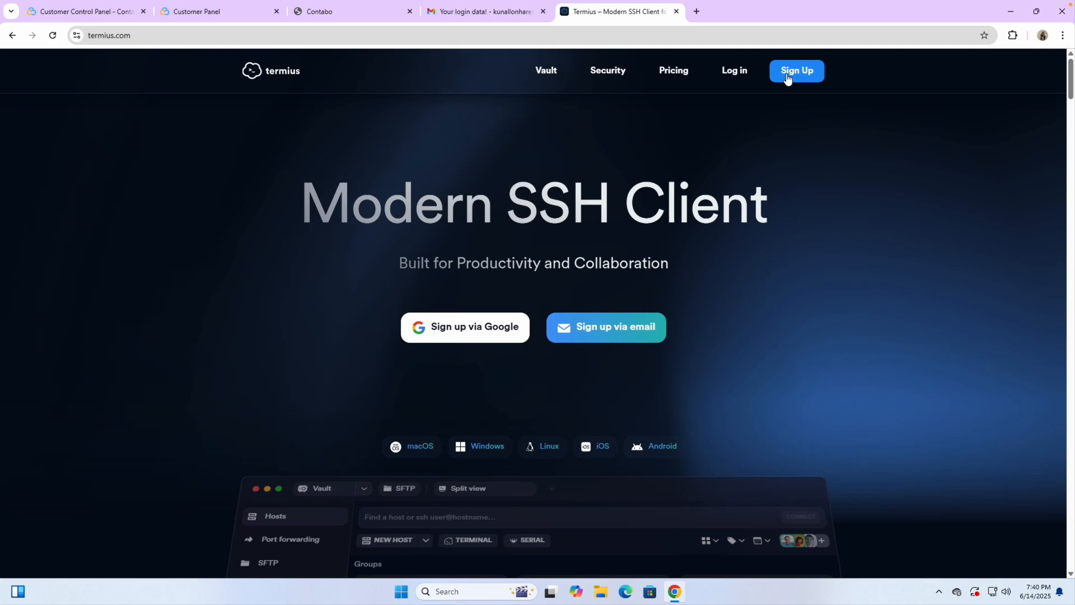
left_click(729, 71)
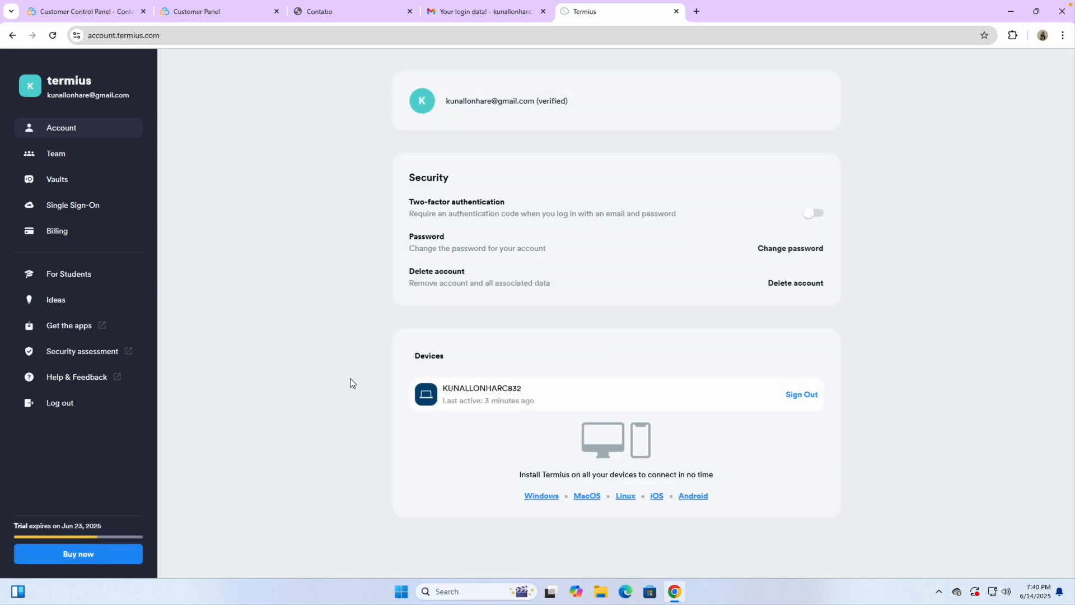
scroll(593, 507, "up", 5)
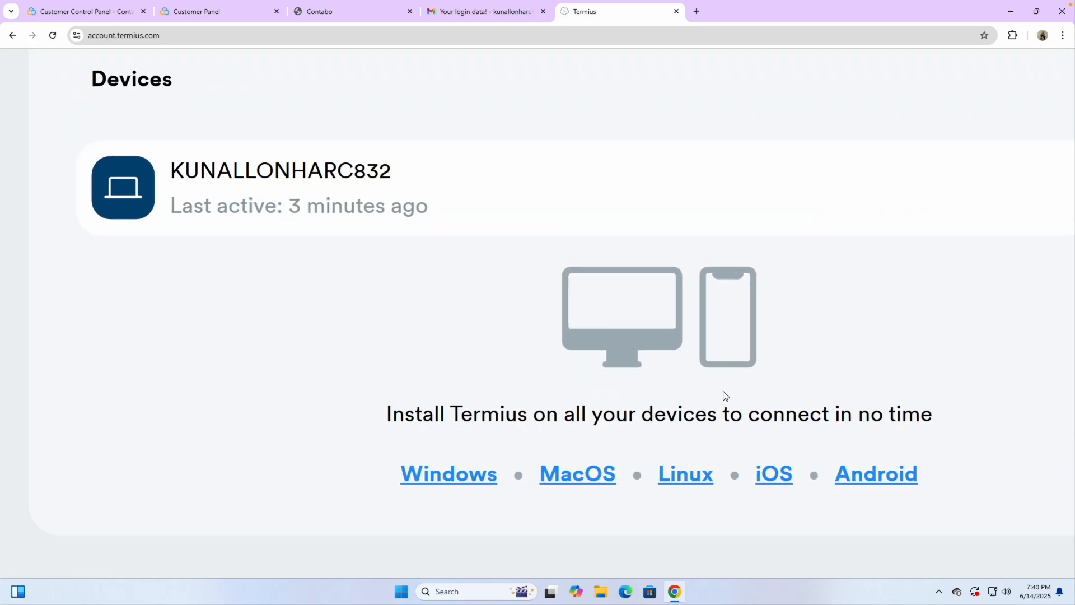
scroll(724, 396, "down", 5)
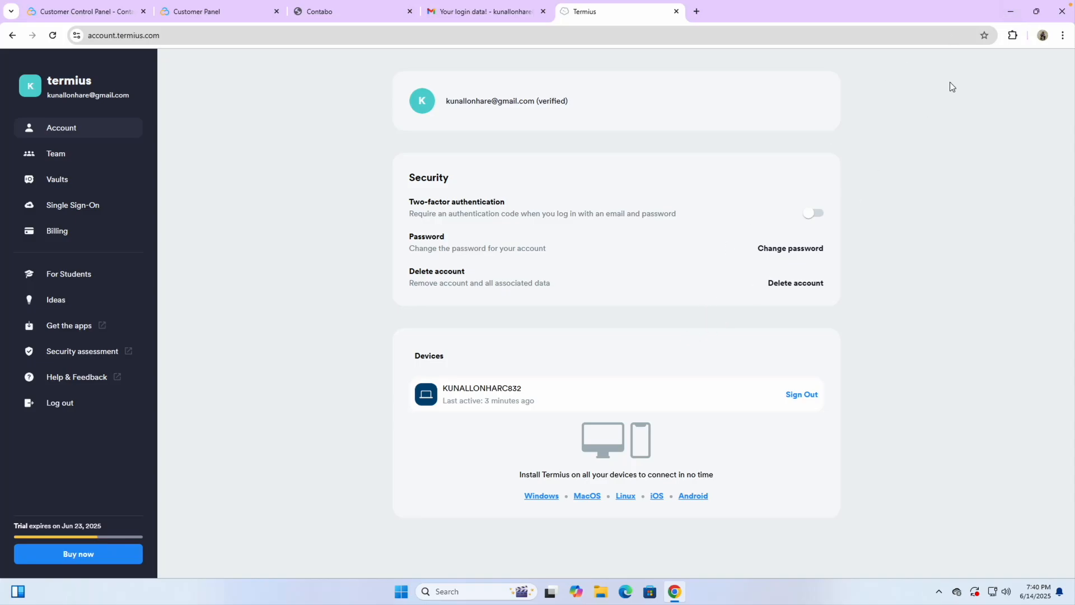
Step: Close the Termius tab and minimize Chrome to show the Windows desktop
left_click(677, 12)
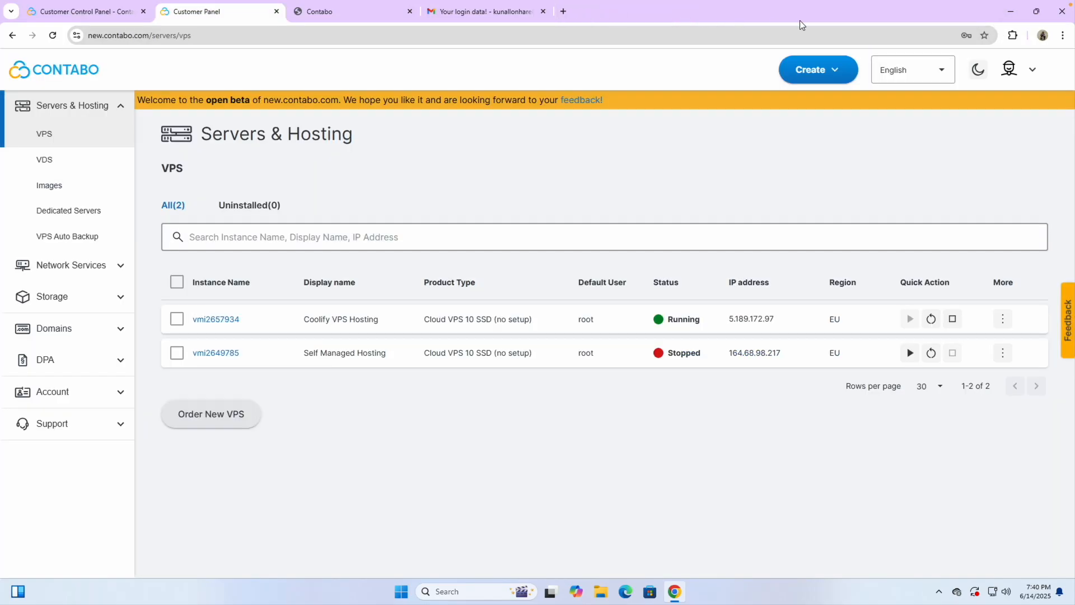
left_click(1011, 11)
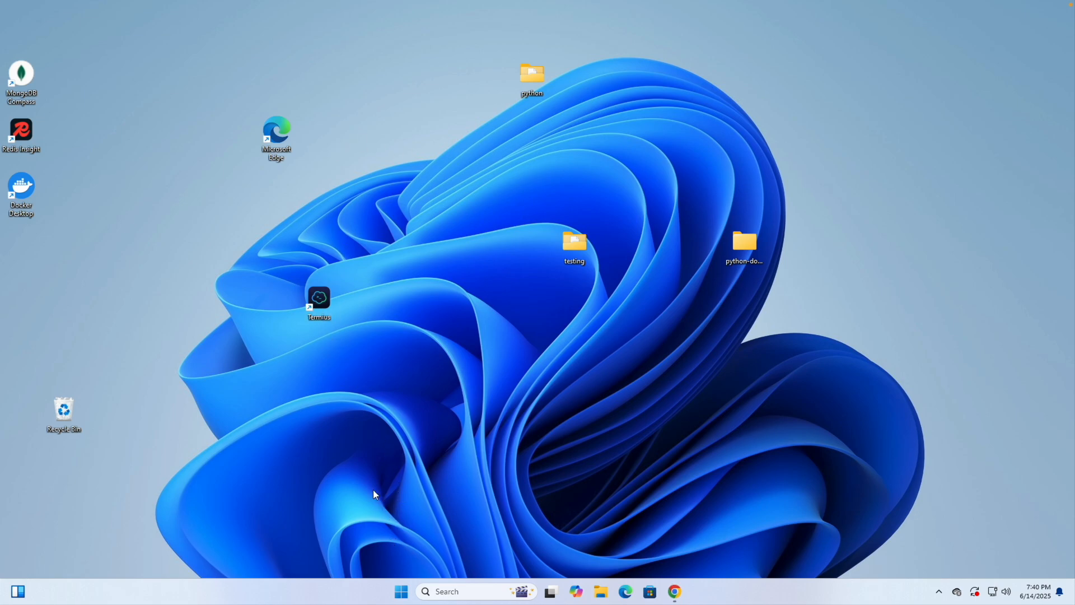
key("ctrl+Left")
left_click(947, 8)
key("ctrl+Right")
Step: Launch the Termius desktop app from the Start menu search 'te'
left_click(402, 592)
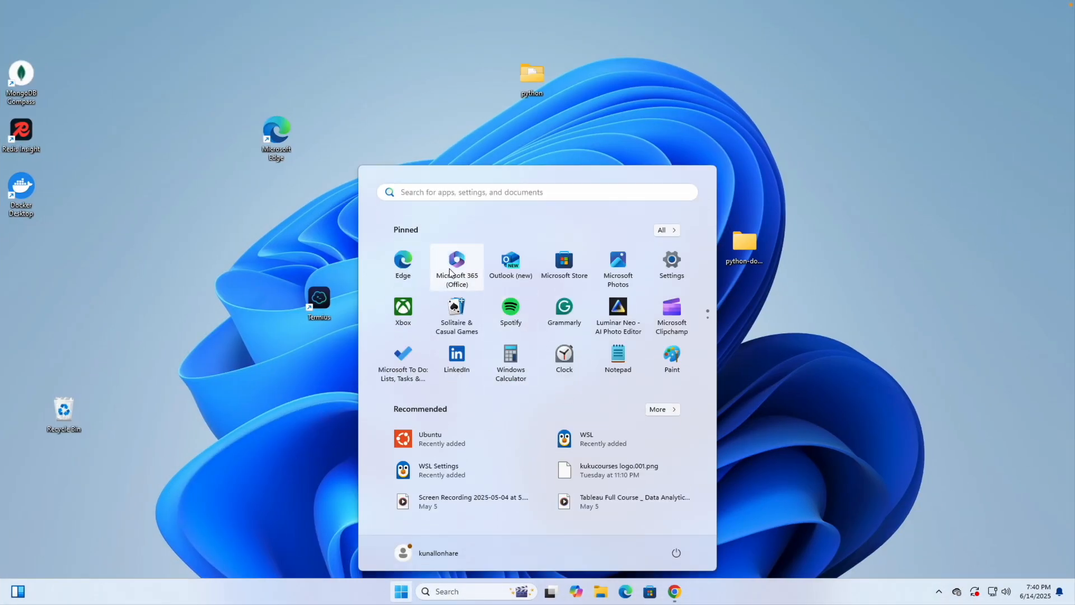
type("te")
left_click(391, 285)
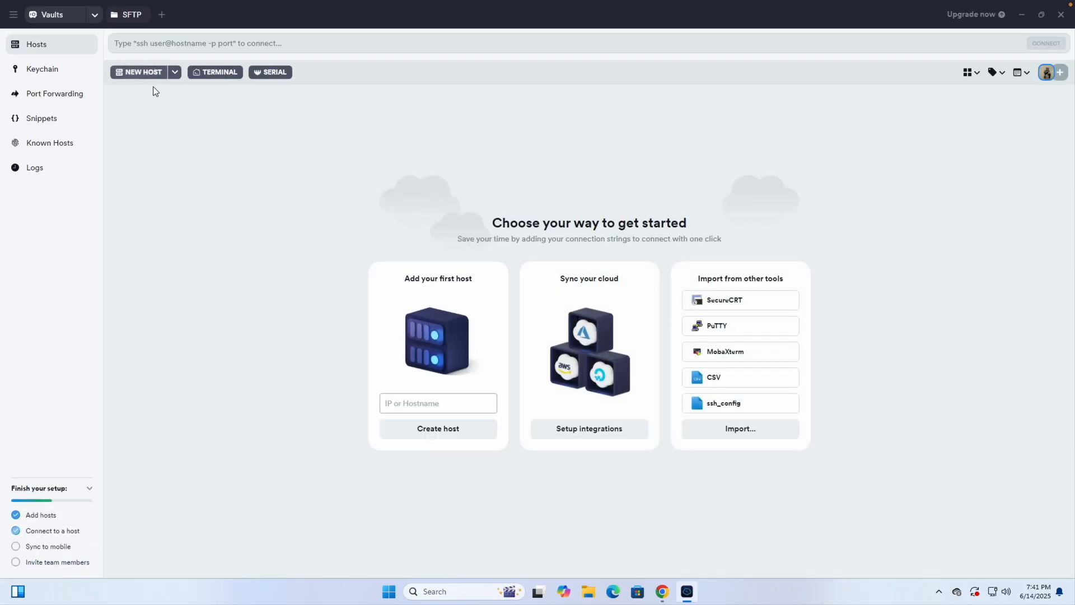
Step: Add a Termius host with address 5.189.172.97 and label 'Coolify Server'
left_click(133, 70)
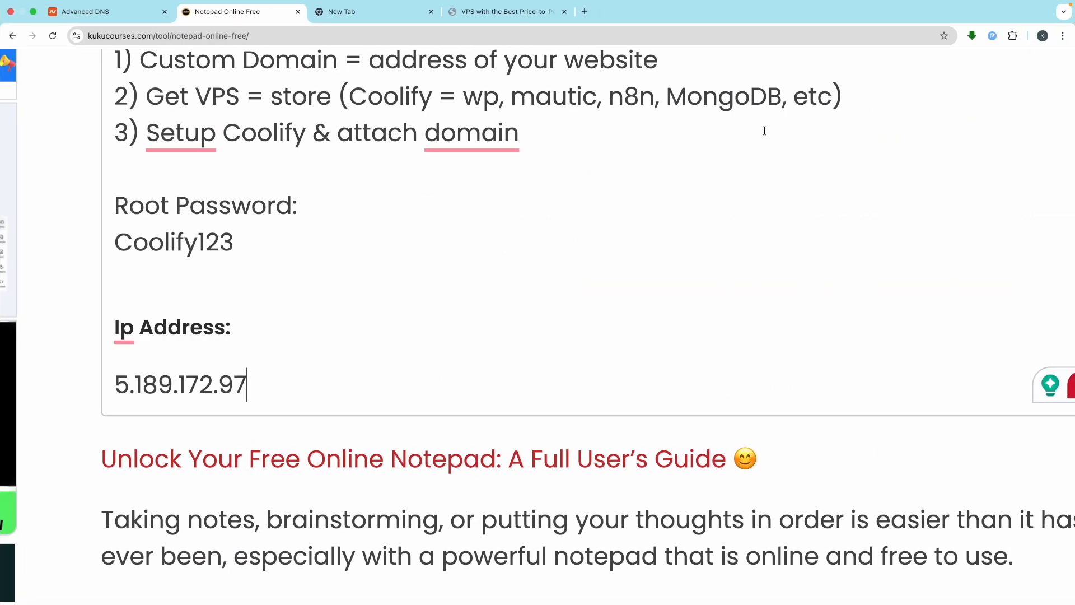
left_click(254, 392)
left_click_drag(157, 392, 110, 384)
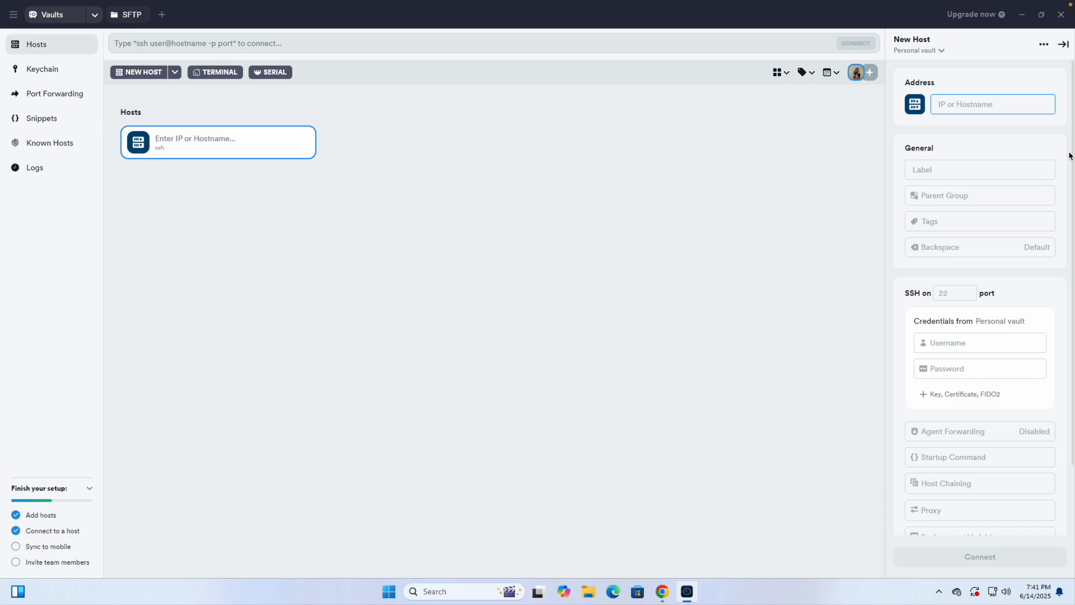
key("ctrl+v")
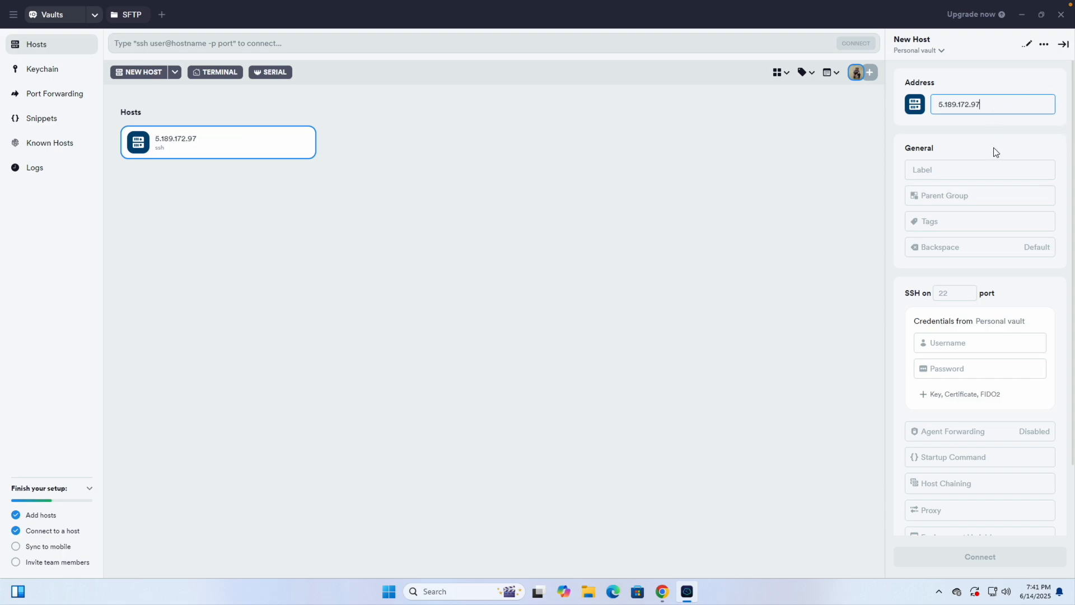
left_click(955, 170)
type("Coolify Server")
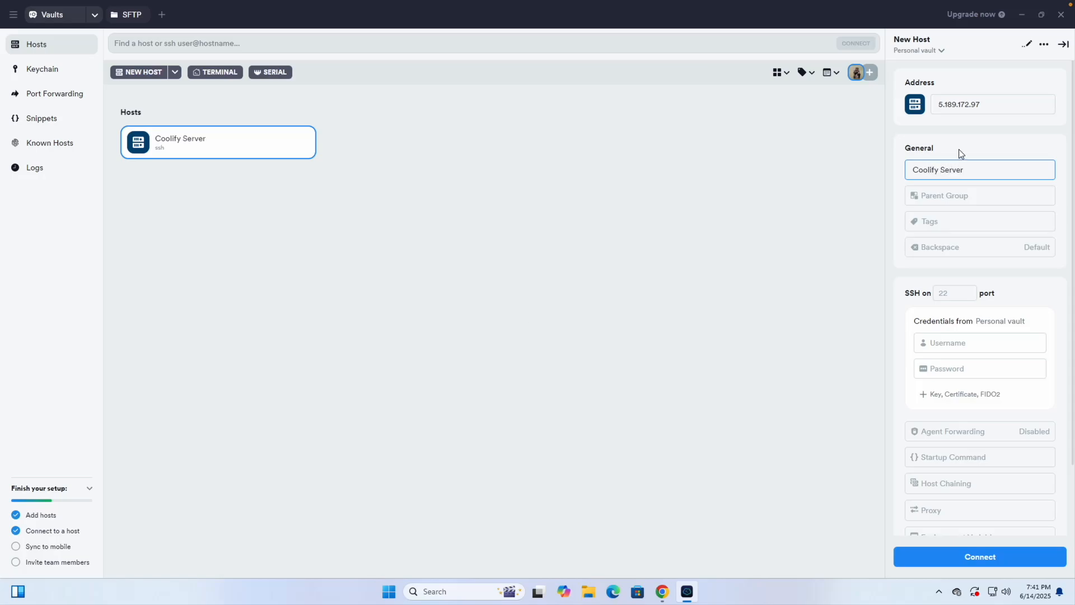
left_click(959, 149)
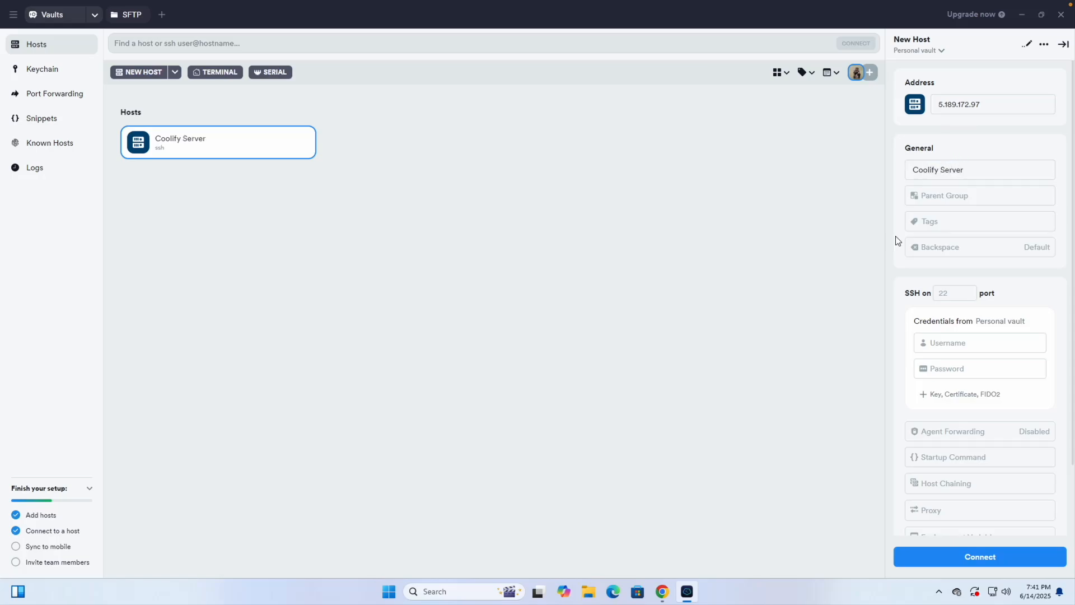
Step: Connect to Coolify Server as root, accepting the host key and pasting the root password
left_click(972, 553)
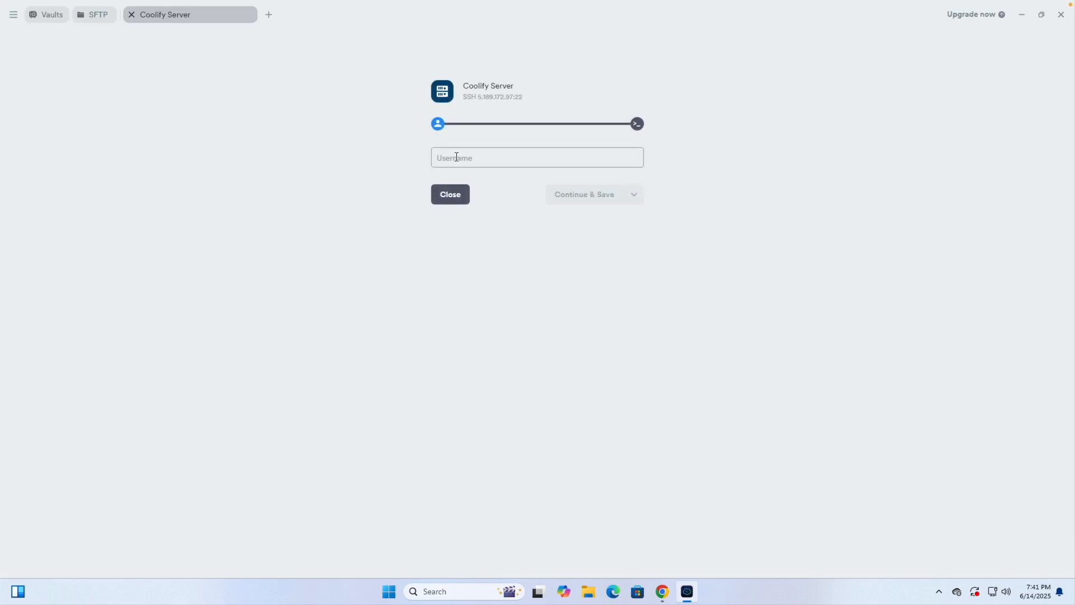
left_click(457, 157)
type("root")
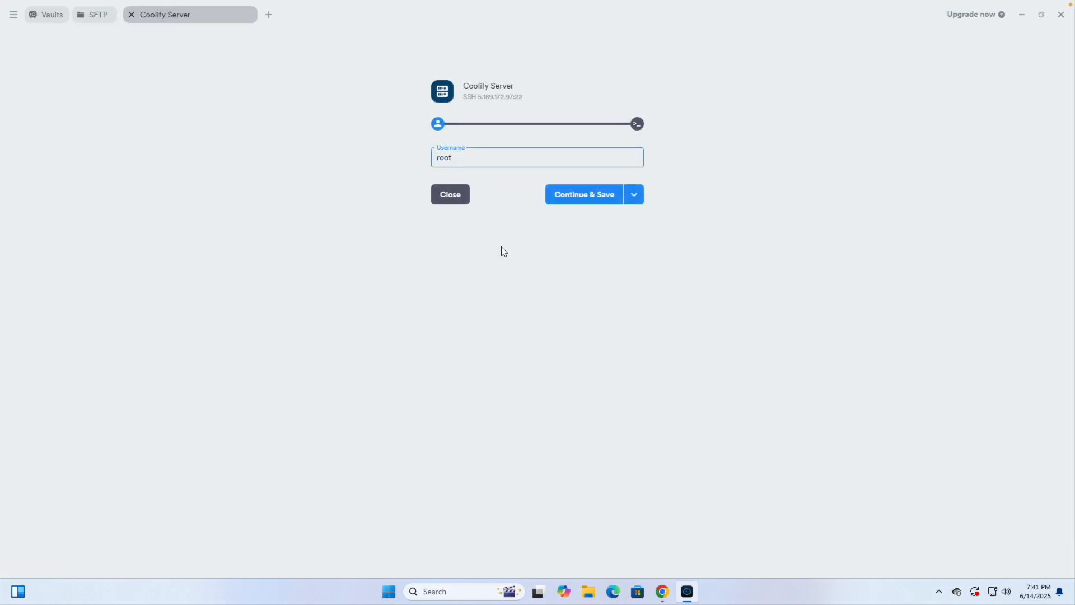
left_click(598, 196)
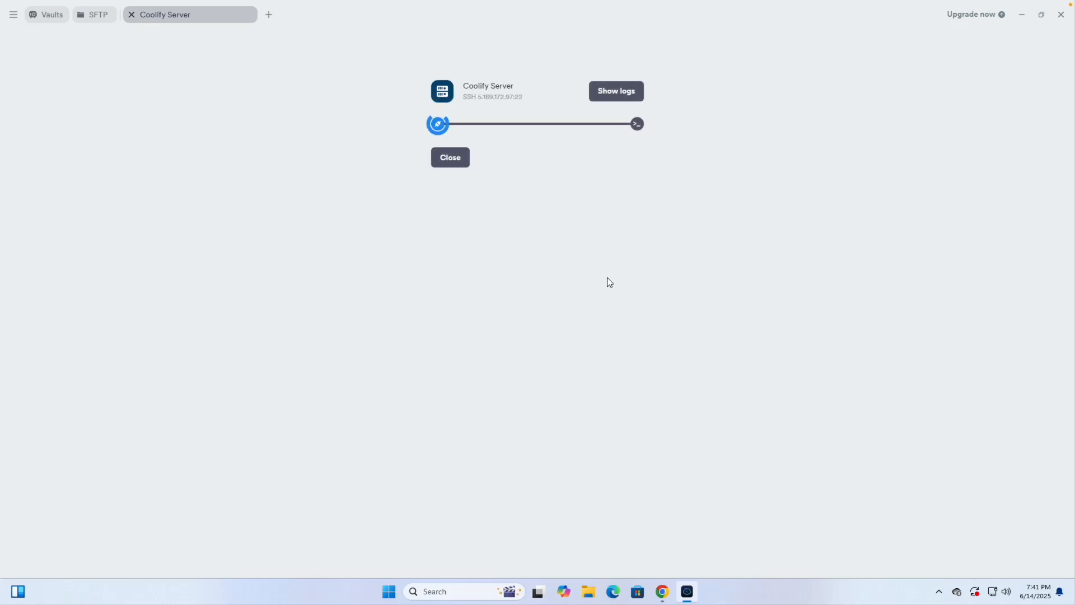
left_click(589, 298)
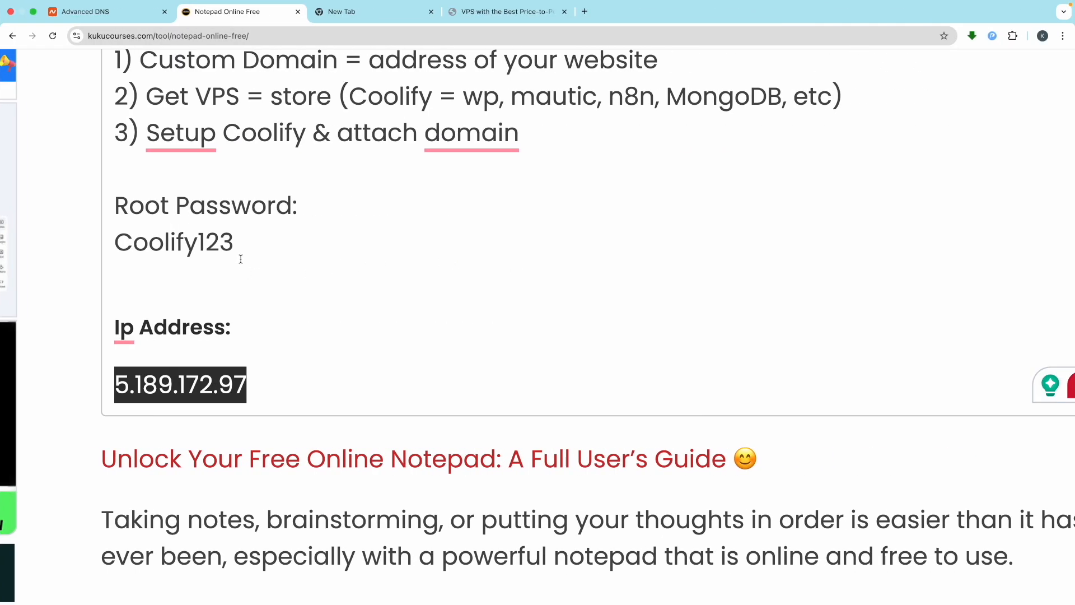
left_click_drag(234, 241, 108, 240)
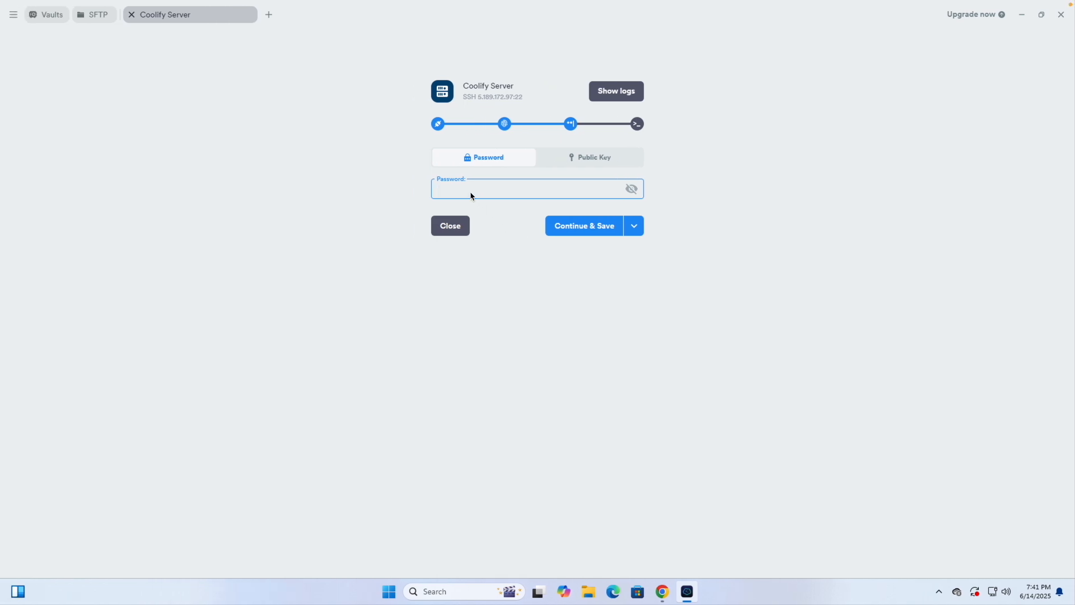
key("ctrl+v")
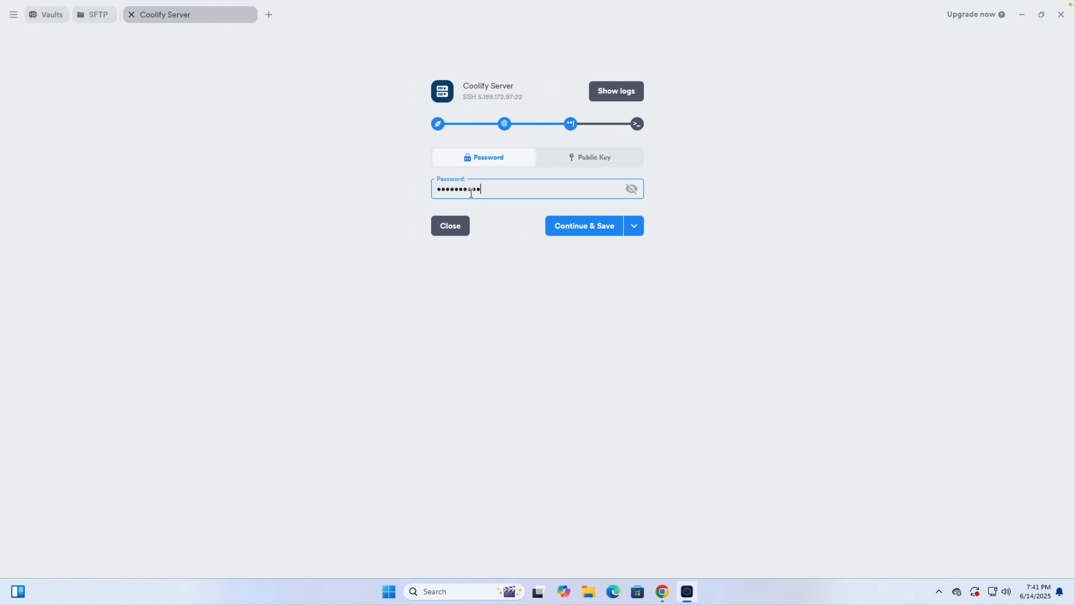
left_click(597, 226)
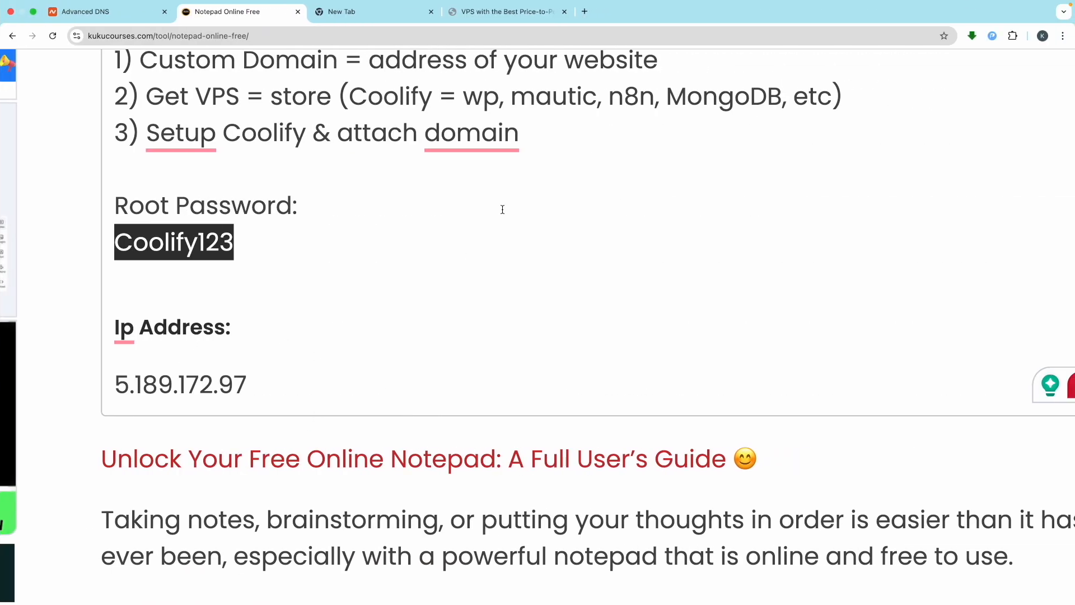
left_click(519, 172)
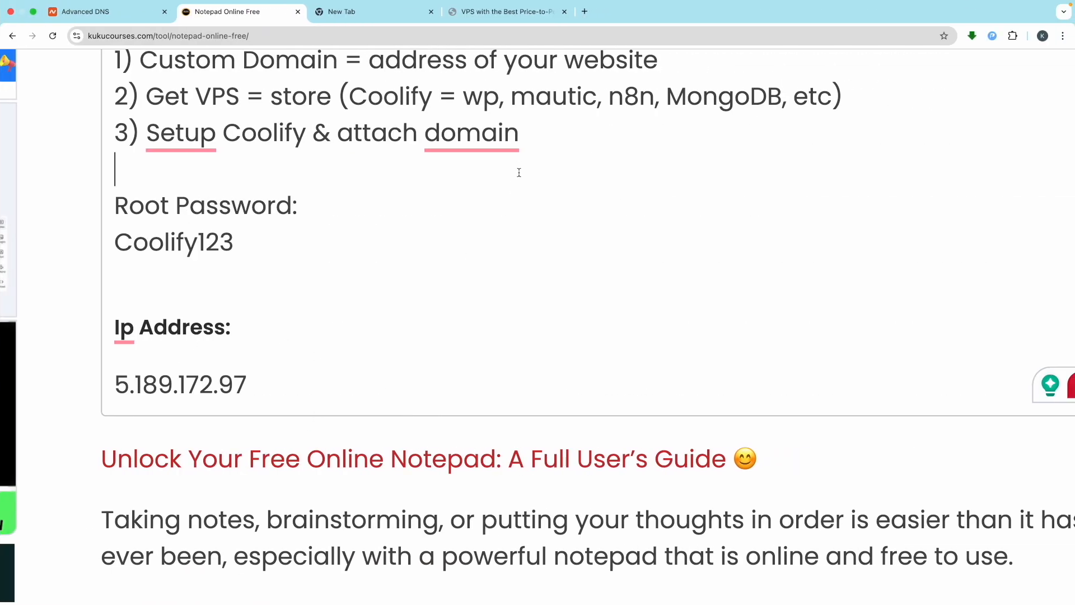
Step: Search Google for 'coolify' in a new browser tab
left_click(585, 12)
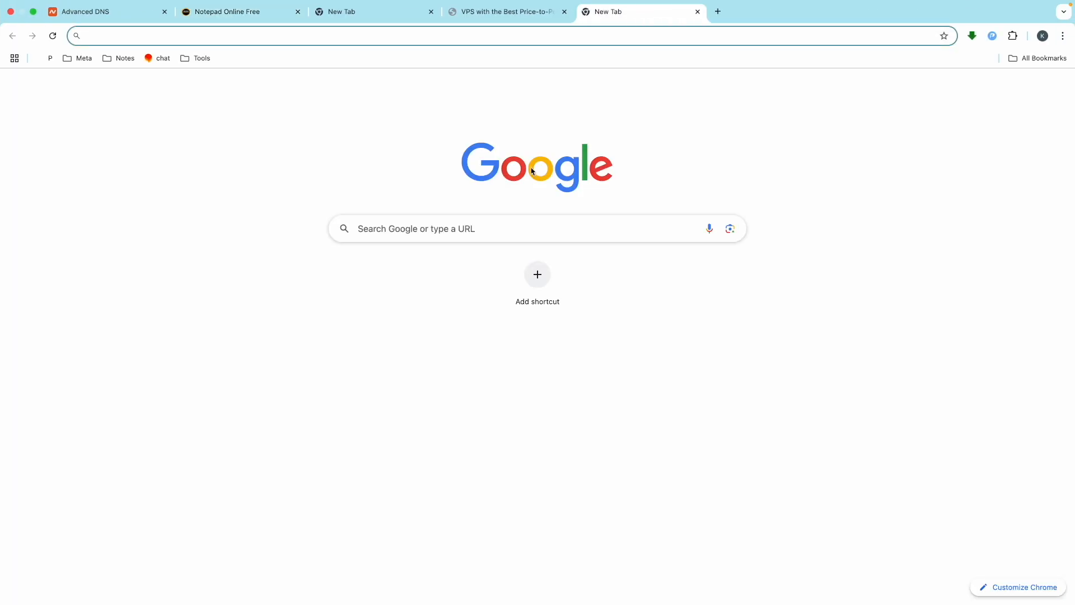
type("coolify")
key("Return")
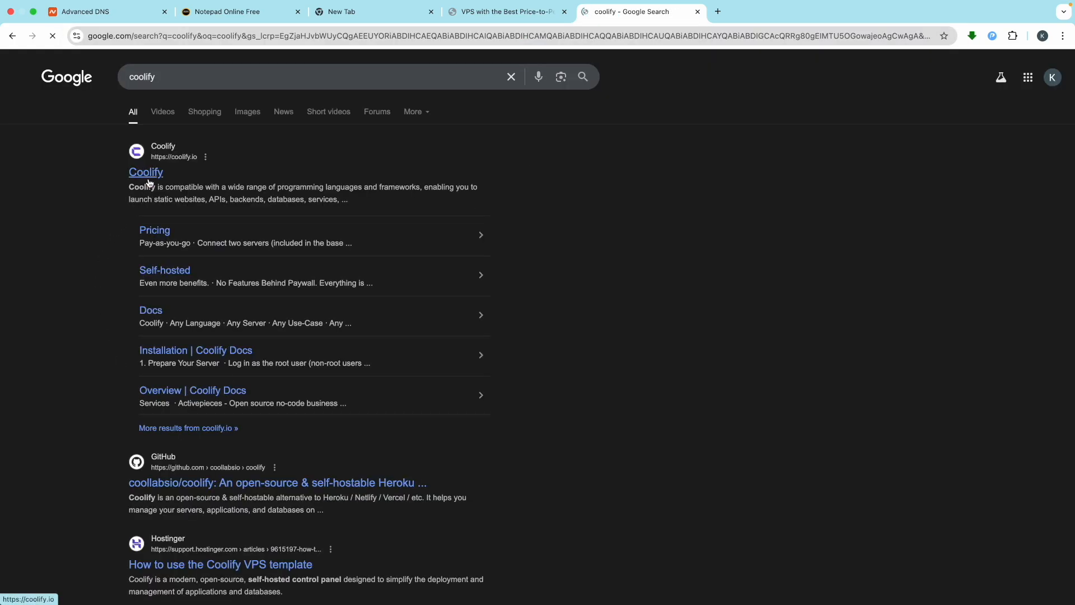
Step: From coolify.io, go to Docs > Get Started > Installation and copy the quick installation command
left_click(145, 173)
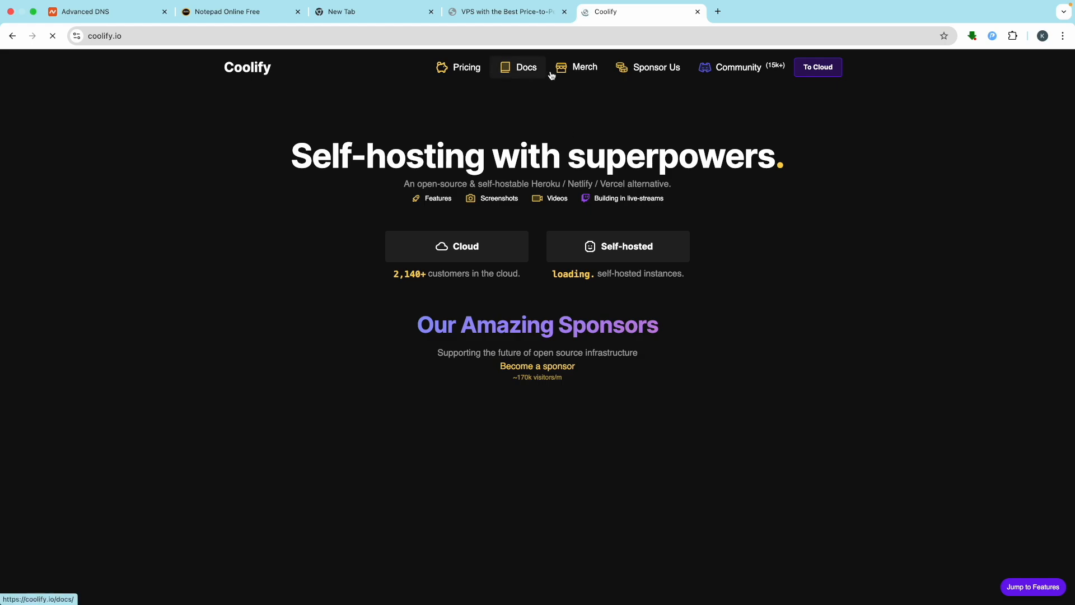
left_click(515, 68)
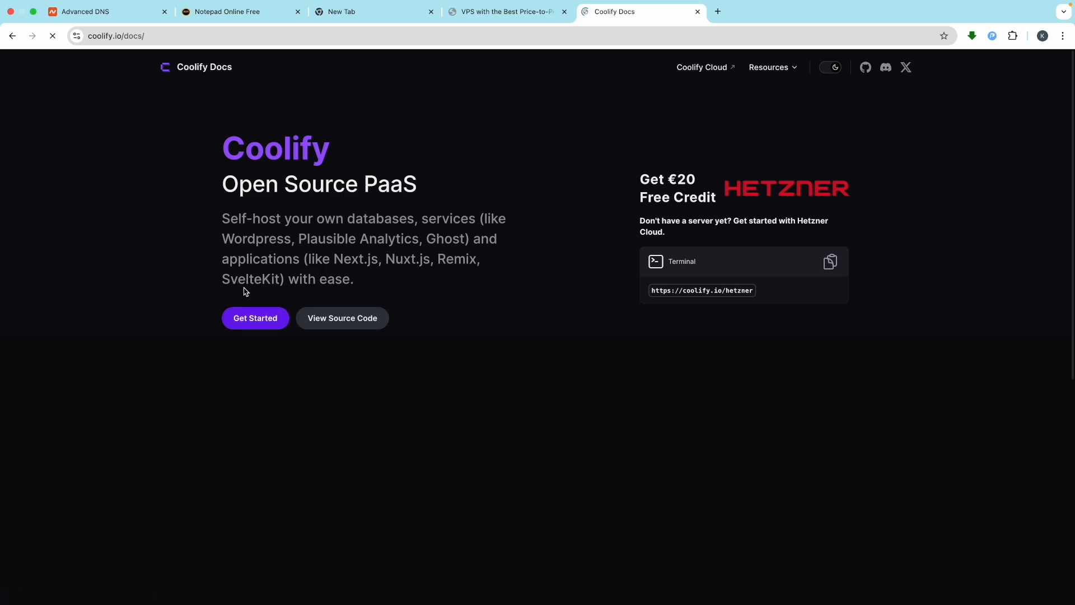
left_click(269, 317)
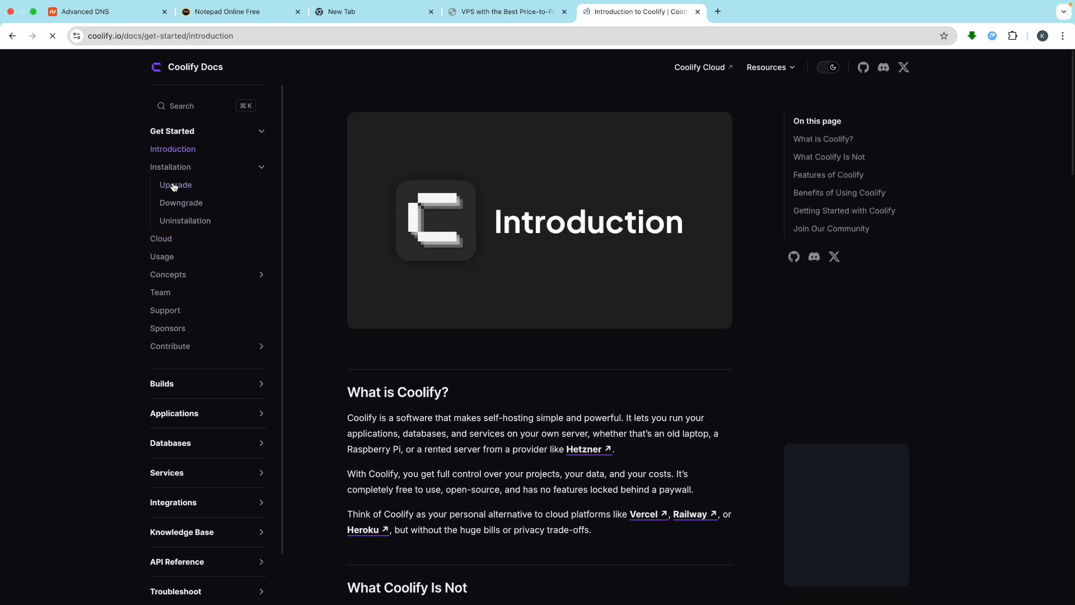
left_click(171, 173)
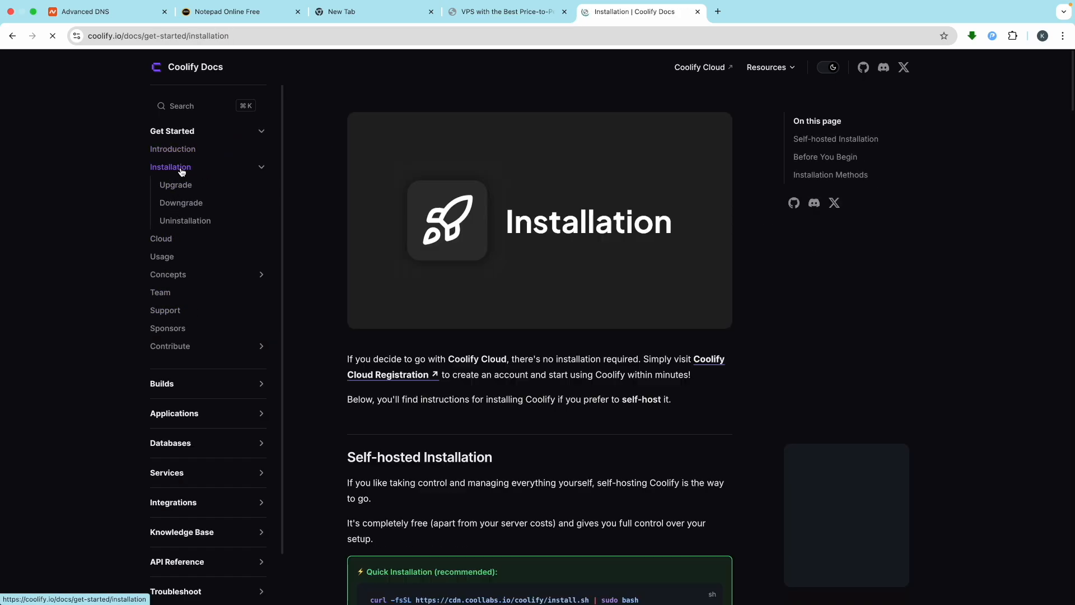
scroll(556, 432, "down", 5)
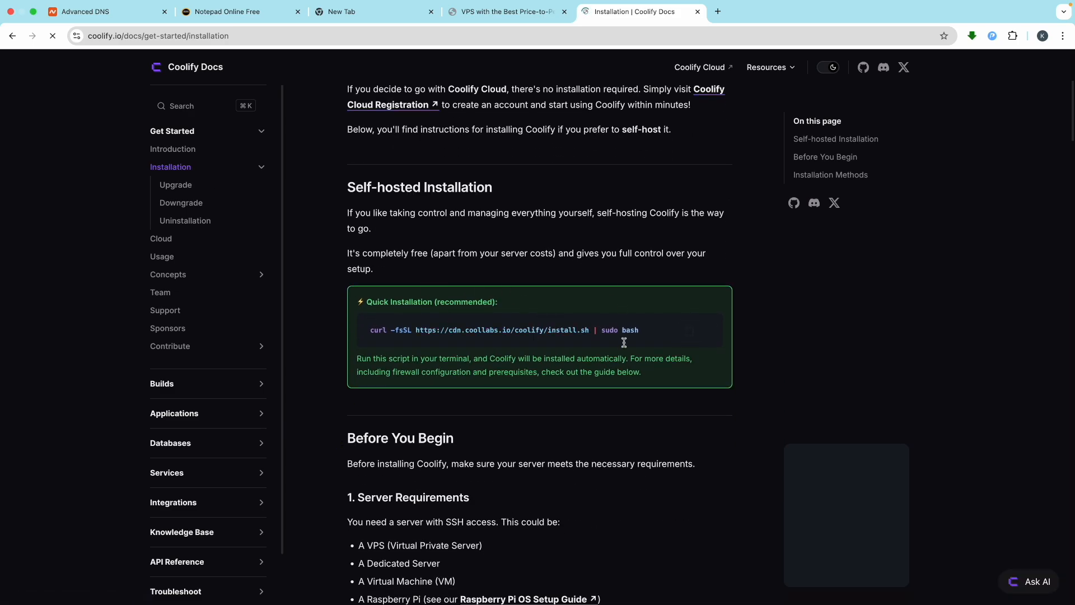
left_click(694, 336)
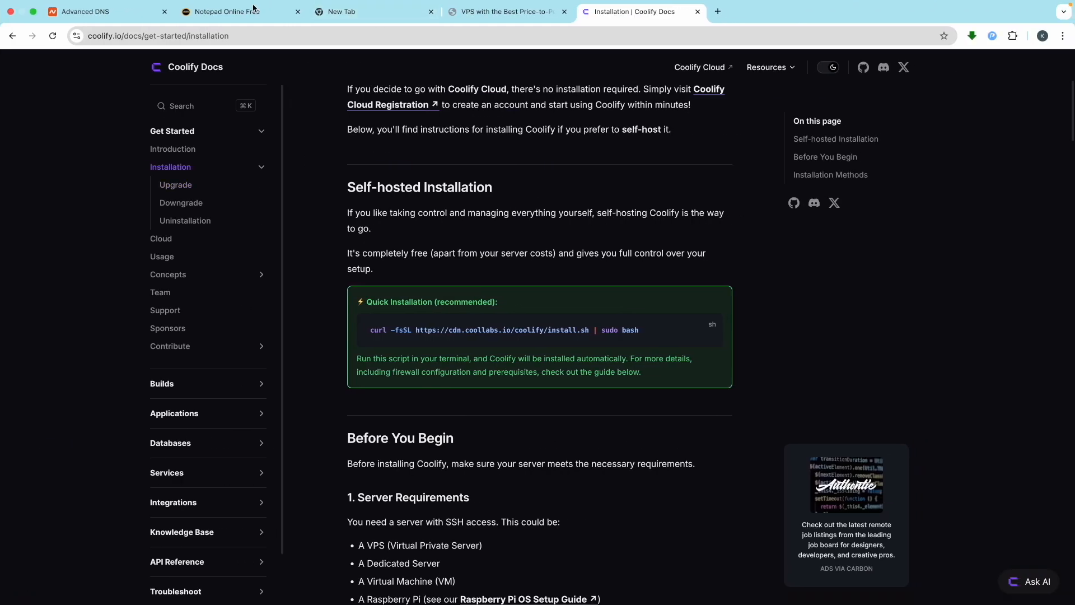
Step: Note 'ctrl + shift + v' below the IP in the notepad, then paste the install command into the shell
left_click(253, 7)
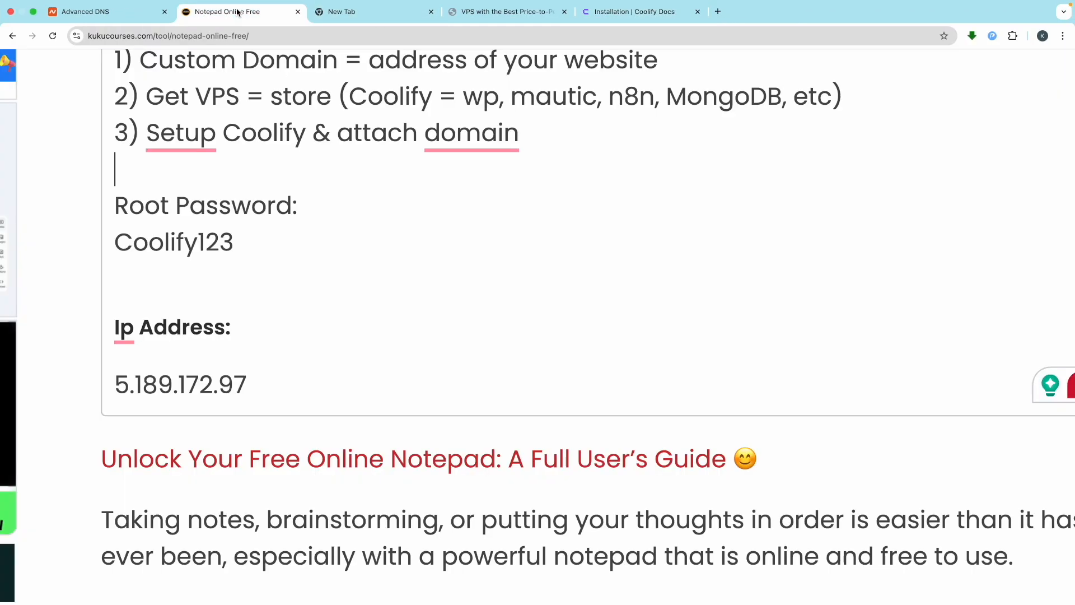
left_click(271, 381)
key("Return")
key("Return")
type("ctrl + s")
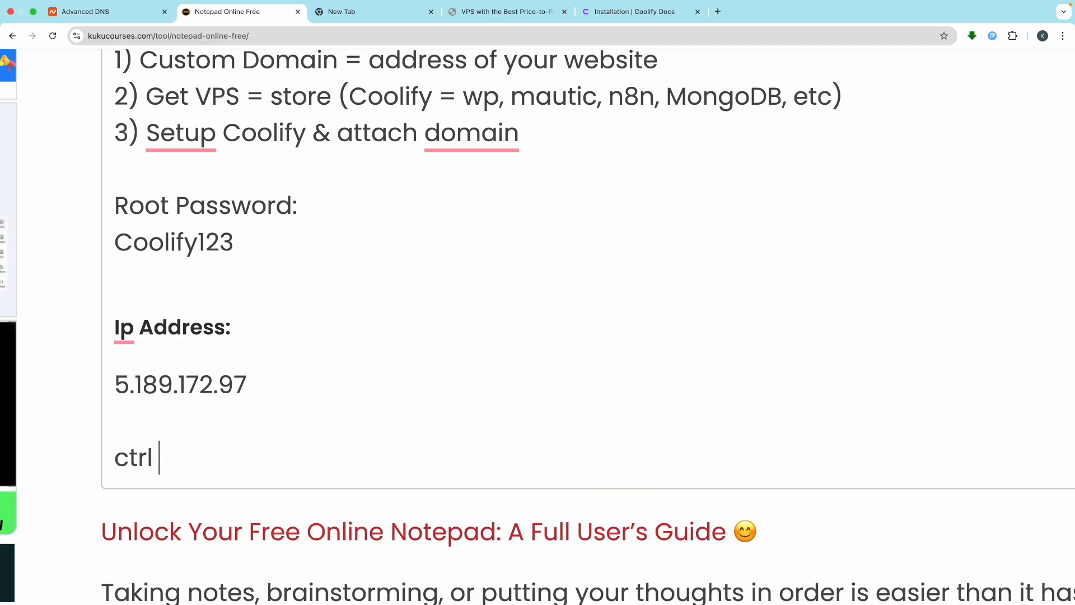
type("hift + v")
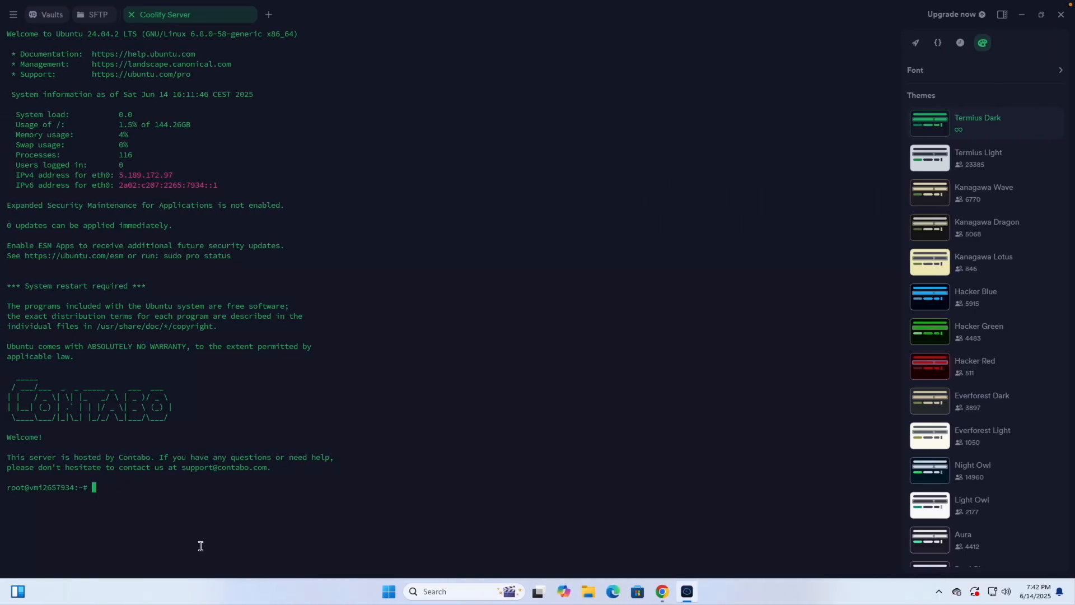
key("ctrl+shift+v")
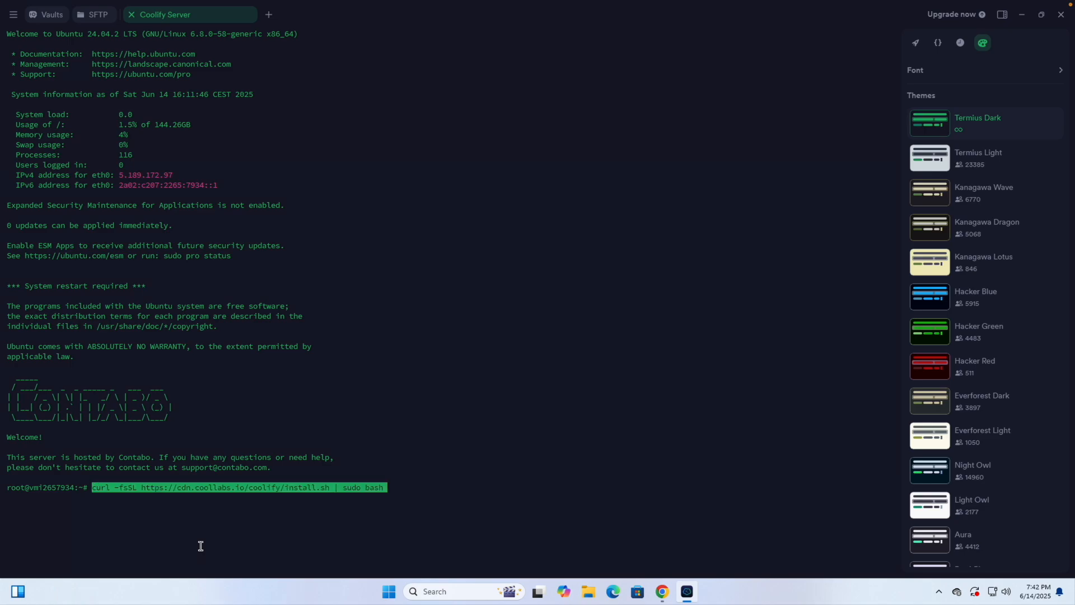
key("Return")
key("Return")
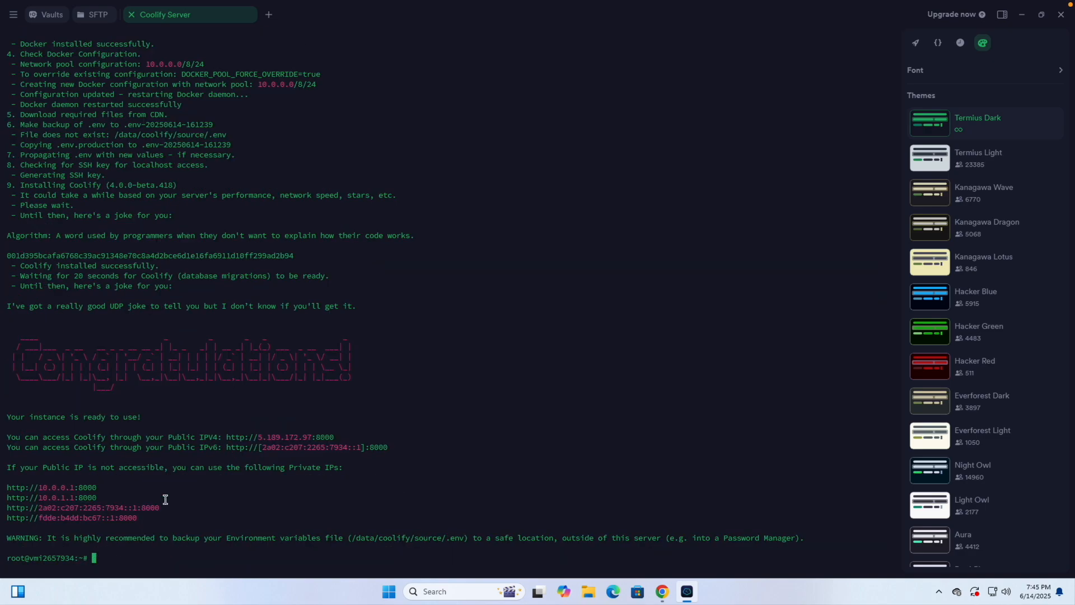
double_click(104, 371)
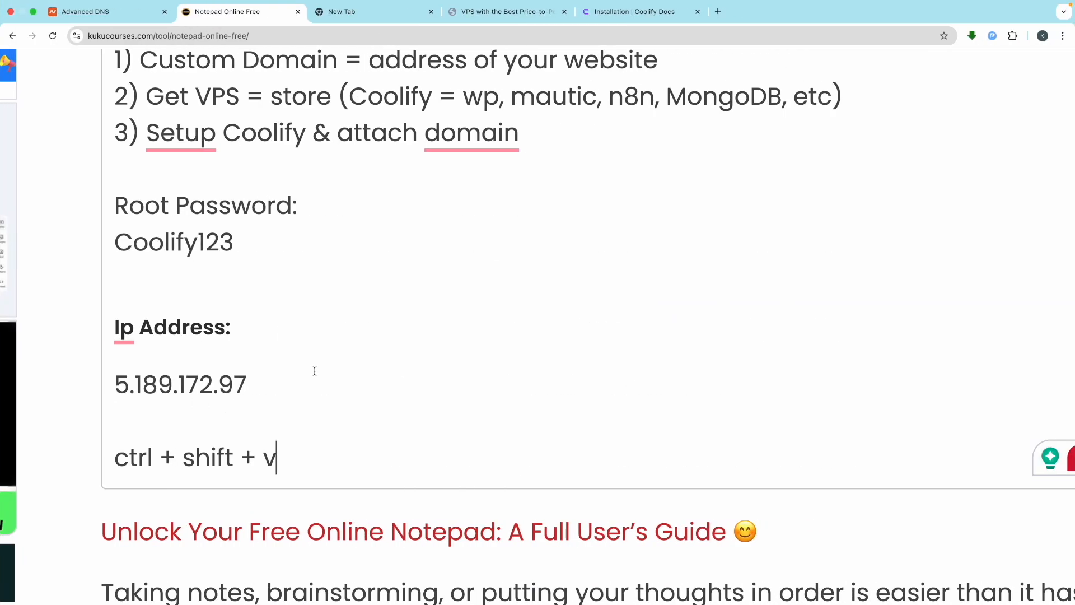
scroll(320, 353, "up", 5)
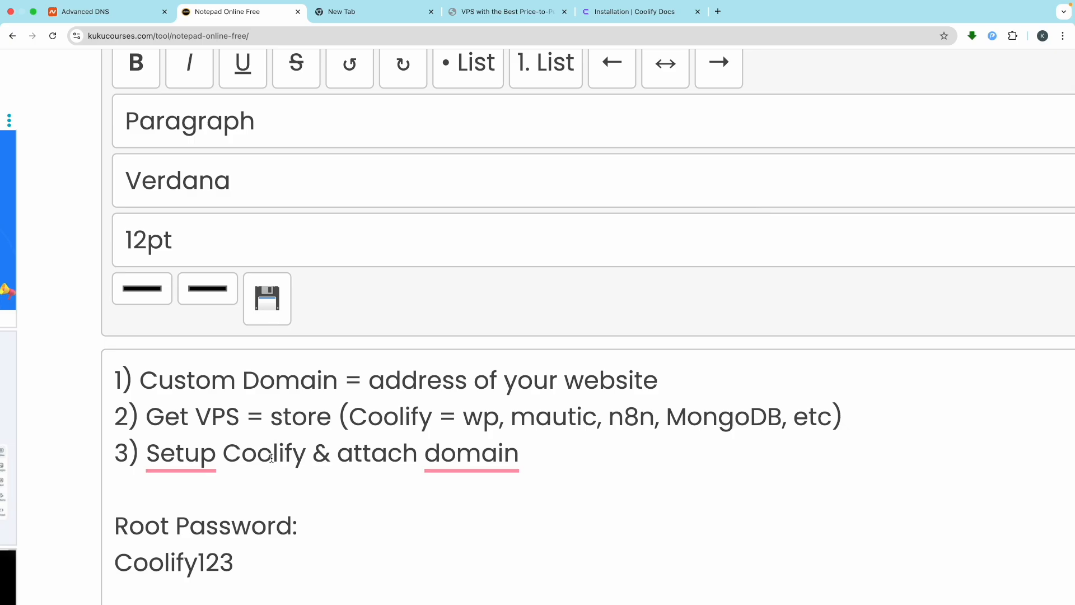
double_click(279, 459)
left_click(300, 460)
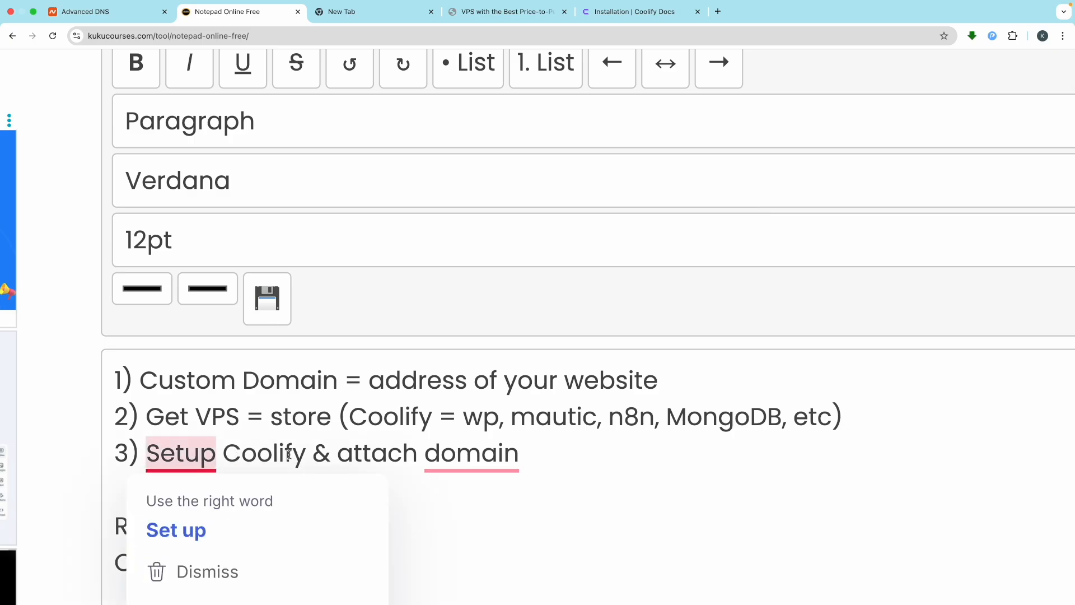
left_click_drag(291, 452, 229, 454)
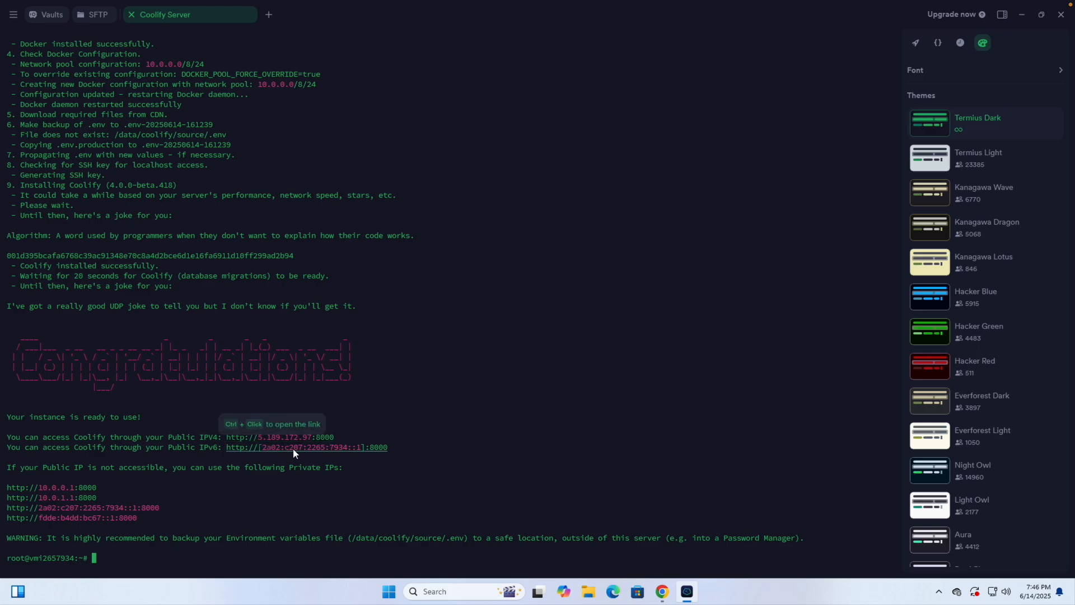
left_click(226, 438)
left_click_drag(226, 438, 358, 437)
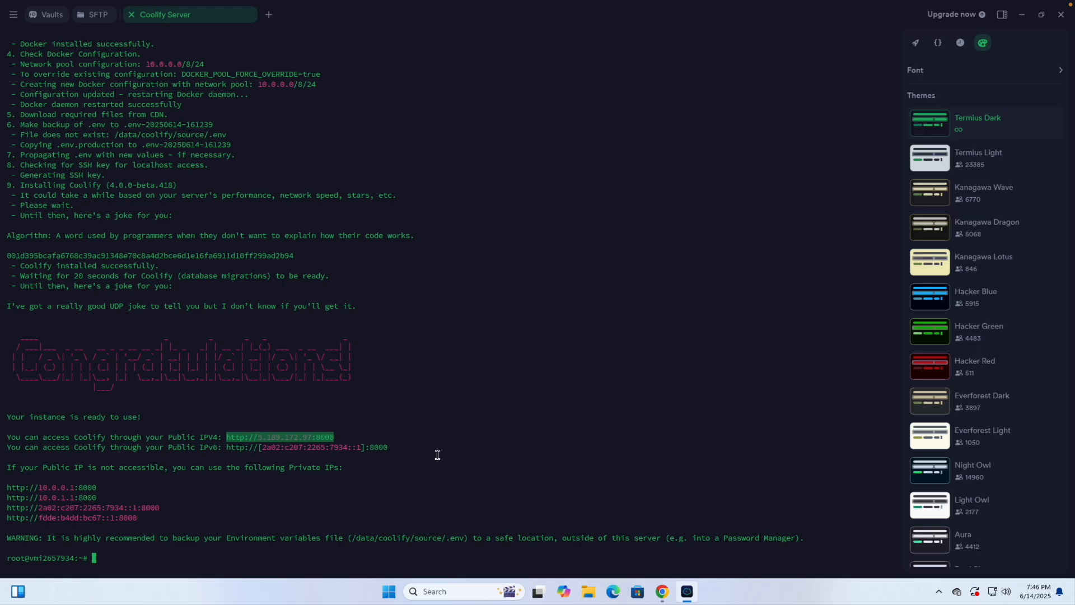
left_click(663, 591)
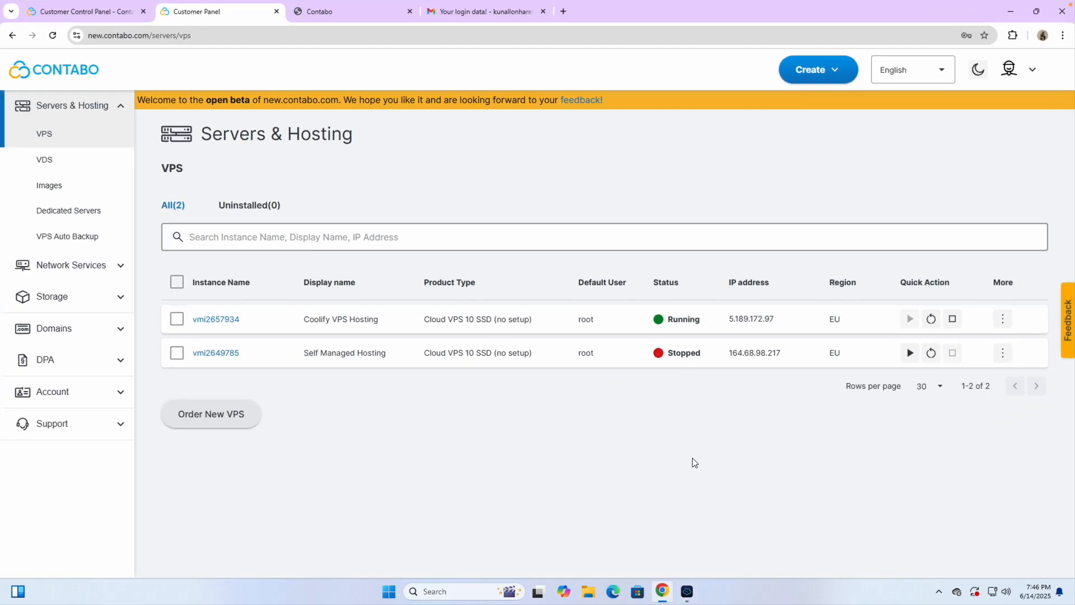
Step: Load the copied Coolify address 5.189.172.97:8000 in a new browser tab
left_click(563, 12)
key("ctrl+v")
key("Return")
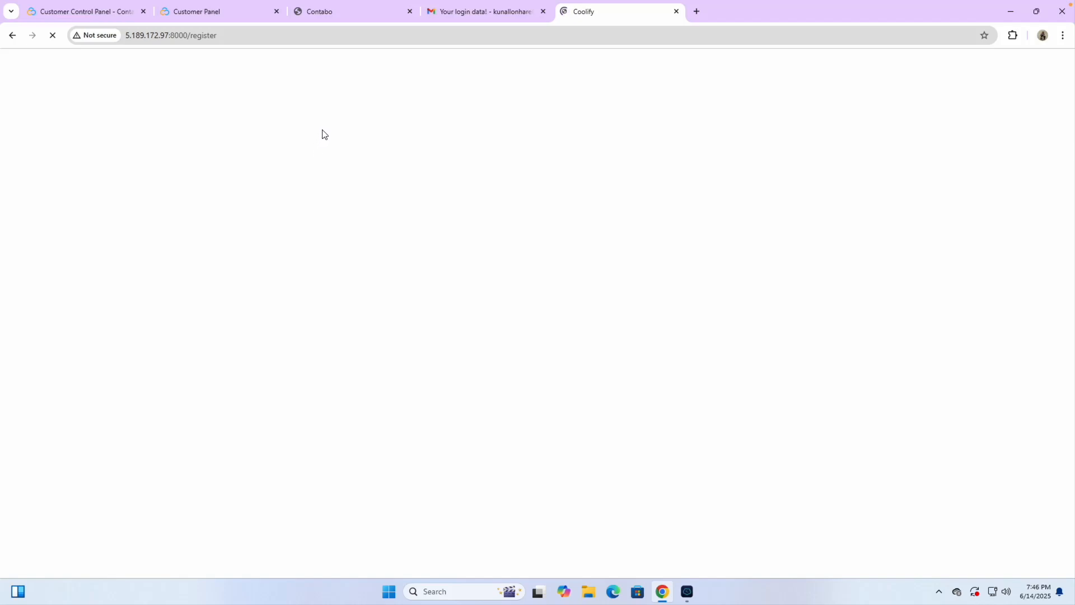
Step: Close the Customer Panel, Contabo, login e-mail and Customer Control Panel tabs
left_click(276, 13)
left_click(277, 12)
left_click(276, 12)
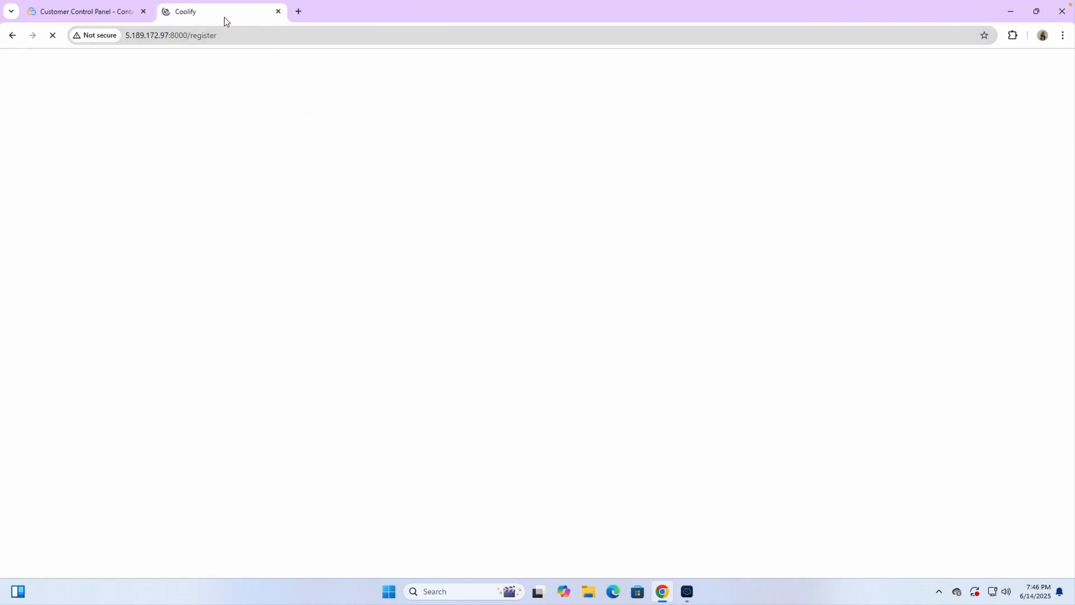
left_click(143, 12)
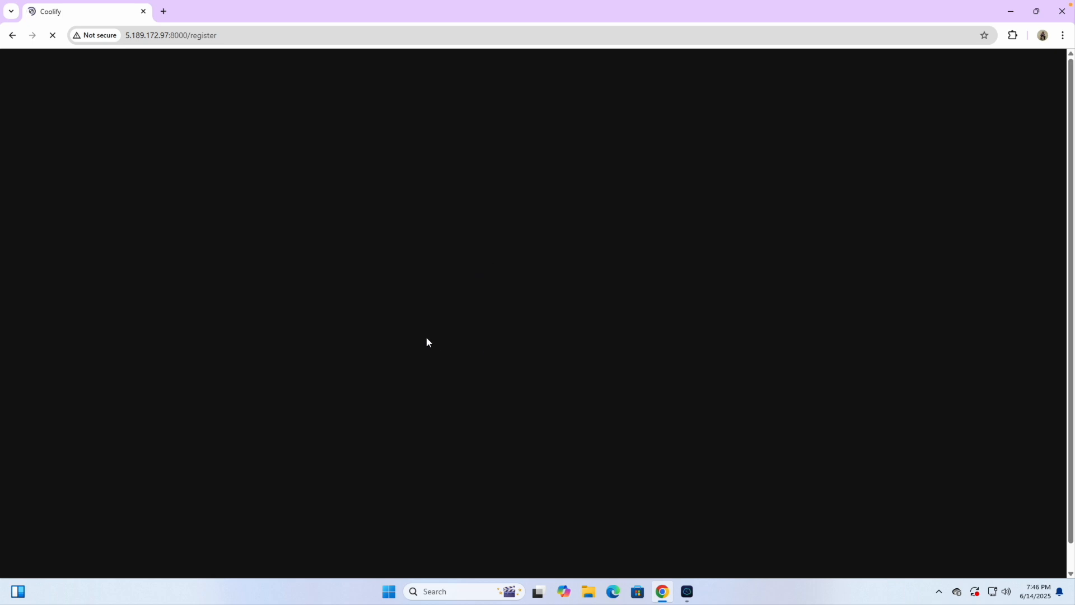
left_click(687, 592)
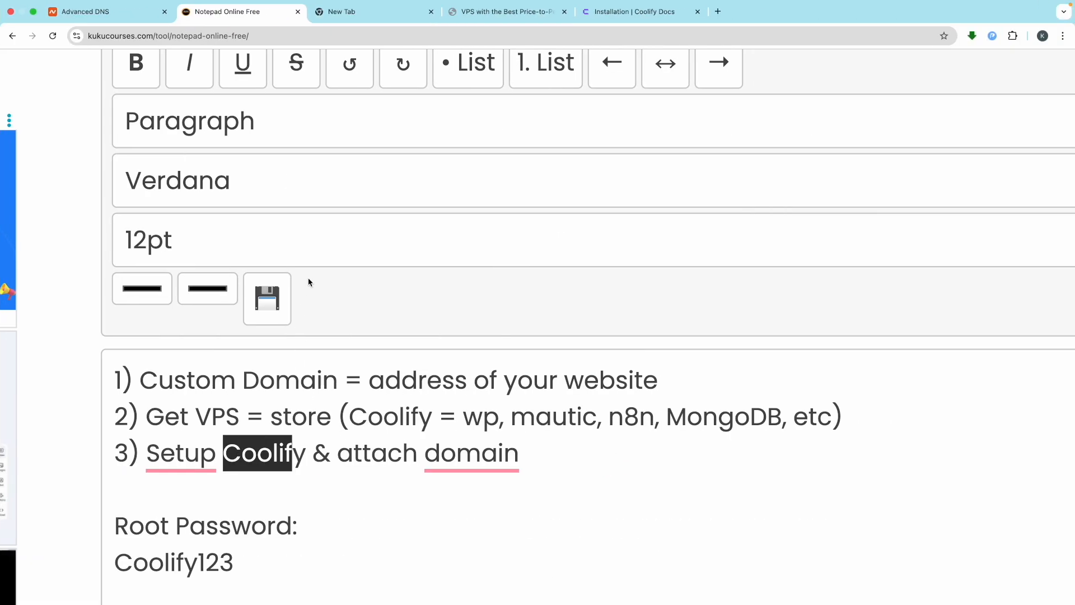
Step: Duplicate the 'ctrl + shift + v' note line below itself and change it to 'ctrl + shift + c'
scroll(330, 481, "down", 10)
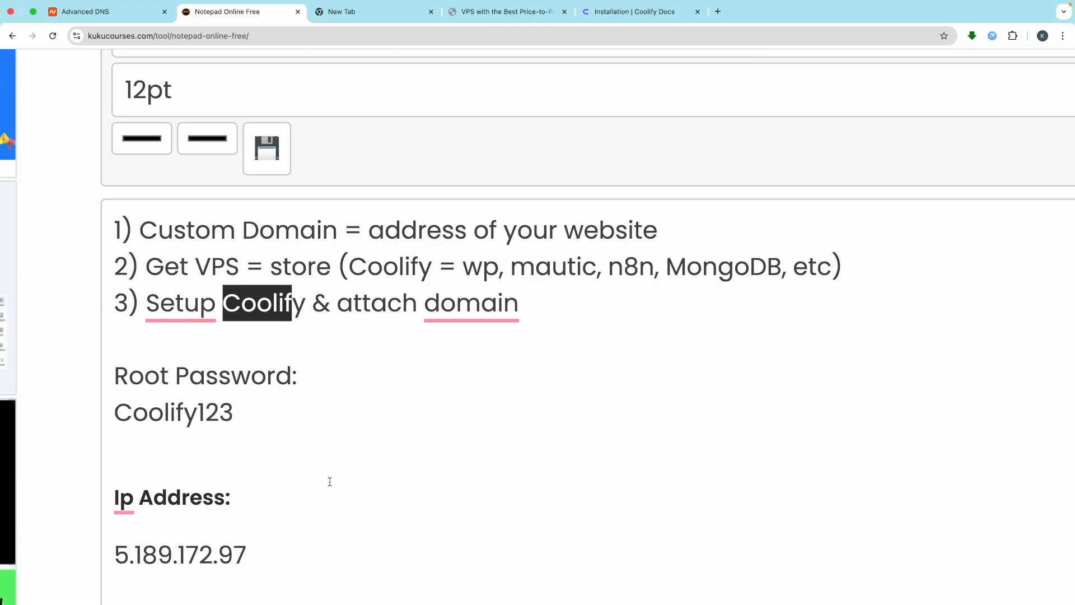
scroll(294, 421, "up", 15)
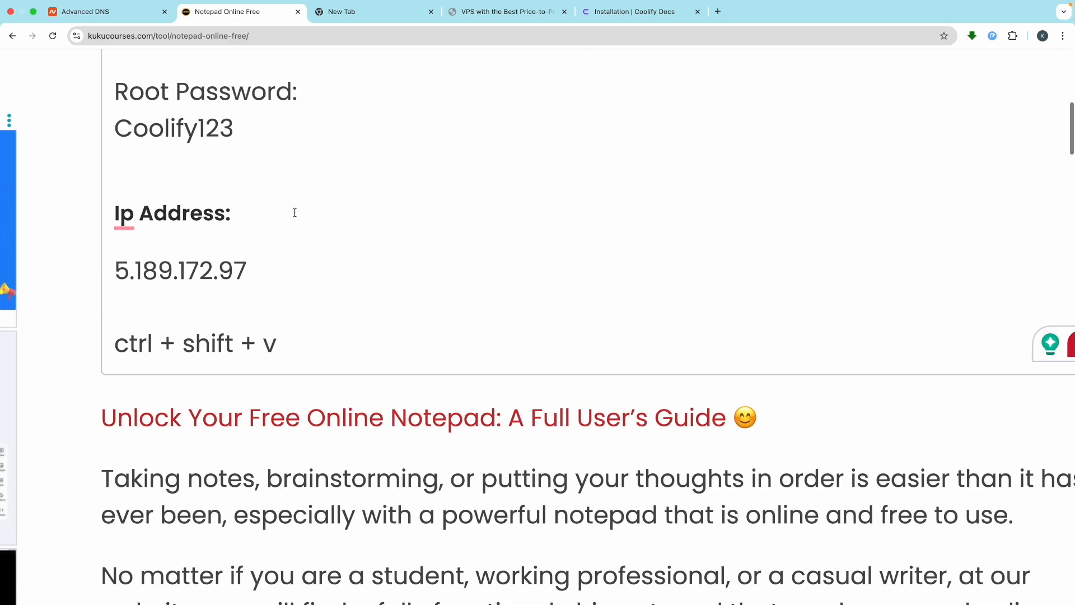
left_click(292, 409)
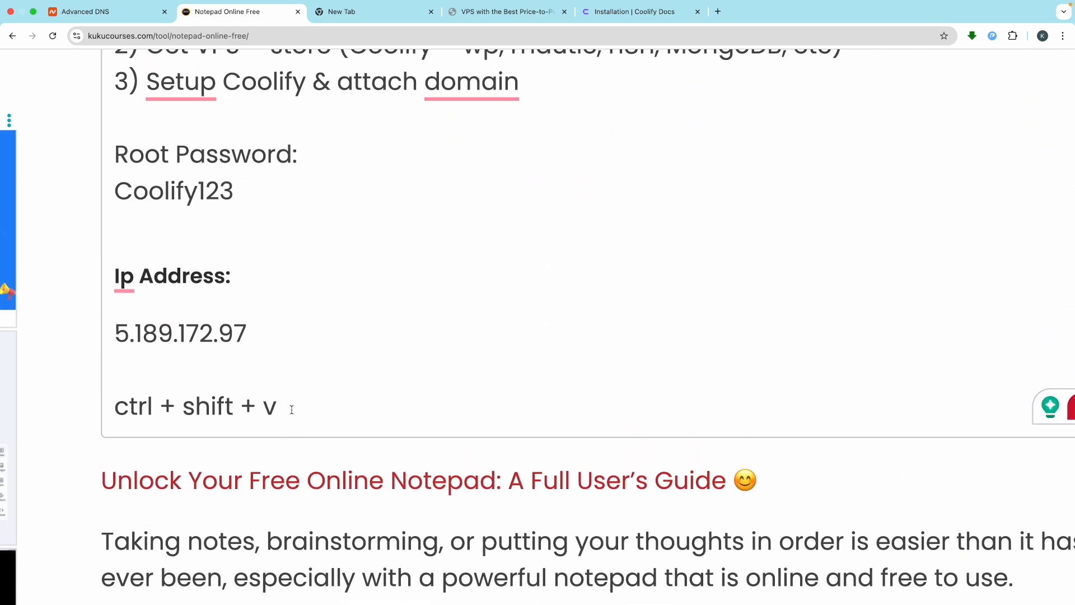
triple_click(292, 410)
key("ctrl+c")
key("Right")
key("Return")
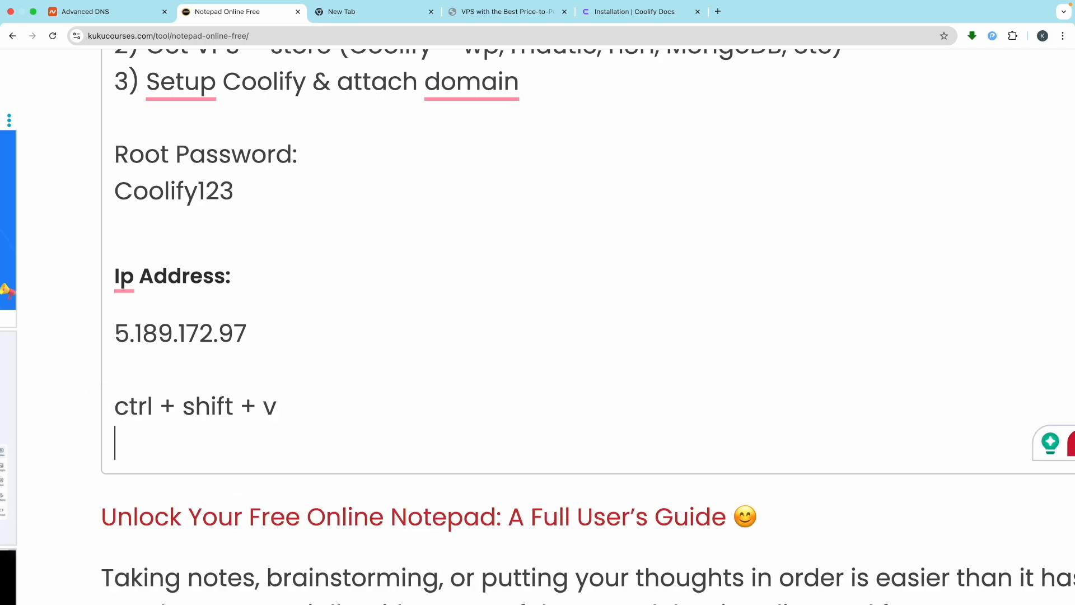
key("ctrl+v")
key("BackSpace")
type("c")
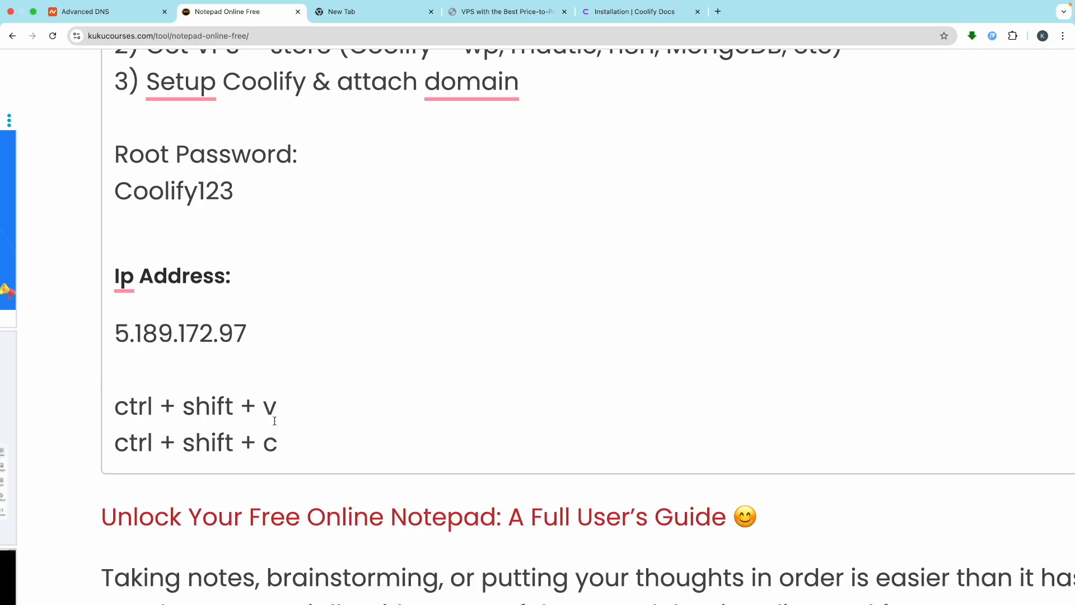
left_click_drag(283, 439, 160, 442)
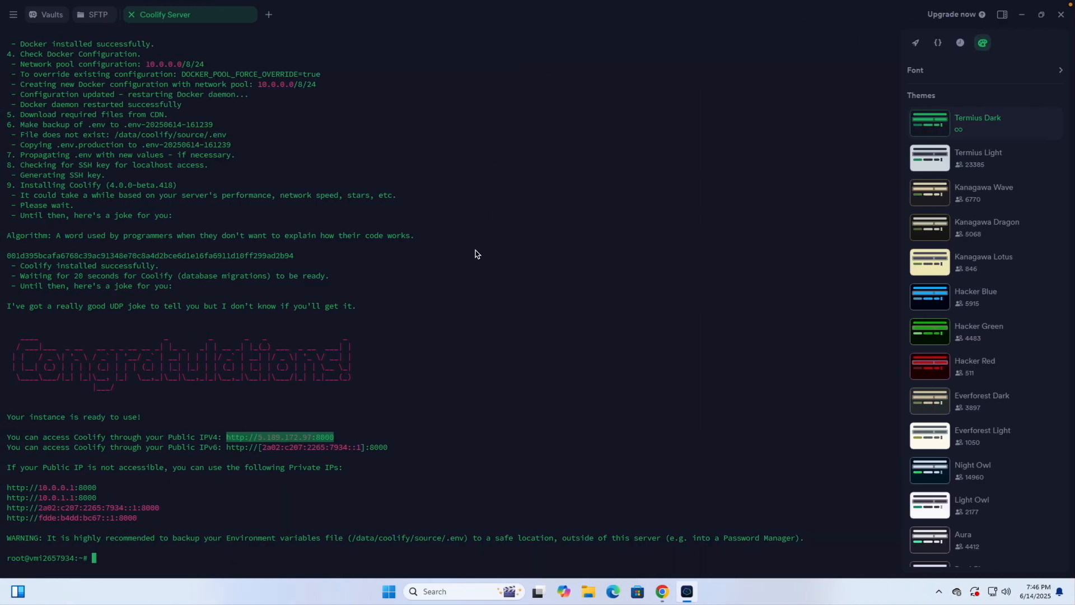
Step: Enter the name Coolify and the saved e-mail address in the Coolify sign-up form
left_click(665, 593)
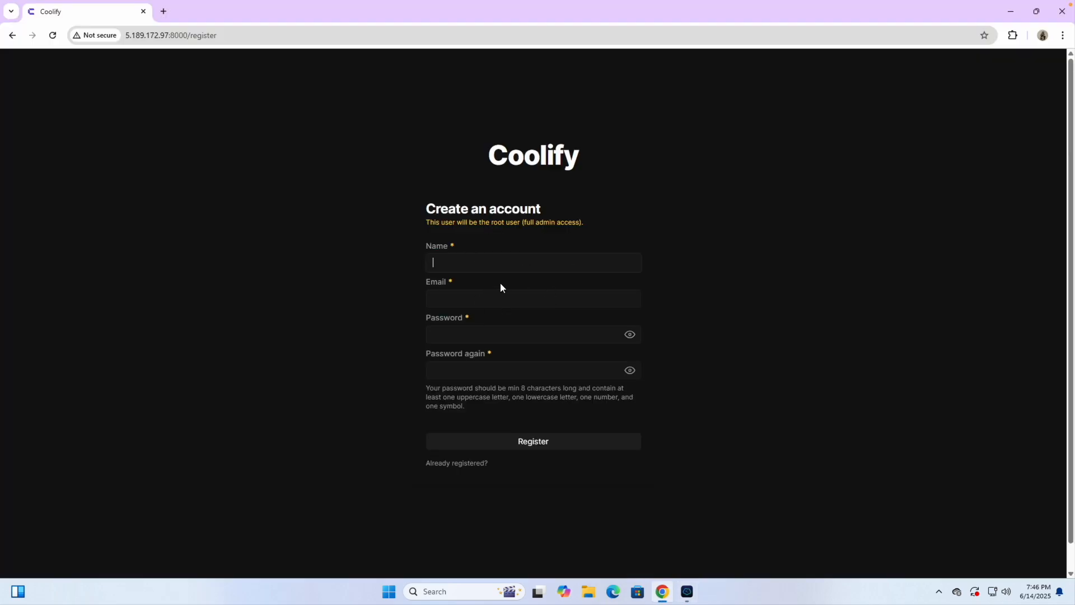
left_click(474, 268)
type("Kunal")
key("ctrl+a")
type("C")
left_click(468, 300)
left_click(486, 325)
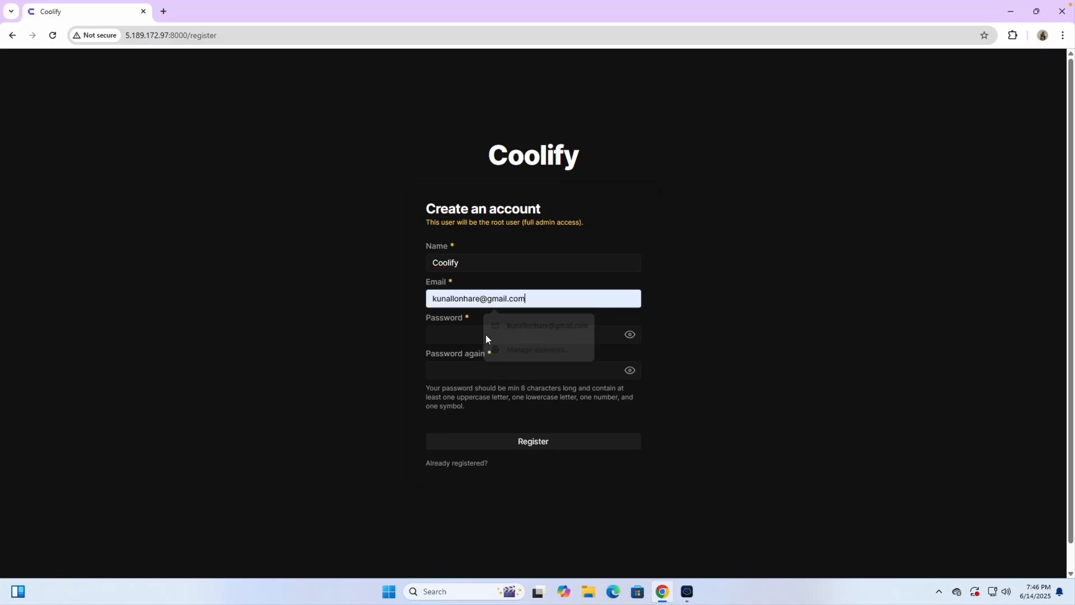
Step: Paste the root password from the notepad into both Password fields
left_click(454, 336)
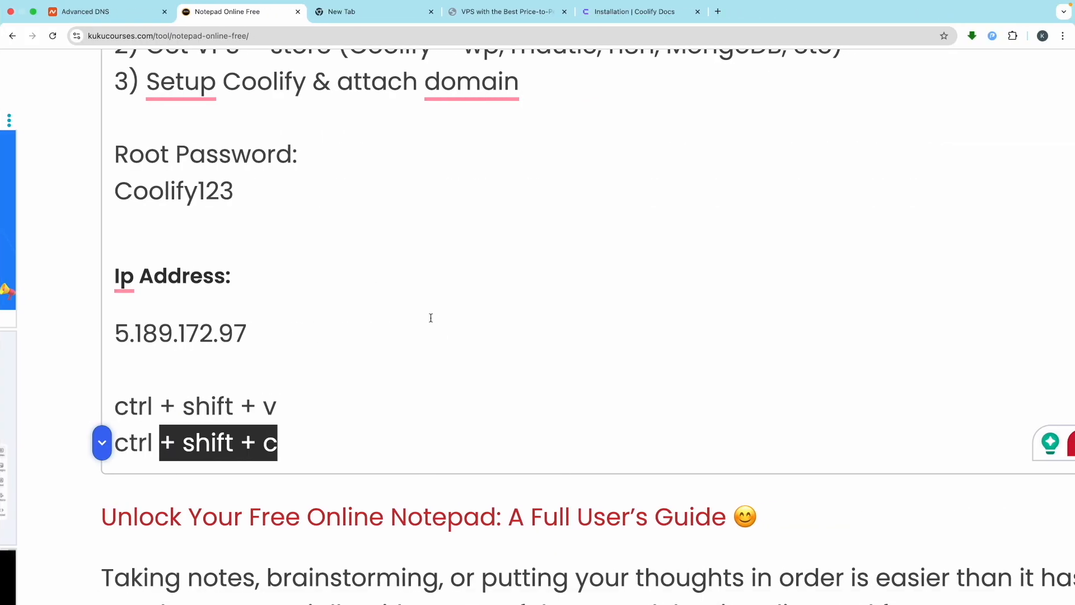
left_click_drag(263, 191, 84, 193)
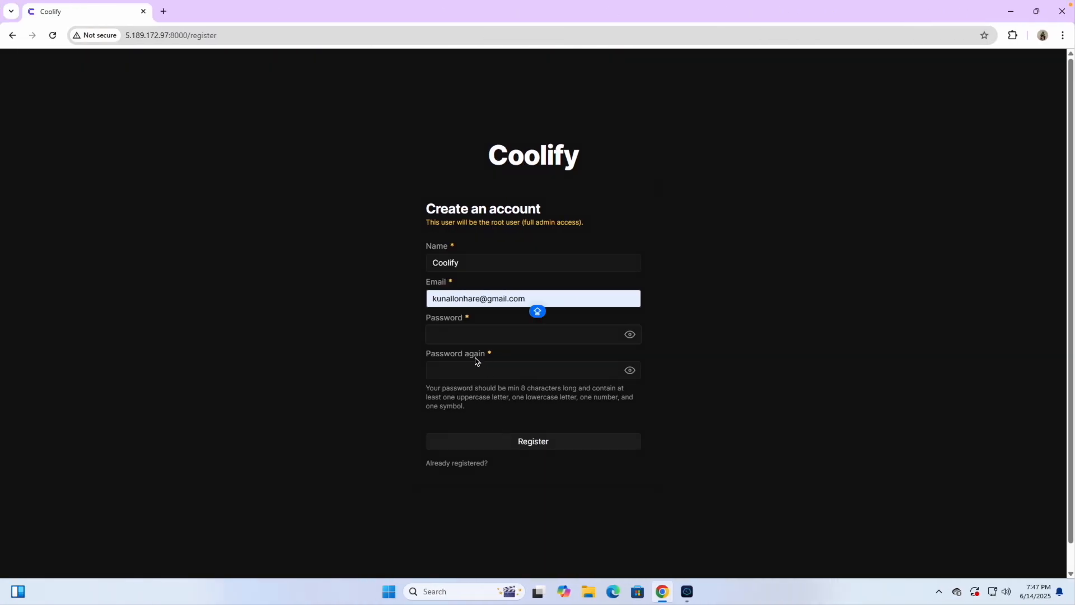
key("super+v")
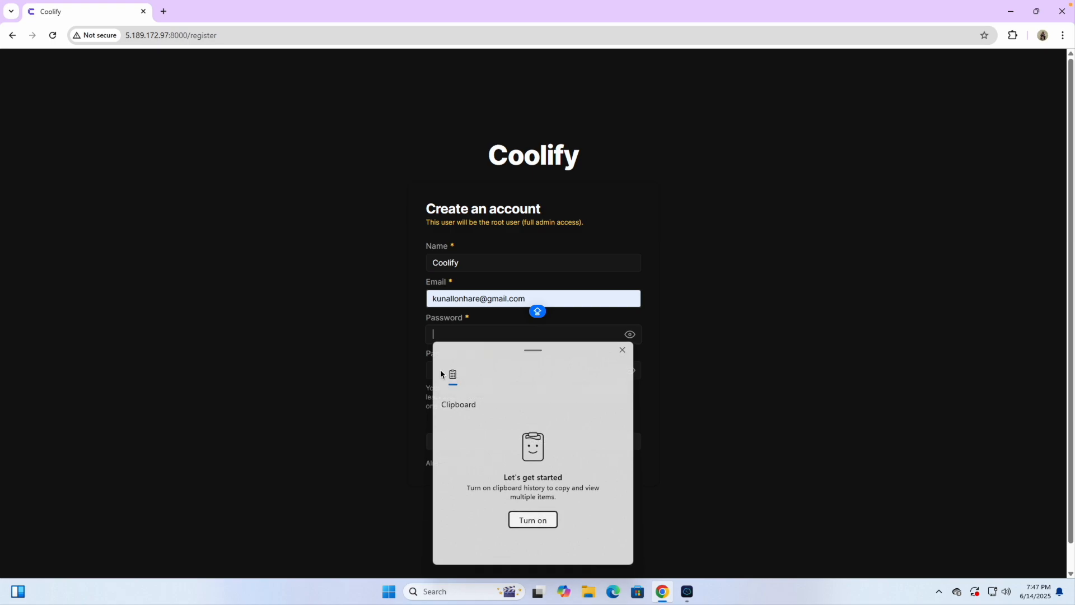
left_click(436, 332)
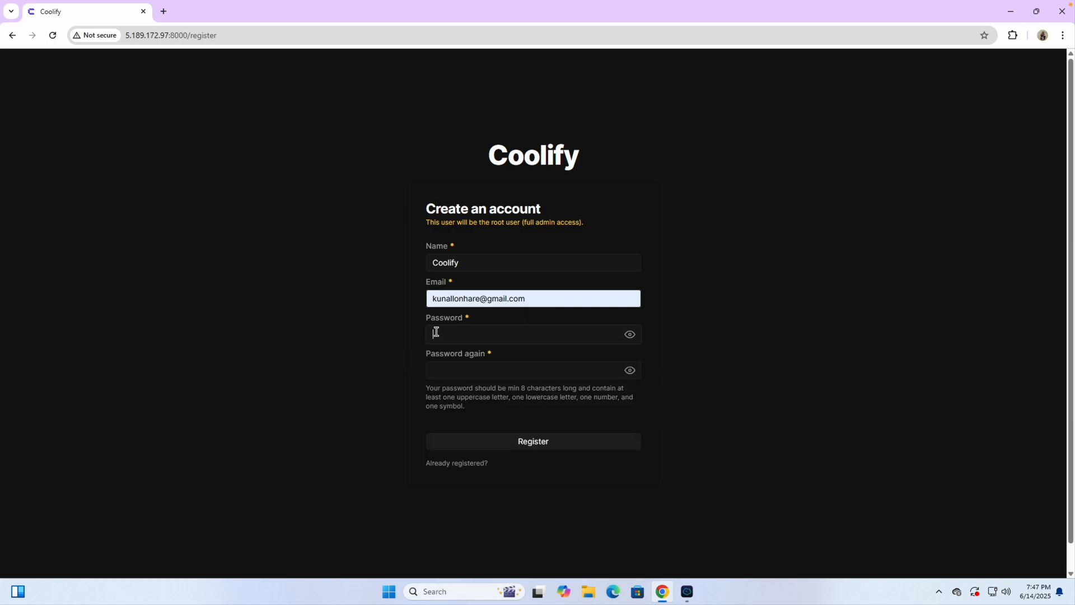
key("ctrl+v")
left_click(454, 373)
key("ctrl+v")
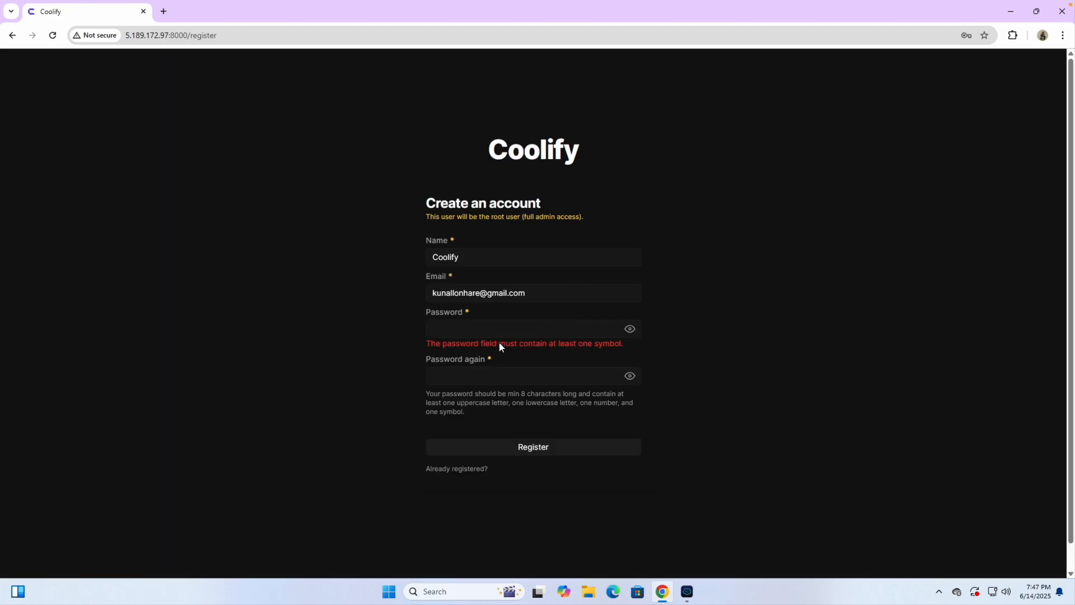
Step: In the notepad, add a 'Coolify Password:' line holding the root password plus '@'
left_click(478, 322)
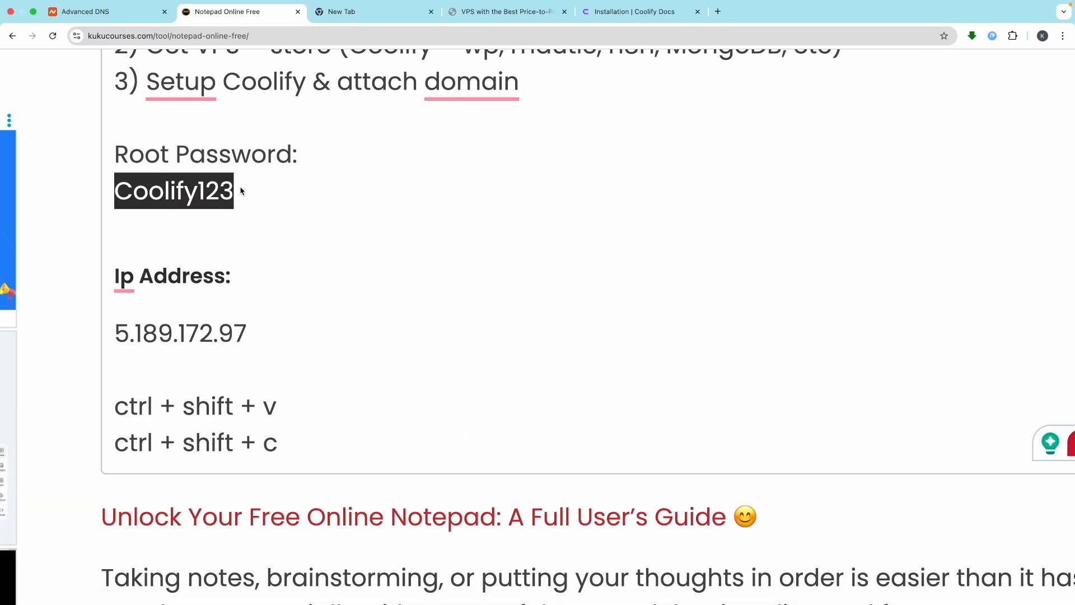
left_click(241, 191)
key("Return")
key("ctrl+v")
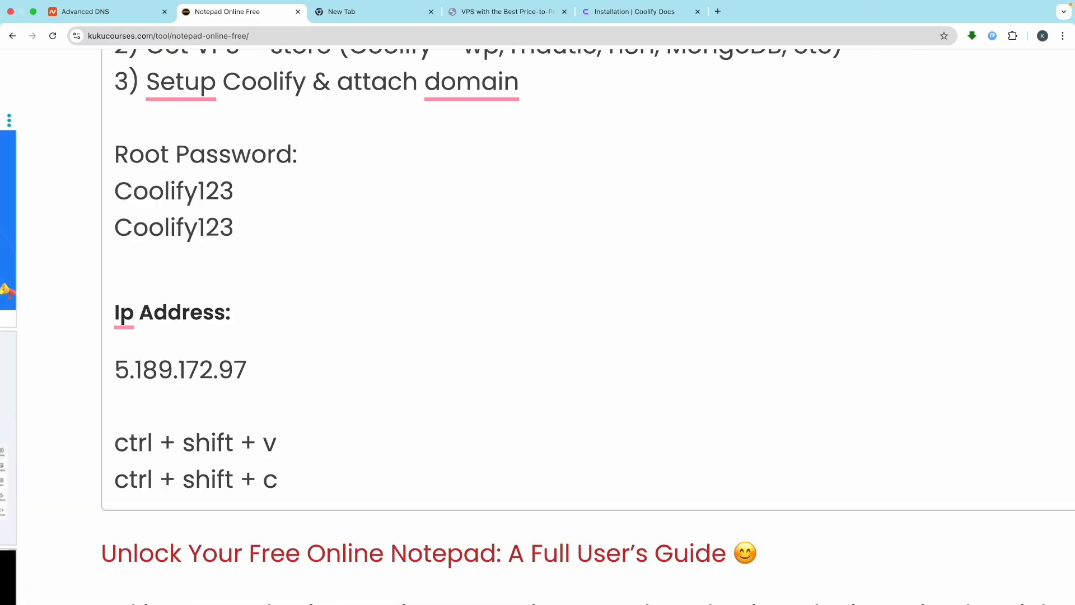
type("@")
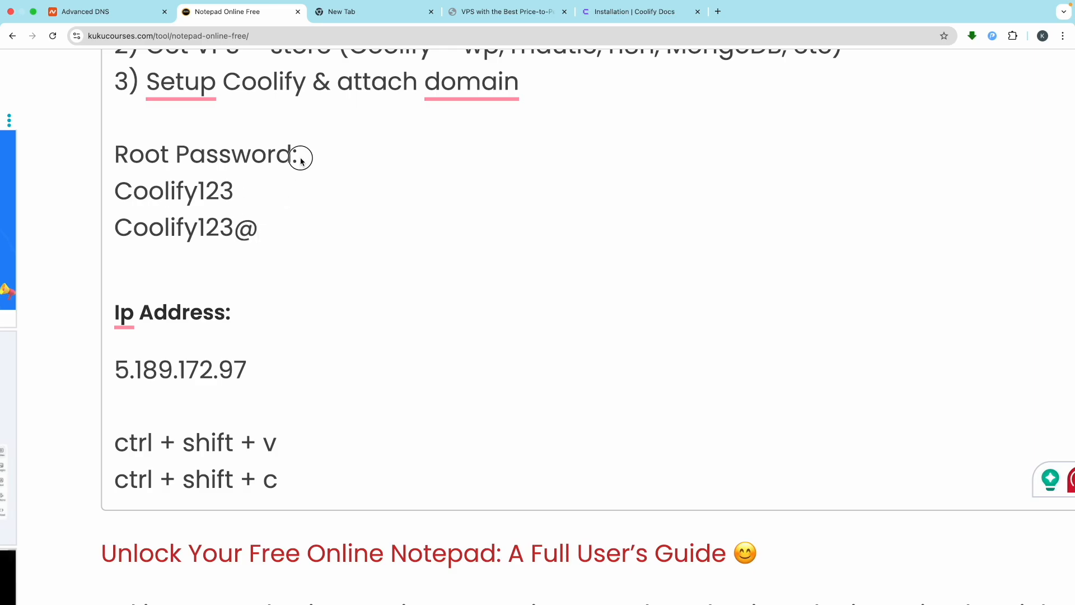
left_click_drag(301, 161, 107, 155)
left_click(244, 190)
key("Return")
key("ctrl+v")
double_click(133, 224)
type("Coolify")
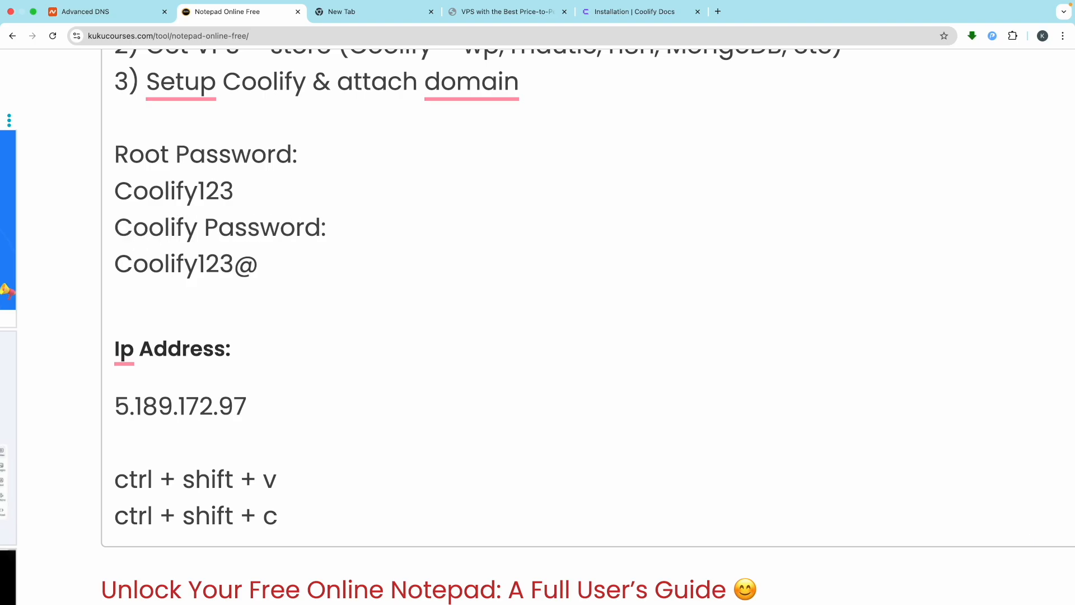
Step: Paste the new symbol-containing password into both Coolify password fields
triple_click(148, 263)
key("ctrl+Left")
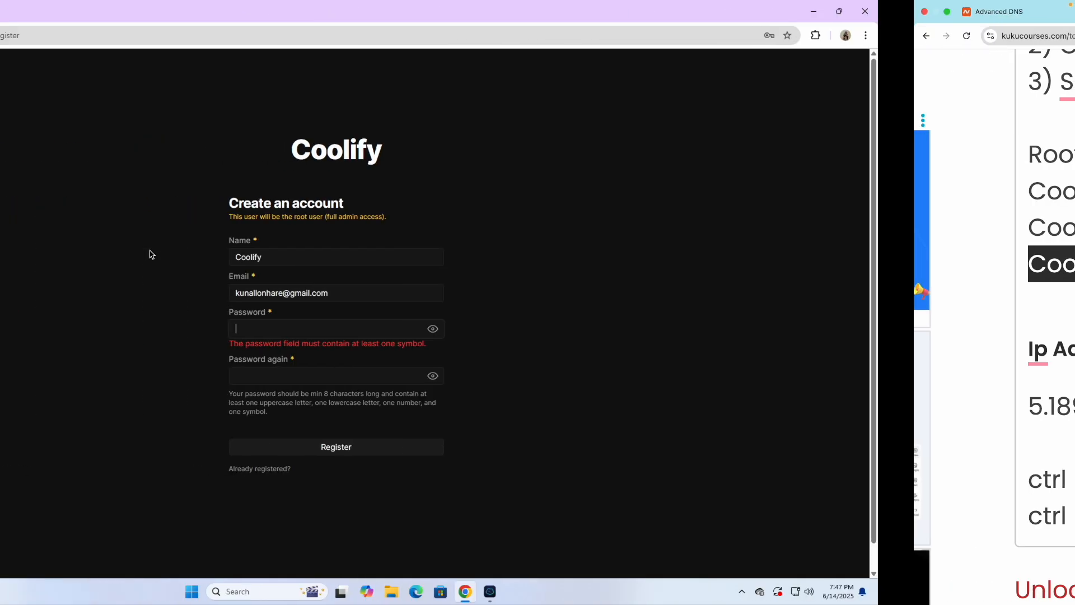
key("ctrl+v")
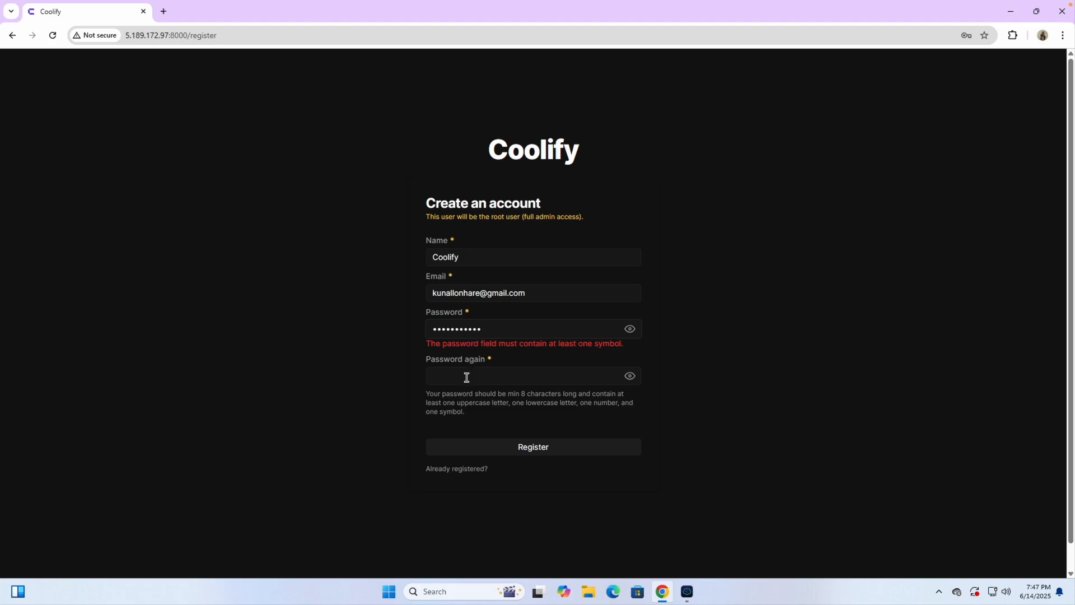
left_click(467, 377)
key("ctrl+v")
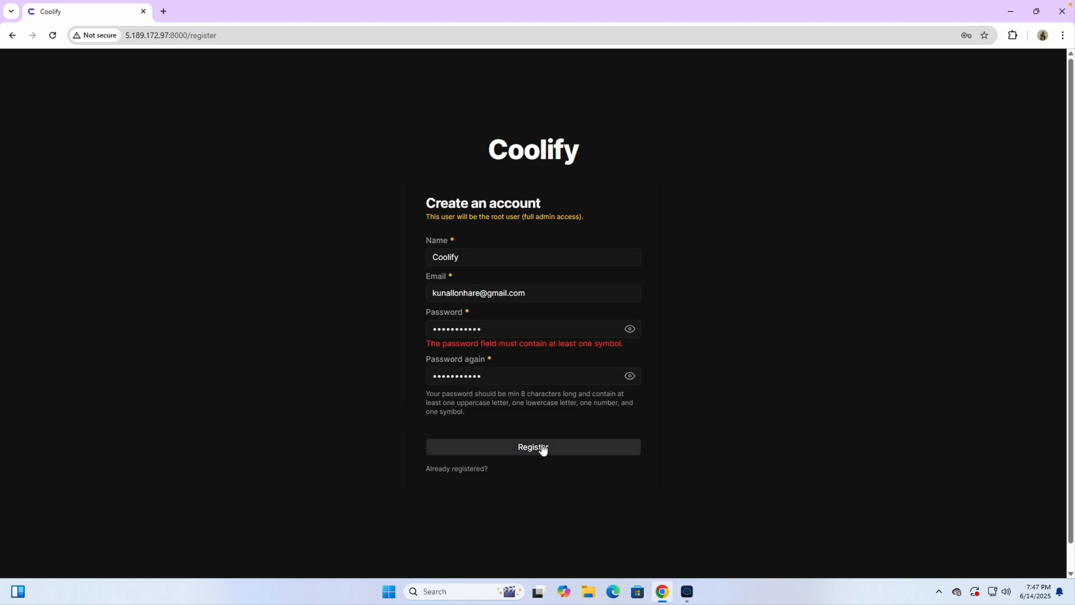
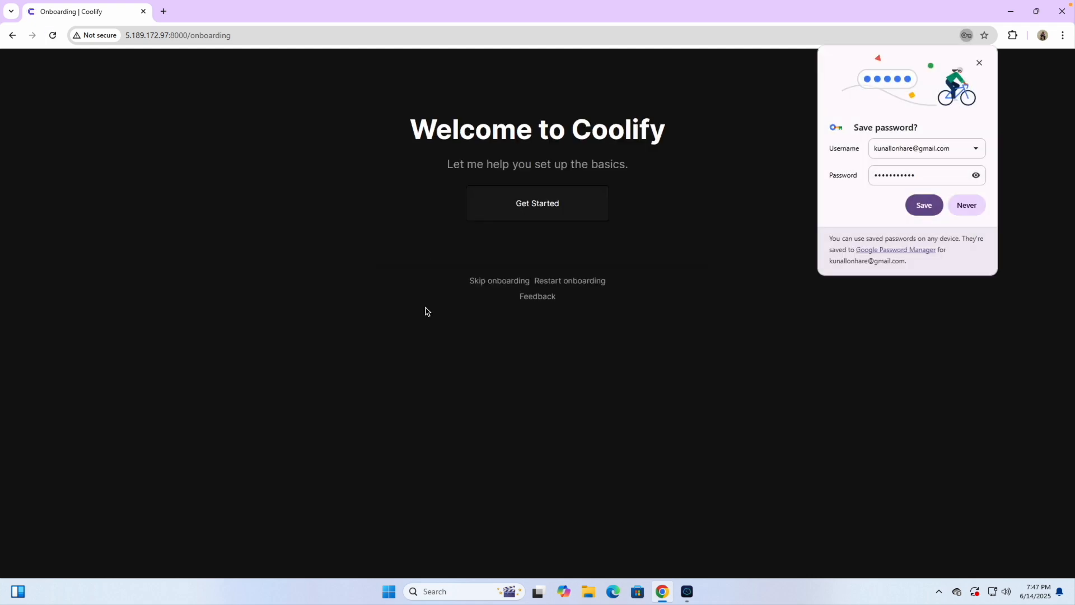
Step: Decline saving the password and finish onboarding on localhost with a new first project
left_click(961, 207)
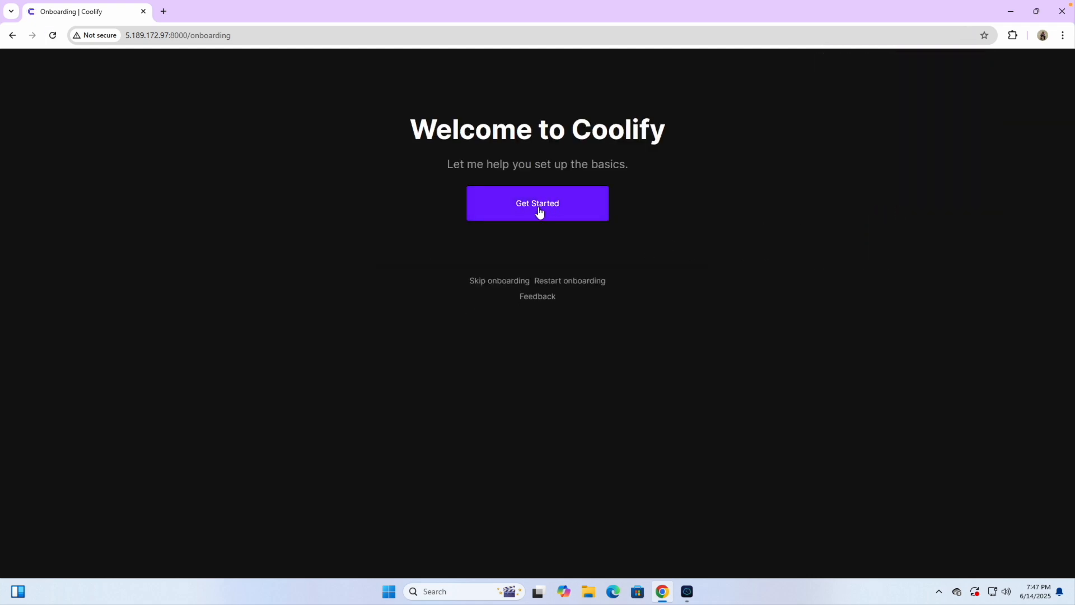
left_click(508, 211)
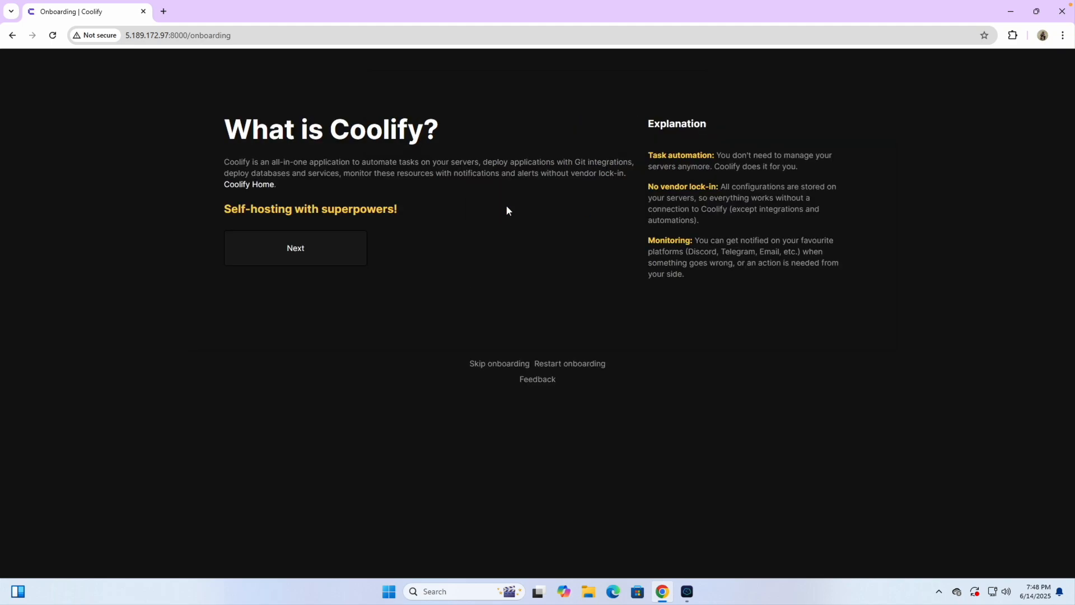
left_click(289, 252)
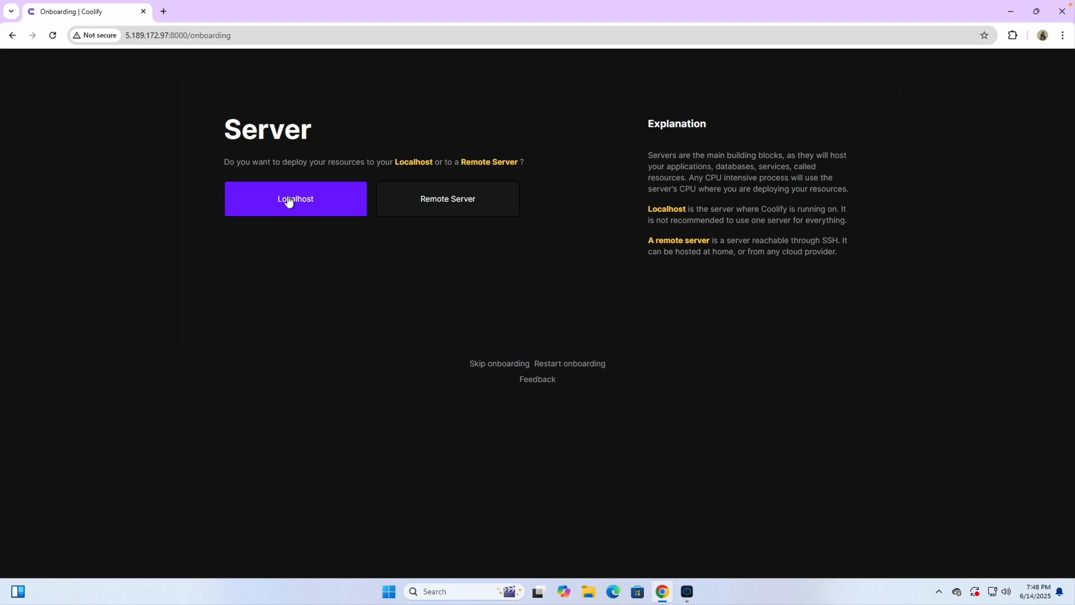
left_click(299, 202)
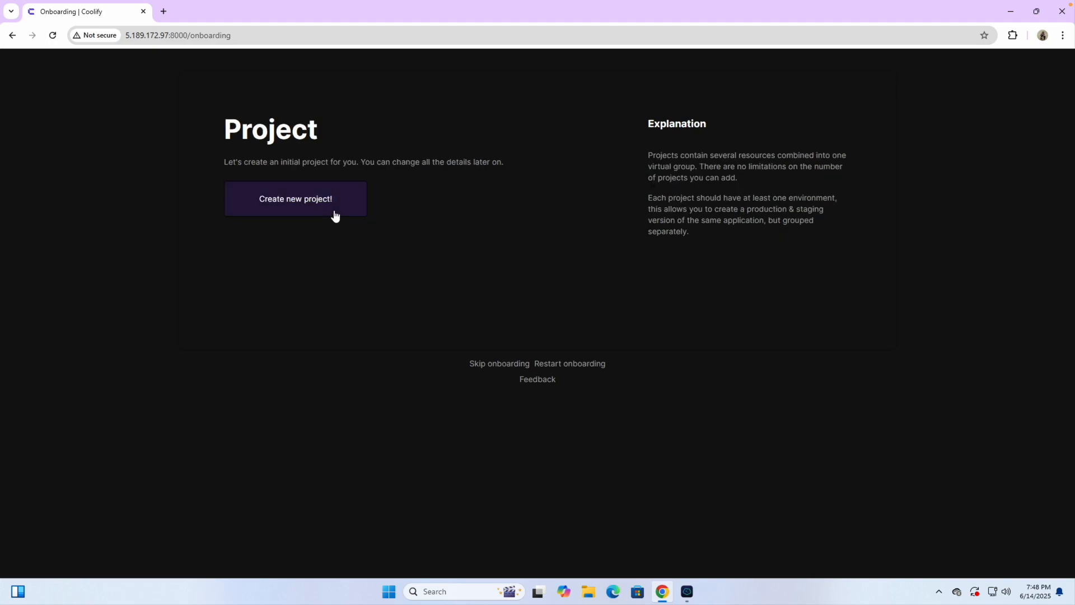
left_click(300, 204)
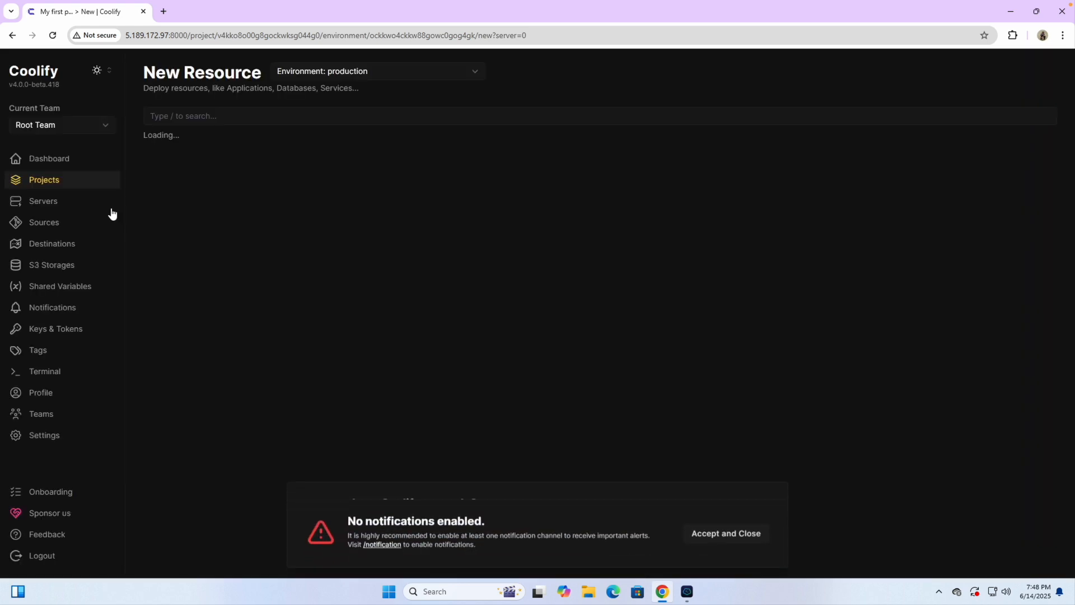
Step: Go to the Projects list and dismiss the no-notifications warning and donation popup
left_click(59, 181)
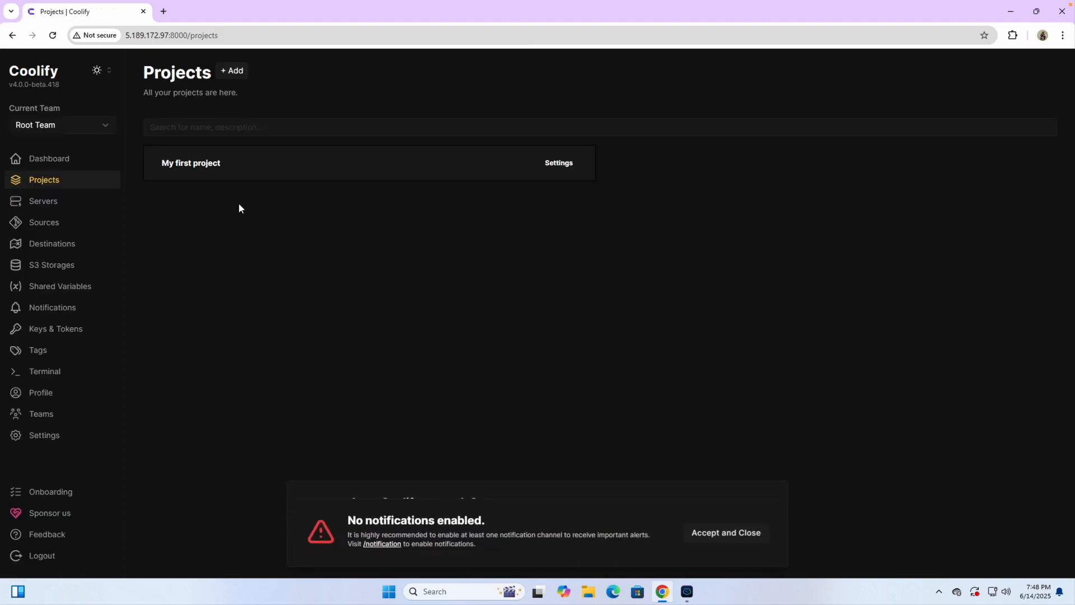
left_click(747, 538)
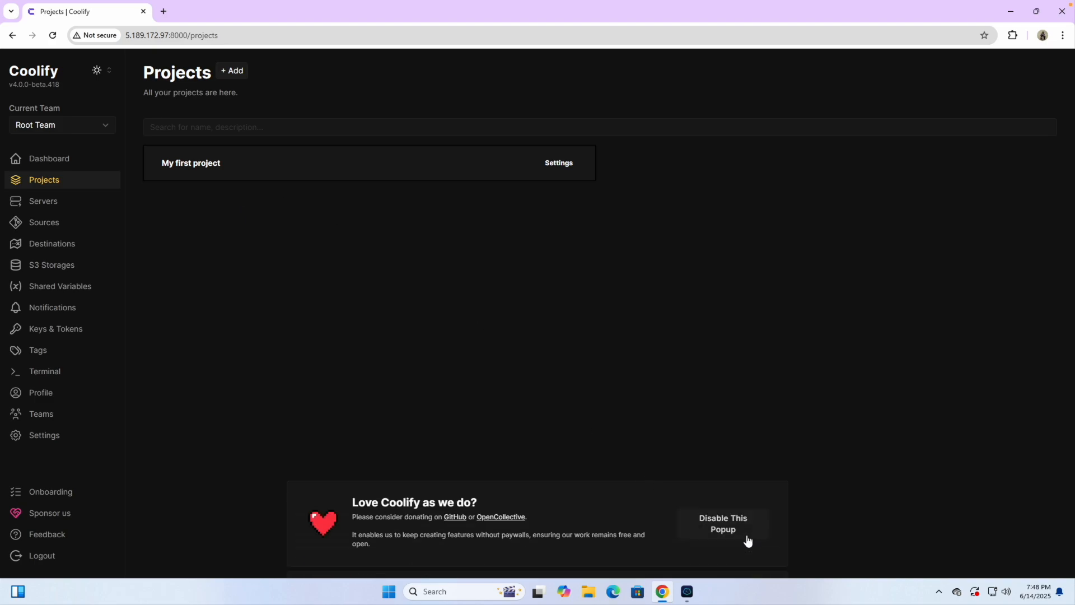
left_click(730, 531)
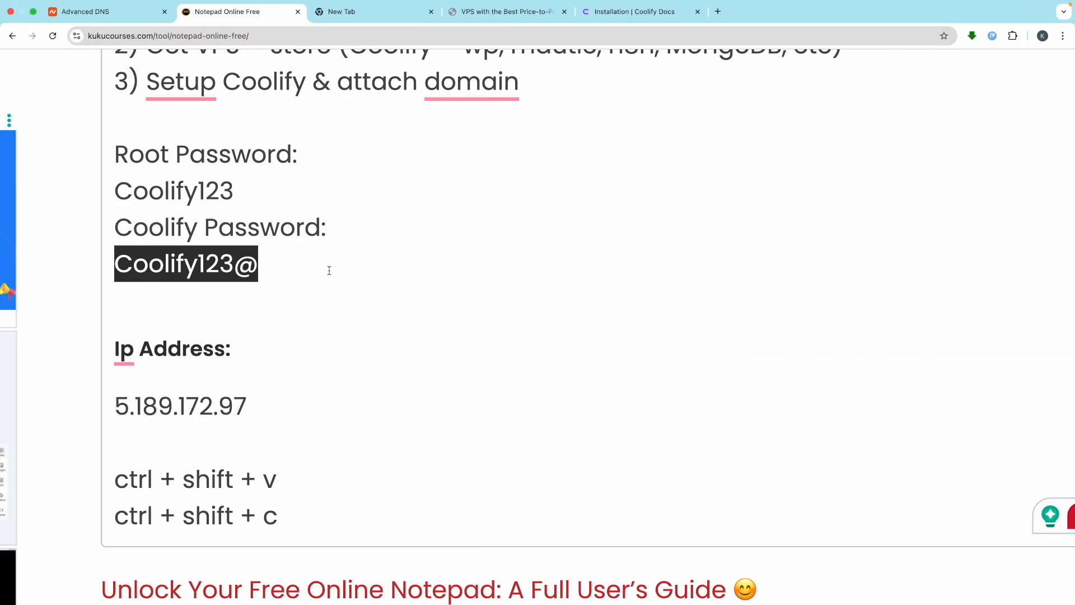
scroll(330, 270, "up", 3)
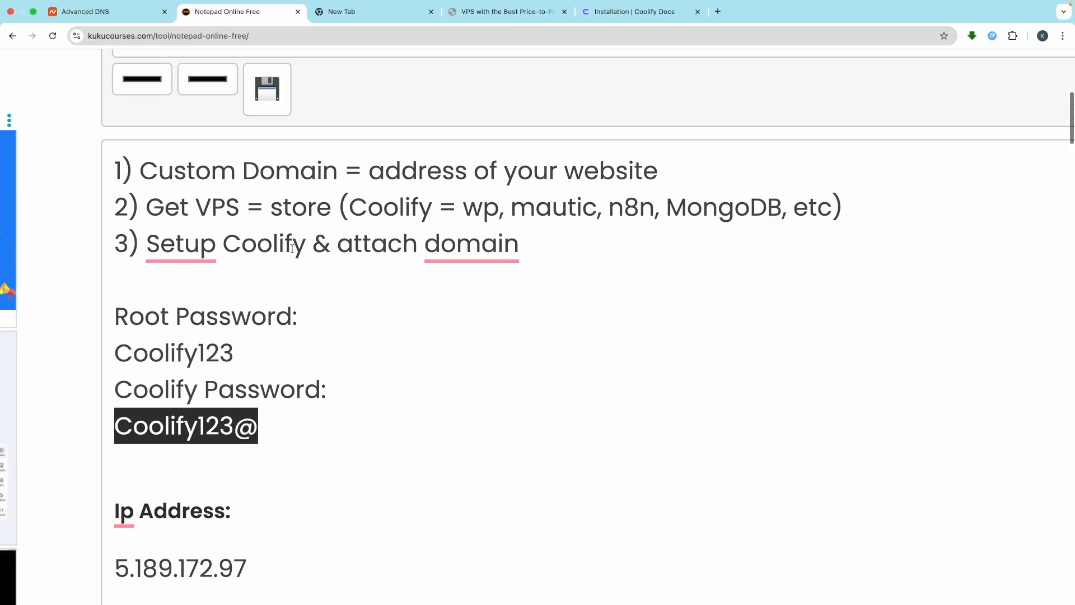
Step: Highlight the 'Setup Coolify' and attach-domain parts of step 3 in the notes
left_click_drag(305, 252, 161, 246)
left_click(361, 252)
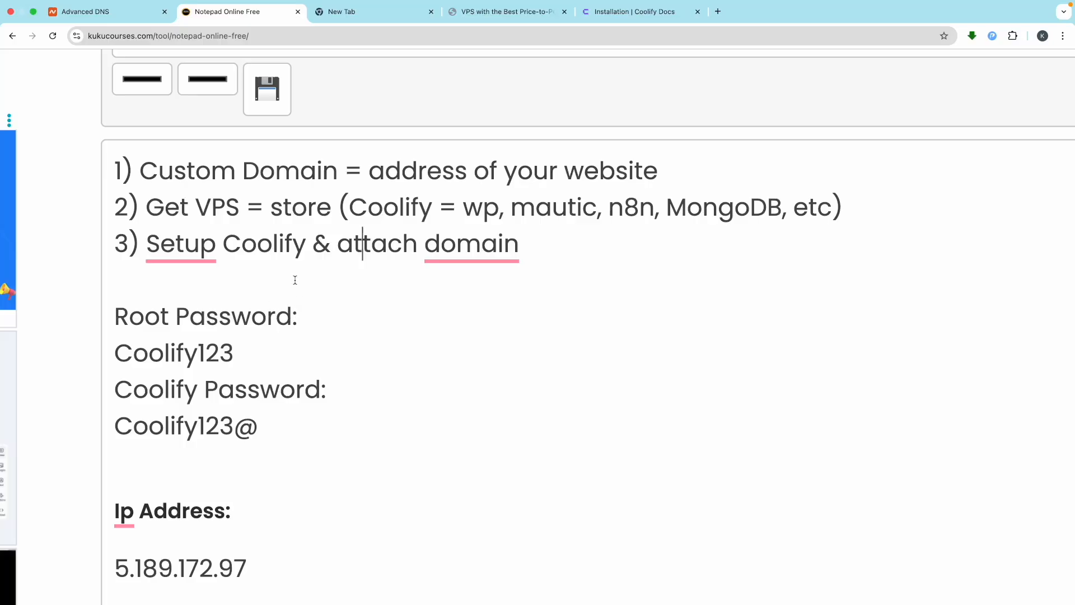
left_click_drag(306, 252, 185, 249)
left_click_drag(536, 257, 360, 257)
left_click(359, 257)
Step: In Namecheap's Domain List, manage kukubackend.com and bring up its Advanced DNS settings
left_click(81, 11)
scroll(461, 261, "up", 2)
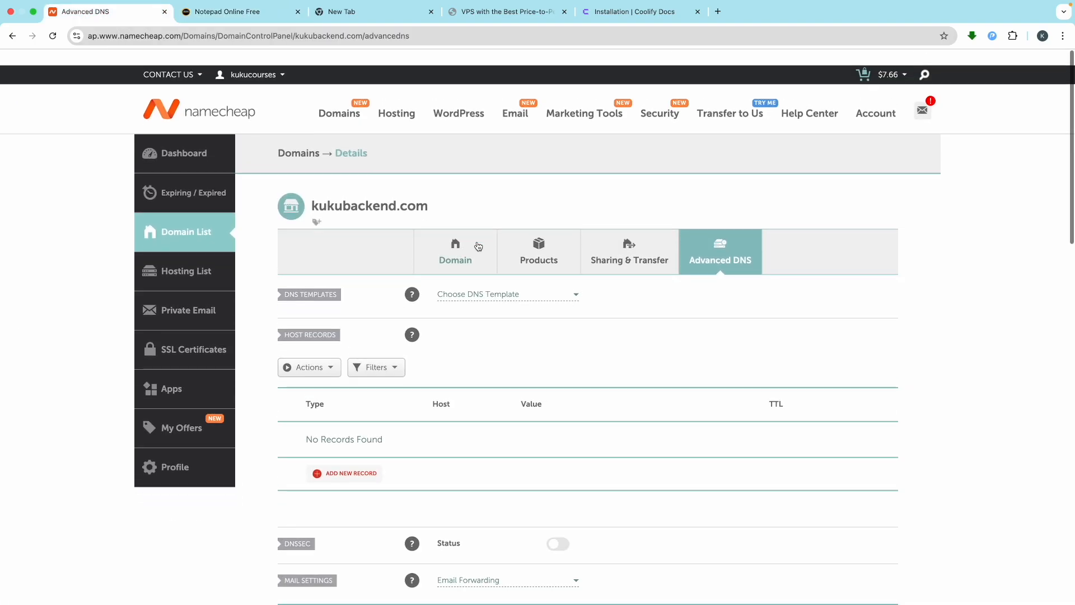
mouse_move(891, 100)
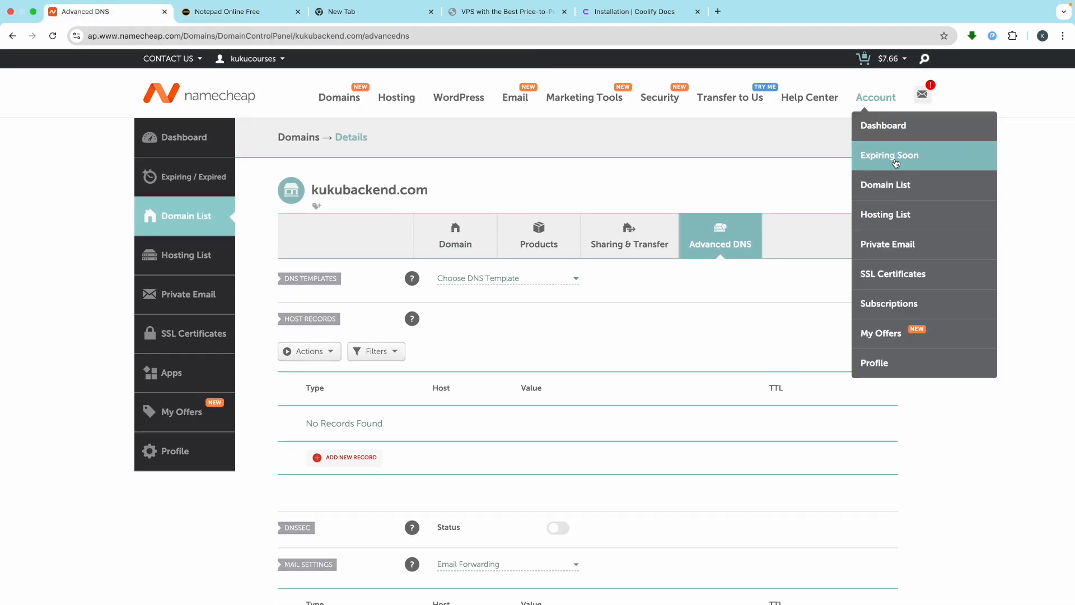
left_click(886, 185)
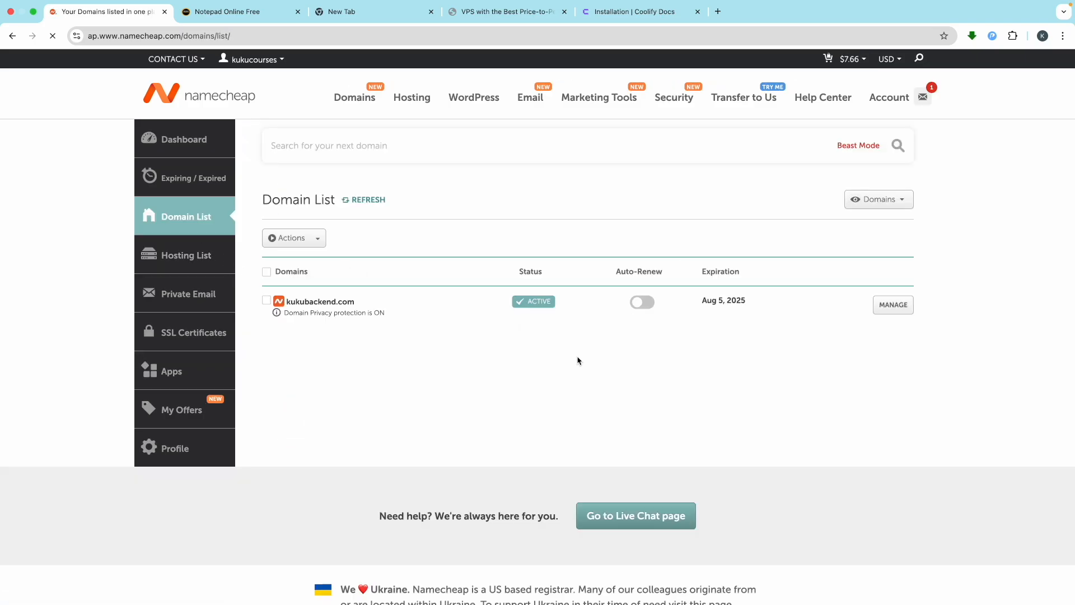
left_click(893, 312)
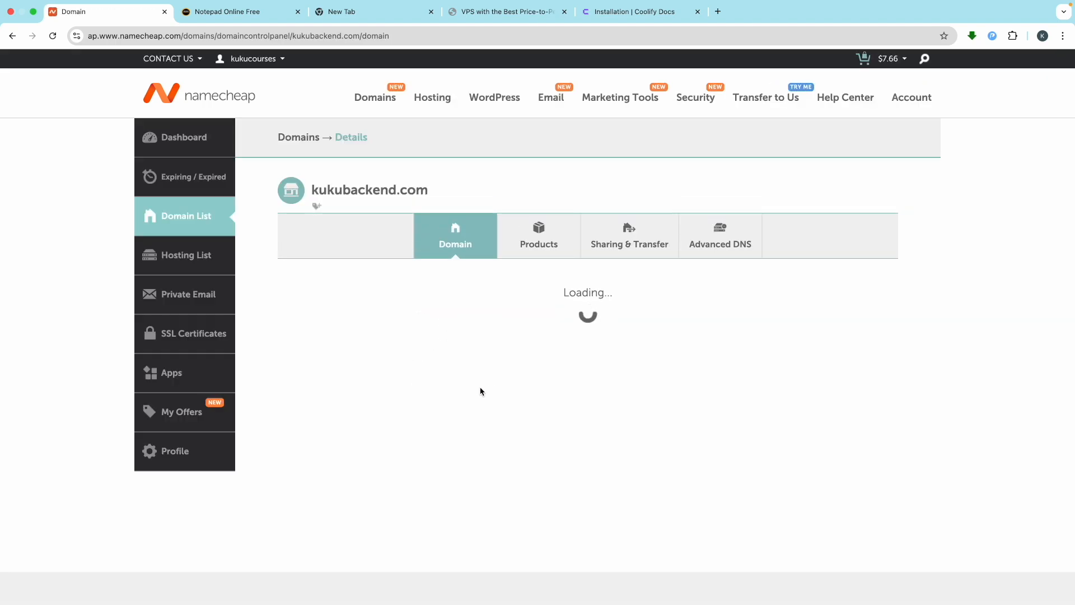
scroll(512, 404, "down", 1)
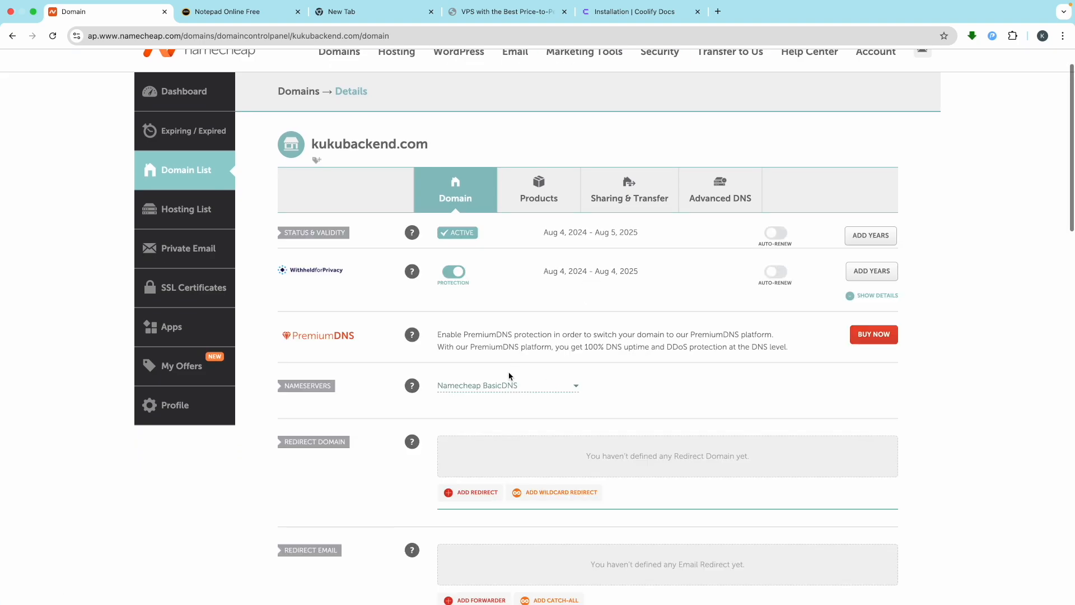
left_click(714, 197)
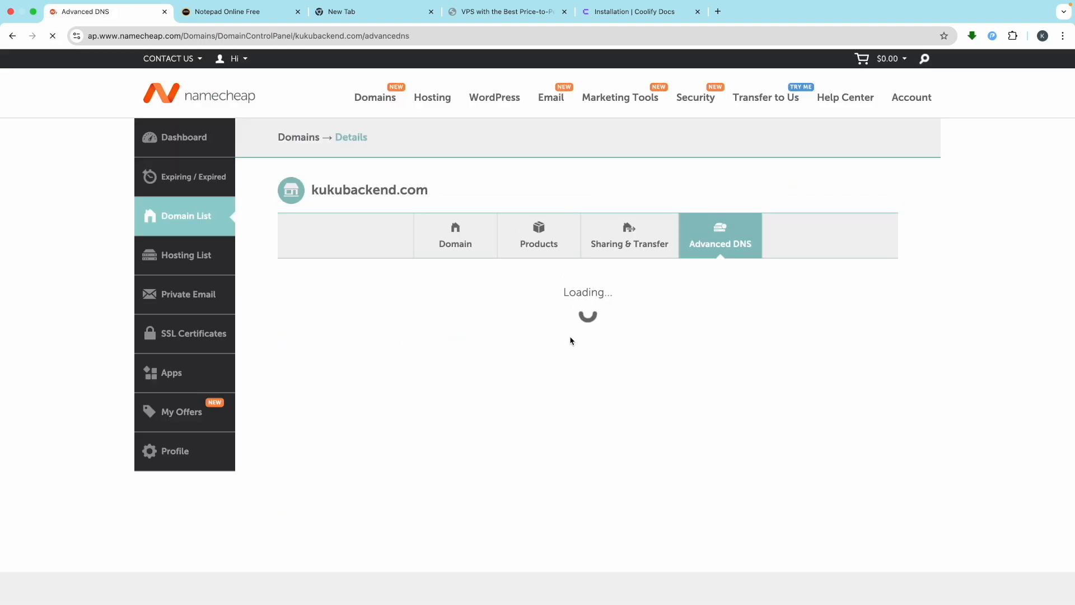
scroll(581, 365, "down", 2)
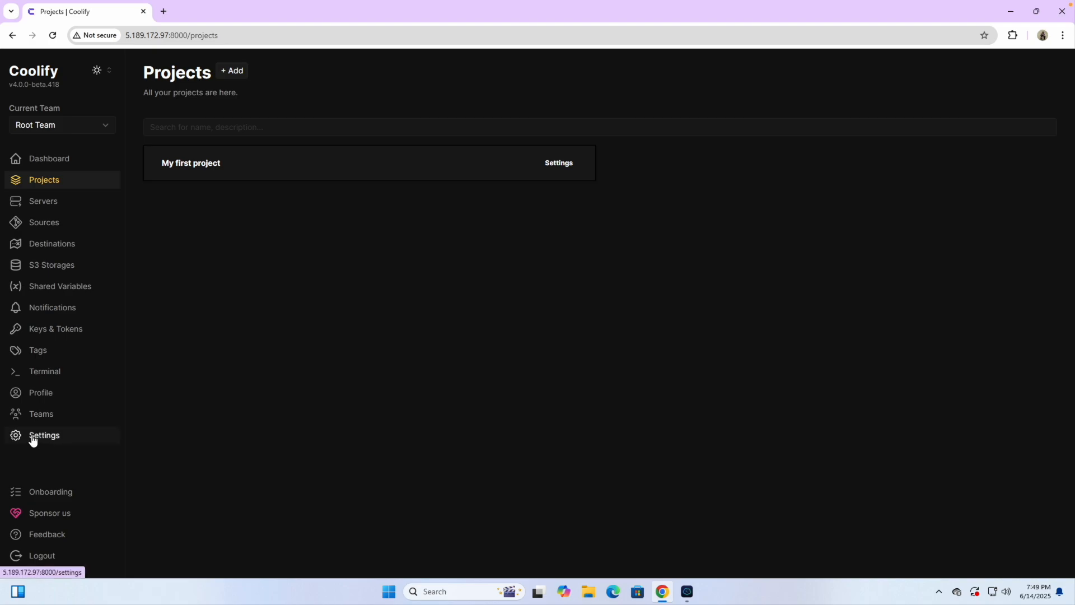
left_click(40, 440)
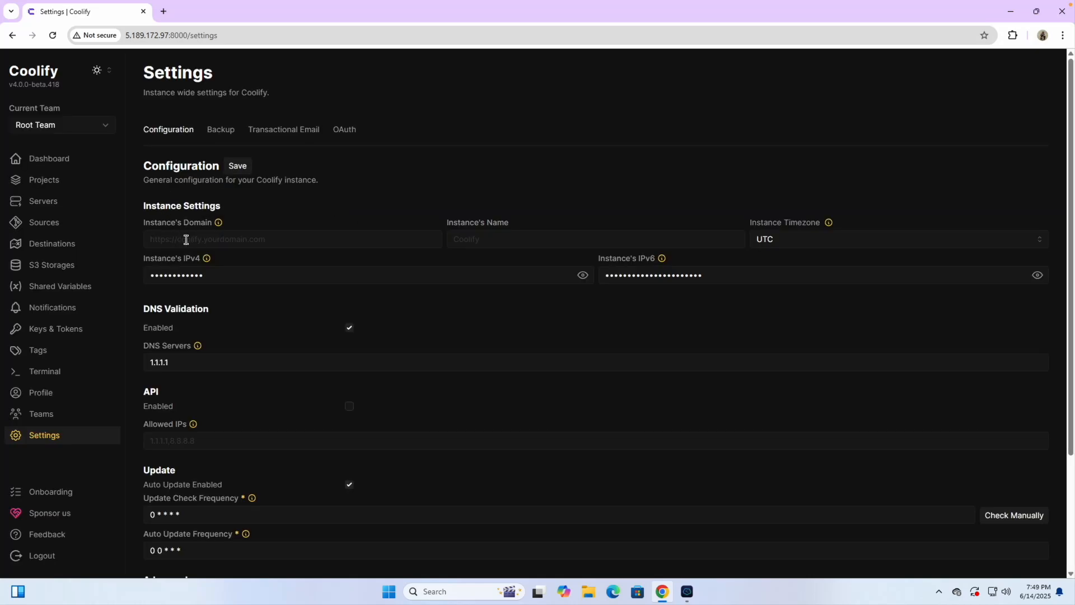
scroll(186, 239, "up", 5)
left_click(186, 239)
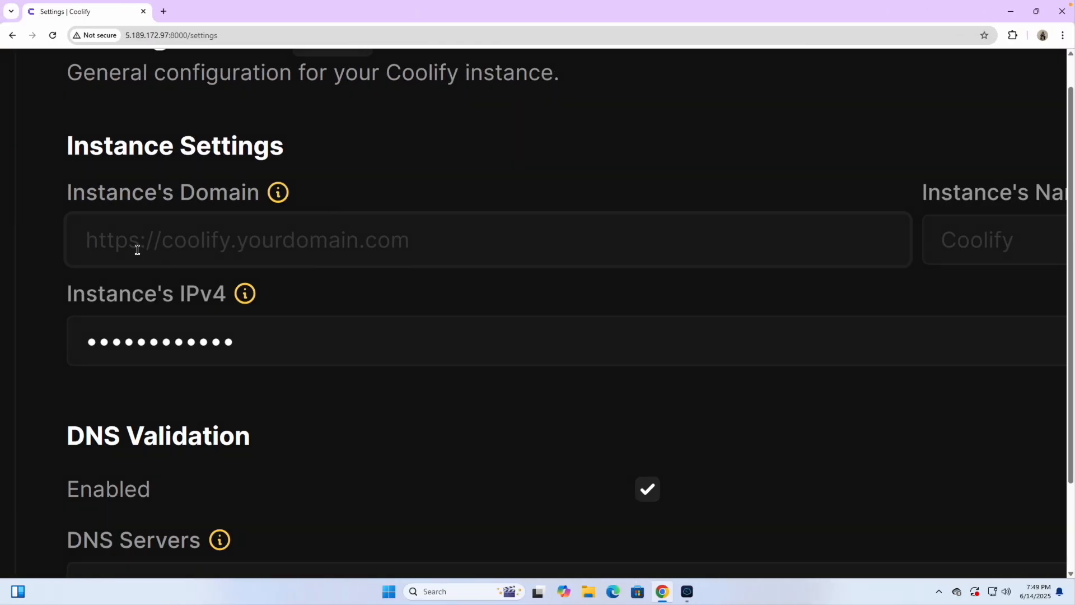
left_click(137, 250)
type("https")
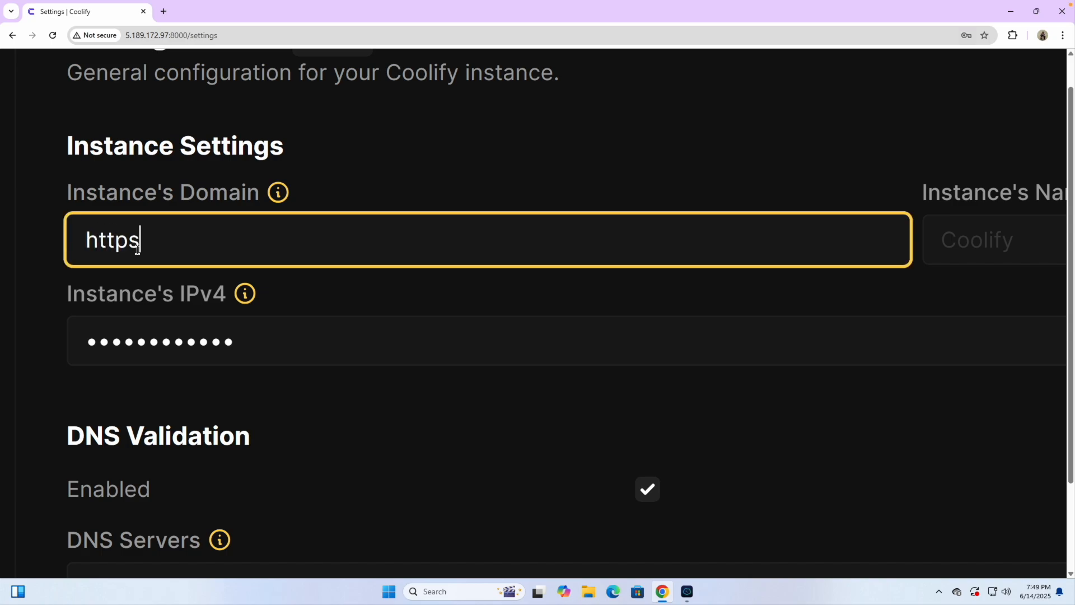
type("://")
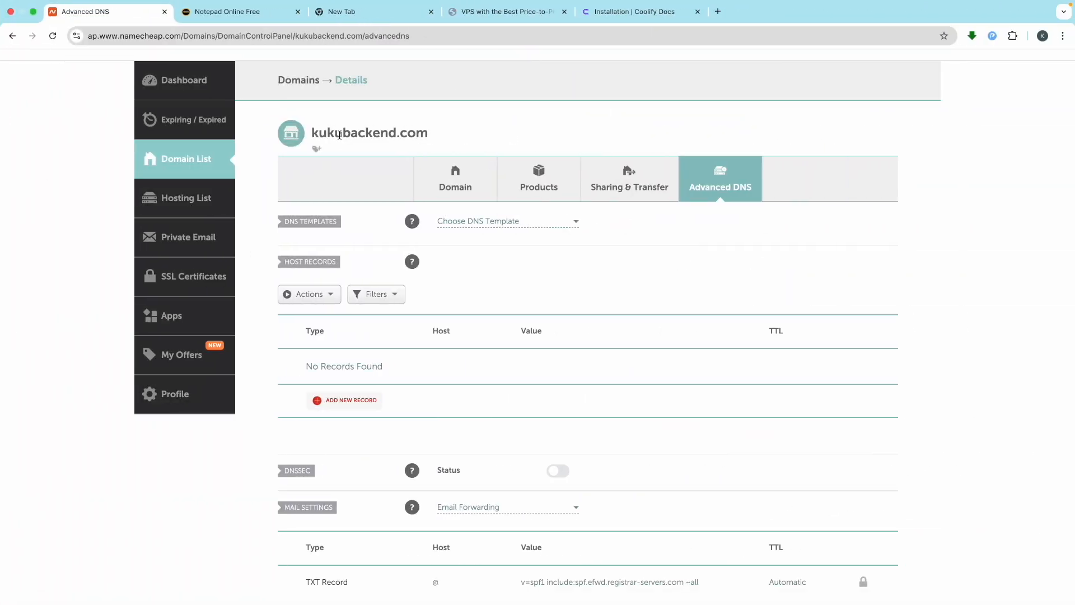
double_click(340, 135)
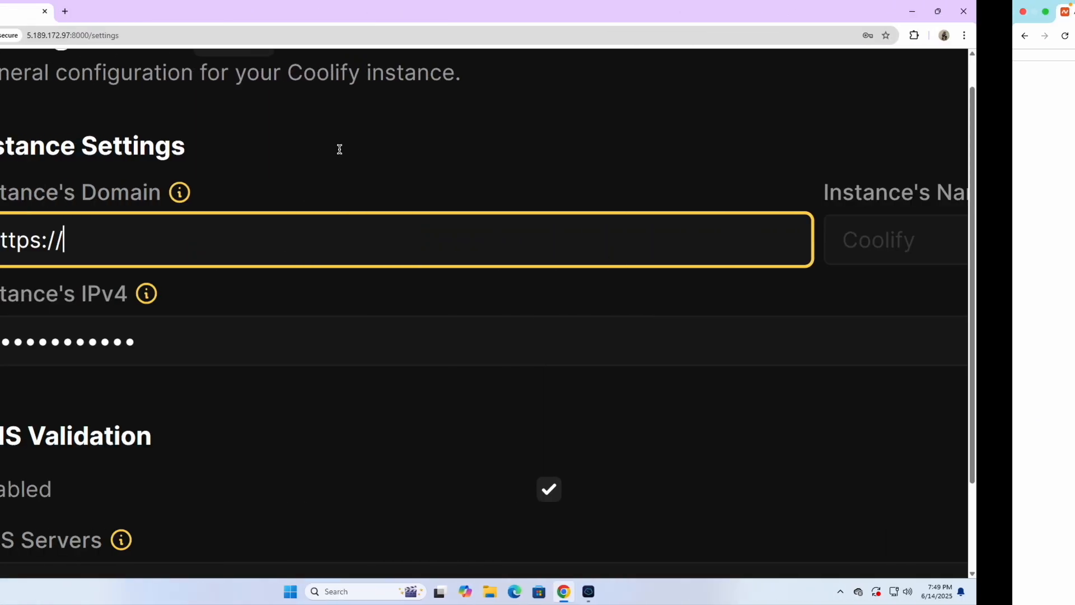
type("kukubackend.com")
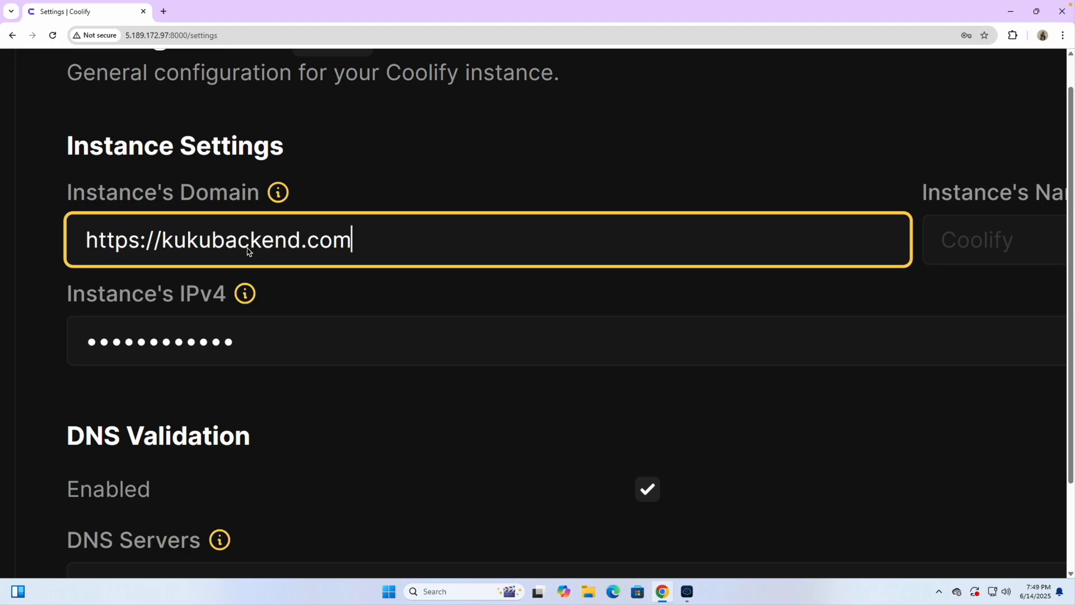
left_click(164, 242)
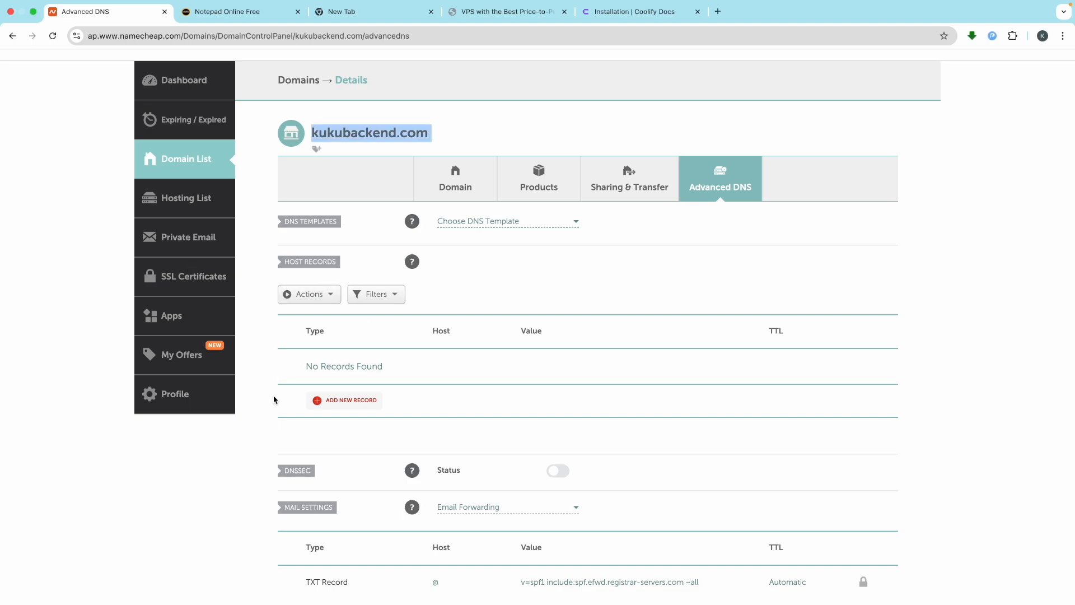
Step: Add a new A Record with host 'coolify' in Namecheap's Advanced DNS
left_click(314, 400)
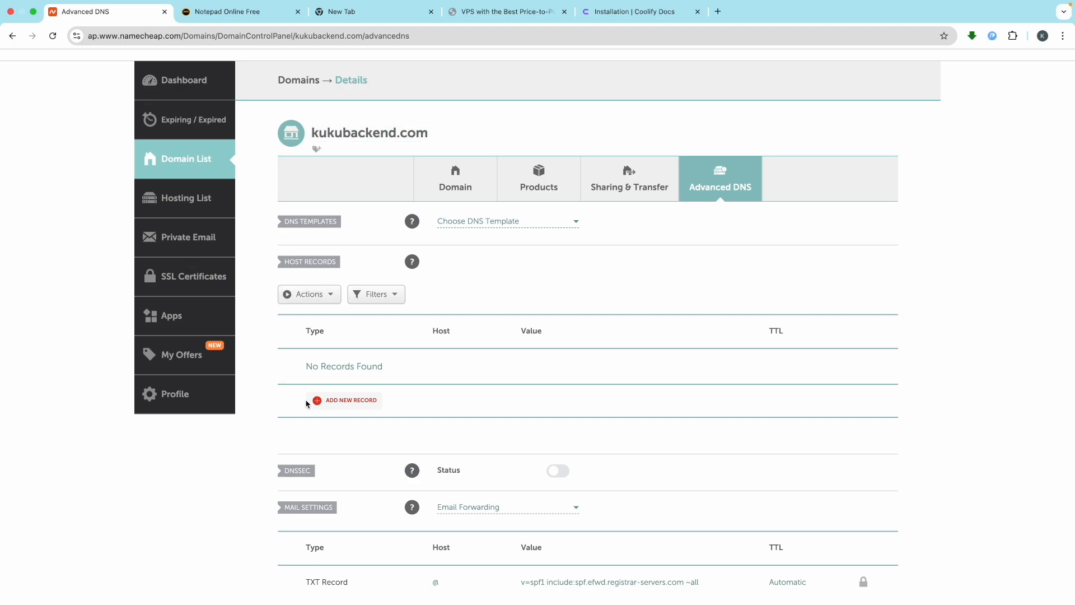
scroll(339, 405, "down", 3)
left_click(347, 190)
left_click(338, 207)
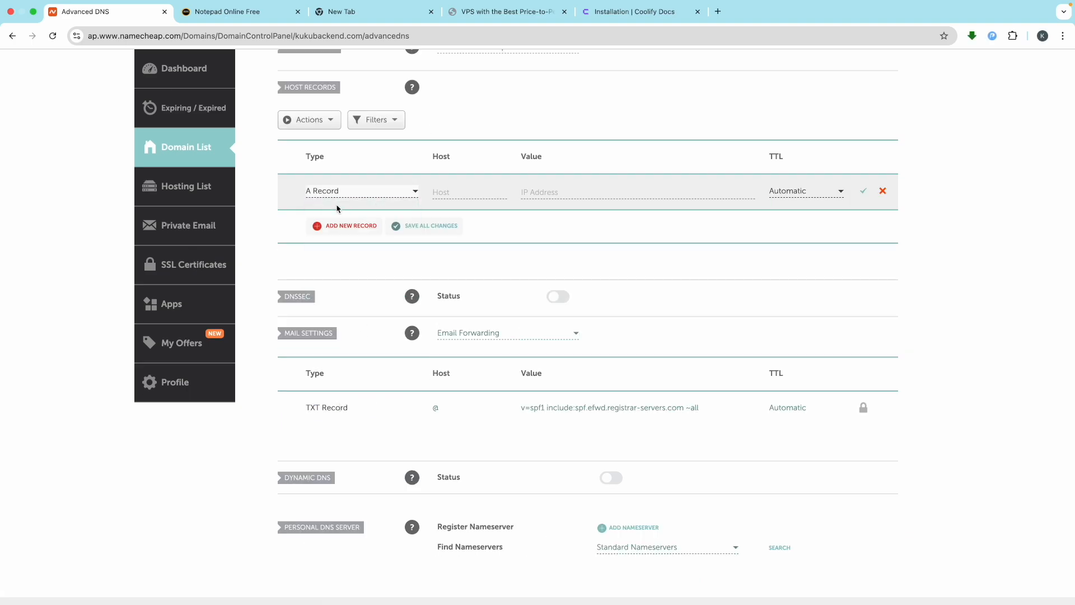
left_click(467, 192)
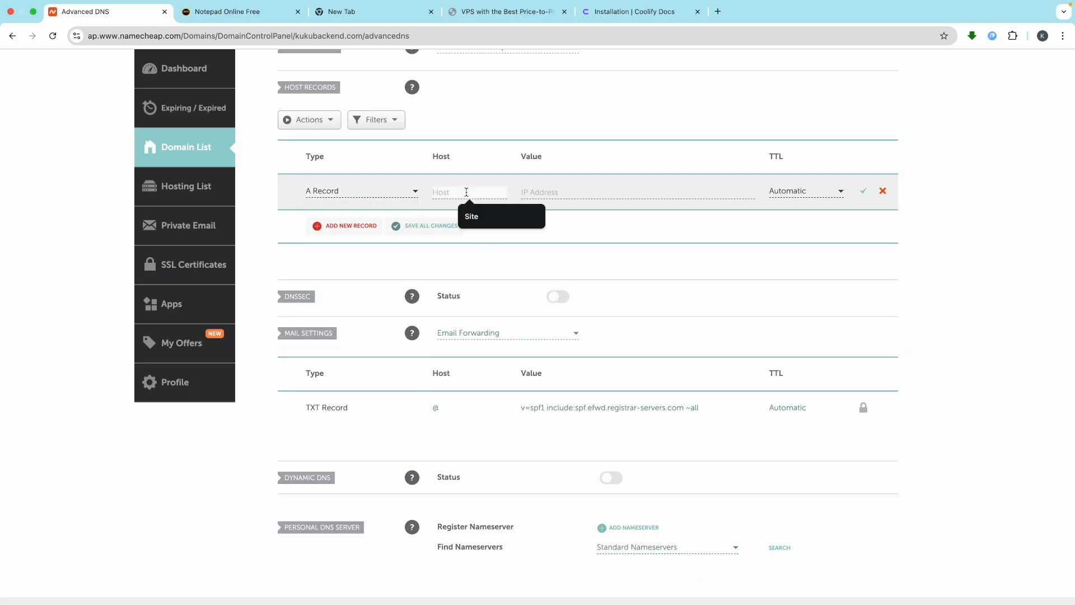
scroll(467, 191, "up", 5)
type("cooli")
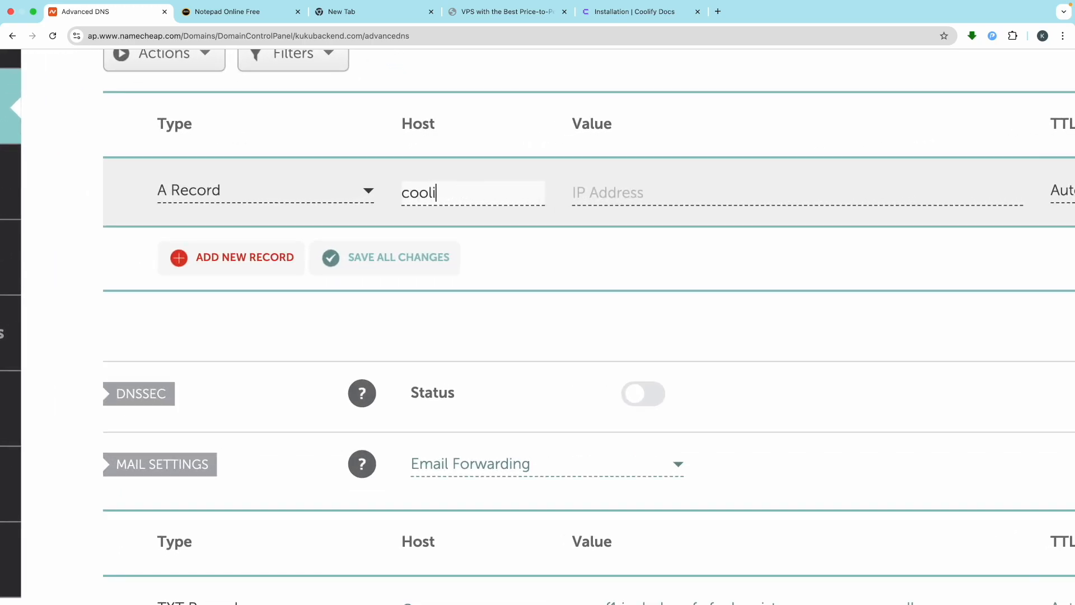
type("fy")
left_click(651, 190)
Step: Copy the server IP 5.189.172.97 from the notes into the record and save it
key("ctrl+Left")
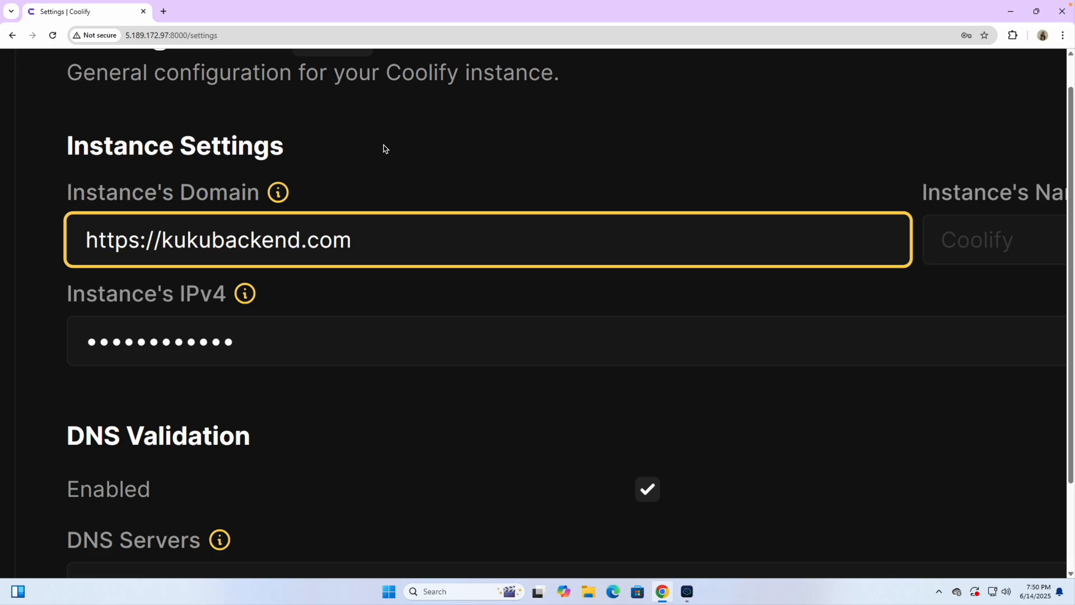
key("ctrl+Right")
left_click(244, 12)
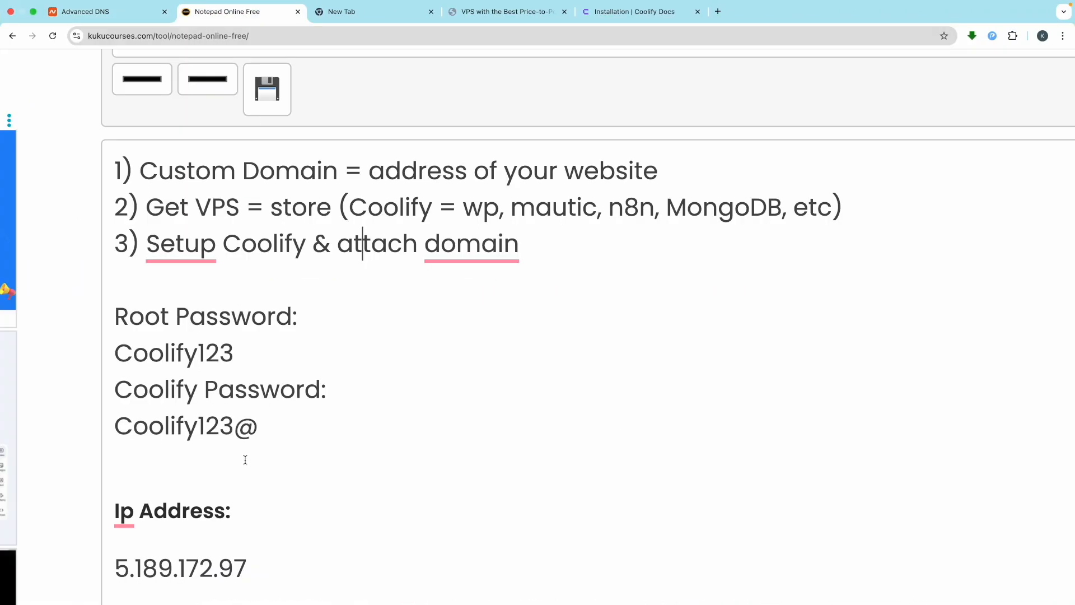
scroll(245, 460, "down", 3)
left_click_drag(249, 417, 109, 418)
key("ctrl+c")
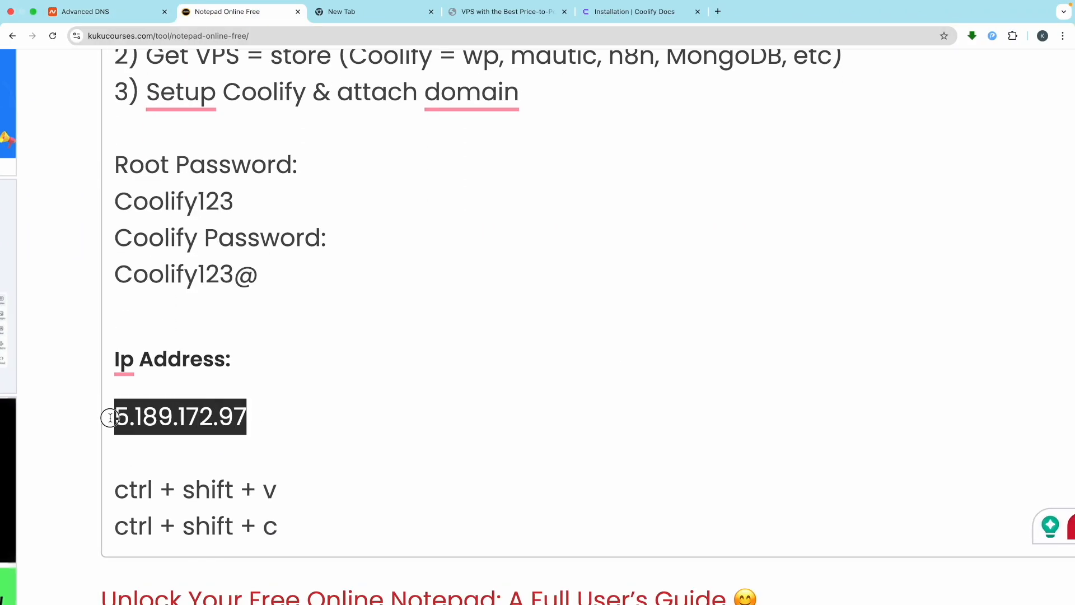
left_click(84, 11)
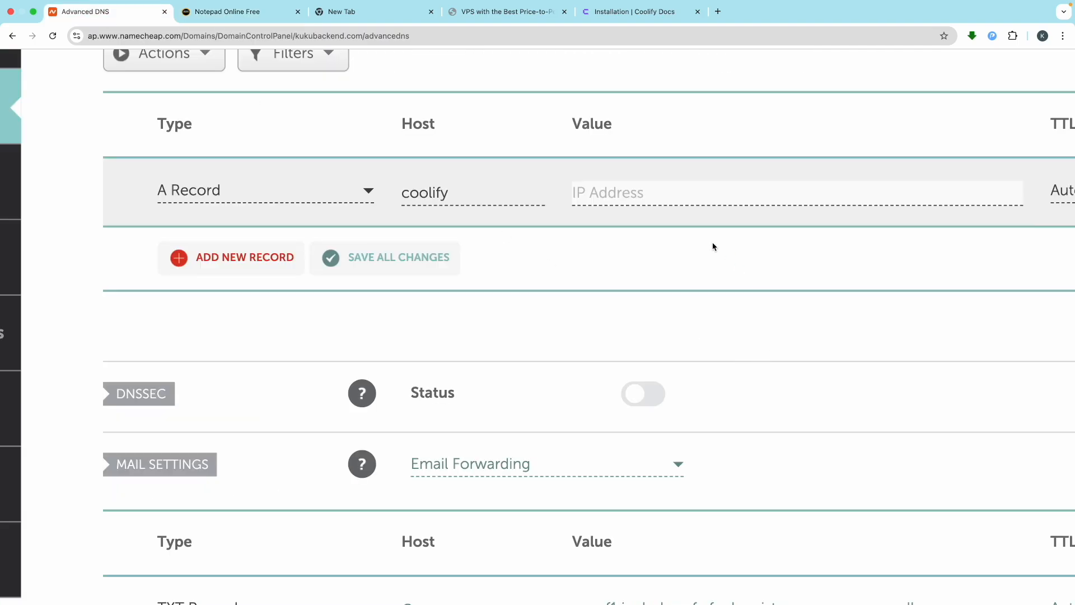
key("ctrl+v")
scroll(667, 233, "right", 3)
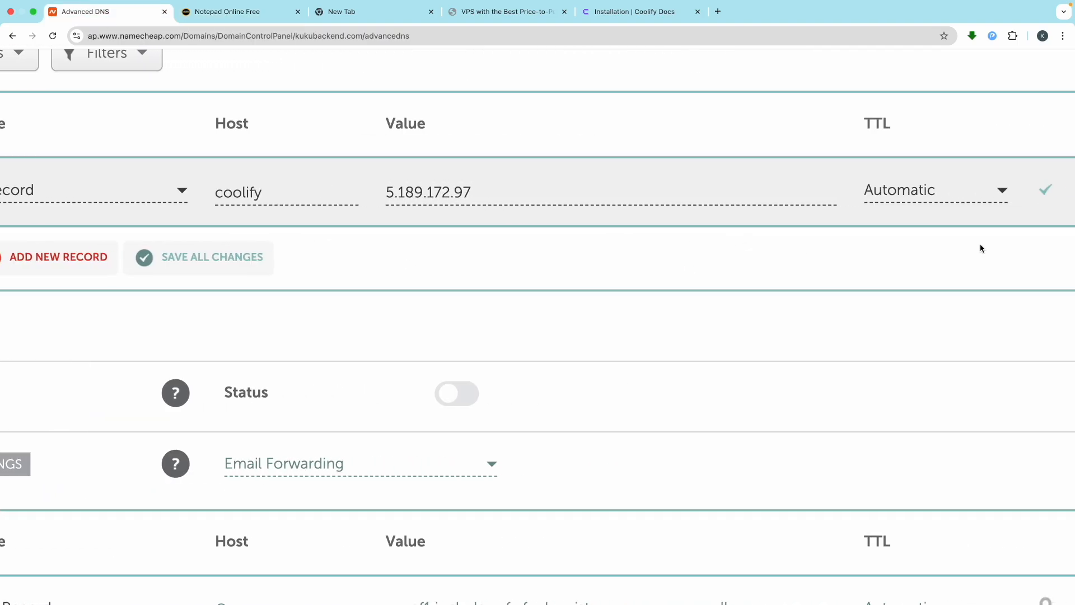
scroll(1044, 192, "right", 3)
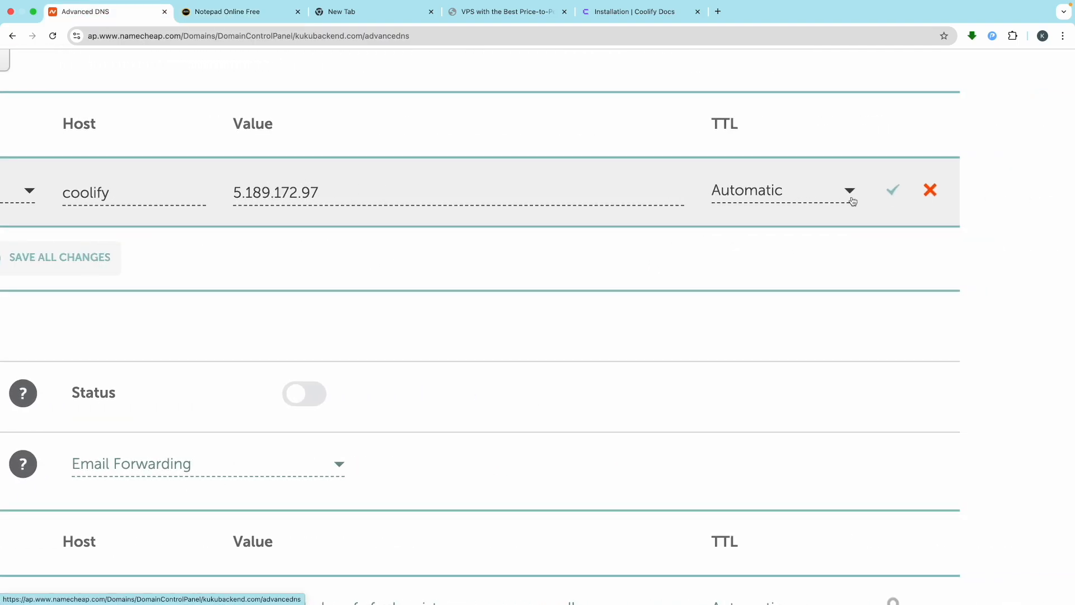
left_click(894, 192)
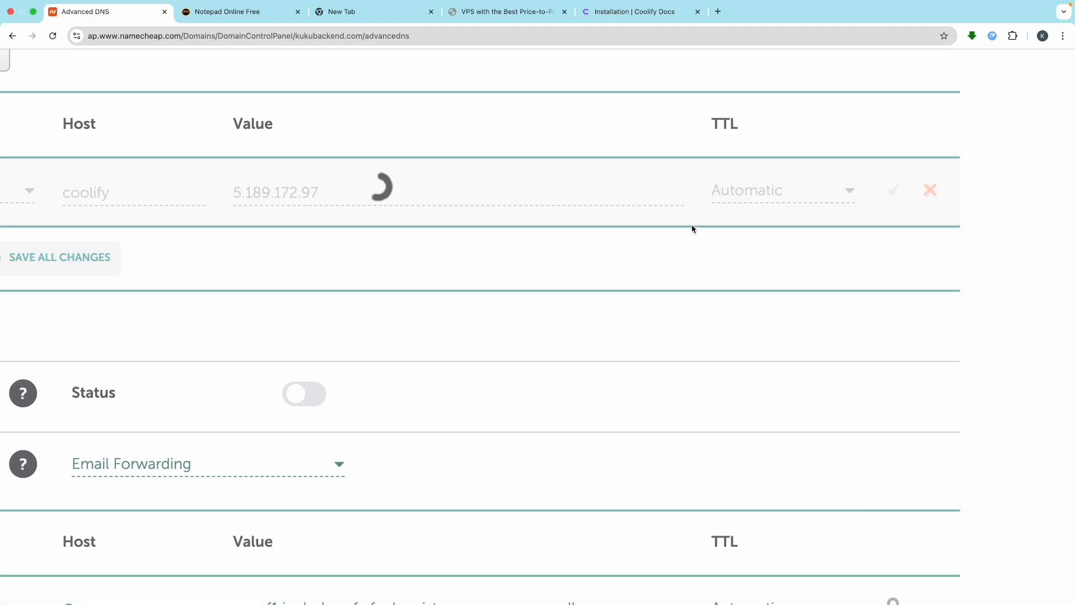
scroll(597, 313, "down", 5)
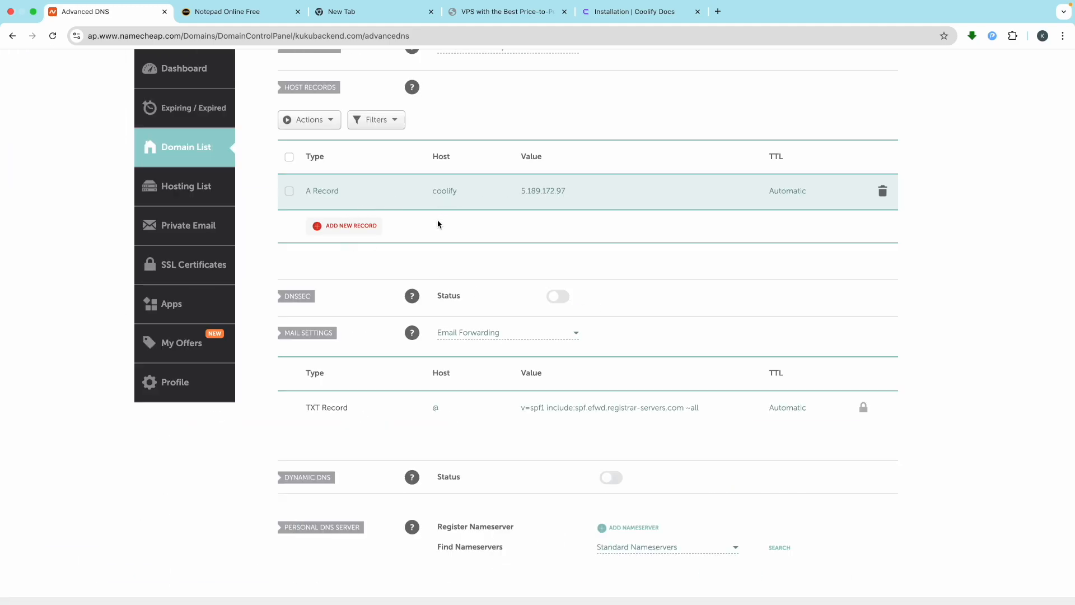
scroll(372, 192, "up", 5)
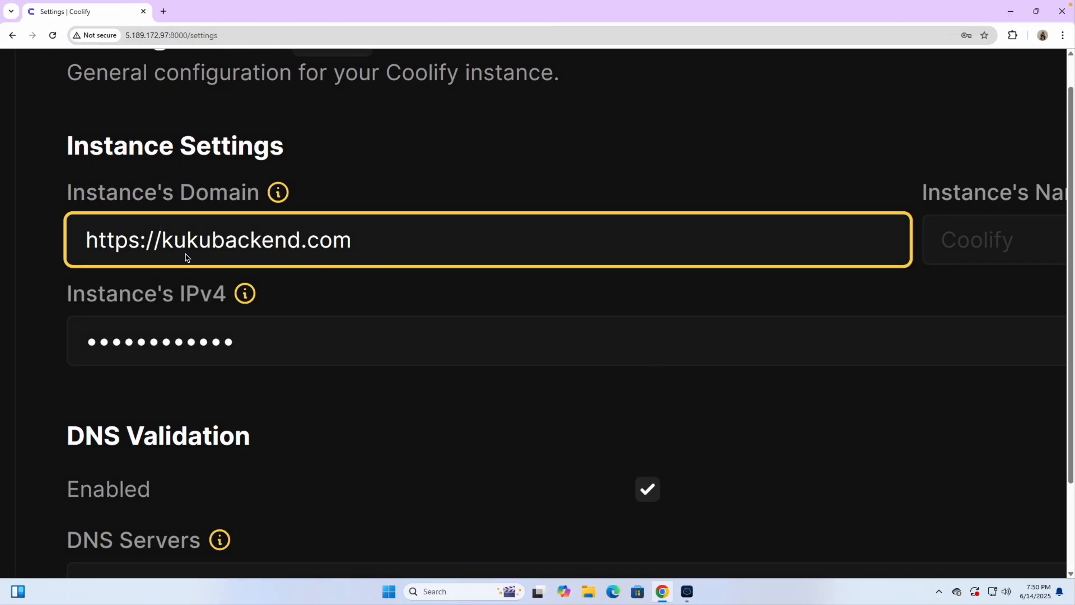
left_click(168, 255)
type("cool")
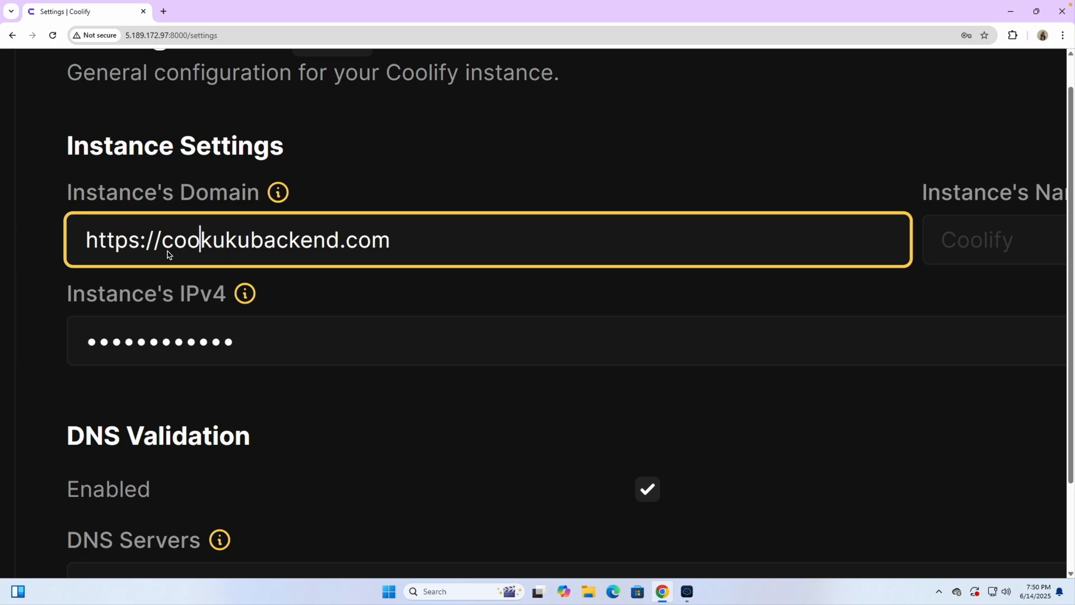
type("ify")
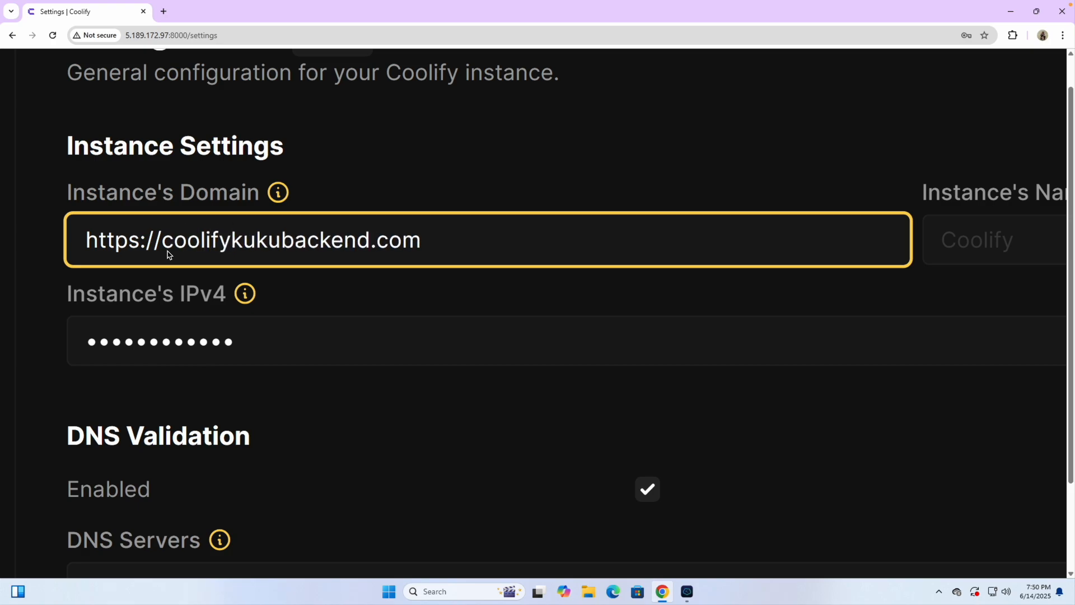
type(".")
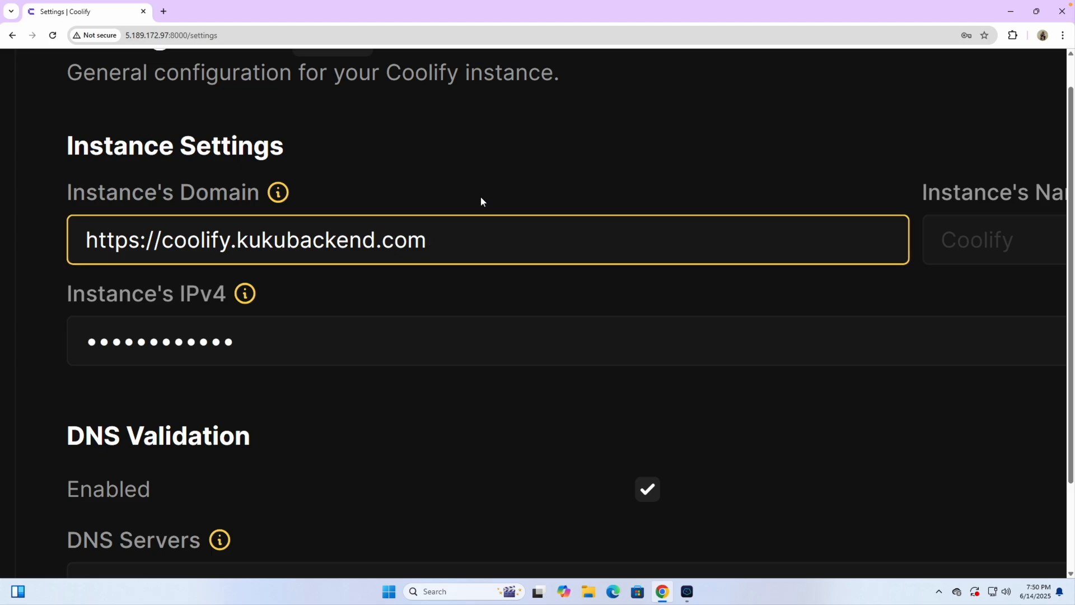
key("ctrl+0")
left_click(485, 233)
scroll(485, 233, "up", 3)
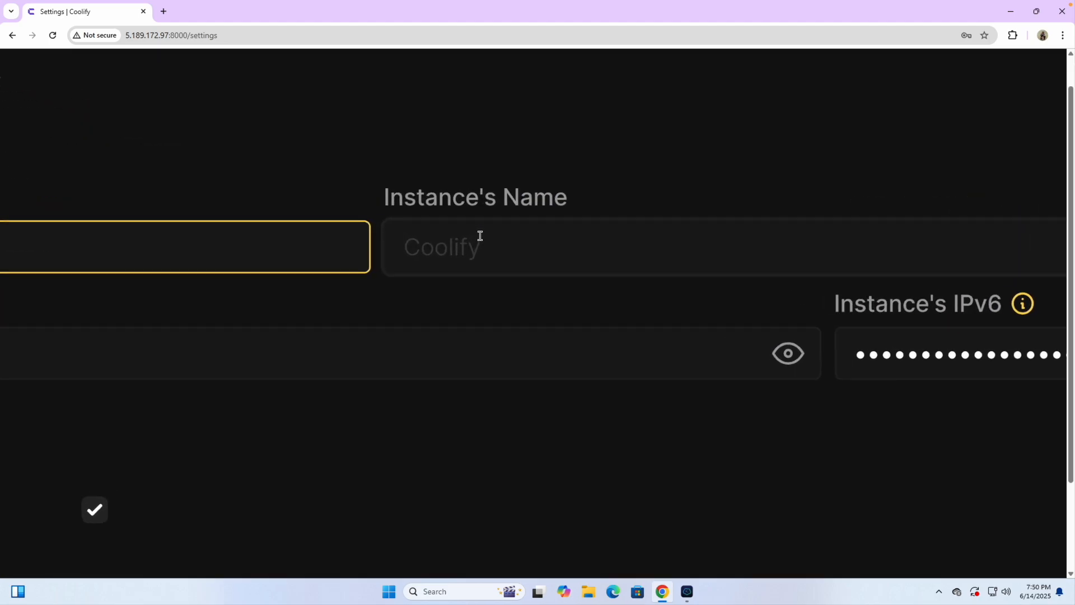
type("Coolify")
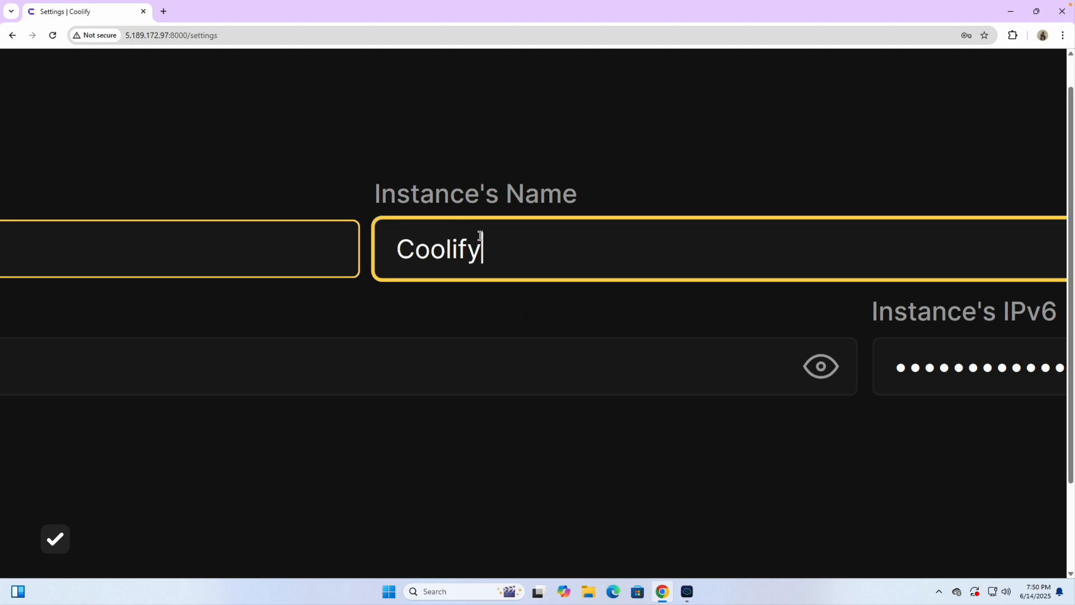
scroll(436, 152, "down", 3)
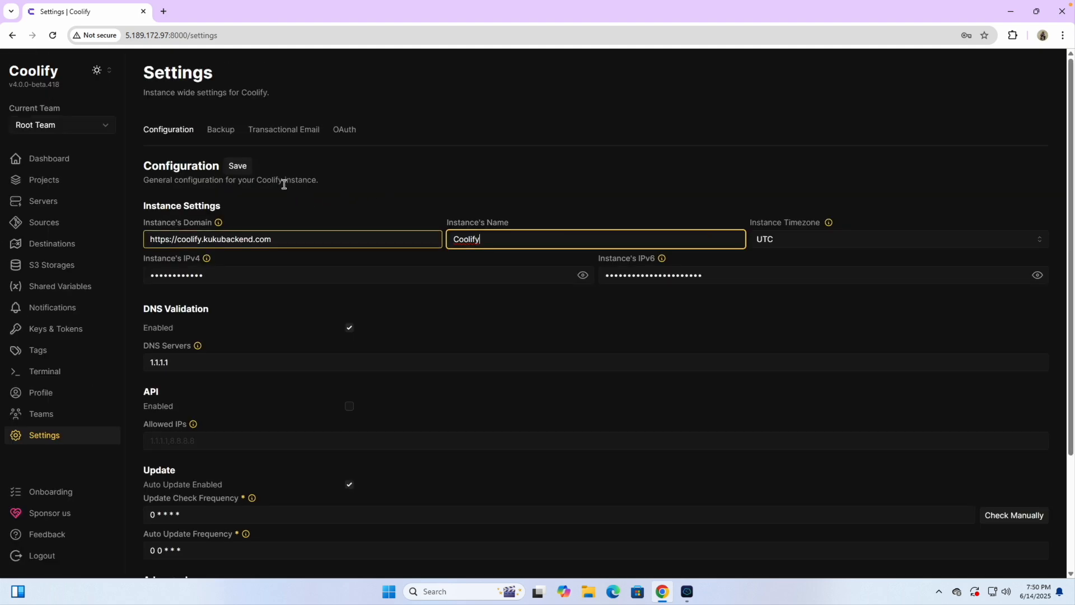
left_click(238, 167)
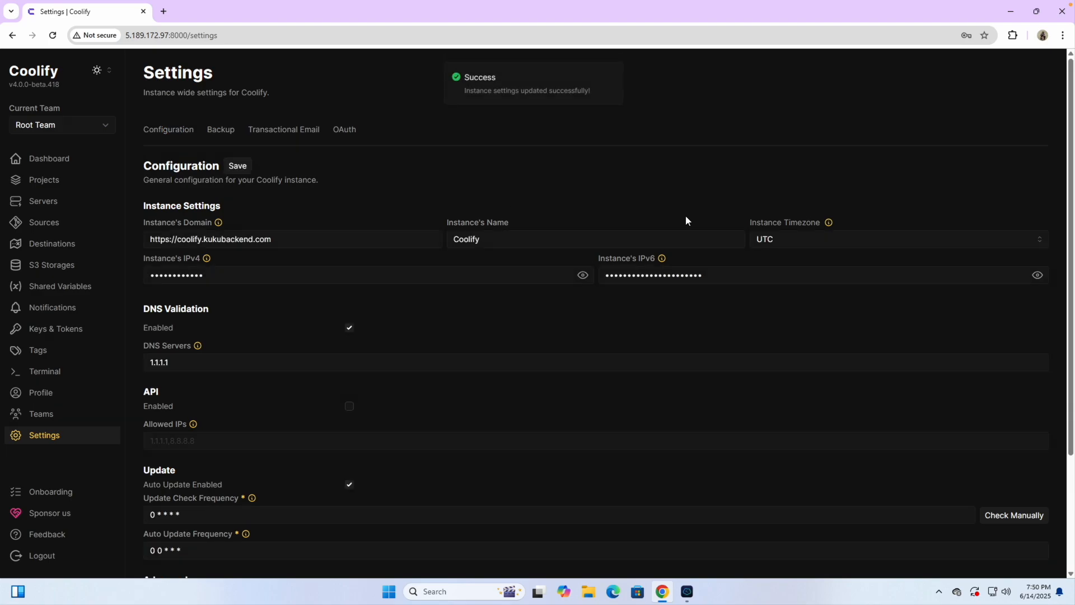
left_click(784, 238)
Step: Dismiss the timezone suggestions and try coolify.kukubackend.com in a new tab; it's unreachable
left_click(693, 205)
triple_click(289, 248)
key("ctrl+c")
left_click(164, 12)
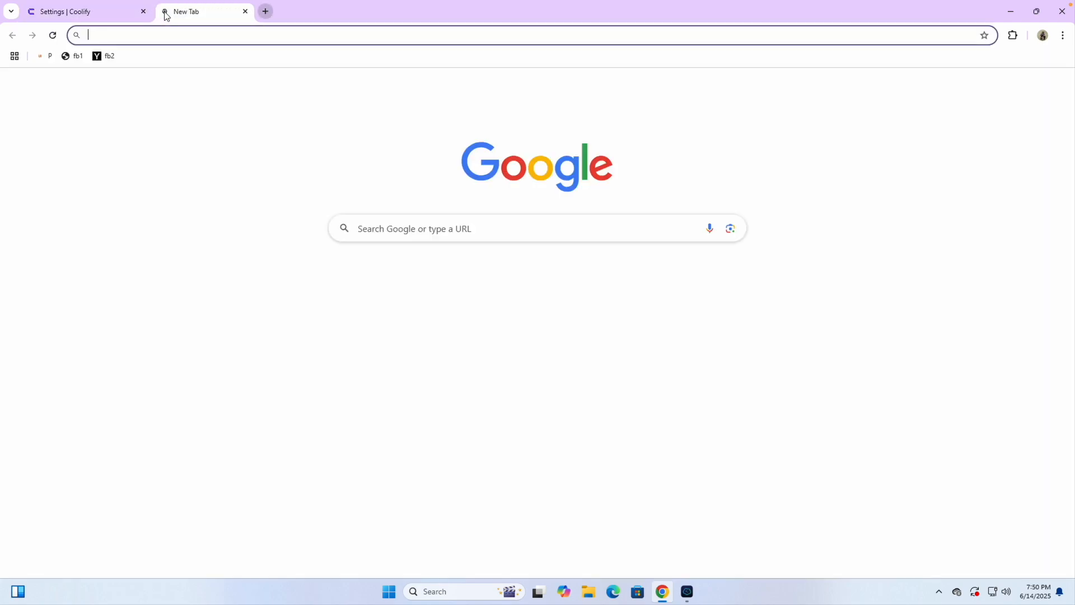
key("ctrl+v")
key("Return")
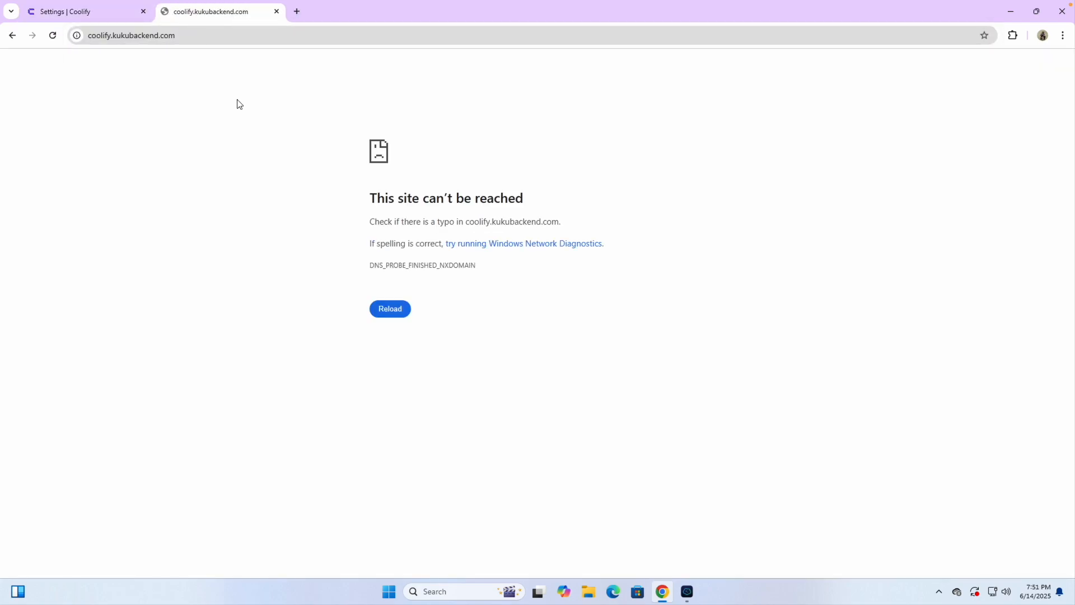
left_click(401, 317)
left_click(103, 16)
left_click(277, 11)
left_click(384, 175)
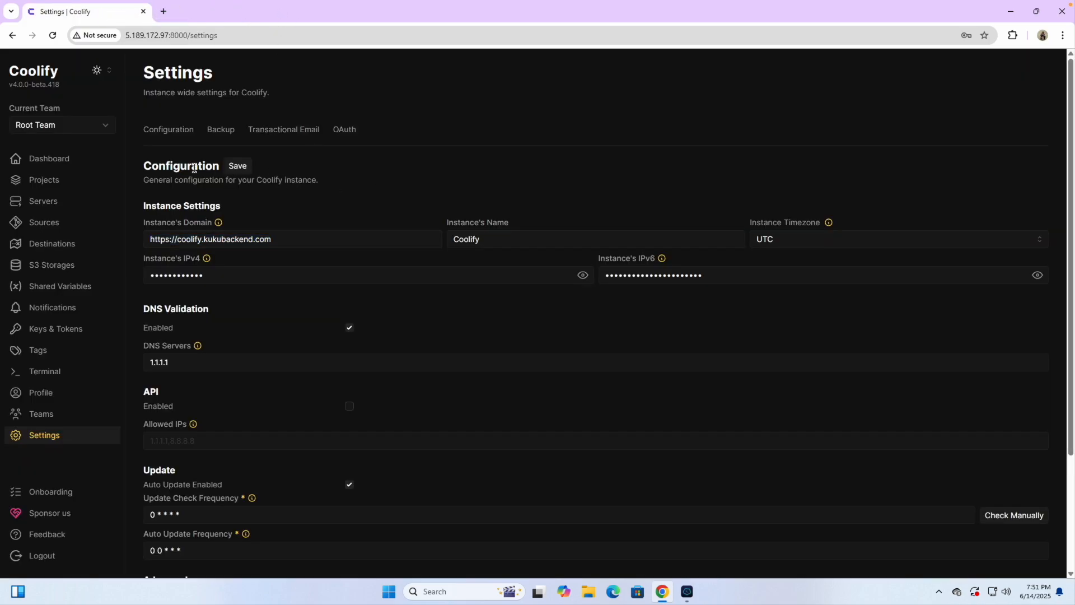
Step: Look through the Backup, Transactional Email and OAuth settings, then return to Configuration
left_click(226, 133)
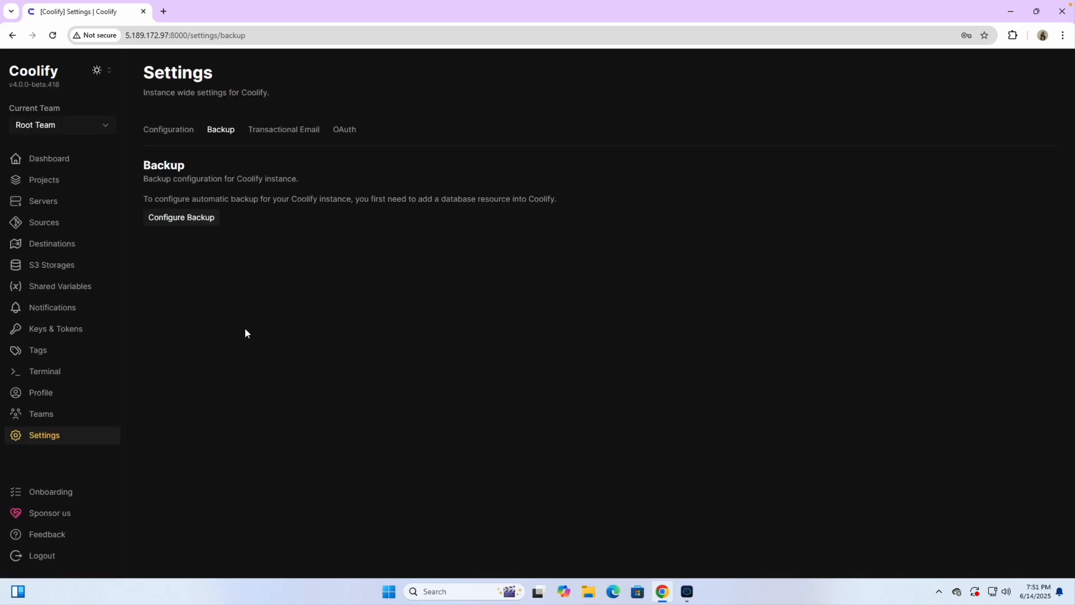
left_click(283, 131)
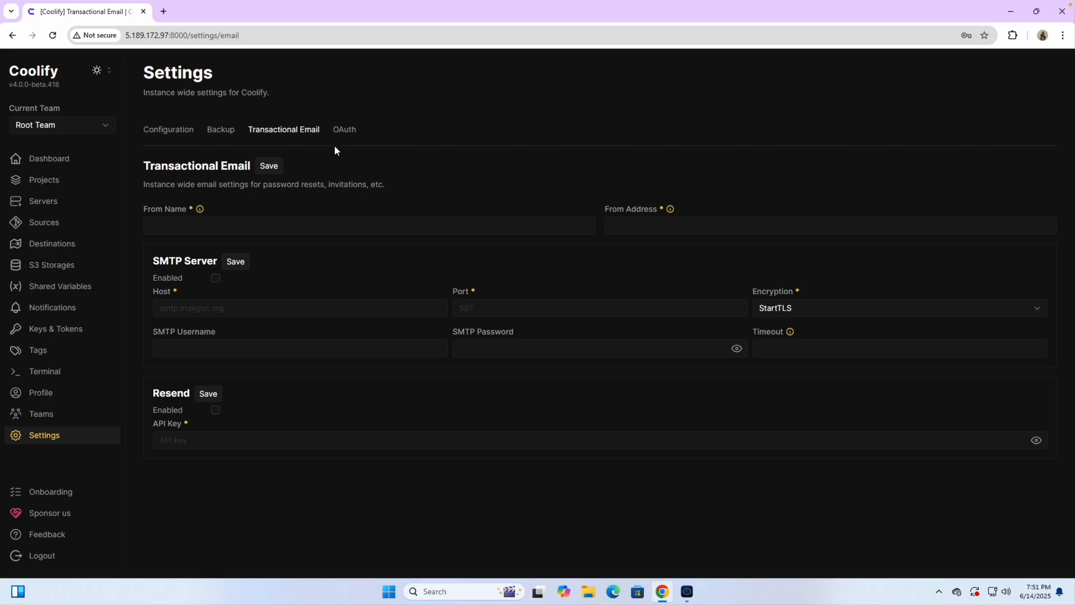
left_click(345, 131)
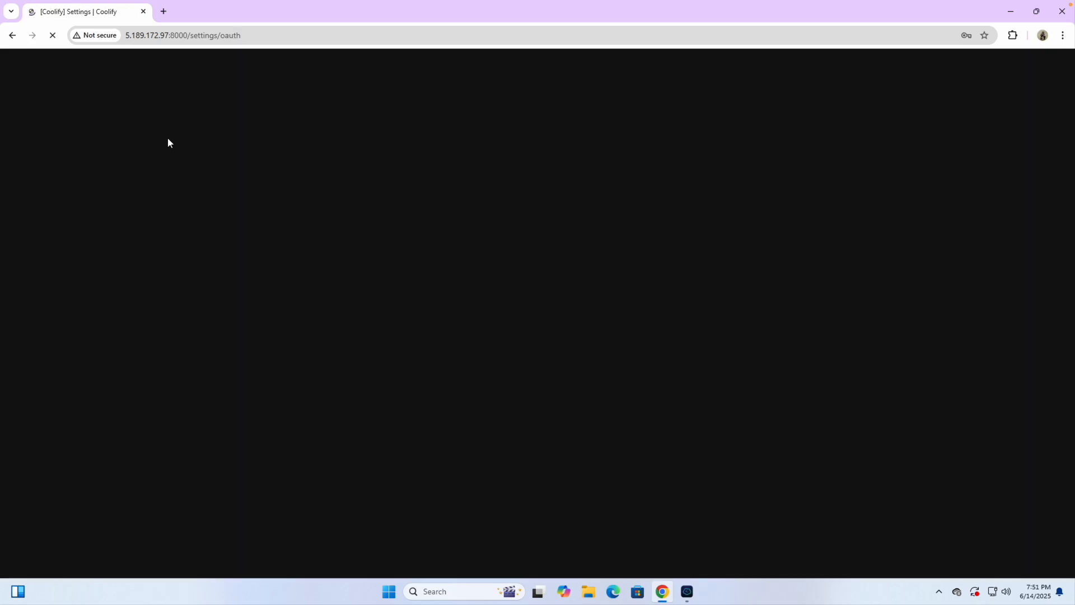
left_click(169, 133)
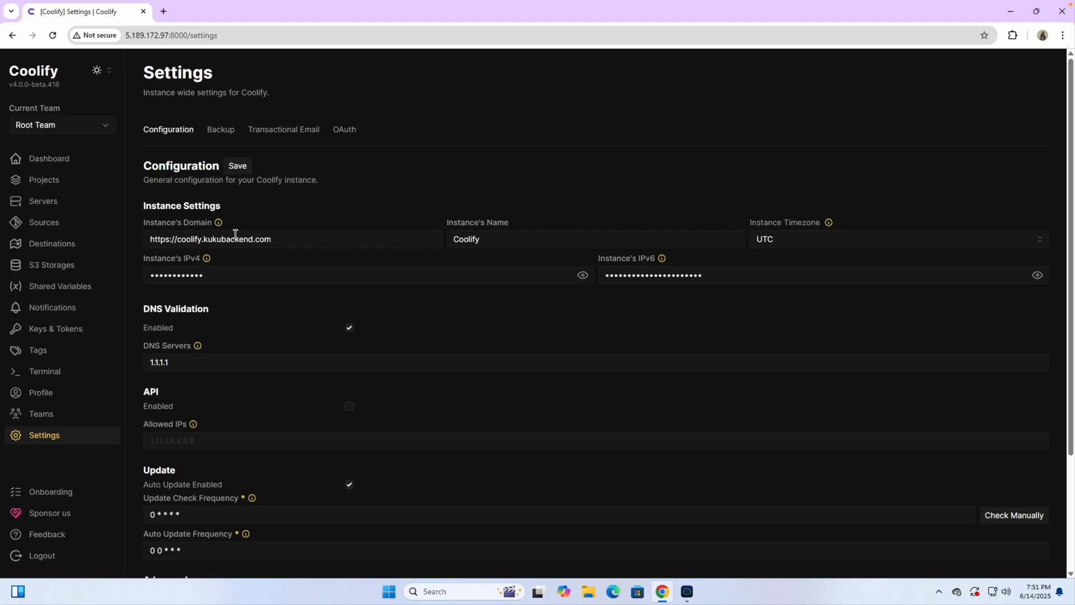
Step: Retry coolify.kukubackend.com in a new tab, close it when still unreachable, and open Dashboard
triple_click(286, 243)
key("ctrl+c")
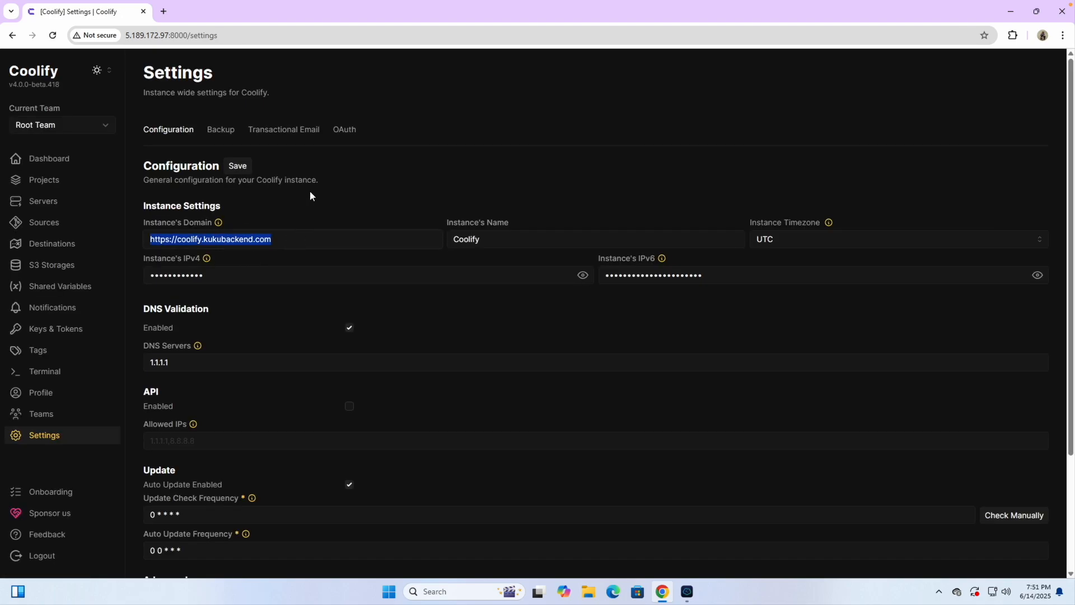
left_click(163, 12)
key("ctrl+v")
key("Return")
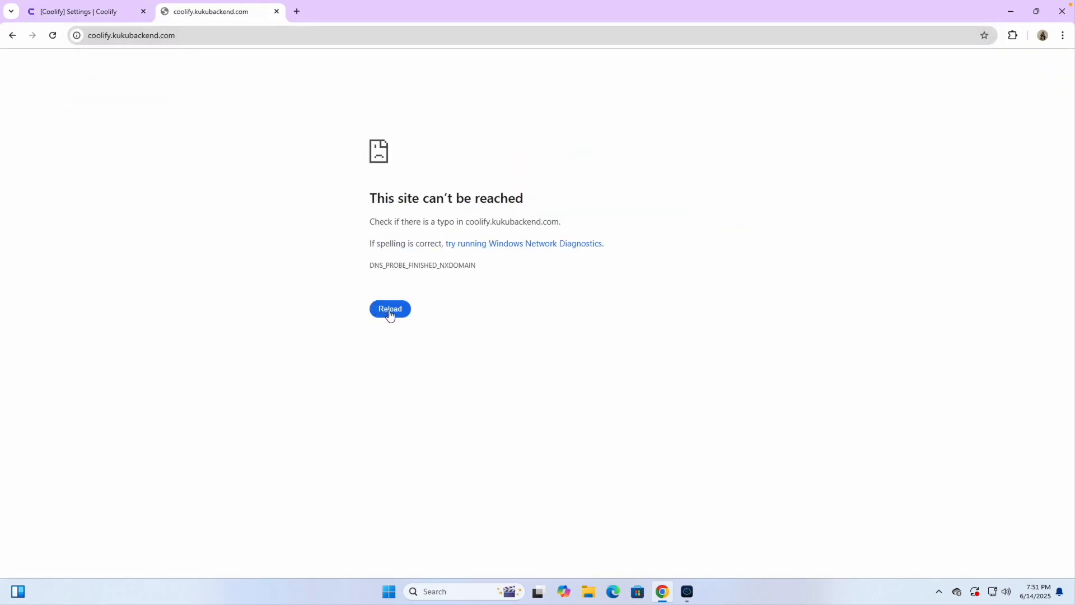
left_click(390, 314)
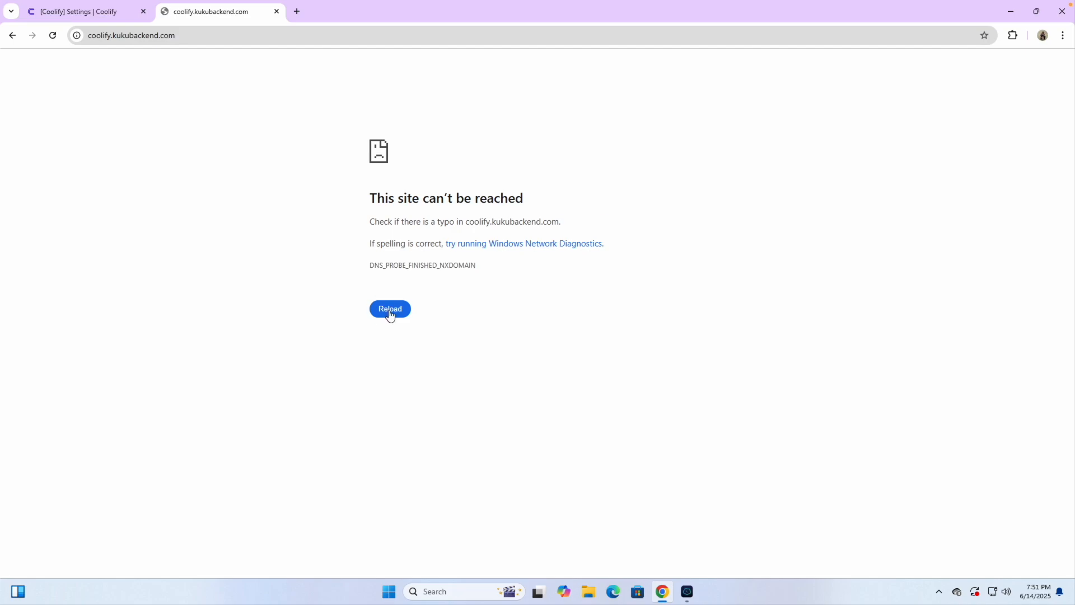
left_click(277, 12)
left_click(268, 204)
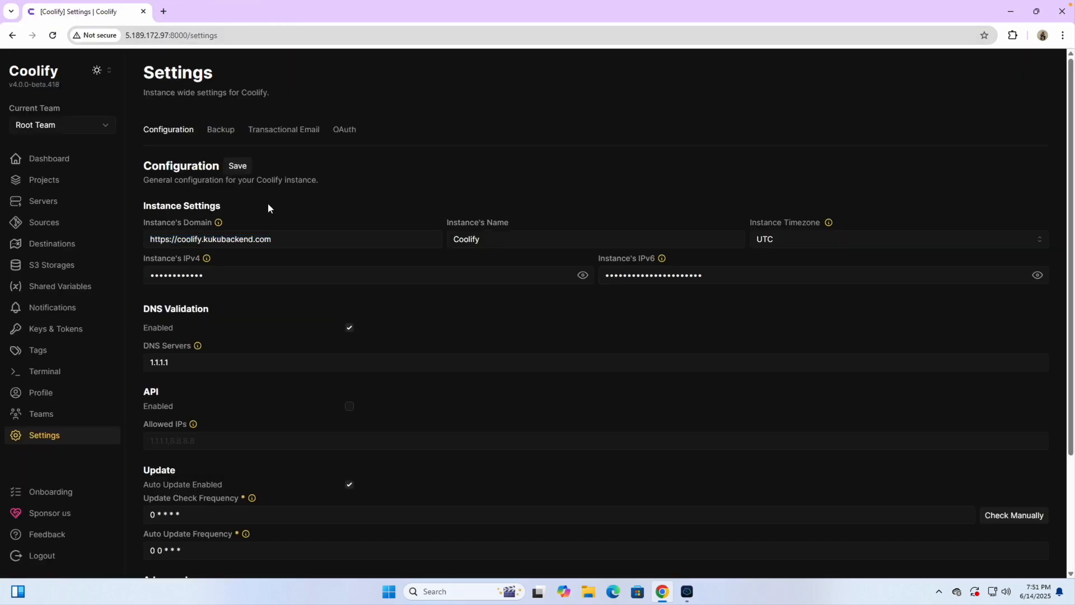
left_click(54, 162)
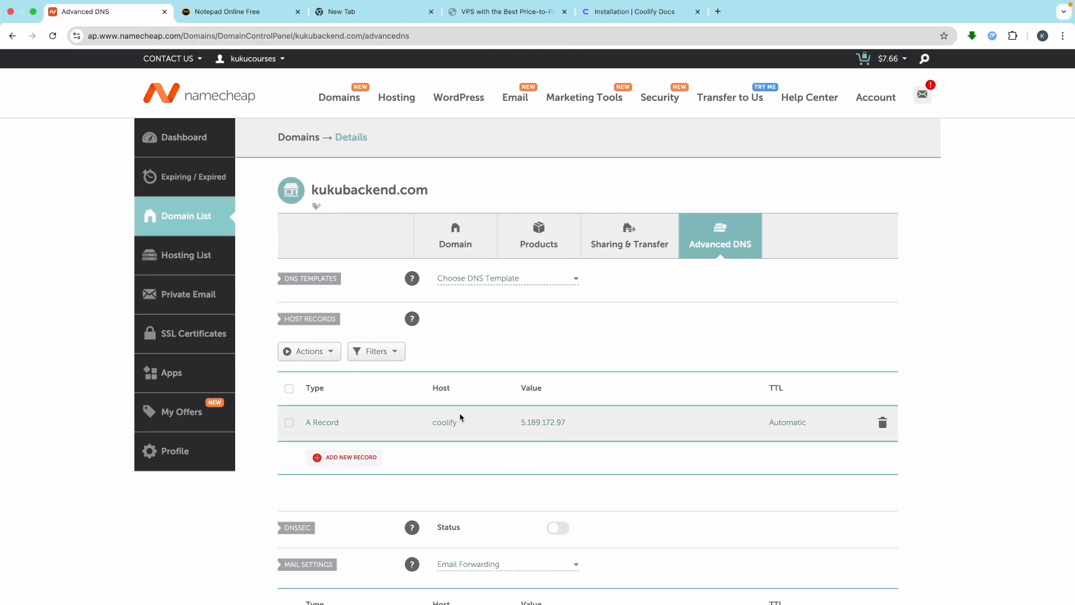
Step: Add and save a second A record with host @ pointing to 5.189.172.97
left_click(339, 458)
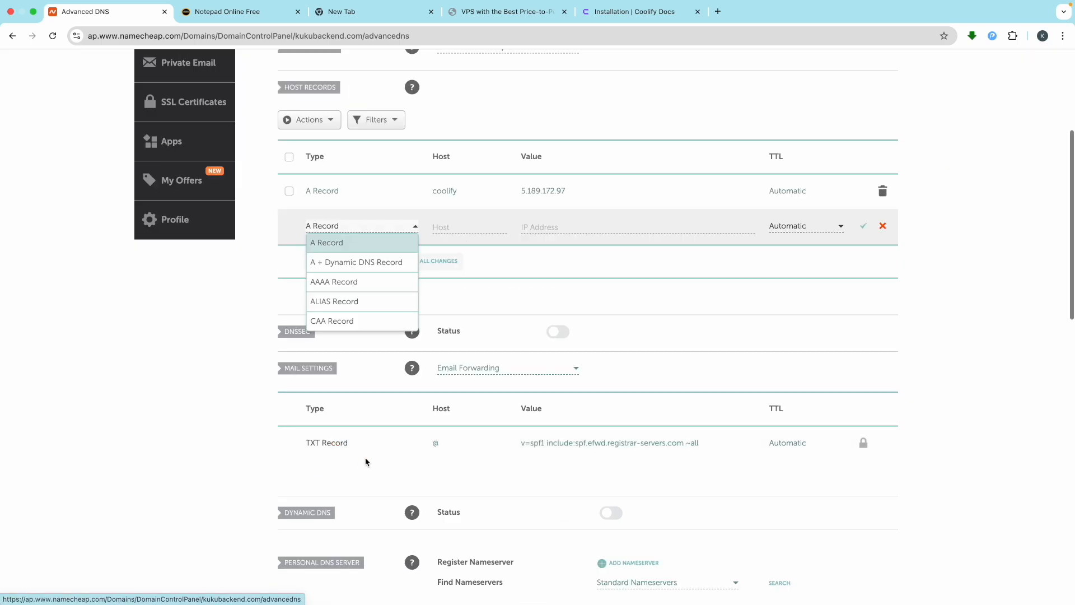
left_click(336, 244)
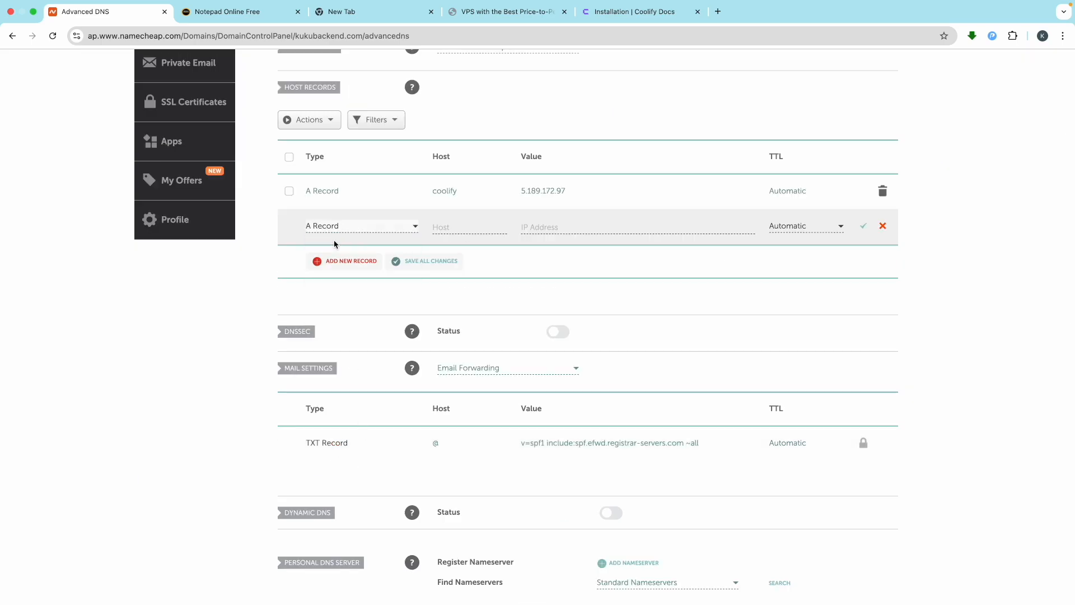
left_click(457, 230)
scroll(458, 231, "up", 5)
type("@")
left_click(631, 234)
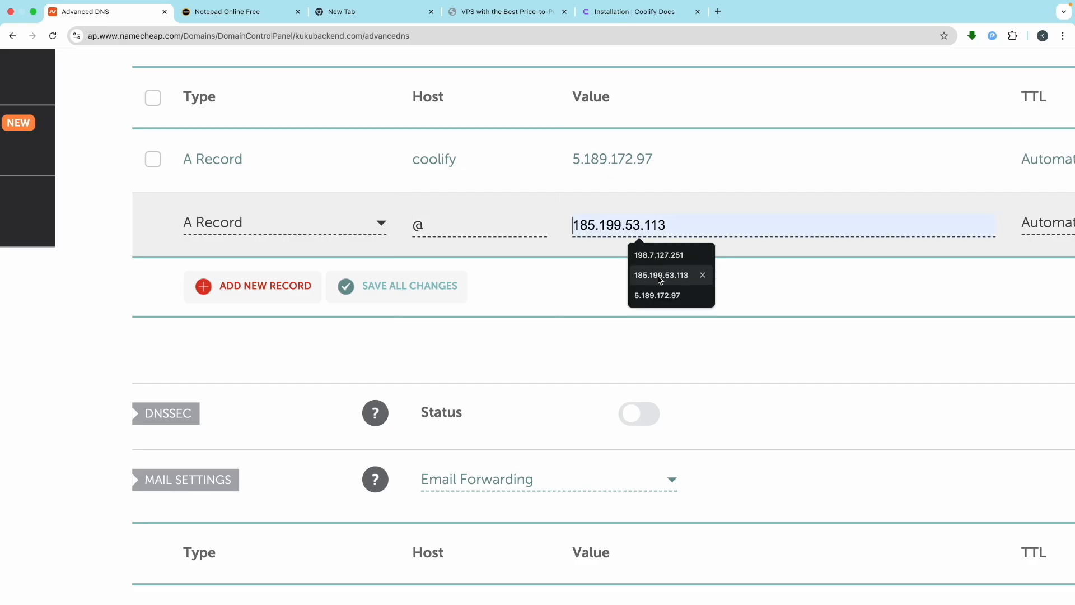
left_click(658, 295)
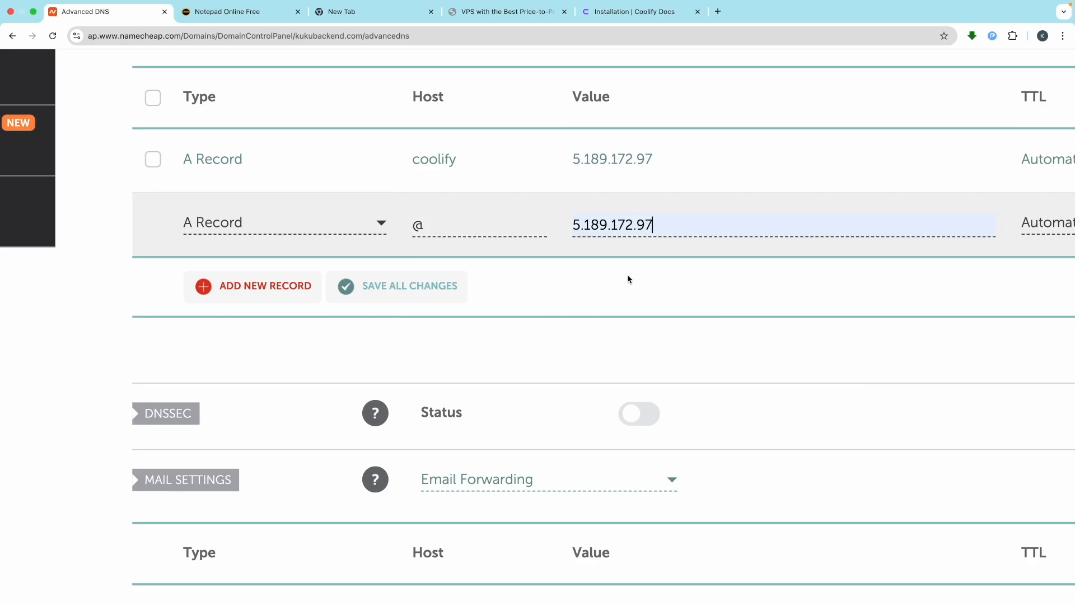
scroll(628, 278, "down", 5)
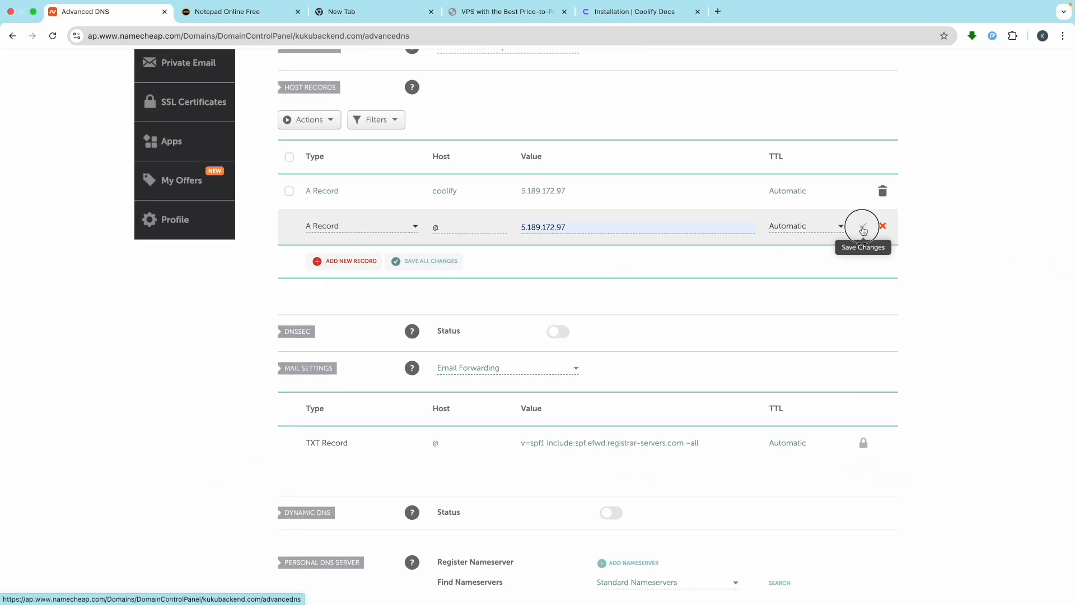
left_click(861, 228)
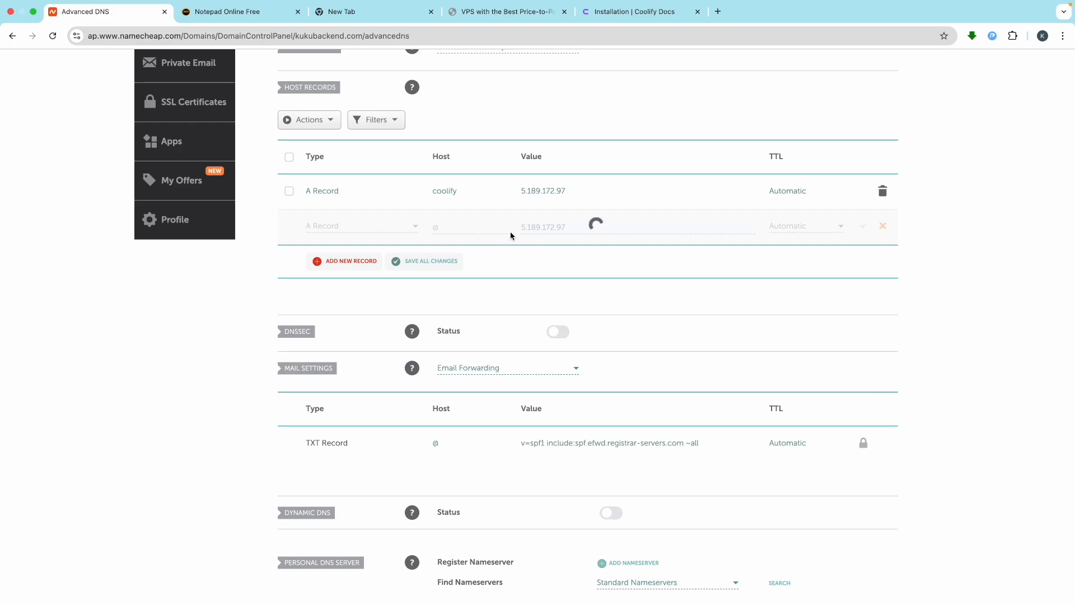
scroll(548, 236, "up", 3)
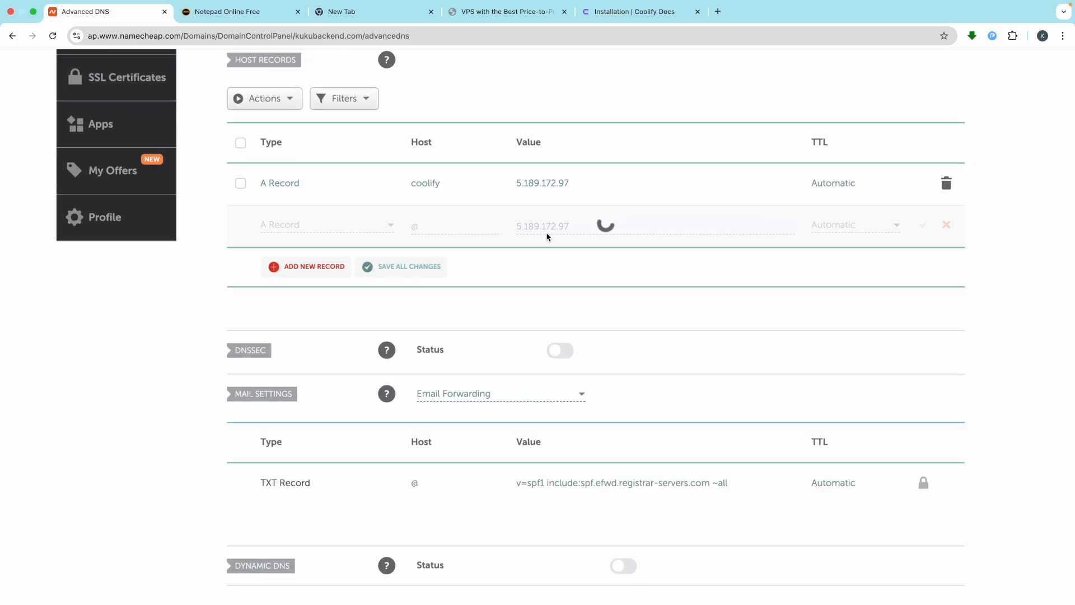
scroll(547, 236, "down", 3)
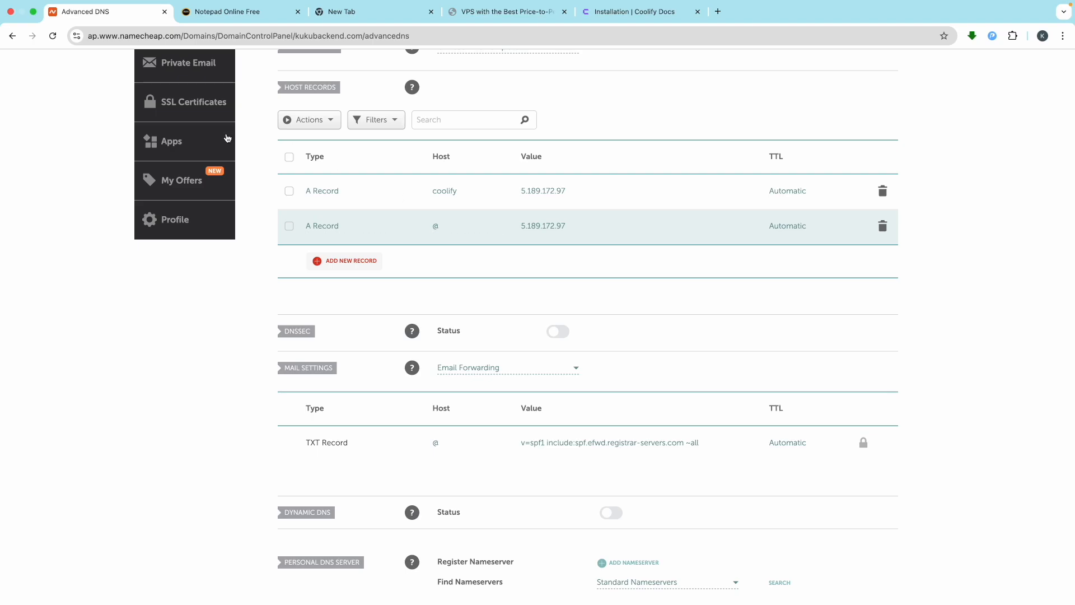
key("ctrl+Left")
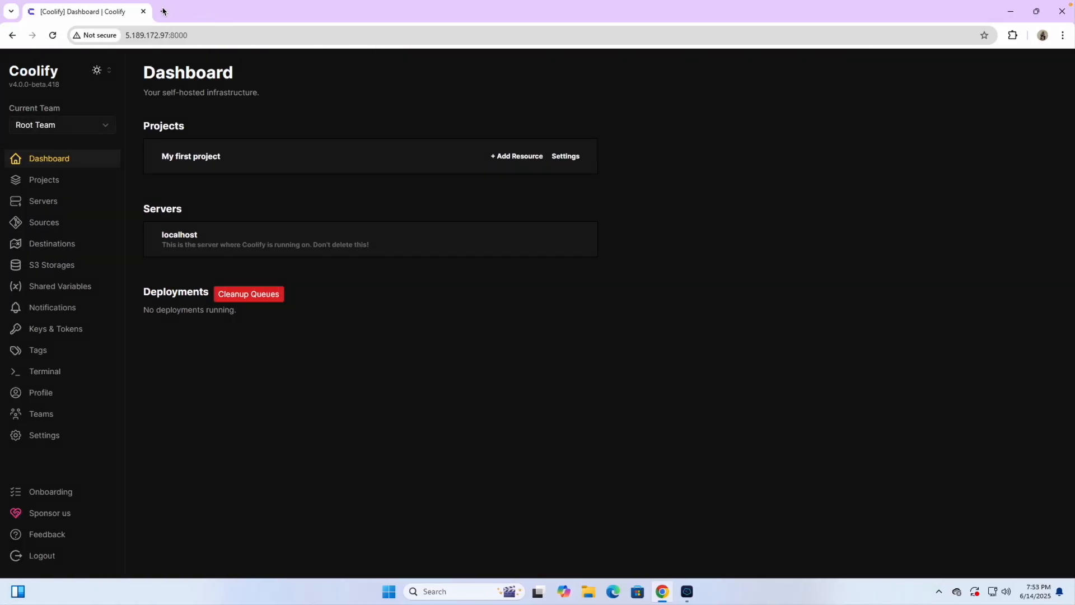
Step: Load coolify.kukubackend.com in a new tab, reloading until the login page appears
left_click(163, 11)
key("ctrl+v")
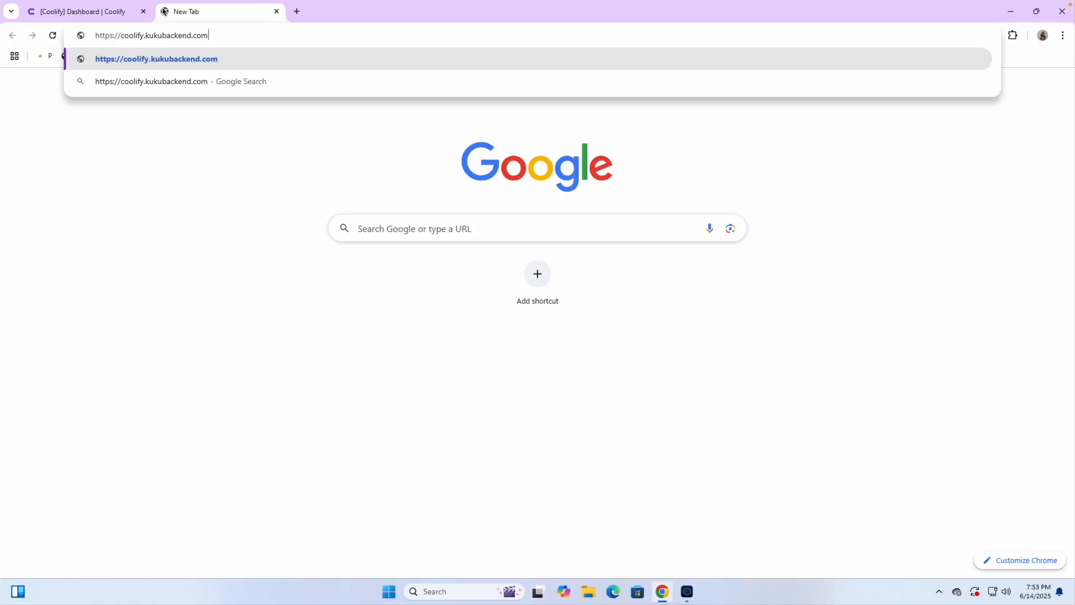
key("Return")
left_click(382, 312)
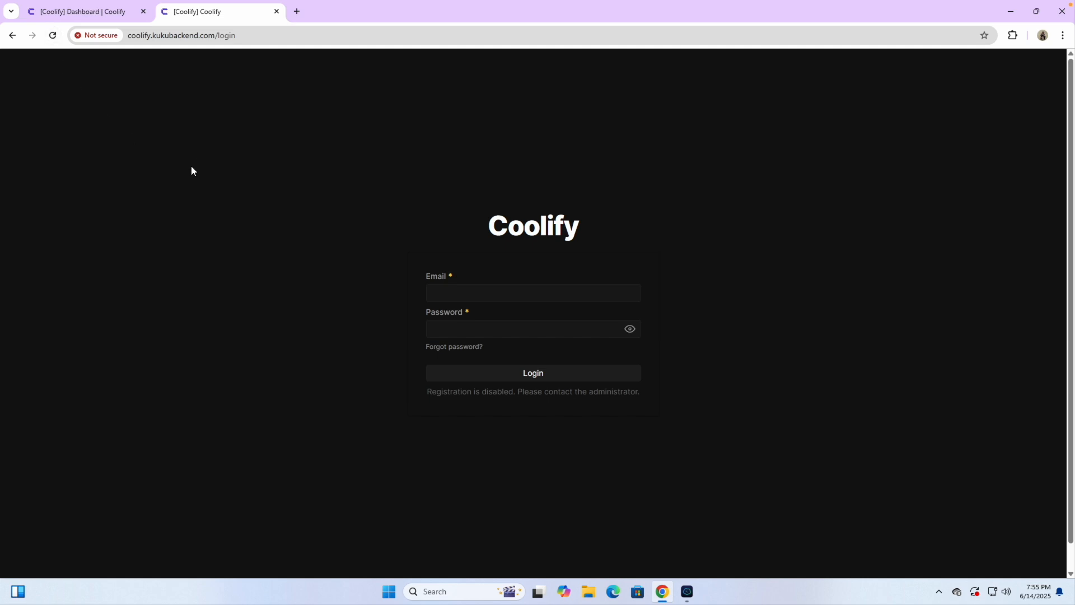
Step: Log in with the saved e-mail and the Coolify password copied from the notes
left_click(442, 290)
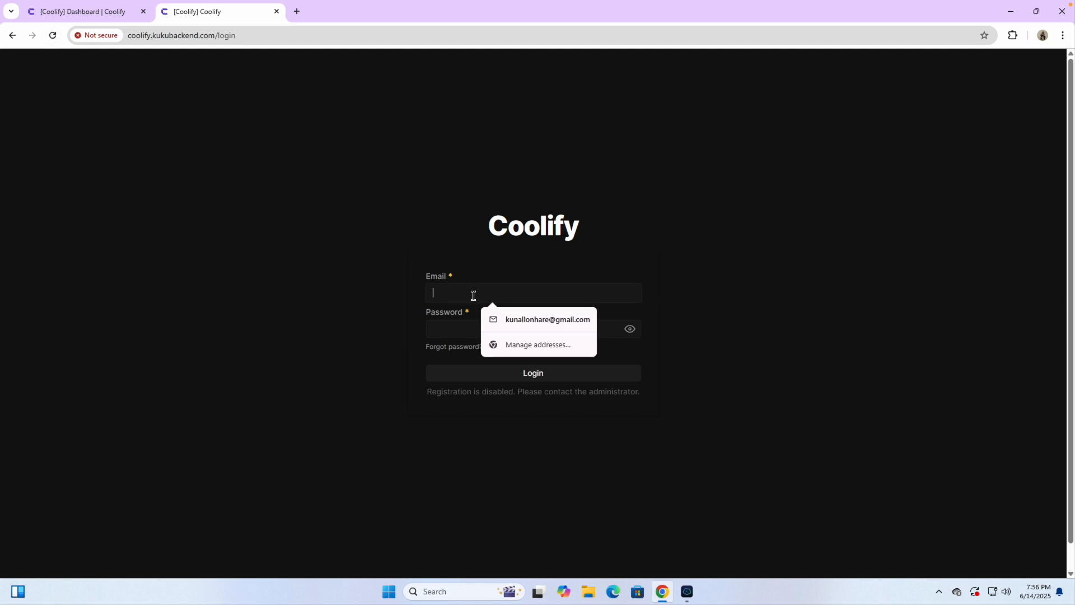
left_click(520, 319)
left_click(491, 336)
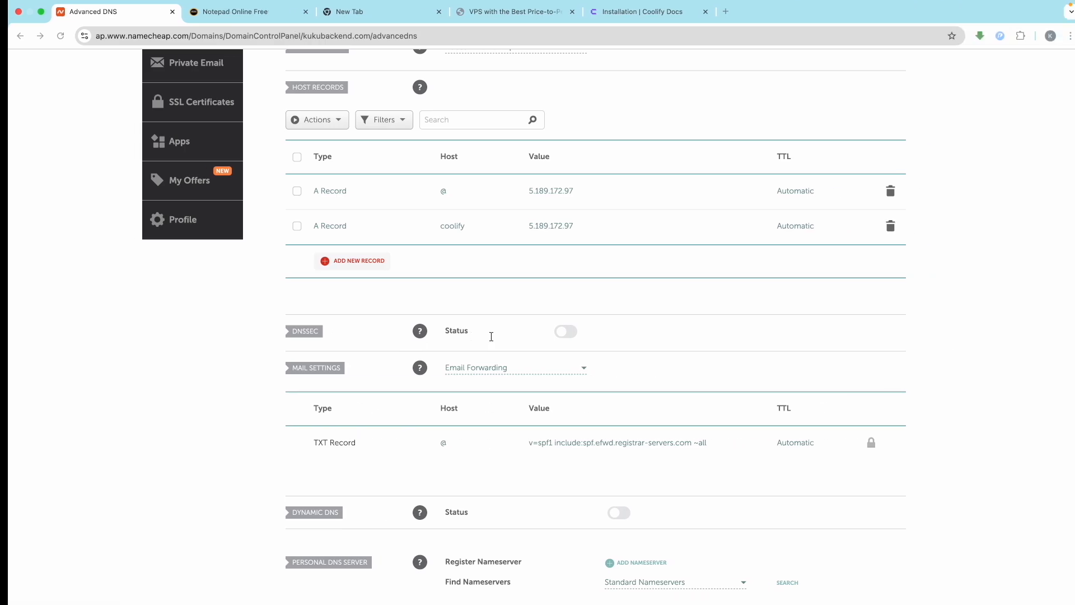
left_click(218, 16)
left_click_drag(269, 283, 121, 280)
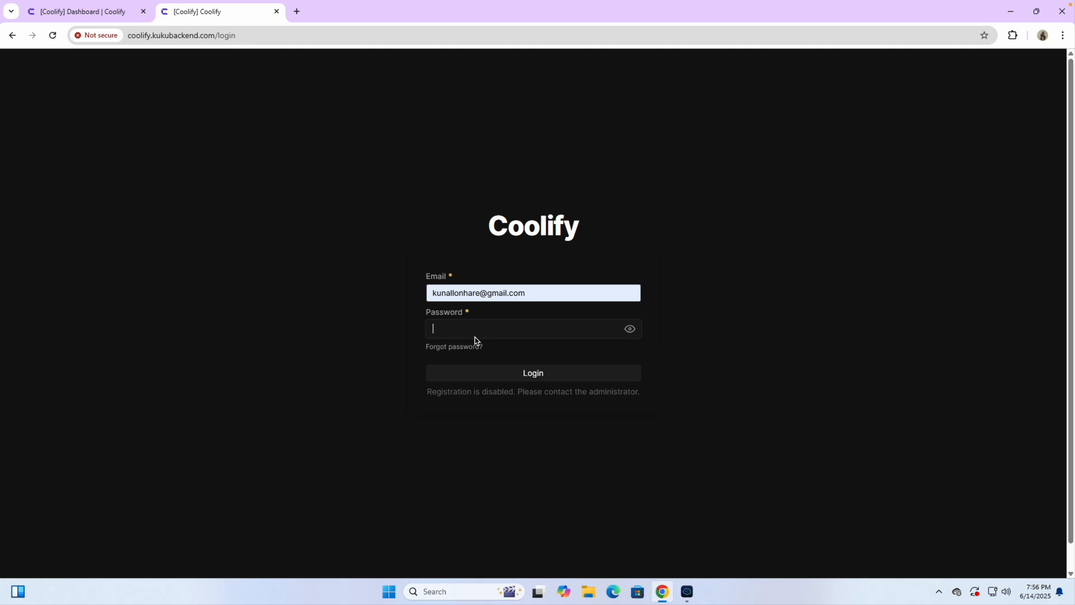
key("ctrl+v")
left_click(508, 375)
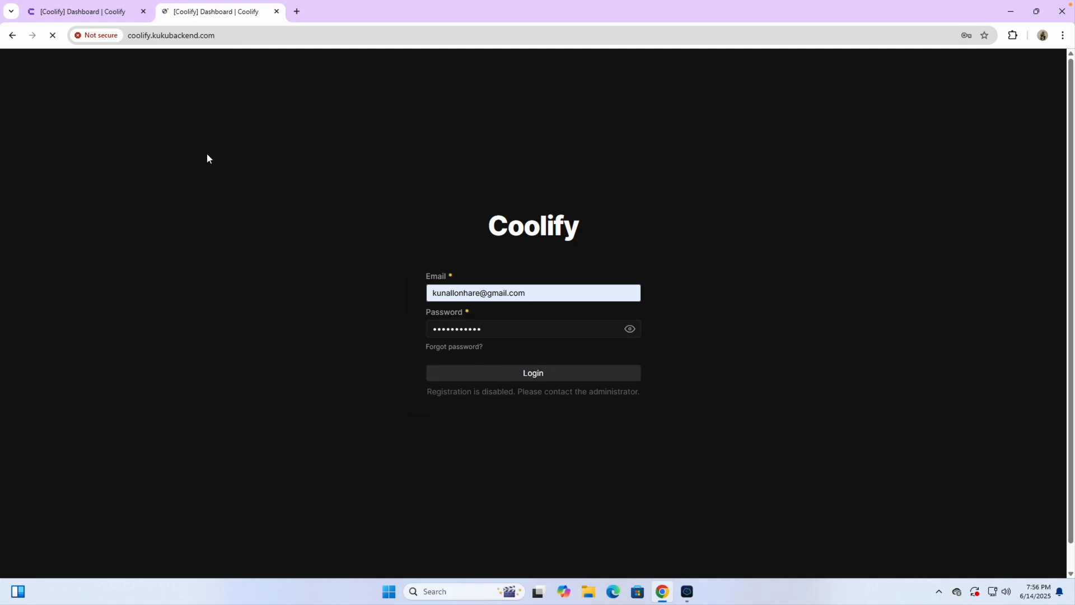
Step: Save the password in the browser, close the older Coolify tab, and dismiss the popups
left_click(198, 40)
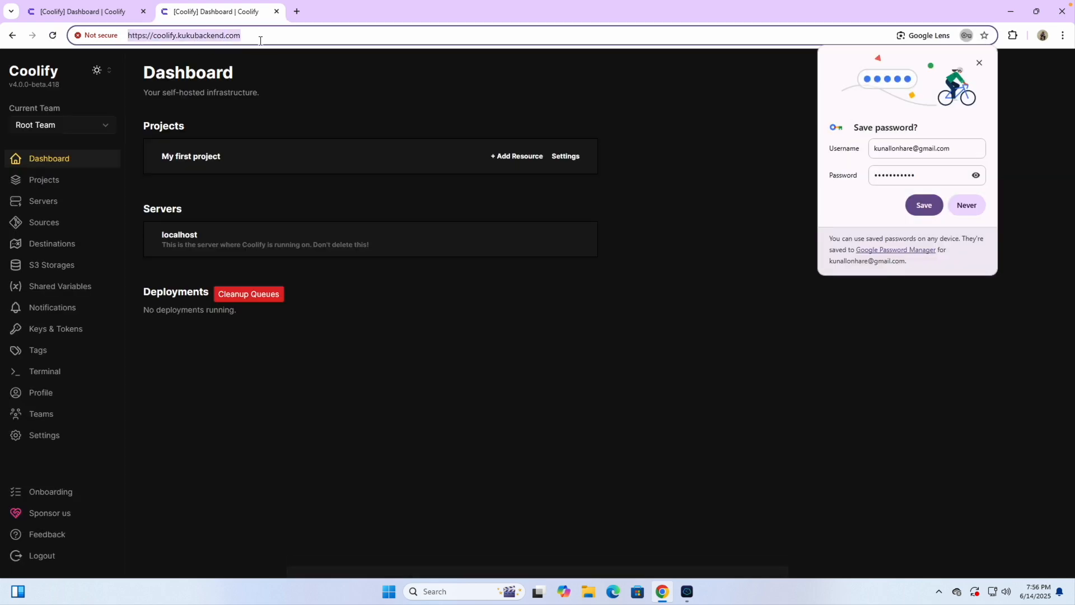
left_click(924, 205)
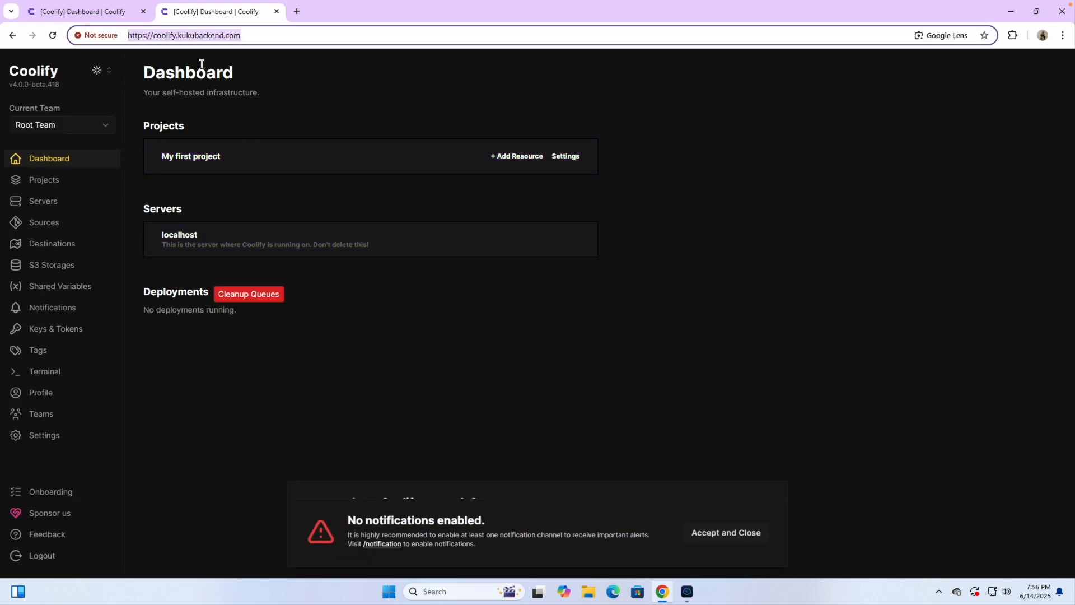
left_click(202, 96)
left_click(144, 11)
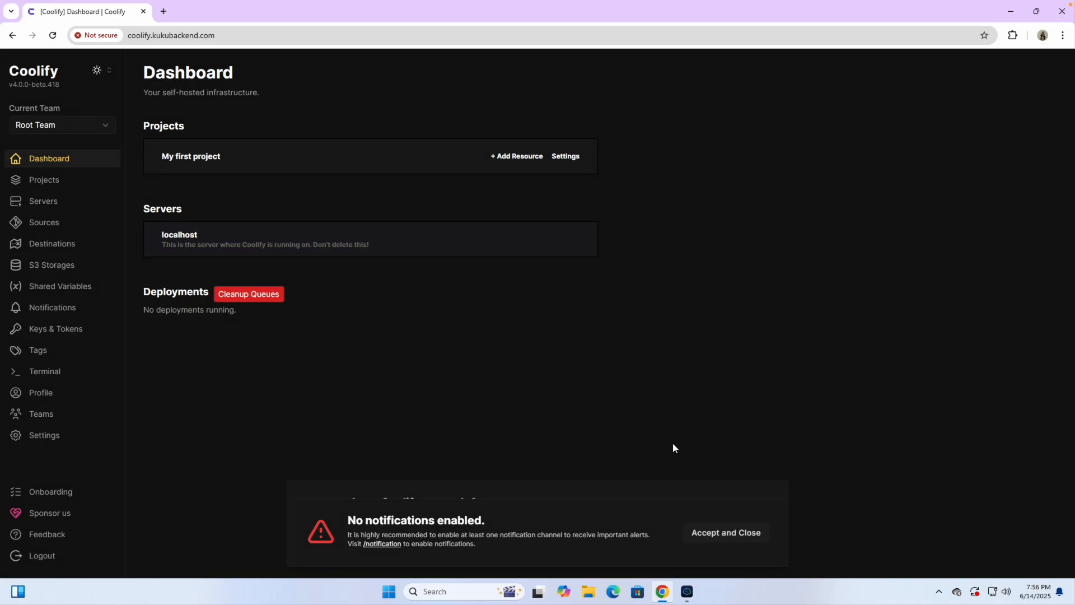
left_click(721, 537)
left_click(737, 524)
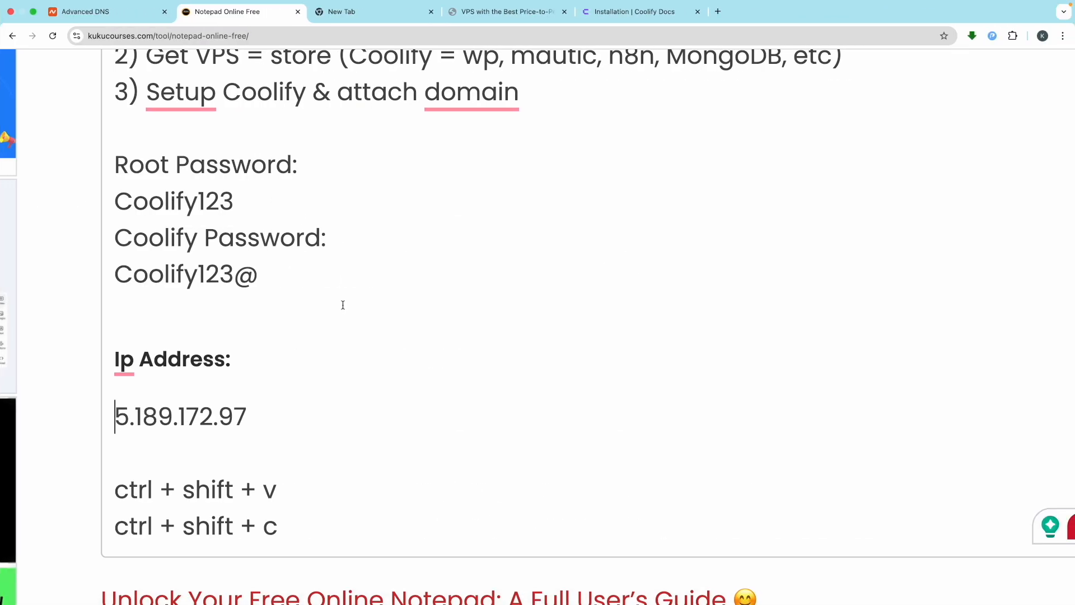
Step: Add a 'projects - websites (e-commerce, blog, etc)' line at the end of the notes
scroll(343, 305, "down", 4)
left_click(308, 307)
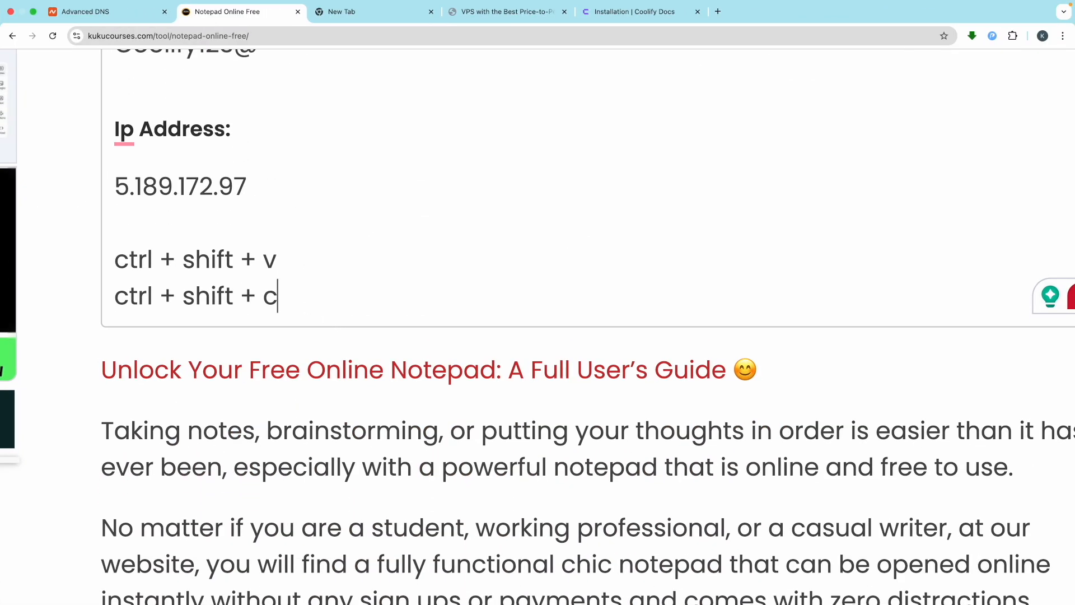
key("Return")
key("Return")
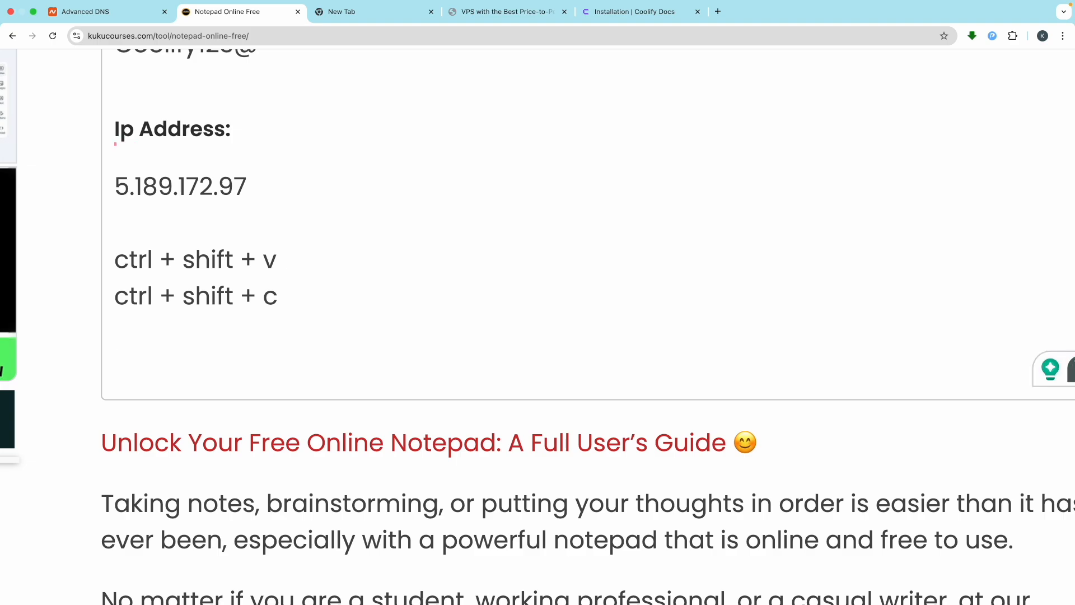
type("project")
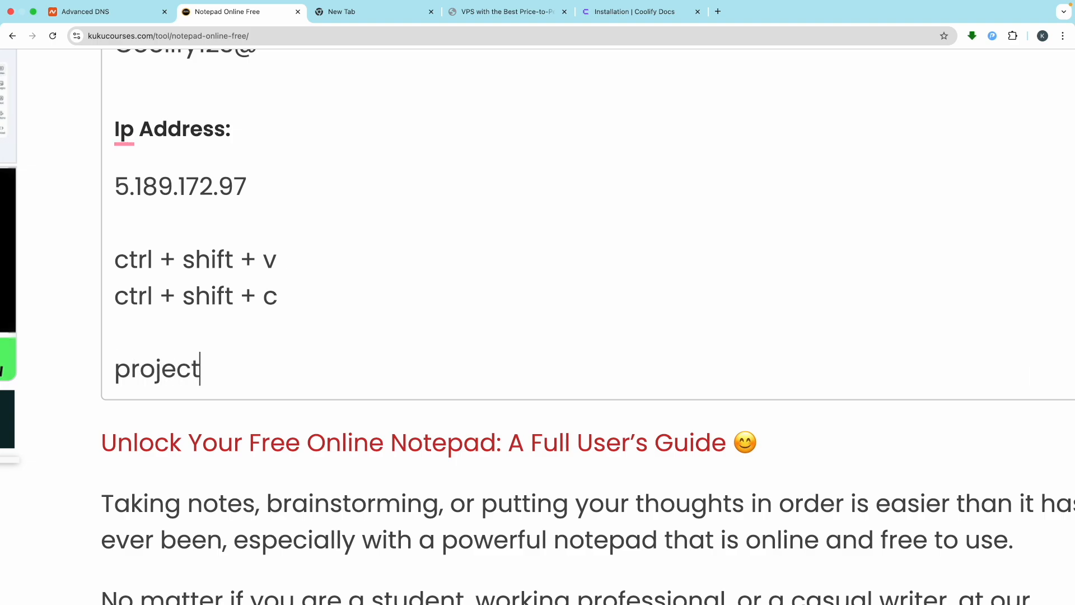
type("s")
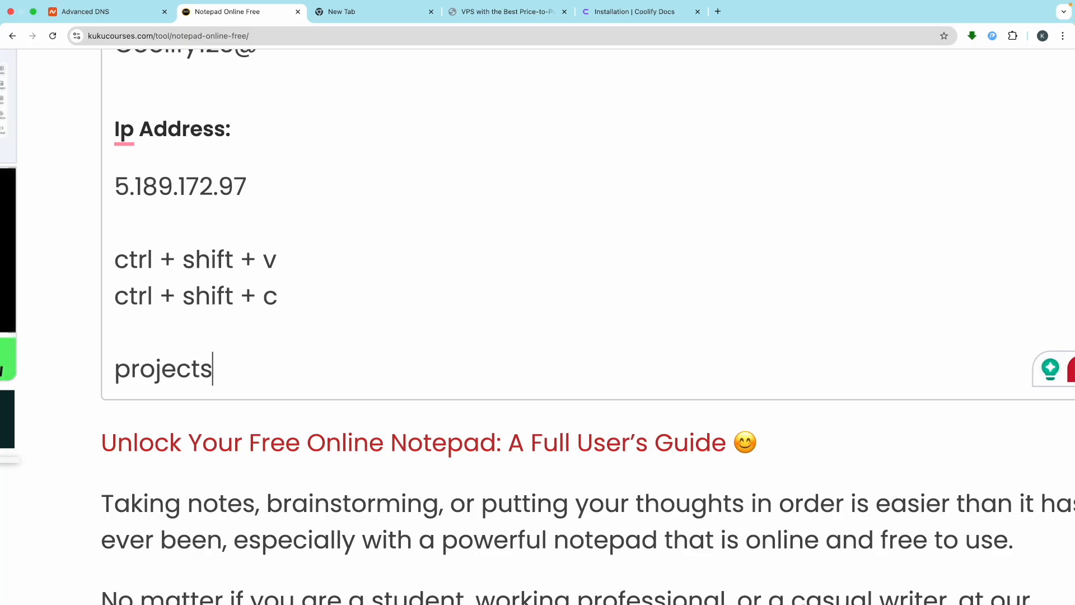
type(" ()")
key("Left")
key("Left")
type("(websites")
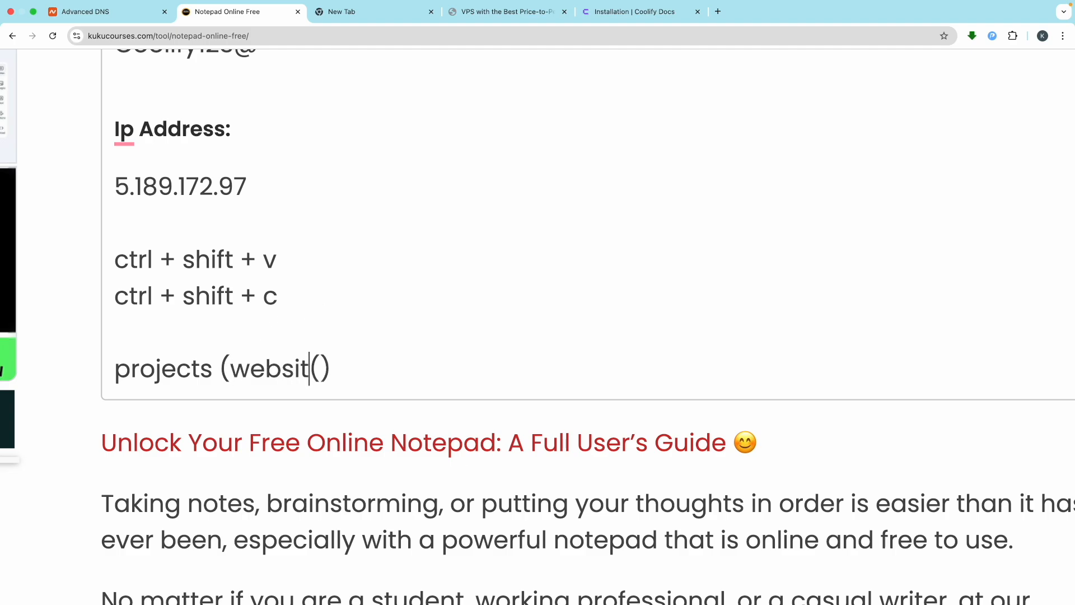
type(")")
key("BackSpace")
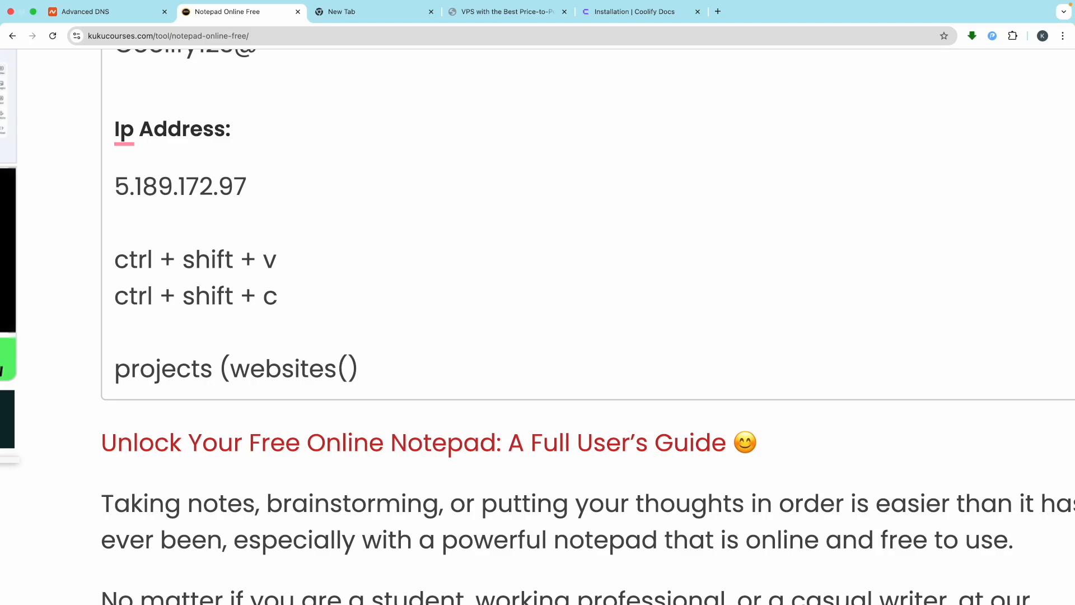
key("Left")
key("Left")
key("Left")
key("Left")
key("Left")
key("Left")
key("Left")
key("Left")
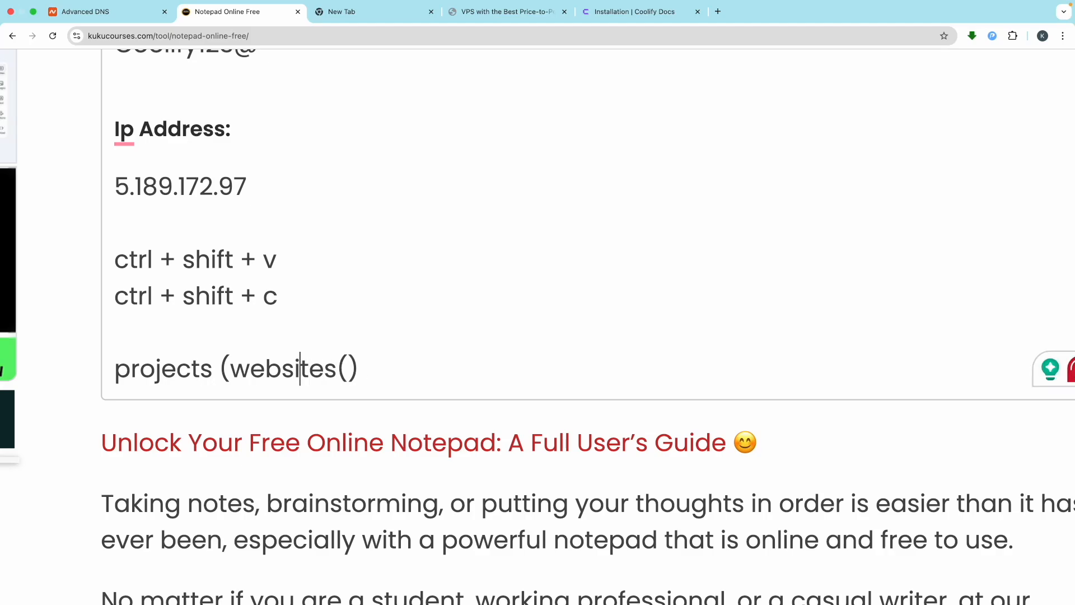
key("Delete")
type("-")
left_click(359, 372)
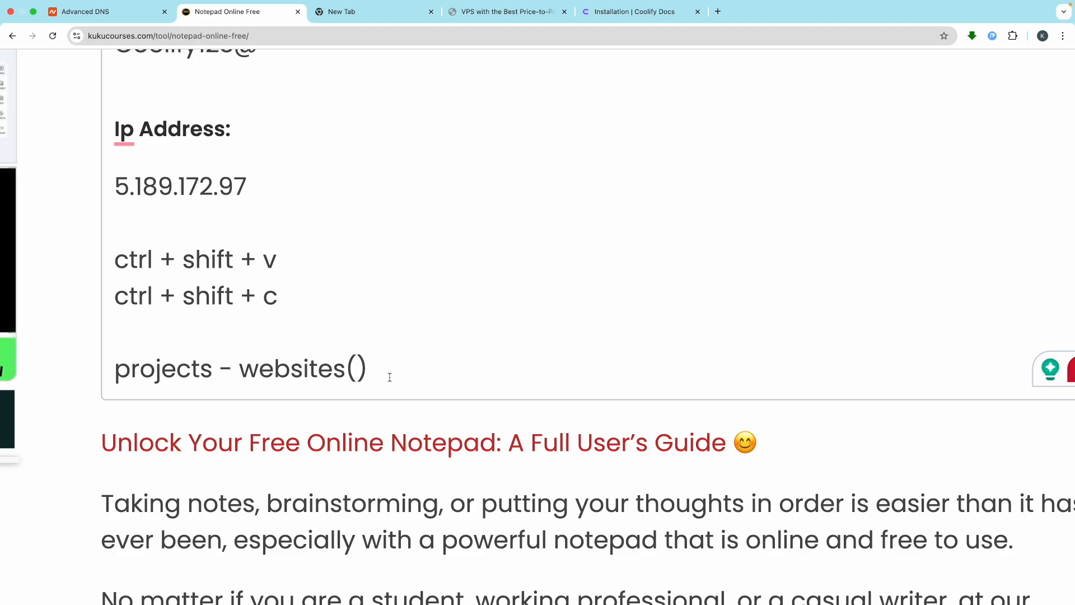
type("wp")
key("BackSpace")
key("BackSpace")
type("e-comm")
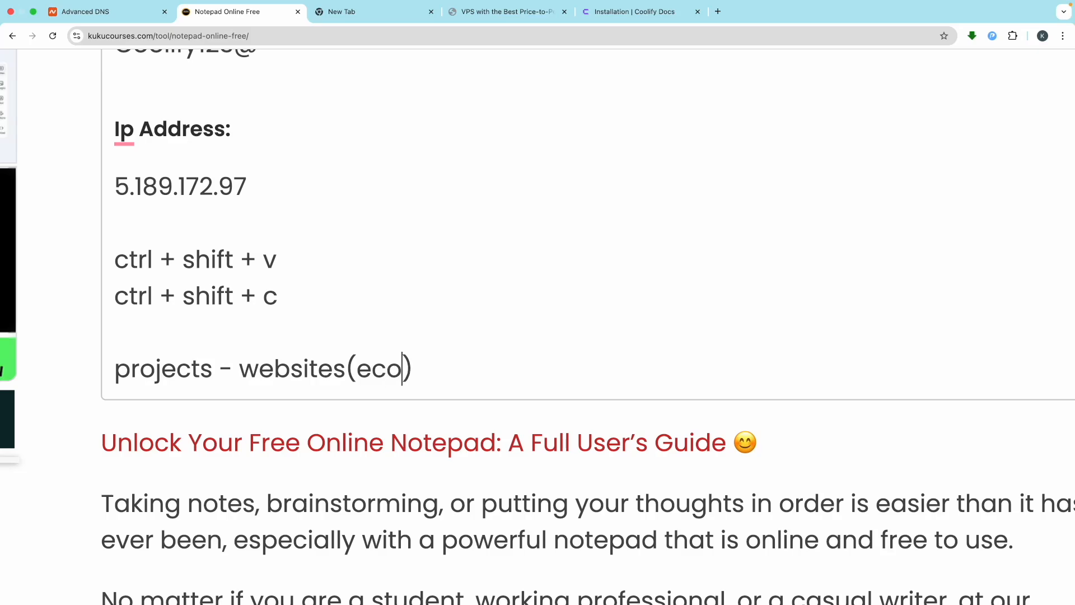
type("erce, ")
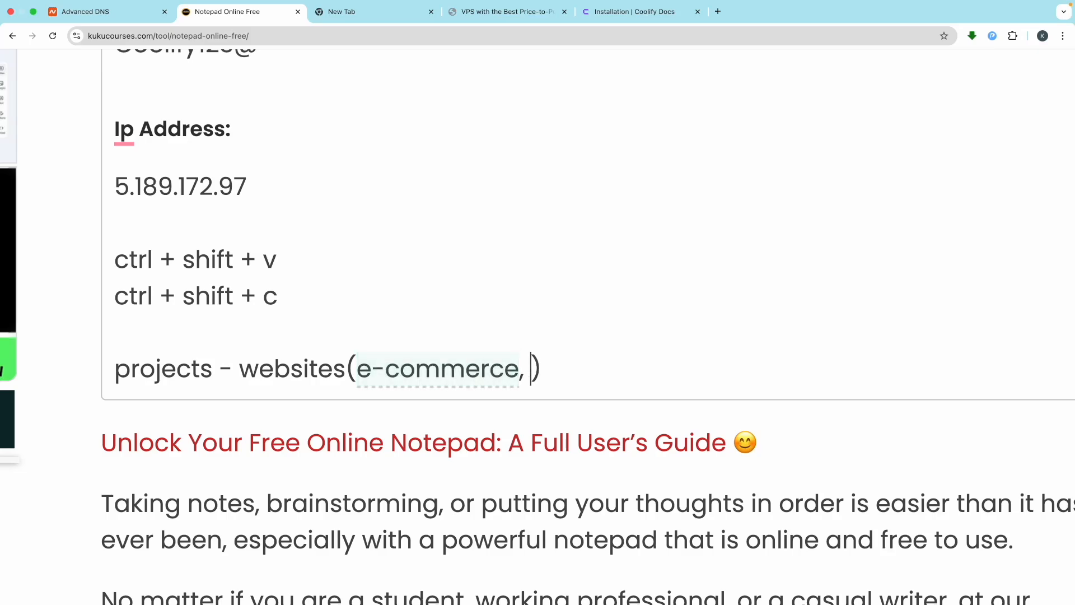
type("blog, etc")
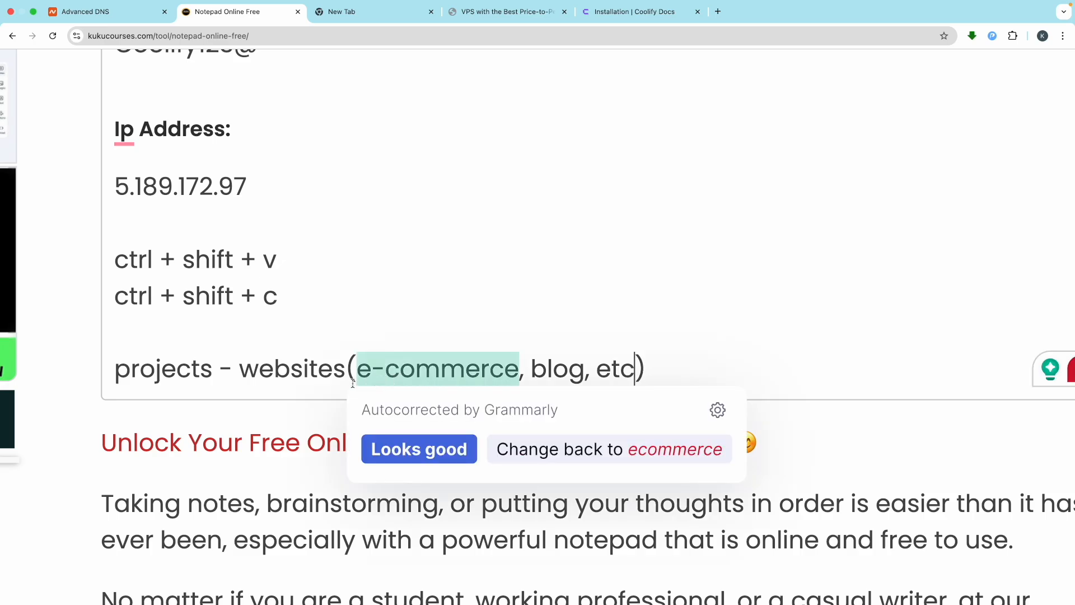
left_click(340, 384)
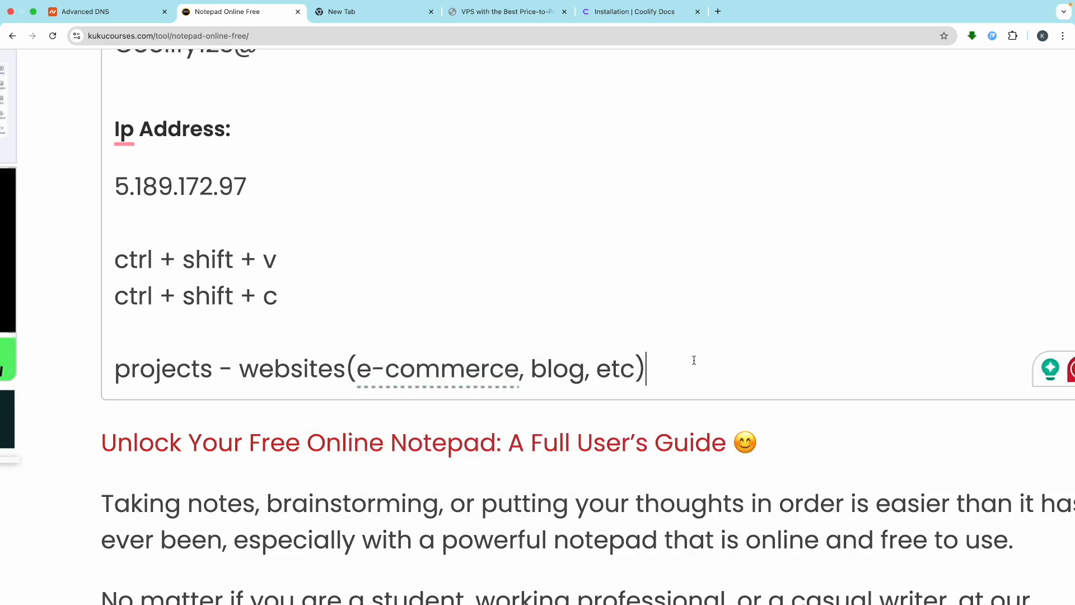
key("Return")
Step: Add 'project - email marketing (mautic, etc)' below, change 'projects' to 'project', and review both lines
type("proj")
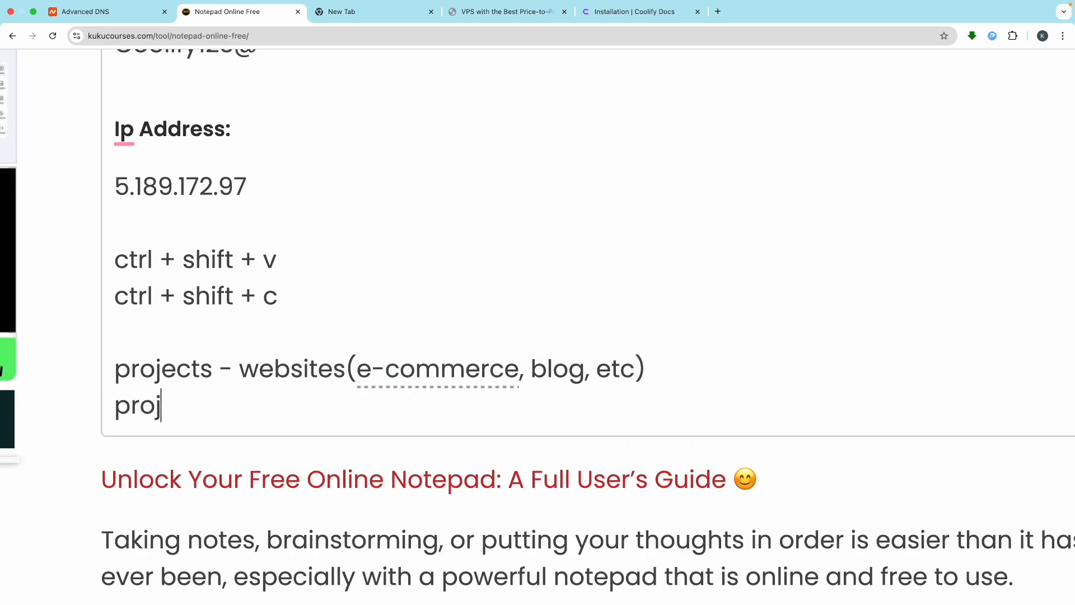
type("ect - em")
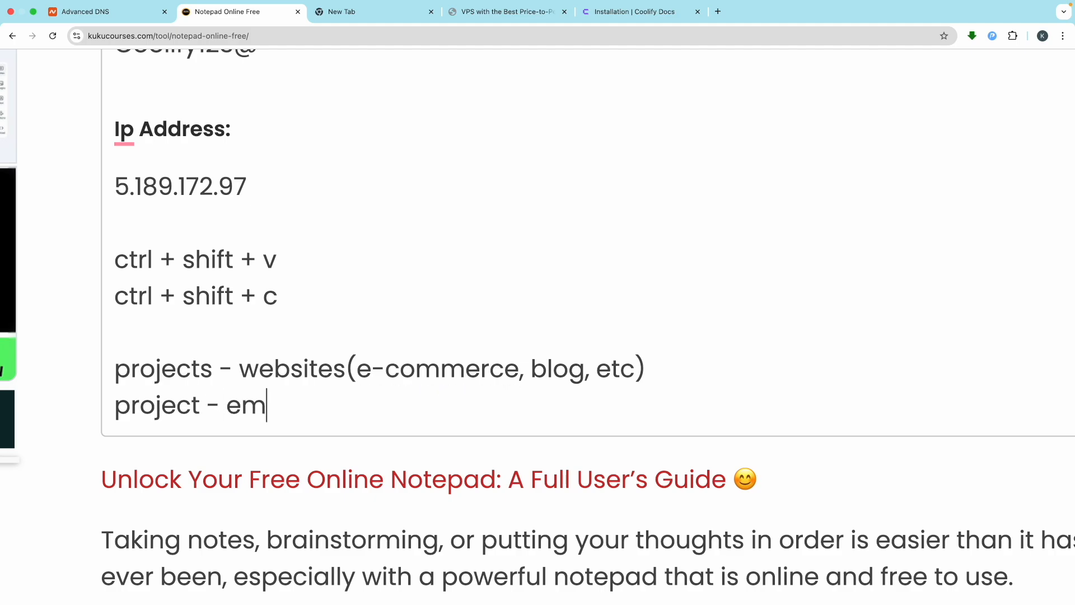
type("ail mar")
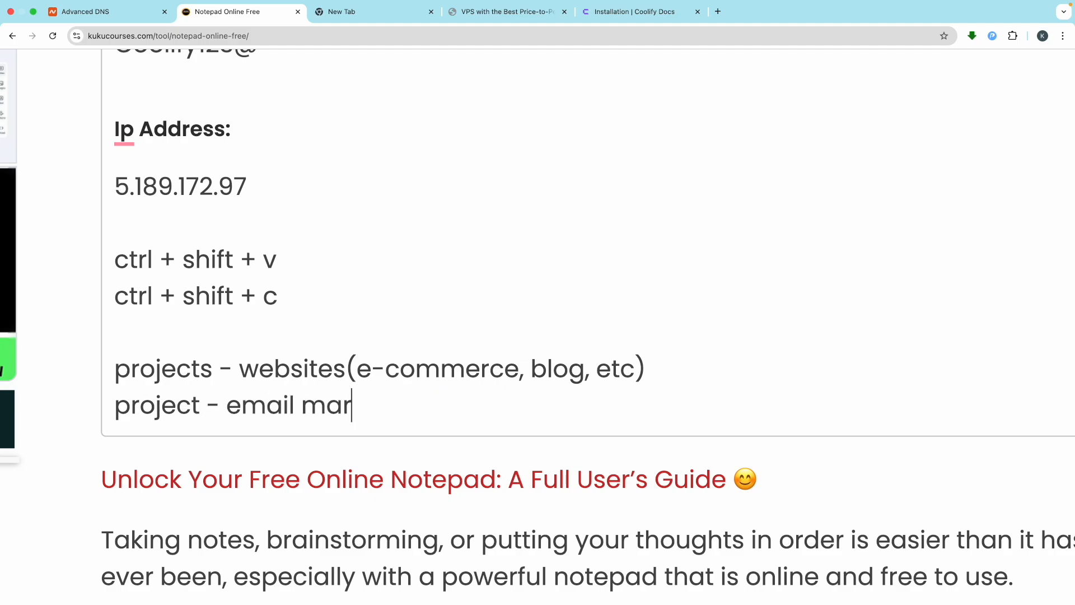
type("keting (")
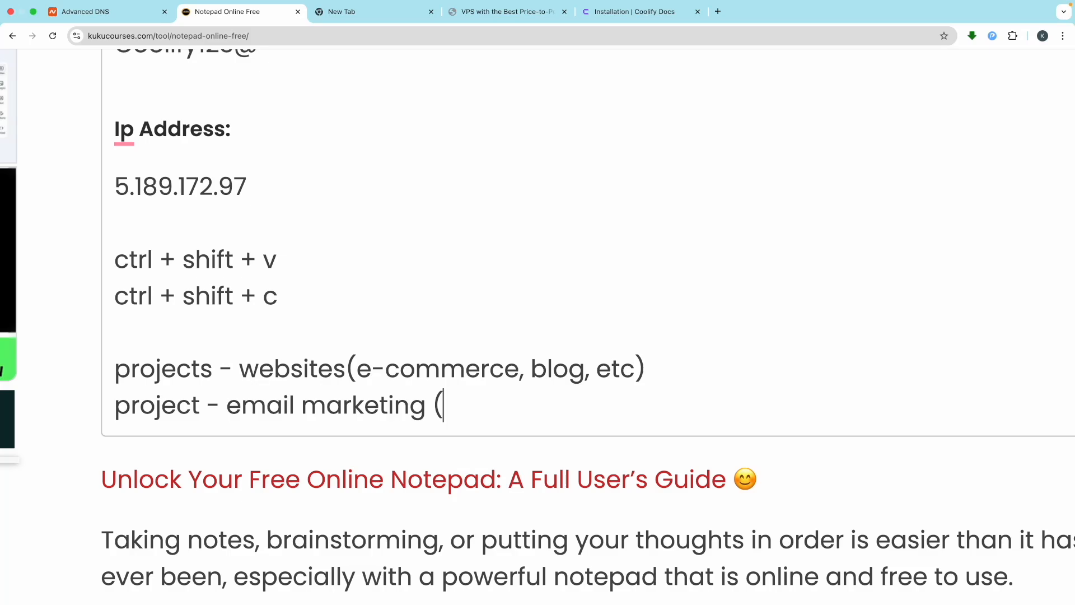
type("mature")
key("BackSpace")
key("BackSpace")
key("BackSpace")
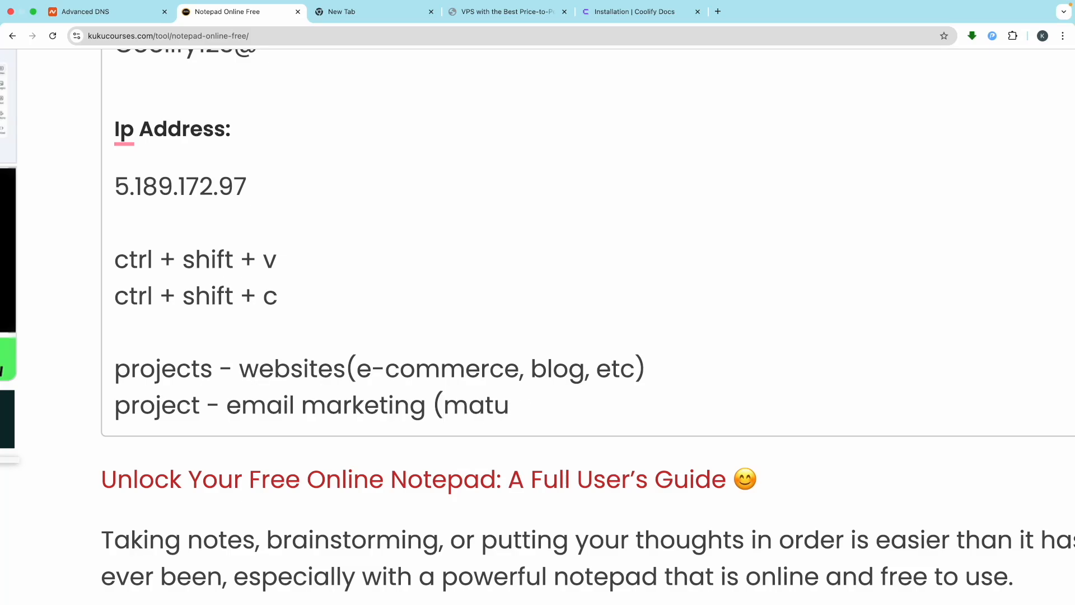
key("BackSpace")
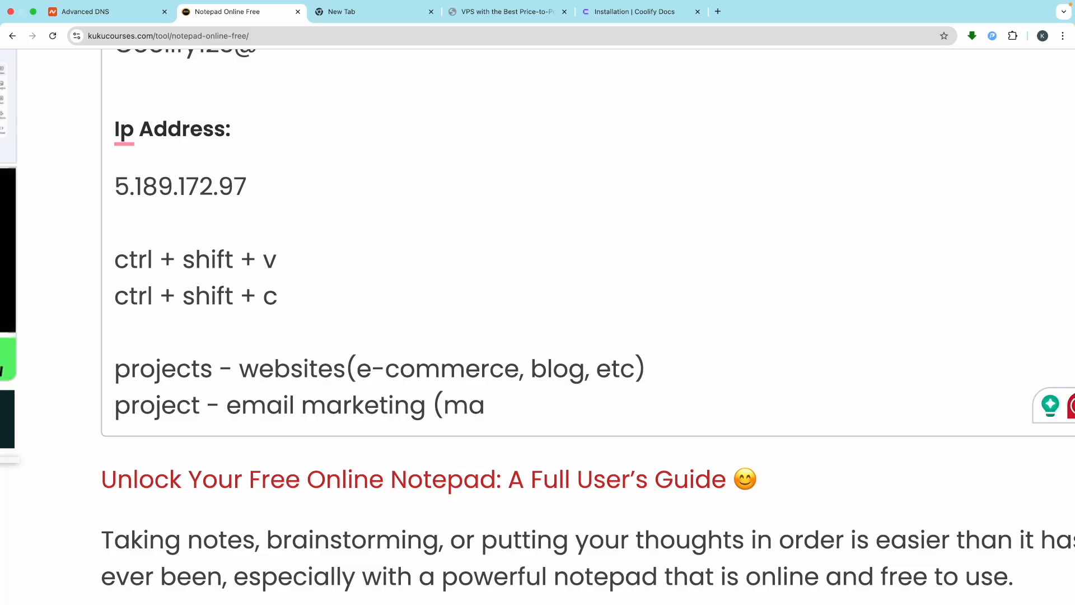
type("utic, e")
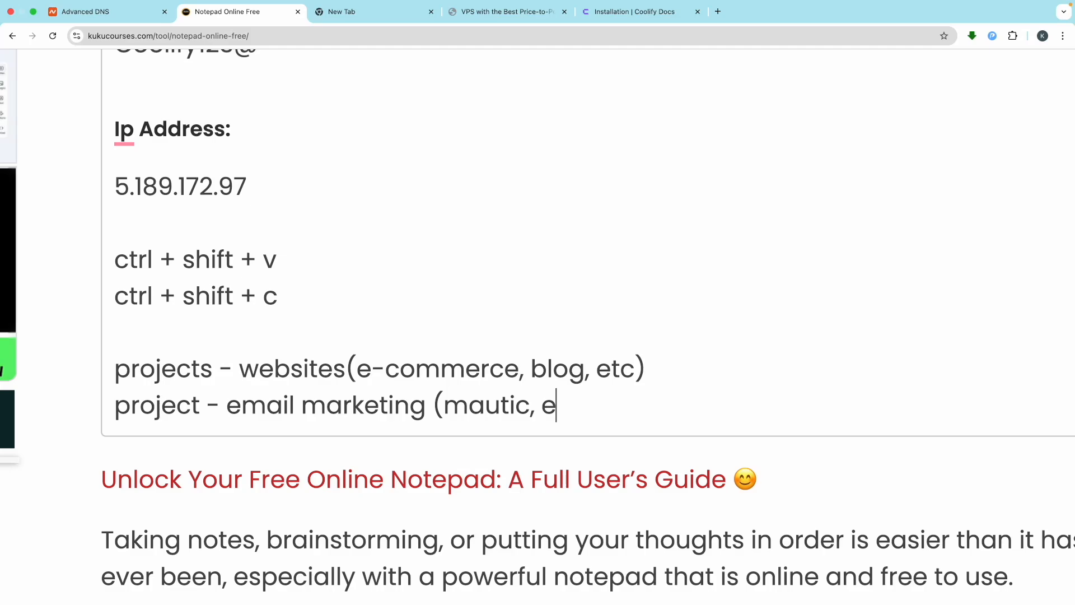
type("tc)")
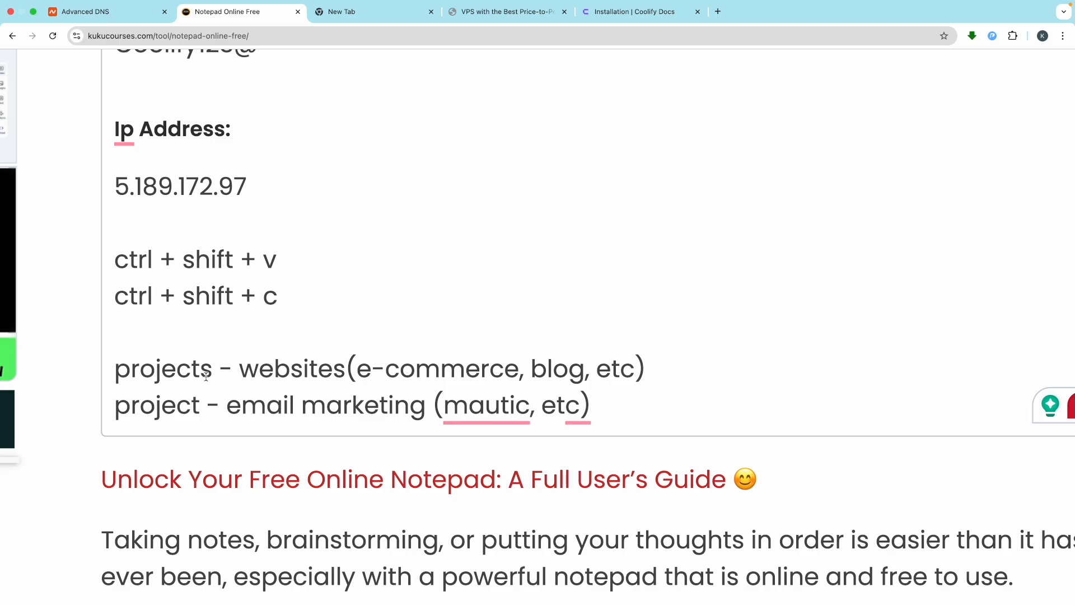
key("Delete")
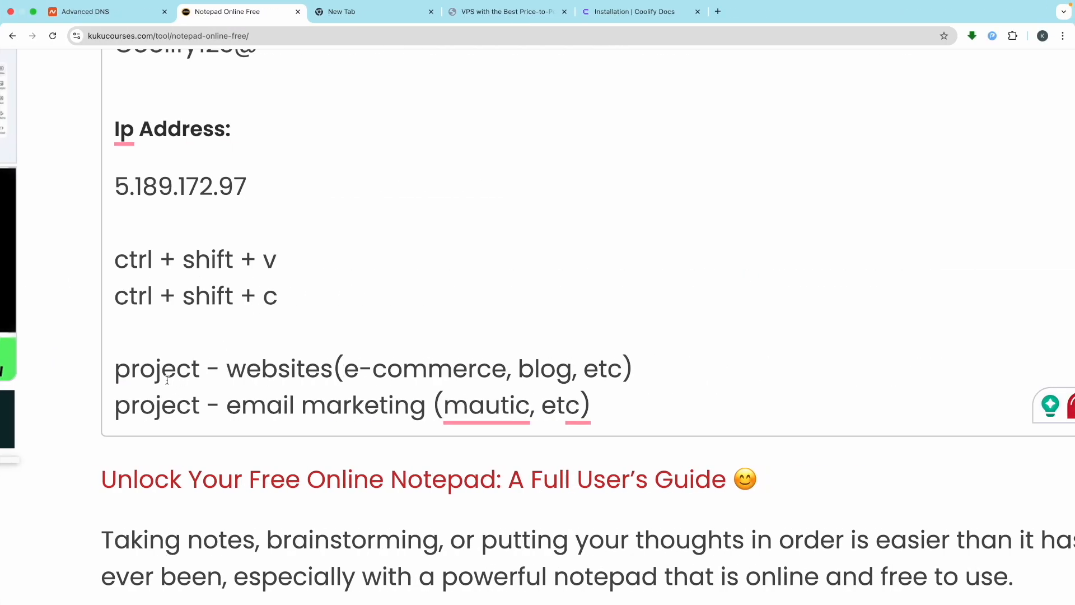
double_click(167, 380)
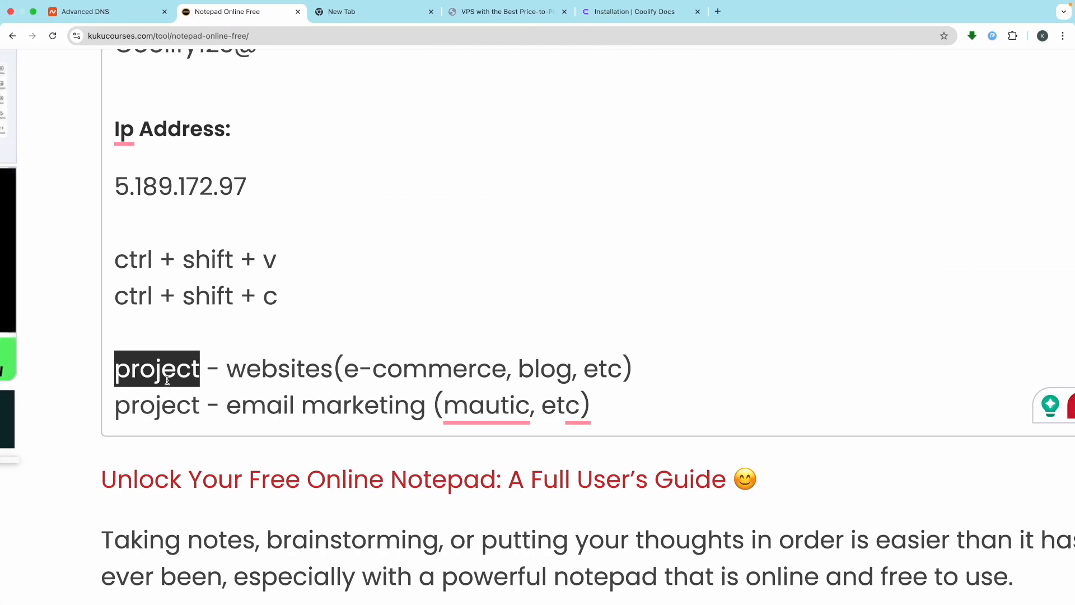
left_click(380, 366)
left_click(435, 363)
left_click(487, 359)
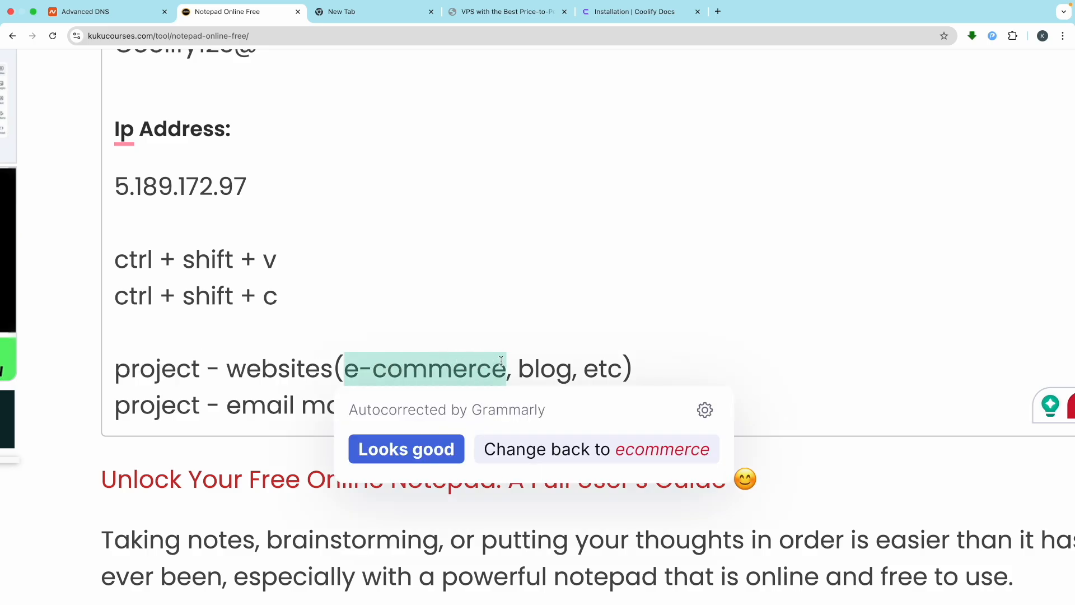
left_click(504, 360, "shift")
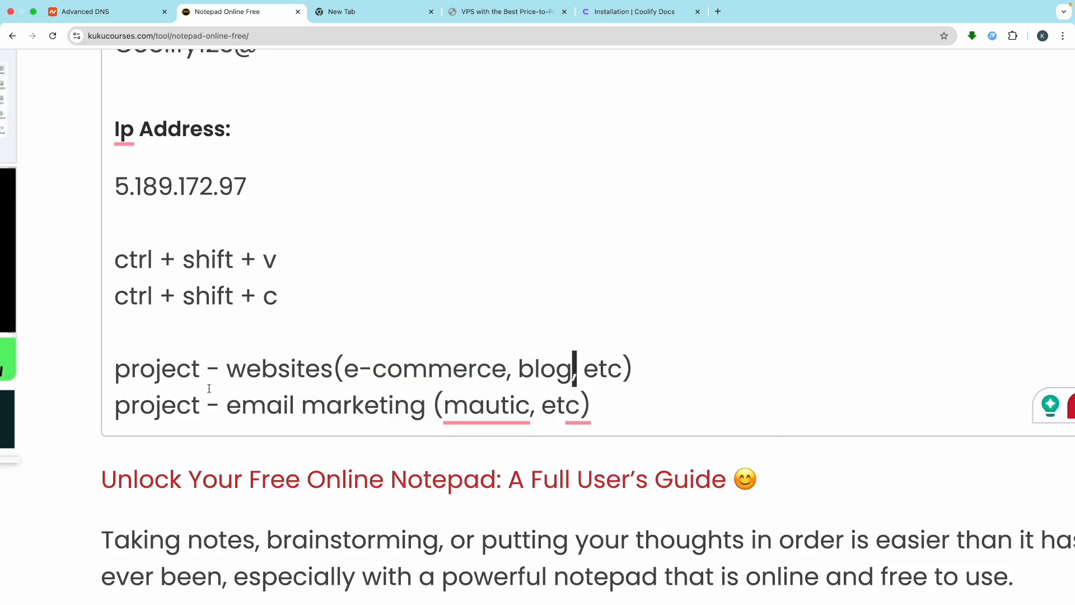
double_click(154, 368)
key("ctrl+Left")
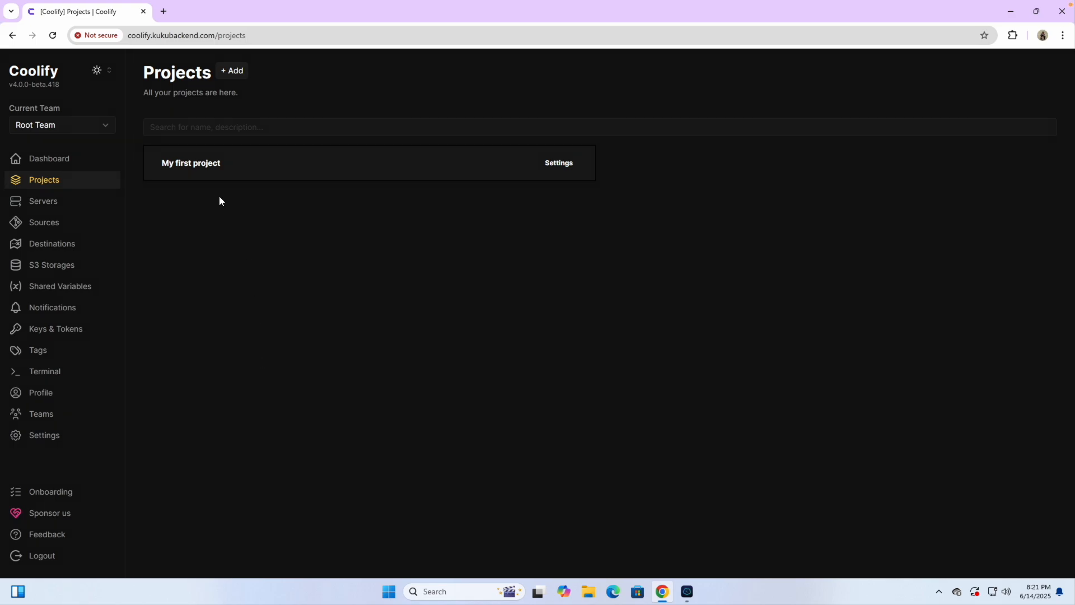
Step: Create a new project named Websites and return to the projects list
left_click(235, 72)
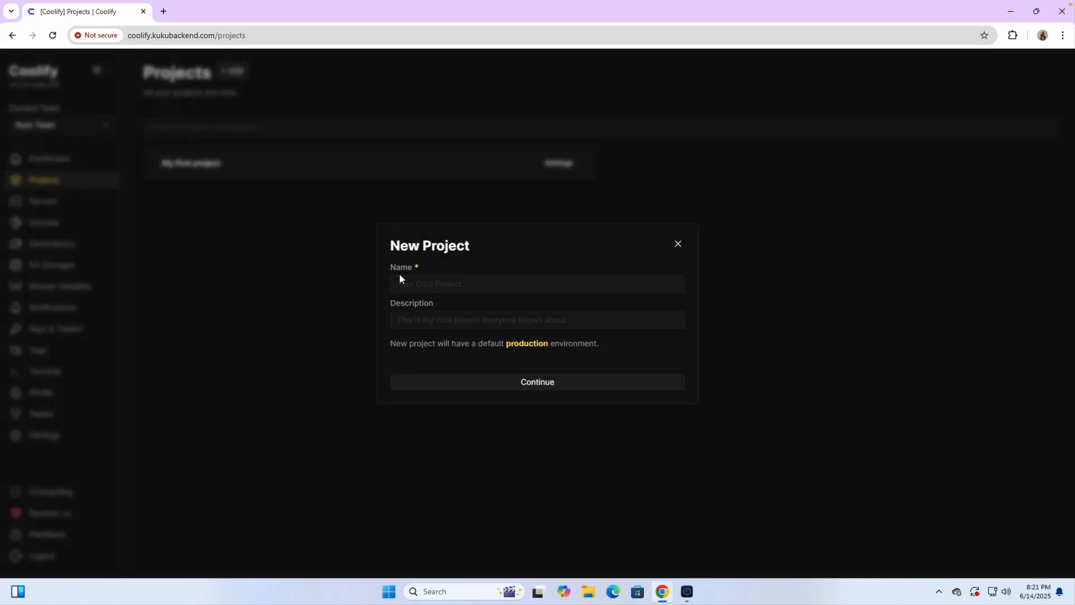
type("Websites")
left_click(515, 389)
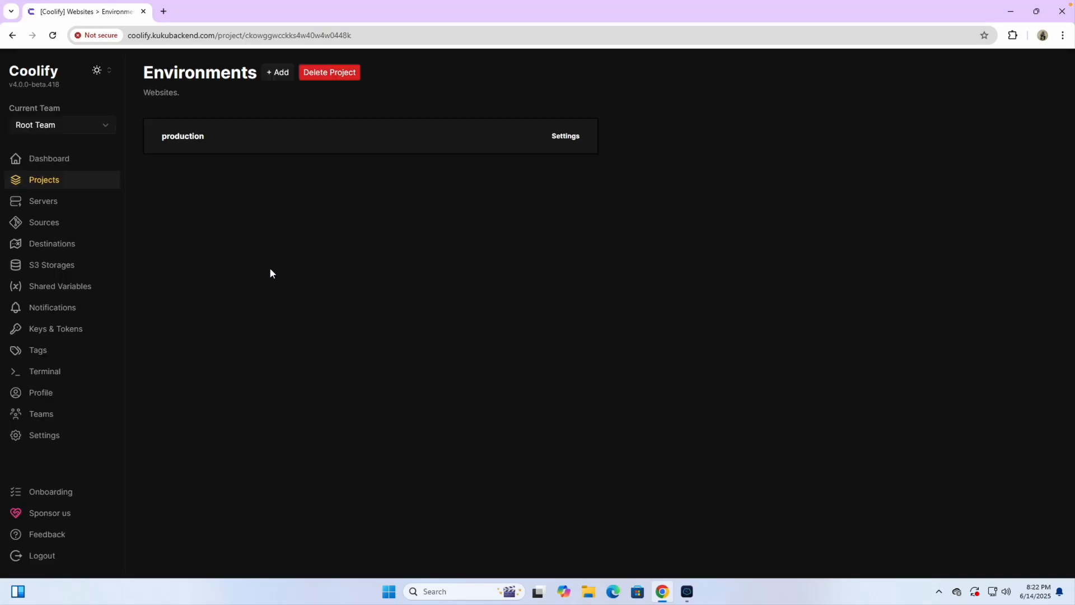
left_click(53, 180)
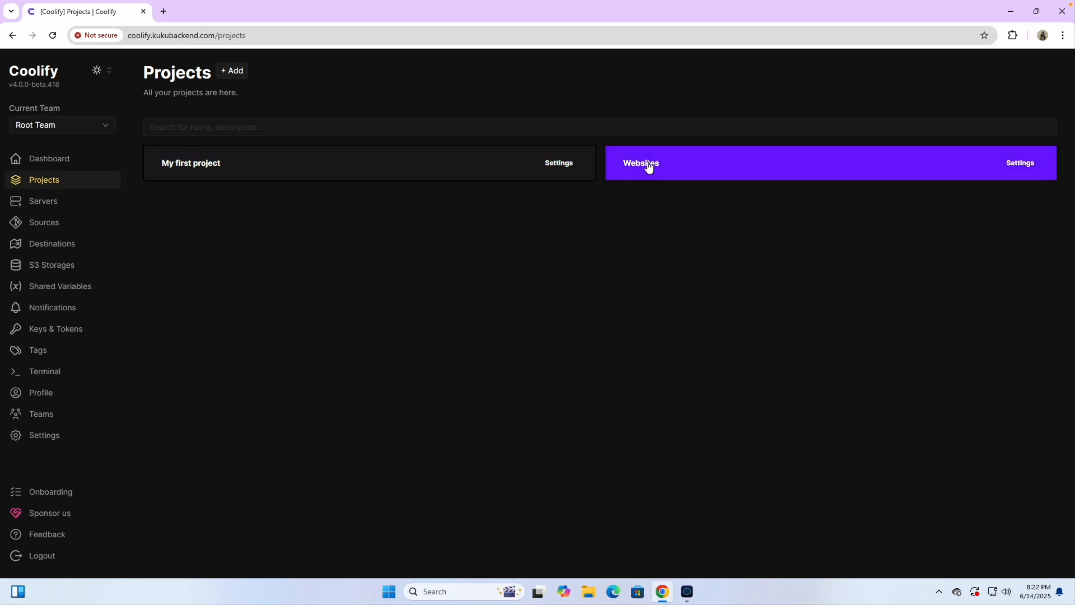
Step: Create an Automations project, then start another new project from the projects list
left_click(227, 73)
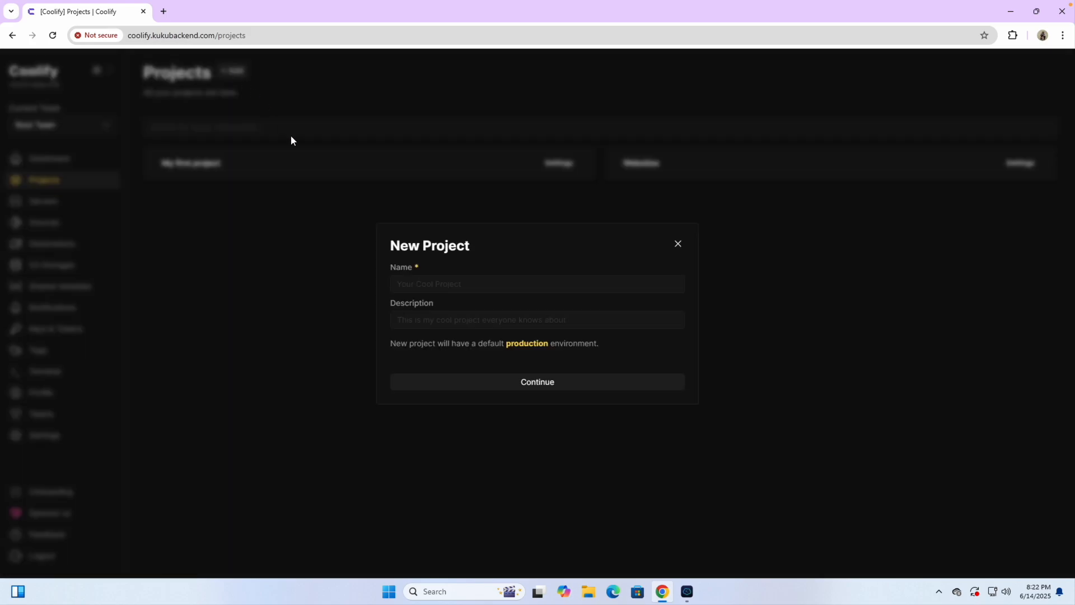
type("Automations")
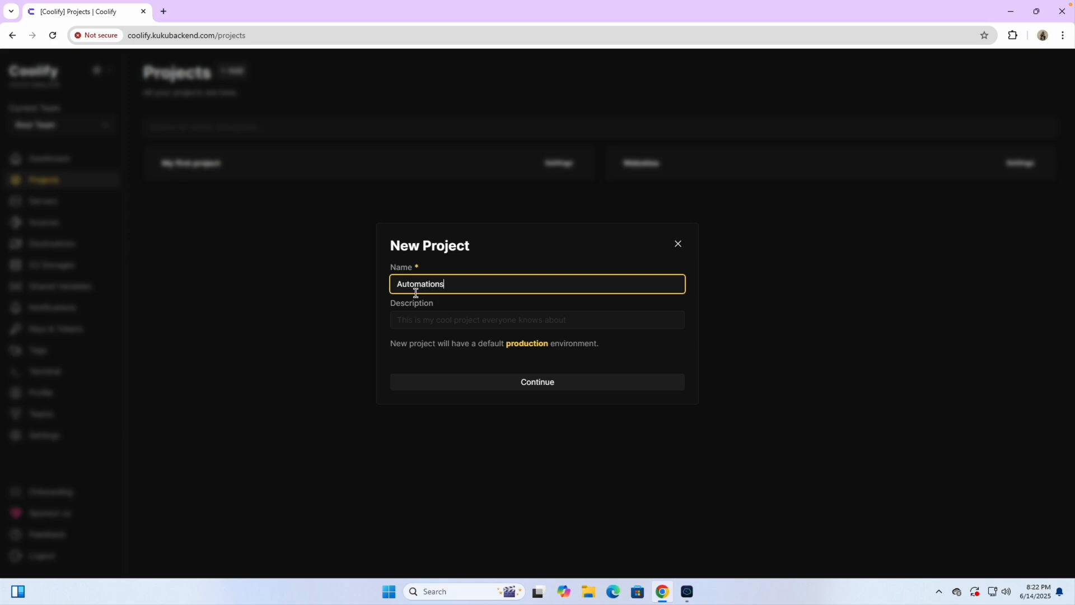
left_click(528, 391)
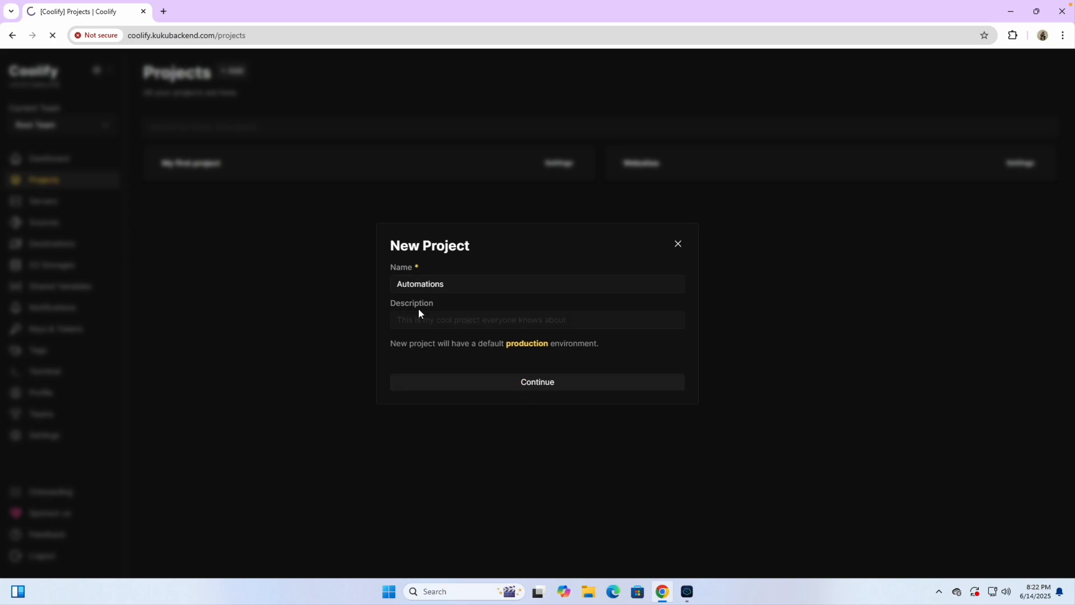
left_click(76, 183)
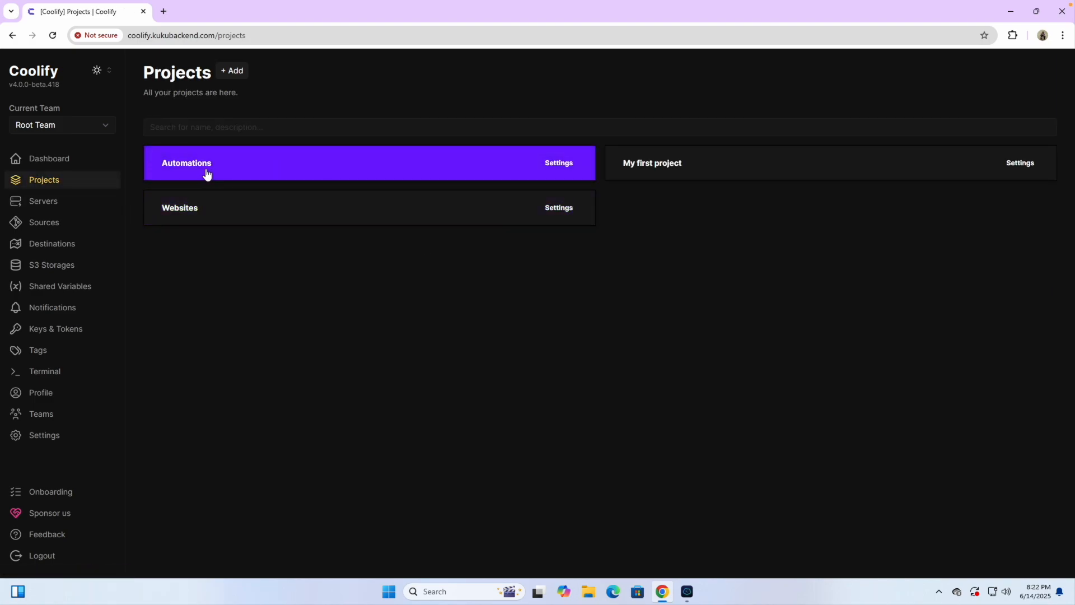
left_click(239, 77)
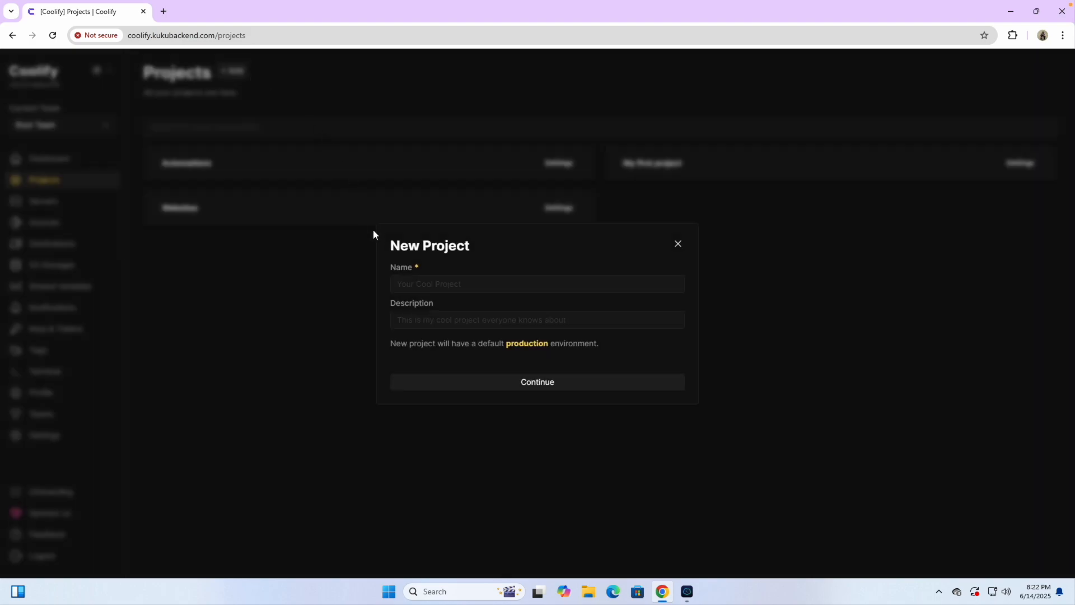
Step: Name the new project Database, create it, and return to Projects
left_click(416, 286)
type("Database")
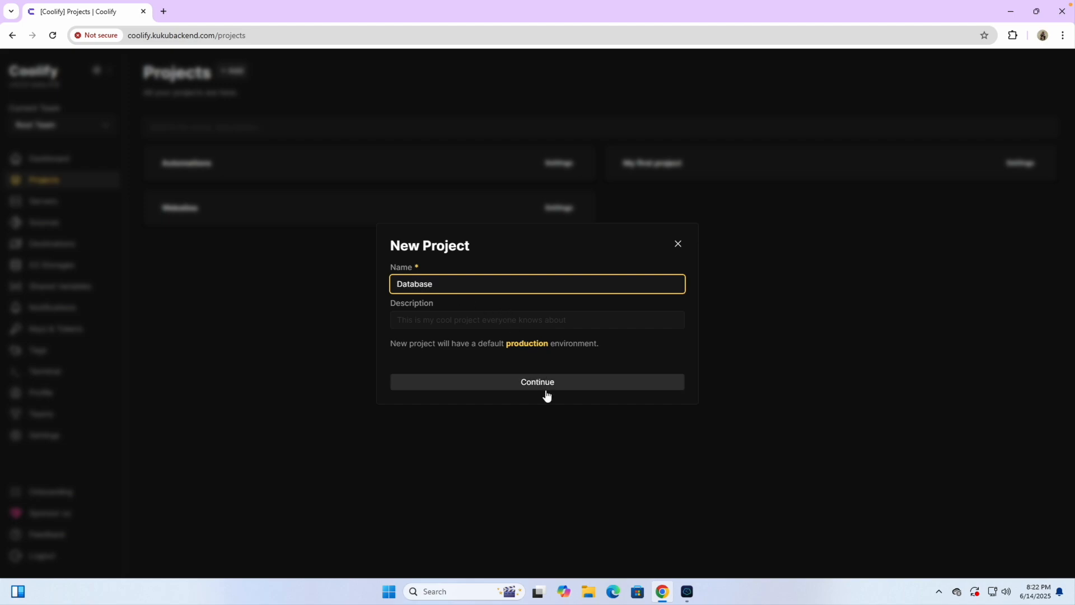
left_click(537, 387)
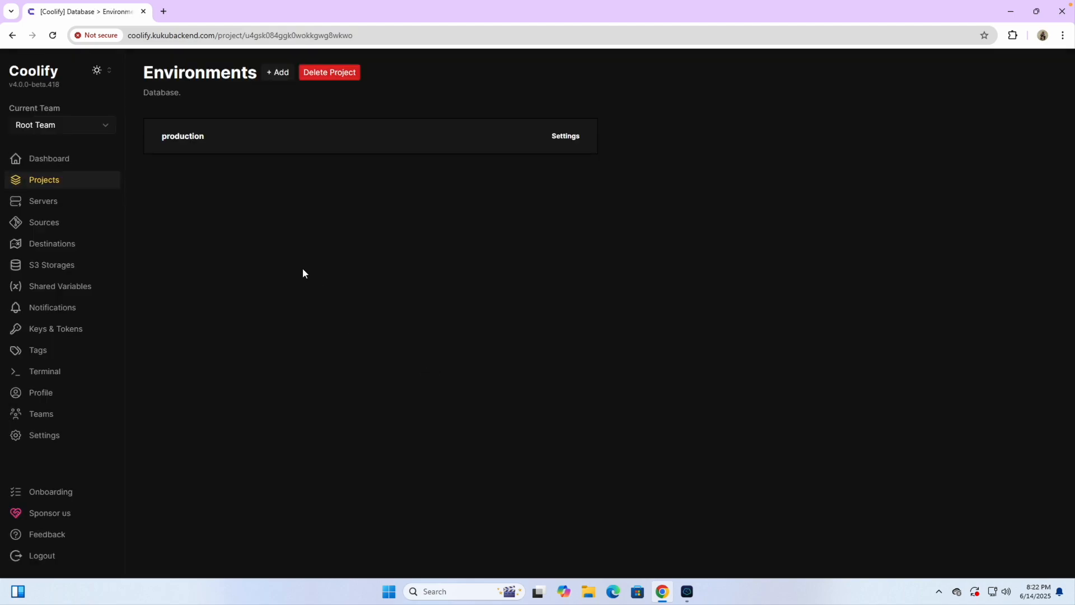
left_click(56, 179)
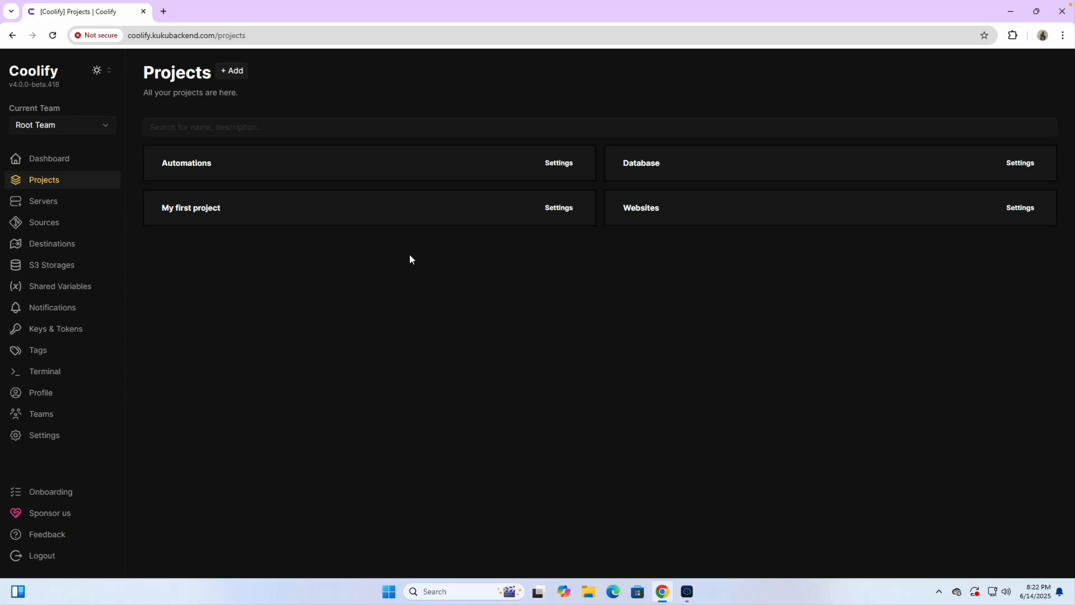
Step: Create an Email Marketing project and go back to the projects list
left_click(234, 72)
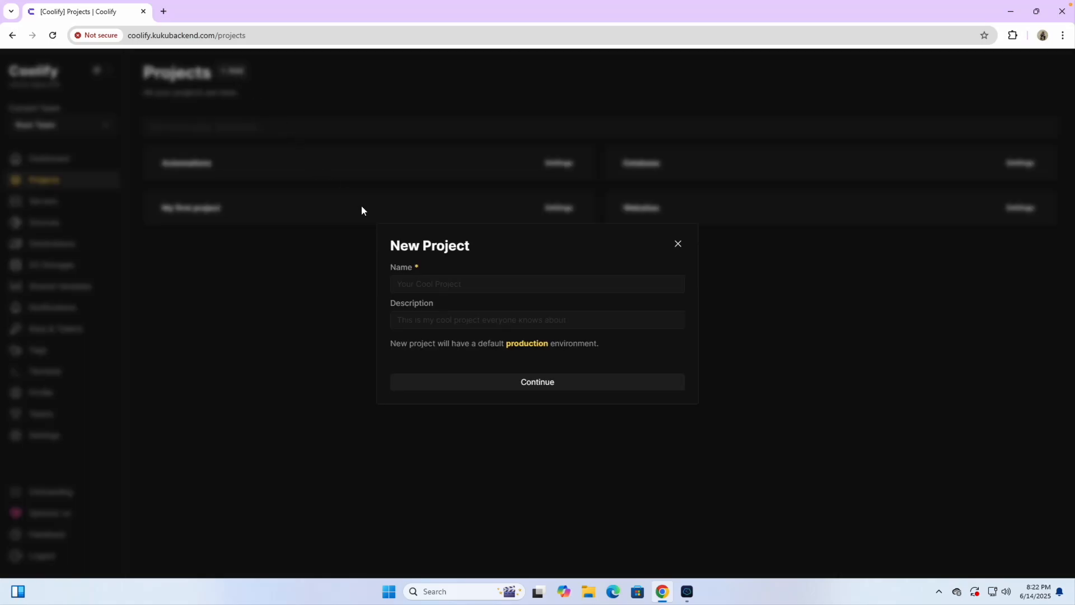
left_click(404, 287)
type("Email Marketing")
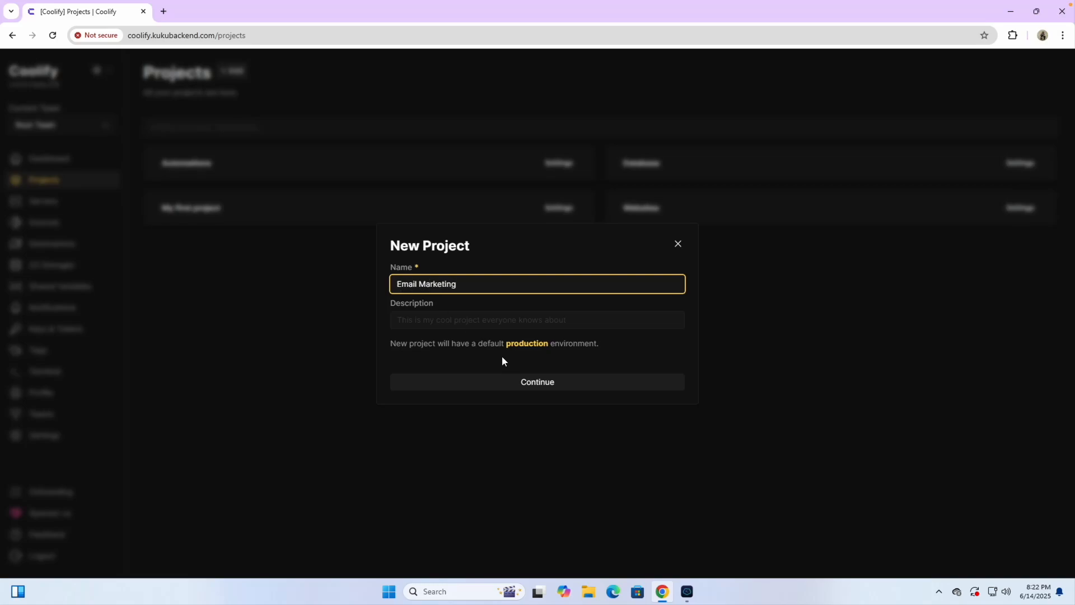
left_click(523, 381)
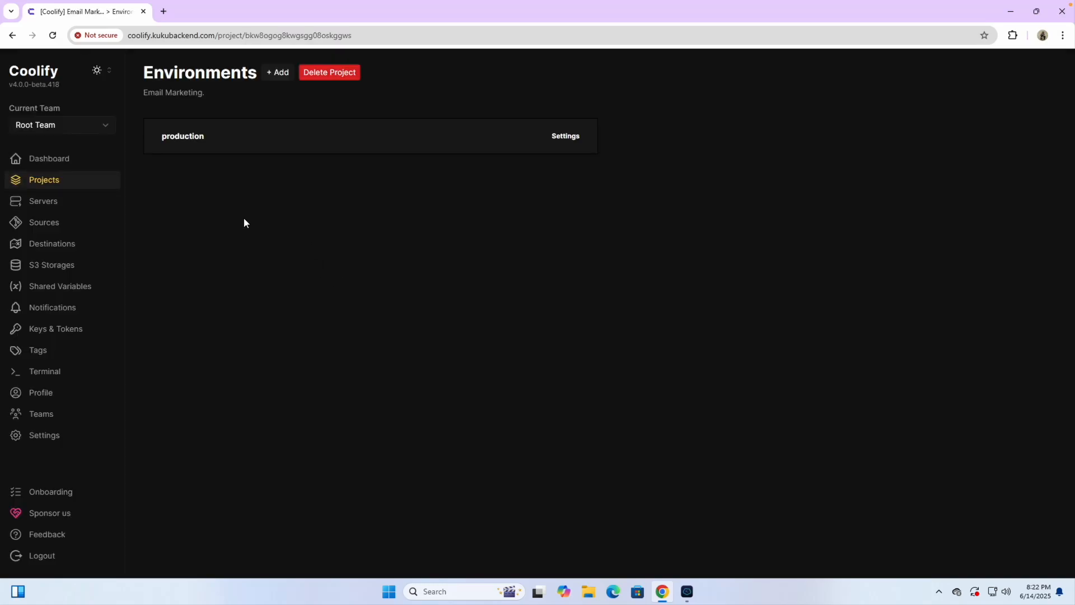
left_click(79, 181)
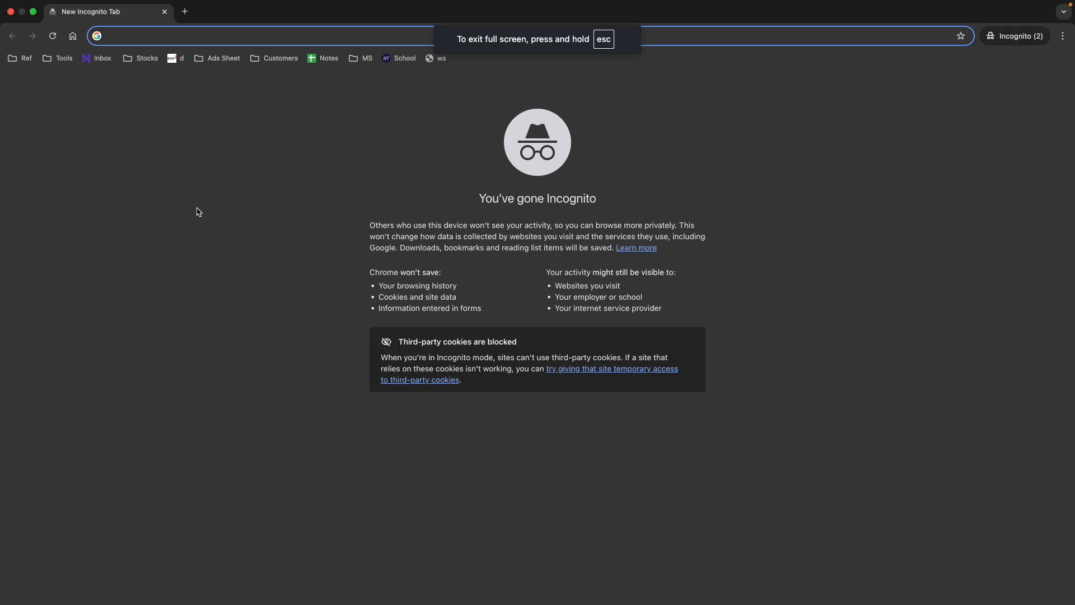
Step: Search Google for kuku courses and open the KuKu Courses home page
type("kuku courses")
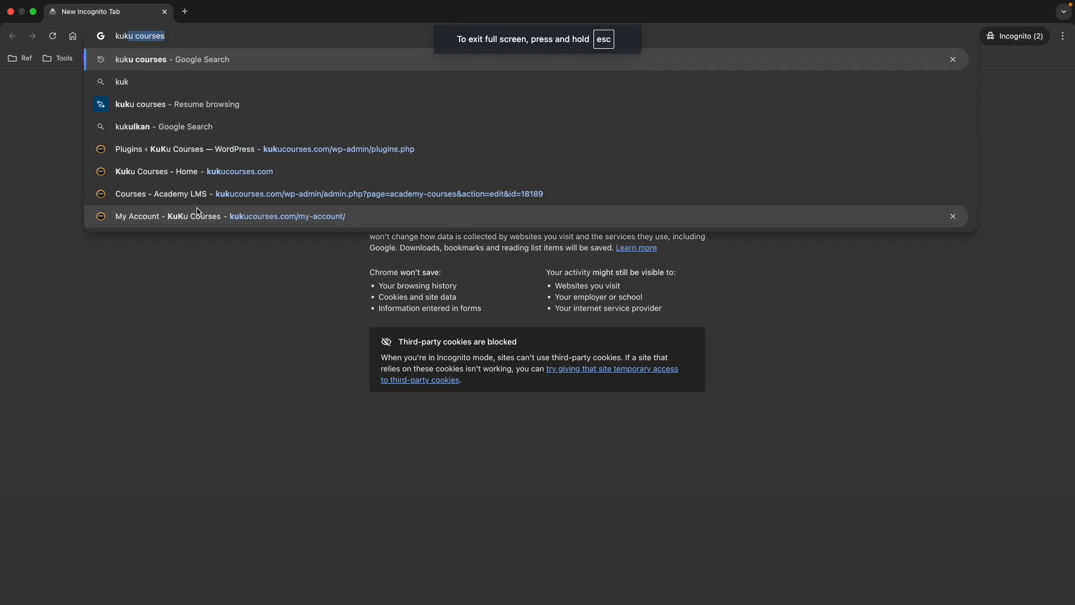
key("Right")
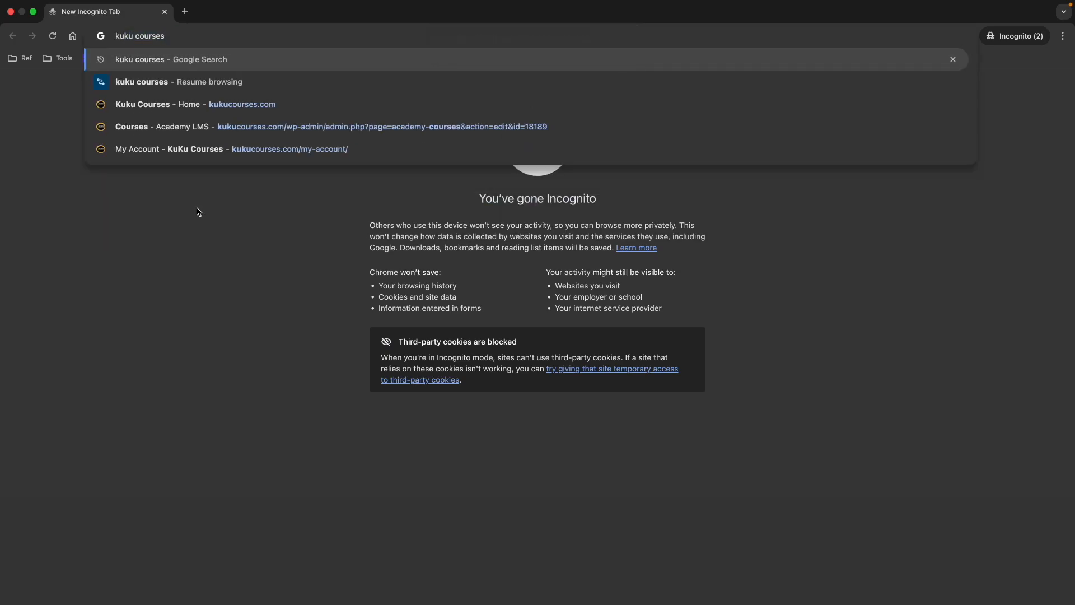
key("Return")
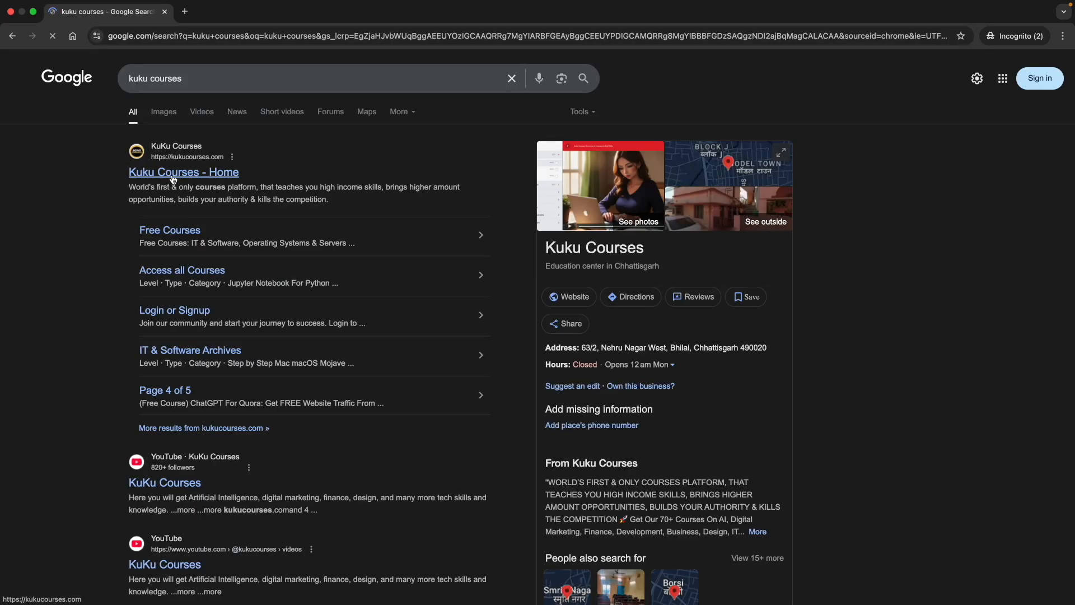
scroll(140, 153, "up", 5)
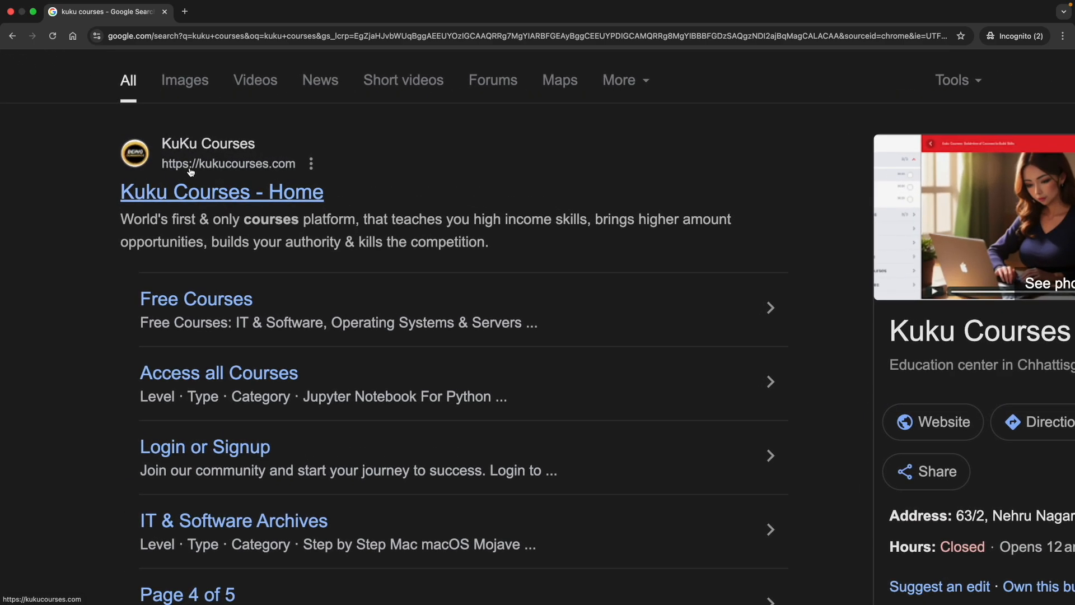
left_click(209, 195)
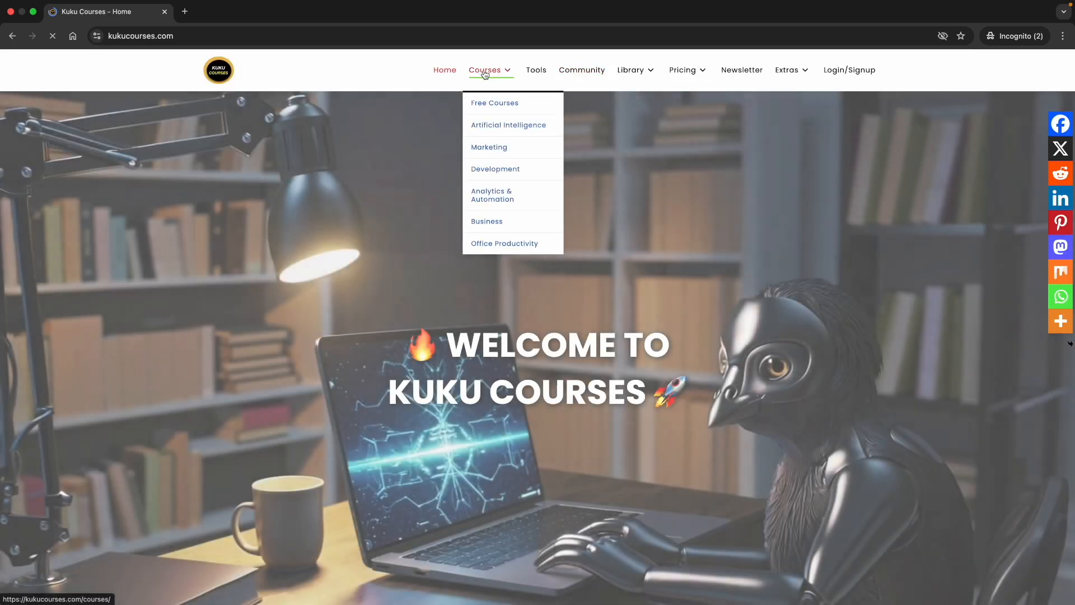
Step: Search the Courses catalogue for coolify
left_click(482, 72)
left_click(251, 159)
scroll(252, 160, "up", 5)
type("coolify")
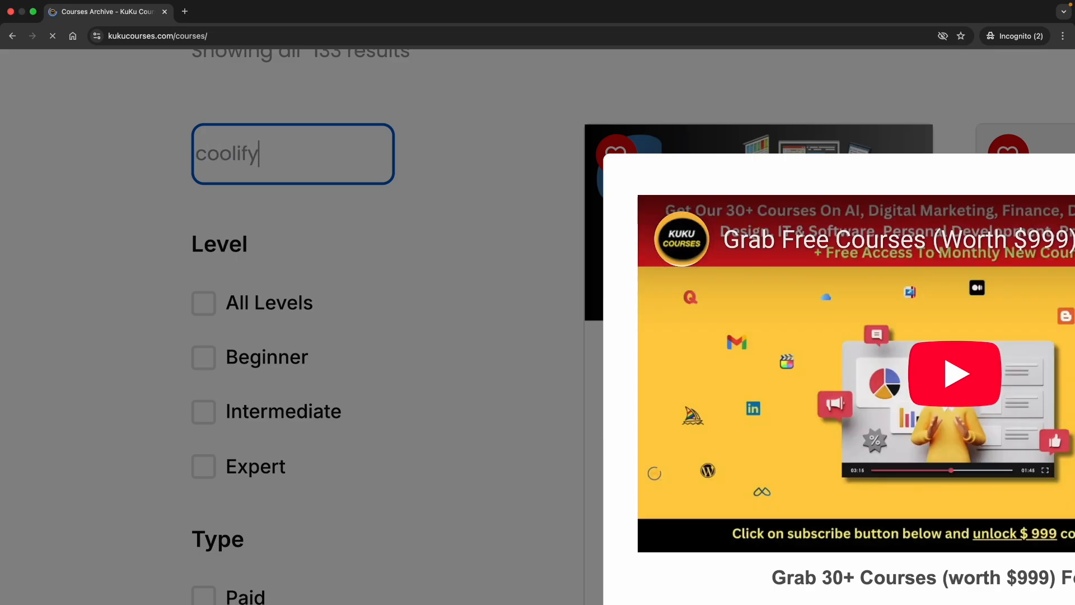
key("Return")
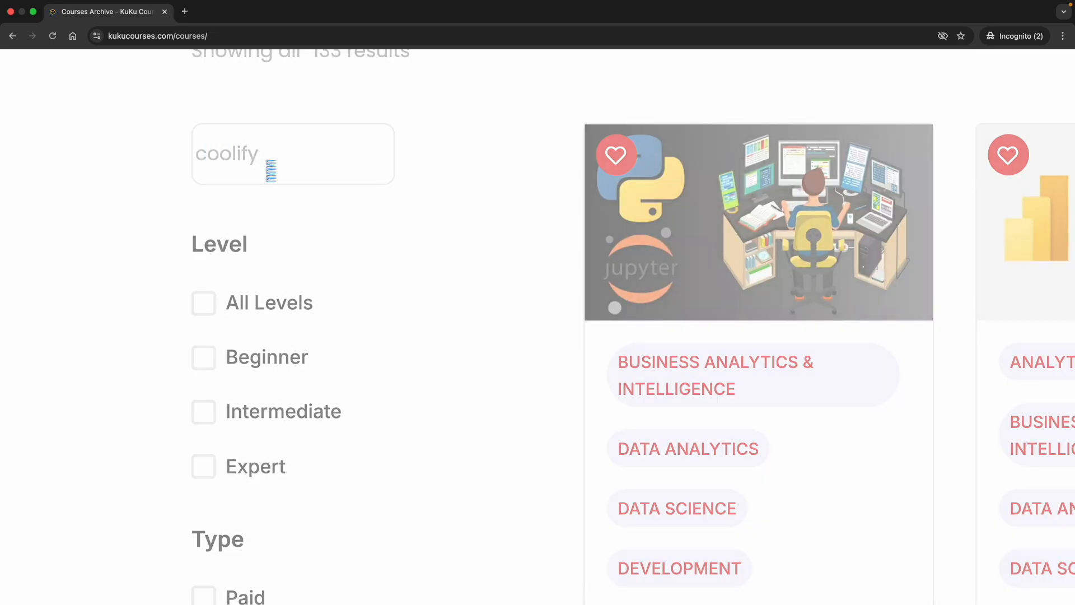
scroll(398, 180, "down", 5)
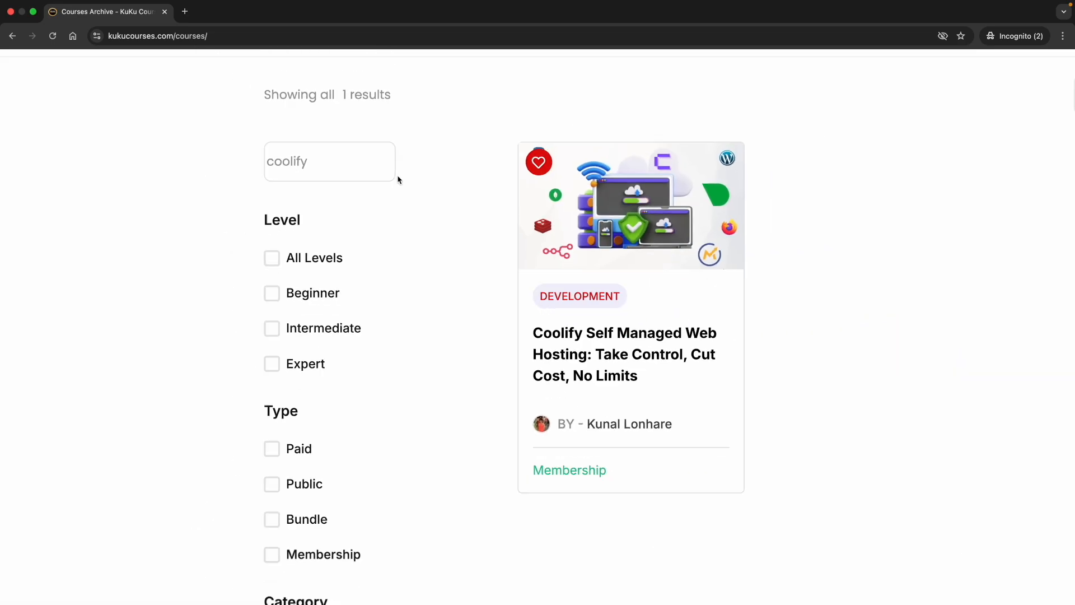
scroll(453, 285, "up", 5)
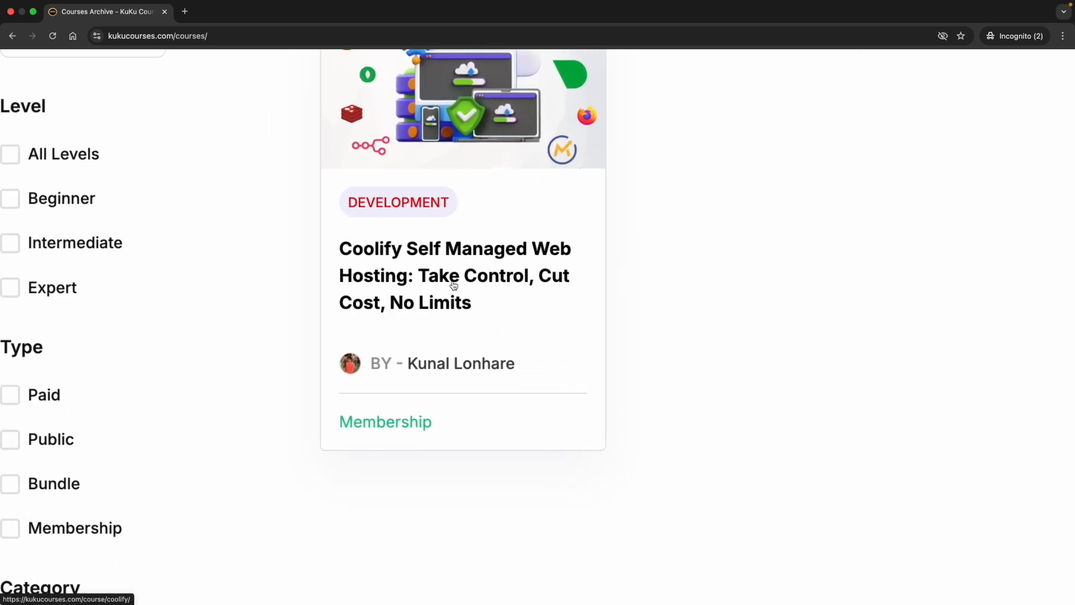
scroll(424, 261, "up", 1)
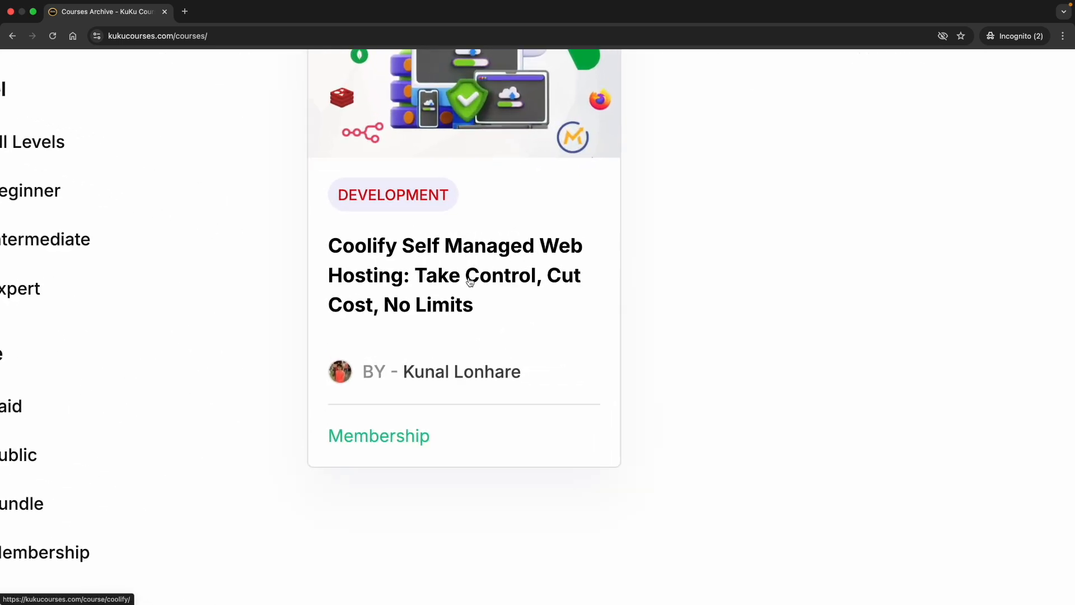
scroll(464, 283, "down", 5)
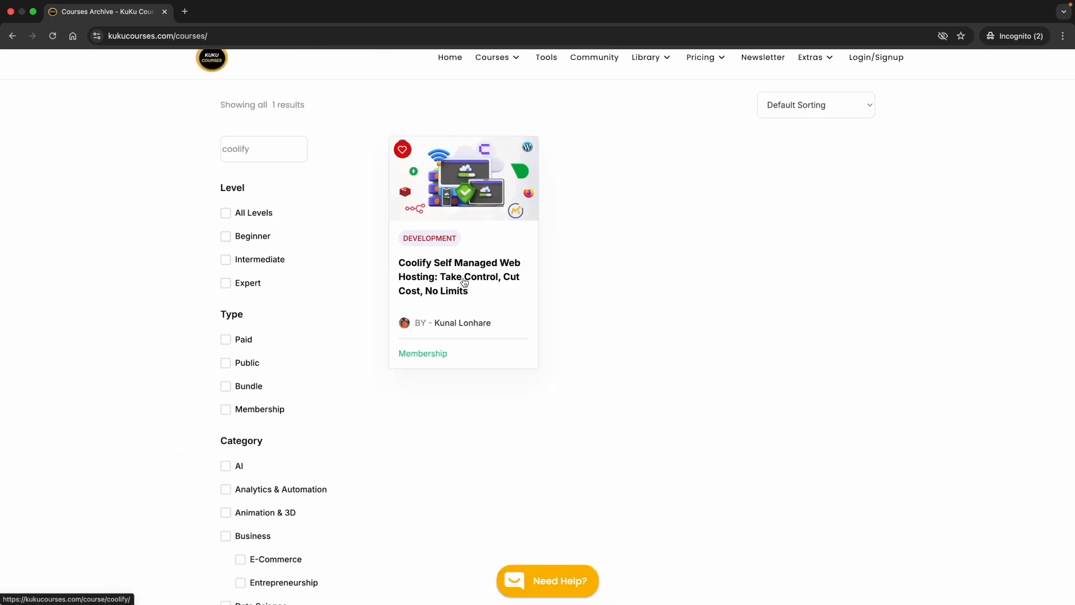
Step: Open the Coolify Self Managed Web Hosting course and close the newsletter popup
left_click(464, 283)
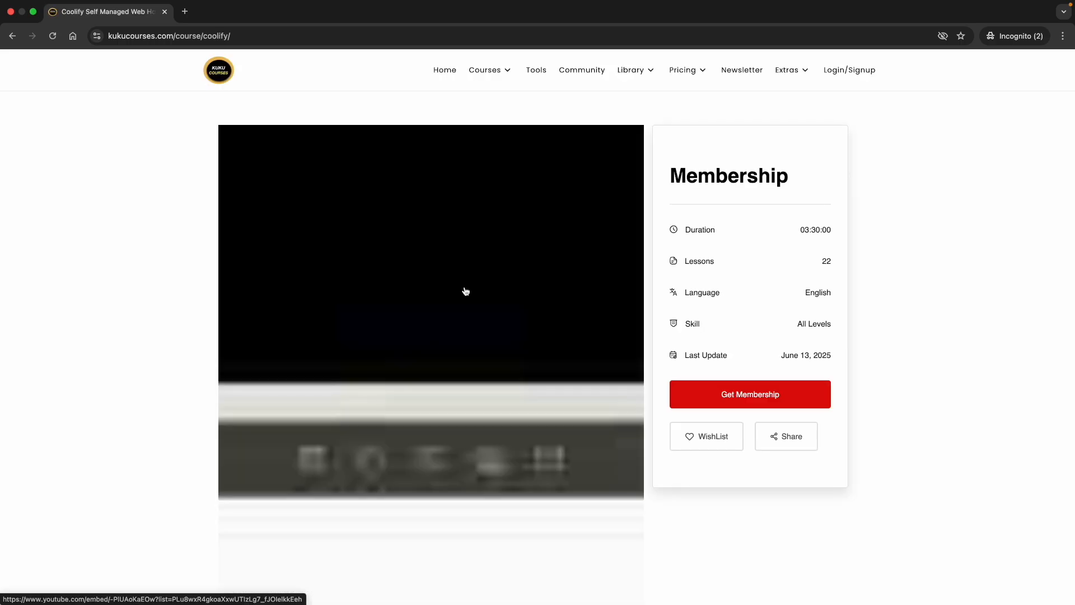
left_click_drag(800, 229, 838, 232)
left_click(733, 270)
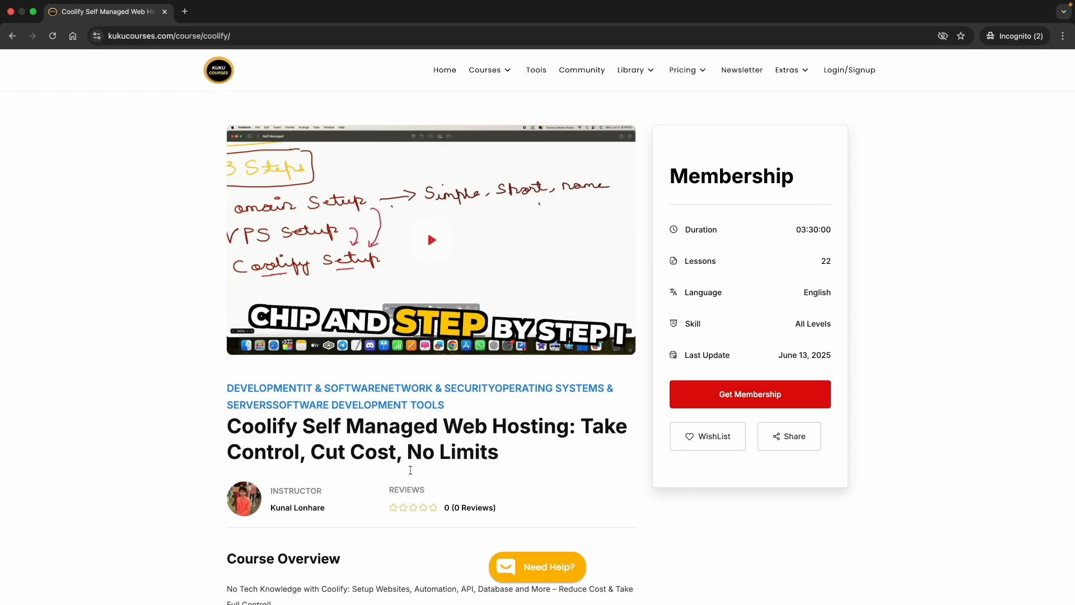
scroll(384, 481, "down", 3)
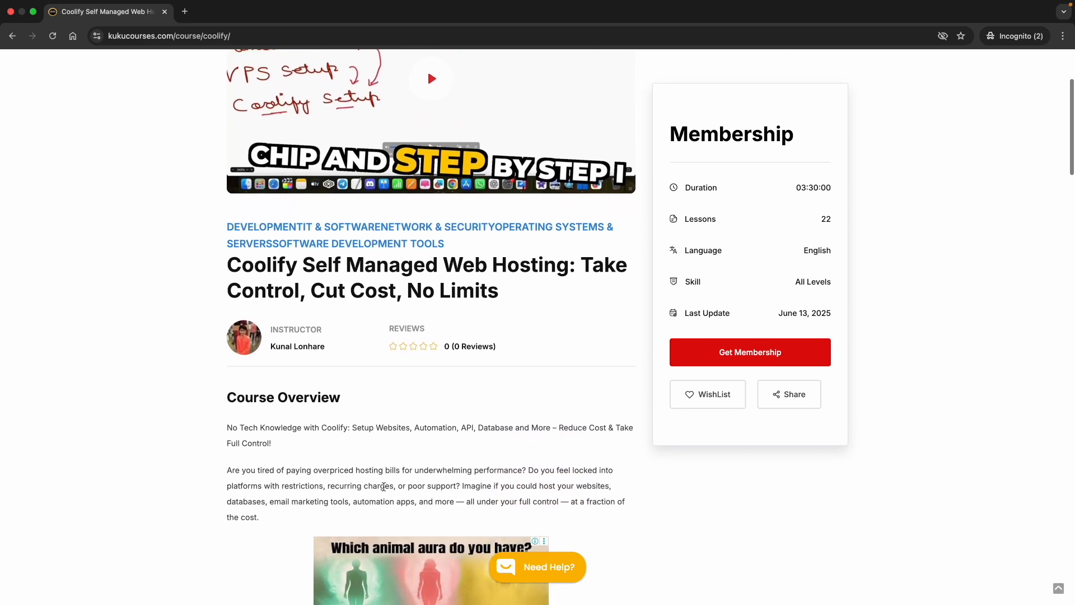
scroll(385, 486, "down", 12)
scroll(383, 487, "down", 12)
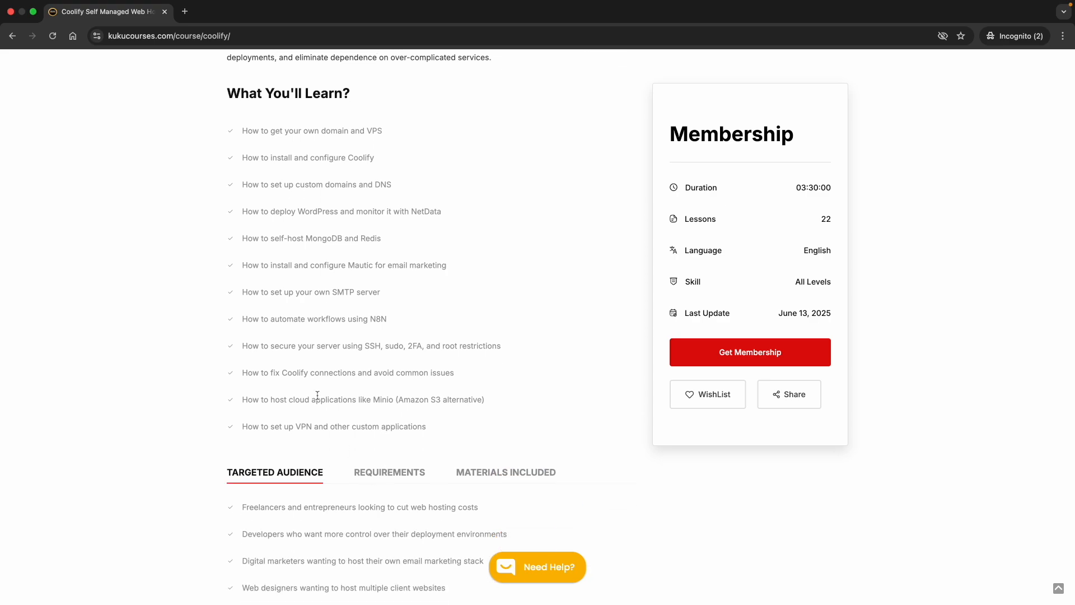
scroll(296, 264, "up", 2)
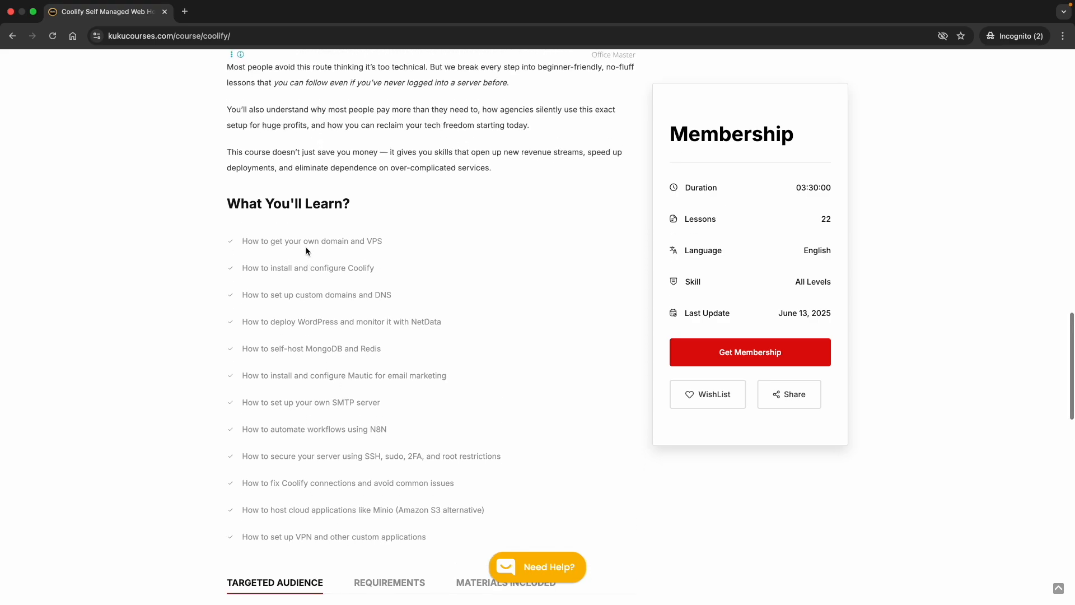
scroll(304, 407, "down", 3)
scroll(305, 409, "down", 3)
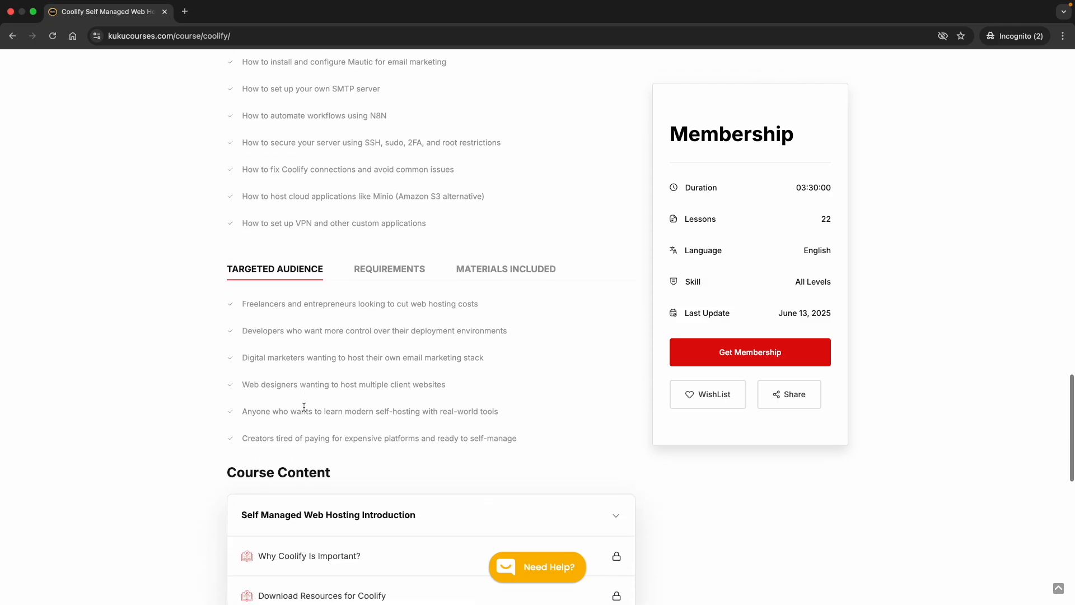
scroll(360, 368, "up", 2)
scroll(389, 307, "up", 5)
scroll(332, 262, "up", 2)
Step: Read through the course's learning list, briefly highlighting the word SSH
double_click(363, 291)
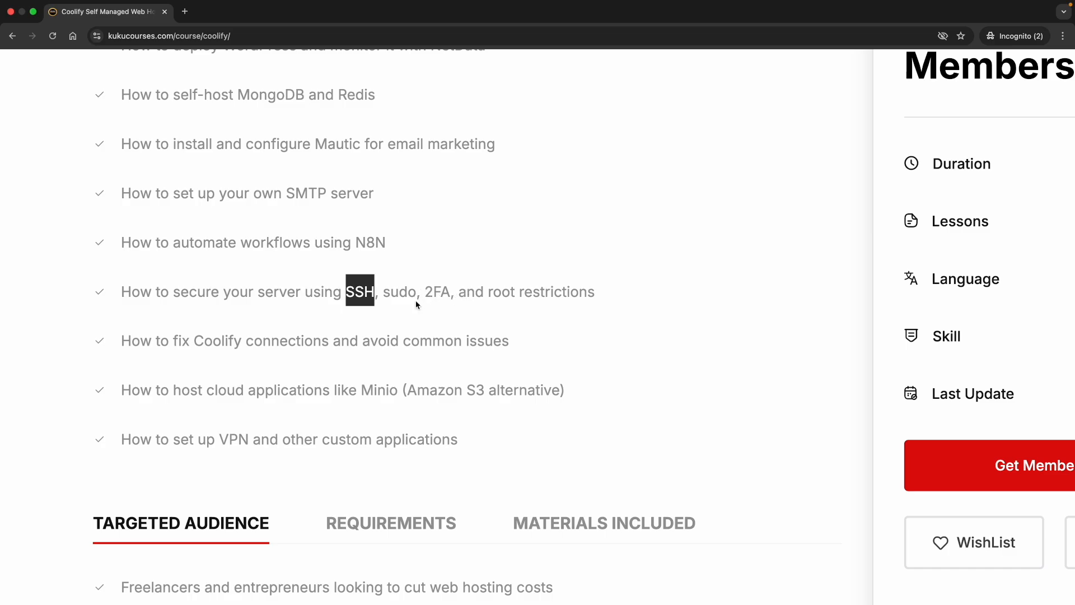
scroll(396, 310, "down", 5)
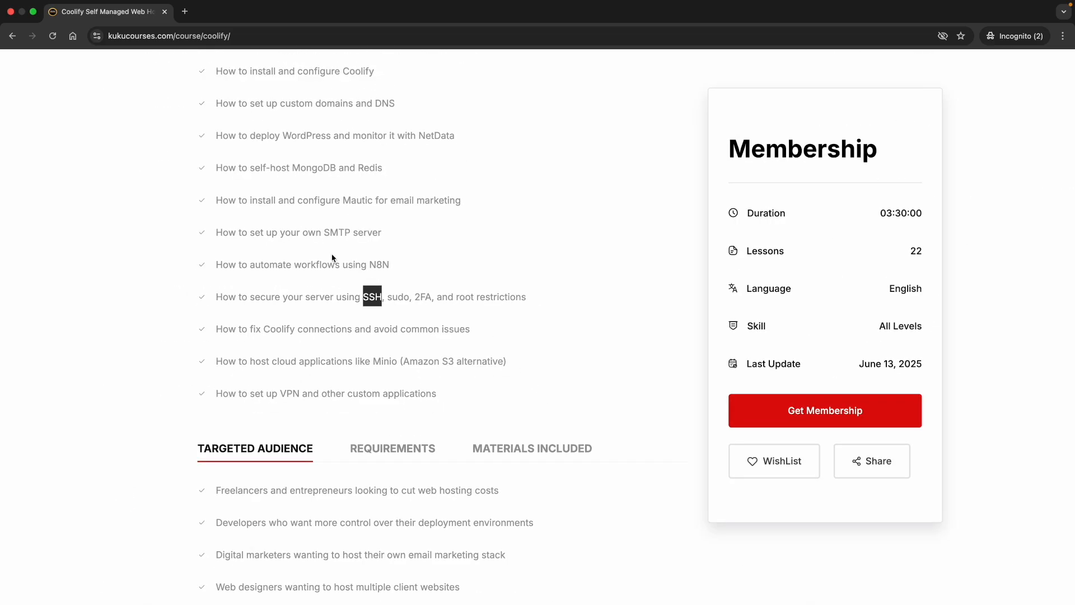
scroll(332, 258, "up", 3)
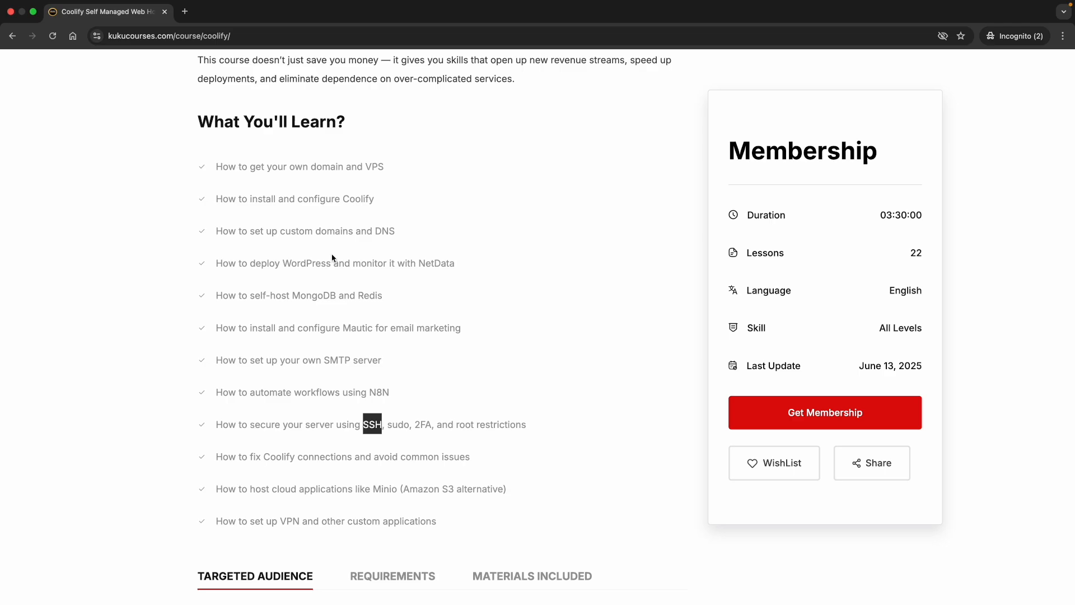
scroll(331, 280, "down", 2)
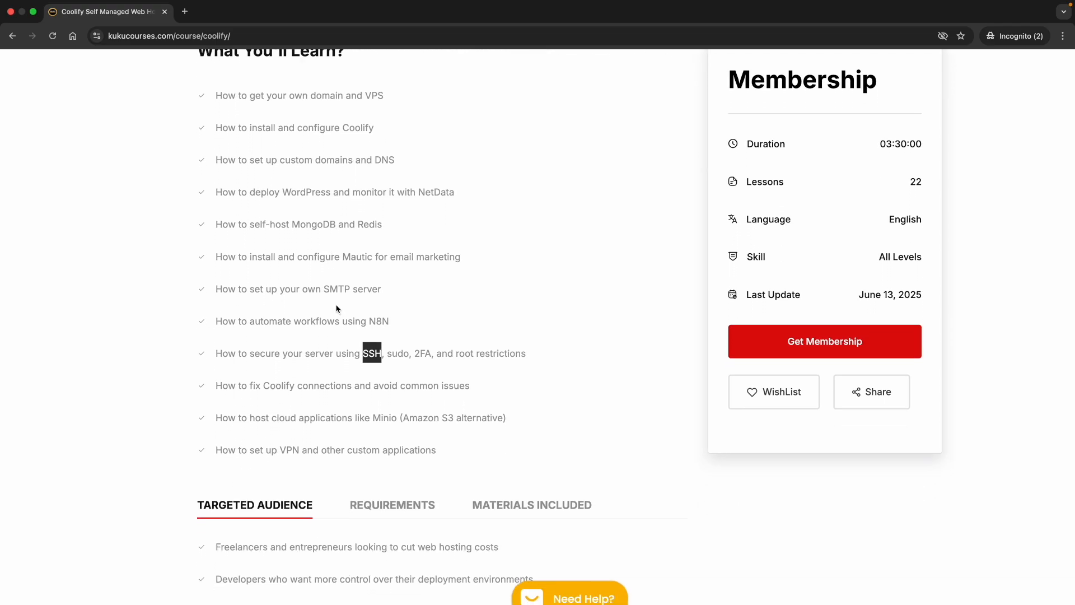
scroll(362, 356, "down", 2)
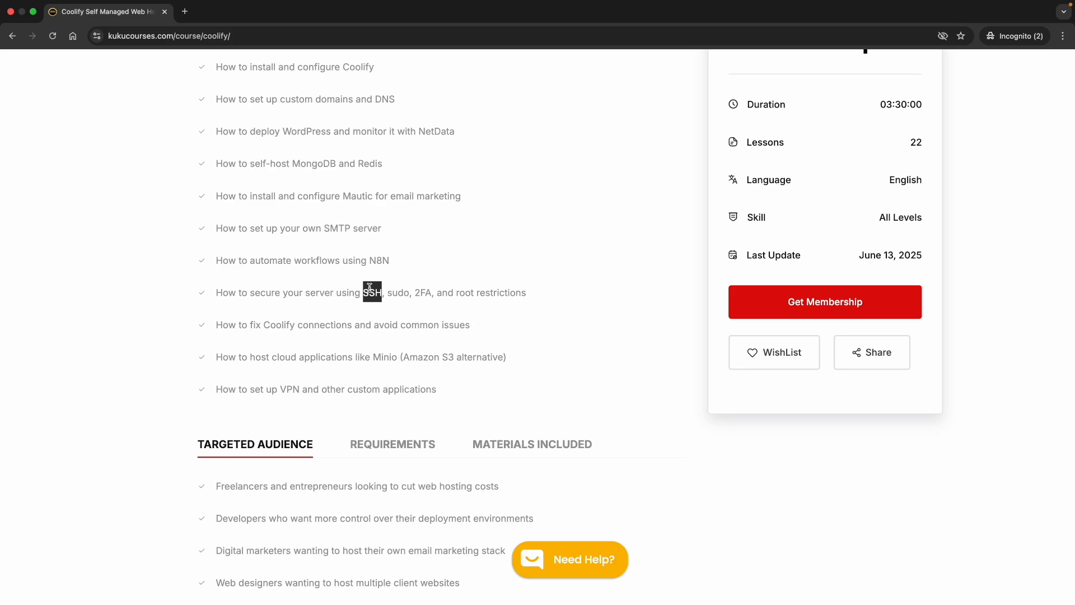
scroll(370, 288, "down", 1)
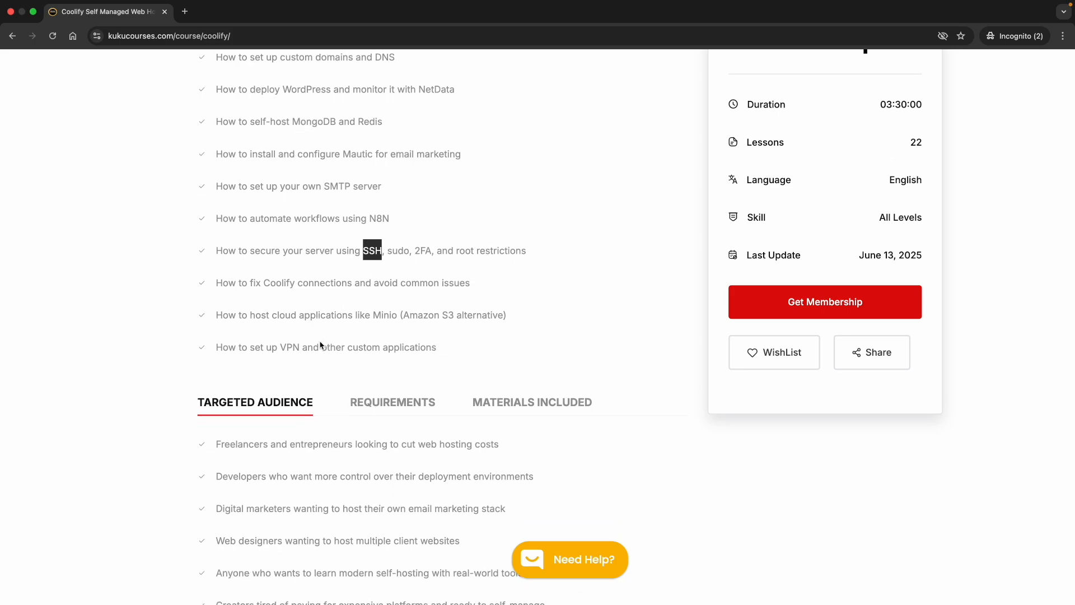
left_click(314, 345)
scroll(324, 420, "down", 10)
scroll(324, 424, "down", 3)
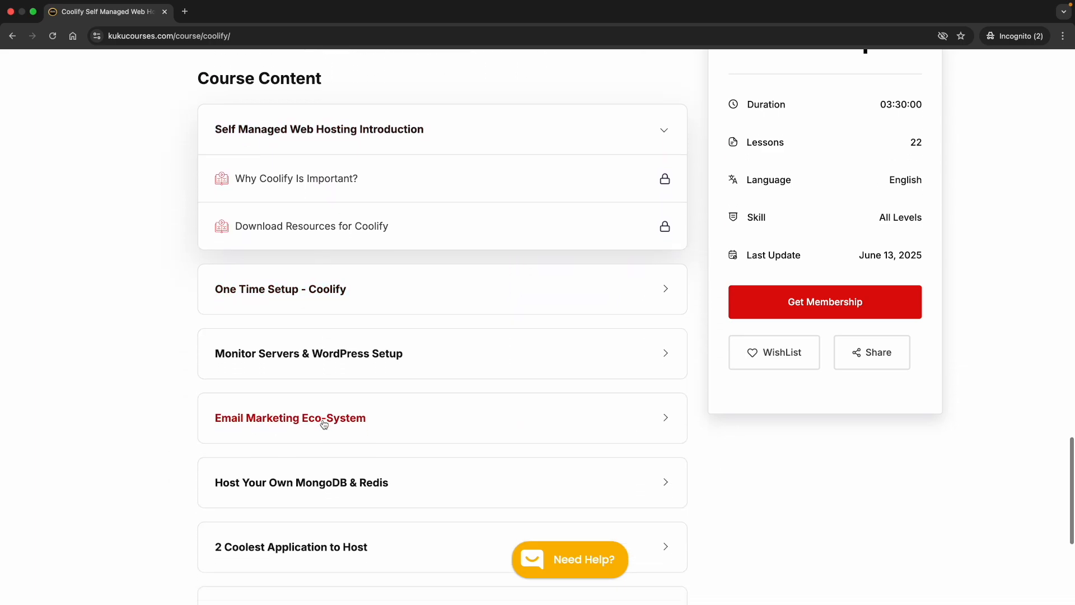
Step: Expand the Core Security with Coolify lessons, review them, and collapse the section
left_click(325, 535)
scroll(333, 527, "down", 4)
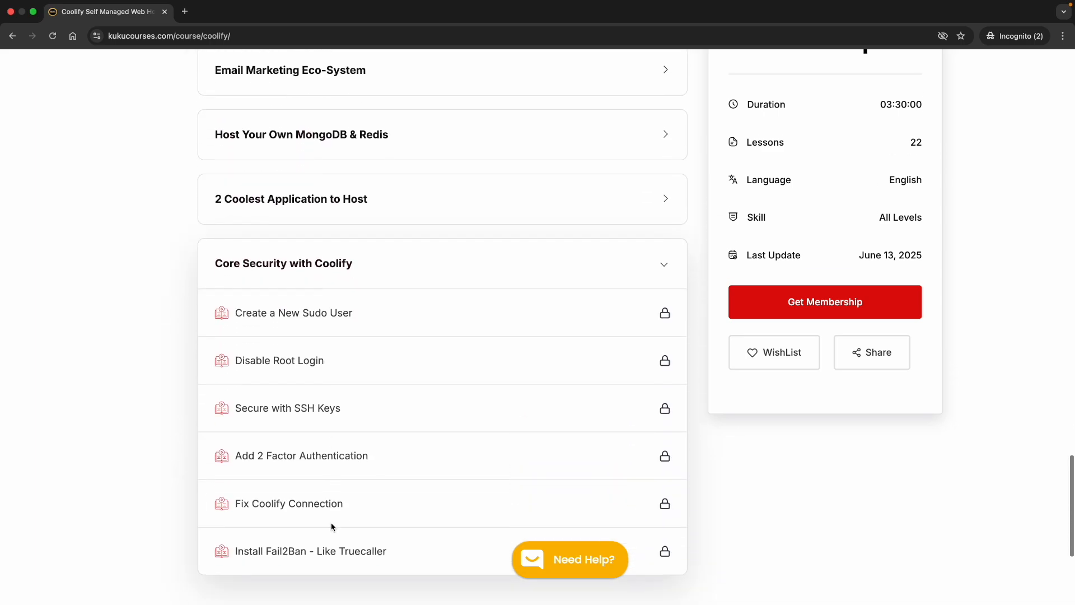
scroll(350, 485, "down", 1)
scroll(349, 485, "down", 1)
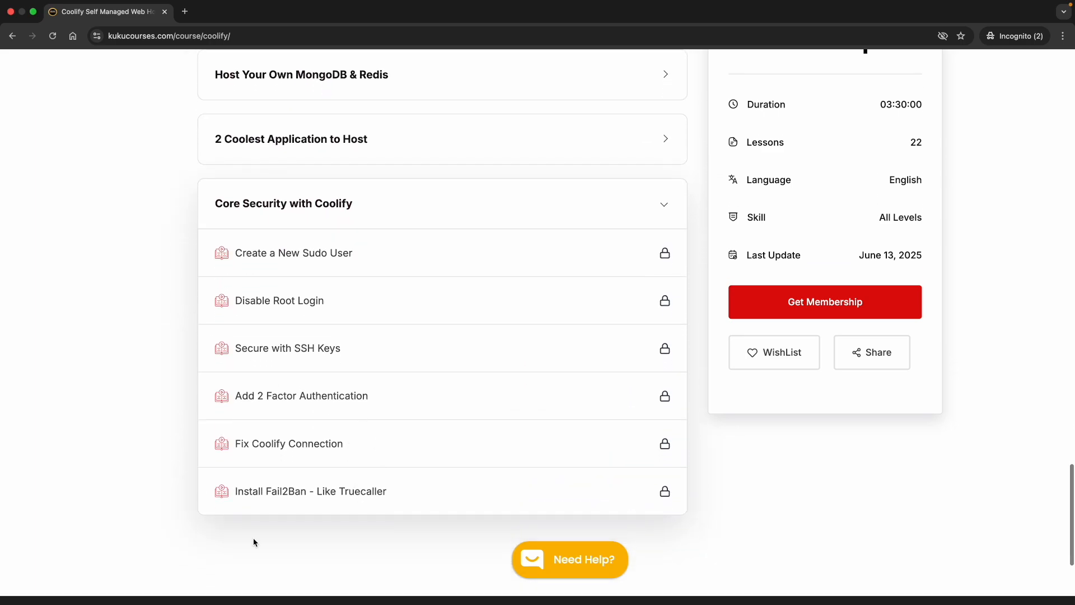
scroll(330, 480, "down", 3)
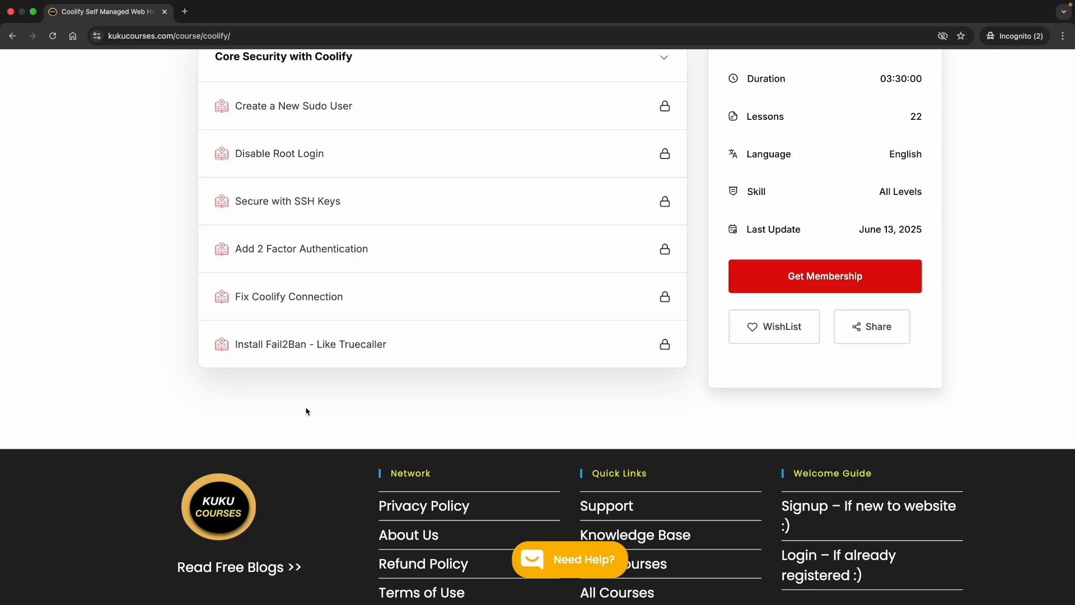
scroll(303, 408, "up", 2)
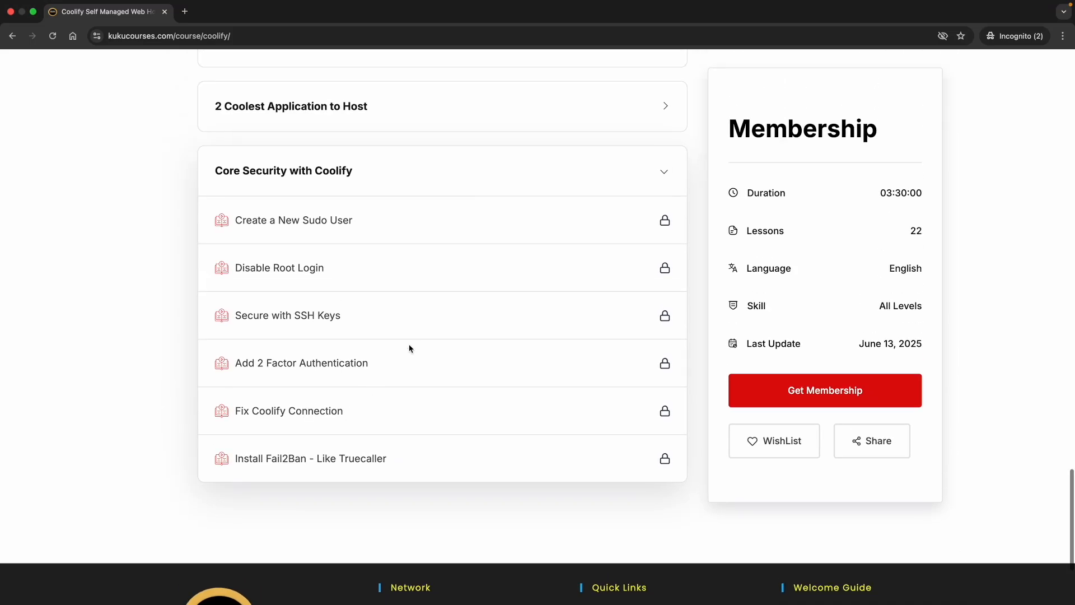
left_click(367, 175)
scroll(344, 214, "up", 3)
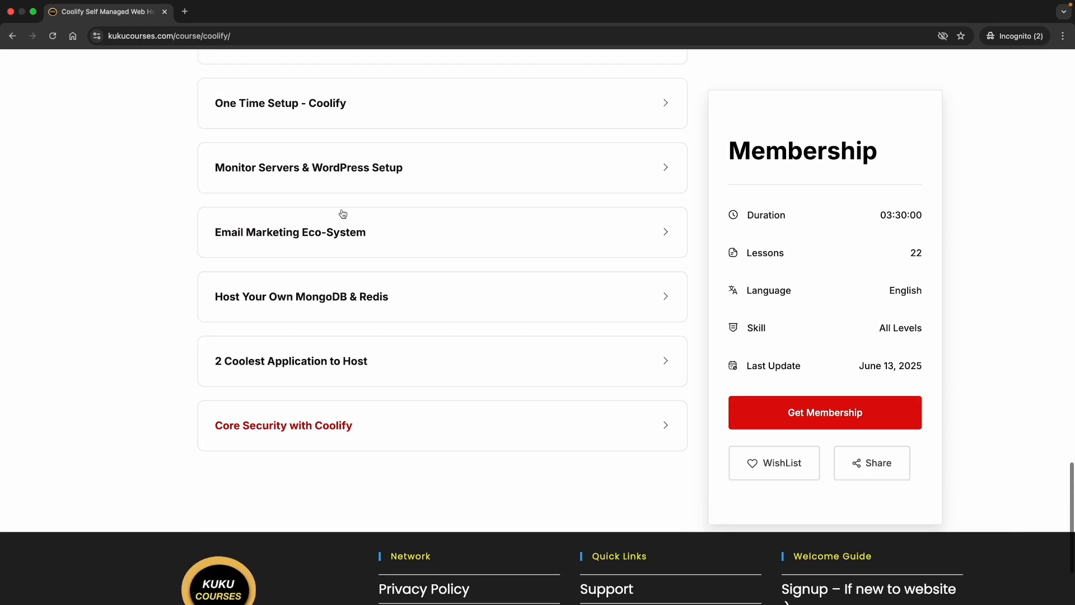
scroll(338, 308, "up", 2)
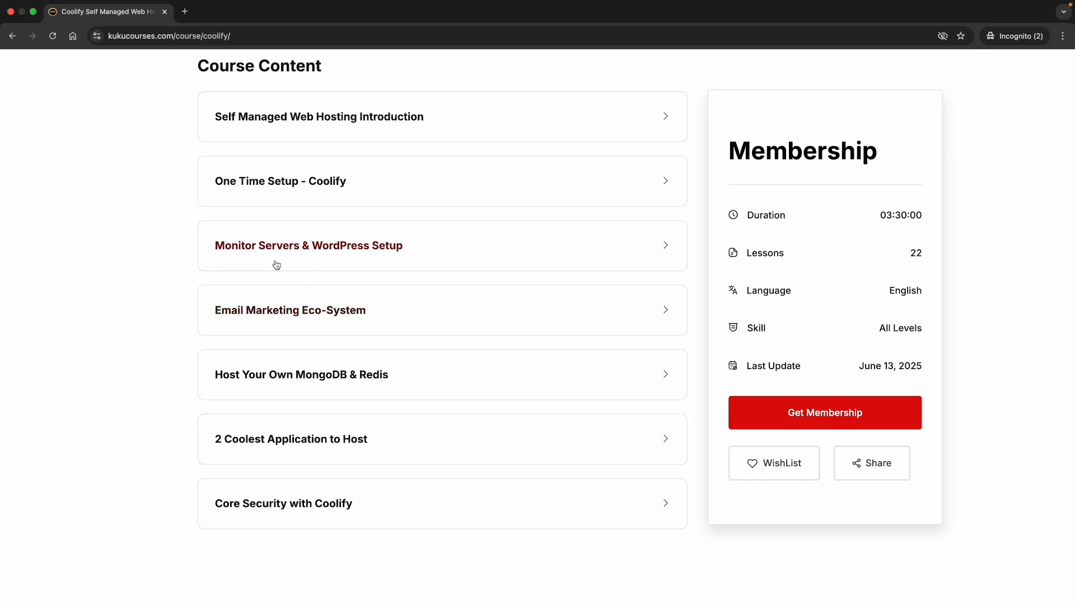
Step: Peek at the Email Marketing Eco-System lessons, then choose Pricing > Get Membership
left_click(342, 326)
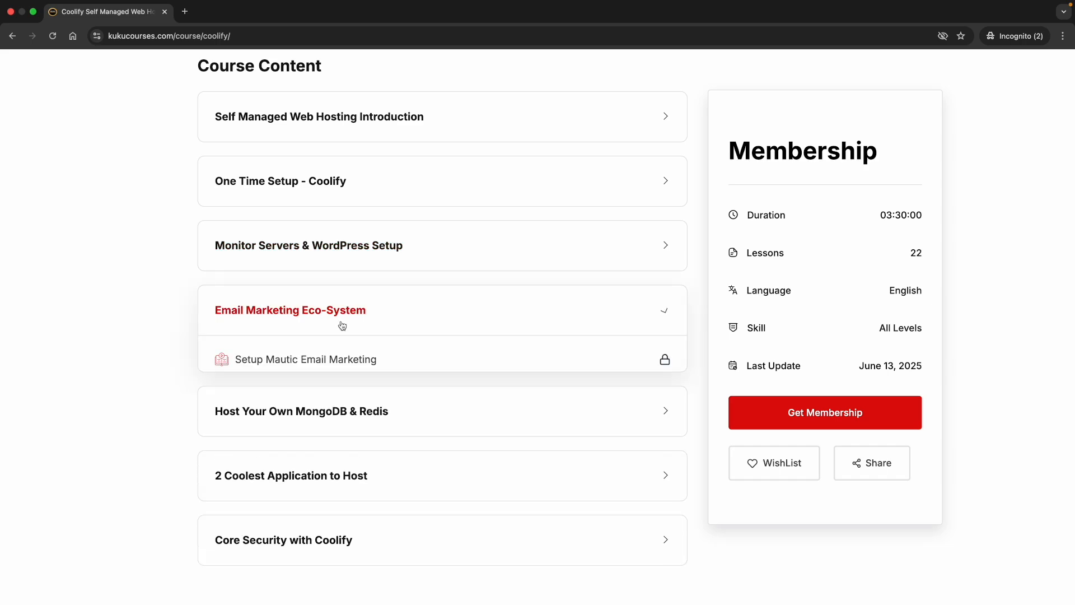
left_click(372, 322)
scroll(343, 354, "up", 15)
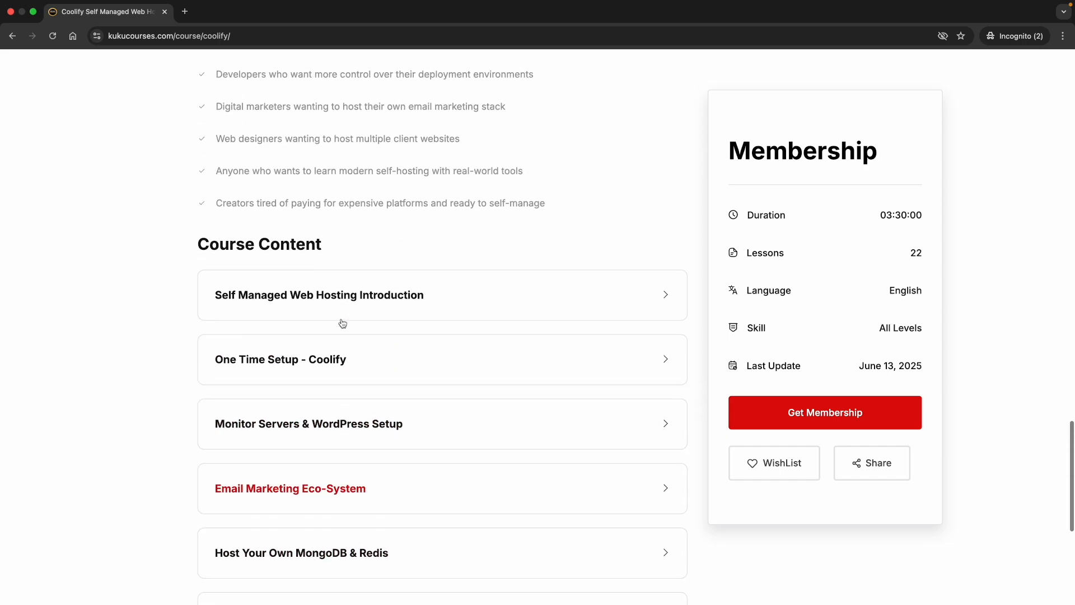
scroll(341, 322, "up", 15)
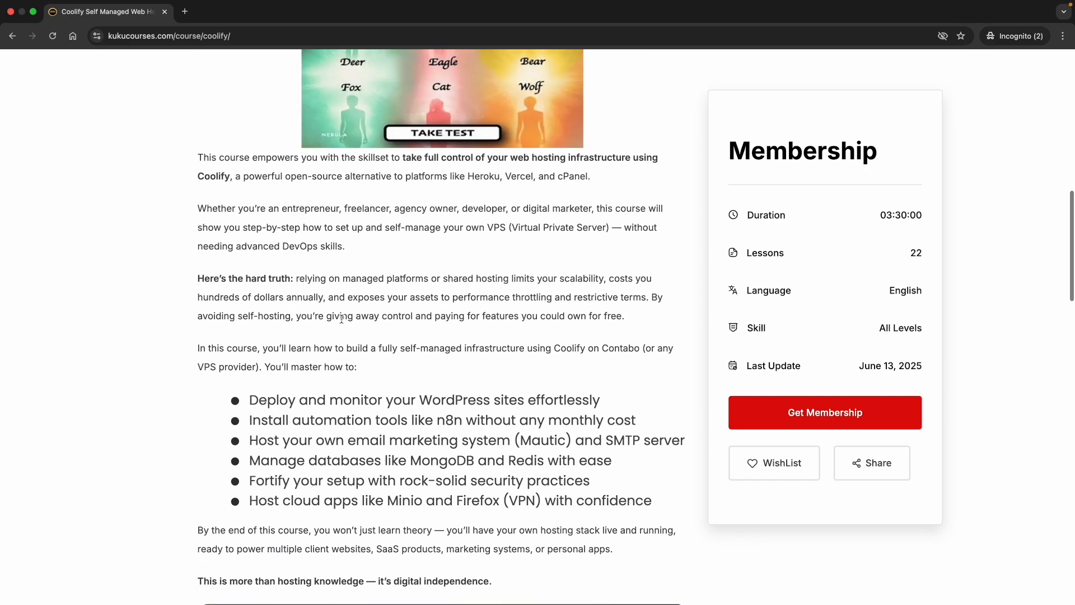
scroll(342, 323, "up", 7)
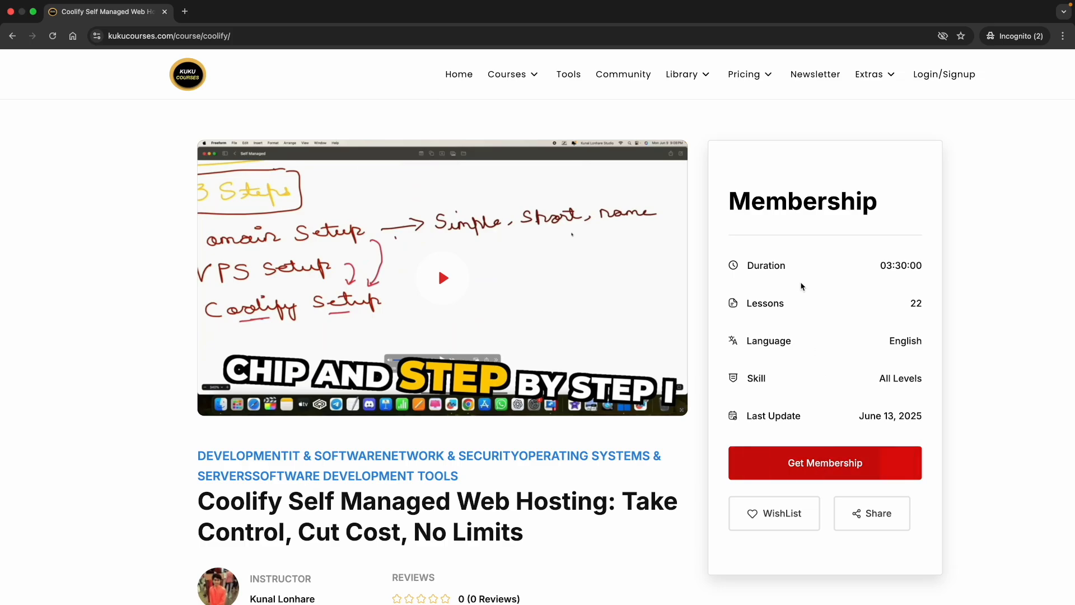
mouse_move(750, 84)
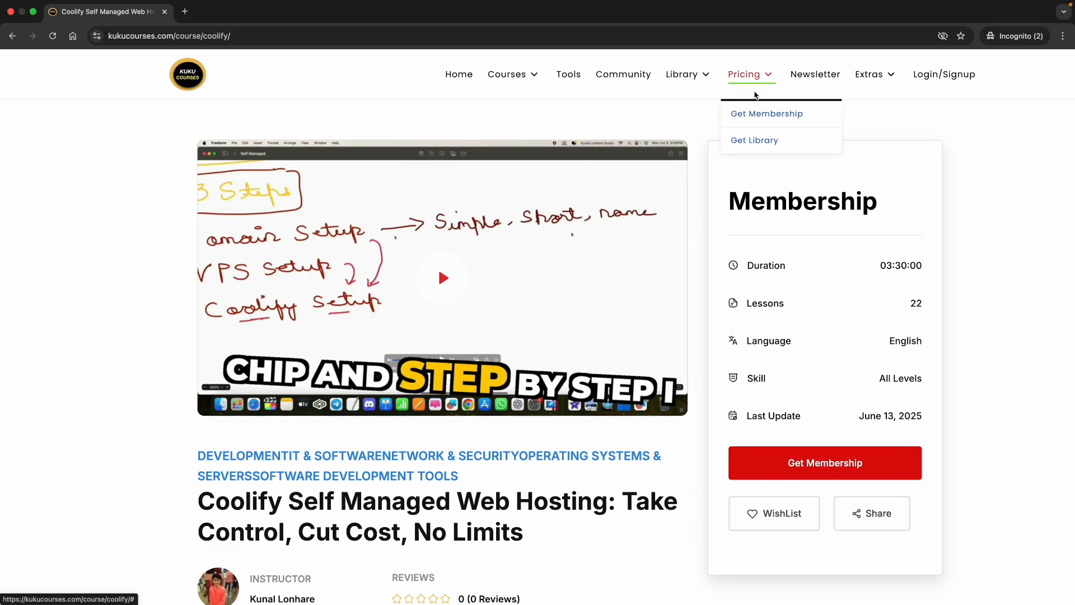
left_click(756, 114)
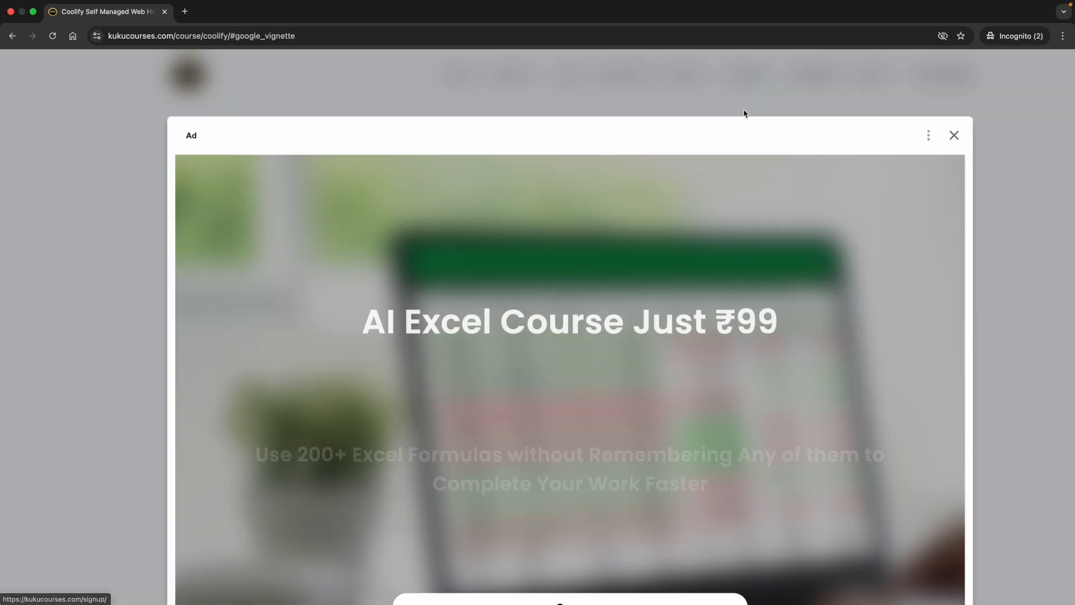
Step: Close the ad, browse the all-courses archive, and return to the home page
left_click(955, 136)
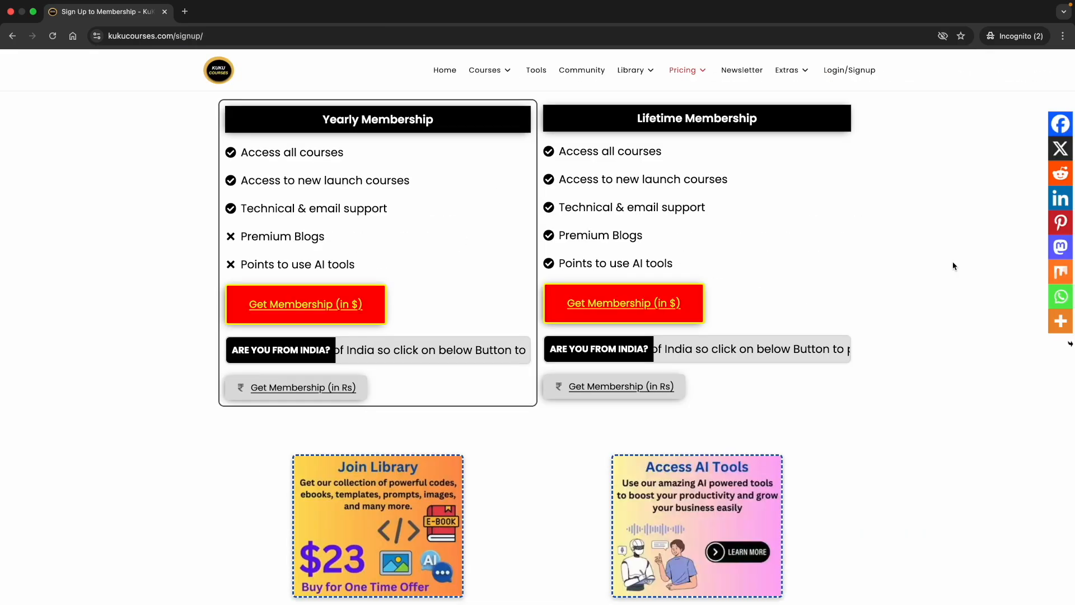
mouse_move(476, 71)
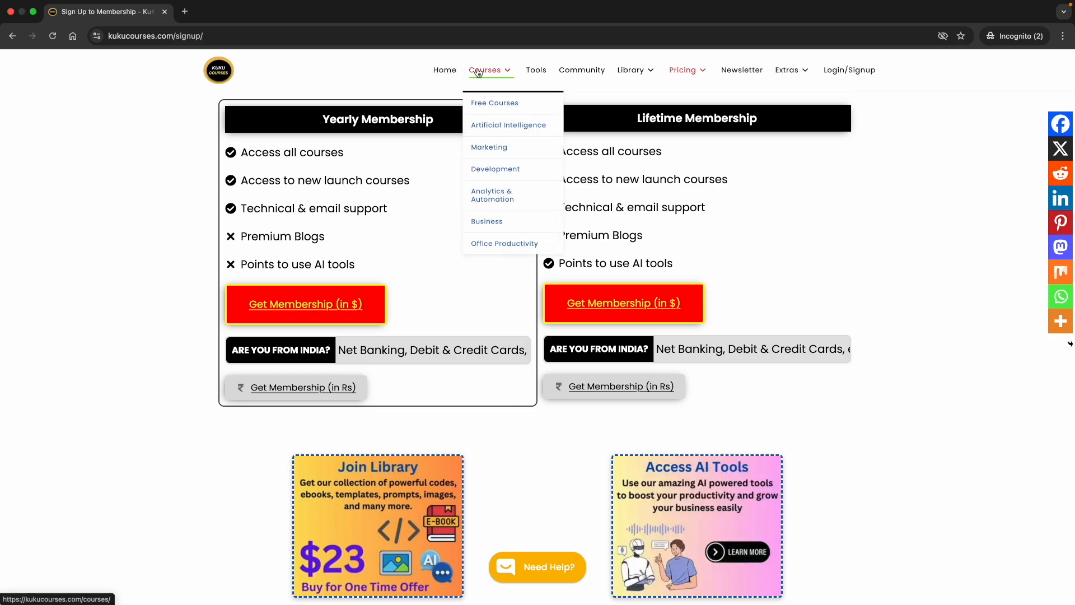
left_click(478, 71)
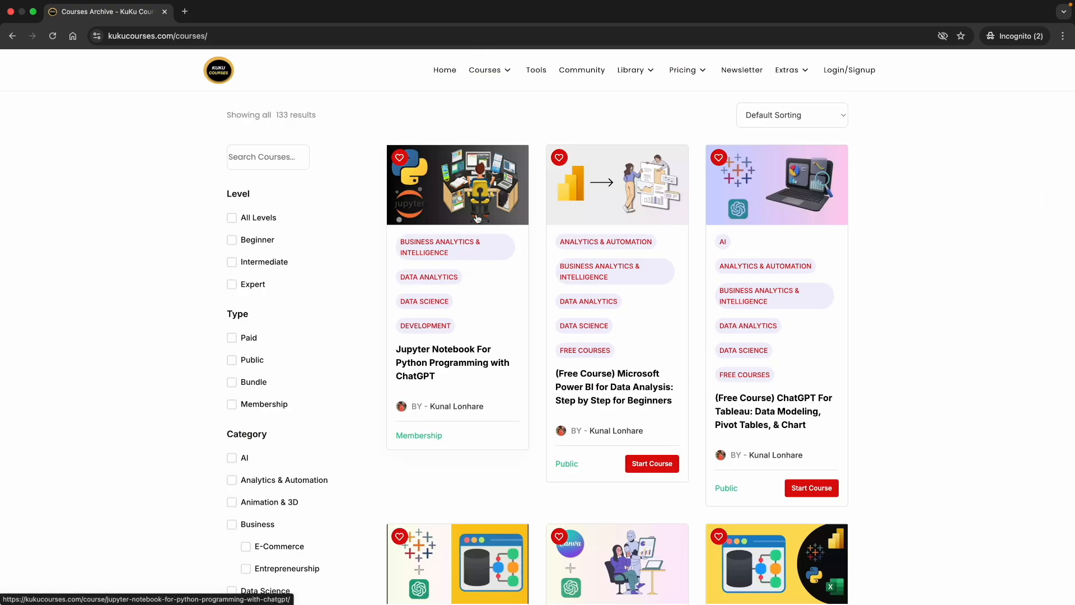
scroll(564, 399, "down", 15)
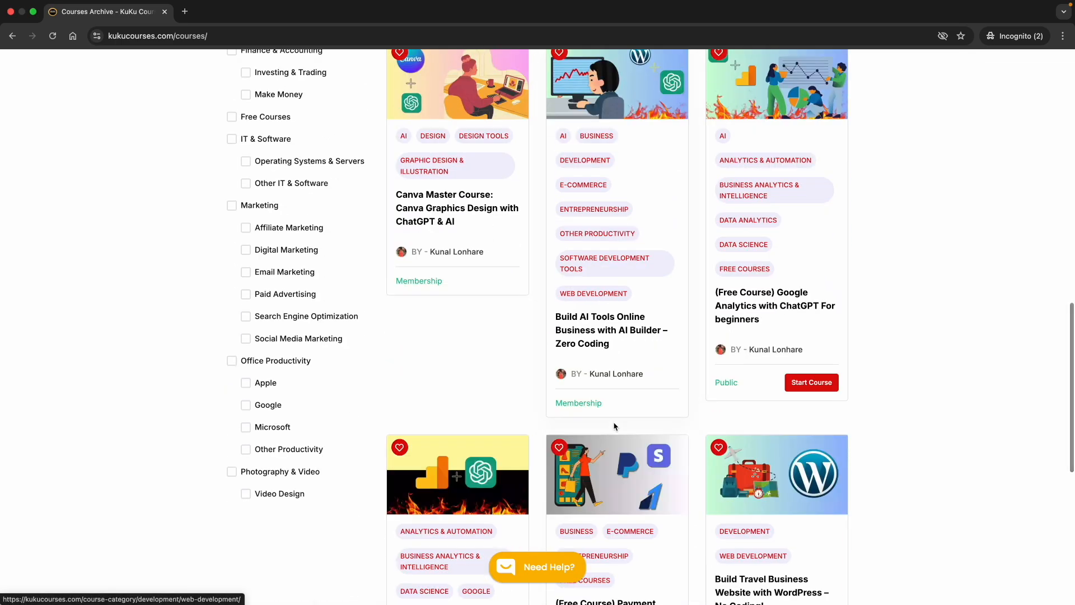
scroll(614, 427, "down", 4)
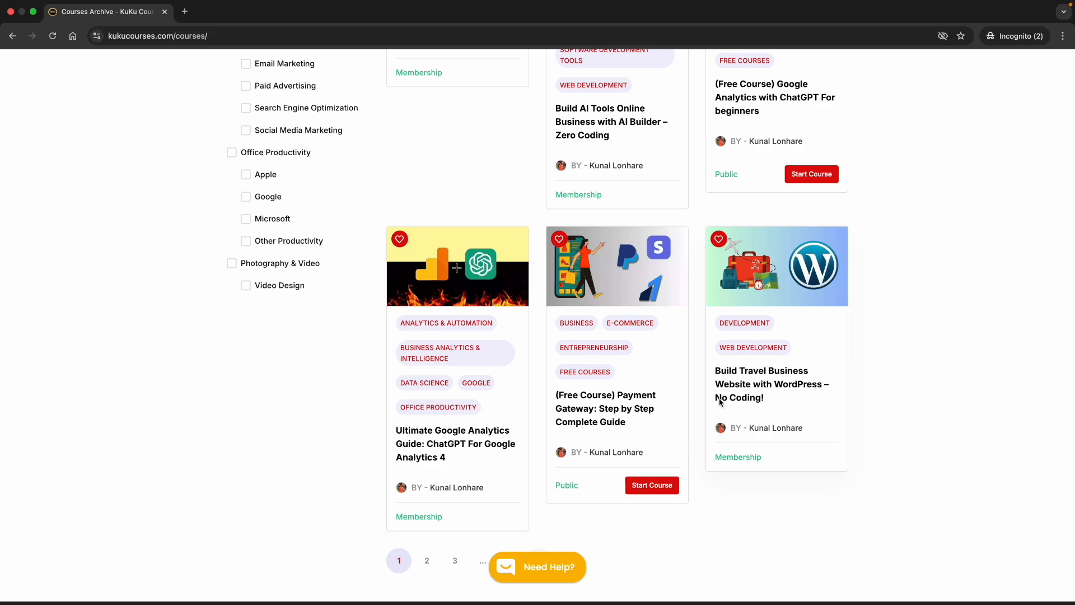
scroll(385, 326, "up", 15)
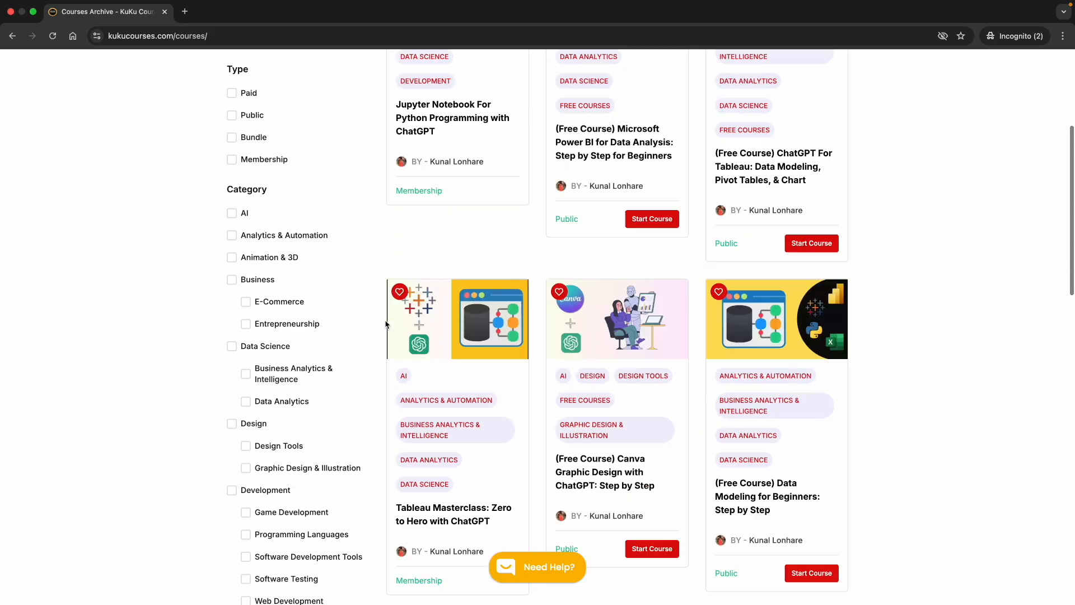
left_click(442, 73)
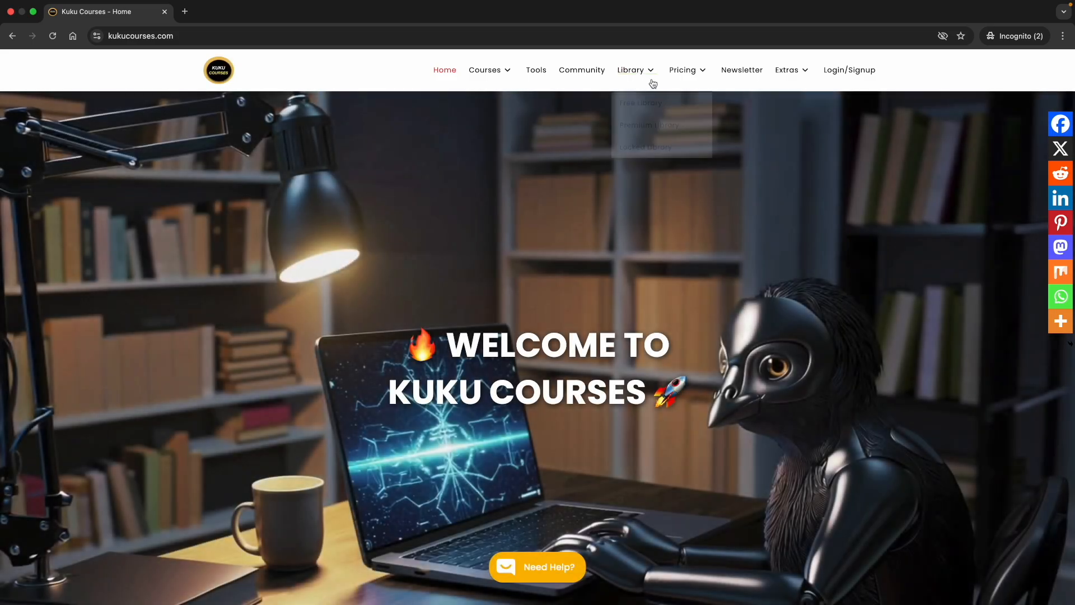
Step: Browse the Library's Developer Kit files, such as the Python interview questions PDF, then go Home
left_click(644, 71)
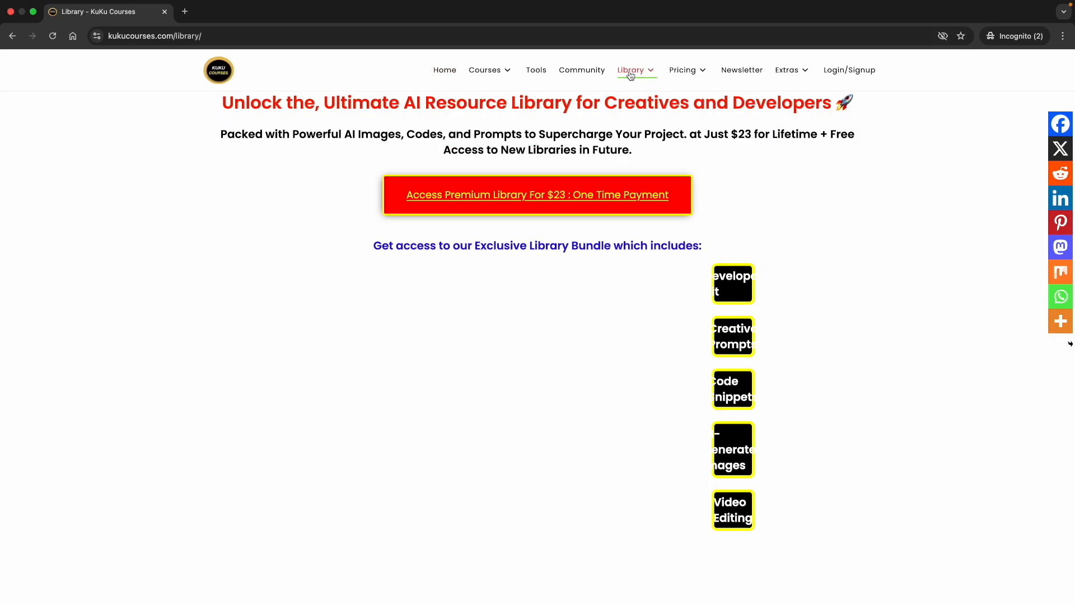
scroll(391, 279, "down", 3)
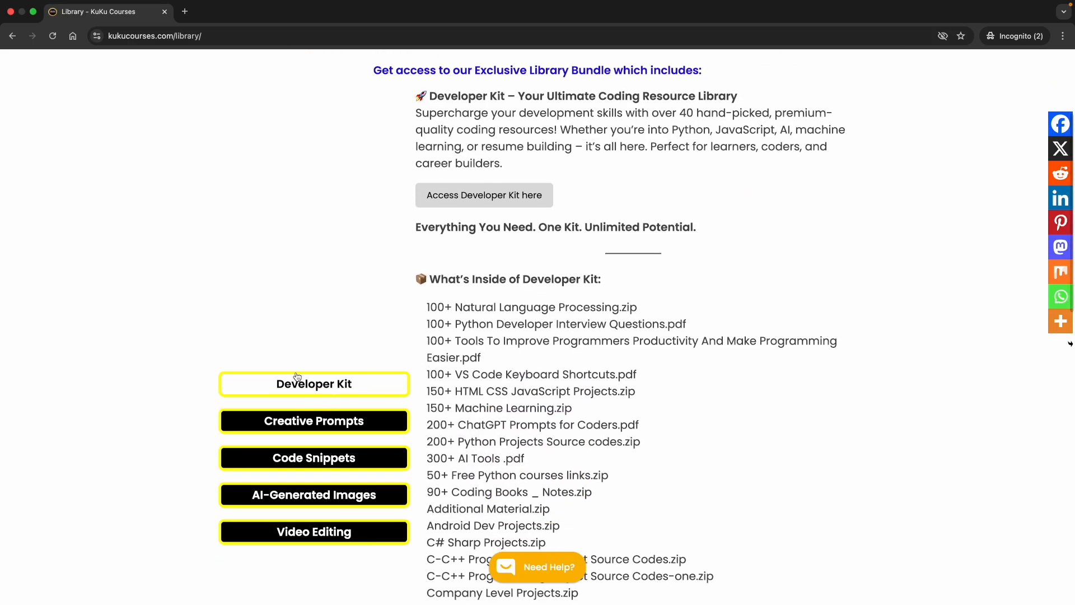
scroll(479, 336, "down", 1)
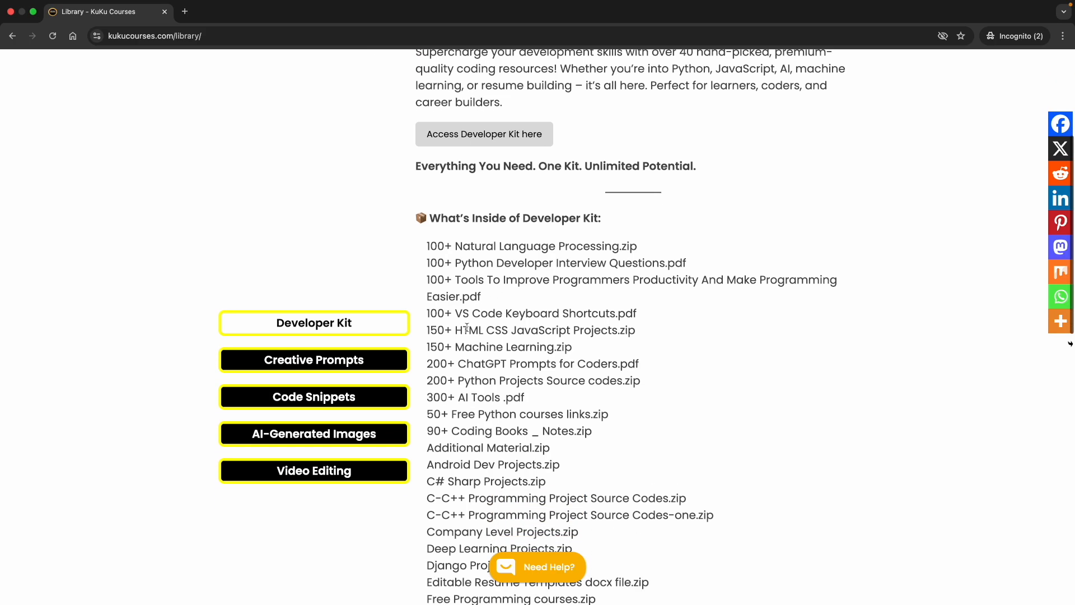
triple_click(445, 270)
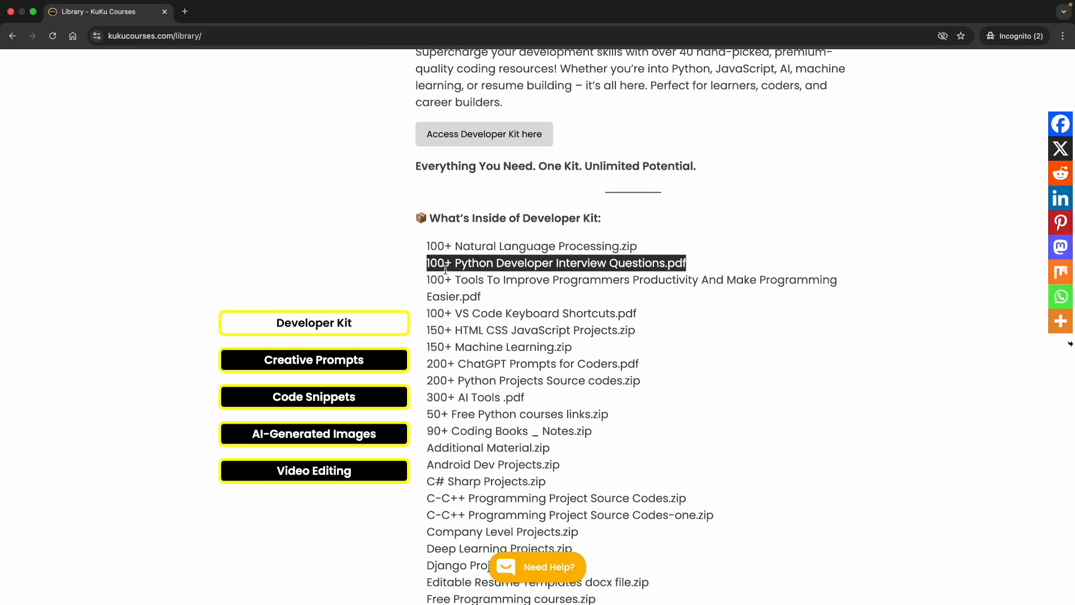
left_click(490, 331)
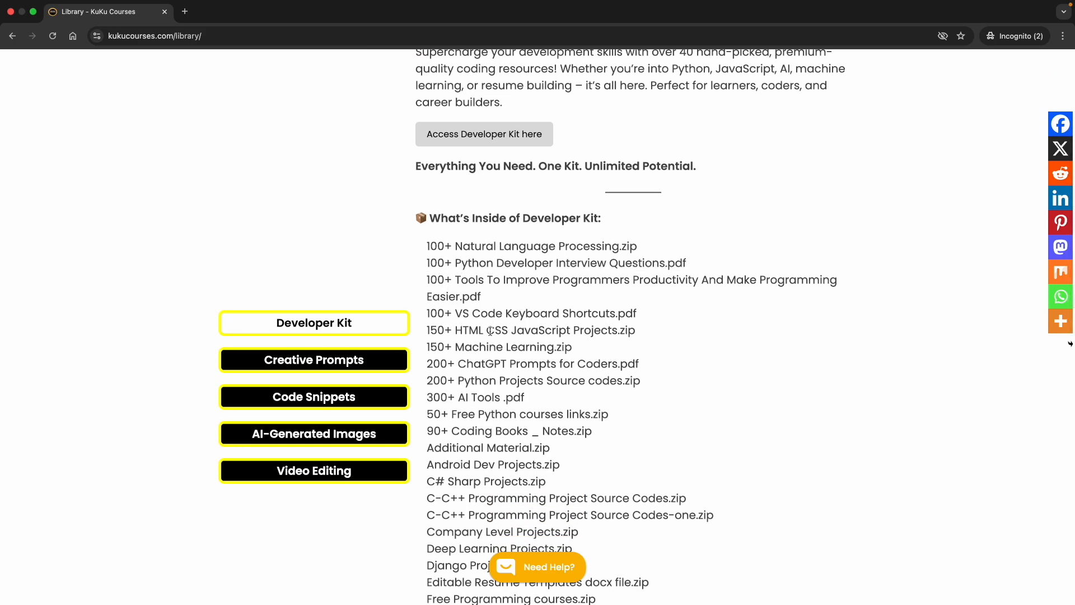
triple_click(466, 382)
left_click(505, 400)
scroll(474, 214, "up", 5)
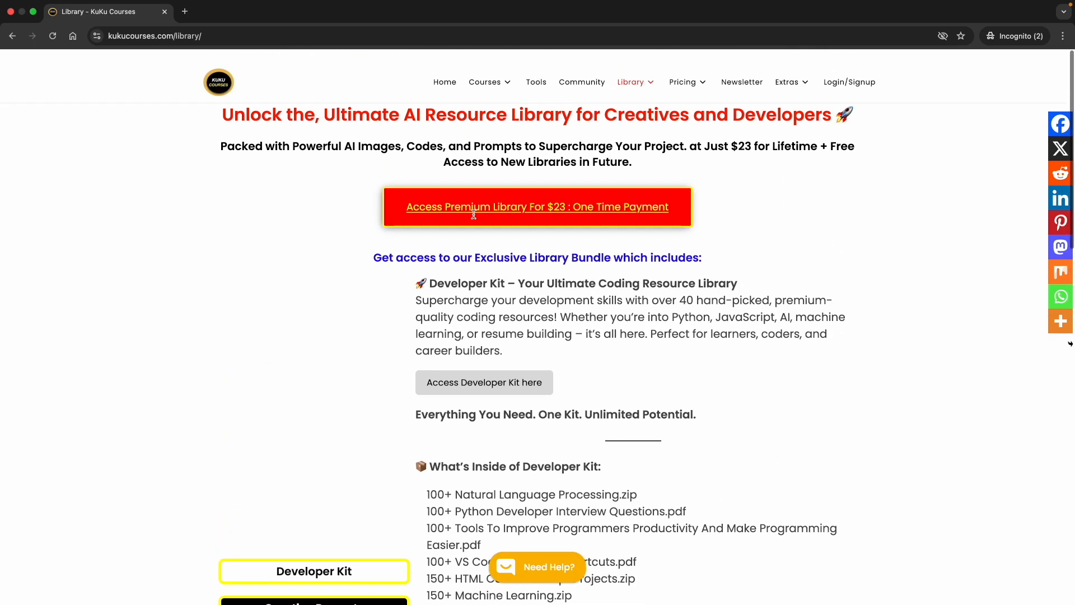
left_click(444, 83)
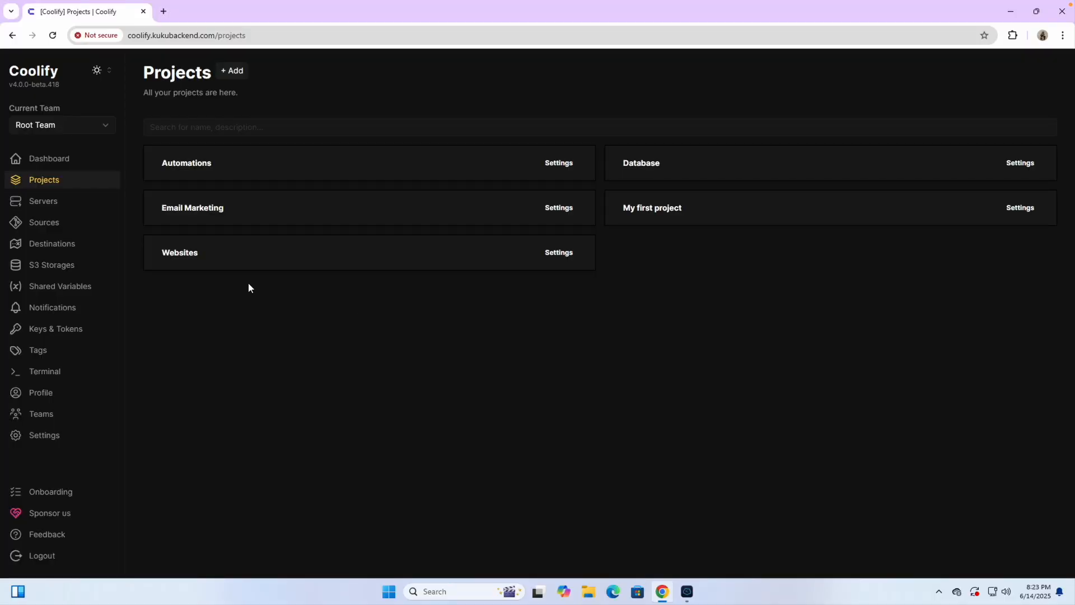
Step: Open the Websites project, then check the notes for the word commerce
left_click(191, 266)
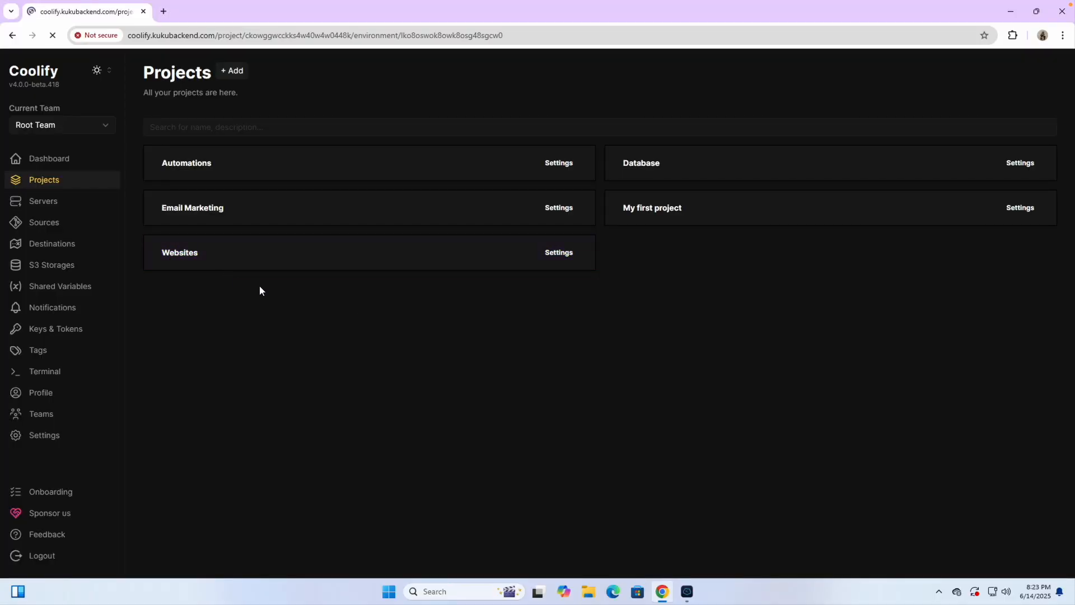
left_click(49, 181)
key("ctrl+Right")
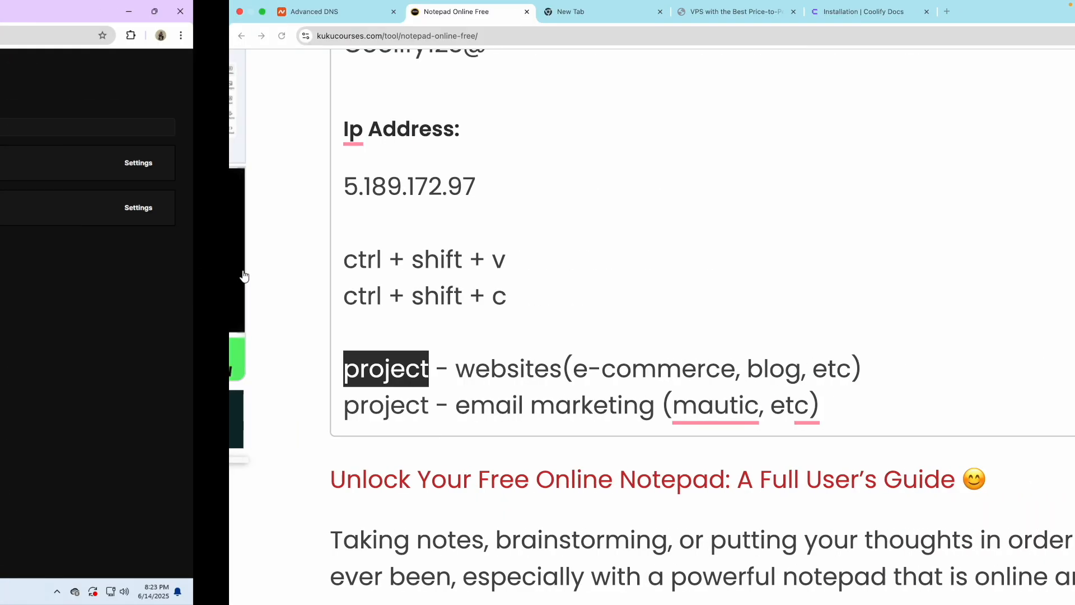
double_click(373, 372)
key("ctrl+Left")
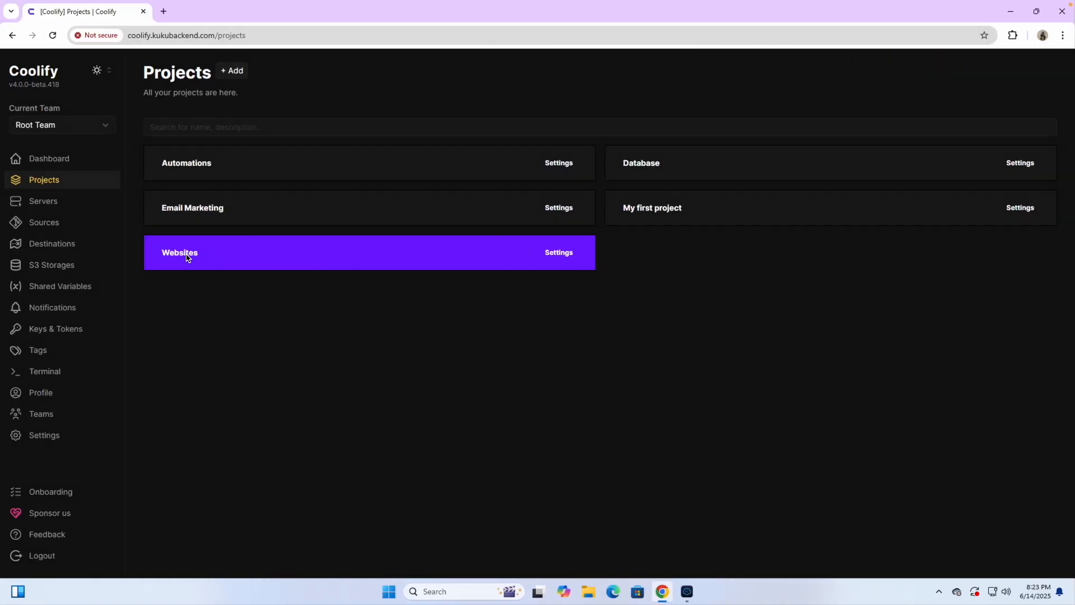
Step: Add a new resource to Websites' production environment and search services for wordpress
left_click(188, 257)
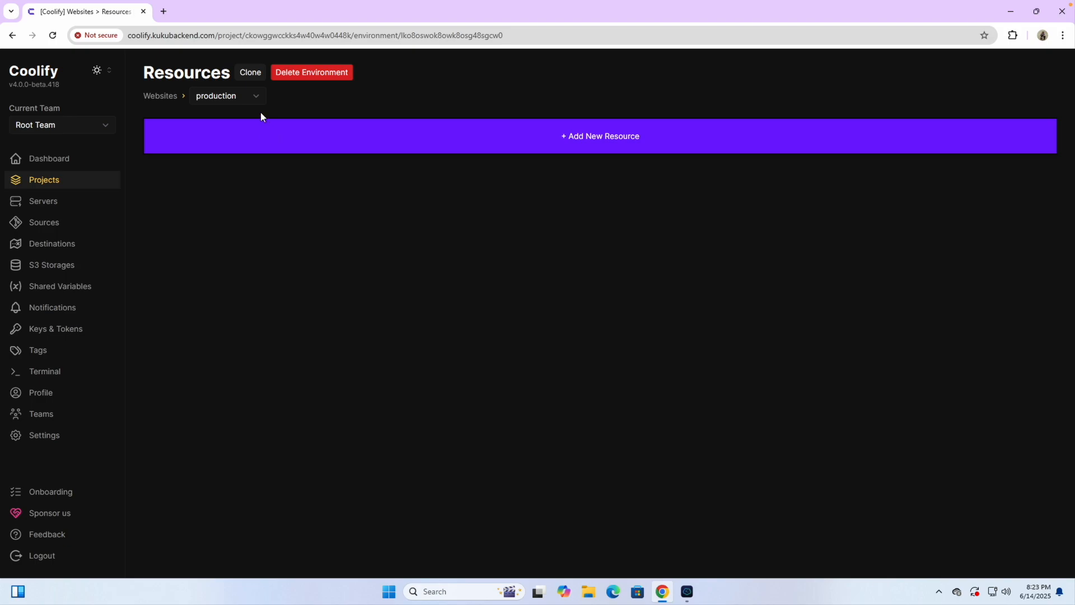
left_click(251, 96)
left_click(216, 113)
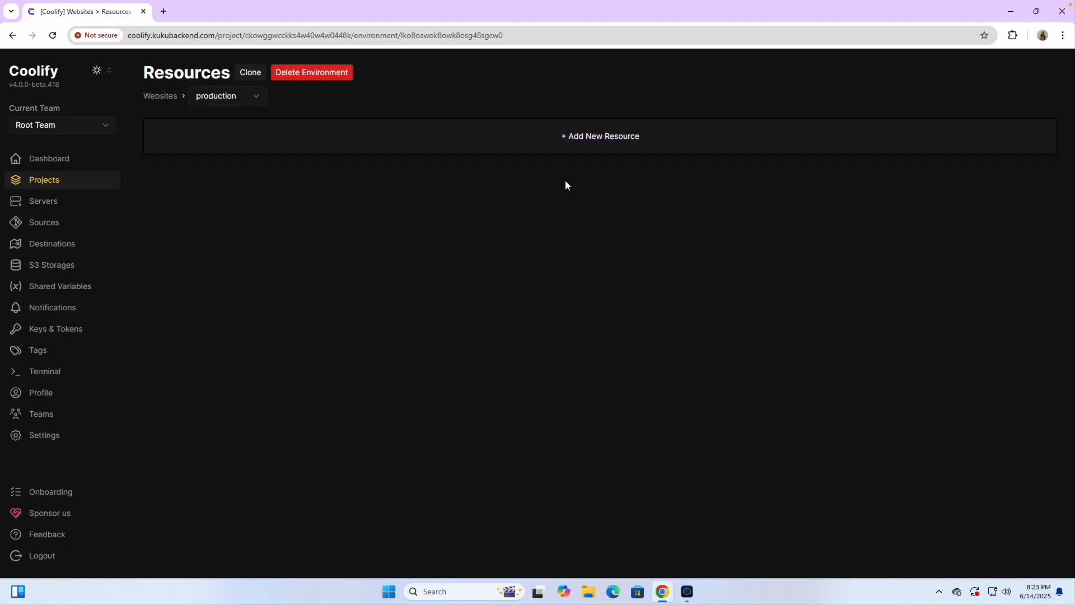
left_click(577, 137)
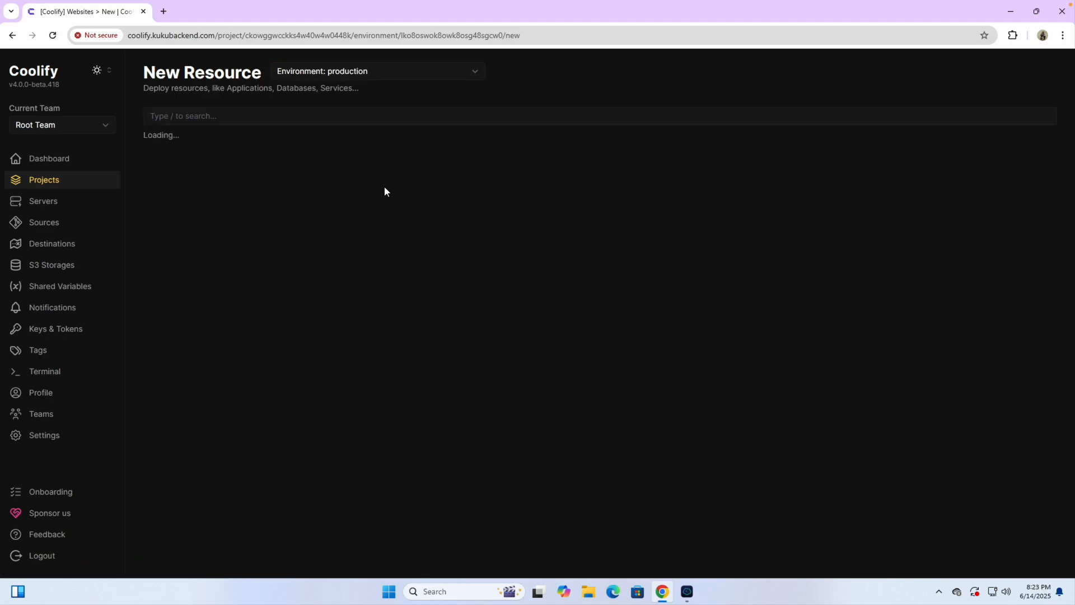
type("wordpress")
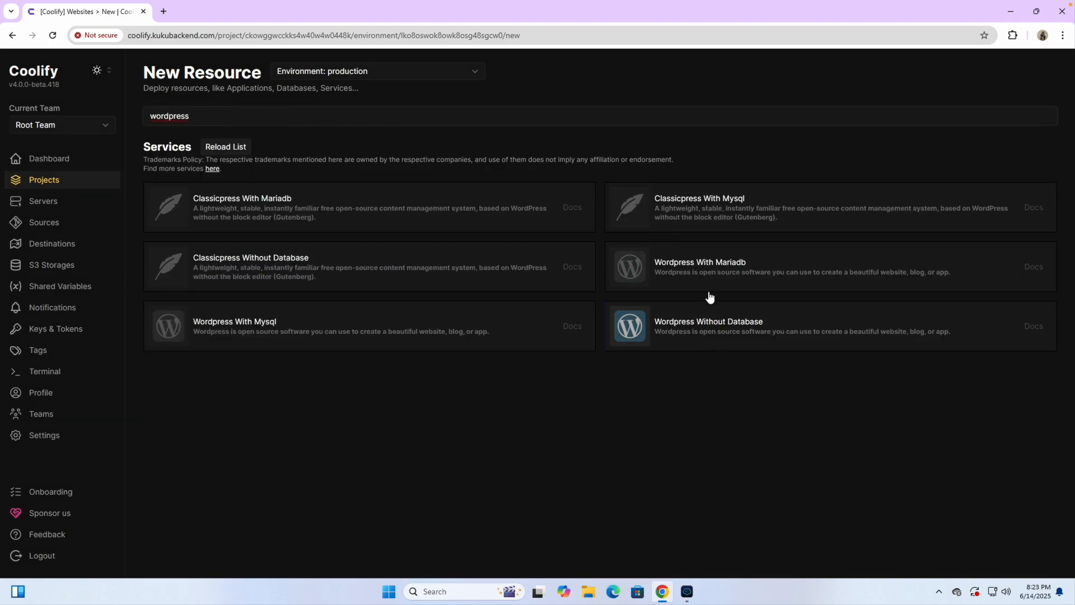
Step: Pick the Wordpress With Mariadb service and change its name to E-commerce
left_click(697, 270)
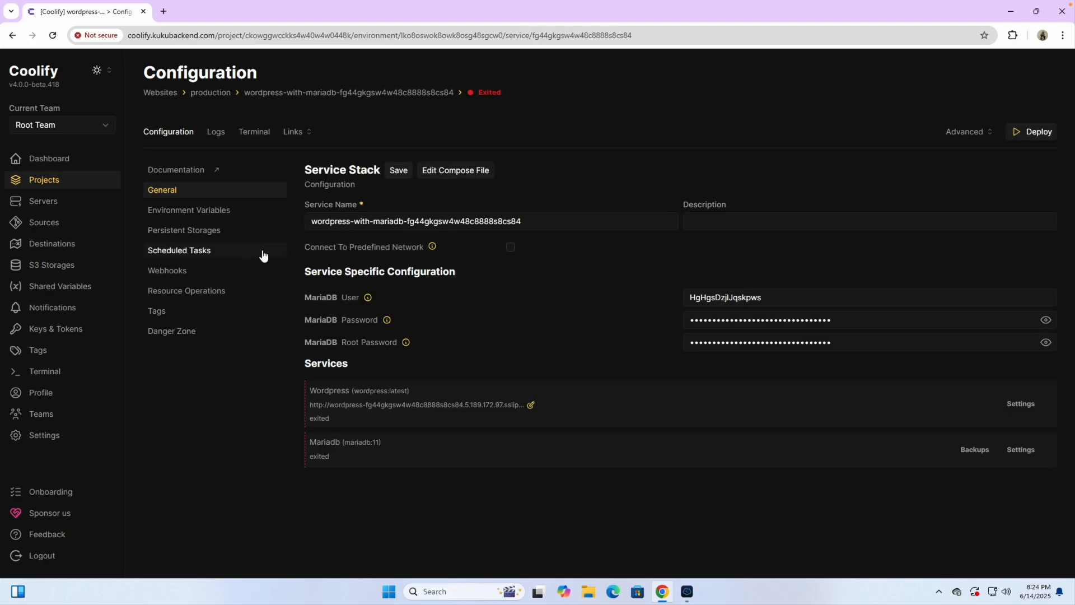
triple_click(393, 222)
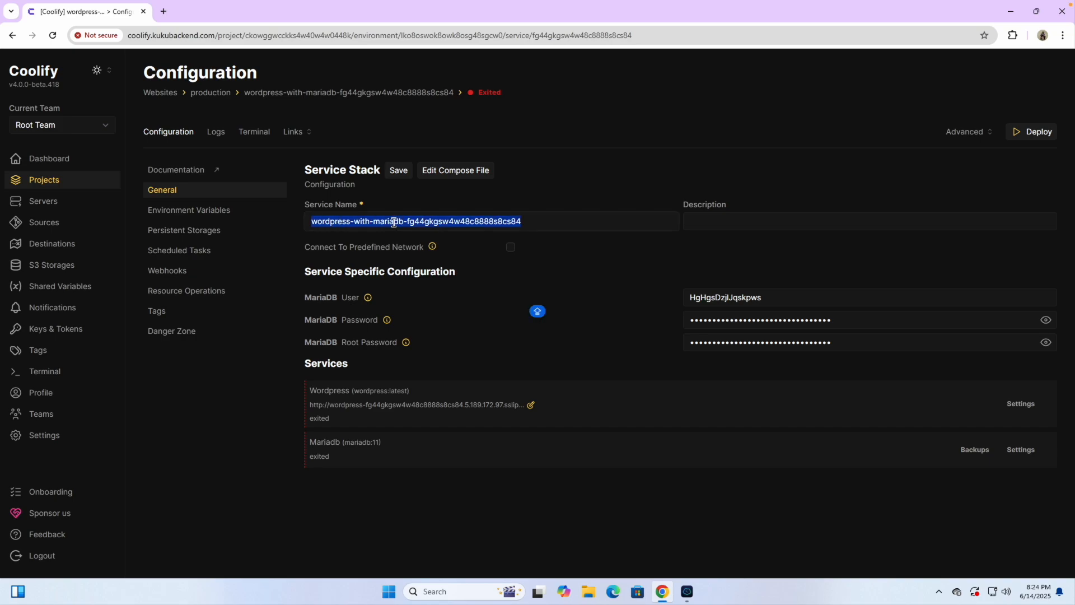
type("E-commerce")
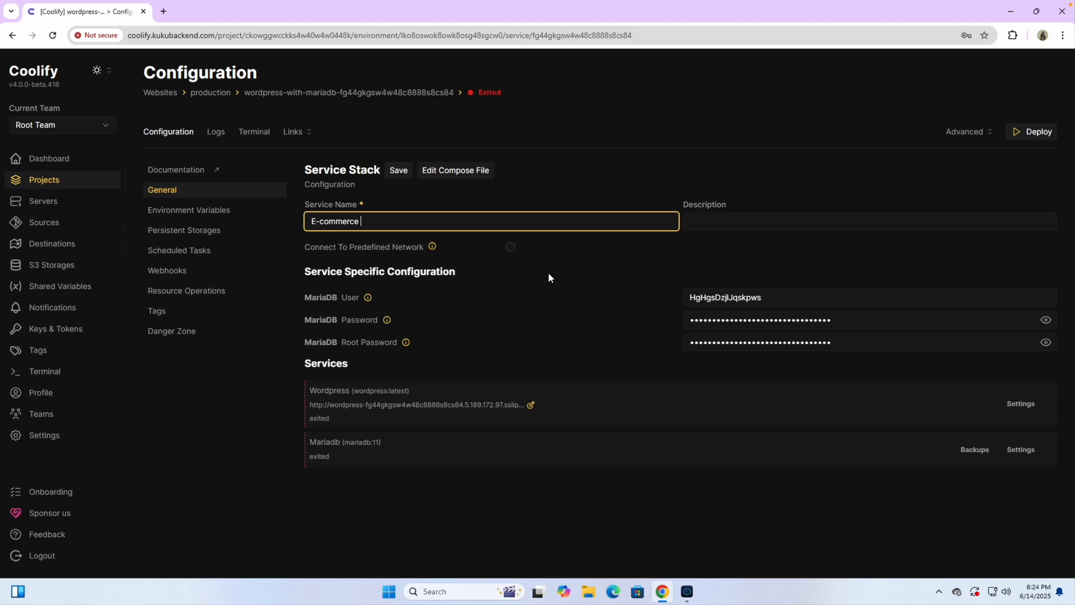
left_click(551, 175)
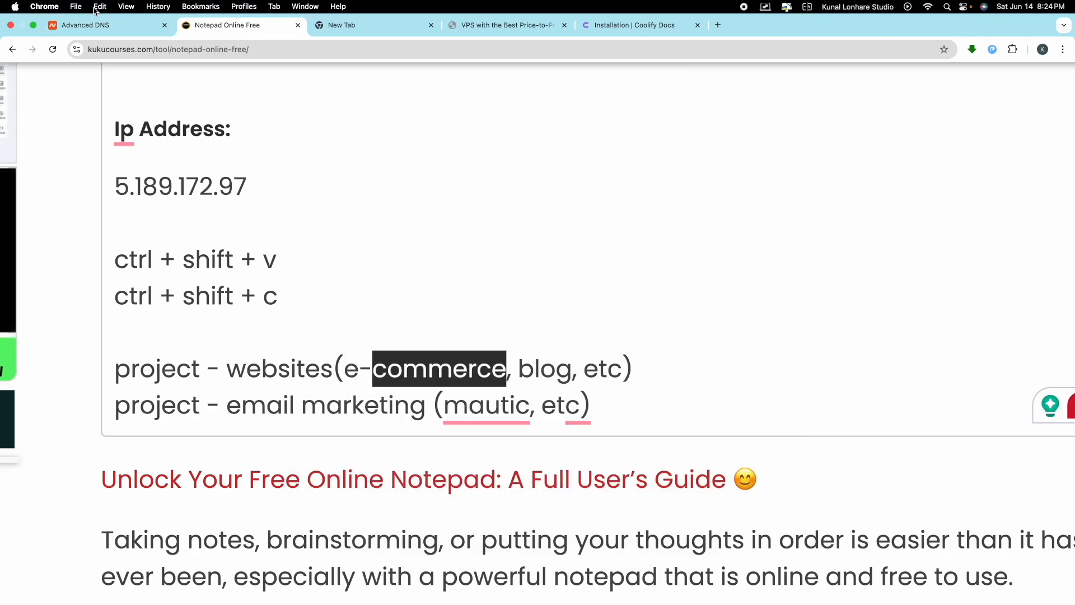
Step: In Advanced DNS, add a new A Record row with host shop
left_click(89, 23)
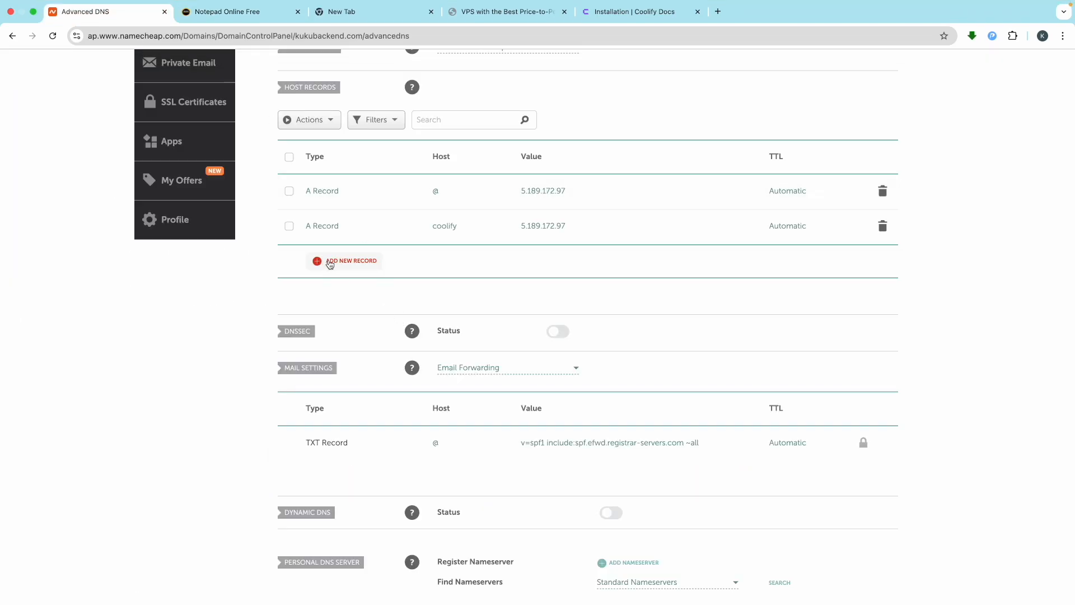
scroll(285, 114, "up", 3)
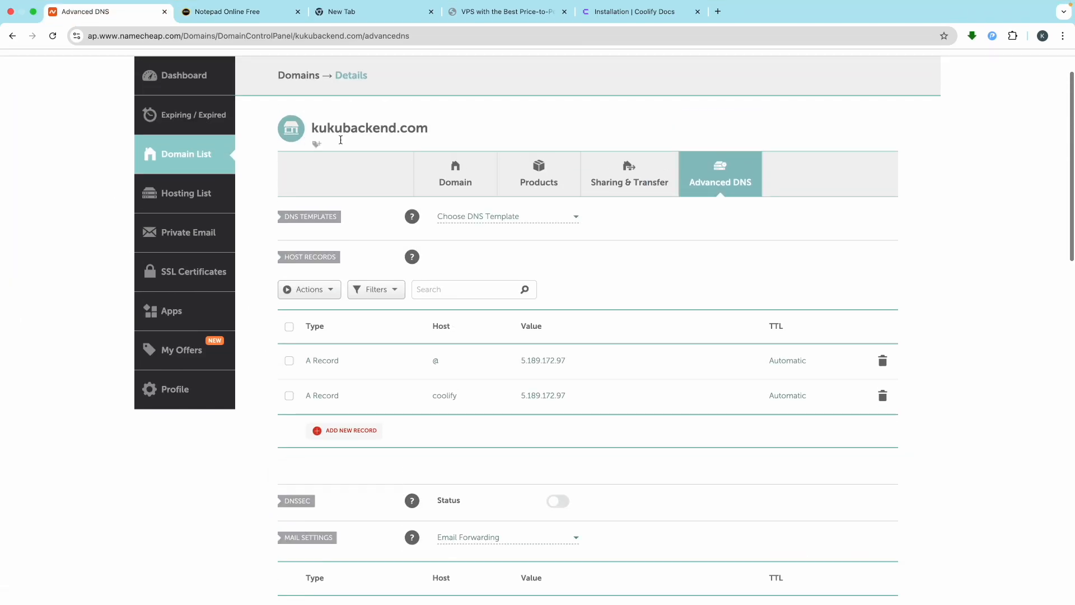
scroll(415, 138, "up", 5)
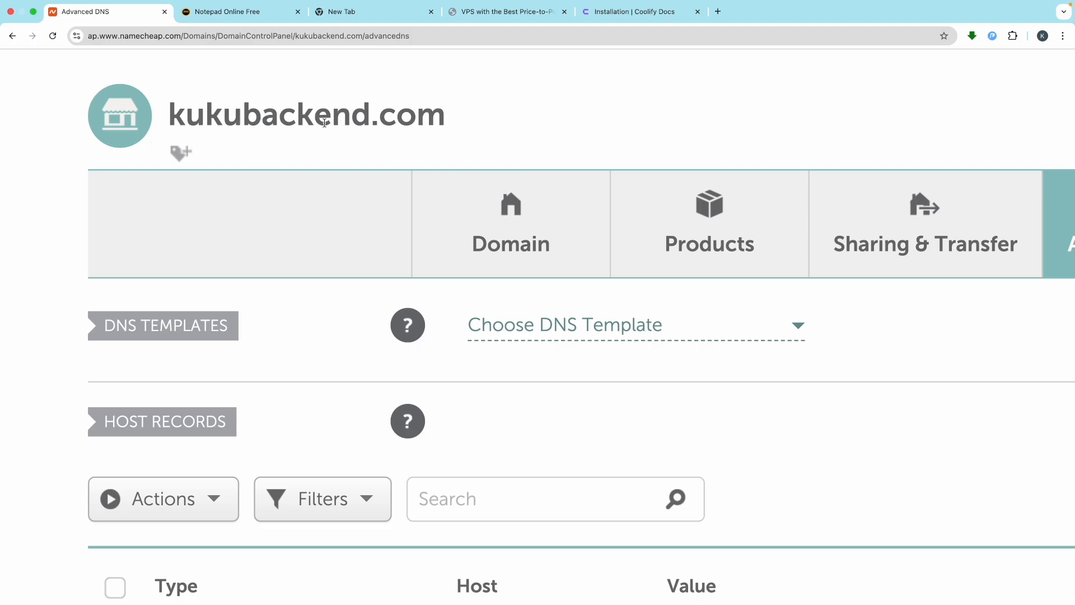
scroll(322, 124, "down", 5)
scroll(377, 446, "down", 1)
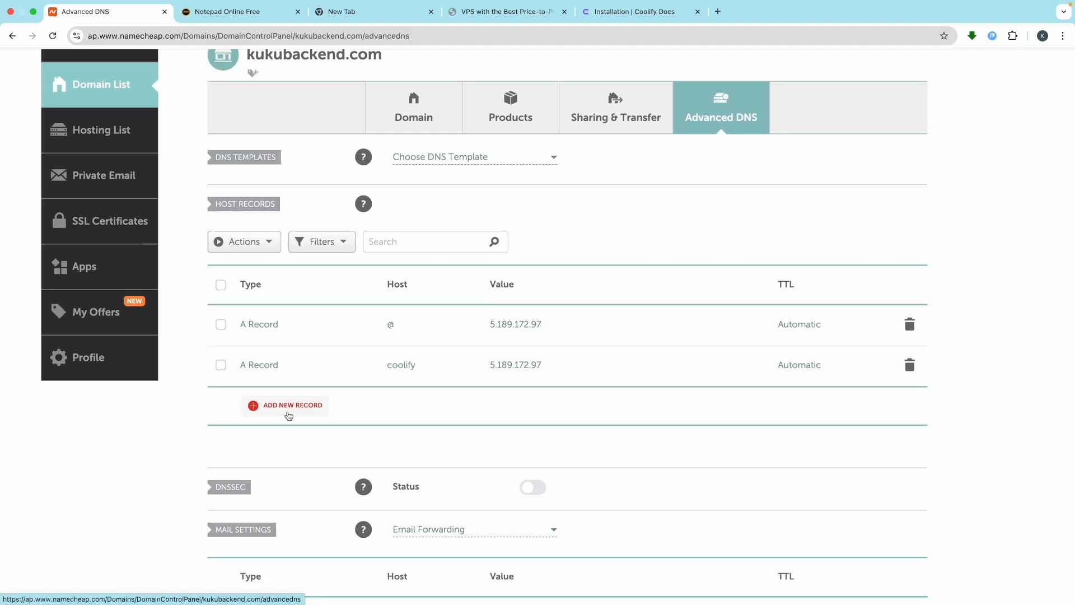
left_click(288, 413)
left_click(289, 189)
left_click(415, 170)
scroll(415, 169, "up", 5)
type("shop")
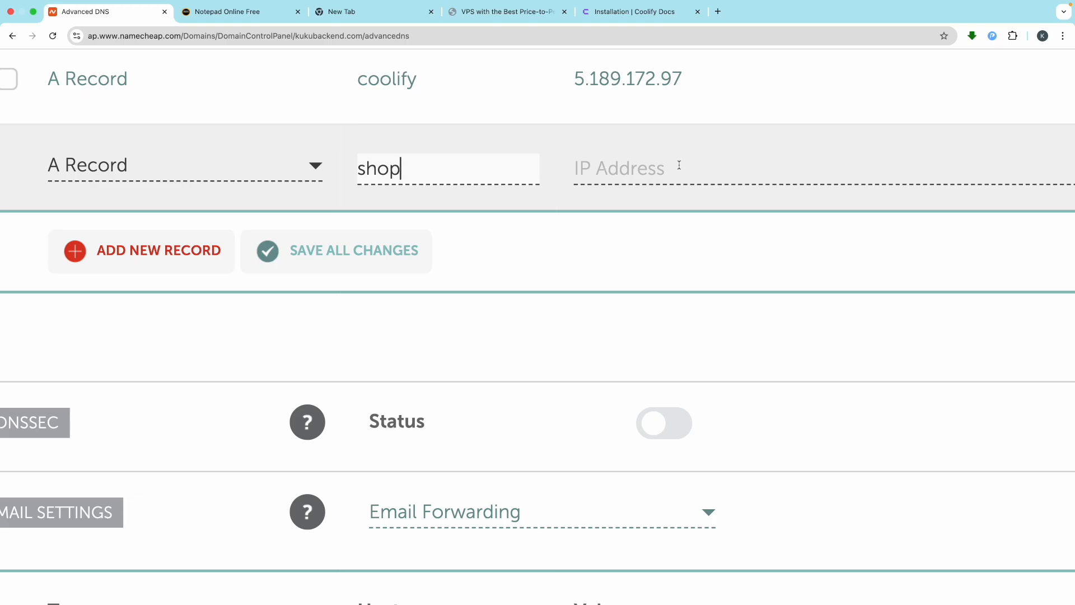
Step: Paste the server IP 5.189.172.97 from the notes into the record and save it
left_click(679, 165)
left_click(217, 7)
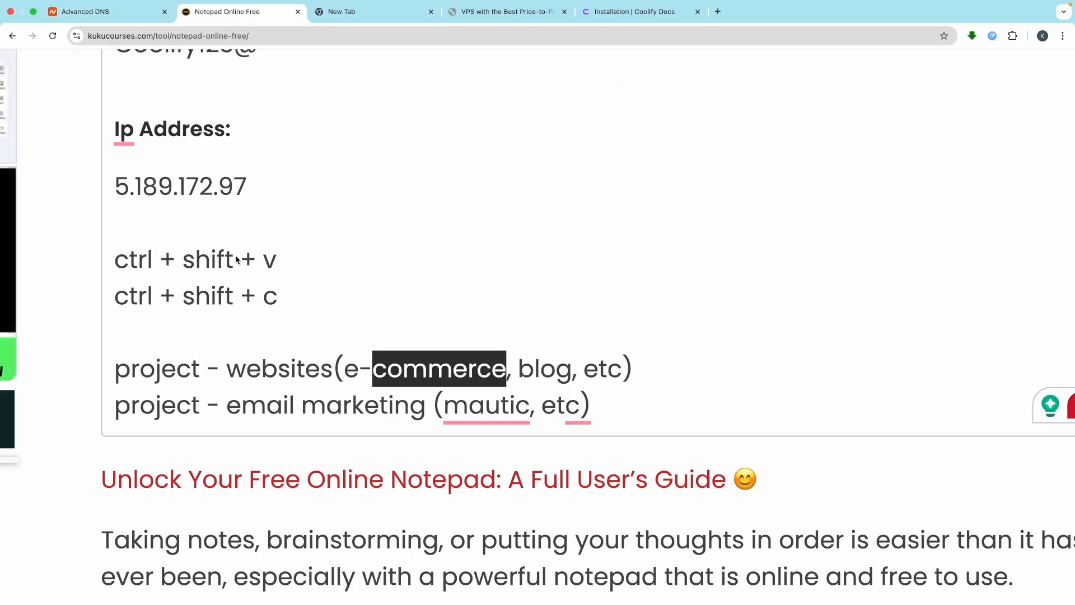
left_click_drag(246, 190, 114, 190)
key("super+c")
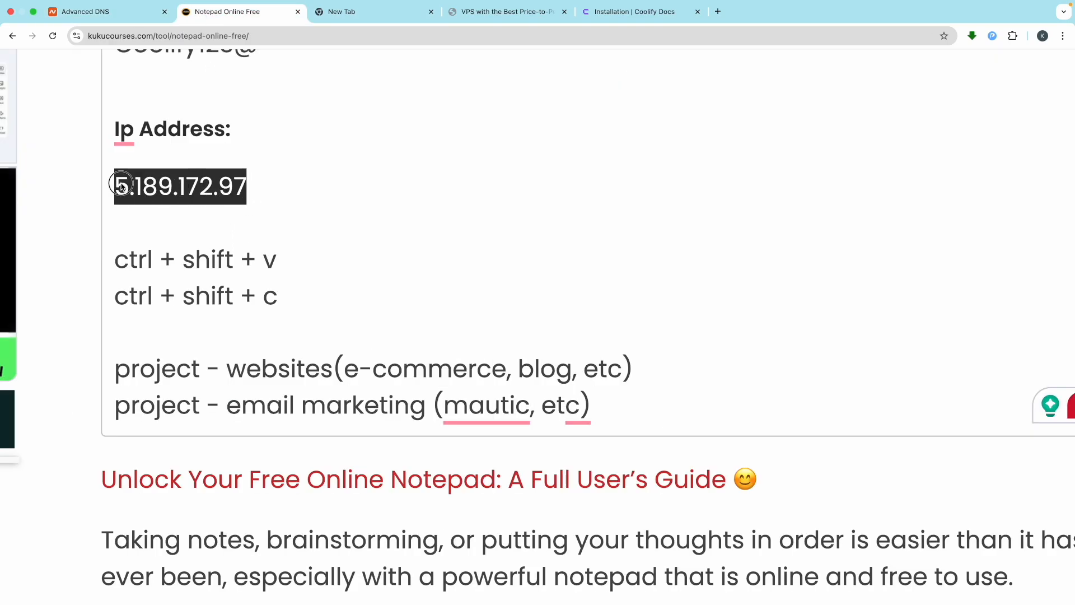
left_click(111, 12)
key("super+v")
scroll(670, 218, "right", 10)
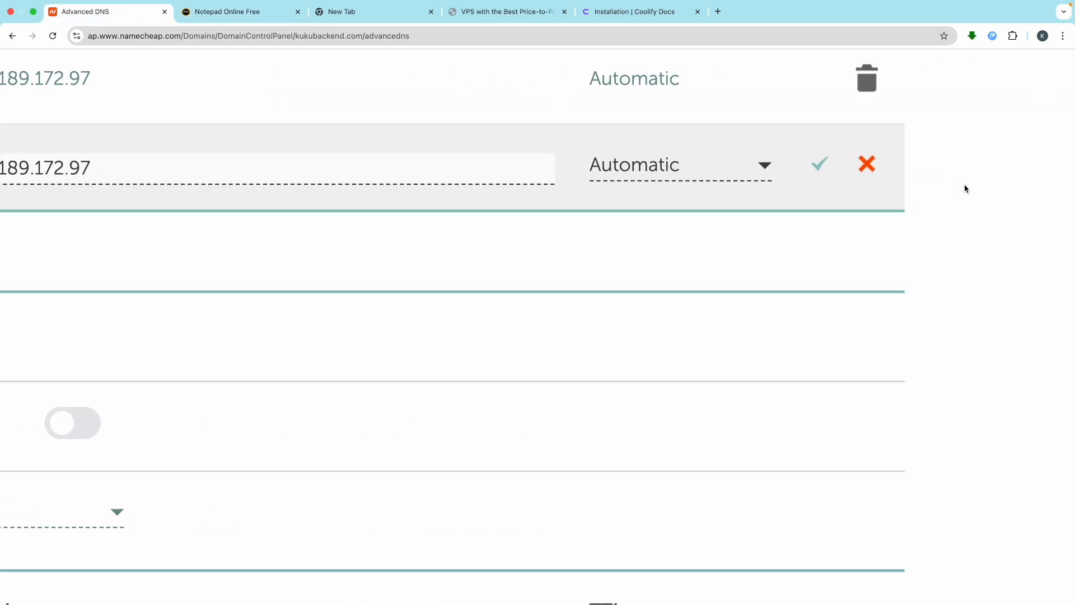
left_click(763, 165)
scroll(498, 227, "left", 10)
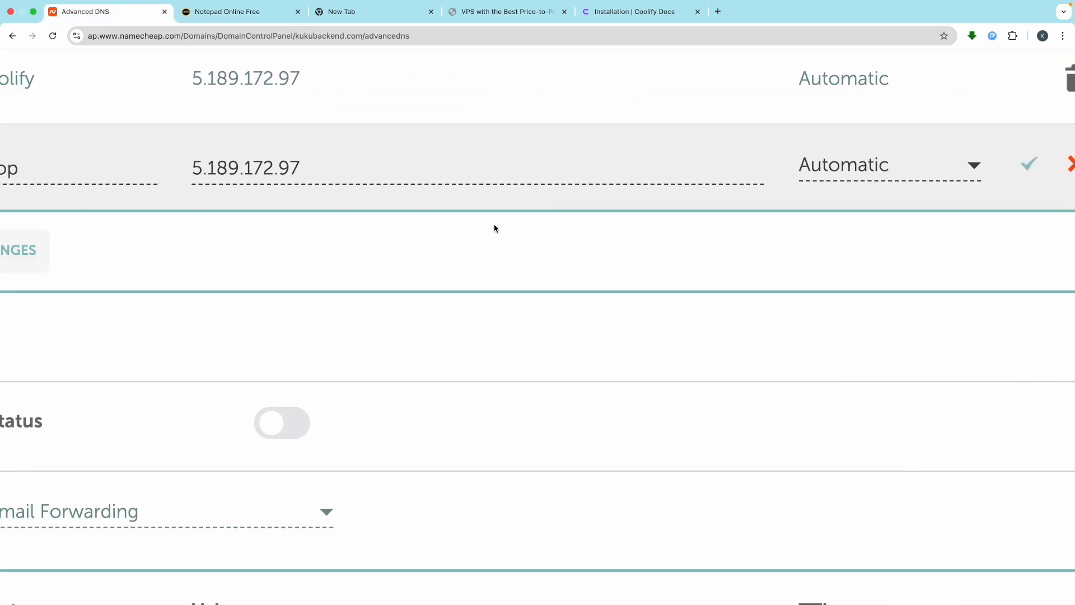
scroll(492, 227, "down", 5)
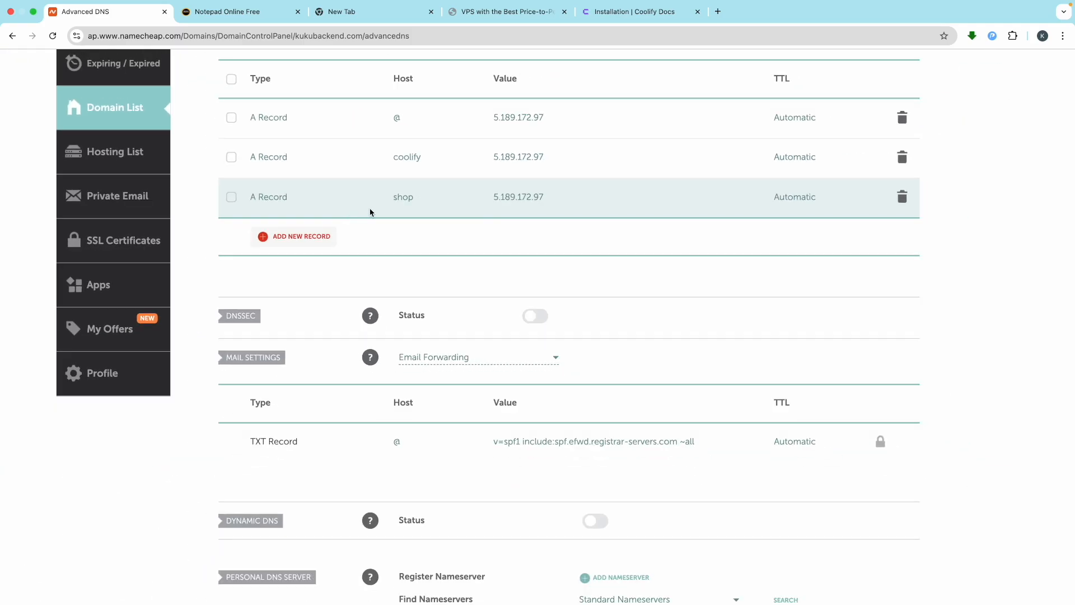
scroll(415, 208, "up", 5)
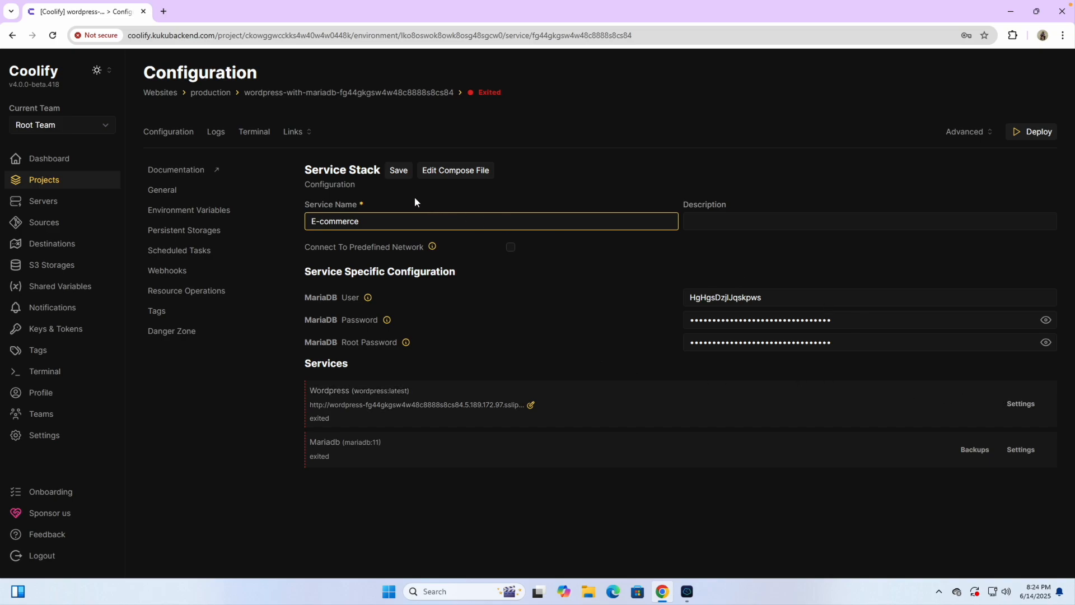
left_click(401, 171)
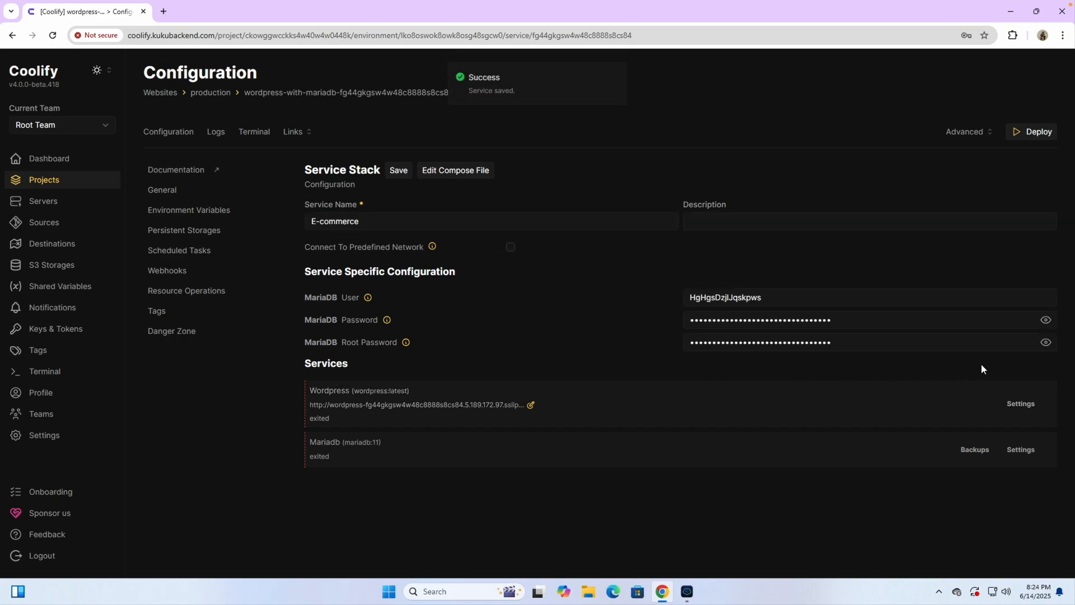
left_click(1022, 404)
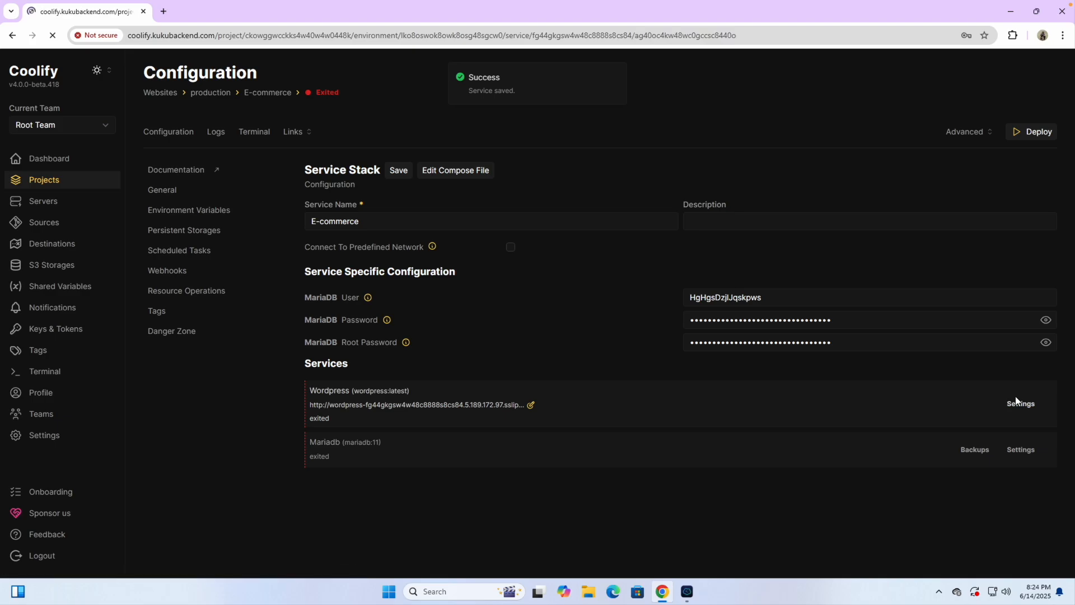
scroll(491, 270, "up", 10)
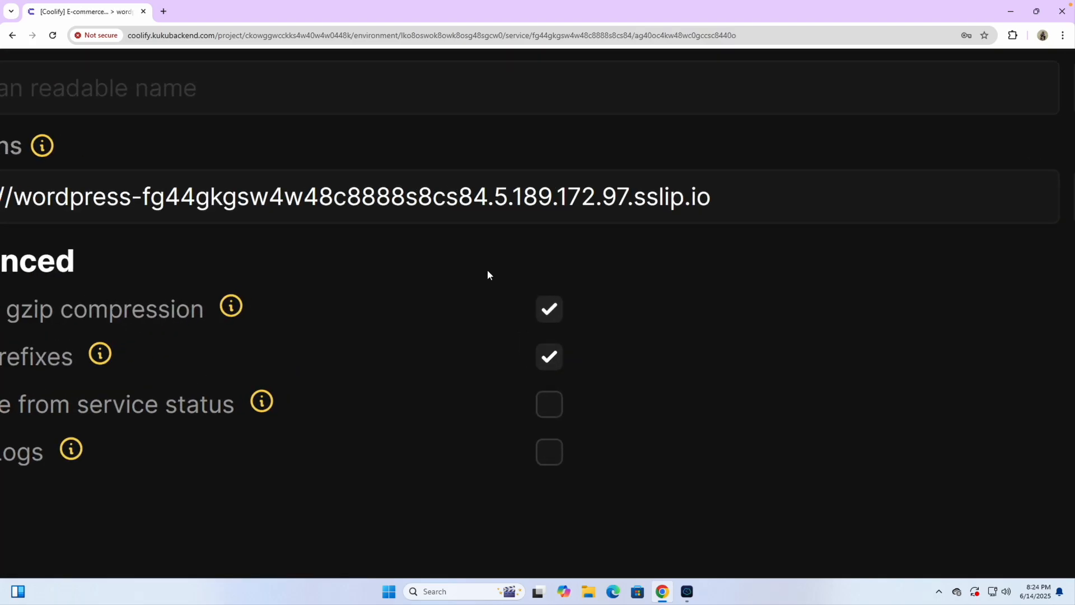
left_click_drag(888, 199, 193, 199)
key("BackSpace")
key("BackSpace")
key("Left")
key("Left")
key("Left")
type("s")
key("Right")
key("Right")
key("Right")
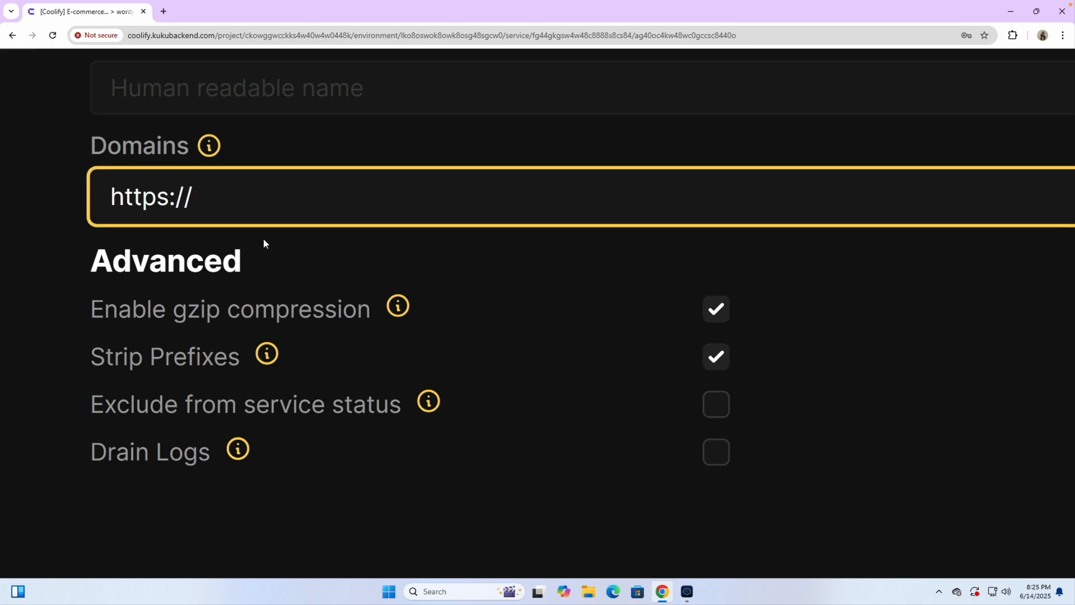
key("ctrl+Right")
scroll(246, 232, "up", 15)
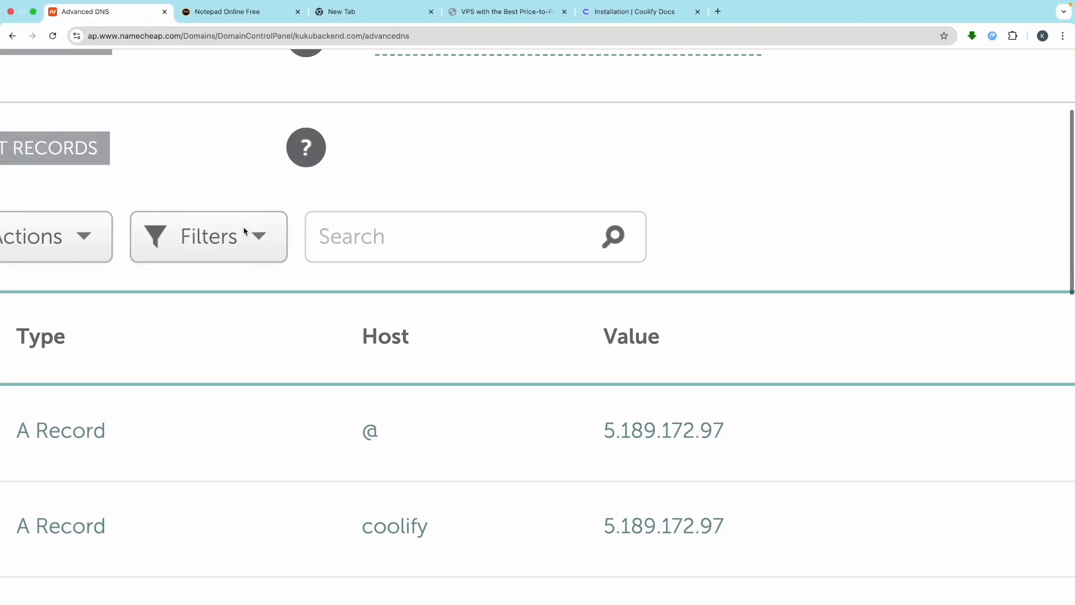
scroll(245, 231, "left", 2)
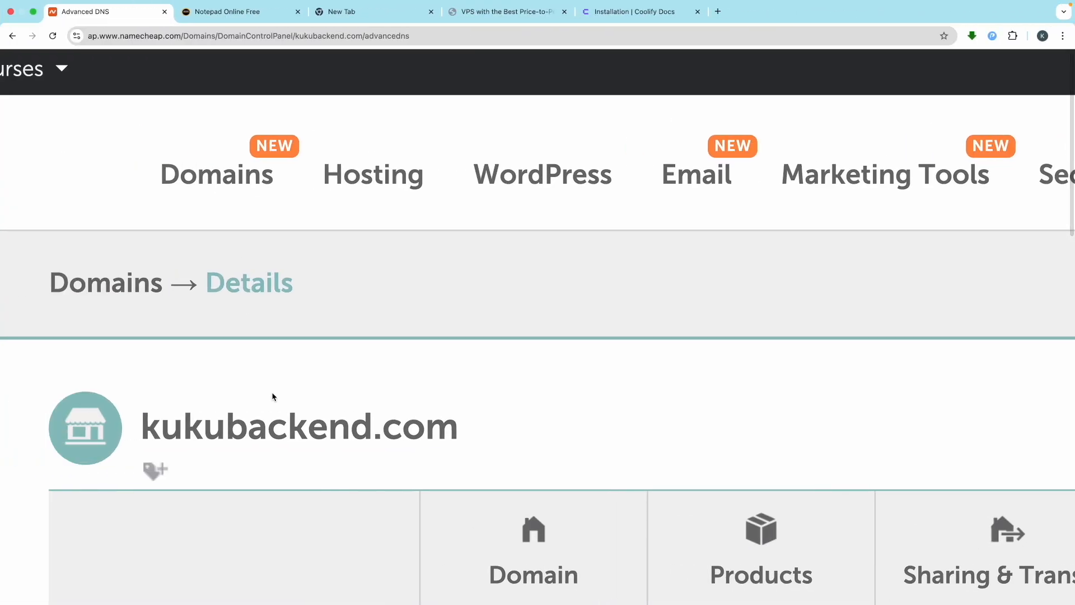
triple_click(265, 428)
key("ctrl+c")
key("ctrl+Left")
left_click(206, 216)
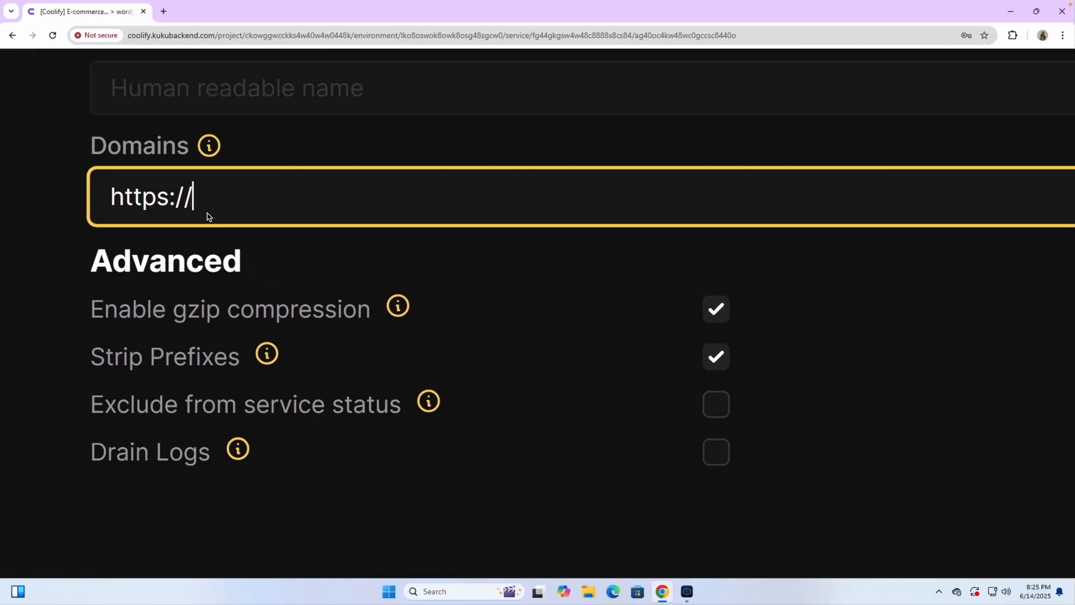
key("ctrl+v")
left_click(196, 205)
type("shop.")
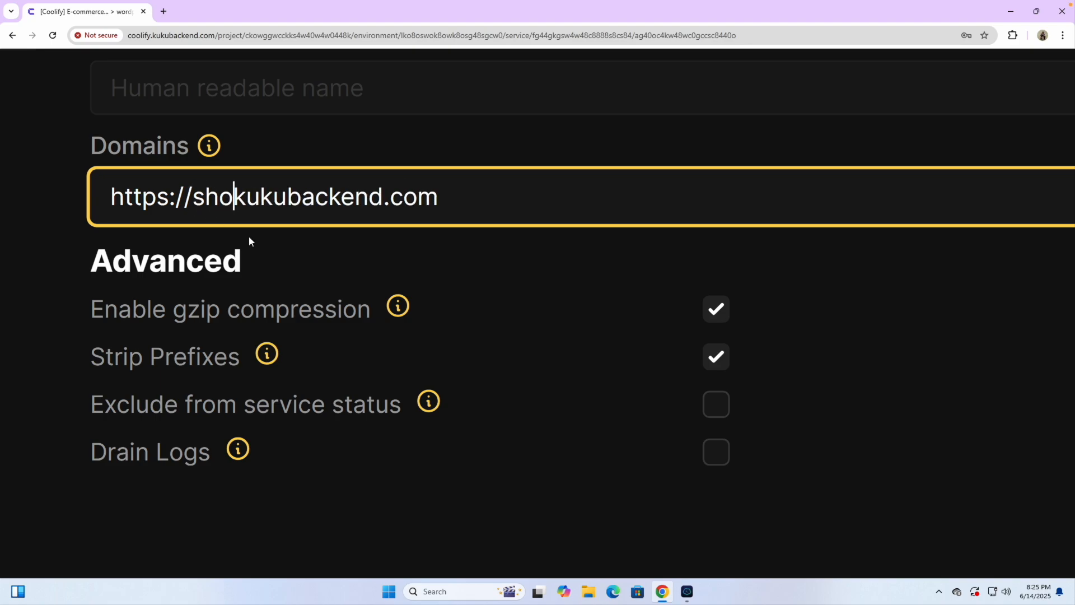
left_click(389, 144)
scroll(392, 168, "down", 5)
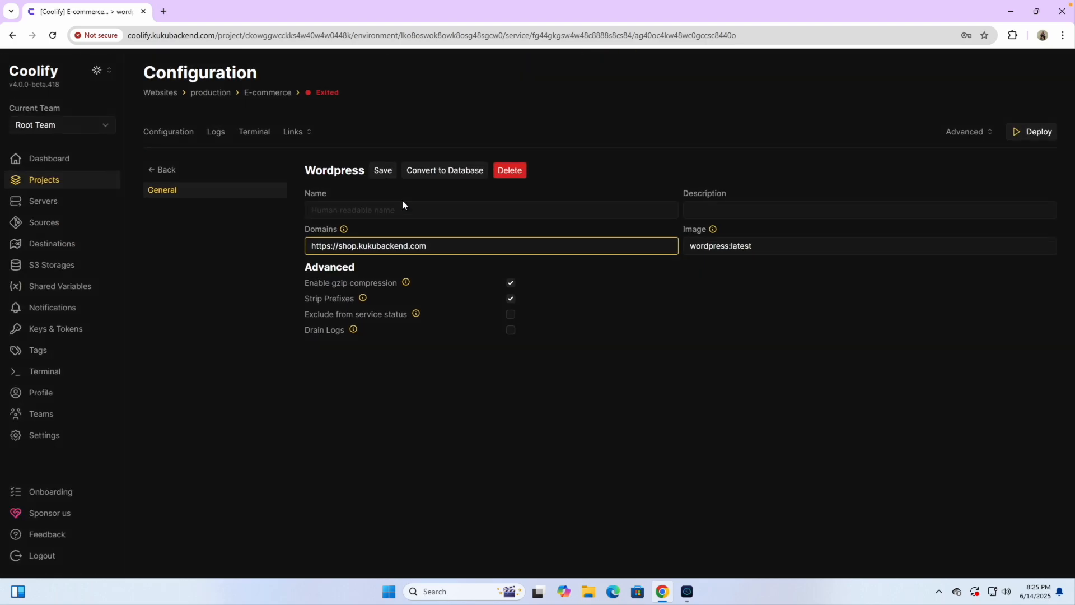
left_click(382, 170)
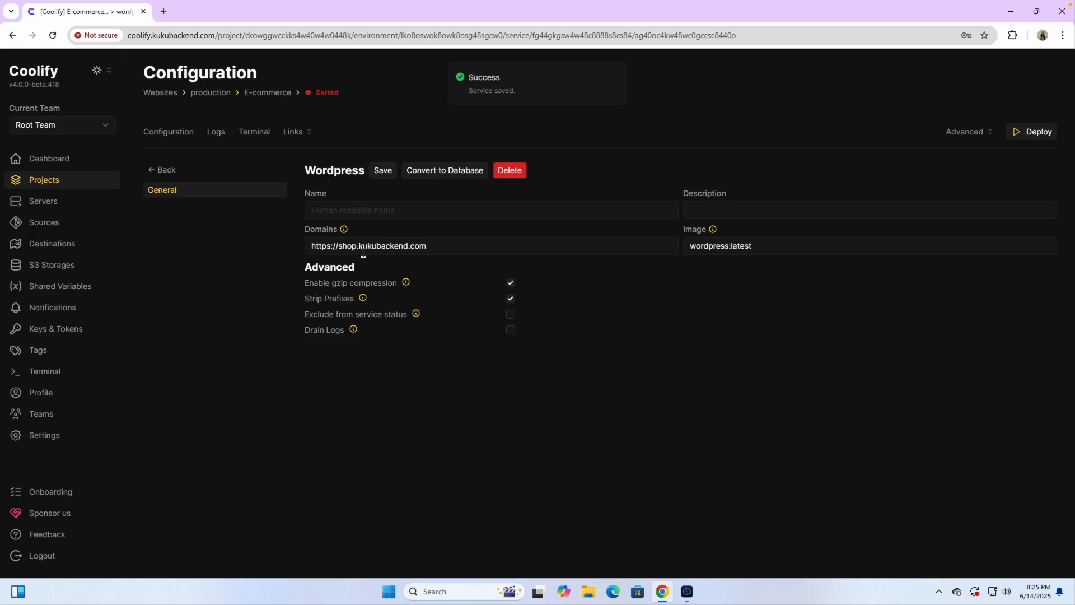
Step: Deploy the E-commerce stack and follow the startup logs until WordPress and MariaDB start
left_click(173, 134)
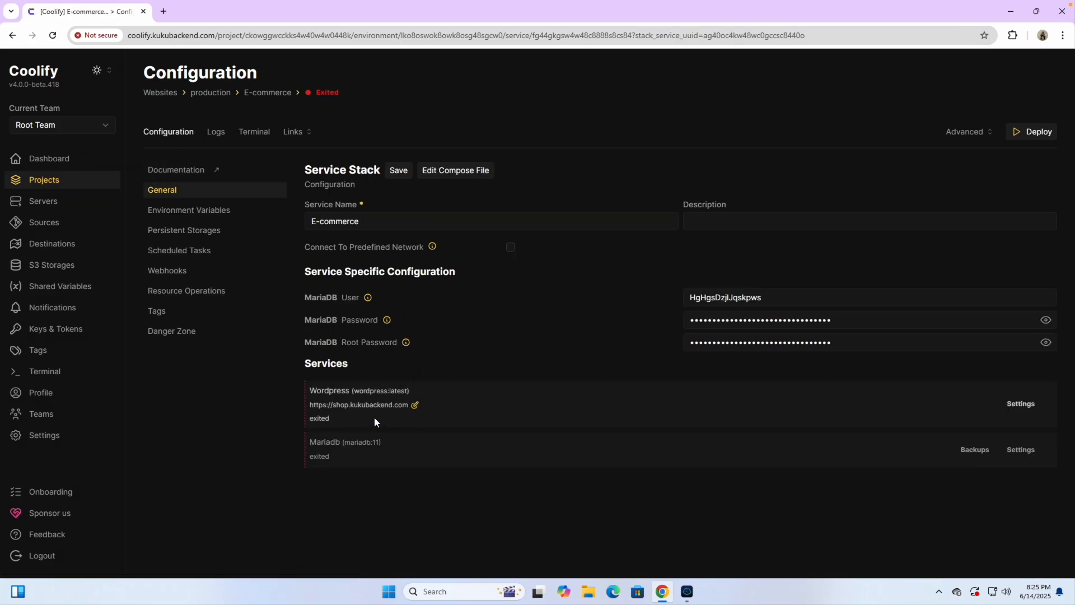
scroll(374, 416, "up", 5)
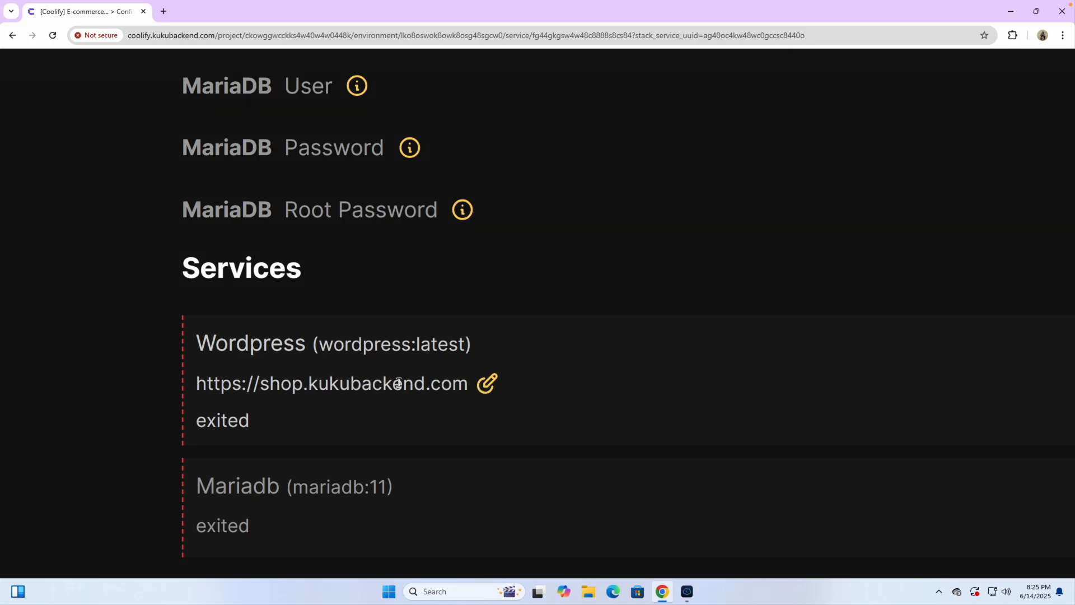
scroll(394, 383, "down", 5)
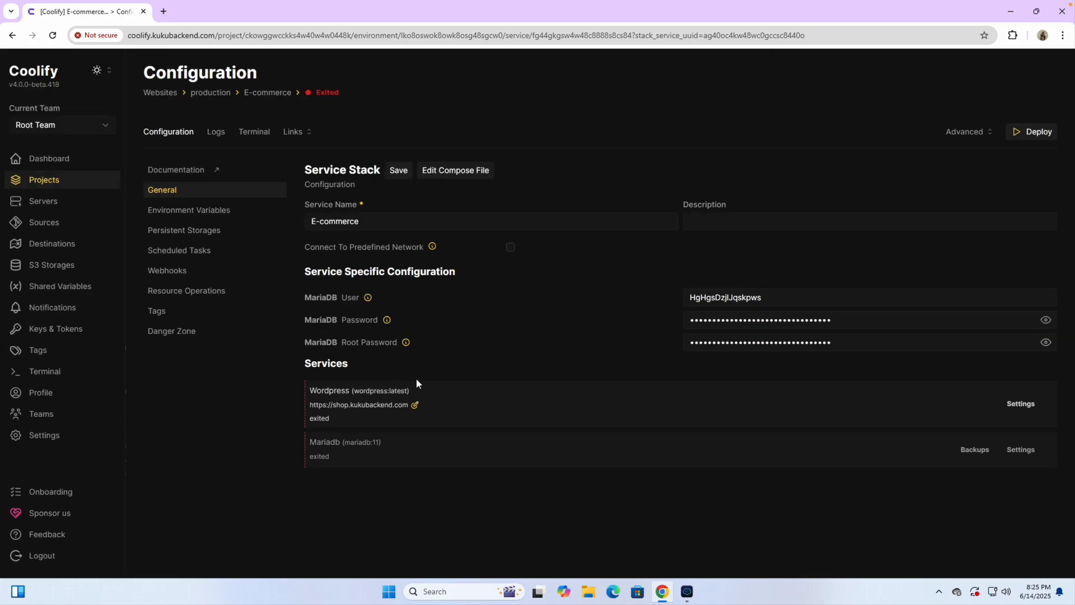
left_click(1022, 135)
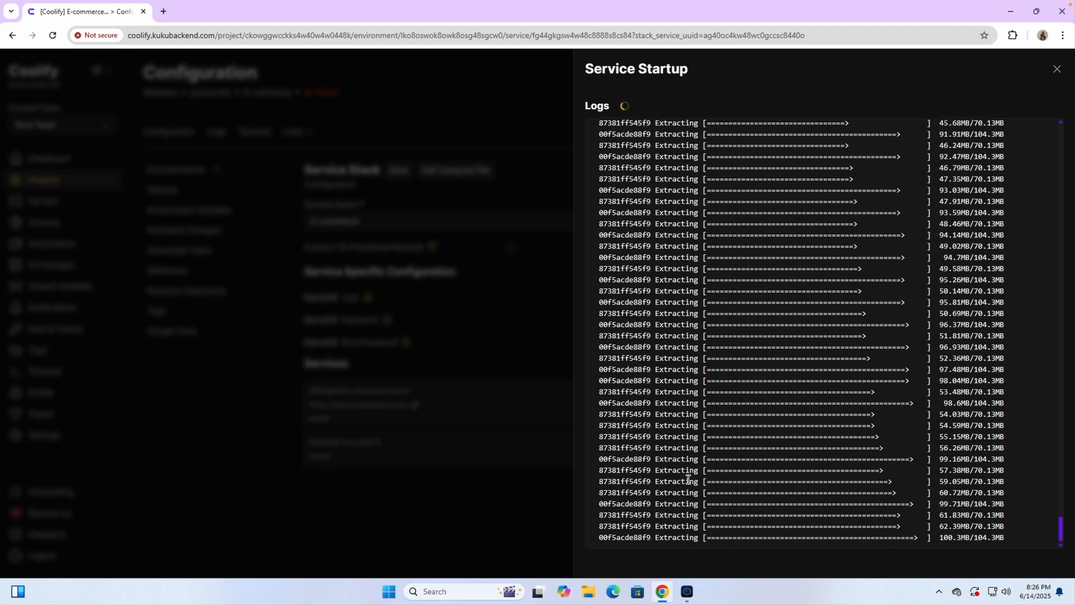
scroll(704, 506, "up", 3)
scroll(704, 506, "down", 3)
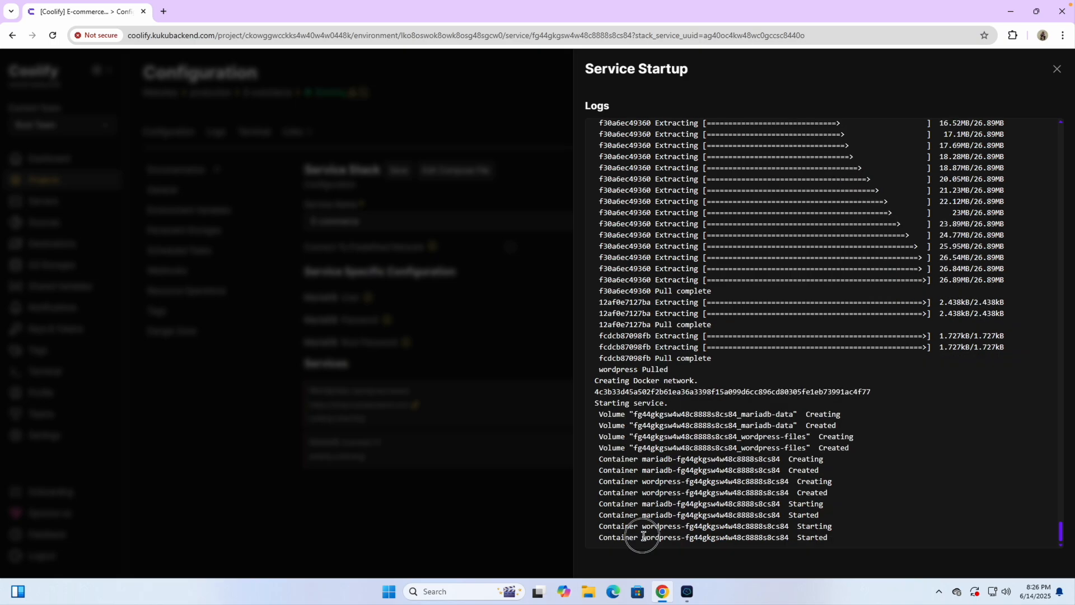
left_click_drag(643, 538, 827, 537)
left_click(773, 539)
left_click(1057, 69)
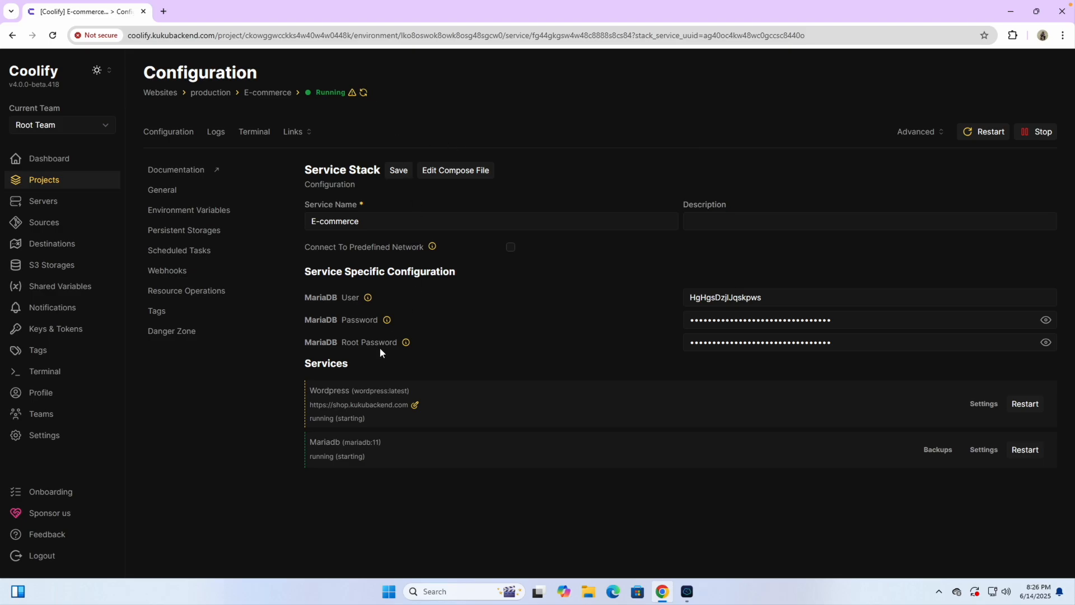
Step: Refresh the status to confirm WordPress and MariaDB are running healthy, then show the stack's links
scroll(347, 398, "up", 5)
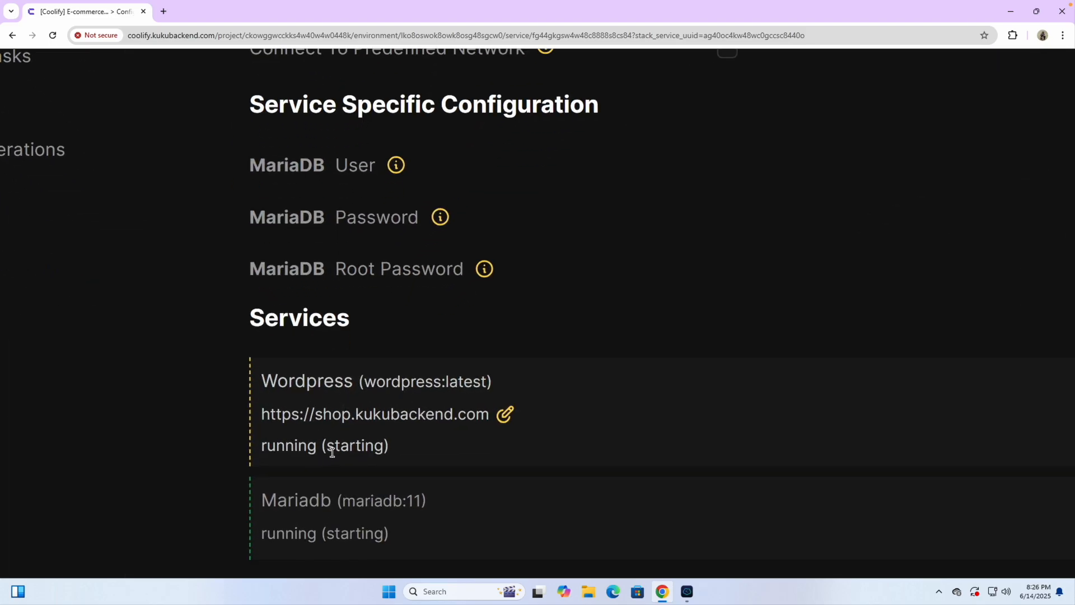
scroll(367, 451, "down", 5)
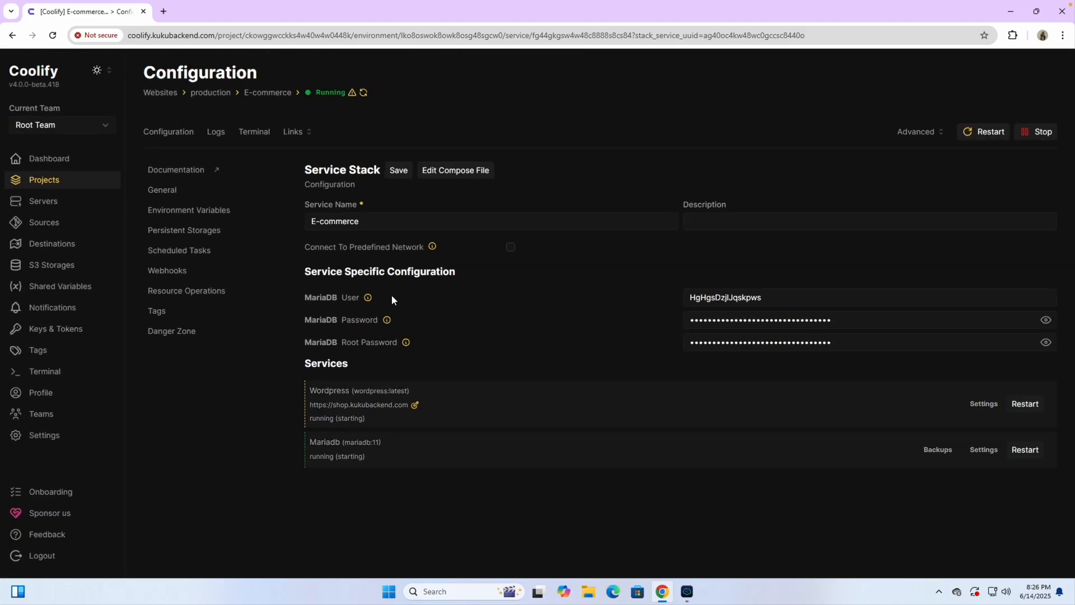
left_click(364, 94)
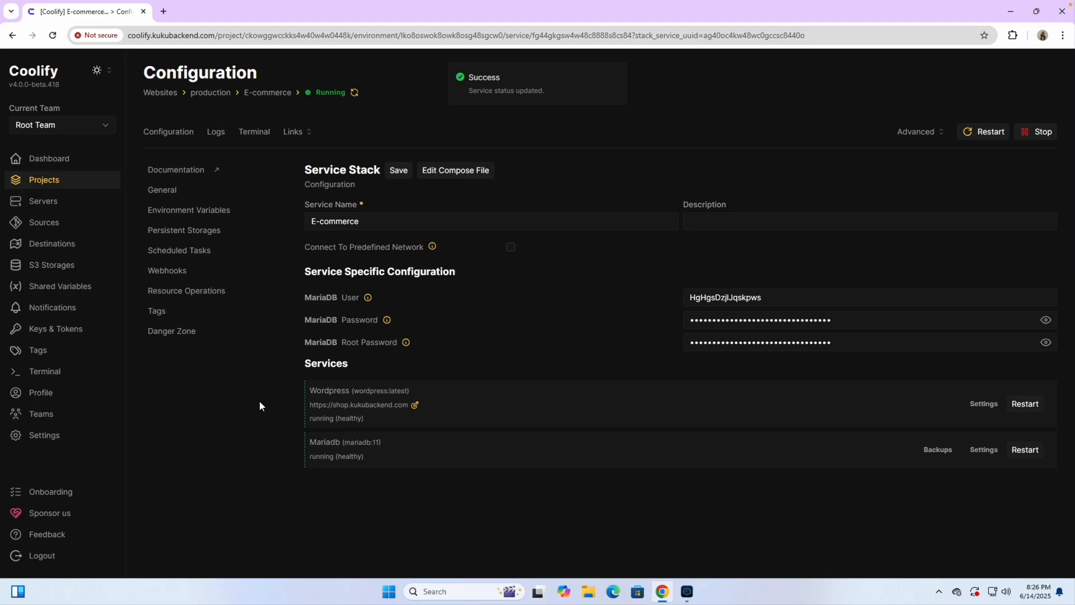
scroll(343, 415, "up", 5)
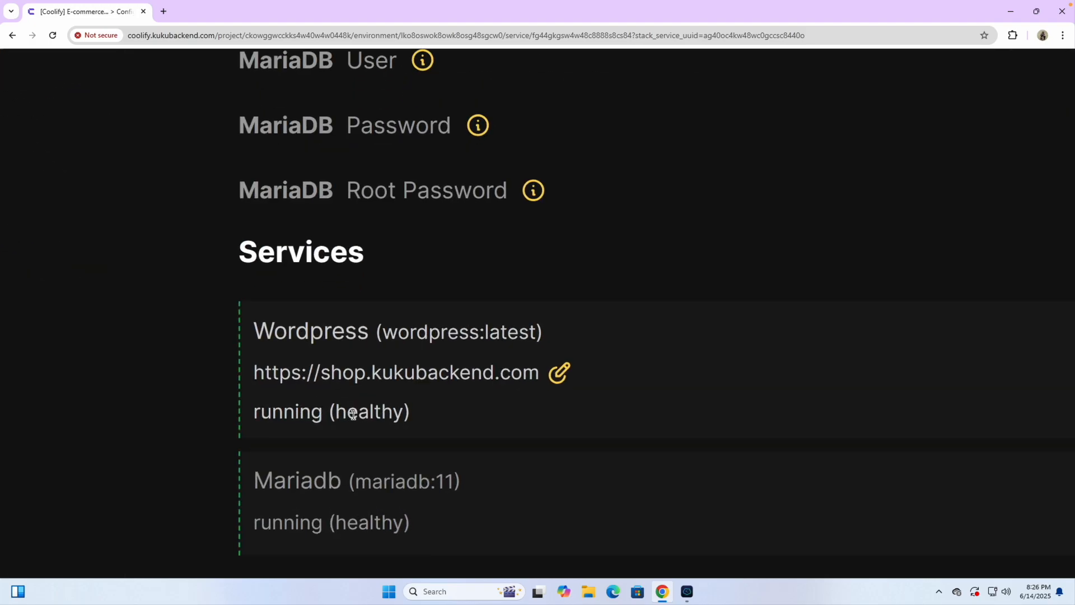
scroll(353, 415, "down", 6)
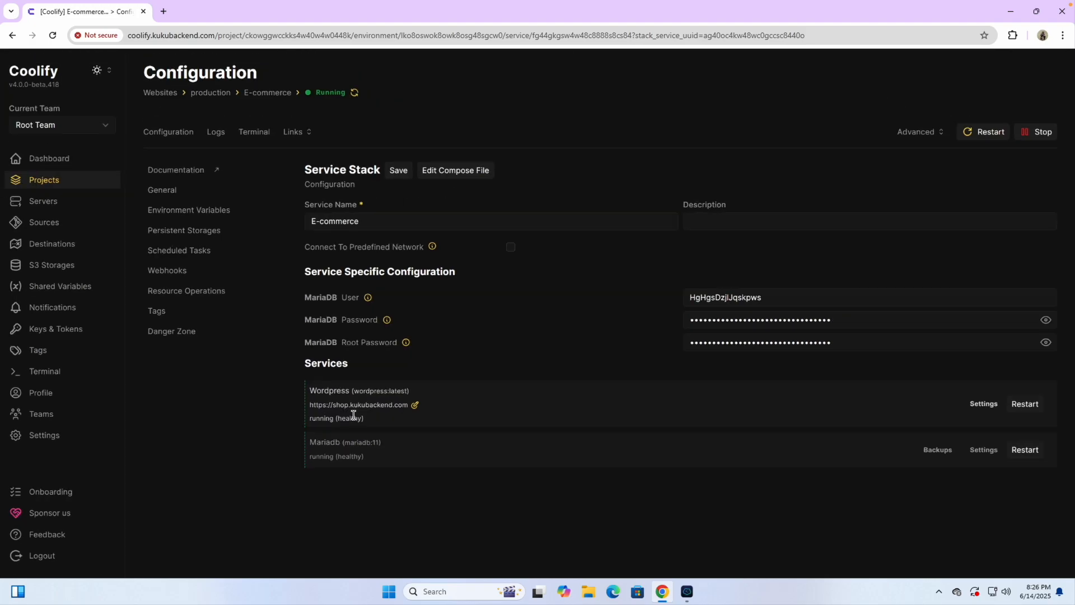
left_click(54, 37)
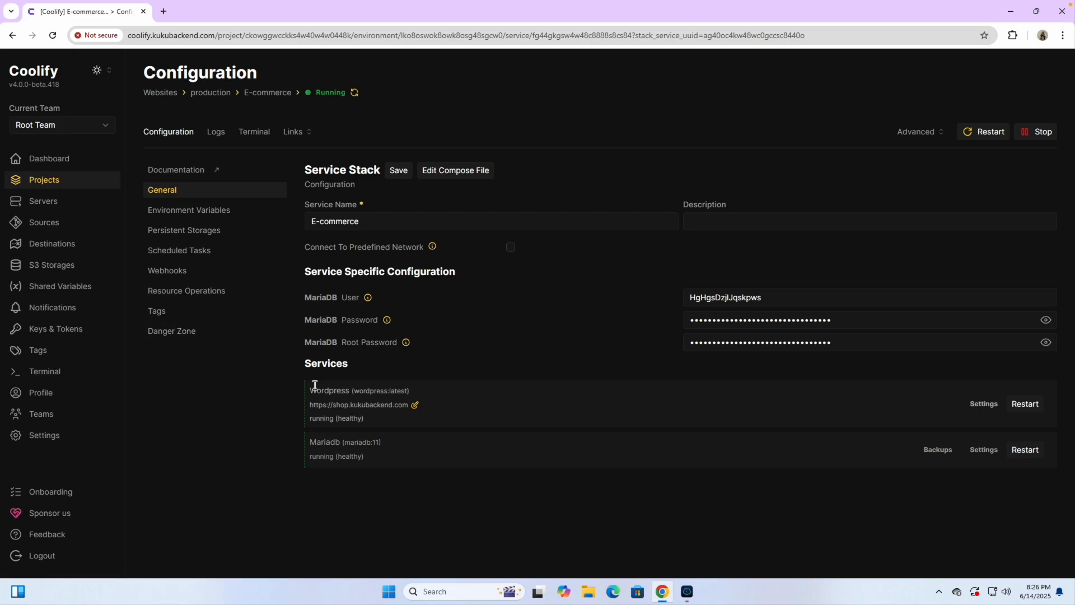
left_click(297, 134)
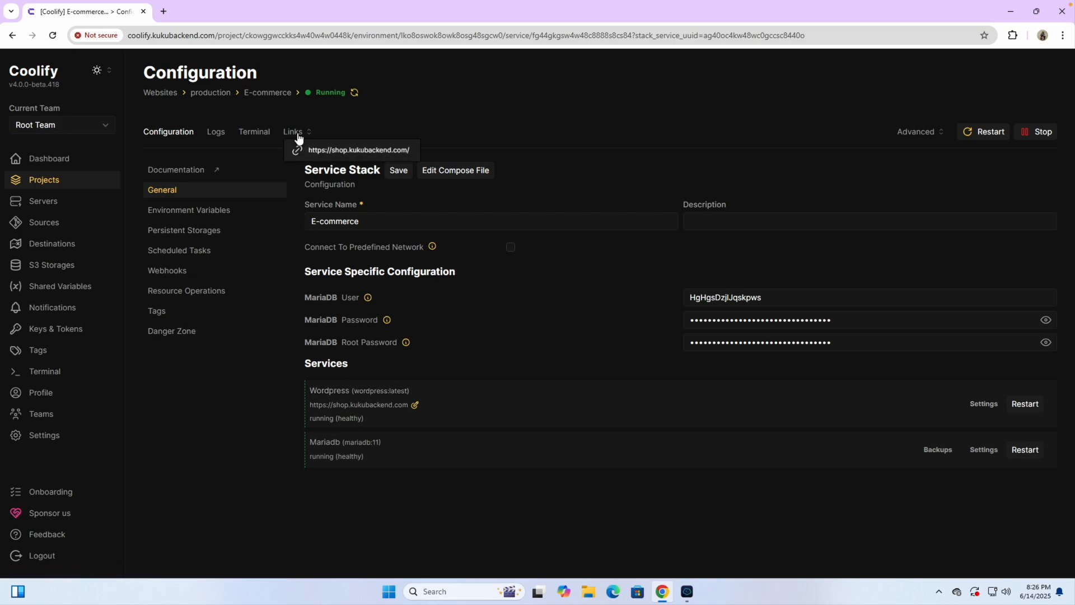
Step: Open shop.kukubackend.com and continue the WordPress installer in English (United States)
left_click(331, 159)
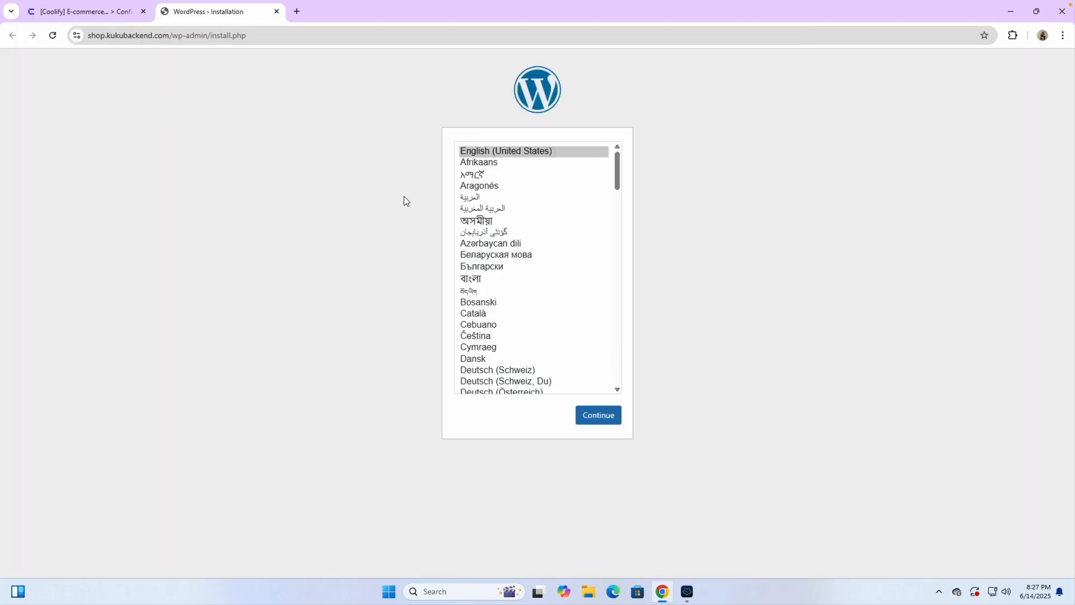
left_click(76, 35)
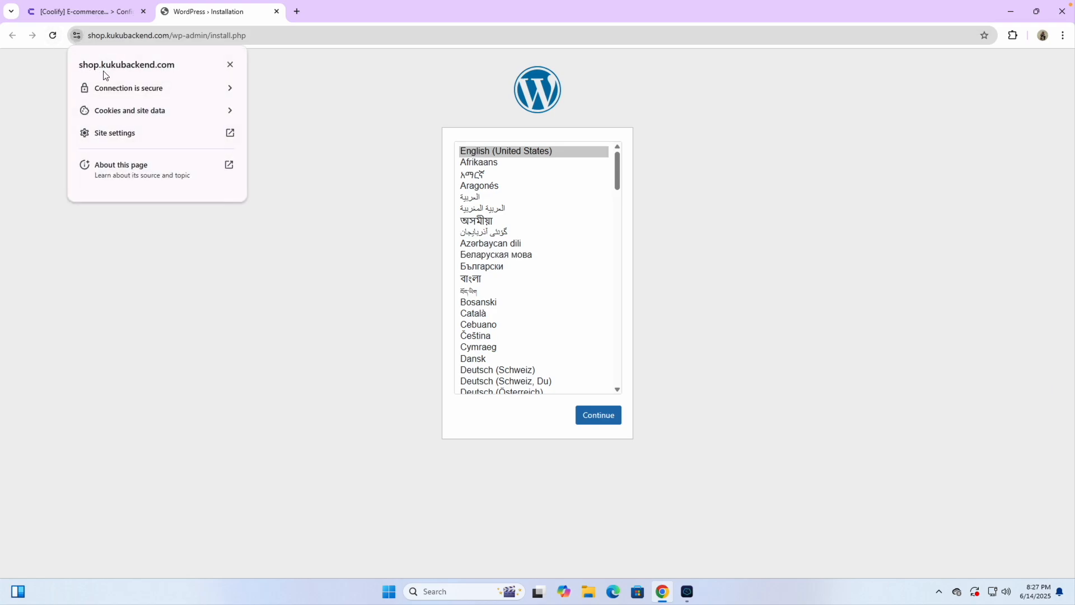
left_click(322, 171)
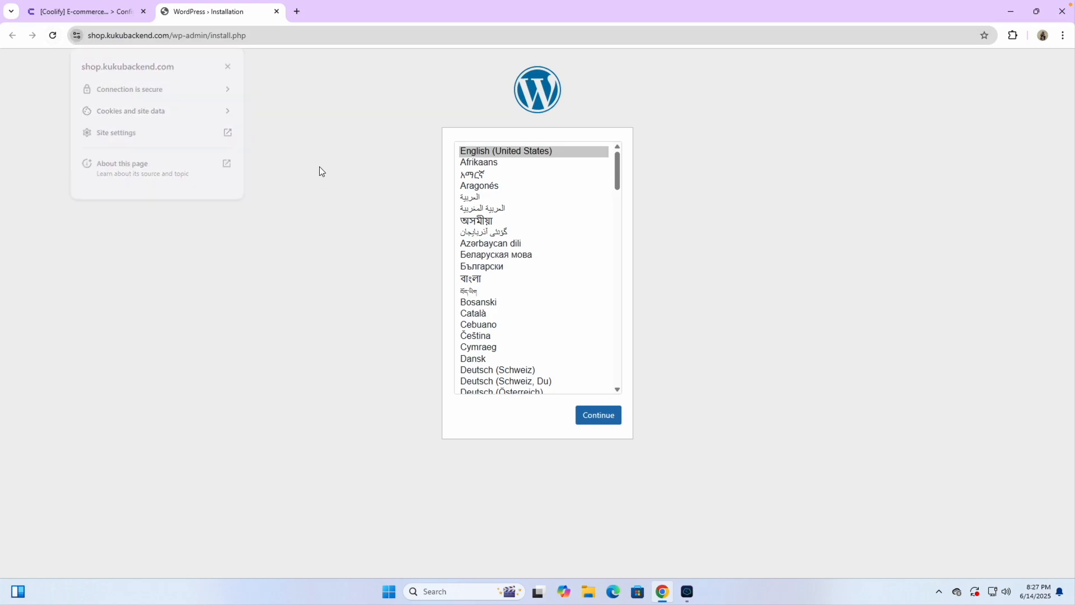
left_click(598, 416)
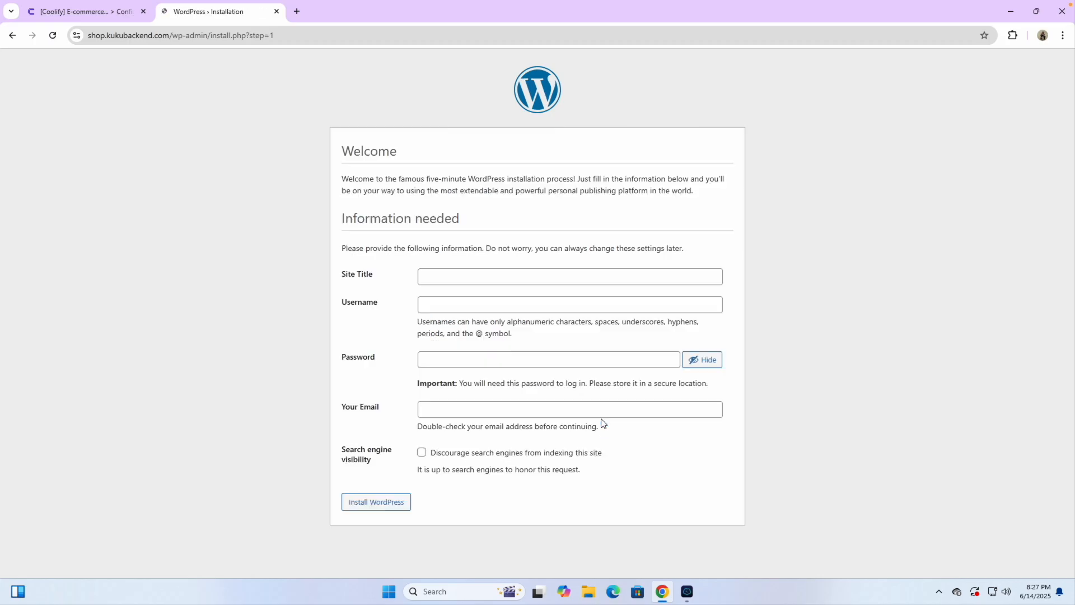
Step: Install WordPress with site title Shop and the saved e-mail as username and contact e-mail
left_click(439, 279)
left_click(507, 304)
triple_click(445, 275)
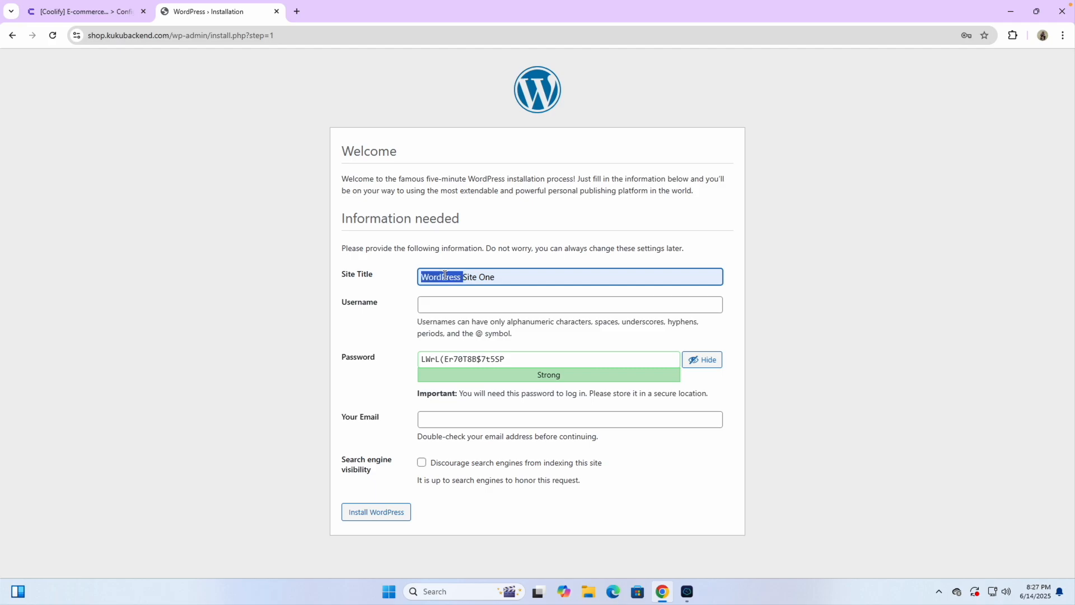
type("Shop")
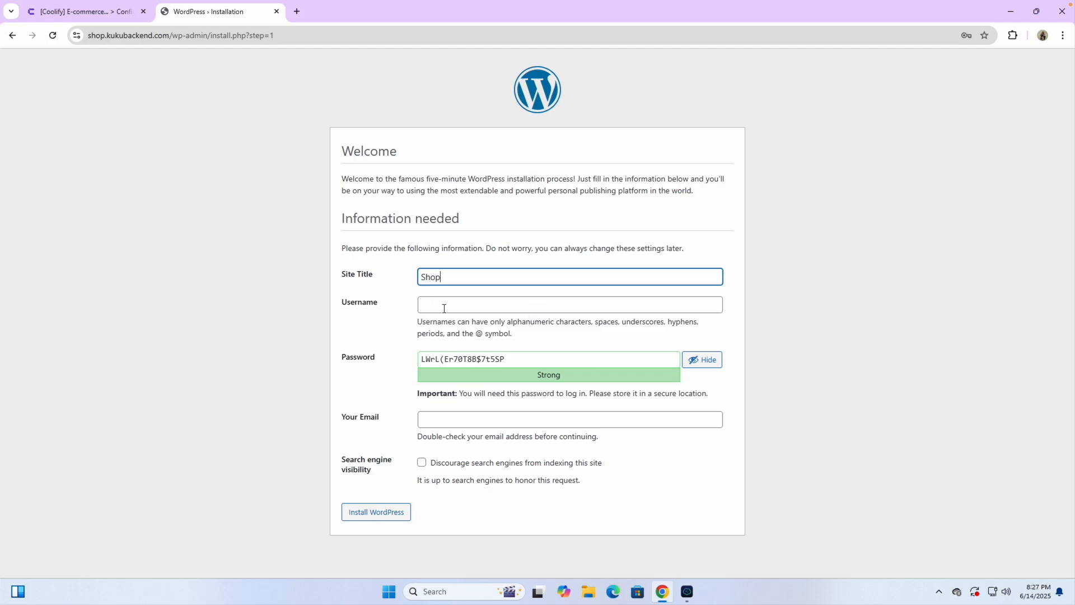
left_click(444, 307)
left_click(476, 332)
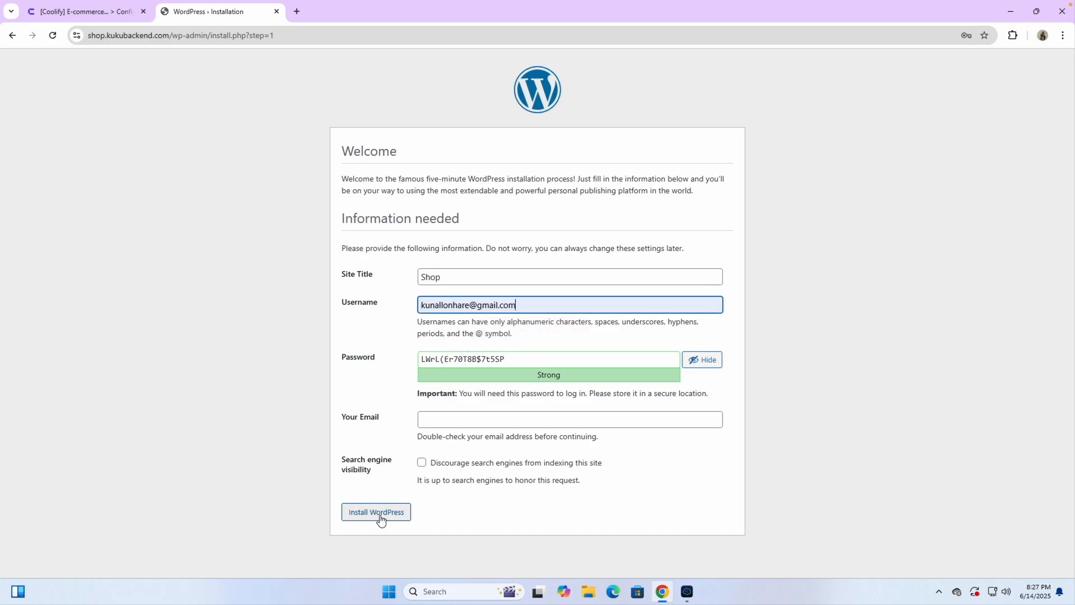
left_click(429, 419)
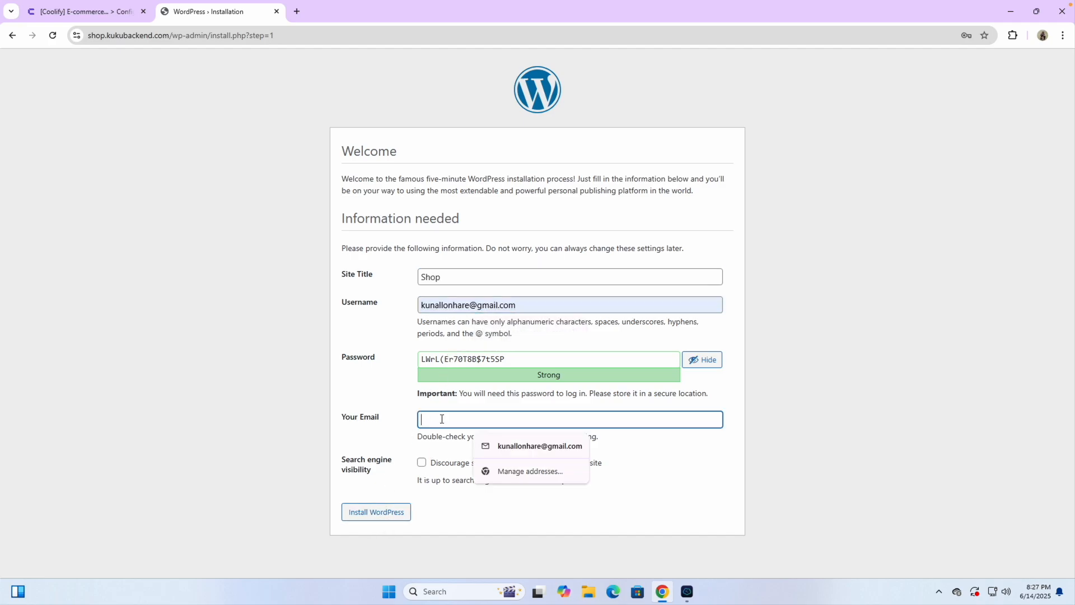
left_click(487, 446)
left_click(370, 515)
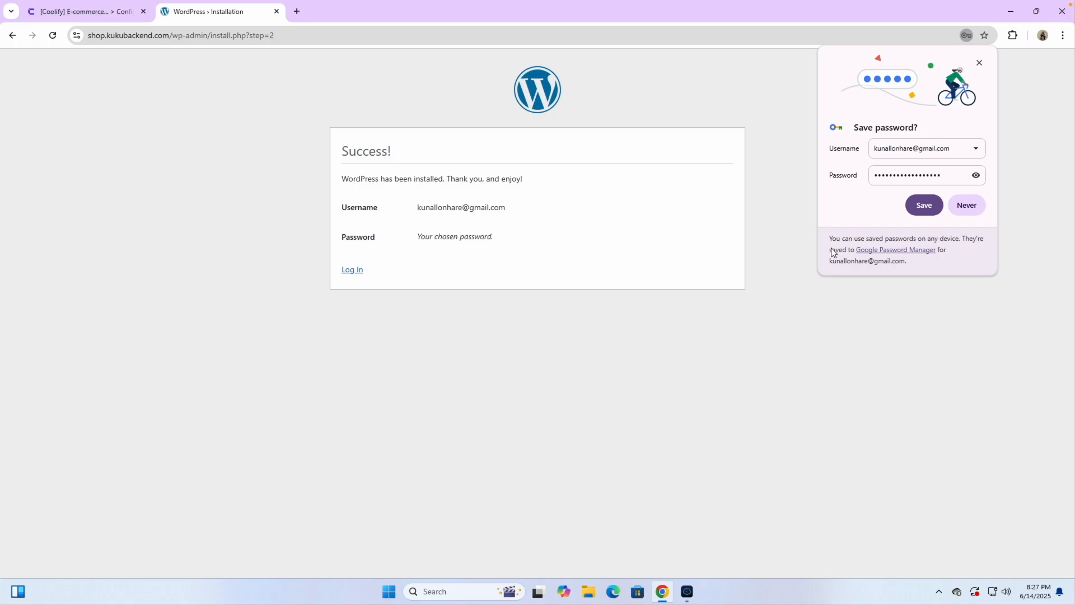
Step: Decline Chrome's offer to save the generated admin password
left_click(977, 176)
triple_click(949, 176)
left_click(967, 213)
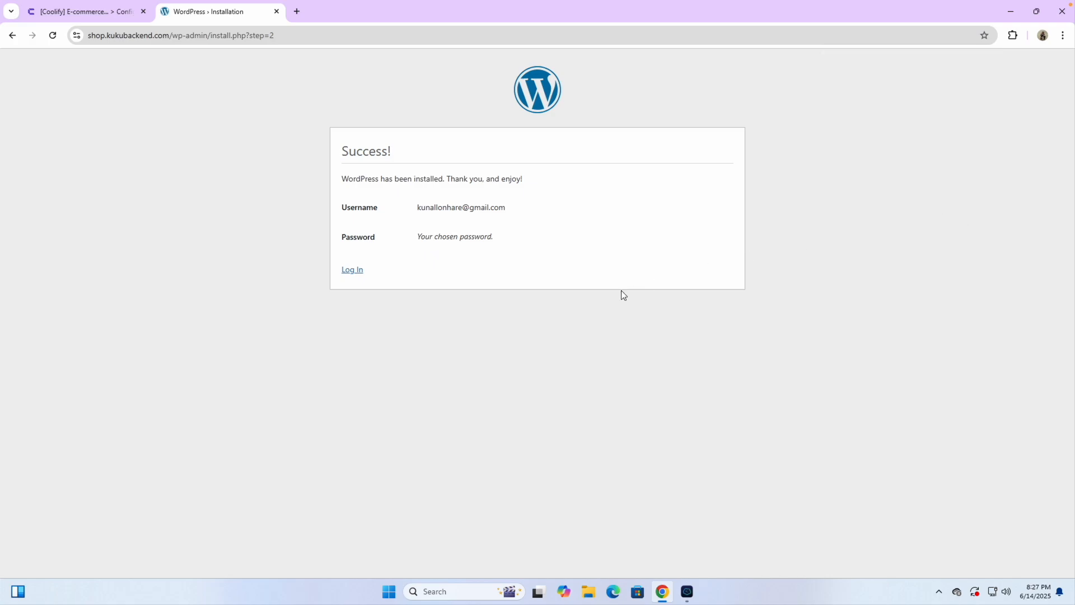
left_click(350, 273)
Step: Log in to the Shop site with the saved e-mail and the pasted password
left_click(349, 273)
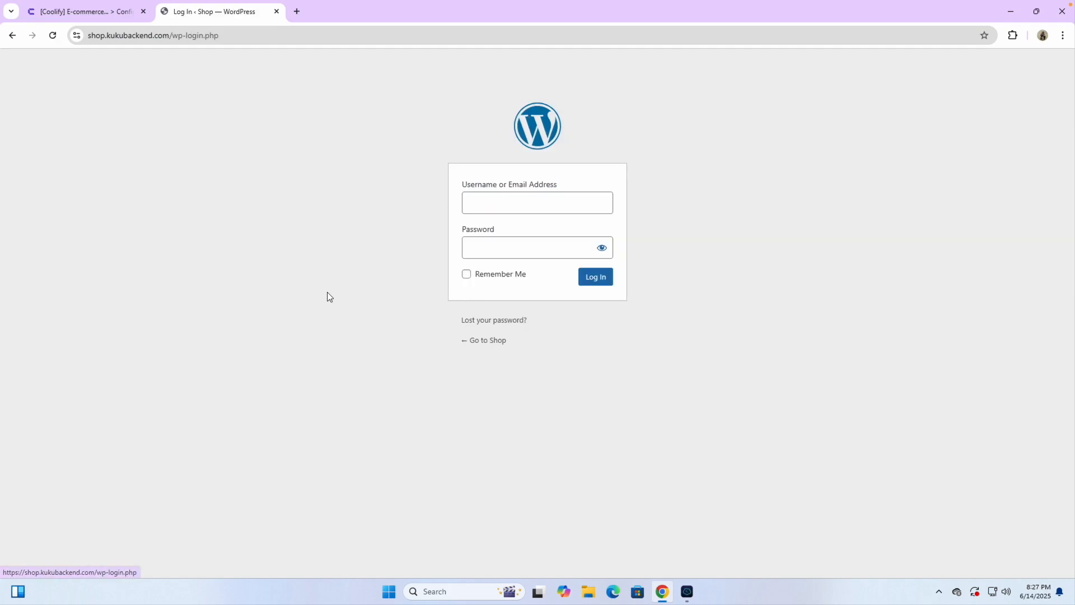
left_click(482, 205)
left_click(555, 233)
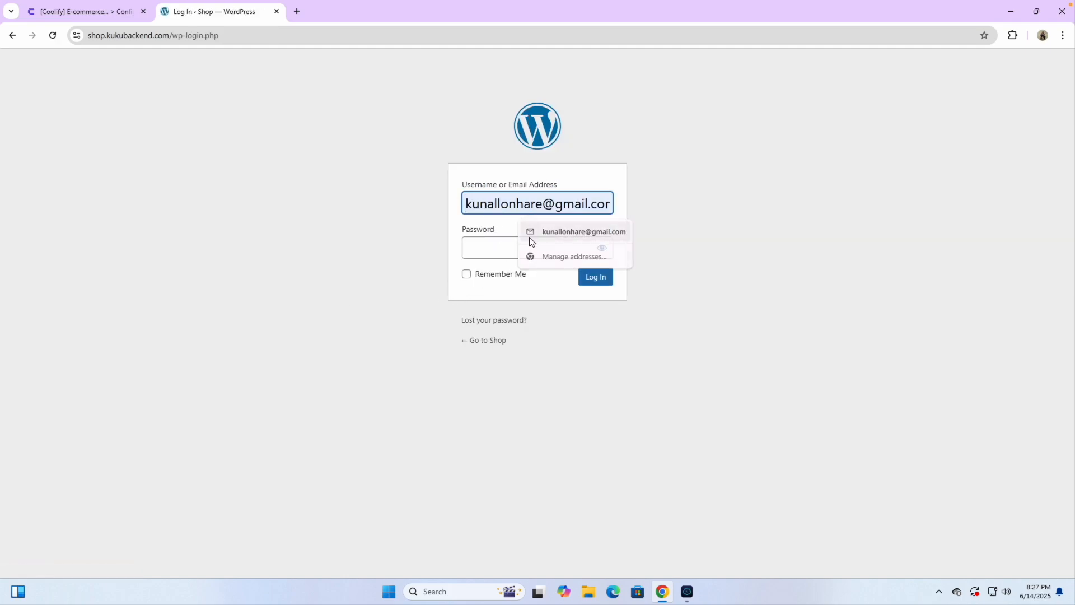
left_click(519, 243)
key("ctrl+v")
left_click(598, 282)
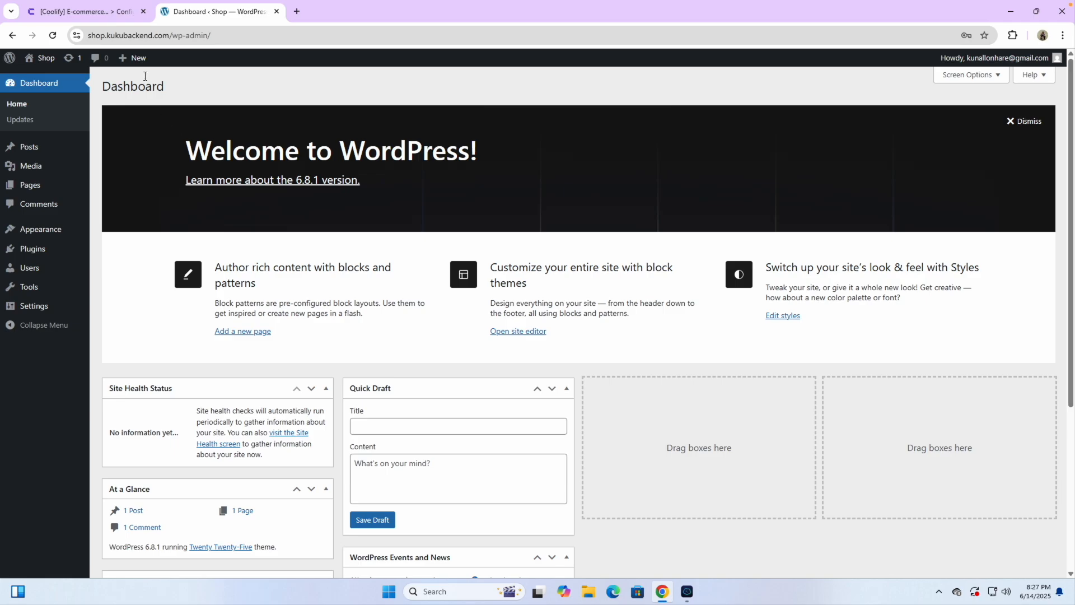
Step: In Settings > General, enable the Anyone can register membership option
left_click(104, 17)
left_click(207, 15)
mouse_move(23, 252)
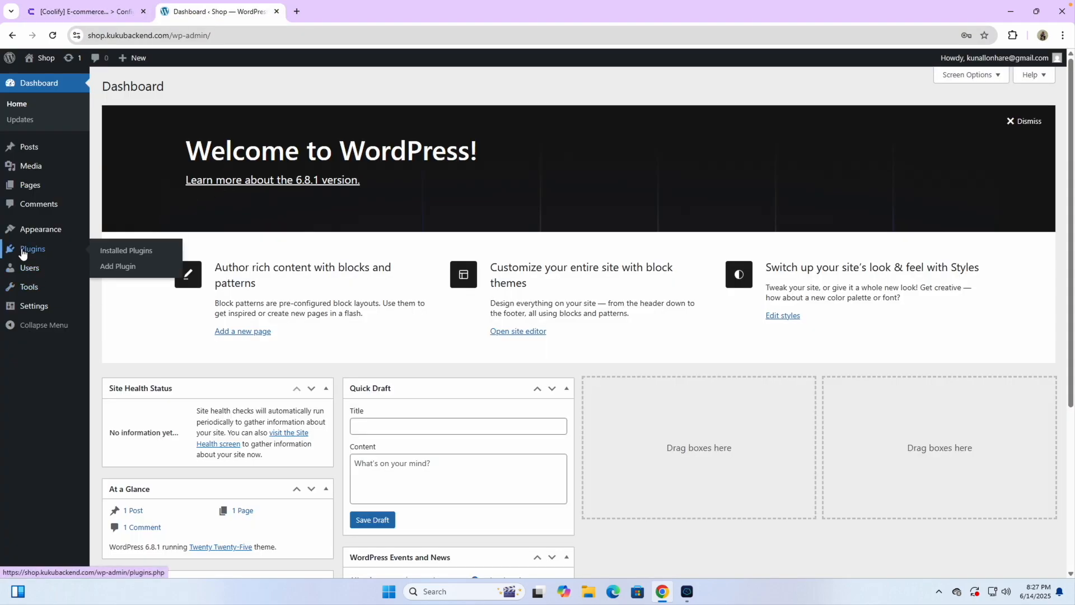
mouse_move(33, 307)
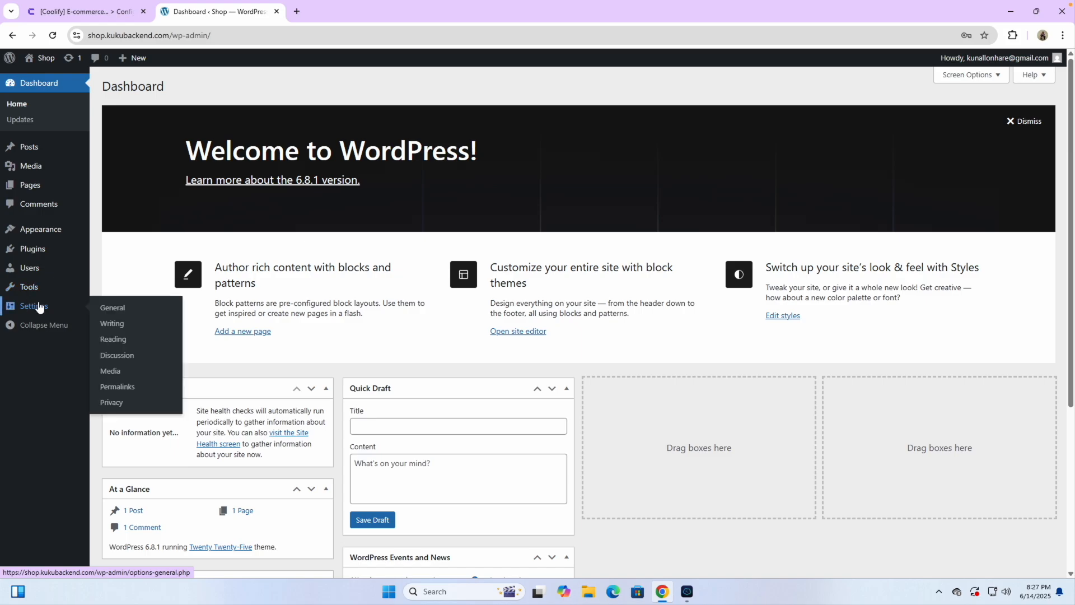
left_click(105, 308)
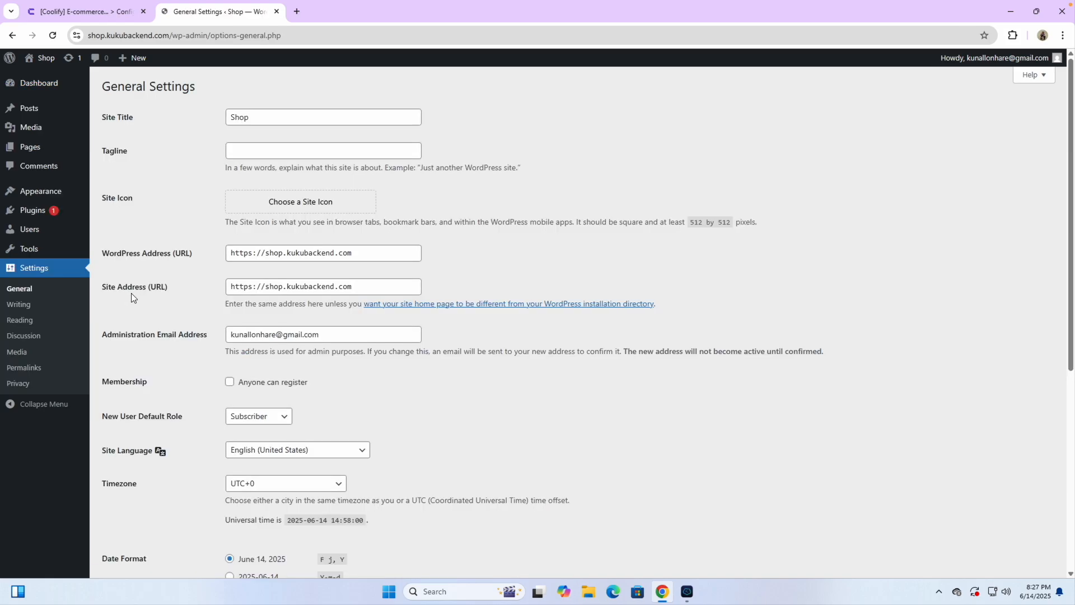
left_click(229, 383)
Step: Set the timezone to UTC-5:30 and save the general settings
scroll(193, 428, "down", 1)
scroll(193, 469, "down", 2)
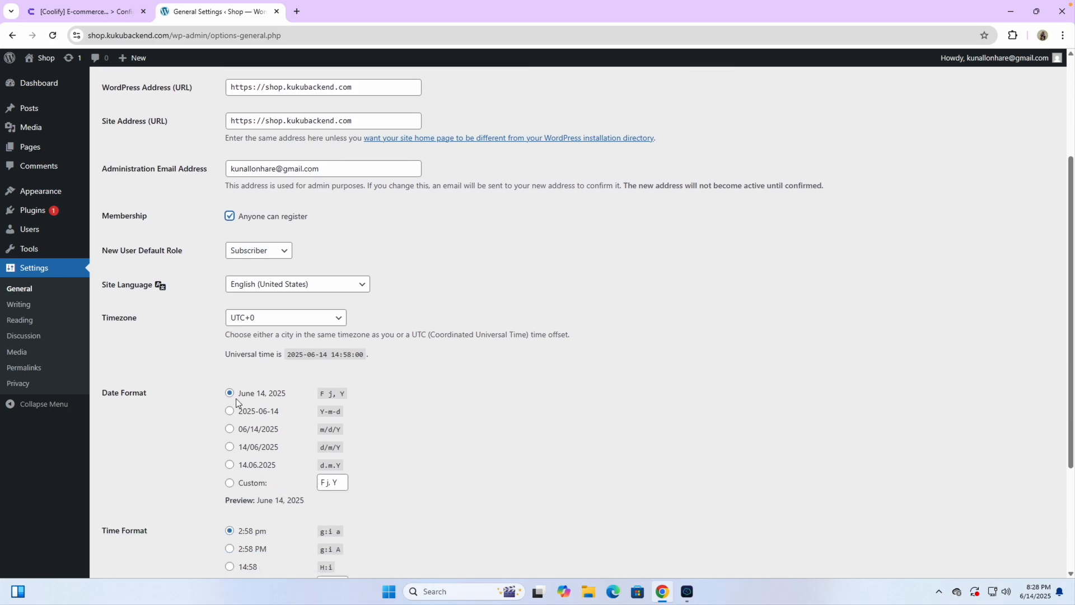
left_click(253, 317)
scroll(278, 162, "up", 3)
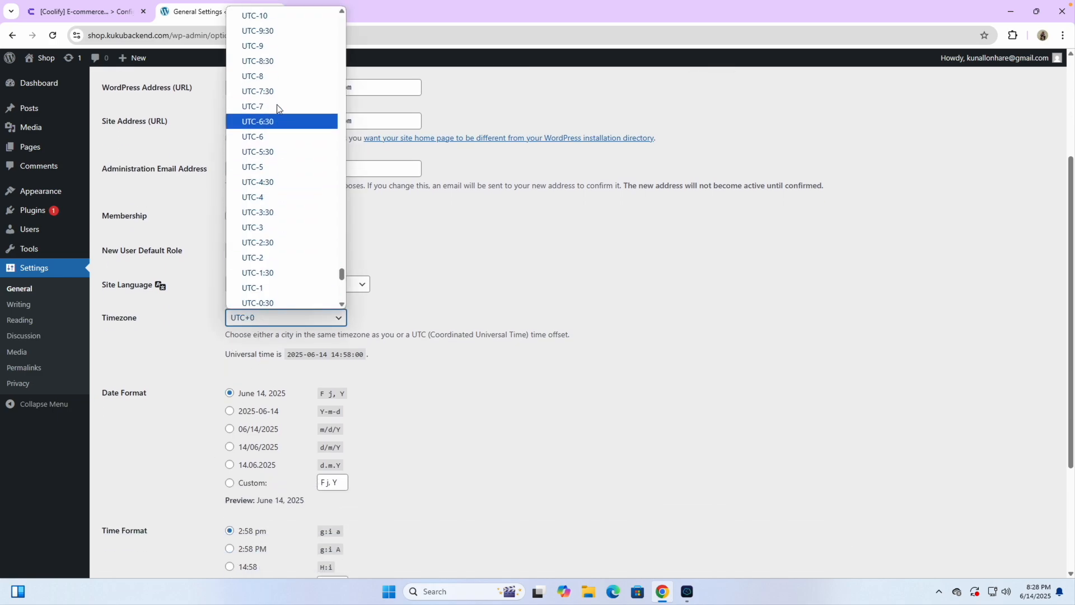
scroll(275, 171, "down", 3)
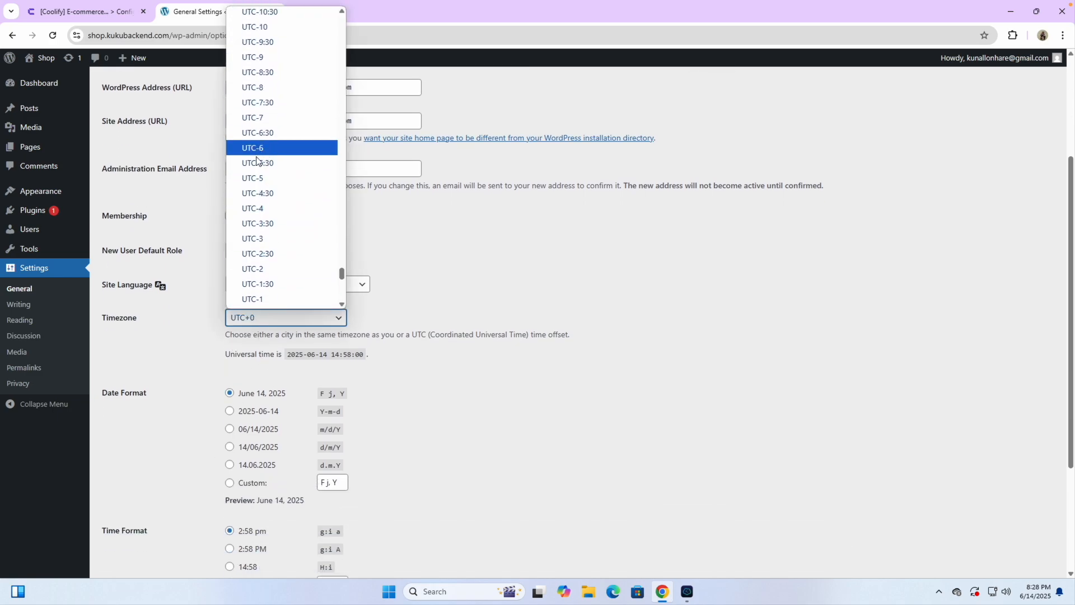
left_click(255, 162)
scroll(202, 310, "down", 3)
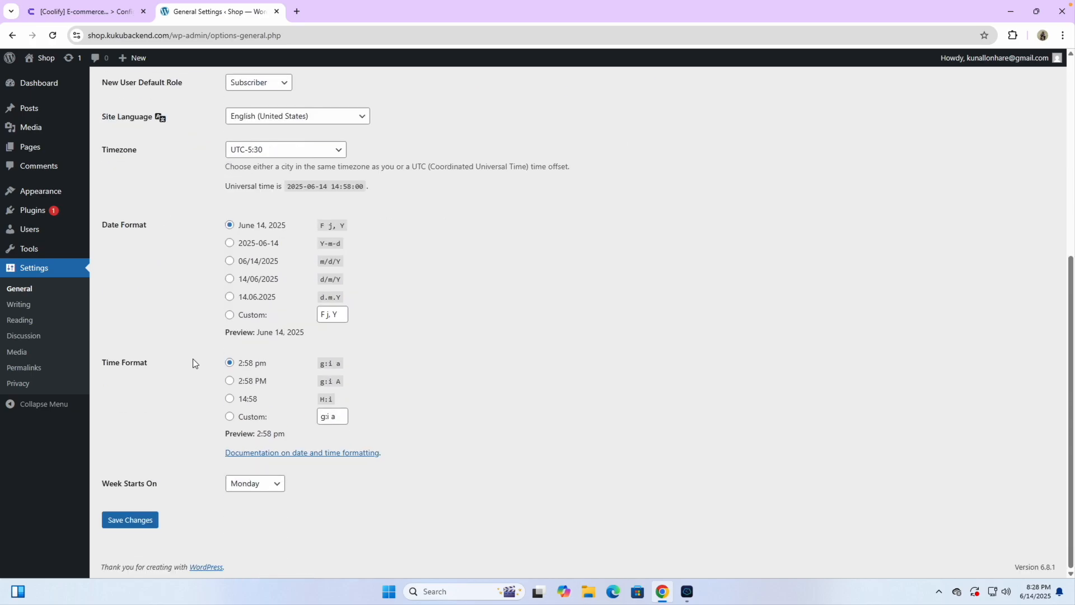
left_click(135, 514)
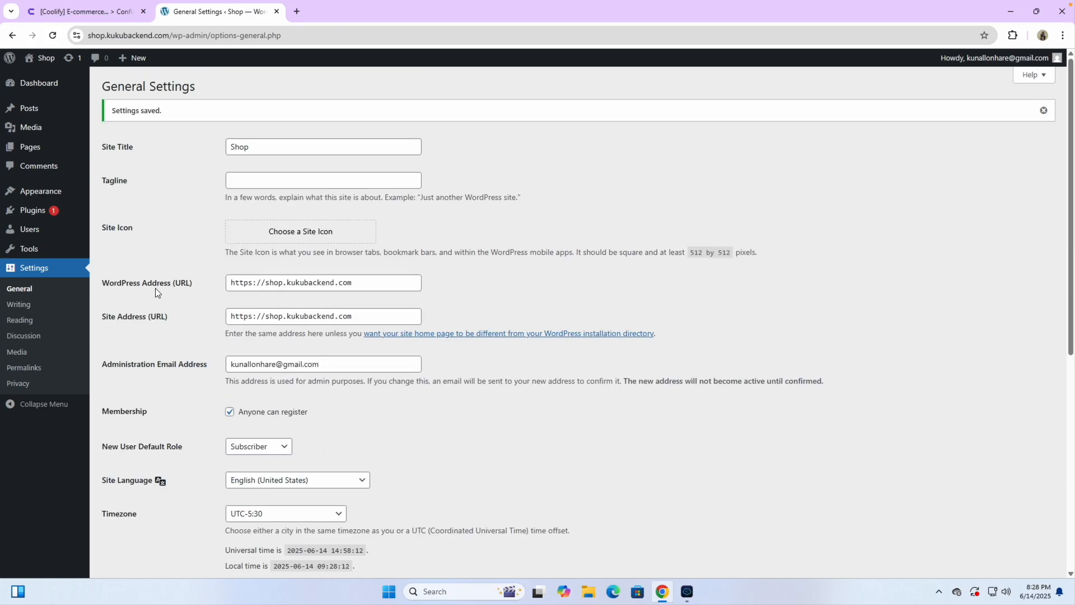
Step: Save the Post name (/%postname%/) permalink structure and go back to the dashboard
left_click(24, 368)
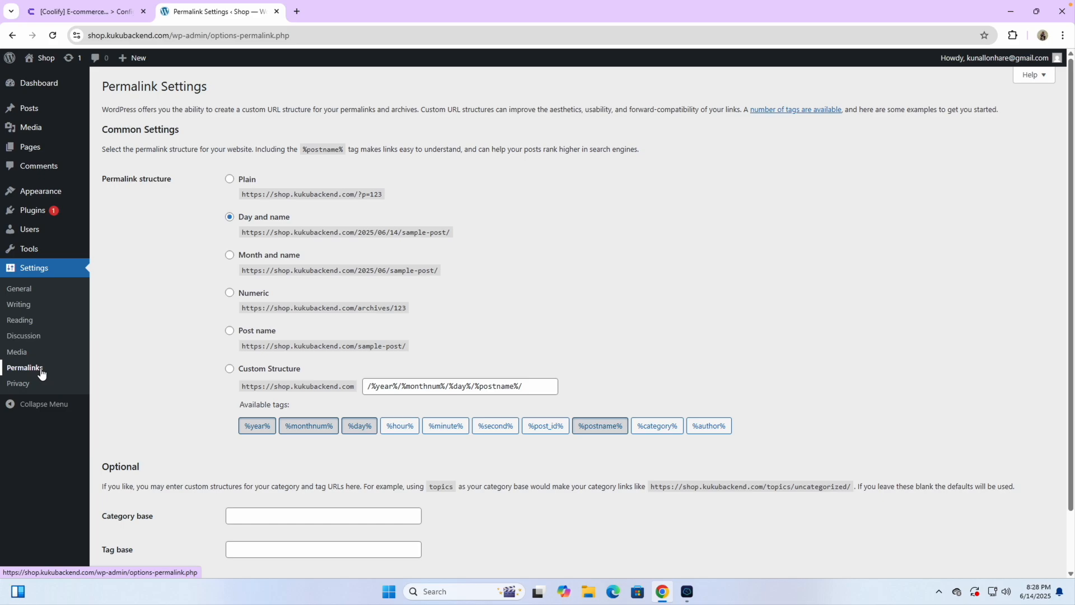
left_click(230, 331)
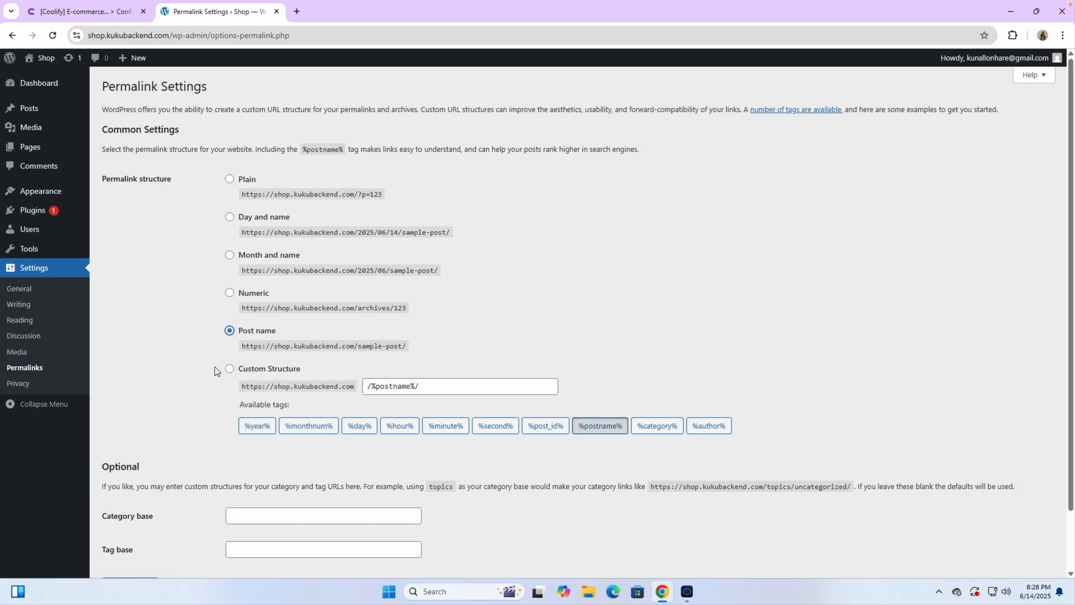
scroll(197, 387, "down", 1)
scroll(197, 388, "down", 1)
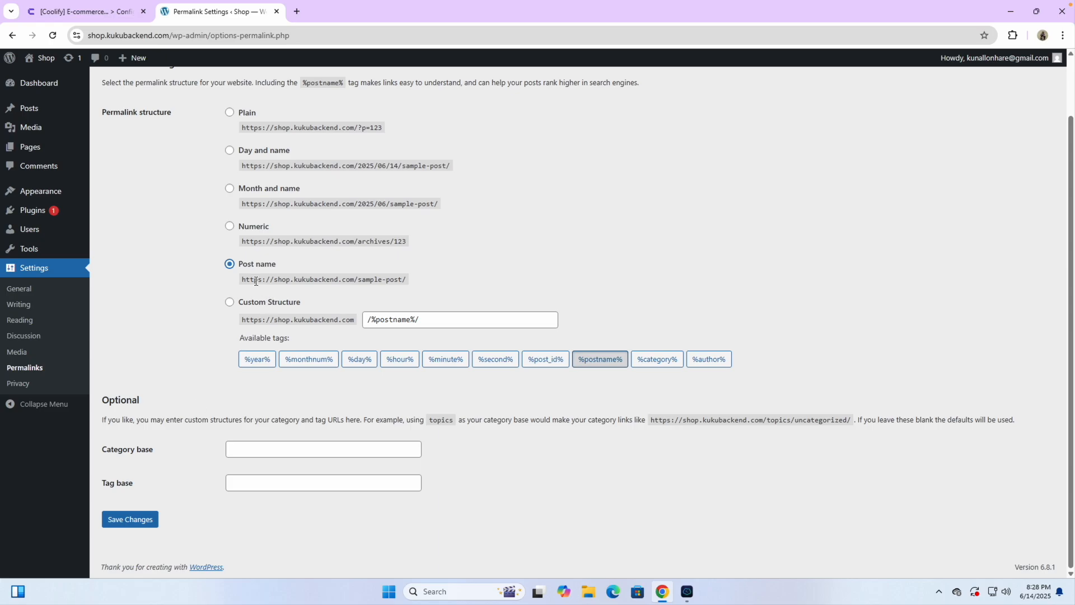
scroll(254, 277, "up", 5, "ctrl")
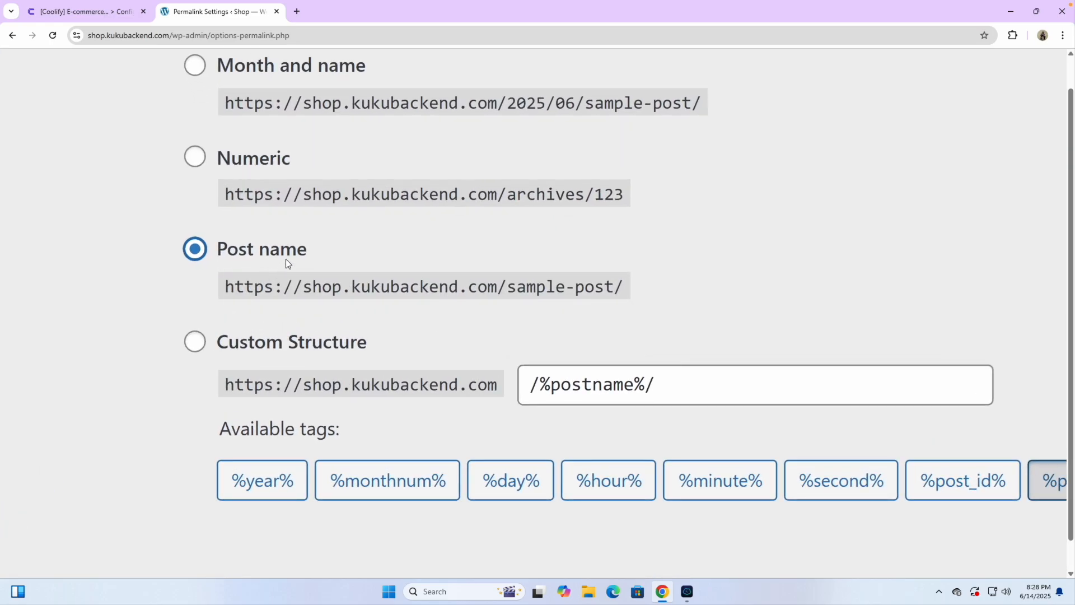
scroll(230, 256, "down", 5, "ctrl")
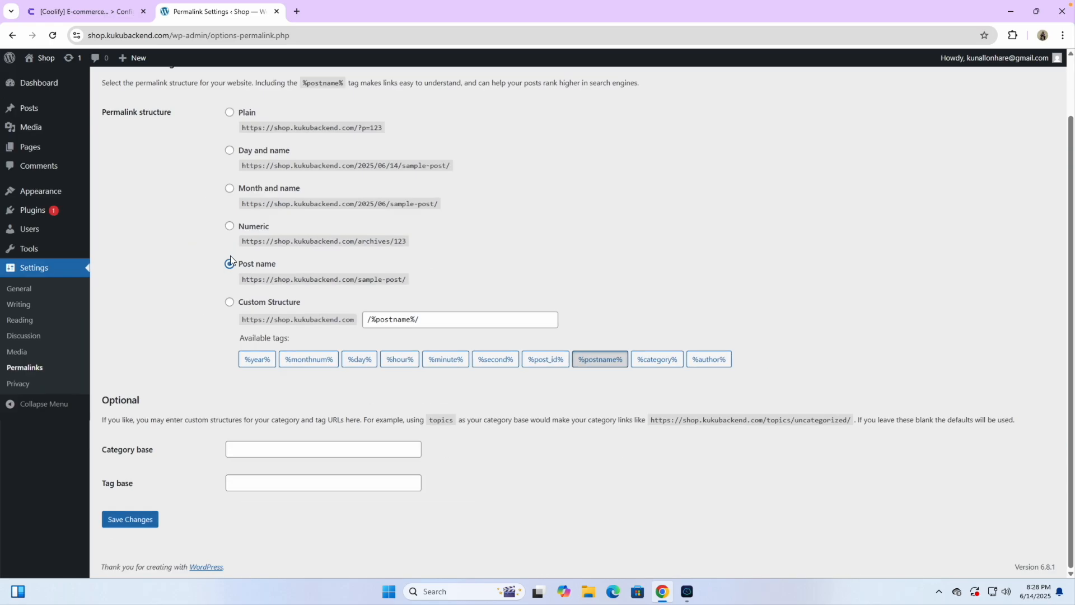
left_click(140, 519)
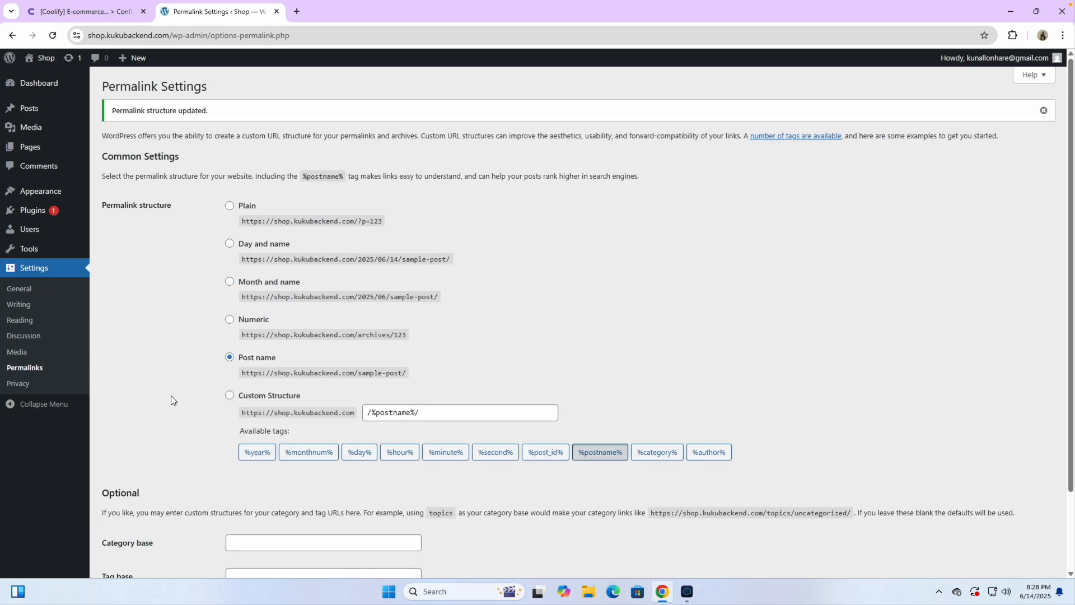
left_click(50, 83)
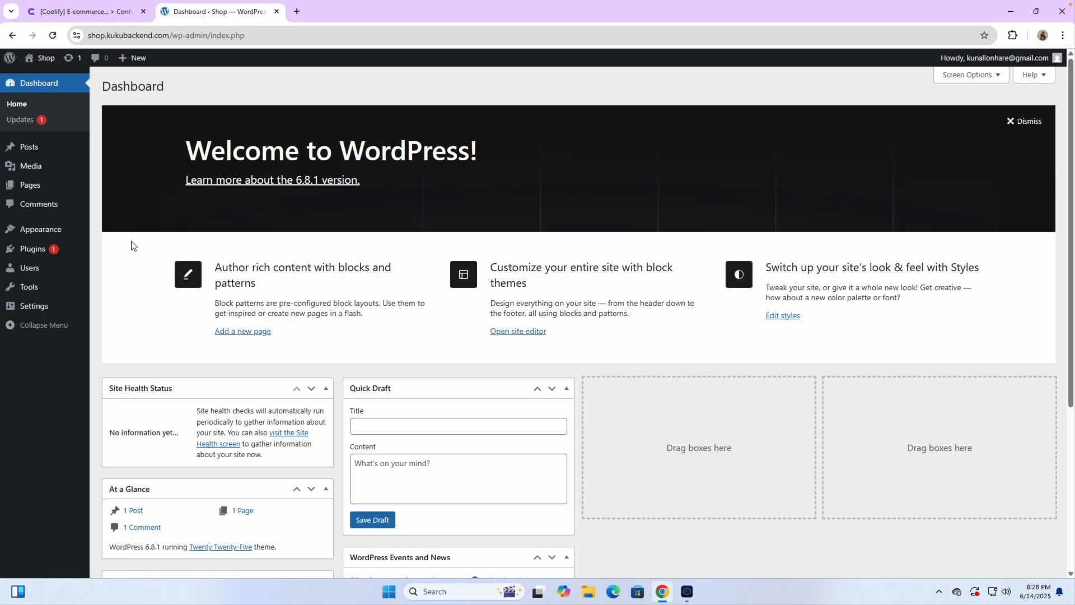
Step: Uncheck Site Health Status, At a Glance, Activity, Quick Draft, WordPress Events and News, and Welcome in Screen Options
left_click(956, 74)
left_click(117, 125)
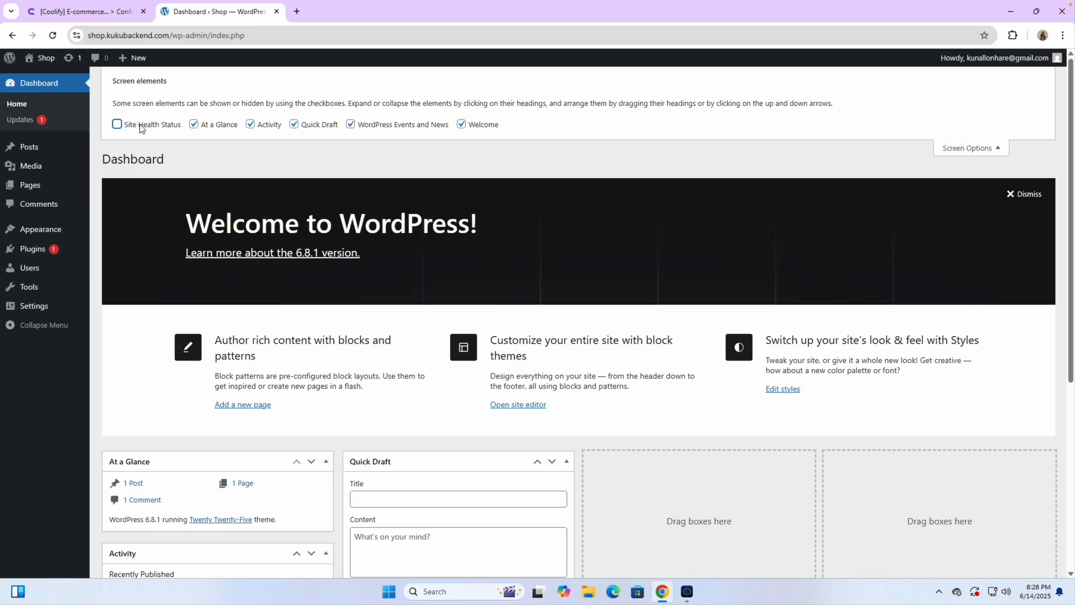
left_click(194, 125)
left_click(250, 124)
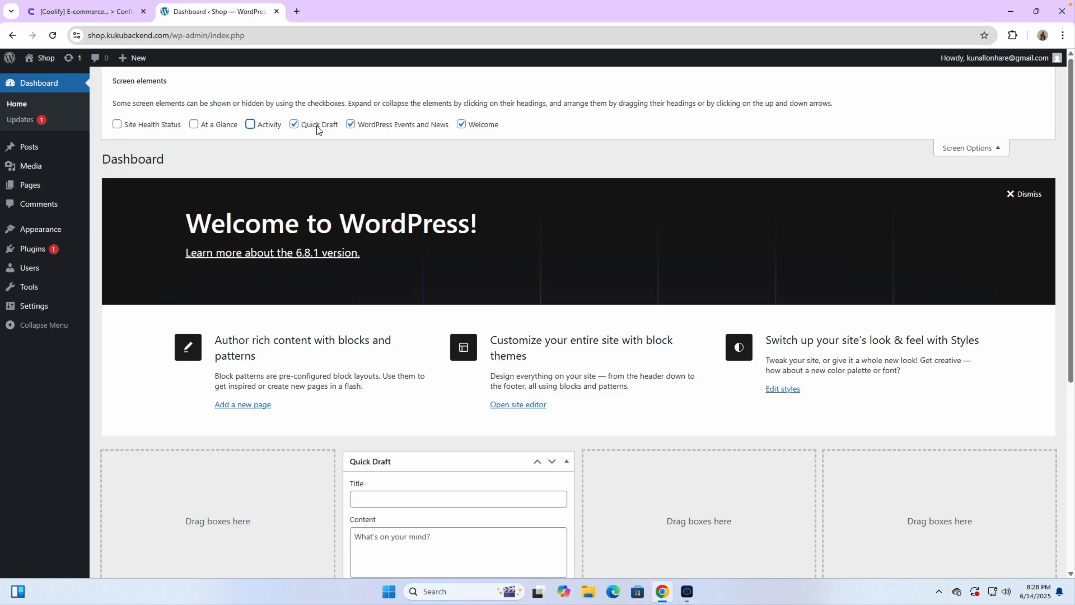
left_click(294, 124)
left_click(350, 125)
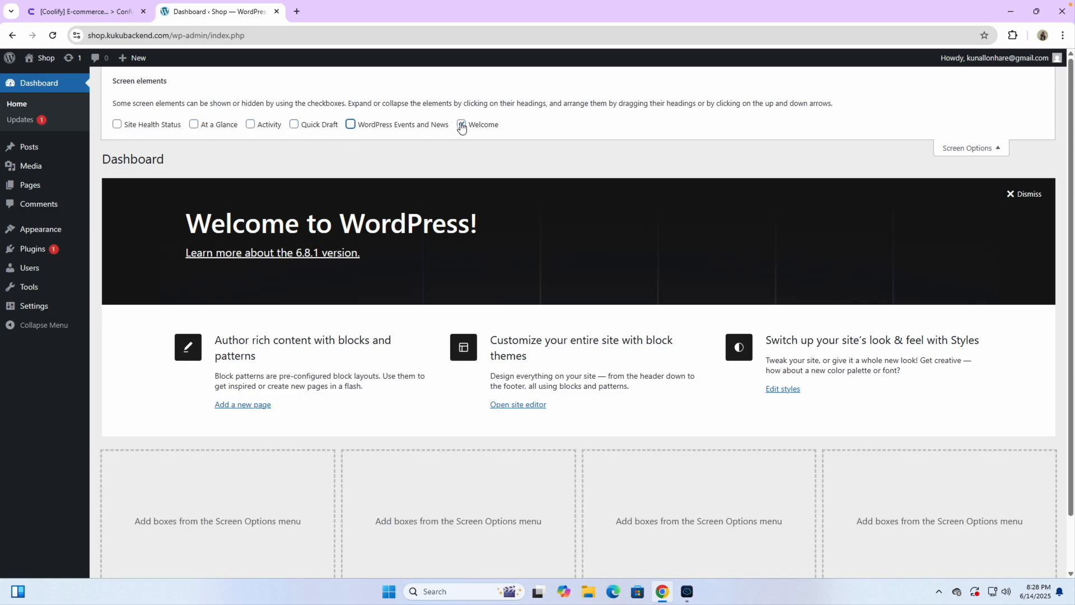
left_click(462, 124)
left_click(952, 150)
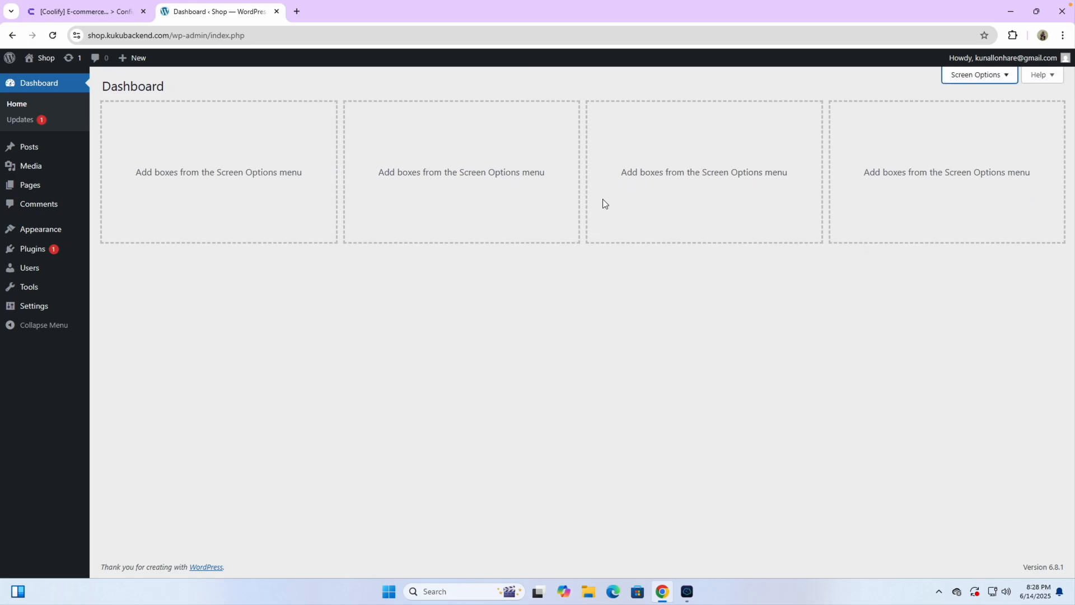
Step: Bulk-deactivate the Akismet Anti-spam and Hello Dolly plugins
mouse_move(49, 253)
left_click(133, 252)
left_click(114, 160)
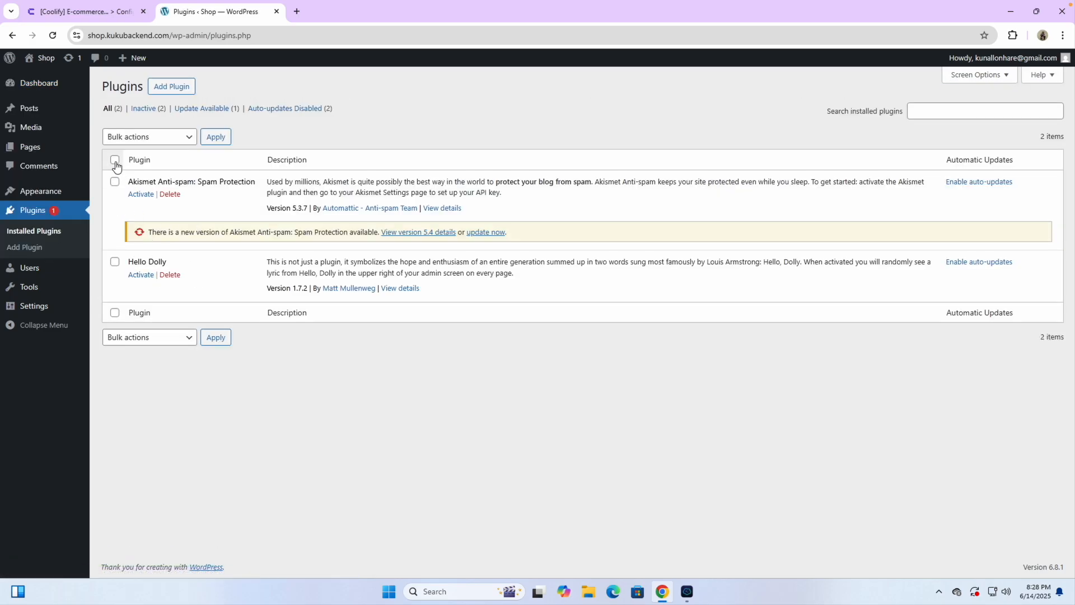
left_click(157, 136)
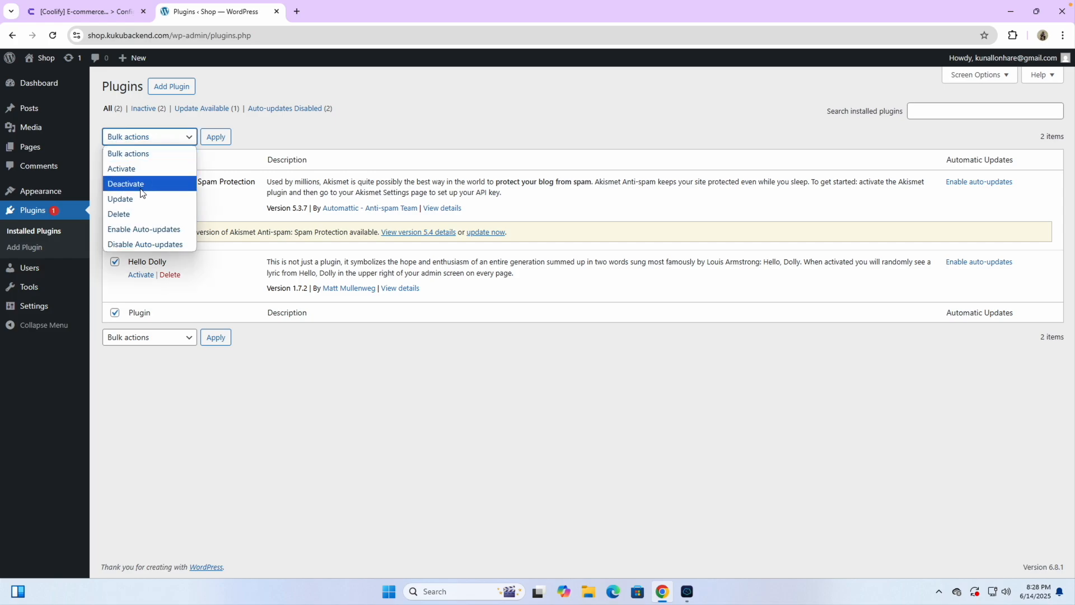
left_click(141, 193)
left_click(218, 138)
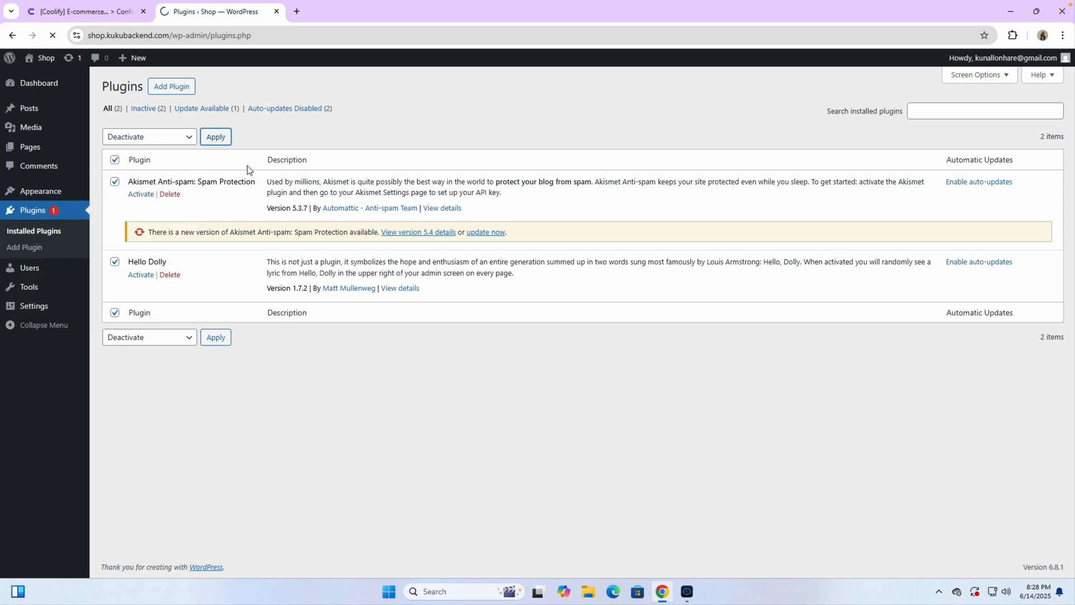
Step: Bulk-delete both plugins with their data, then return to the dashboard
left_click(114, 159)
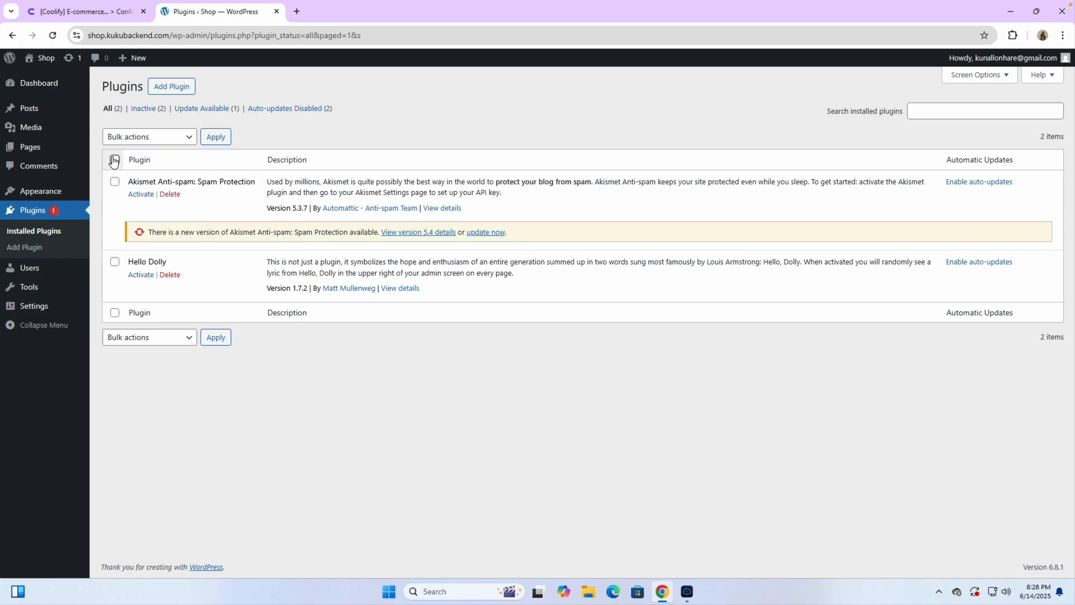
left_click(151, 137)
left_click(141, 214)
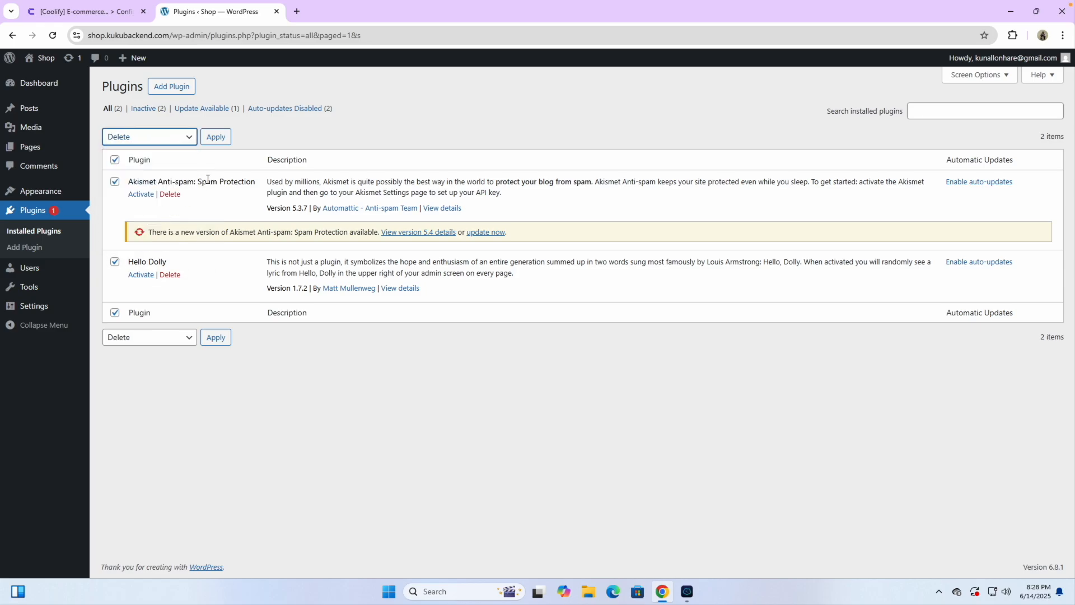
left_click(227, 140)
left_click(588, 122)
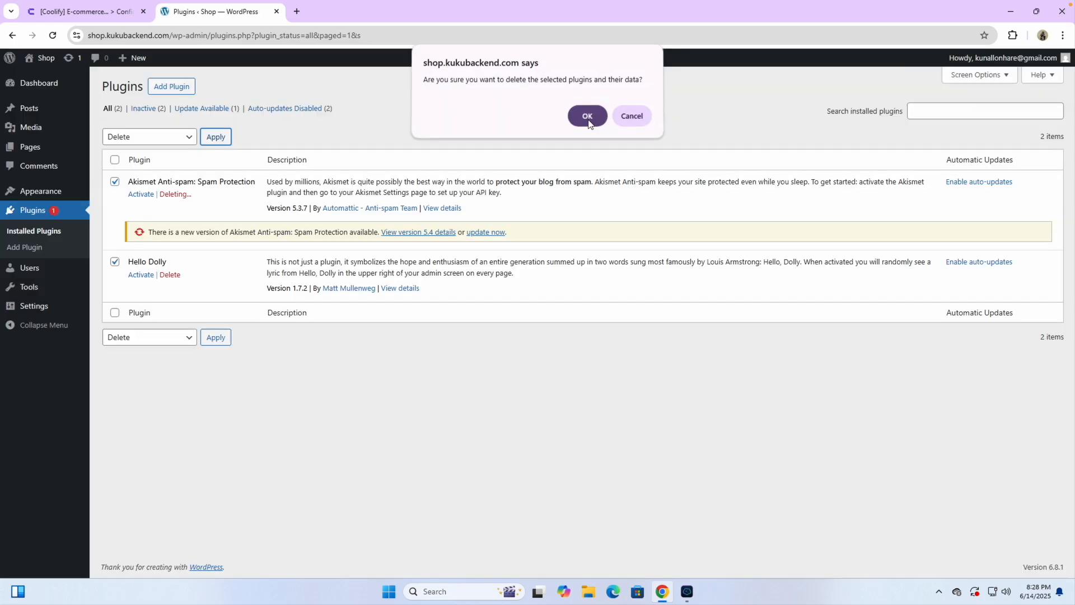
left_click(47, 84)
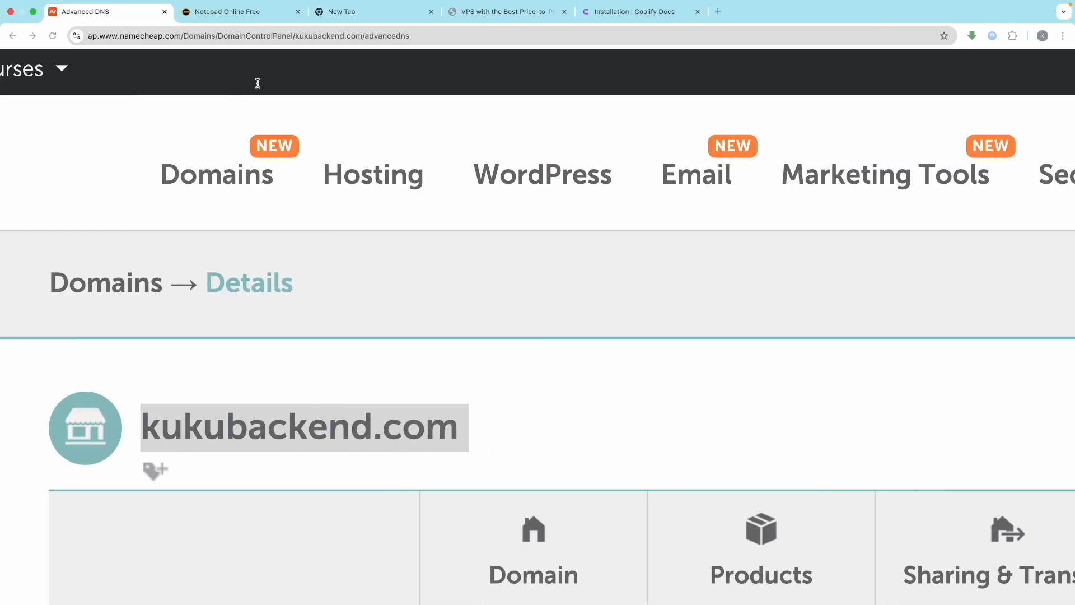
left_click(236, 103)
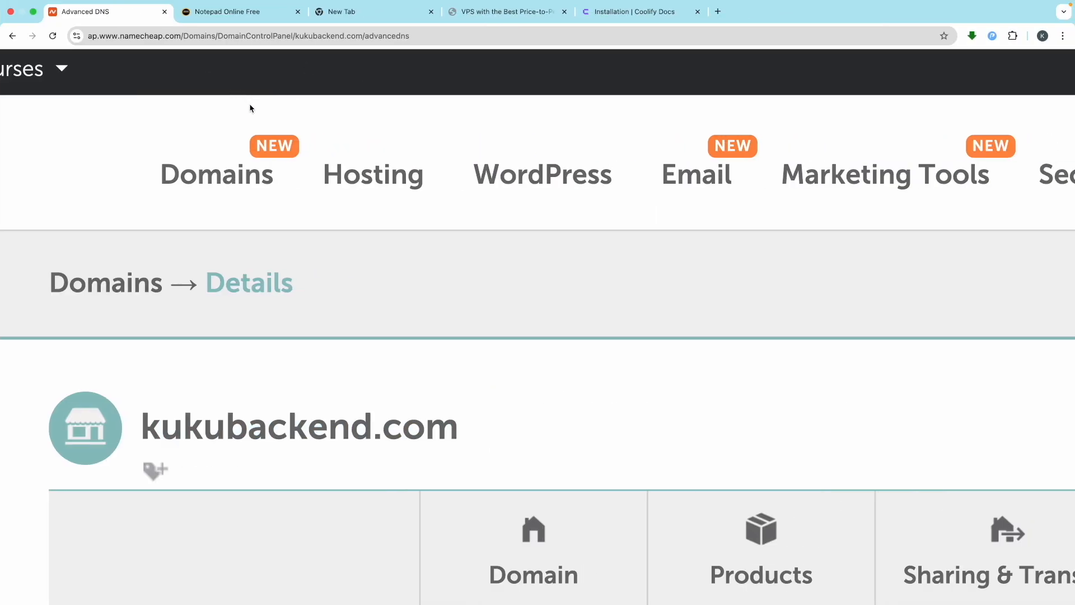
scroll(251, 109, "down", 5)
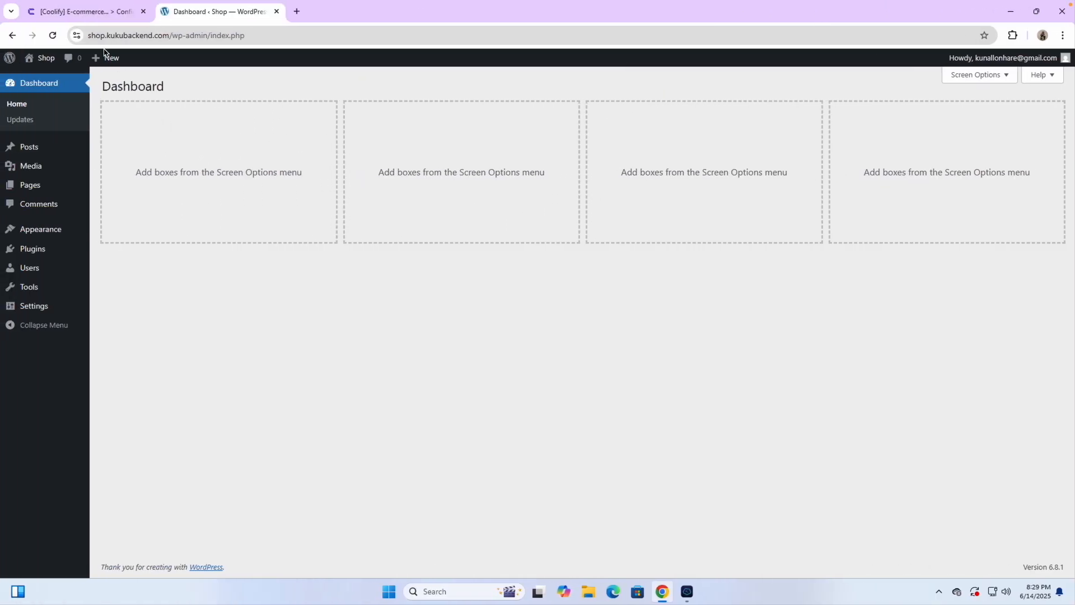
left_click(84, 11)
Step: In the Websites project, add a new resource by searching 'wordp' and picking Wordpress With Mariadb
left_click(42, 180)
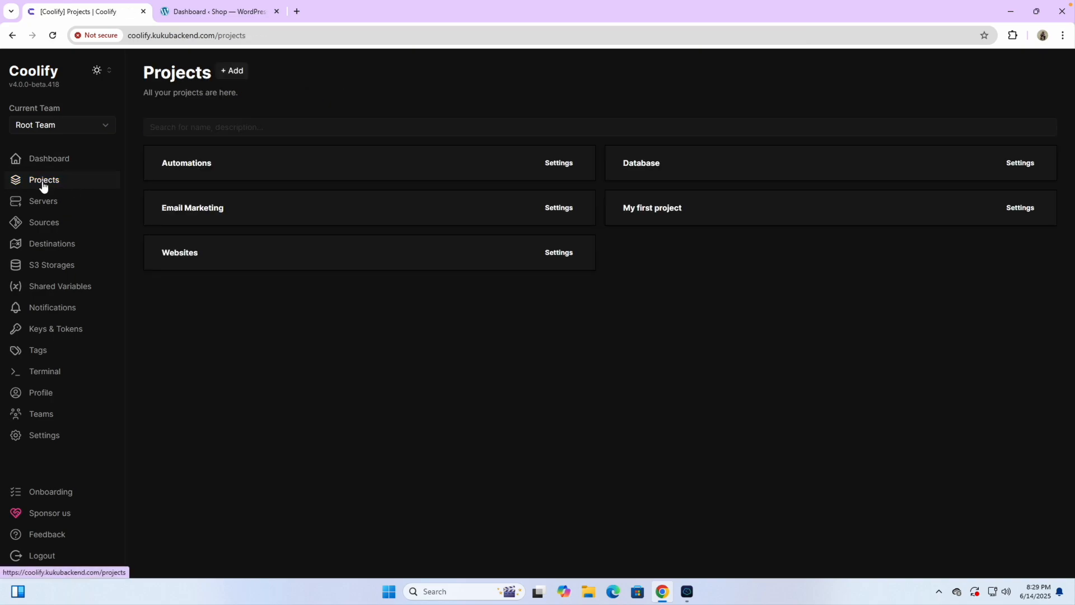
left_click(201, 258)
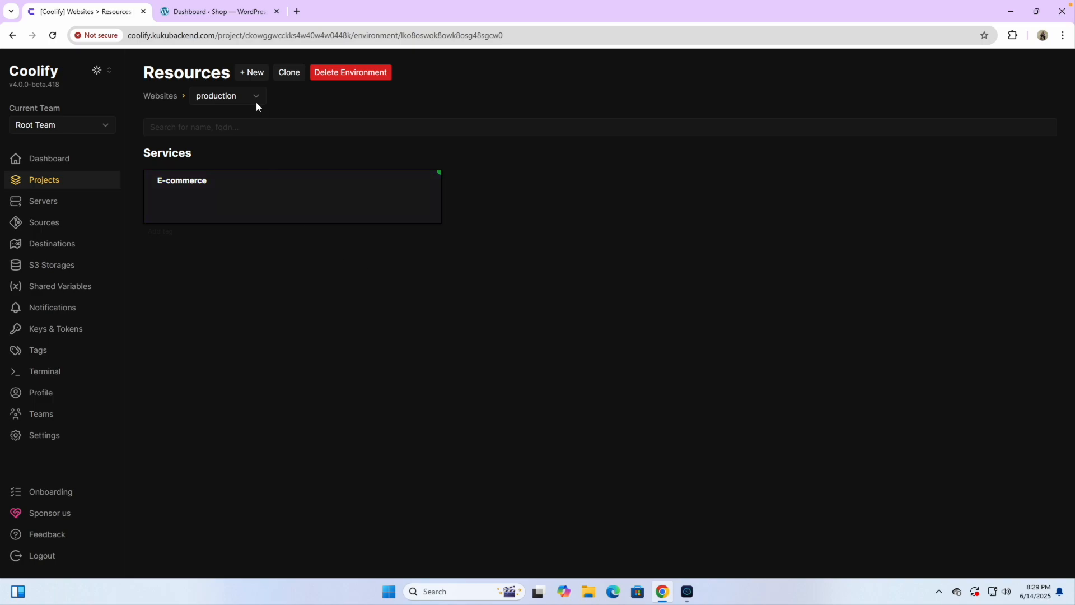
left_click(250, 73)
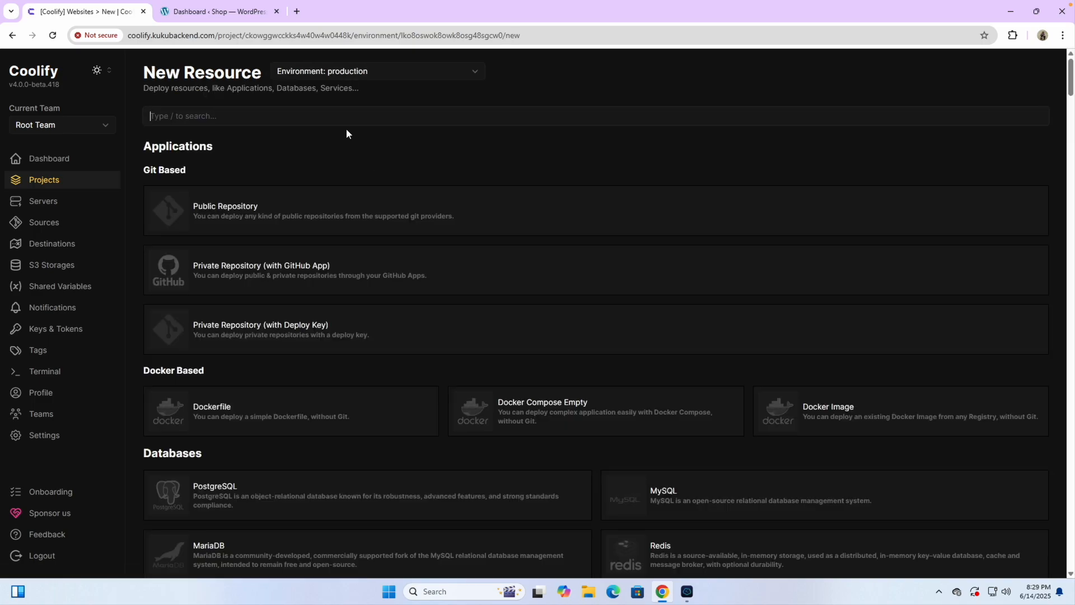
left_click(363, 123)
type("wordp")
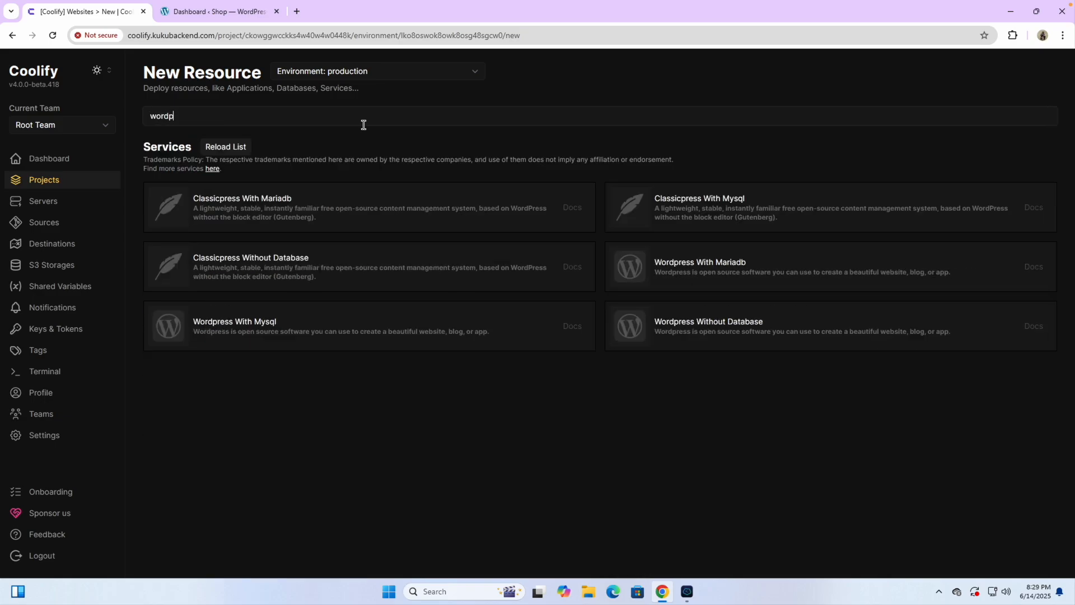
left_click(682, 271)
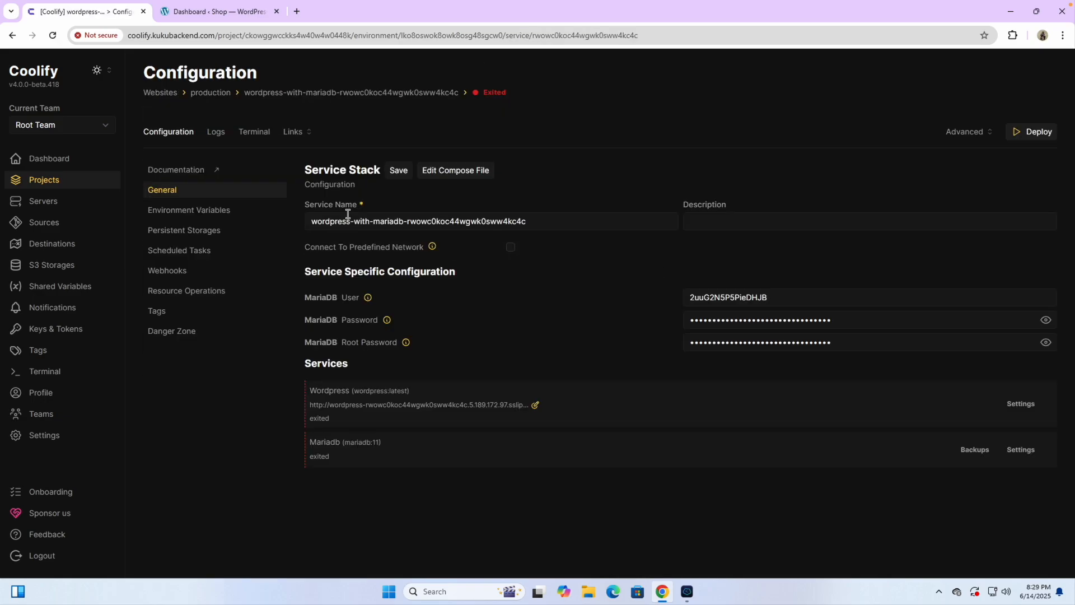
Step: Rename the service stack to Blog and save it
triple_click(346, 213)
type("Blog")
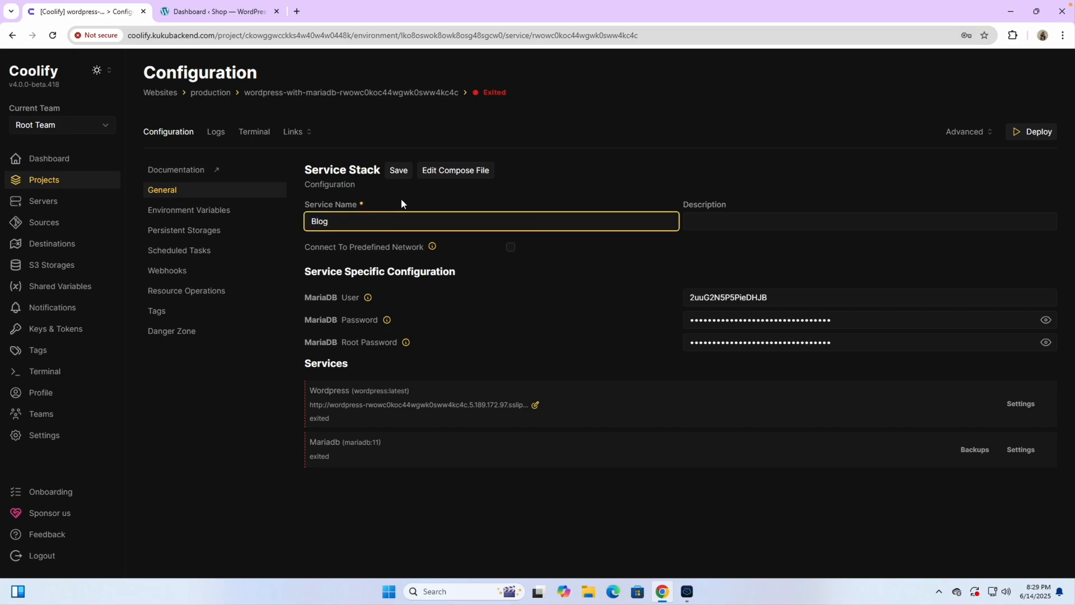
left_click(399, 170)
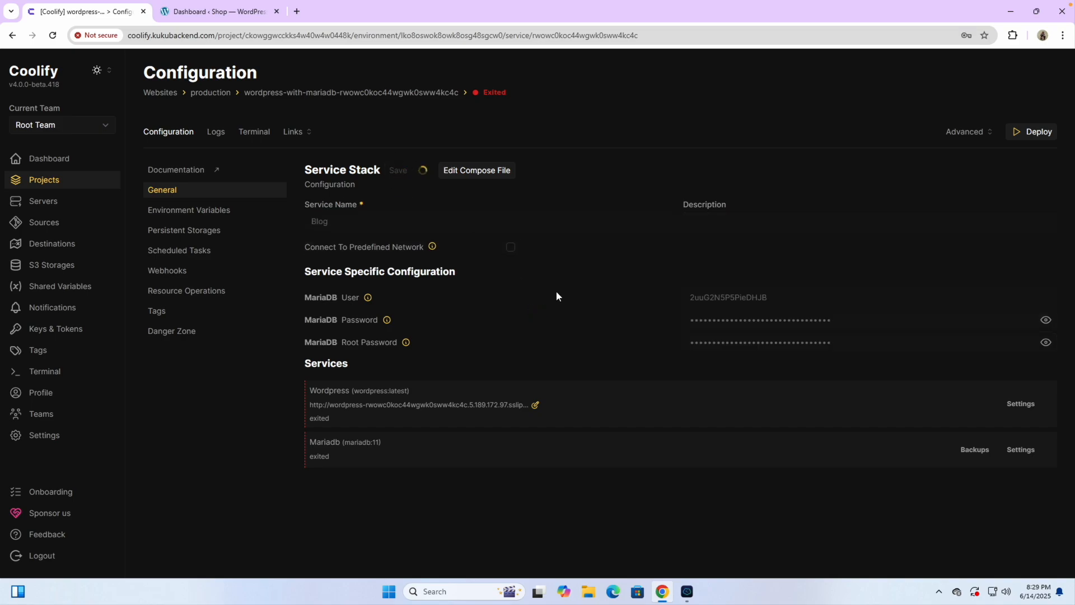
left_click(1027, 404)
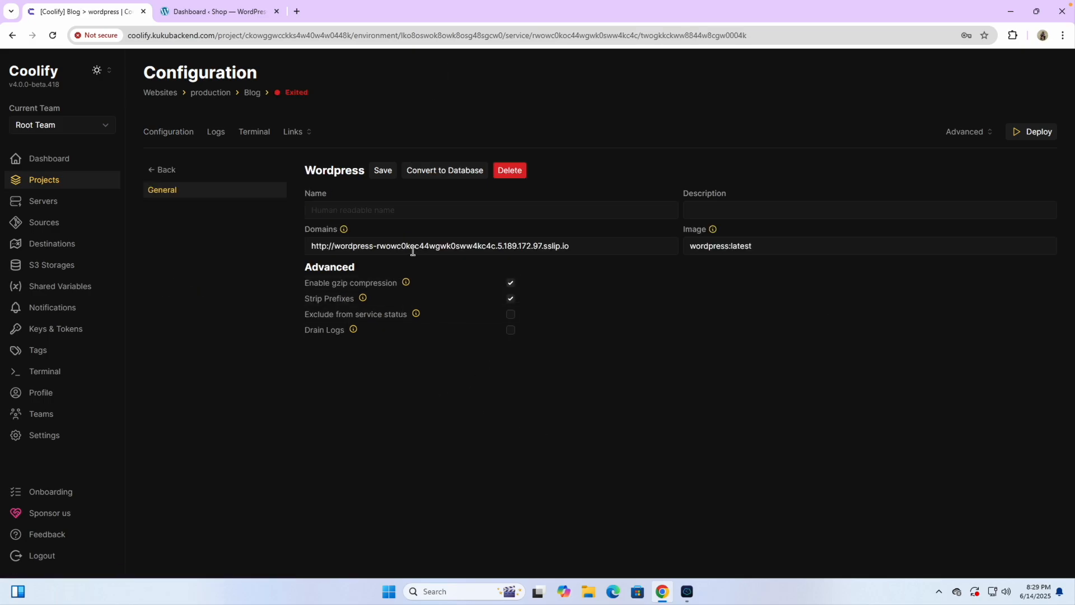
scroll(413, 251, "up", 5)
left_click_drag(800, 241, 220, 247)
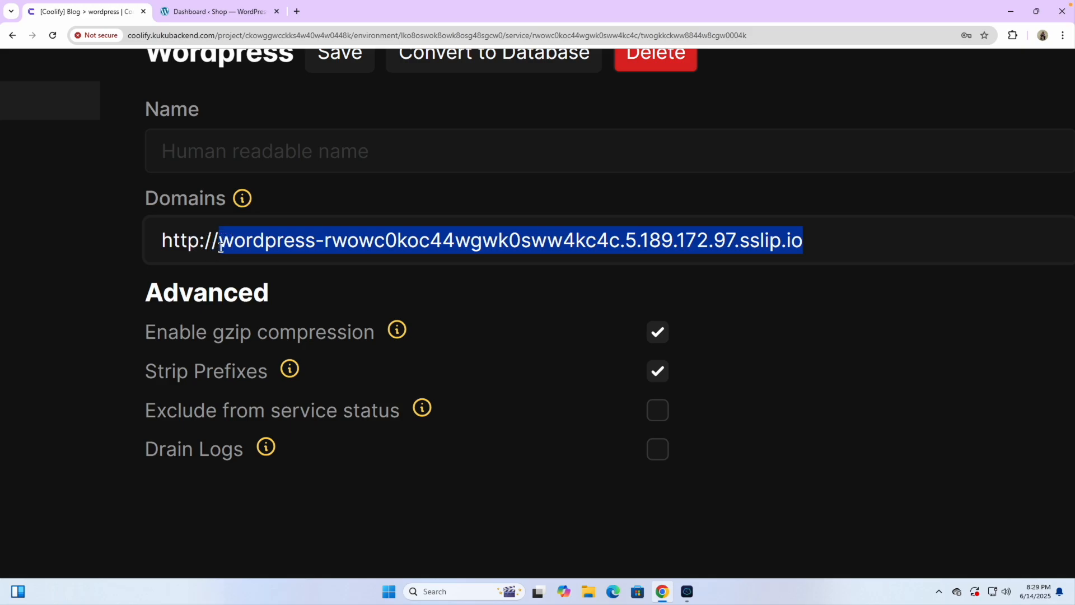
key("BackSpace")
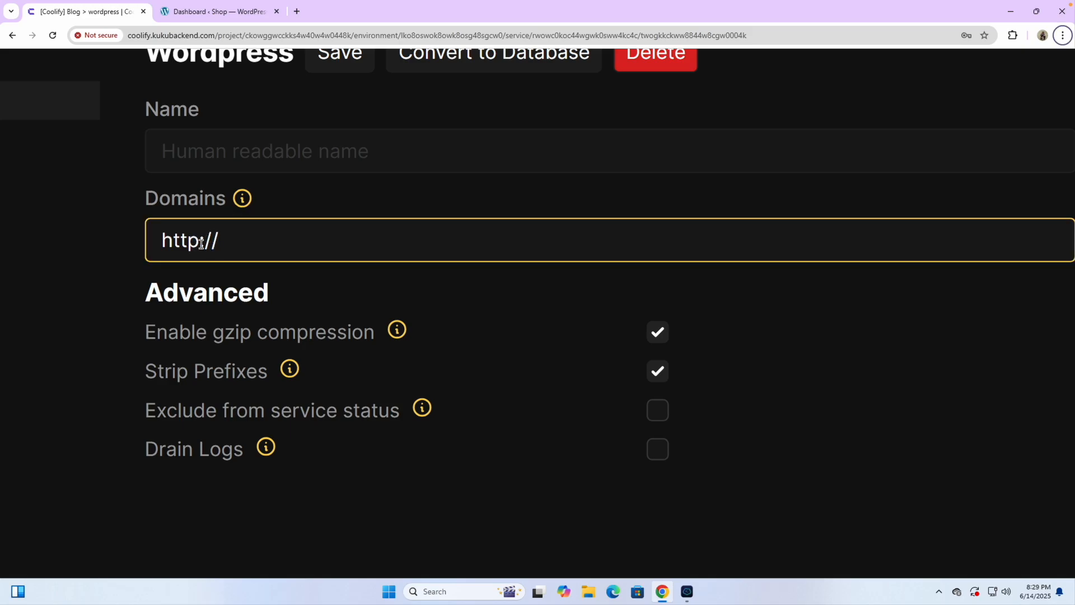
left_click(199, 243)
type("s")
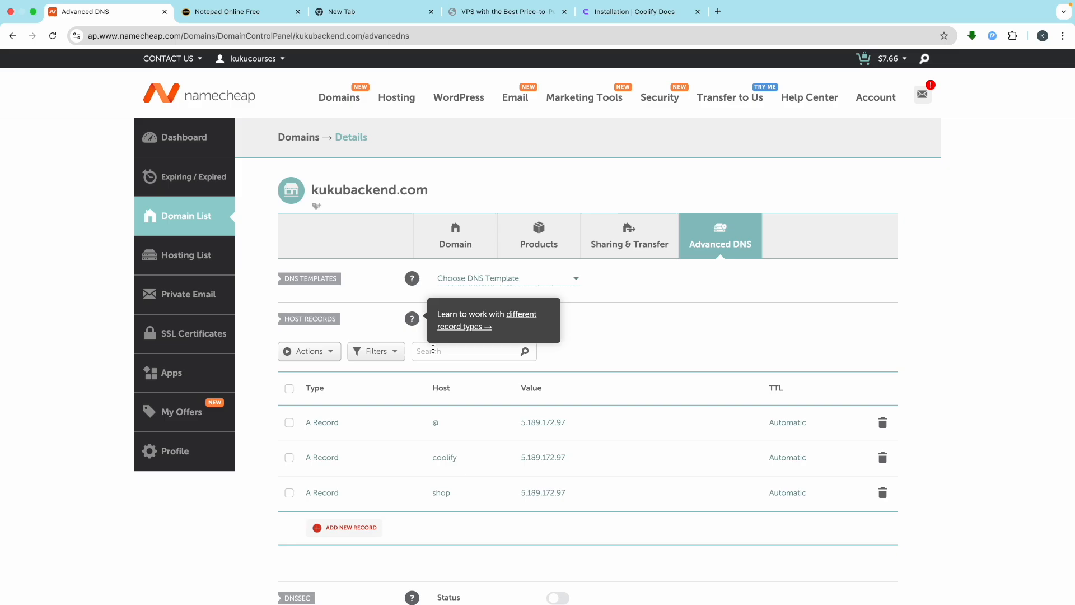
scroll(348, 338, "down", 4)
Step: Add and save a Namecheap A record with host blog pointing to IP 5.189.172.97
left_click(352, 317)
left_click(337, 224)
left_click(439, 208)
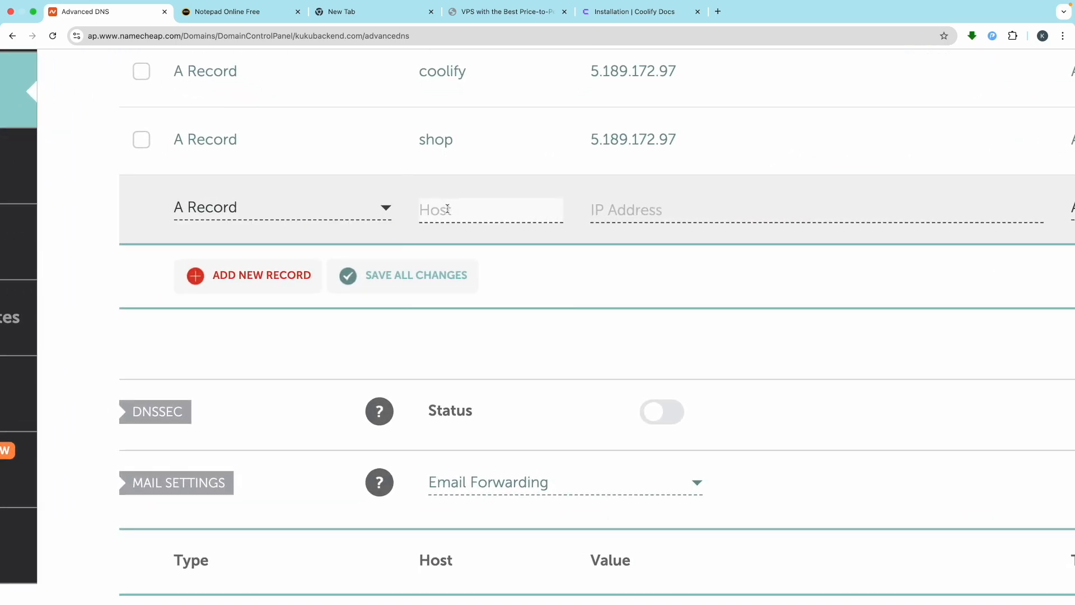
type("blog")
left_click(657, 204)
left_click(688, 242)
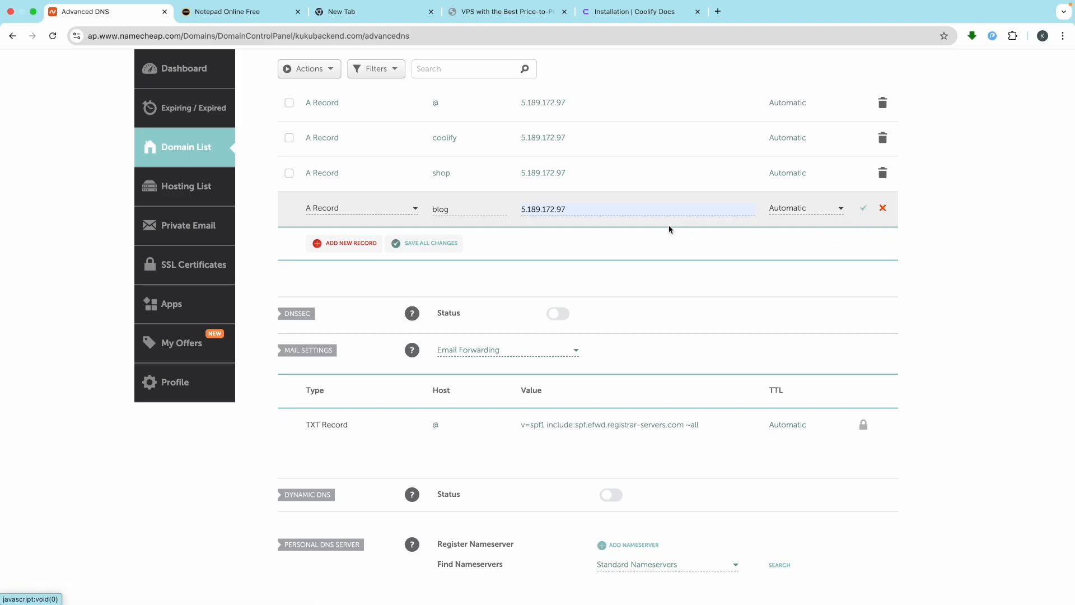
scroll(558, 242, "up", 3)
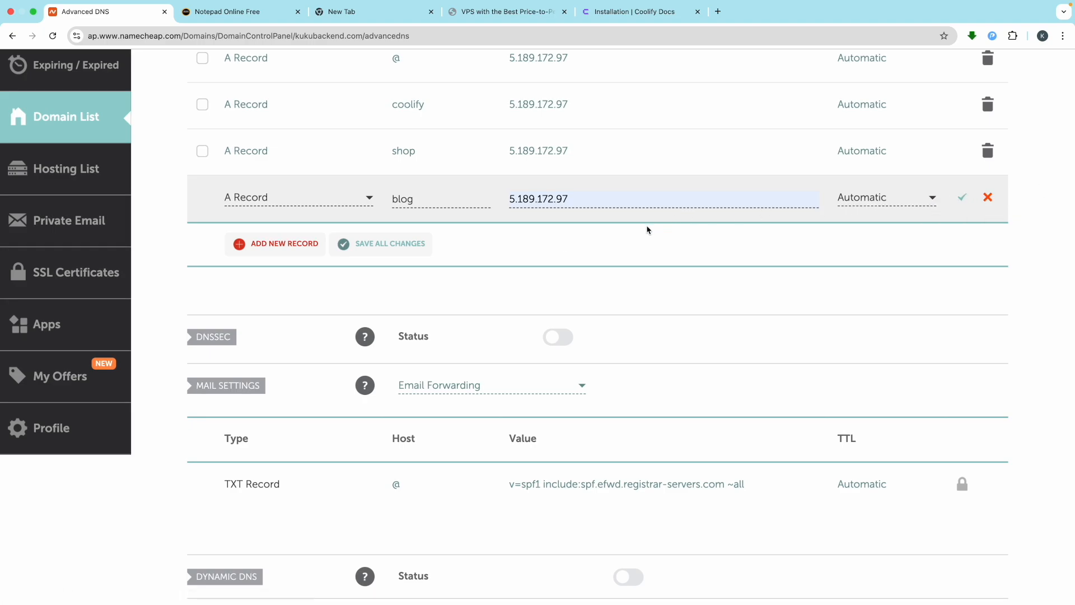
scroll(565, 237, "down", 3)
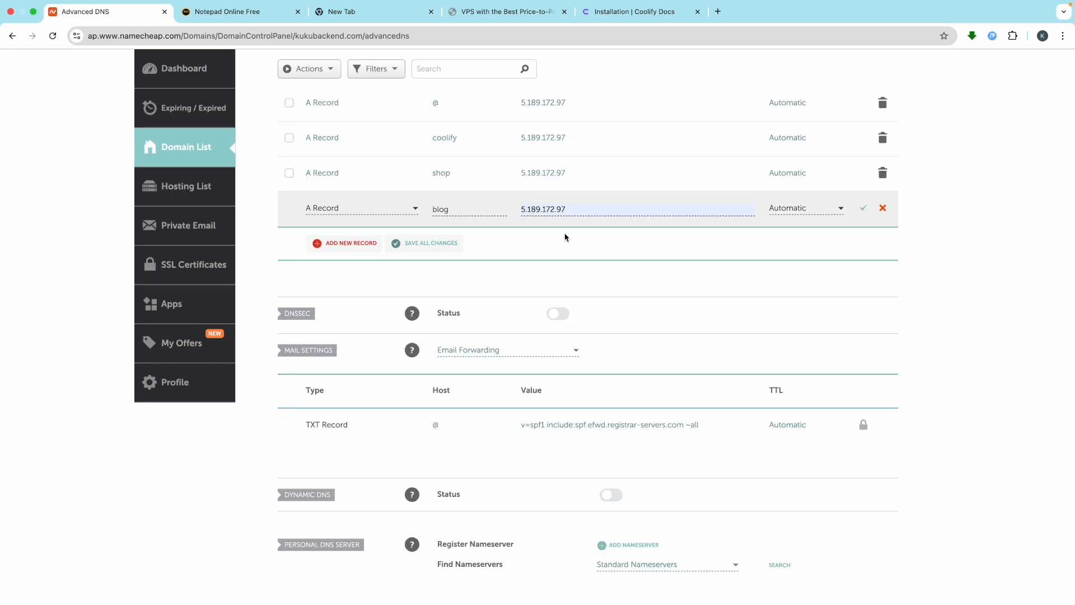
left_click(863, 209)
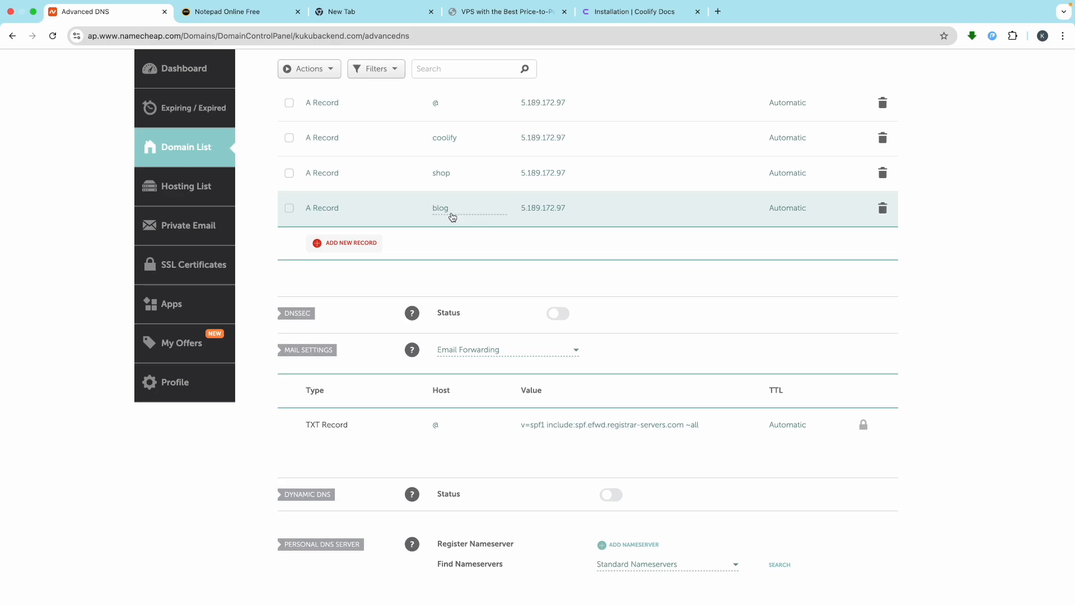
scroll(452, 218, "up", 5)
scroll(583, 221, "down", 5)
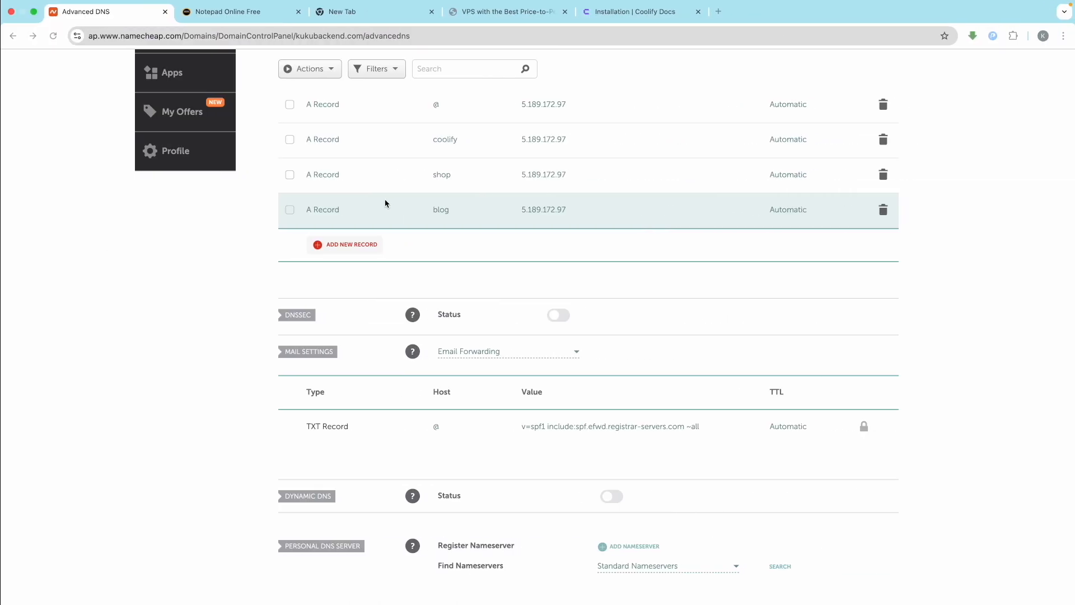
scroll(384, 197, "up", 10)
scroll(392, 196, "down", 1)
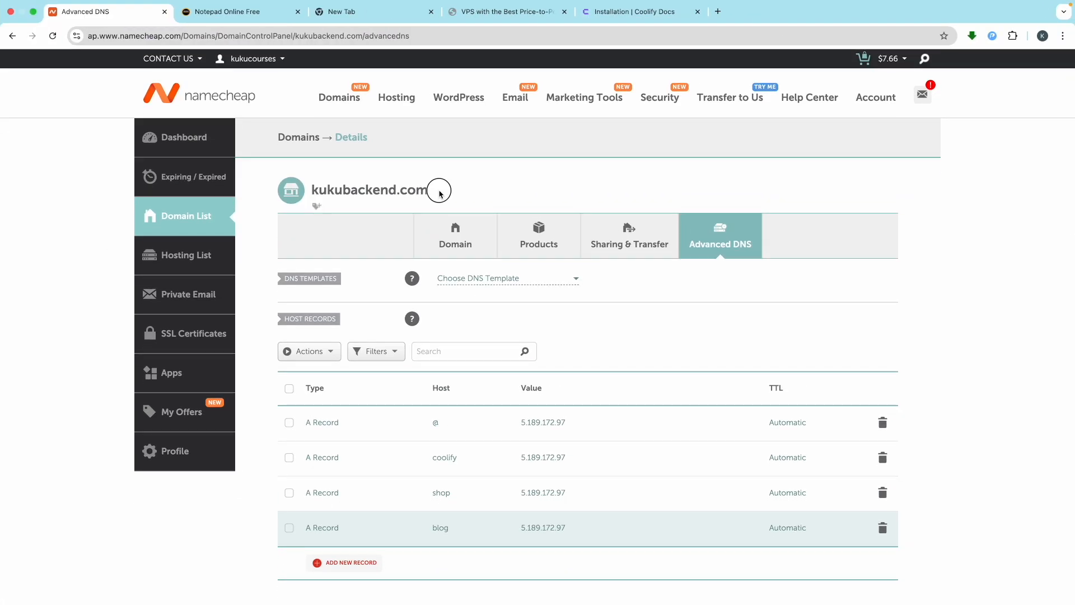
left_click_drag(439, 189, 285, 190)
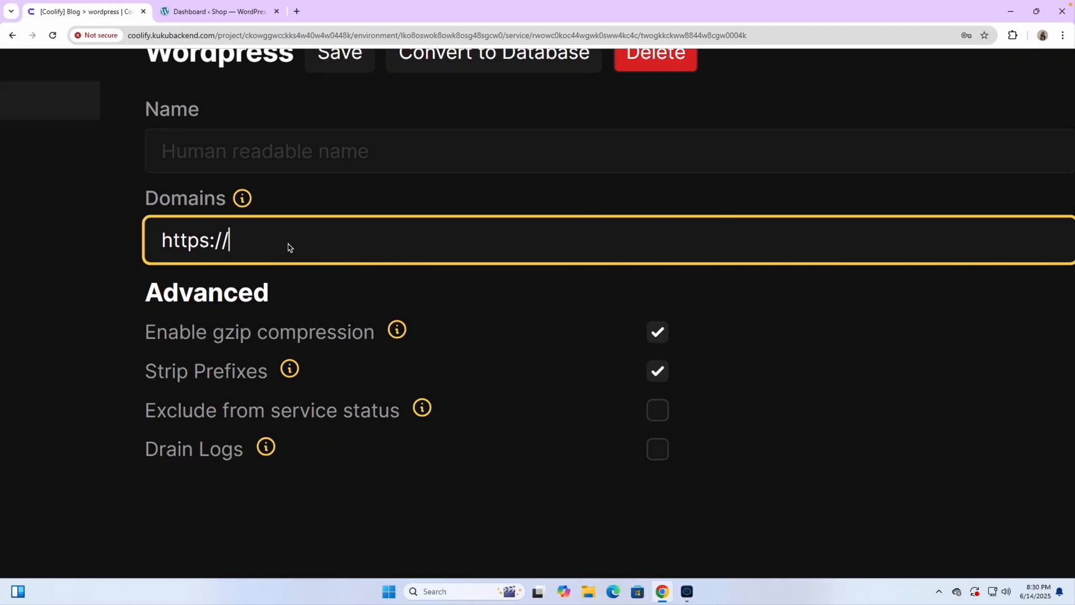
type("kukubackend.com")
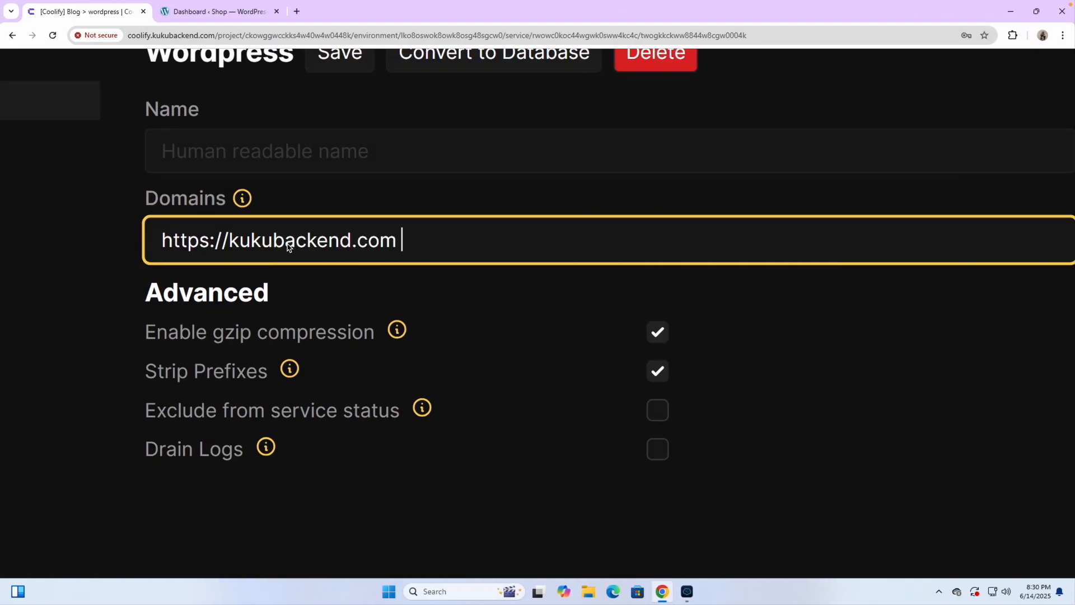
left_click(231, 239)
type("blog")
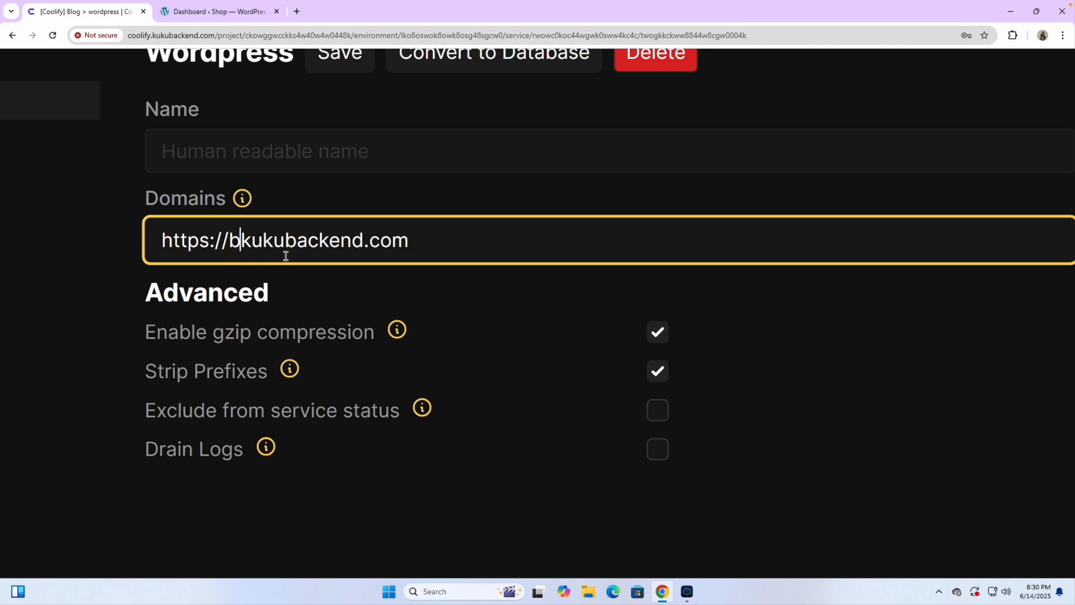
type(".")
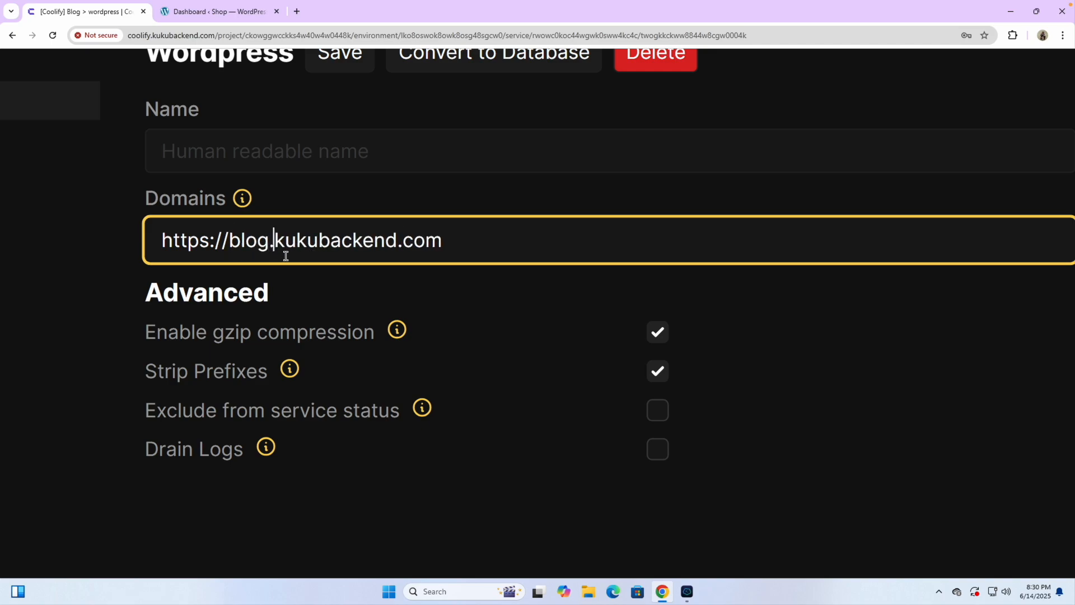
scroll(394, 247, "down", 5)
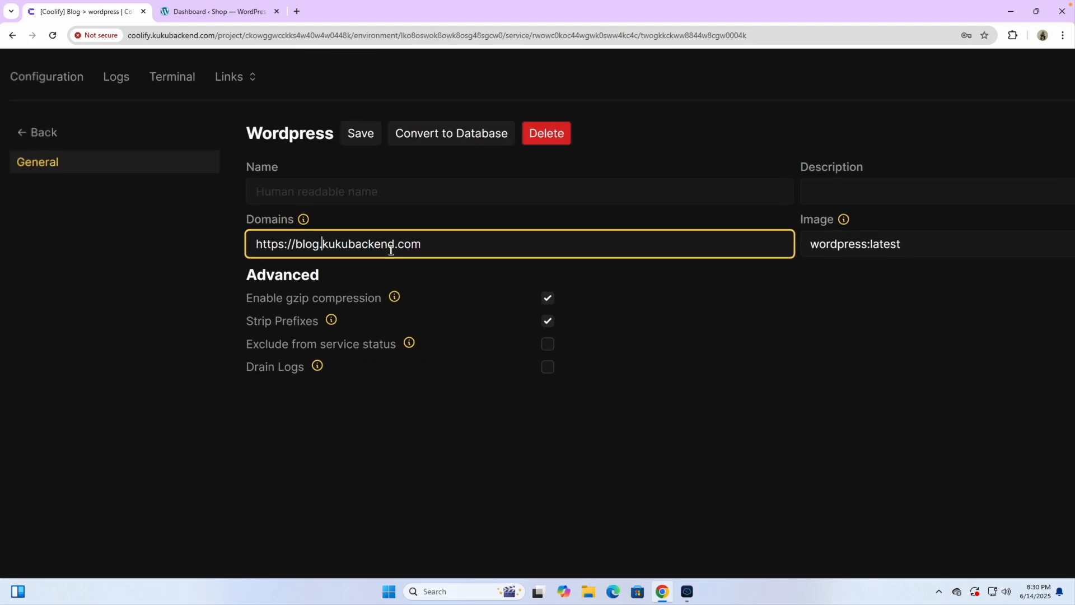
scroll(391, 250, "down", 1)
right_click(391, 249)
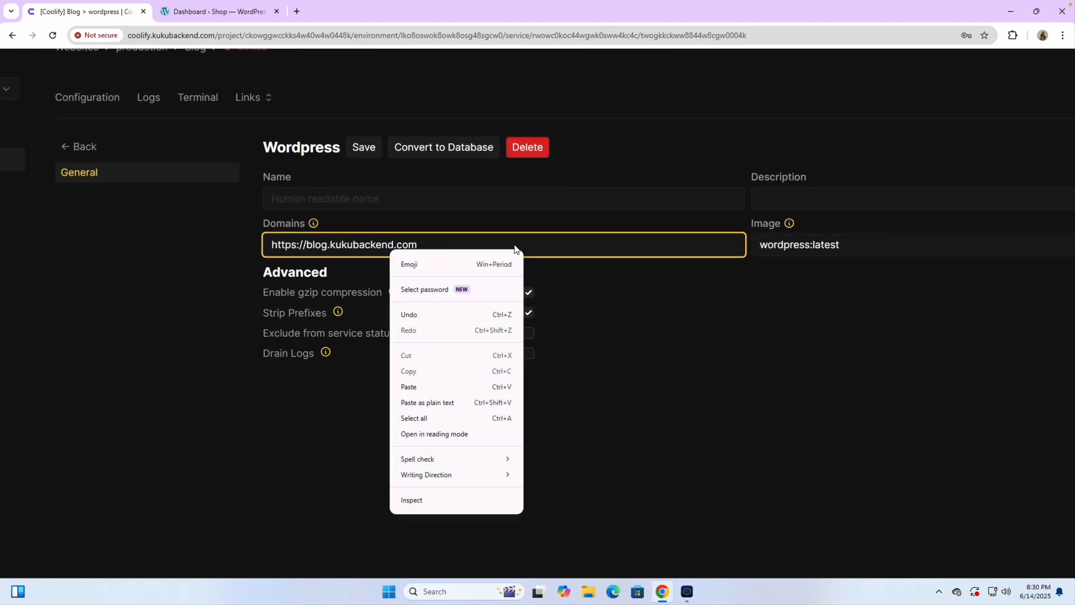
left_click(532, 243)
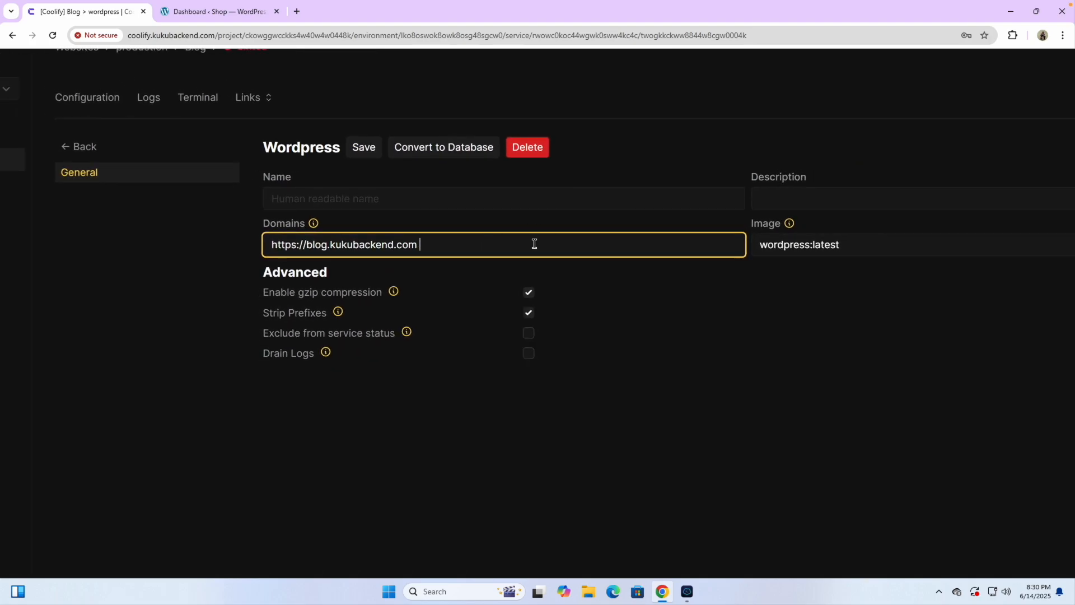
Step: Open kukucourses.com in a new browser tab and select its web address
left_click(212, 15)
double_click(140, 36)
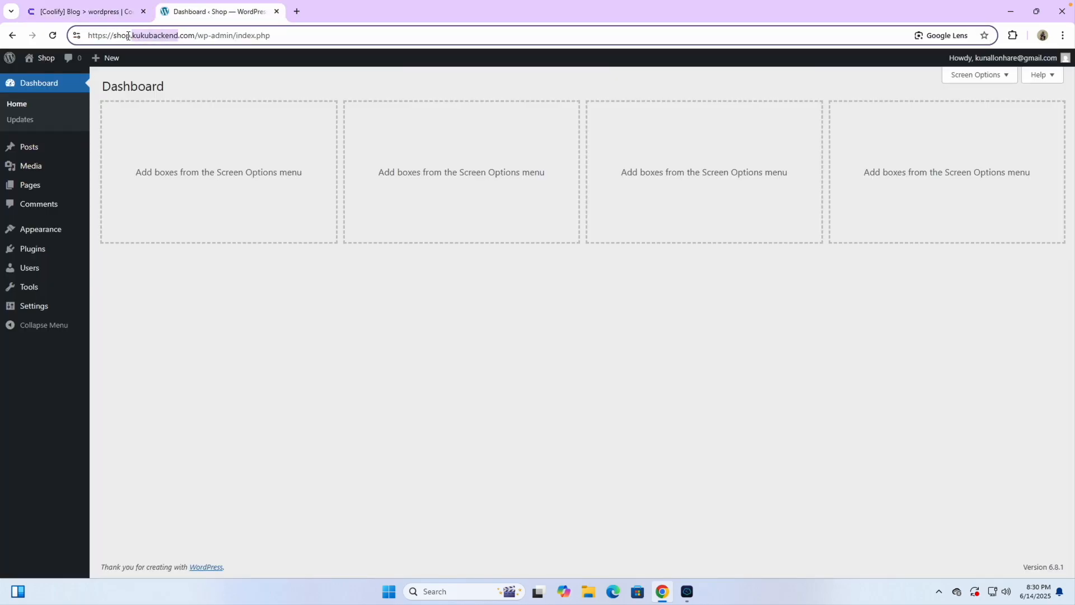
left_click(298, 11)
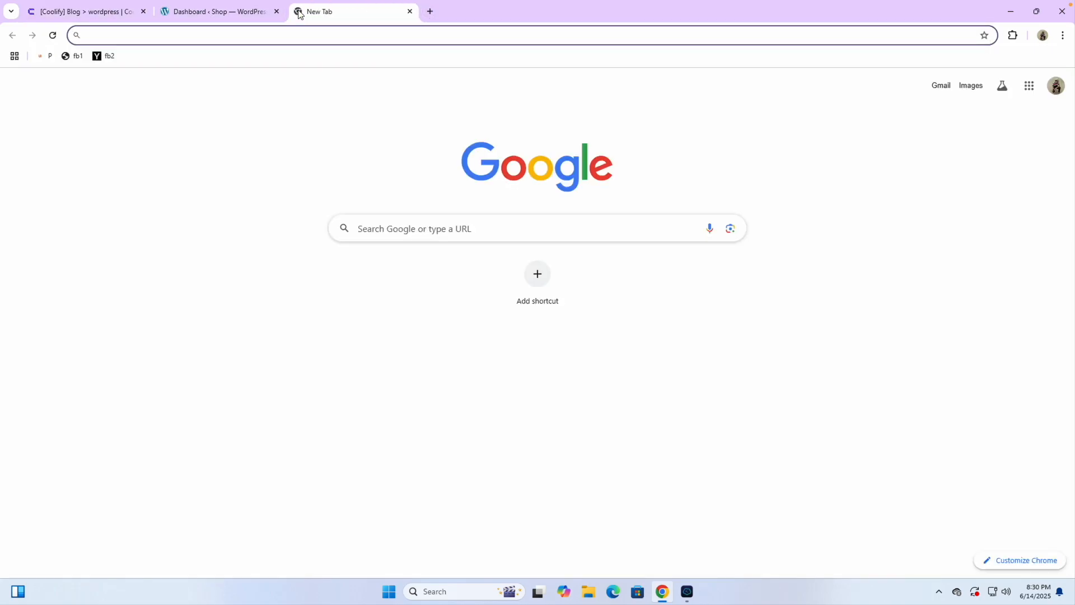
type("ku")
key("Return")
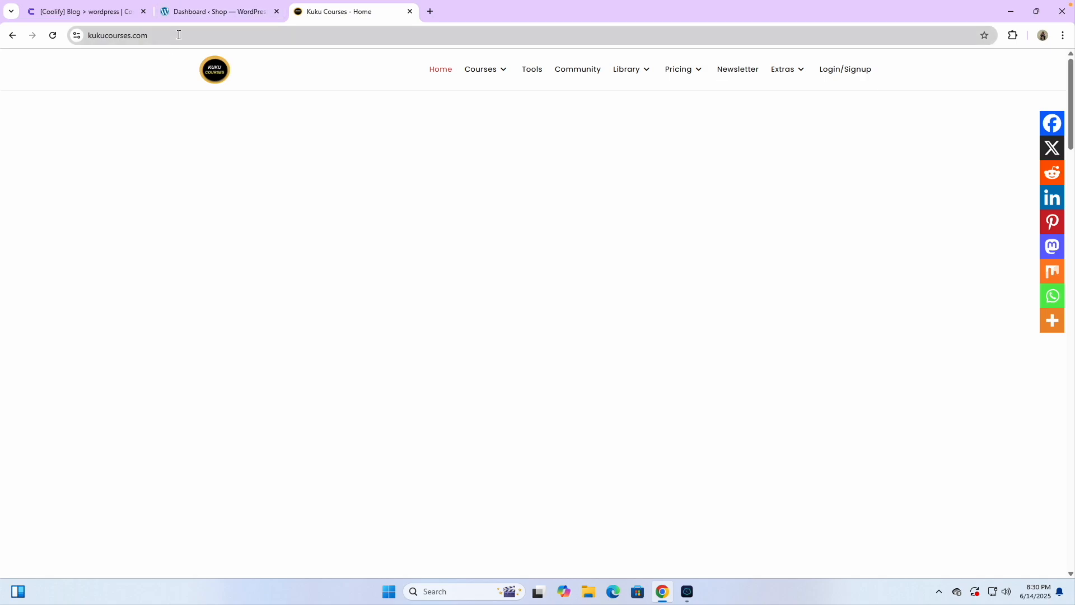
double_click(179, 35)
left_click_drag(171, 35, 111, 37)
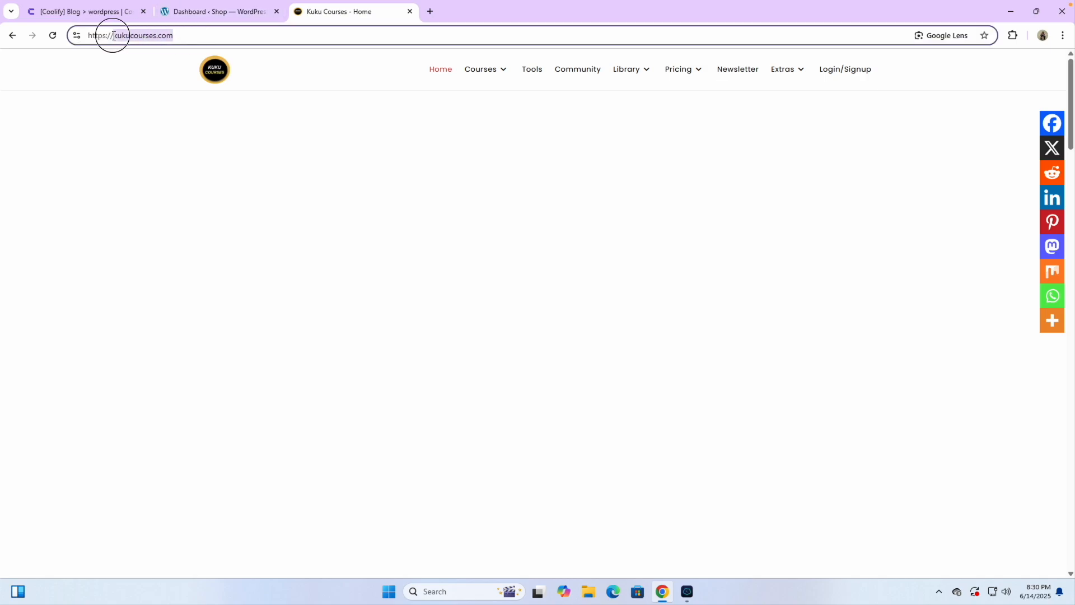
left_click(80, 13)
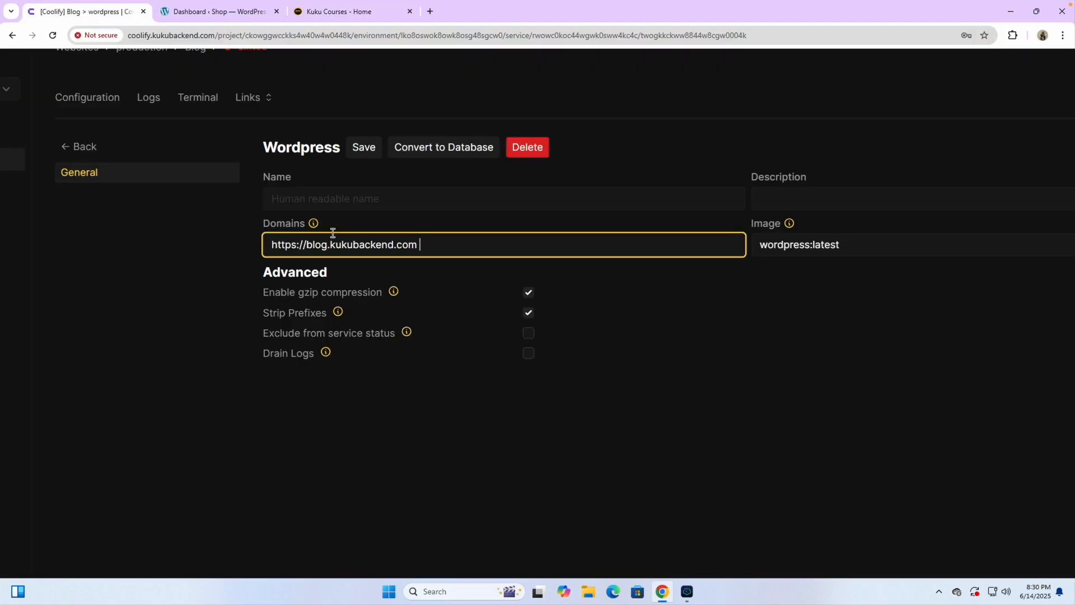
key("BackSpace")
key("BackSpace")
key("BackSpace")
key("BackSpace")
key("BackSpace")
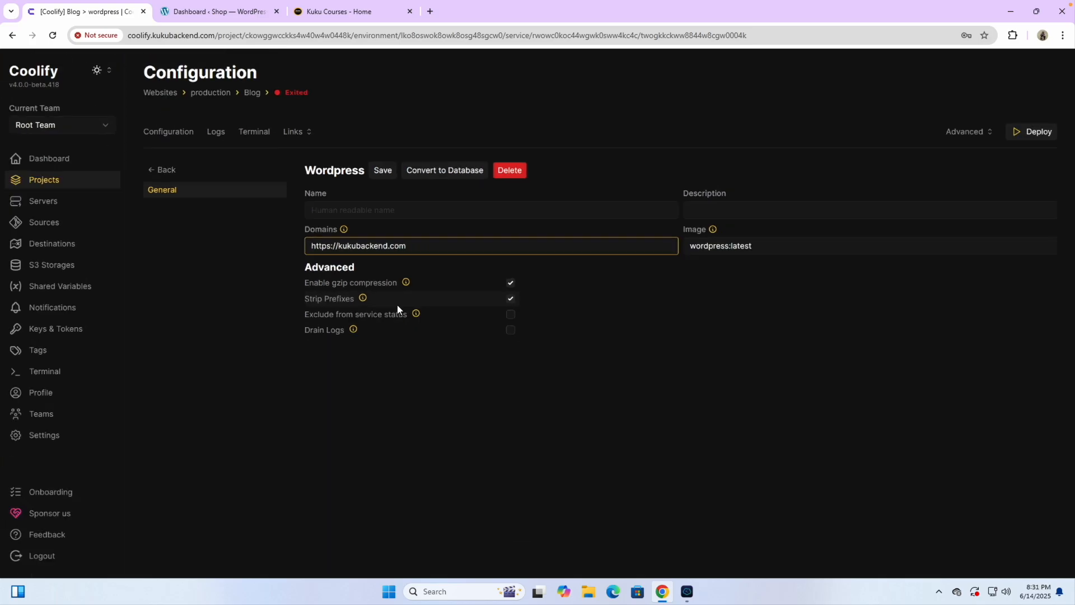
left_click(381, 172)
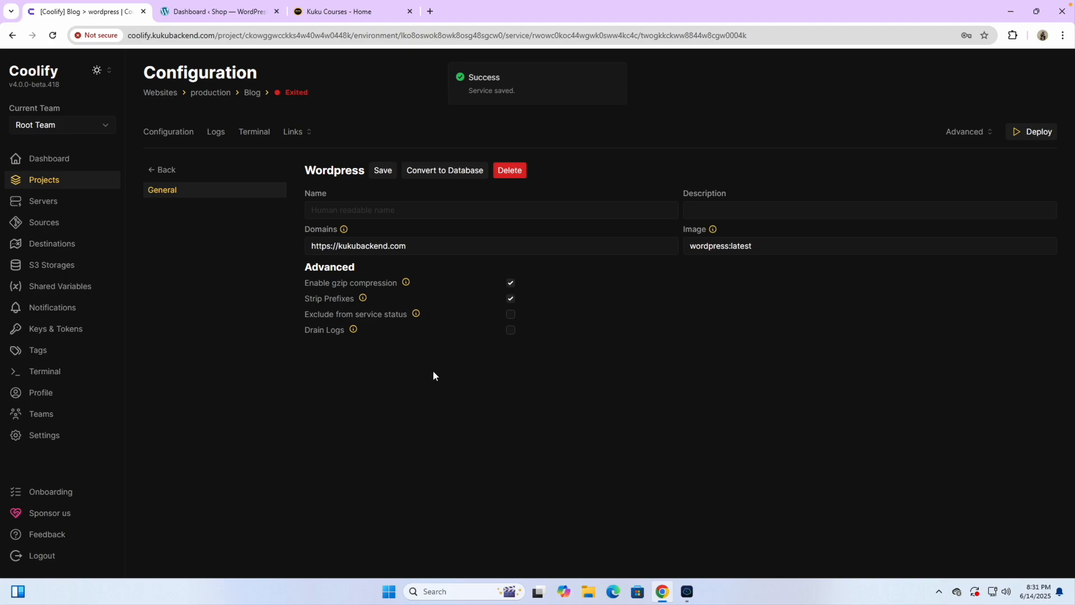
Step: Return to the Blog service stack configuration and deploy the stack
left_click(173, 135)
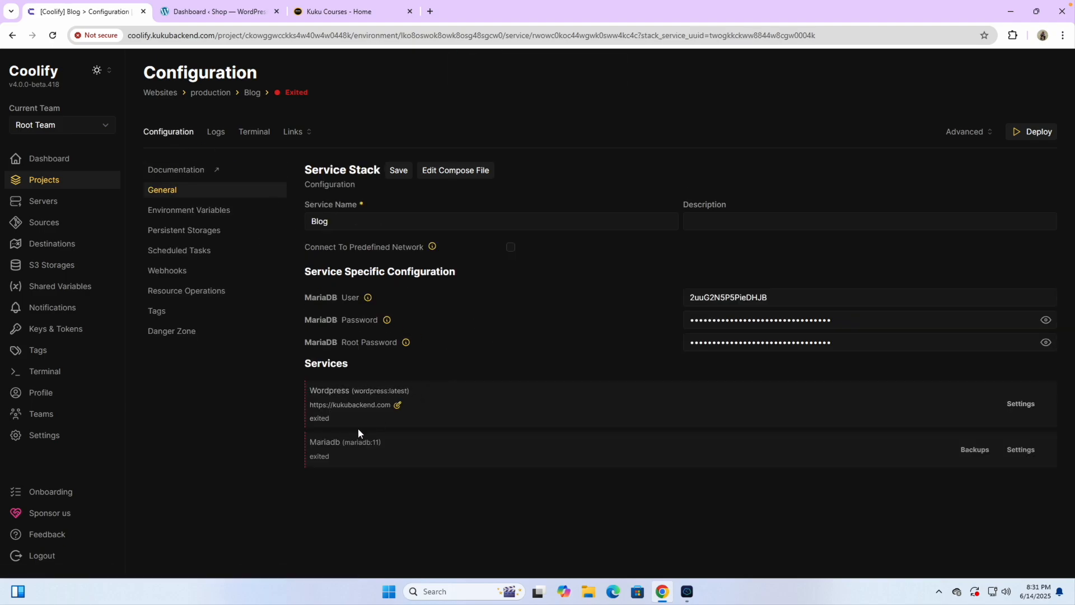
scroll(358, 429, "up", 5)
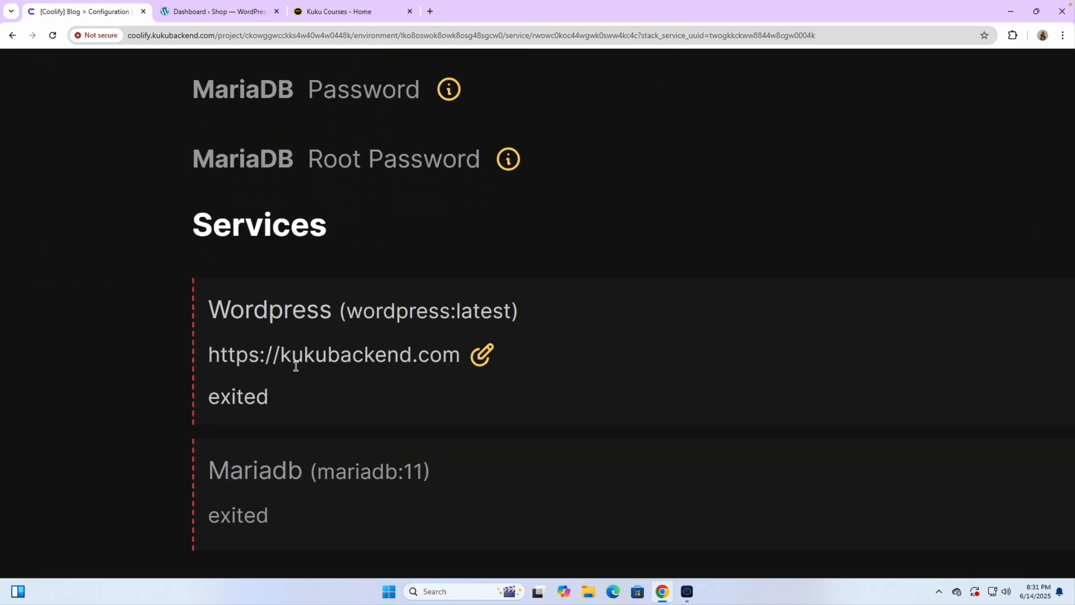
scroll(468, 372, "down", 5)
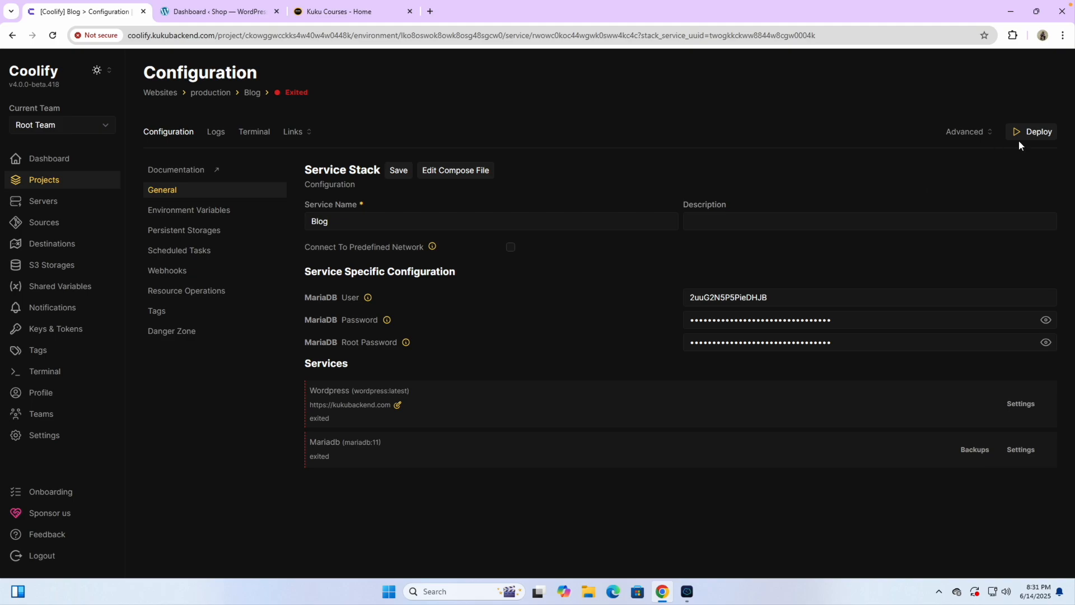
left_click(1037, 133)
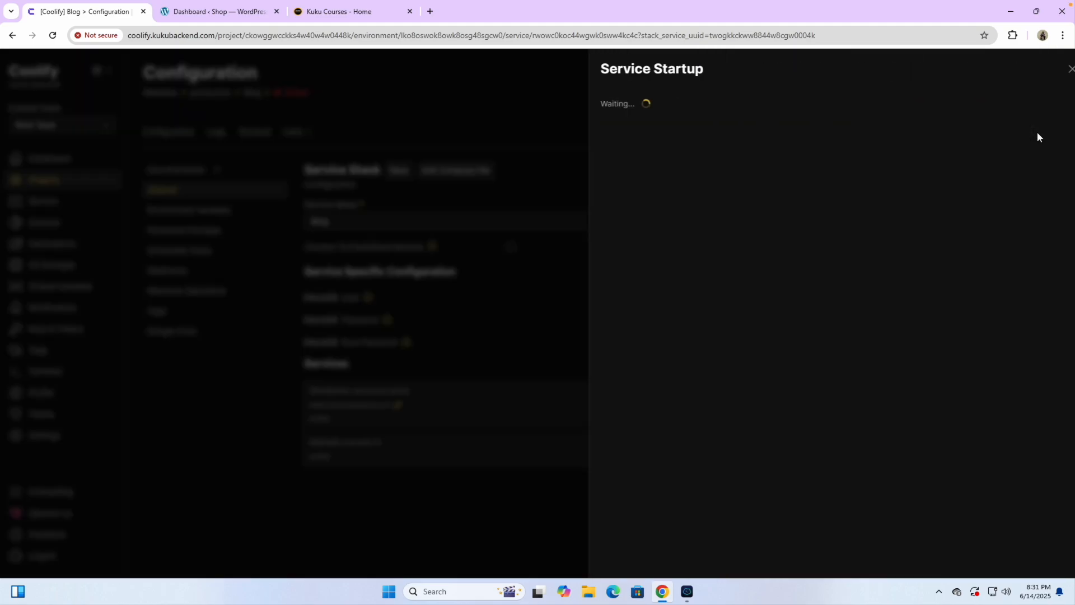
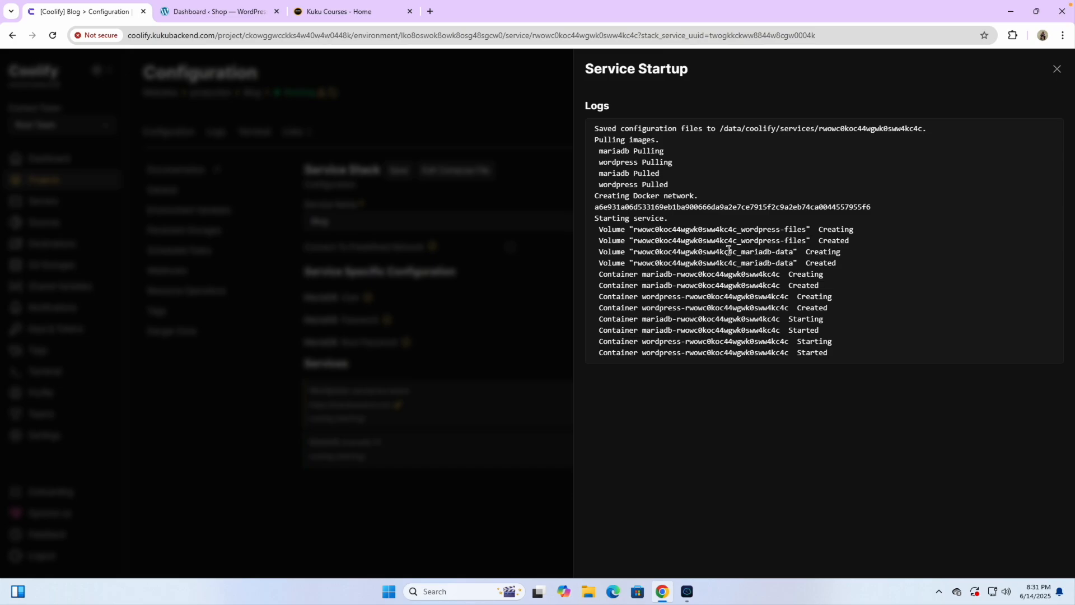
Step: Close the Service Startup log, refresh the status and reload Configuration to show WordPress and MariaDB healthy
left_click(1058, 68)
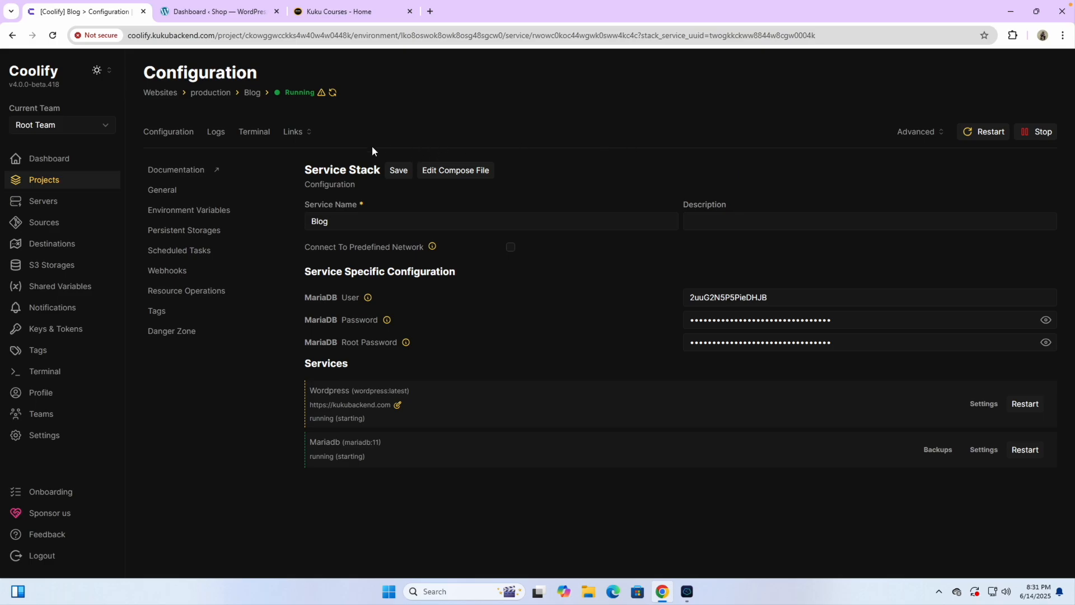
left_click(333, 93)
left_click(53, 36)
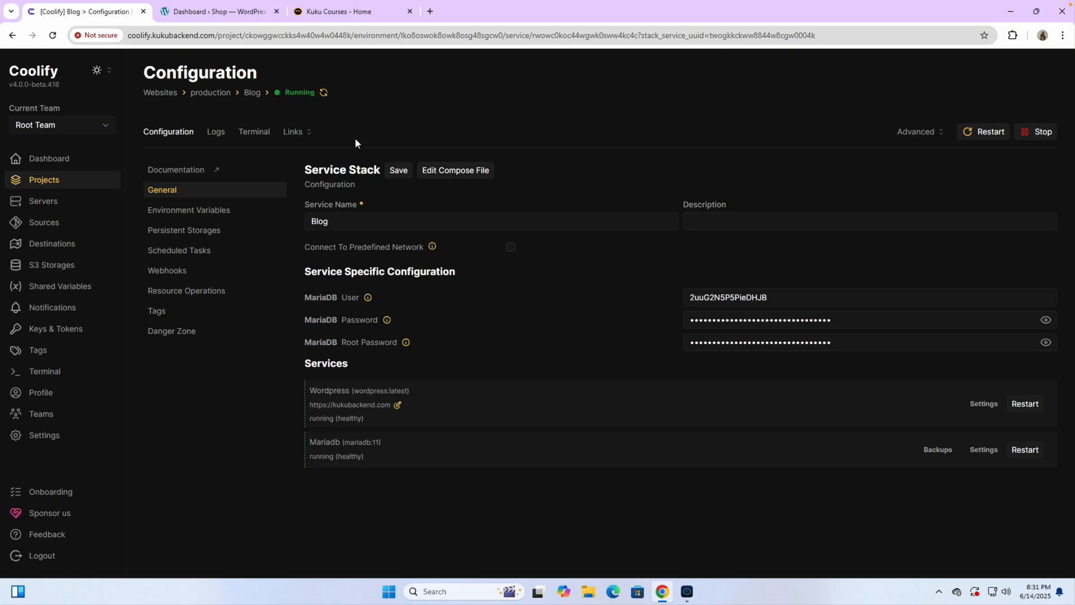
left_click(296, 134)
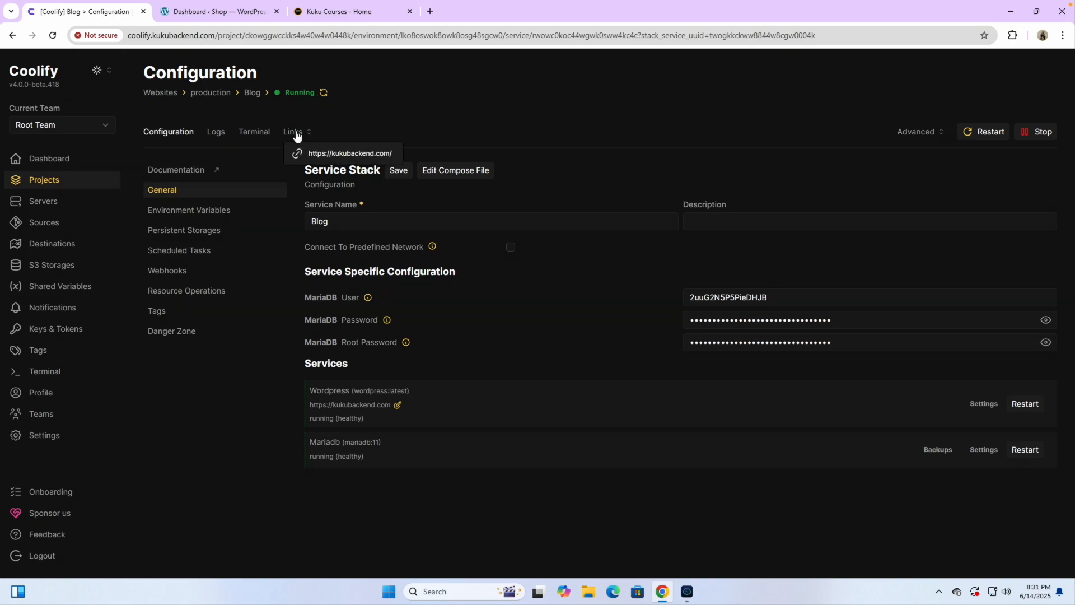
left_click(342, 154)
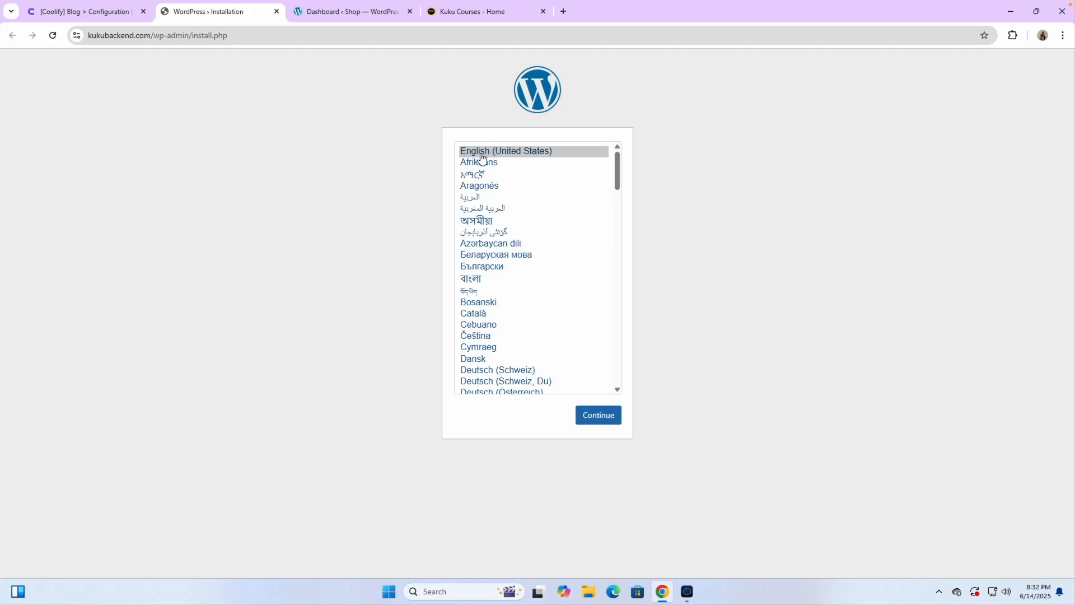
left_click(276, 12)
left_click(276, 11)
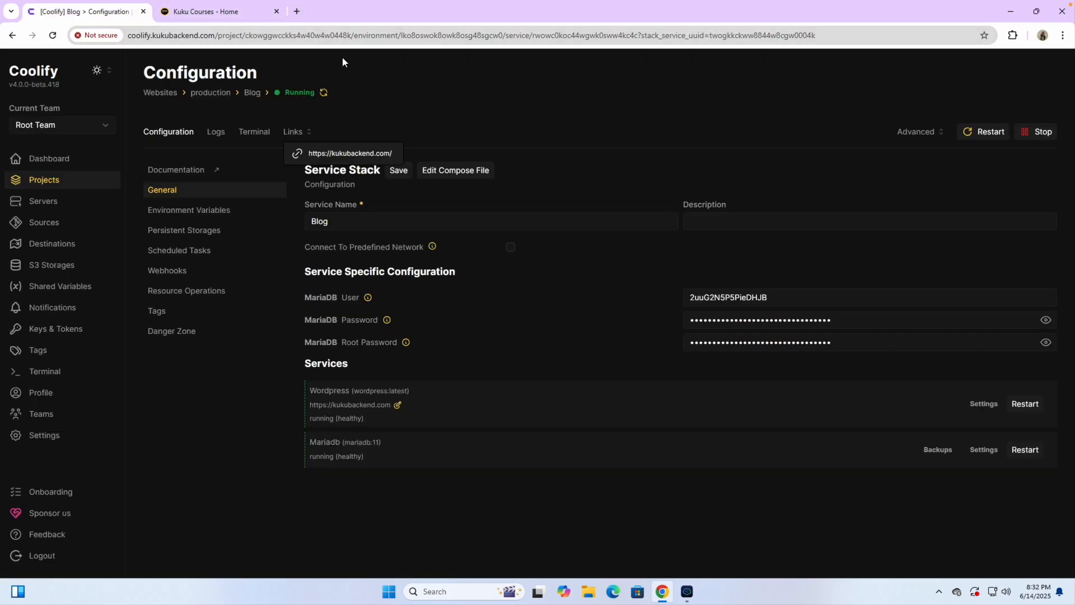
left_click(369, 76)
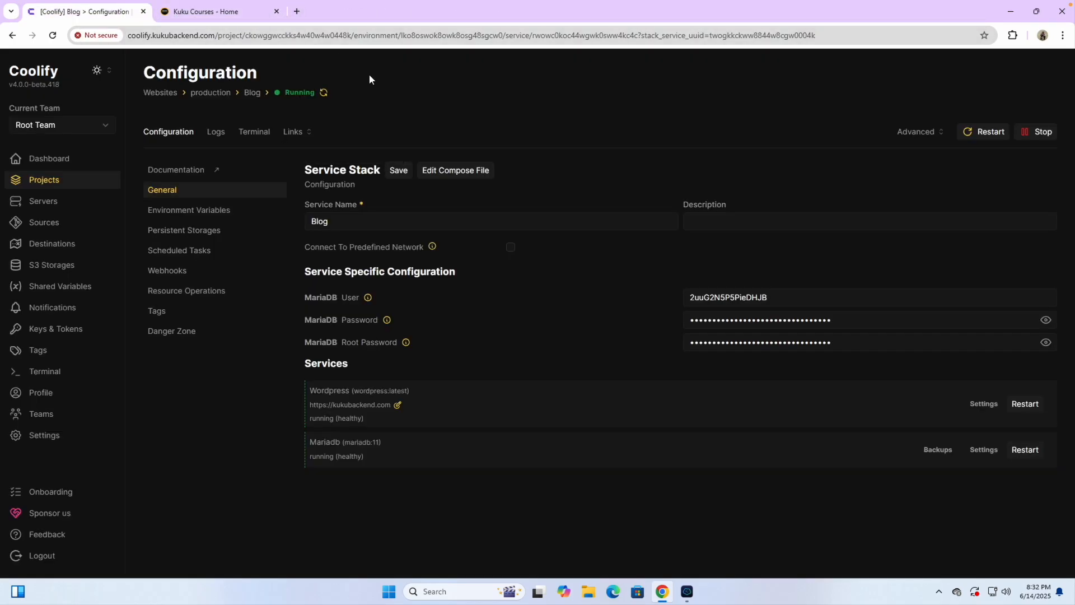
left_click(294, 131)
Step: Reopen the blog site in a new tab, then Google 'kuku courses' and open the Kuku Courses Home result
left_click(318, 155)
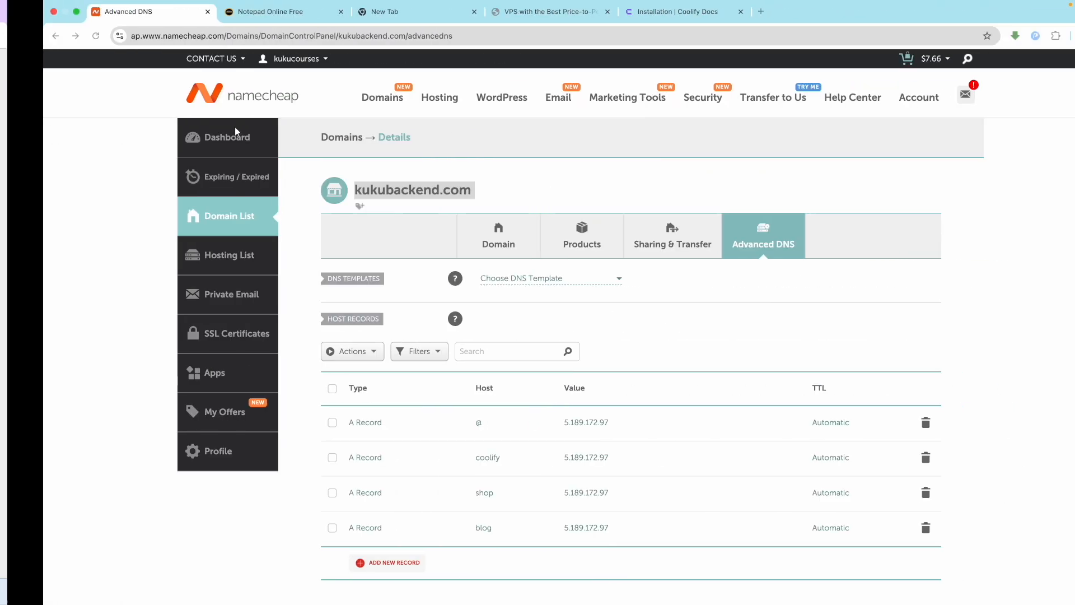
left_click(718, 11)
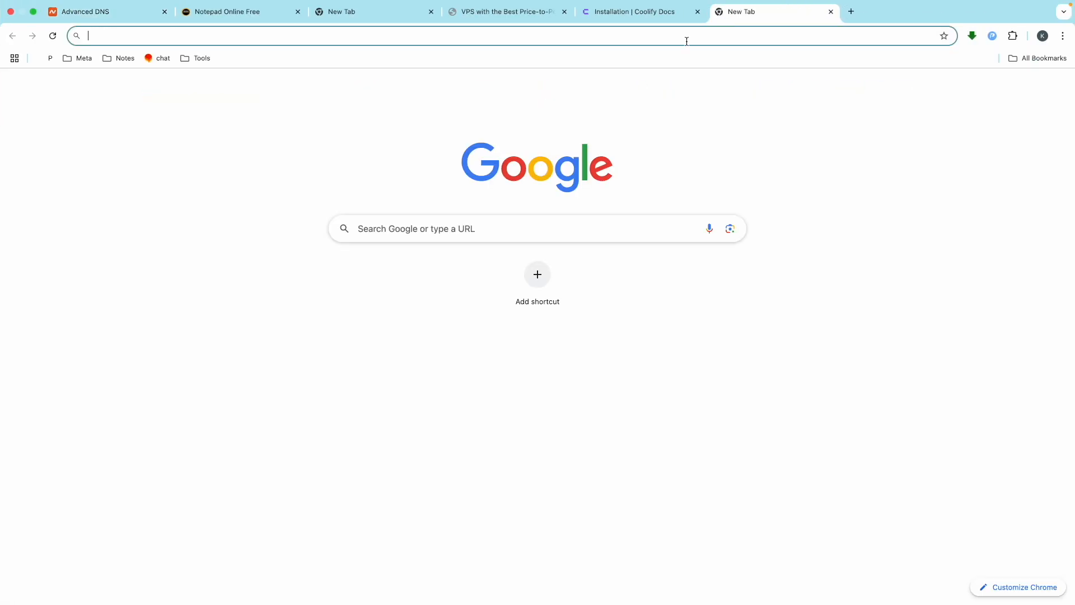
type("kuku courses")
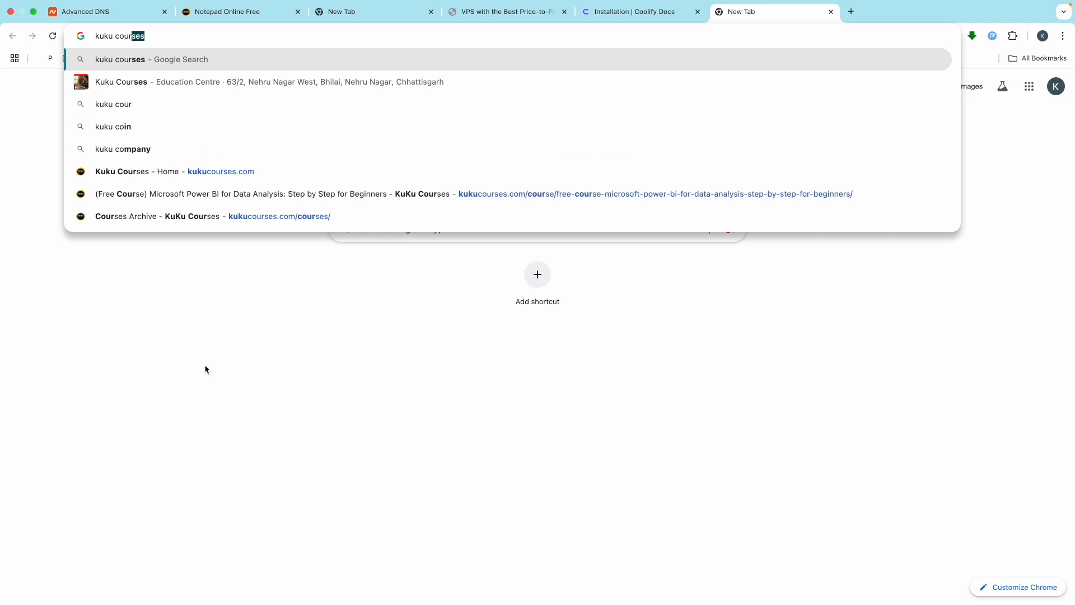
key("Return")
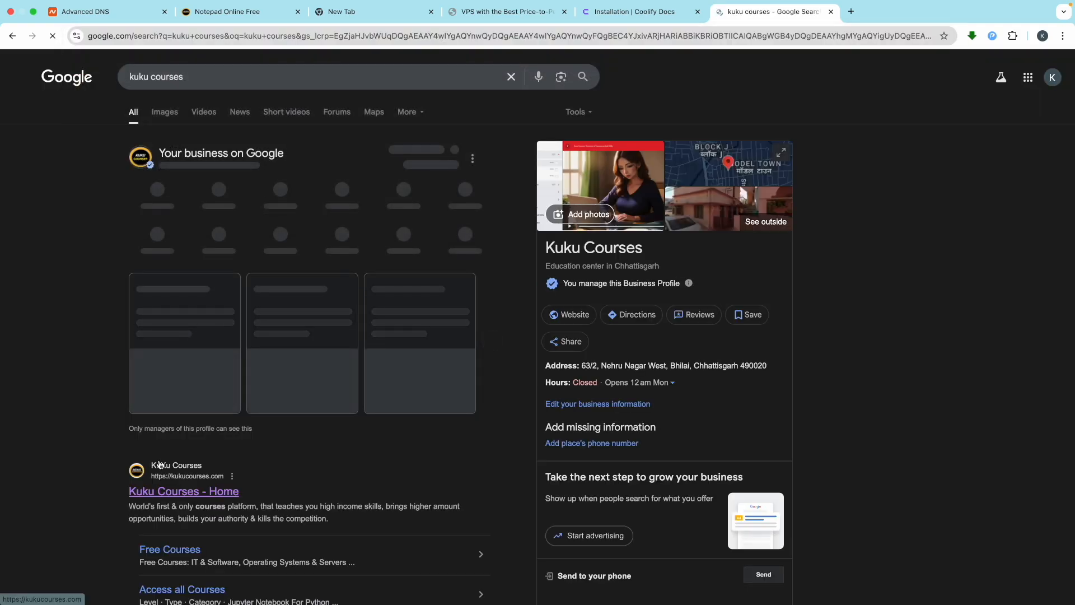
scroll(188, 247, "down", 5)
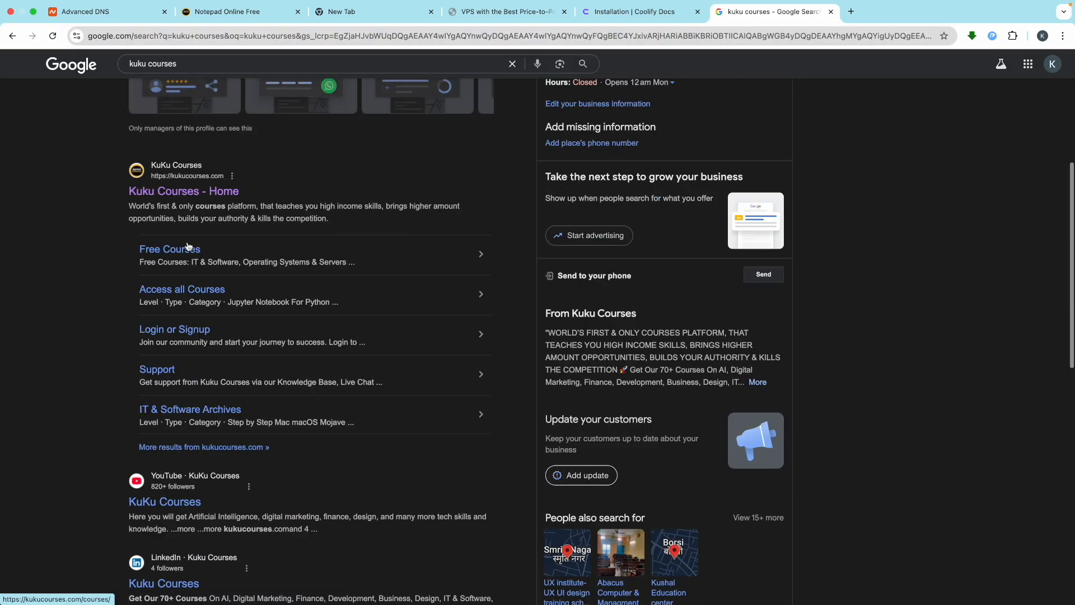
left_click(170, 197)
mouse_move(494, 77)
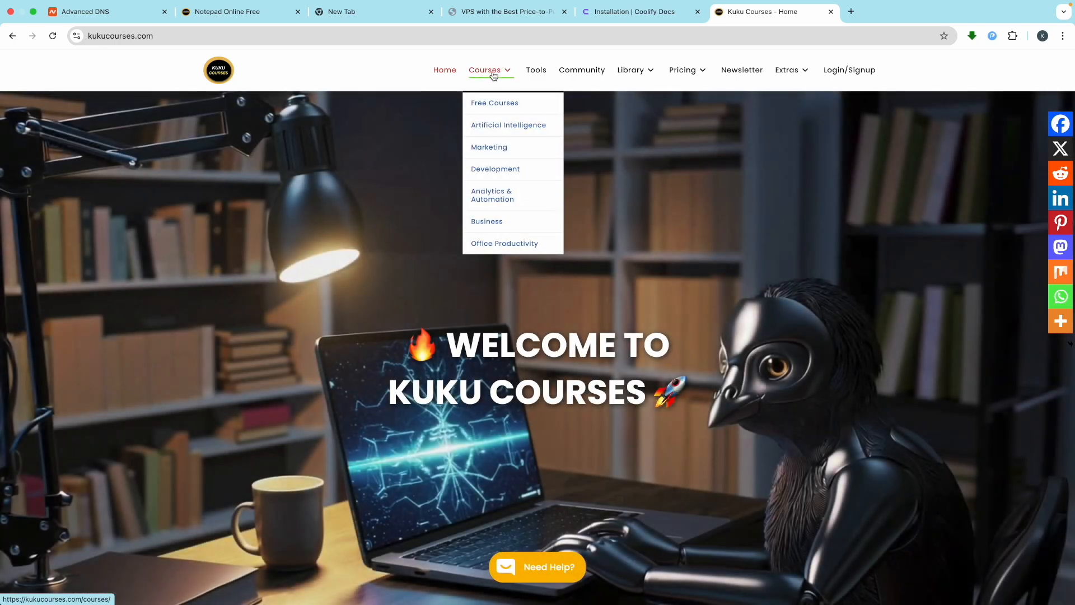
Step: Open the full course catalog at kukucourses.com/courses and scroll through the course grid
left_click(494, 76)
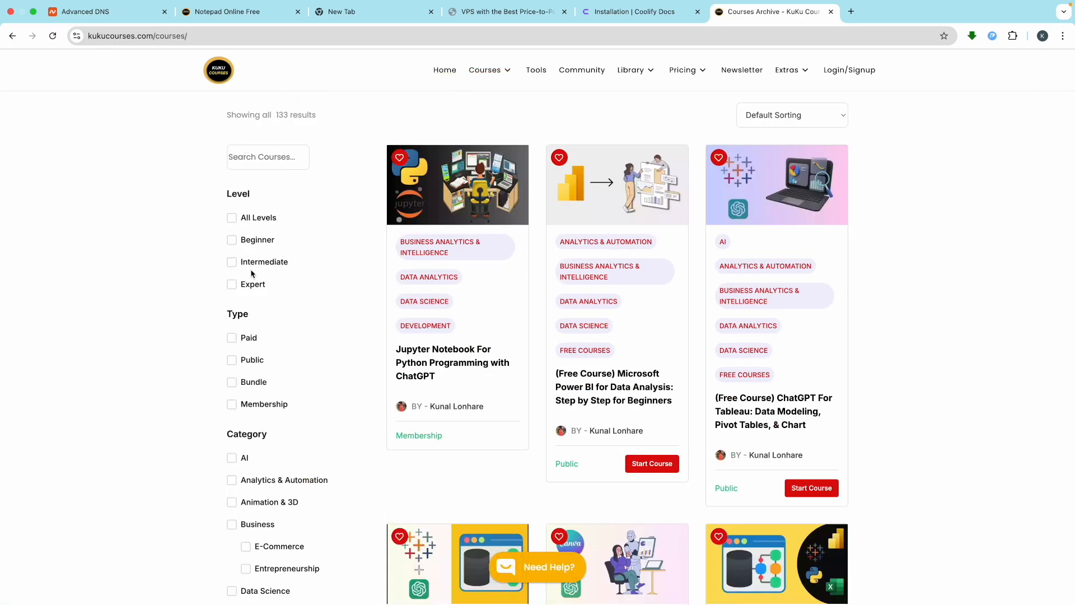
scroll(253, 280, "down", 5)
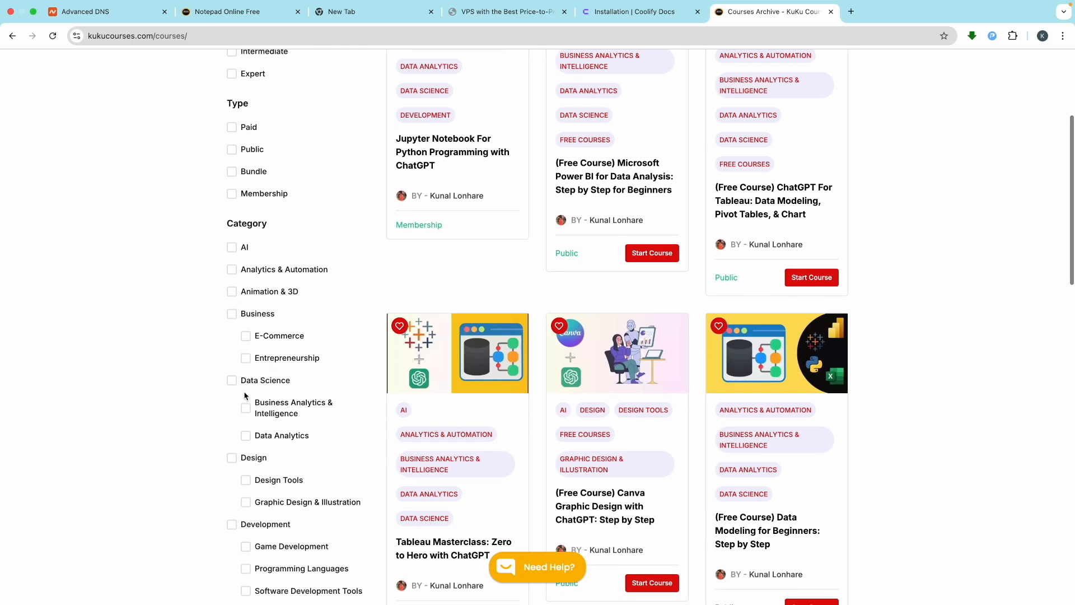
scroll(233, 459, "down", 3)
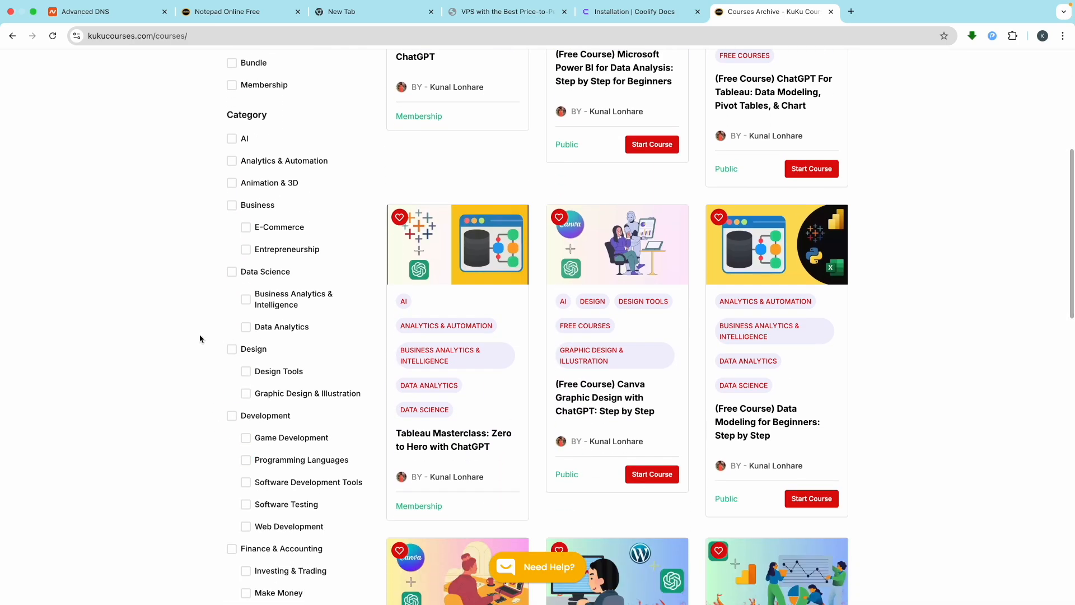
scroll(250, 469, "down", 2)
Step: Filter the catalog to Web Development courses and browse the results
left_click(246, 456)
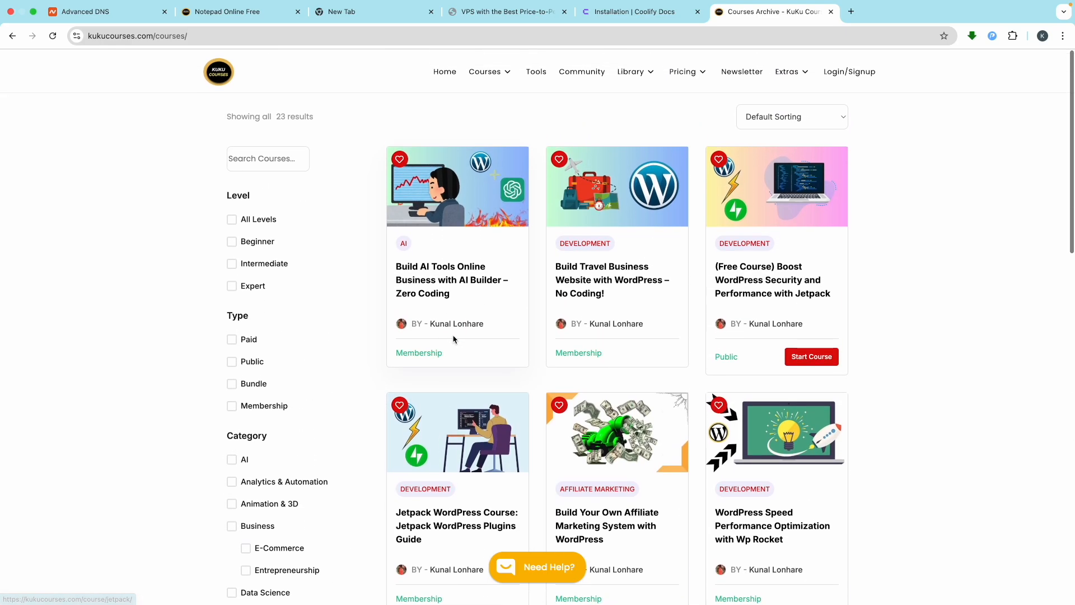
scroll(452, 290, "up", 4)
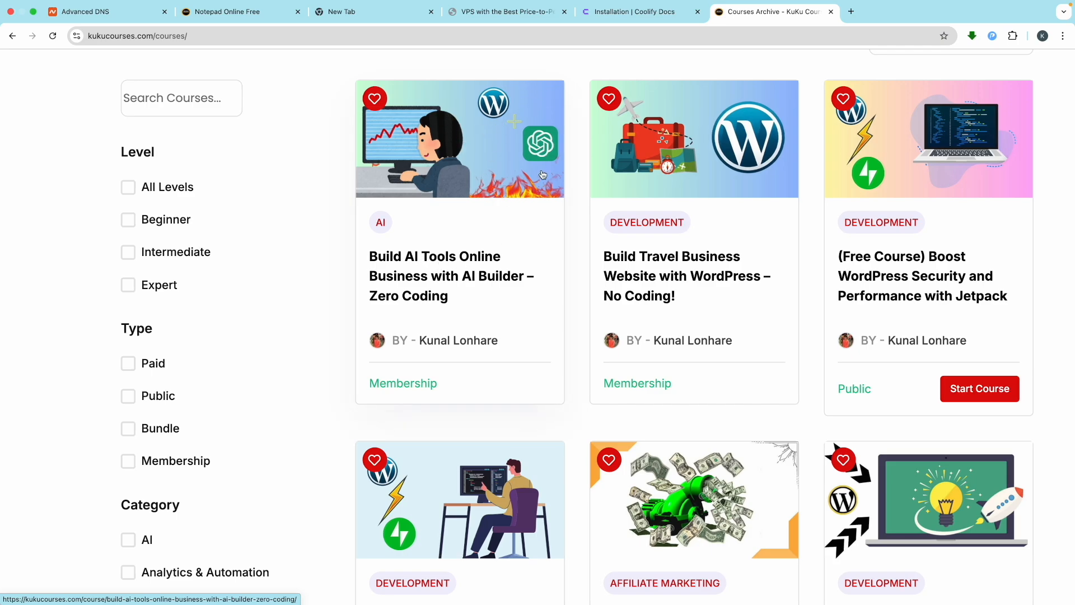
scroll(541, 174, "down", 4)
scroll(622, 271, "down", 2)
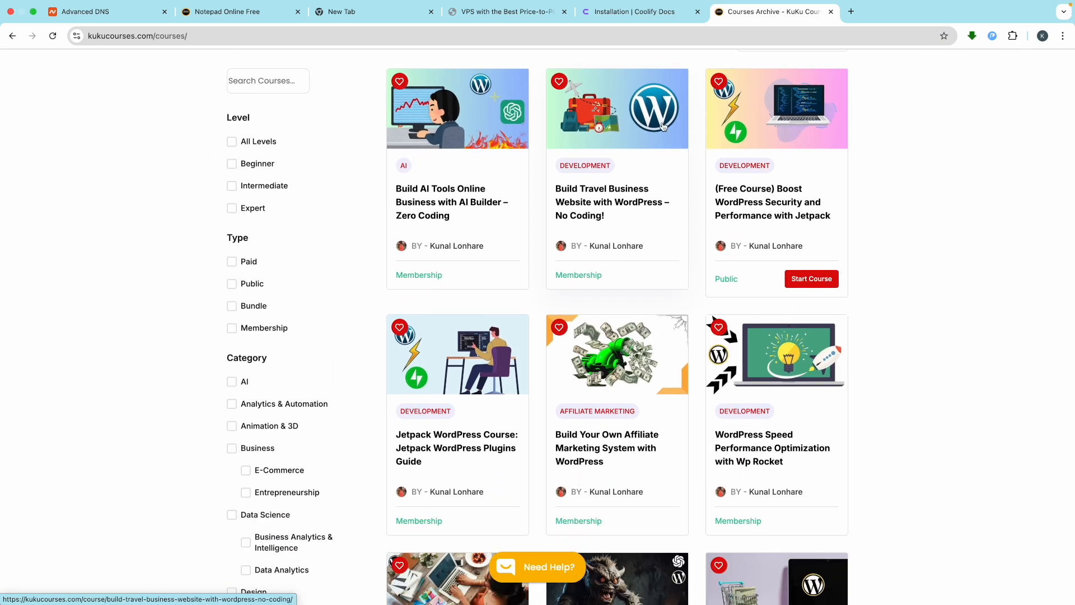
scroll(672, 117, "up", 3)
scroll(598, 235, "down", 3)
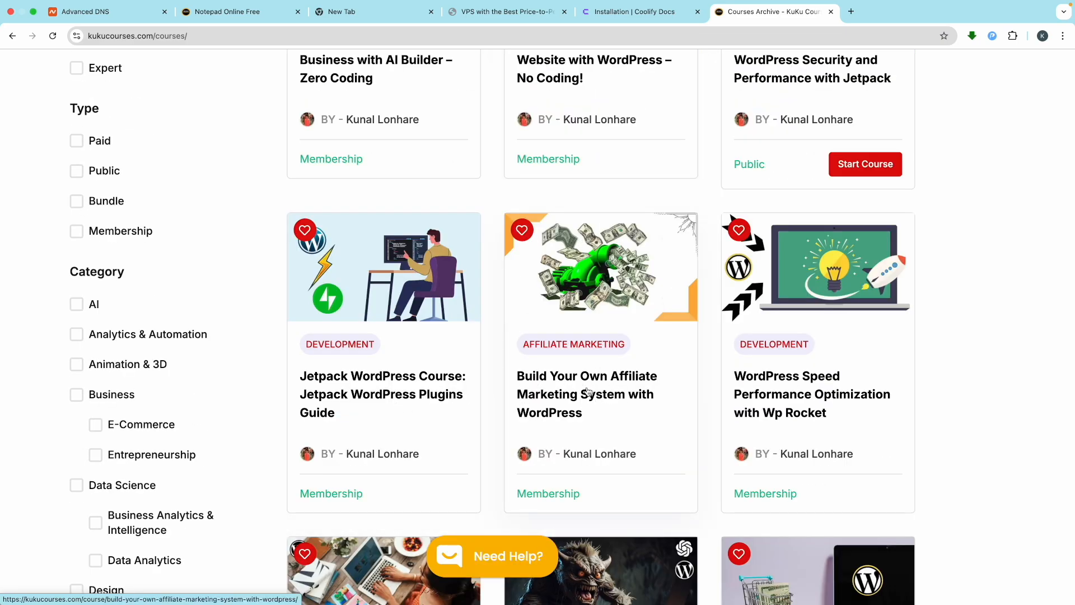
scroll(589, 411, "down", 4)
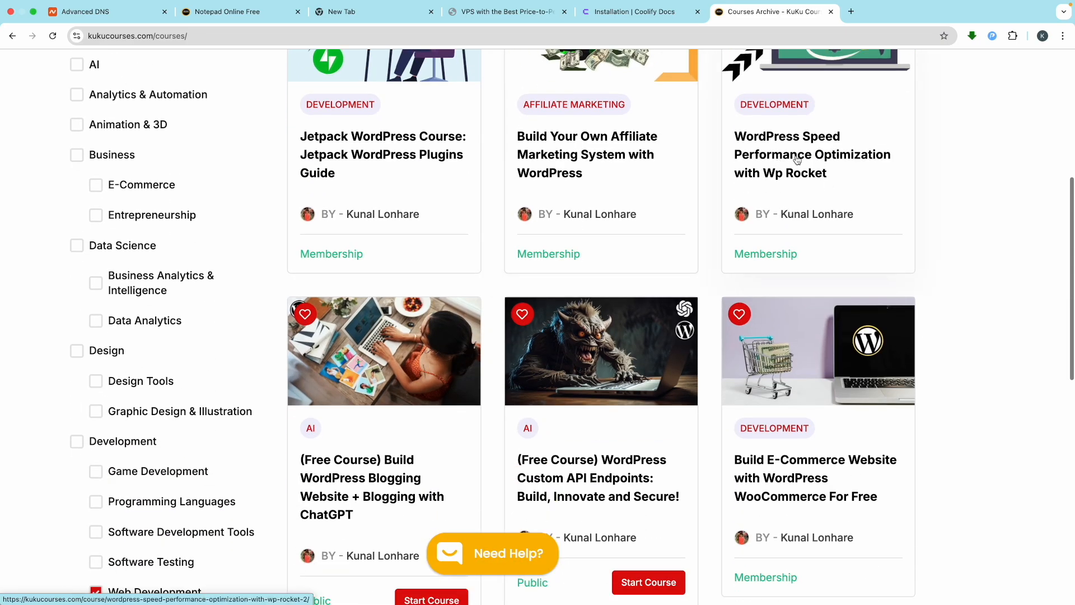
scroll(774, 203, "down", 7)
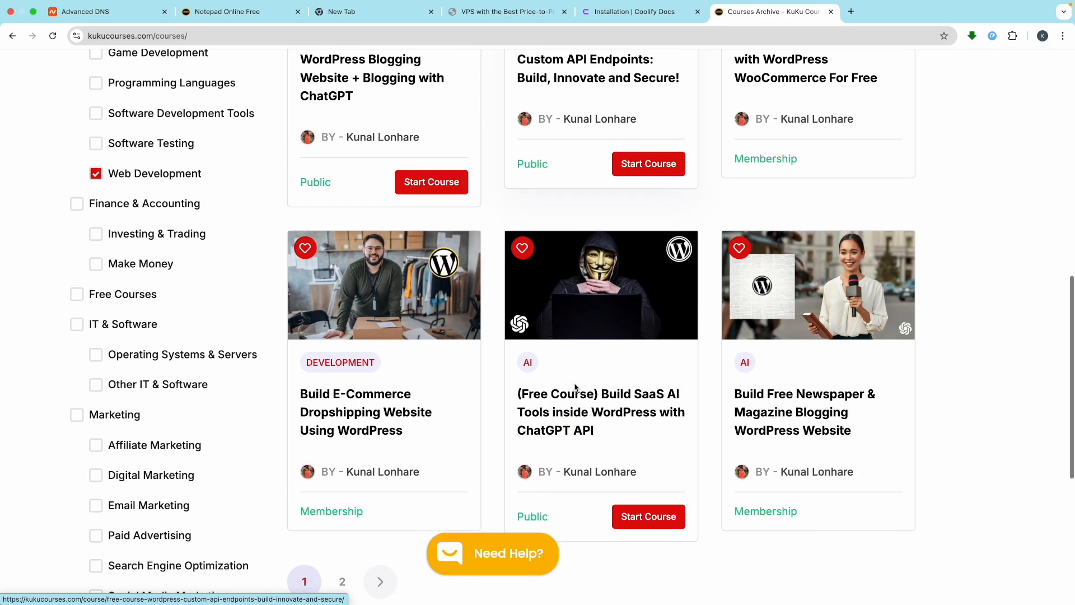
scroll(711, 212, "up", 2)
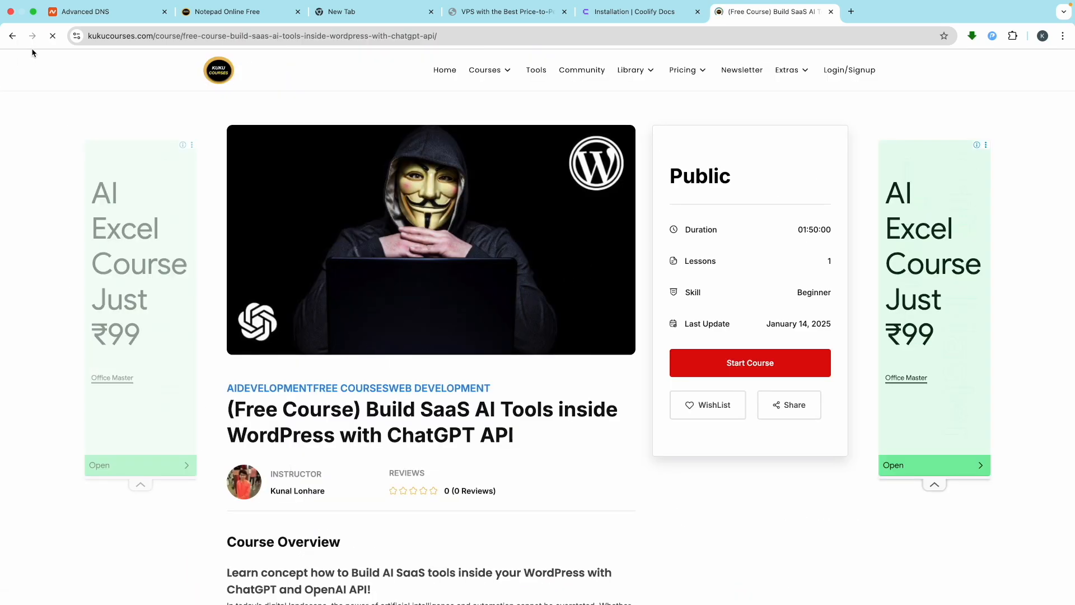
Step: Return to the full catalog of 23 courses and browse page 2 of the listing
left_click(12, 37)
scroll(553, 419, "down", 15)
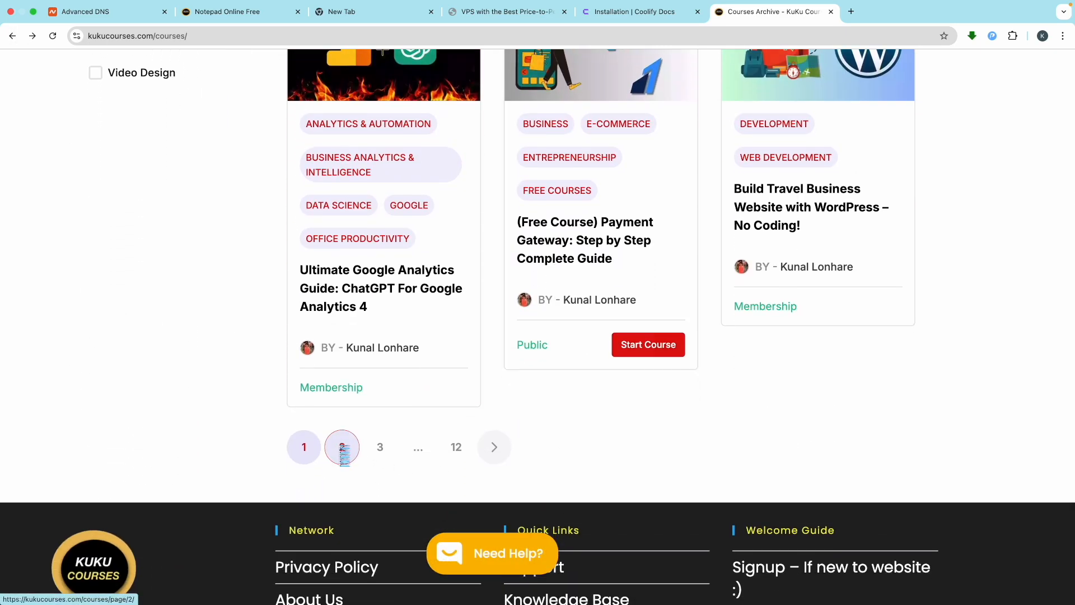
left_click(336, 451)
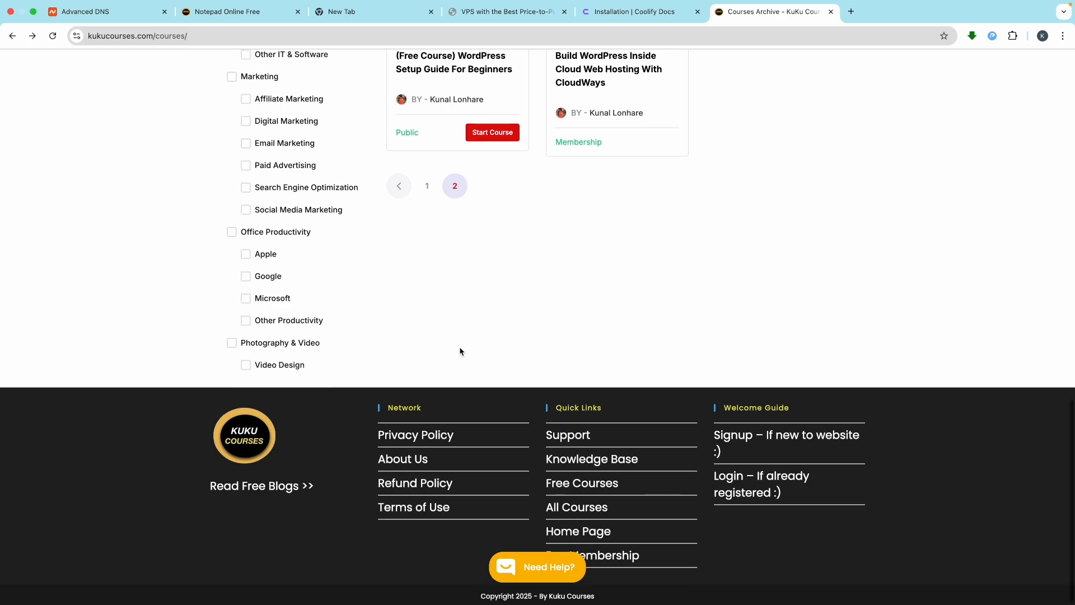
scroll(461, 351, "up", 5)
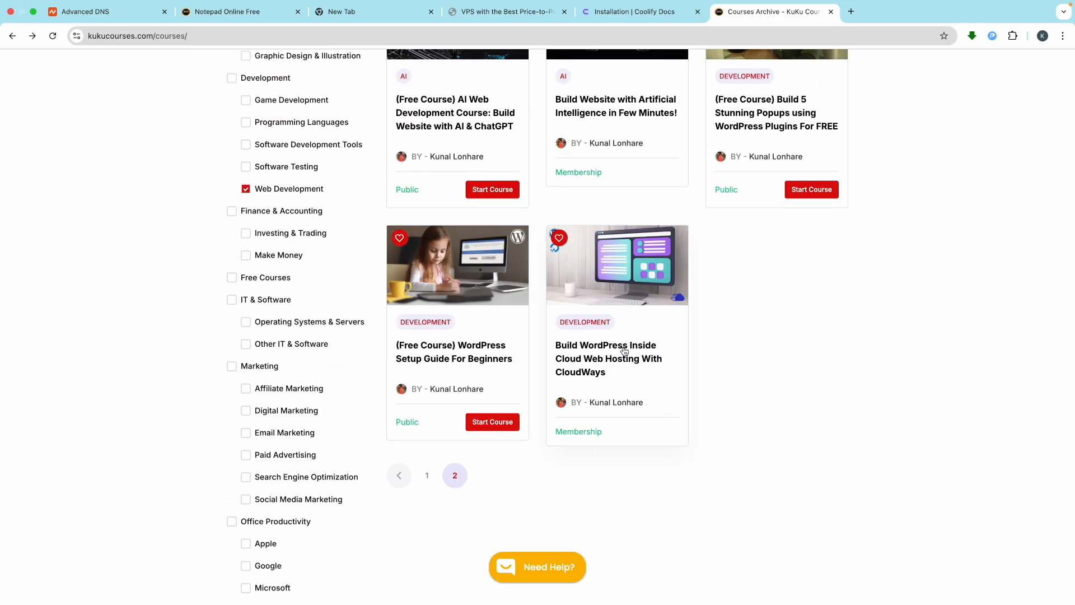
scroll(626, 351, "up", 4)
scroll(626, 352, "up", 6)
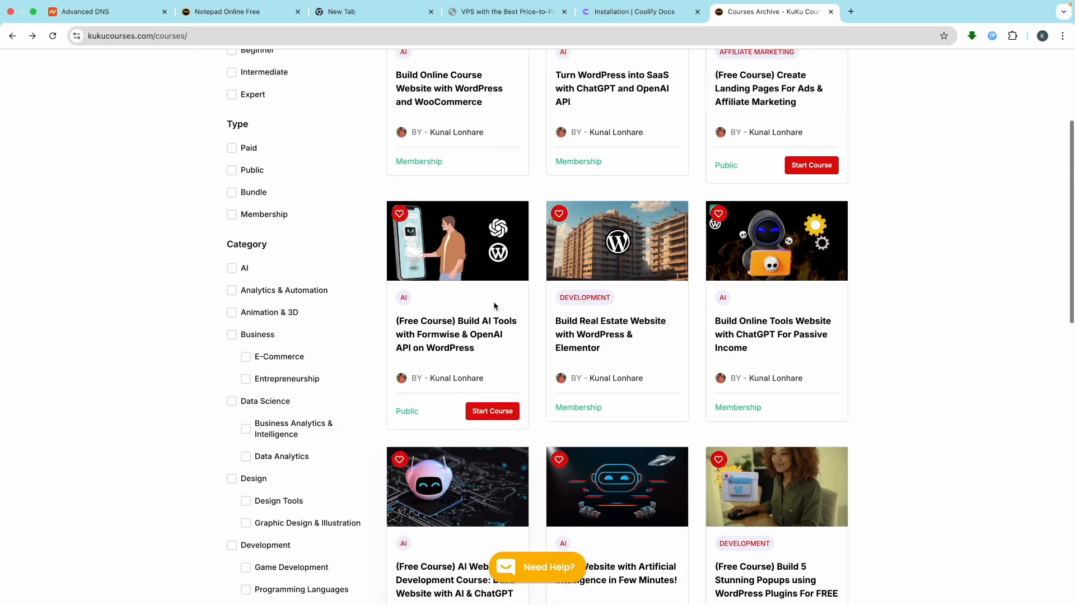
scroll(603, 393, "up", 5)
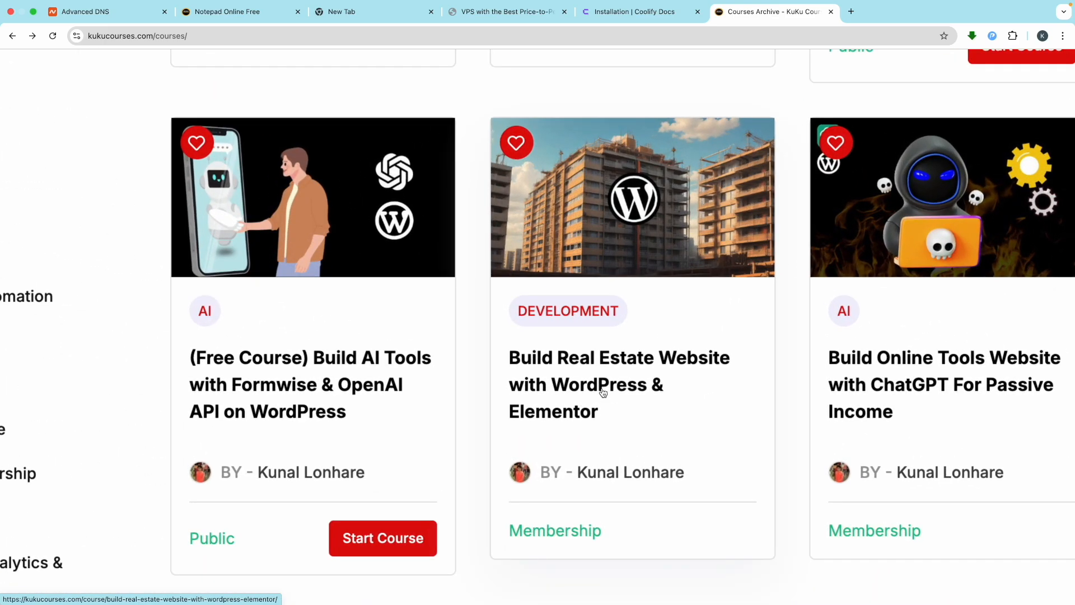
scroll(604, 393, "down", 6)
scroll(591, 392, "up", 3)
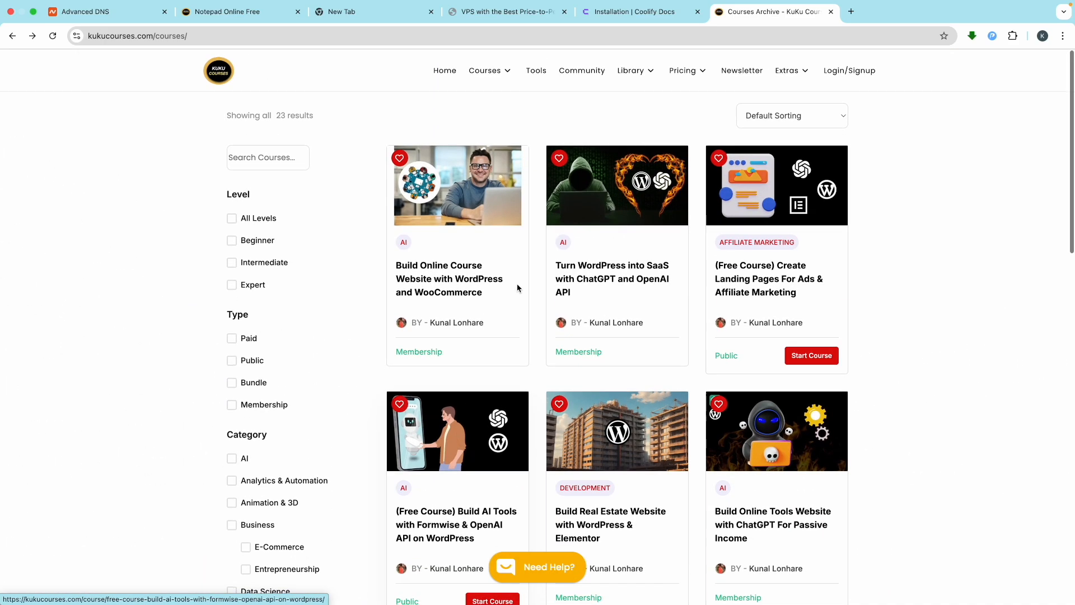
scroll(584, 267, "up", 3)
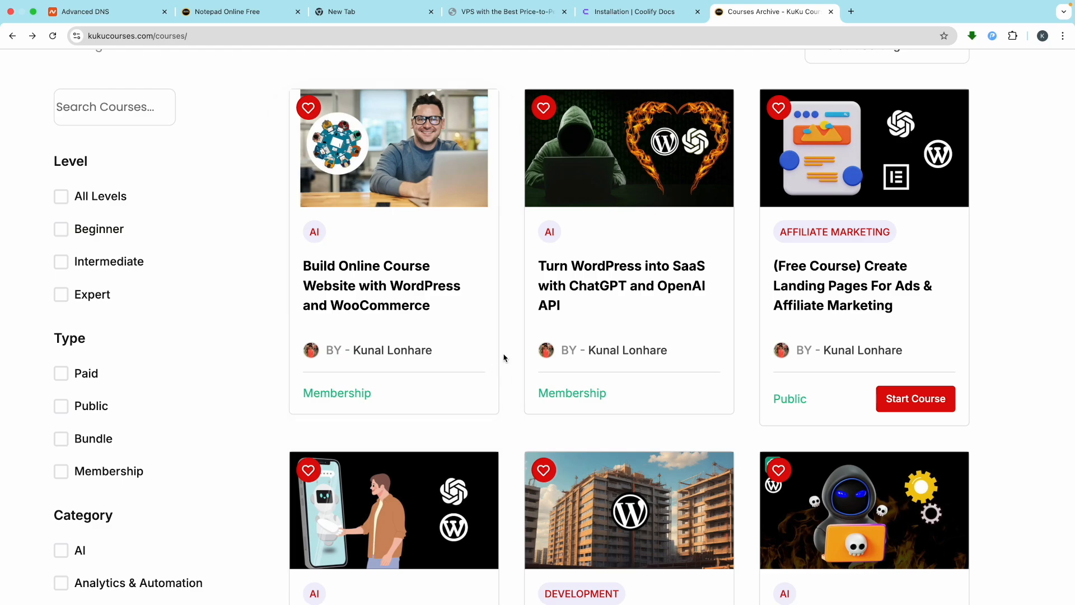
scroll(496, 278, "down", 3)
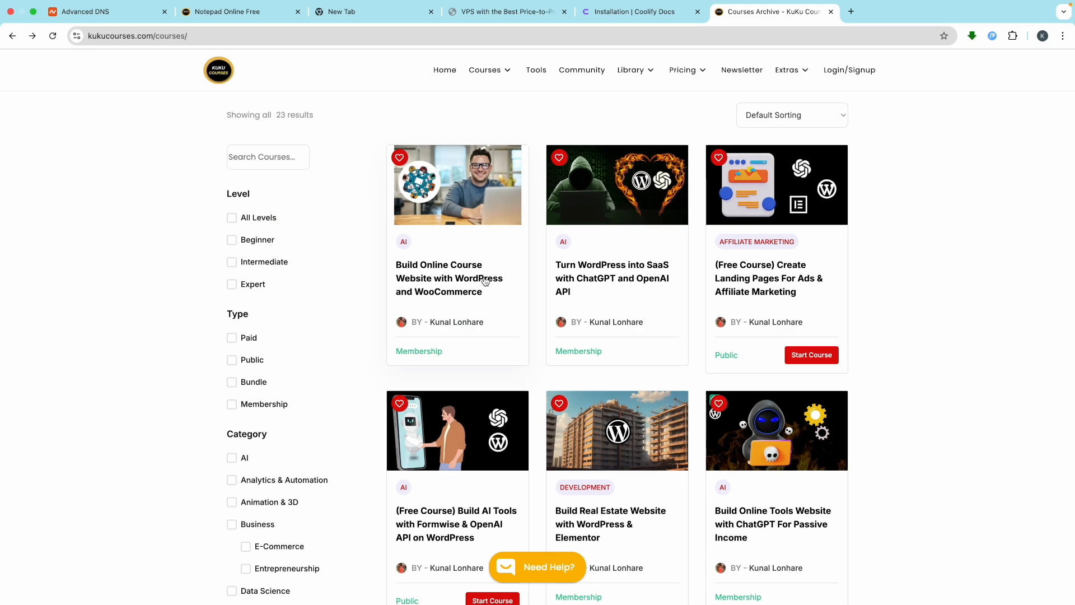
scroll(448, 351, "up", 3)
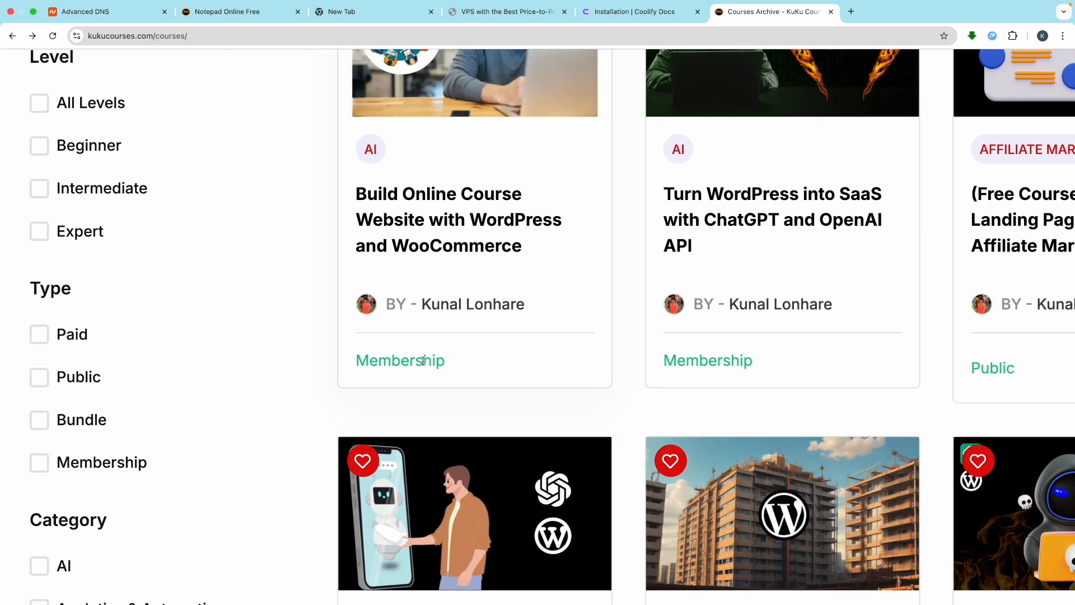
scroll(556, 235, "down", 3)
scroll(402, 311, "up", 3)
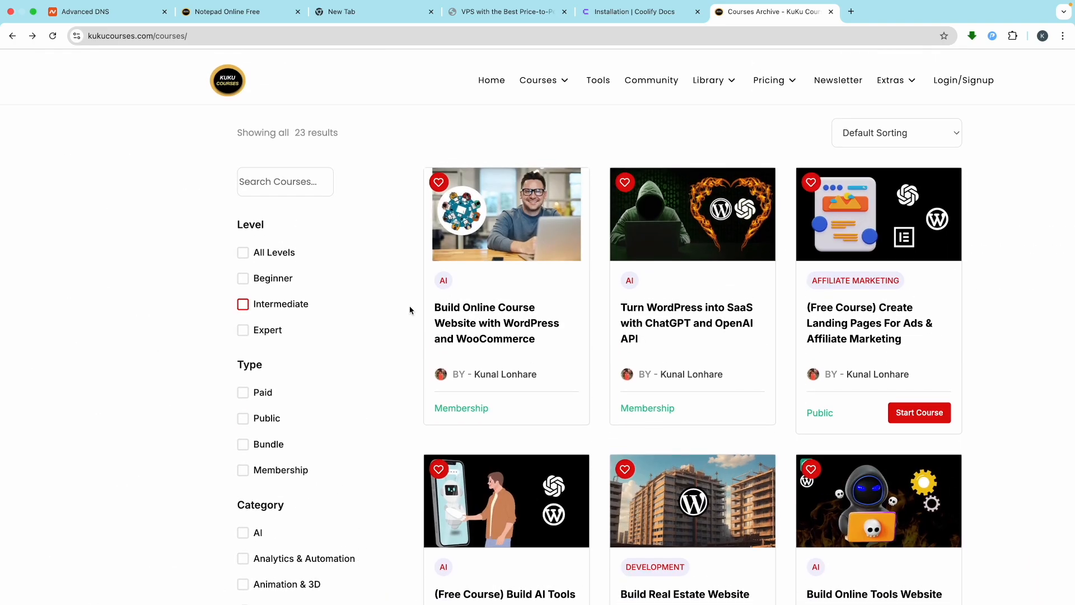
scroll(708, 116, "down", 3)
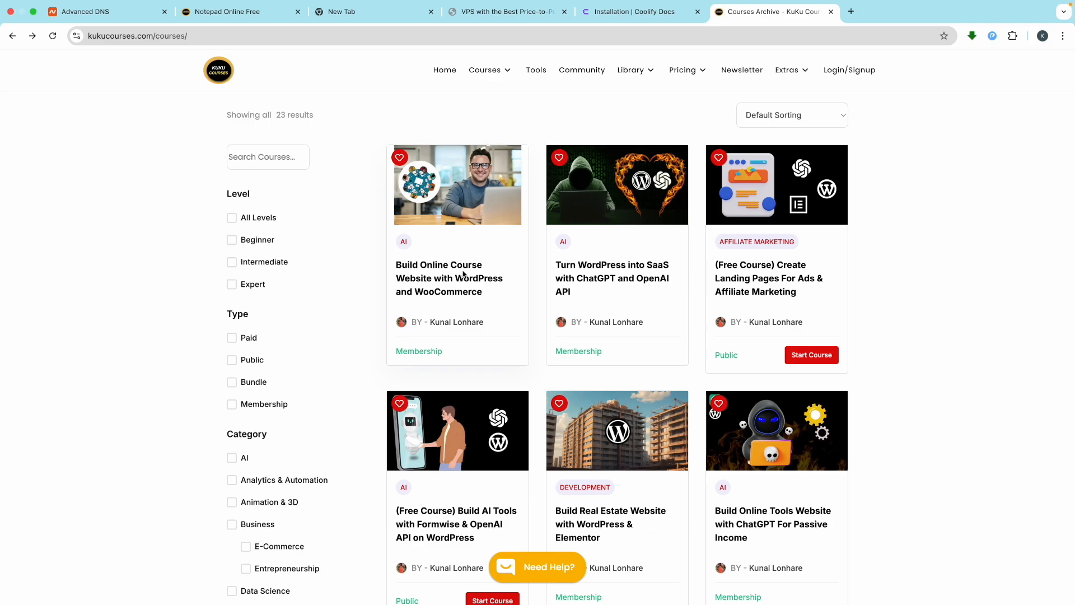
mouse_move(694, 78)
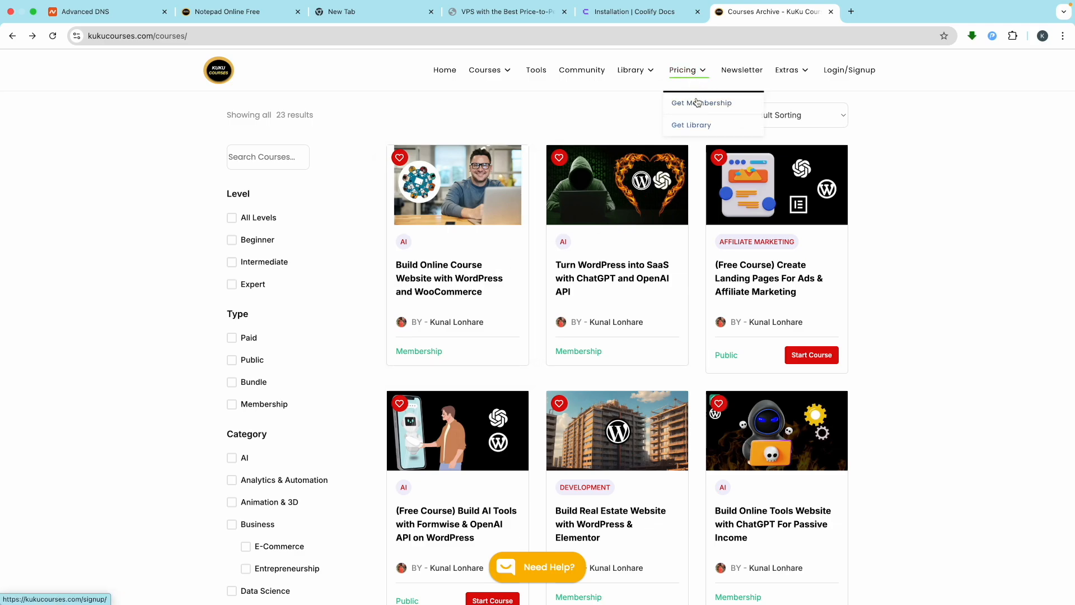
Step: Open Get Membership, highlight some Lifetime plan text, visit the courses archive, then return to Get Membership
left_click(692, 102)
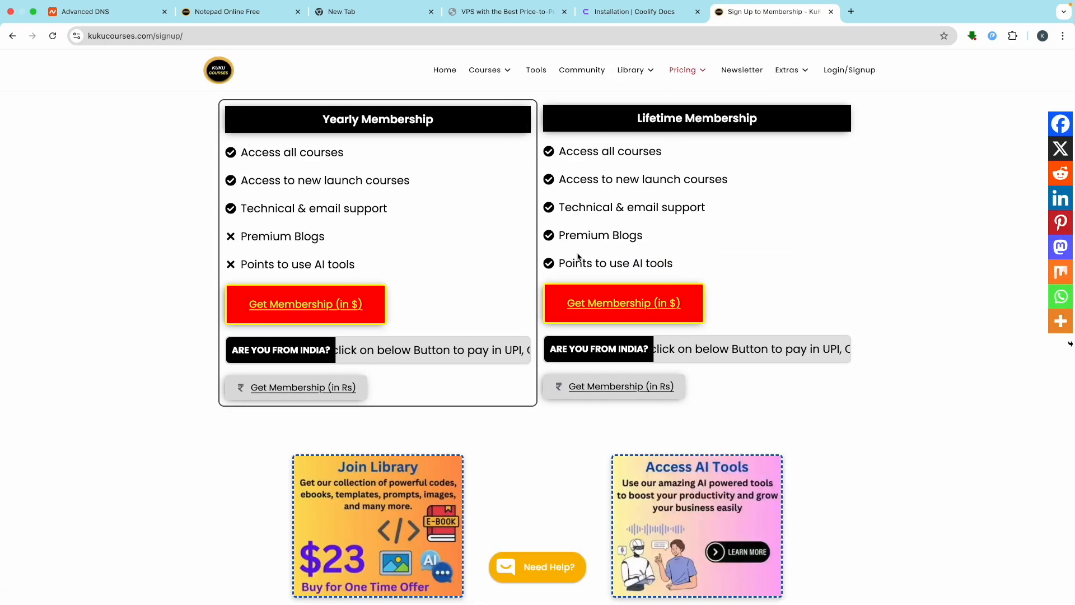
left_click_drag(580, 157, 613, 155)
left_click(972, 196)
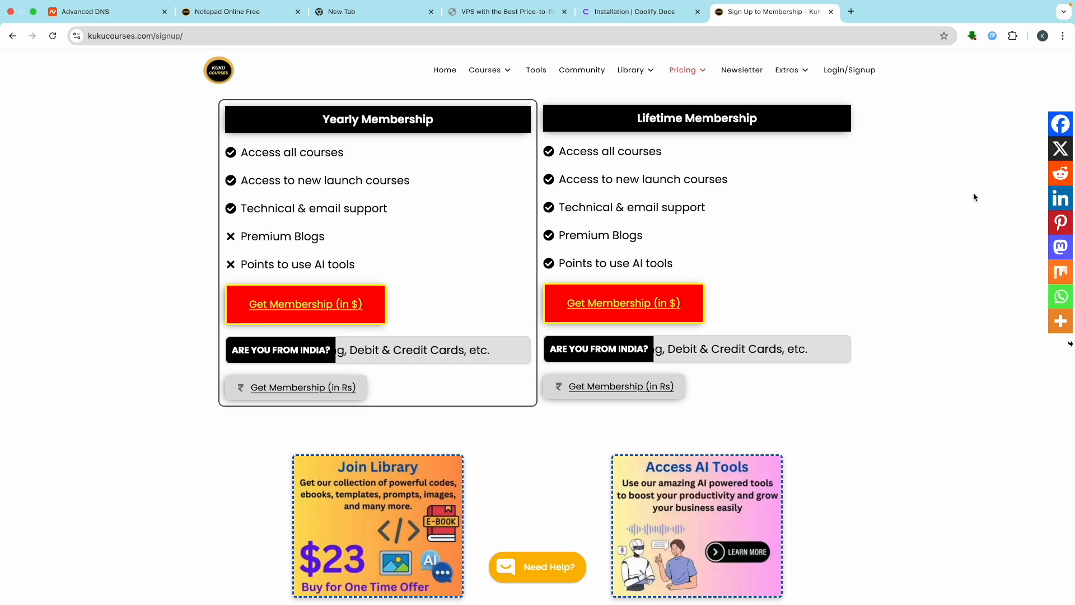
left_click(485, 70)
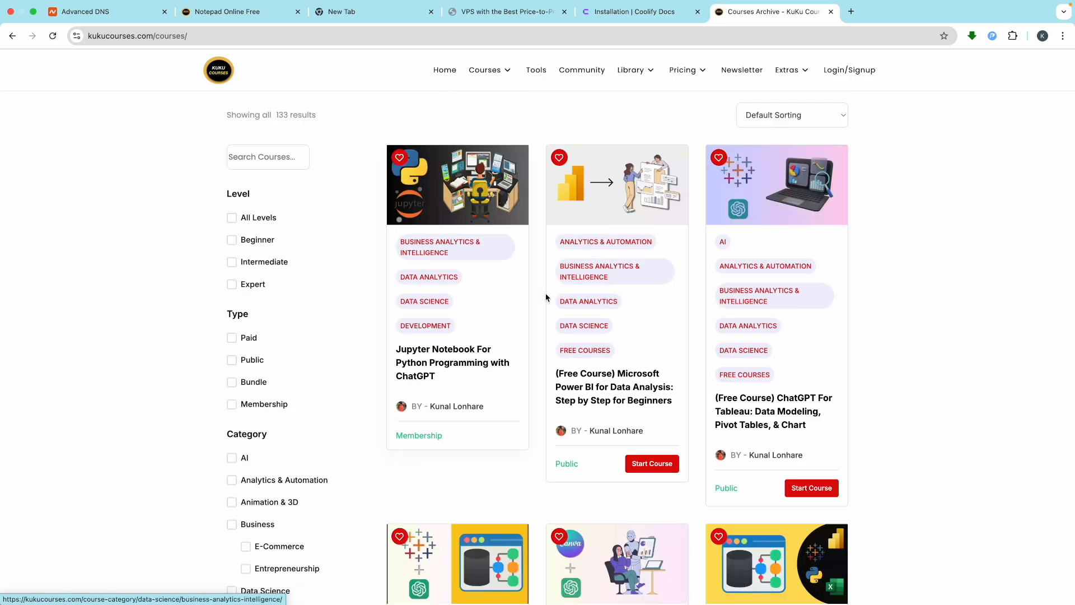
mouse_move(684, 72)
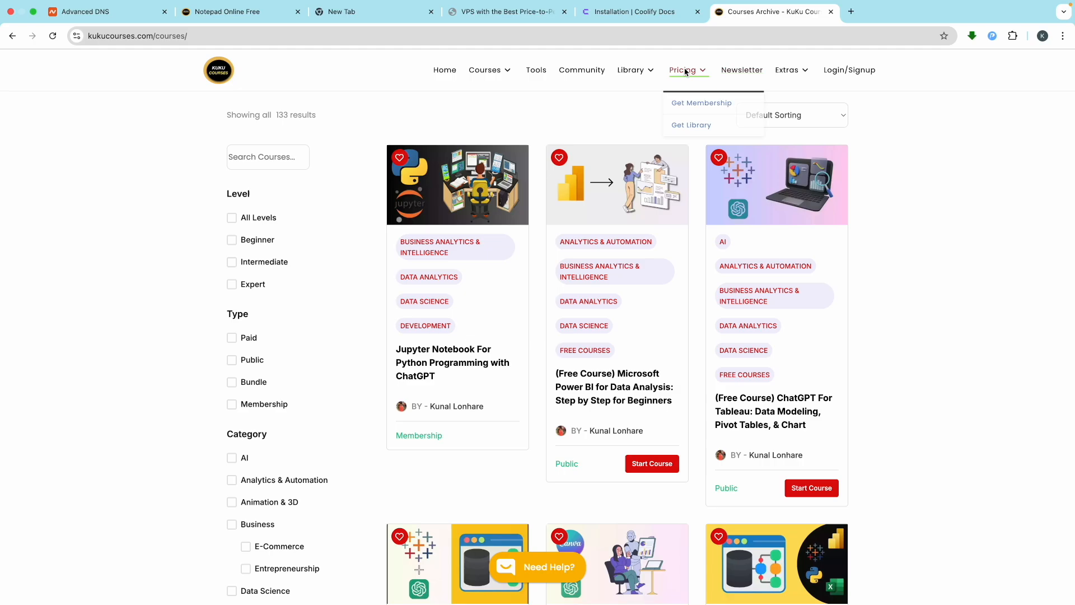
left_click(690, 104)
Step: Scroll through the Yearly and Lifetime plans and How to Buy video, then go to Home
scroll(519, 283, "down", 5)
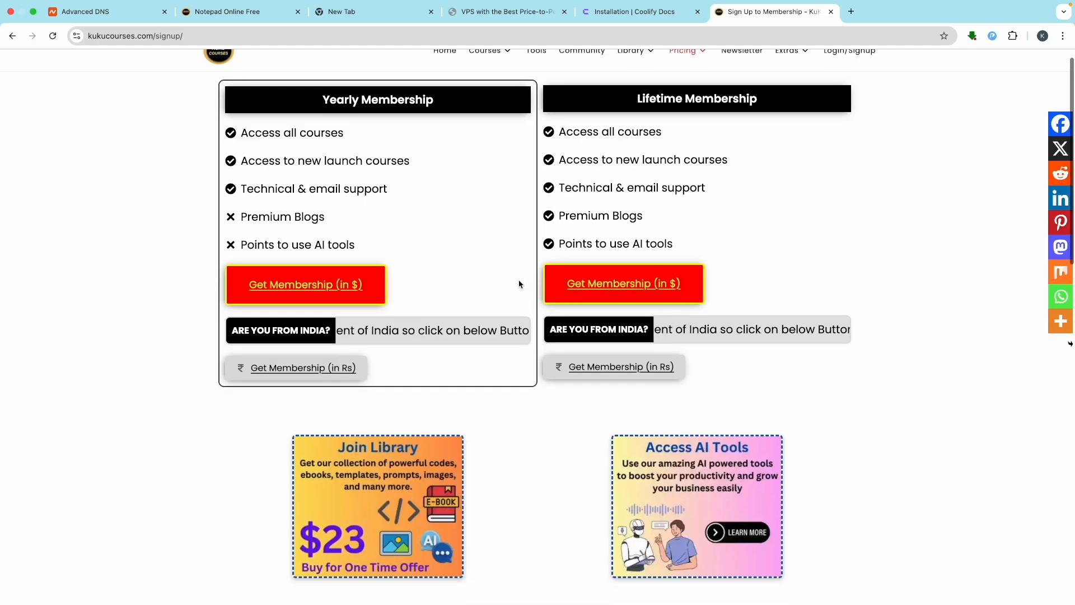
scroll(518, 284, "down", 3)
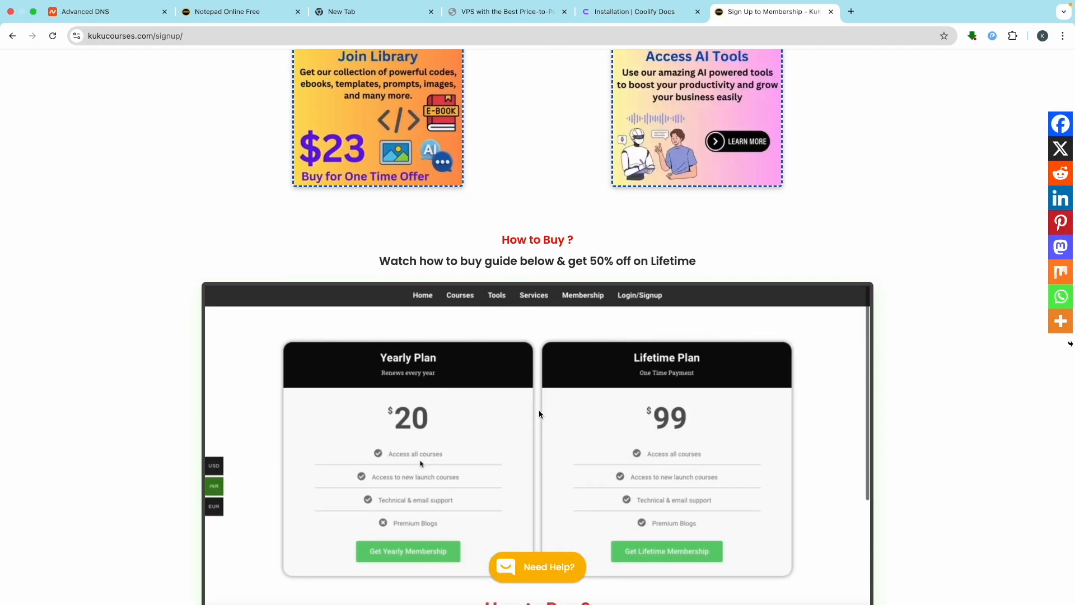
scroll(582, 336, "up", 7)
scroll(588, 213, "down", 1)
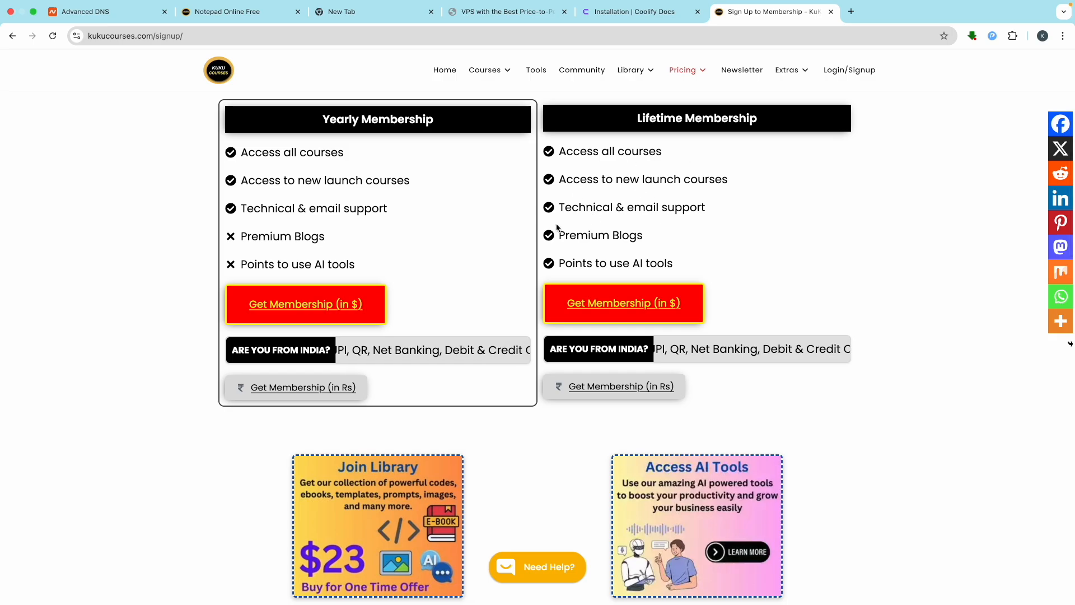
scroll(555, 236, "down", 8)
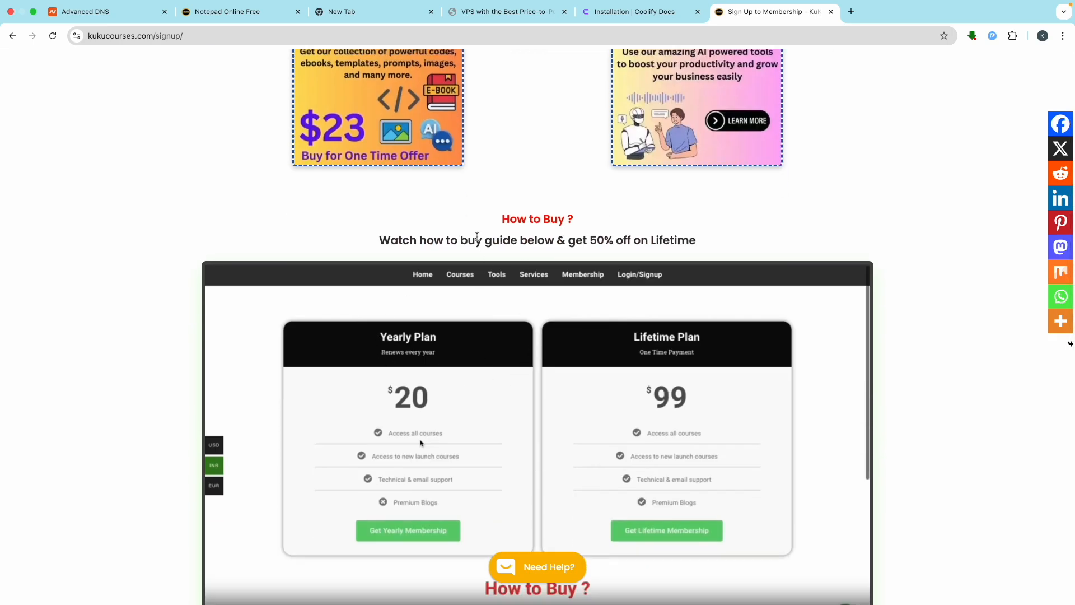
scroll(477, 236, "up", 7)
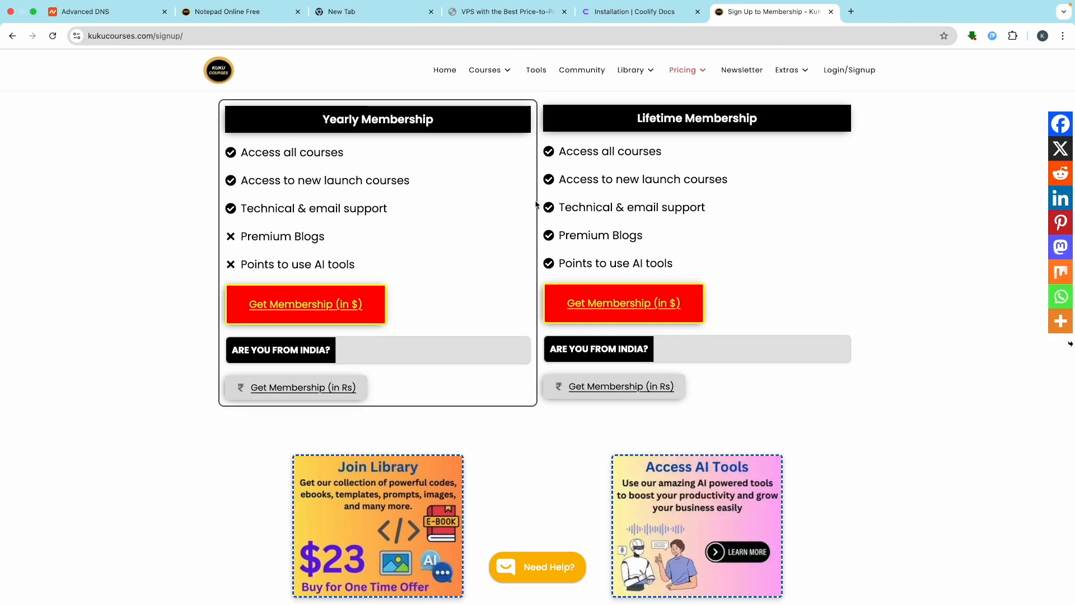
scroll(517, 296, "down", 8)
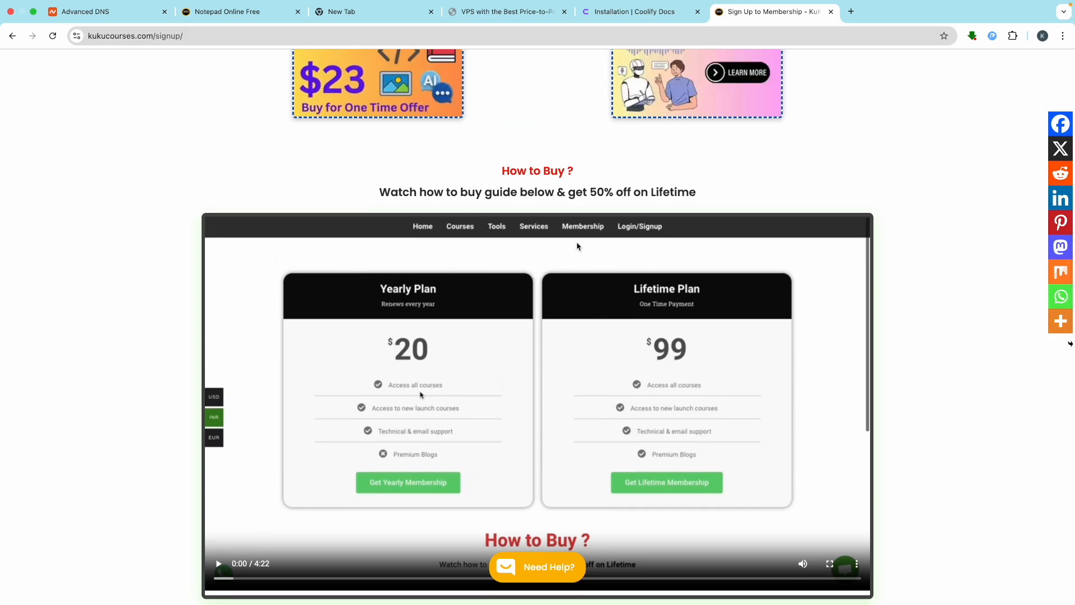
scroll(552, 218, "up", 8)
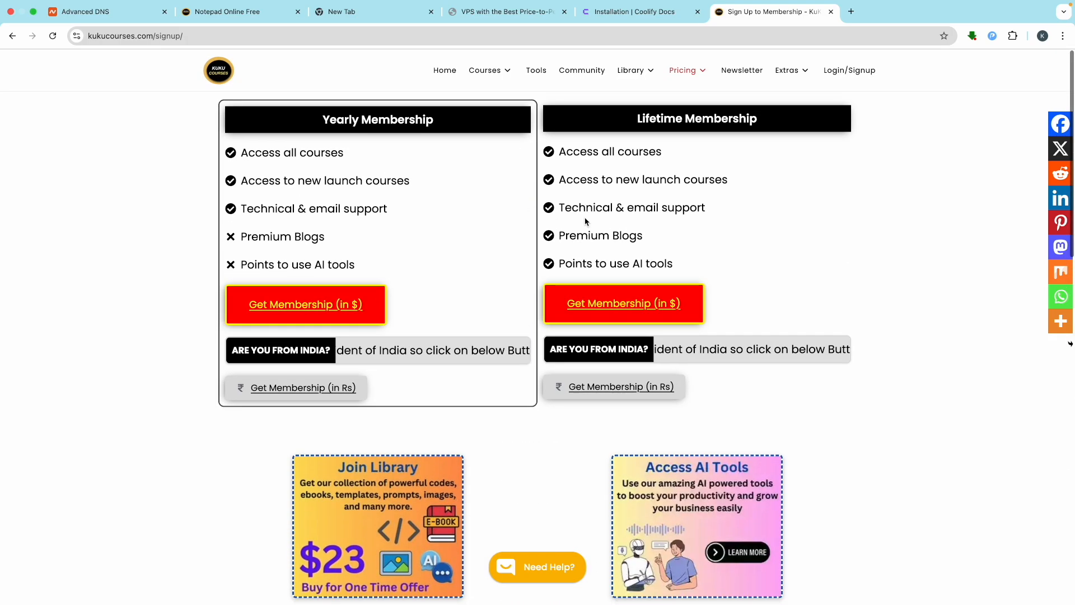
left_click(445, 70)
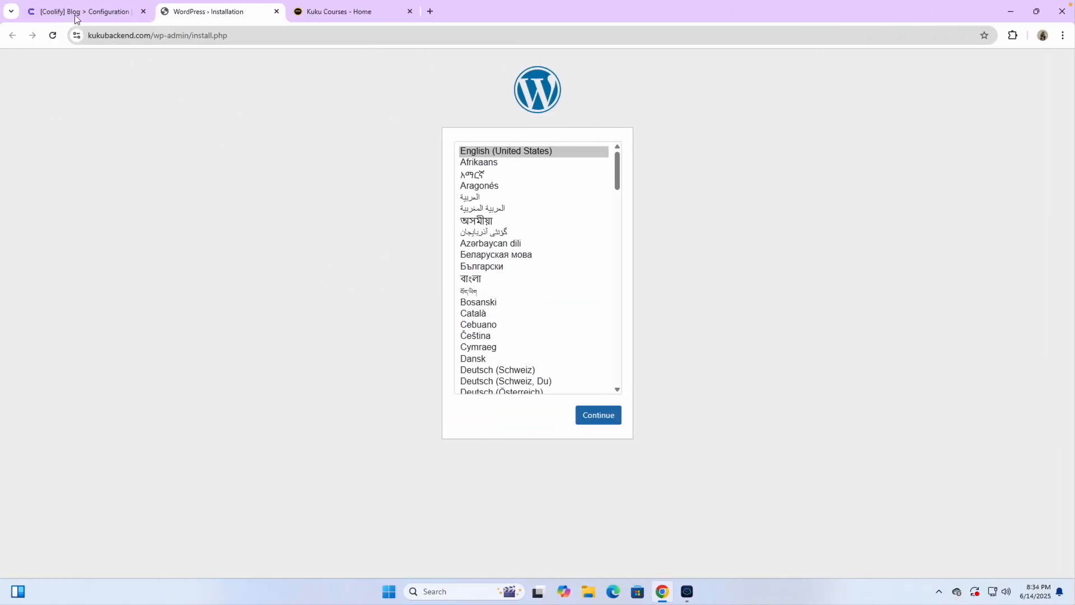
Step: Check the Blog services are healthy, go to the Coolify Dashboard with five projects, and close the installer tab
left_click(77, 18)
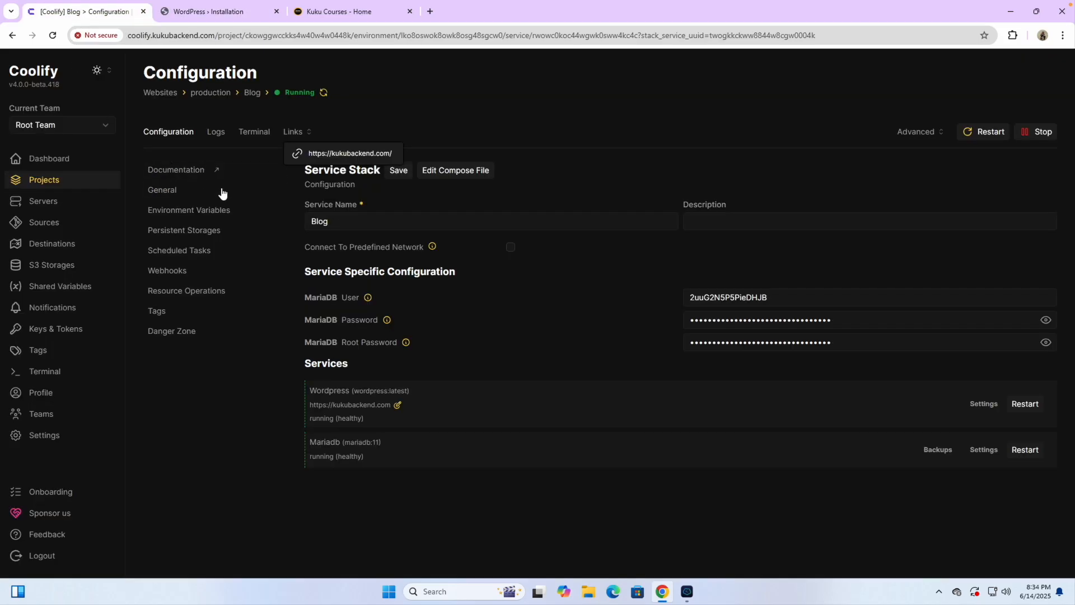
left_click(388, 114)
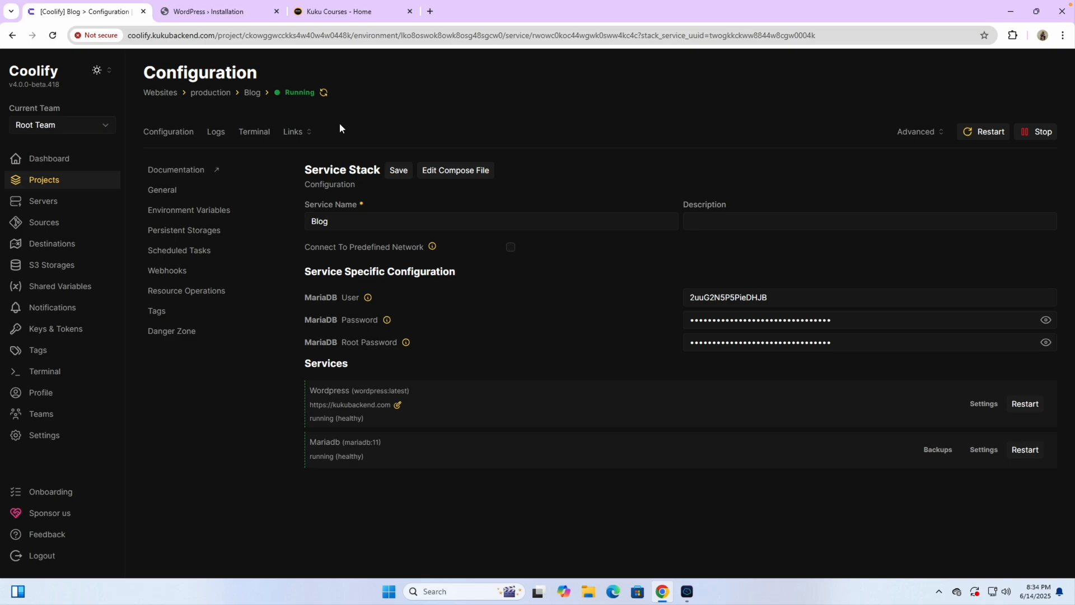
left_click(79, 163)
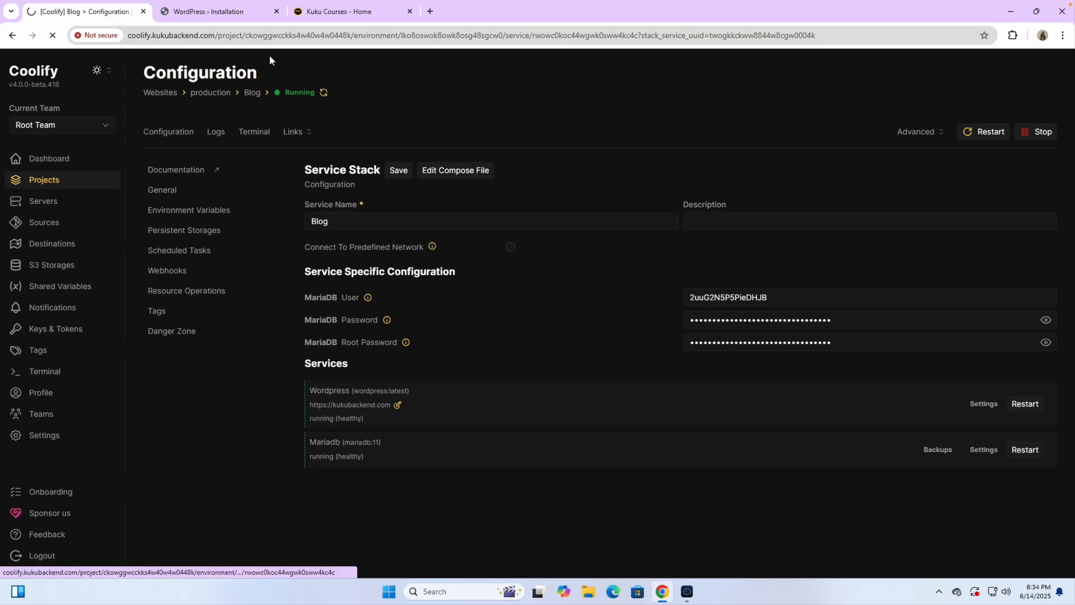
left_click(277, 11)
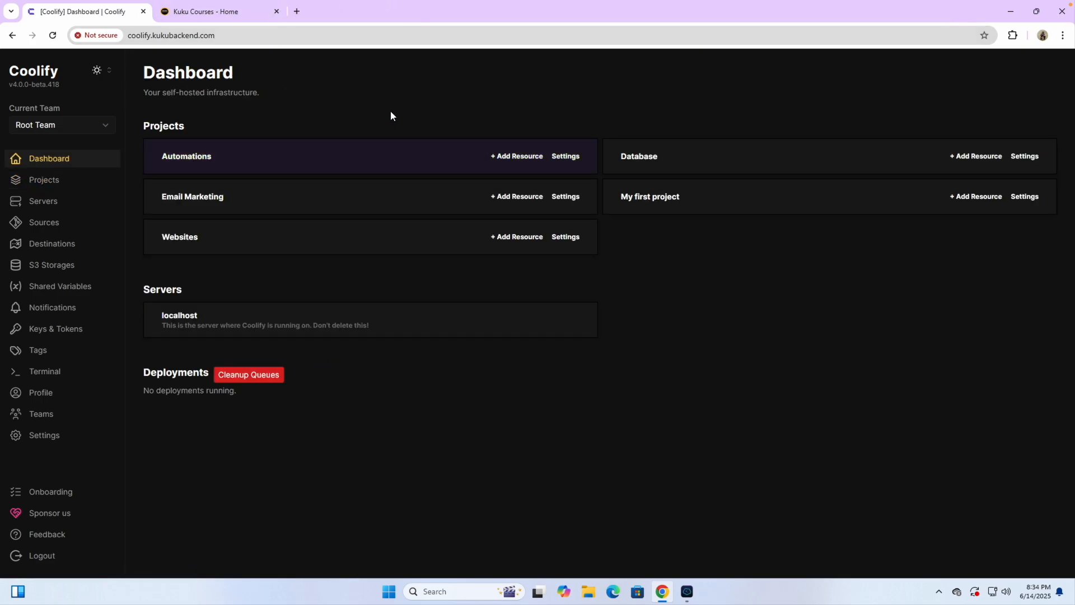